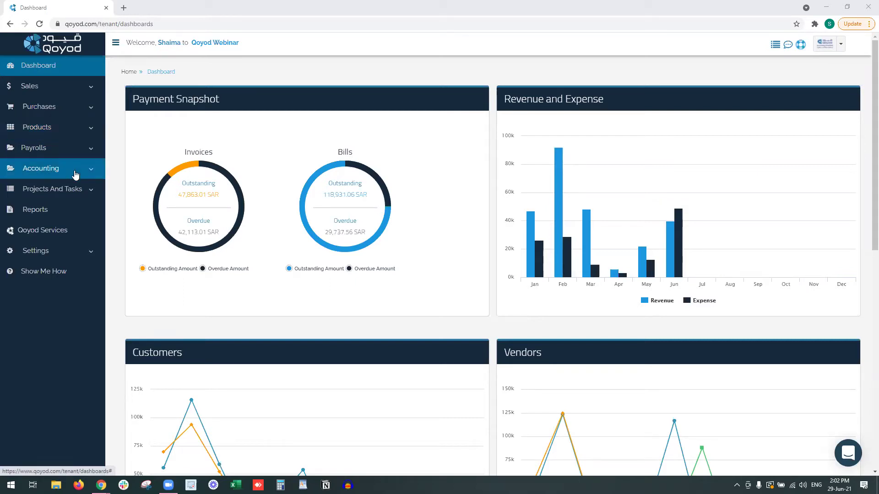
Expand the Settings section in the left sidebar to list its pages.
{"action": "left_click", "coordinate": [72, 253]}
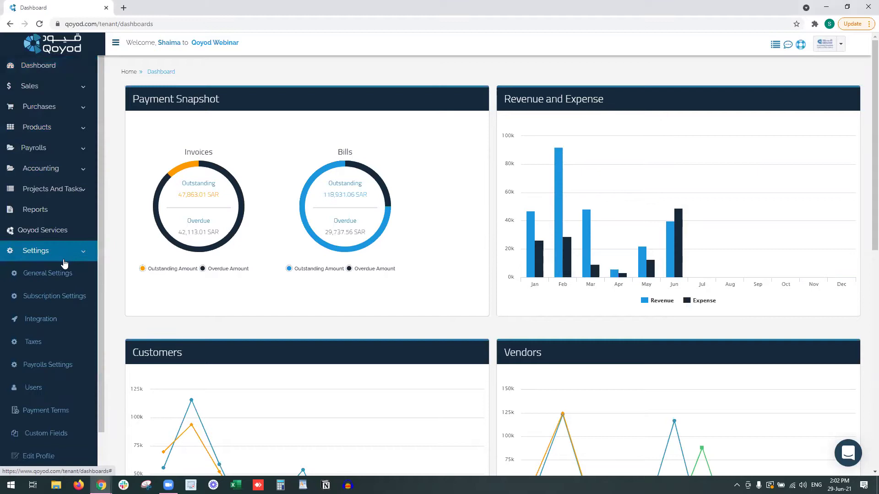
{"action": "scroll", "coordinate": [68, 264], "scroll_direction": "down", "scroll_amount": 1}
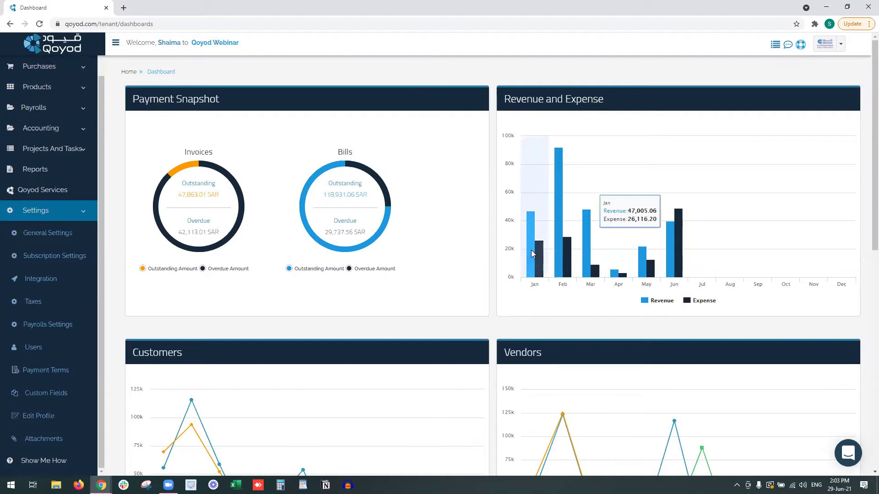
Review the revenue, Customers and Vendors charts, then go to General Settings.
{"action": "mouse_move", "coordinate": [565, 267]}
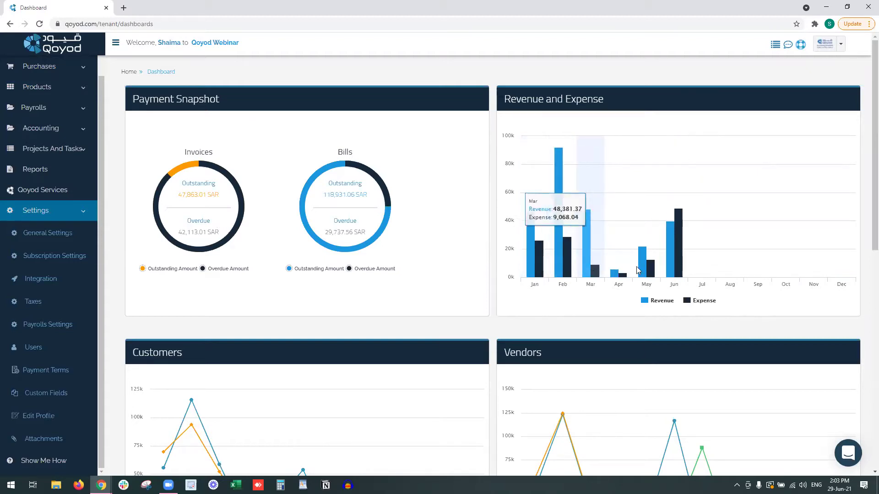
{"action": "scroll", "coordinate": [321, 298], "scroll_direction": "down", "scroll_amount": 4}
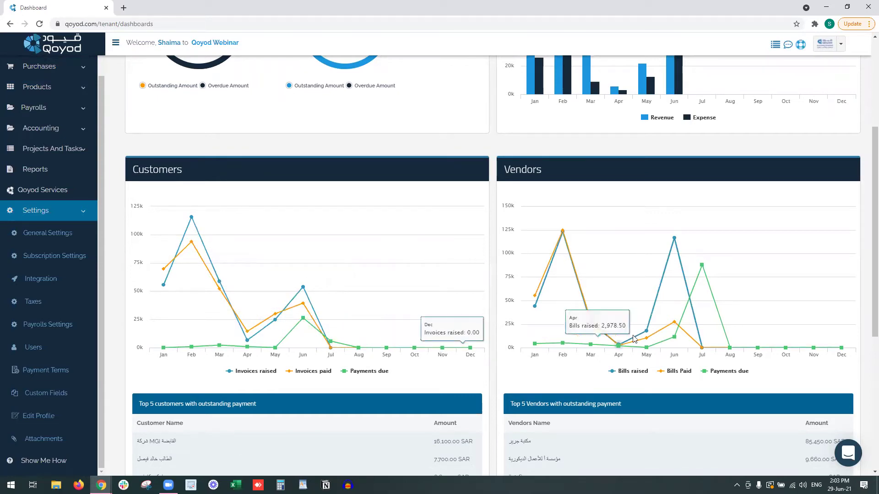
{"action": "scroll", "coordinate": [627, 316], "scroll_direction": "down", "scroll_amount": 1}
{"action": "scroll", "coordinate": [628, 313], "scroll_direction": "down", "scroll_amount": 1}
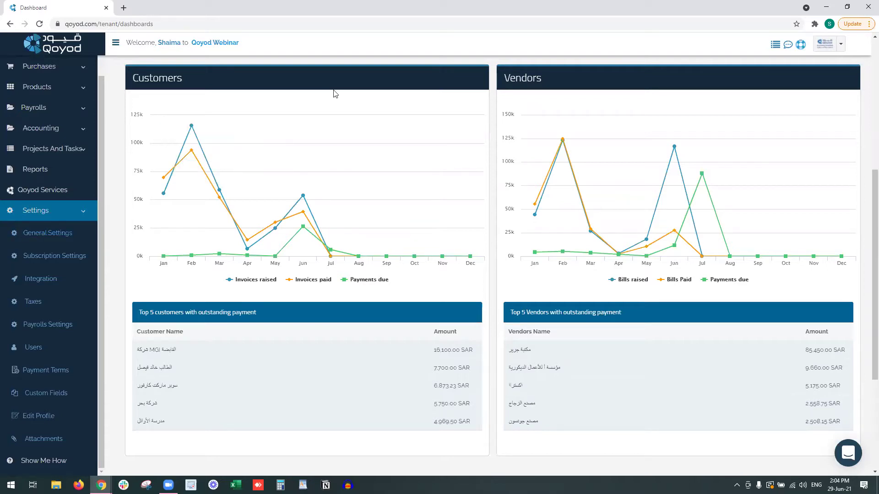
{"action": "left_click", "coordinate": [51, 240]}
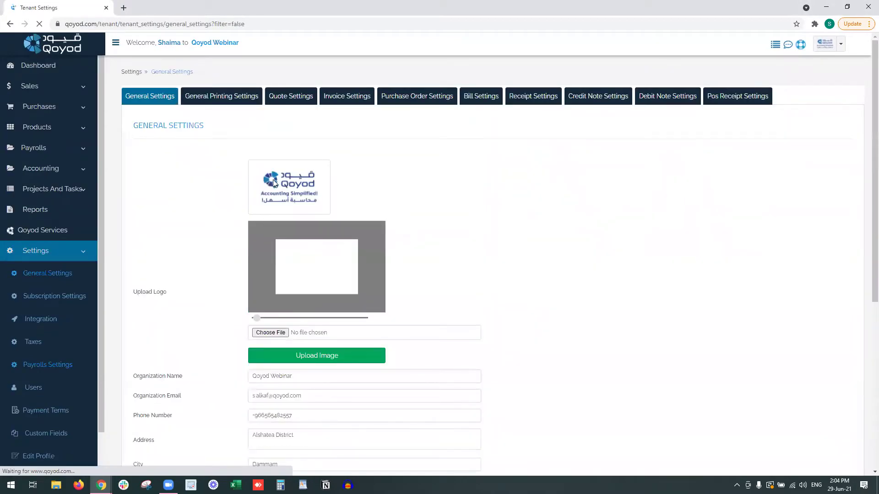
Check the Currency dropdown, leaving it on Saudi Riyal.
{"action": "scroll", "coordinate": [273, 183], "scroll_direction": "down", "scroll_amount": 2}
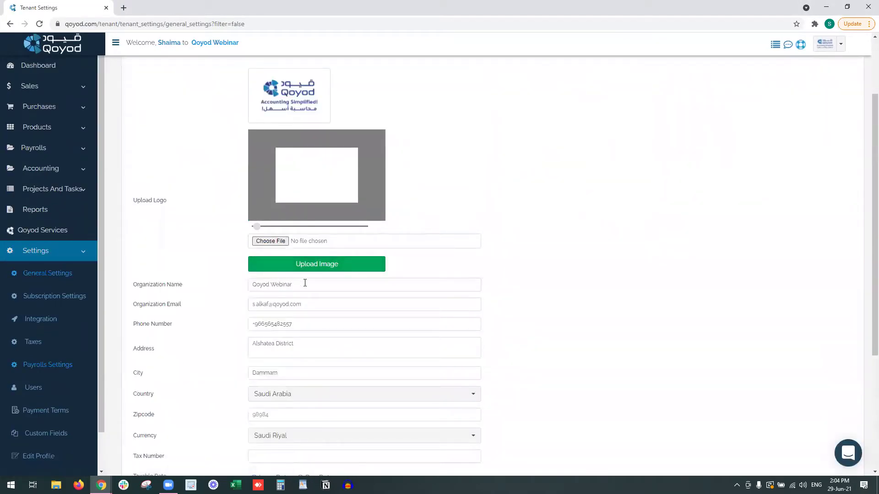
{"action": "scroll", "coordinate": [296, 320], "scroll_direction": "down", "scroll_amount": 2}
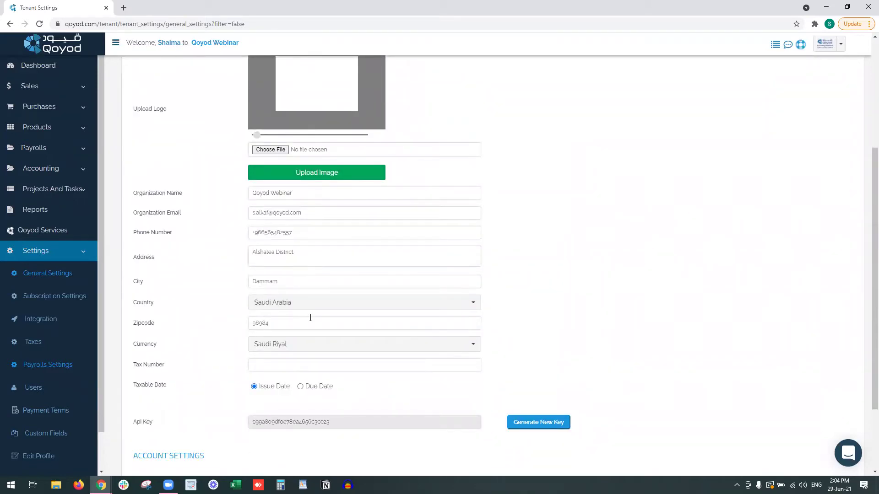
{"action": "left_click", "coordinate": [310, 346]}
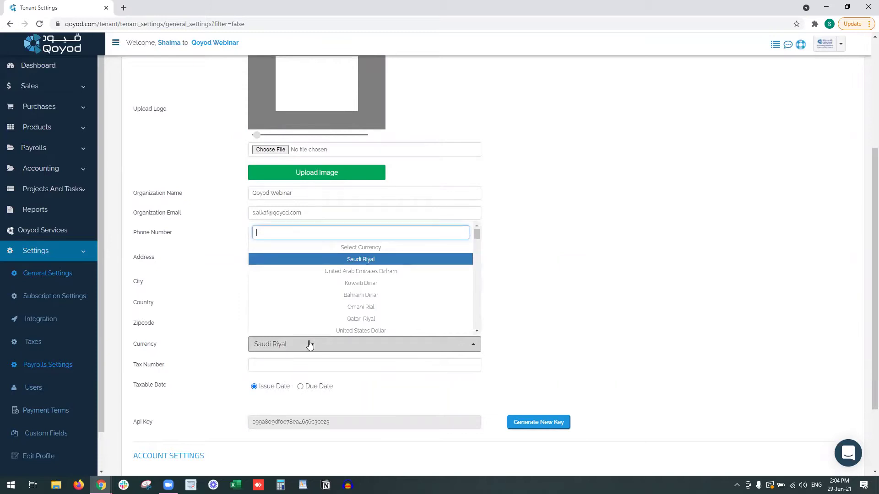
{"action": "left_click", "coordinate": [322, 365]}
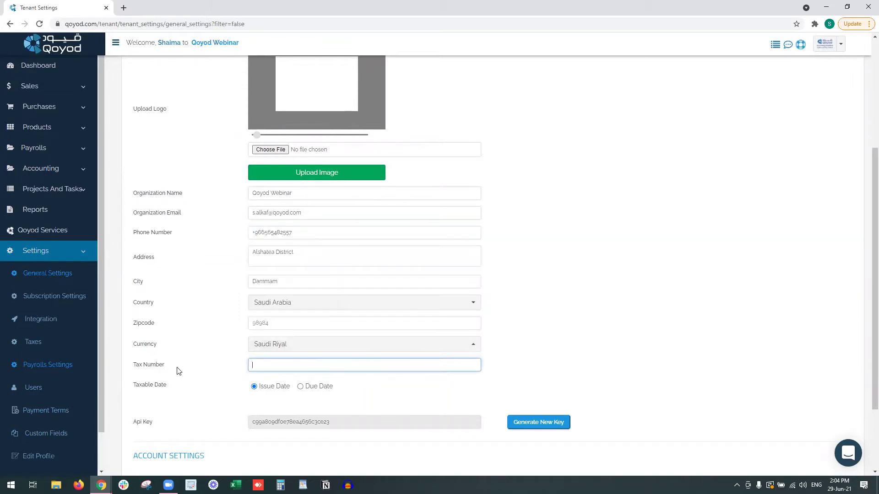
Check the Taxable Date and 2020-12-31 closure date, then expand Accounting.
{"action": "left_click_drag", "start_coordinate": [167, 386], "coordinate": [139, 385]}
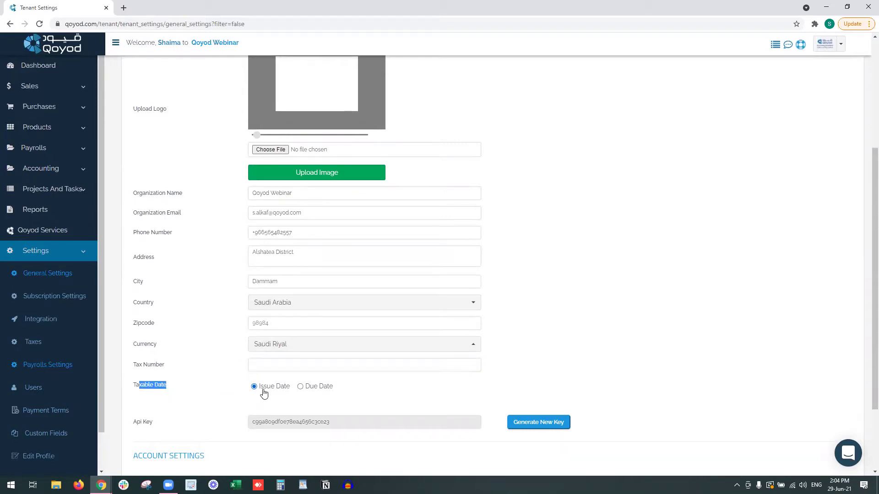
{"action": "scroll", "coordinate": [263, 392], "scroll_direction": "down", "scroll_amount": 2}
{"action": "scroll", "coordinate": [263, 392], "scroll_direction": "down", "scroll_amount": 1}
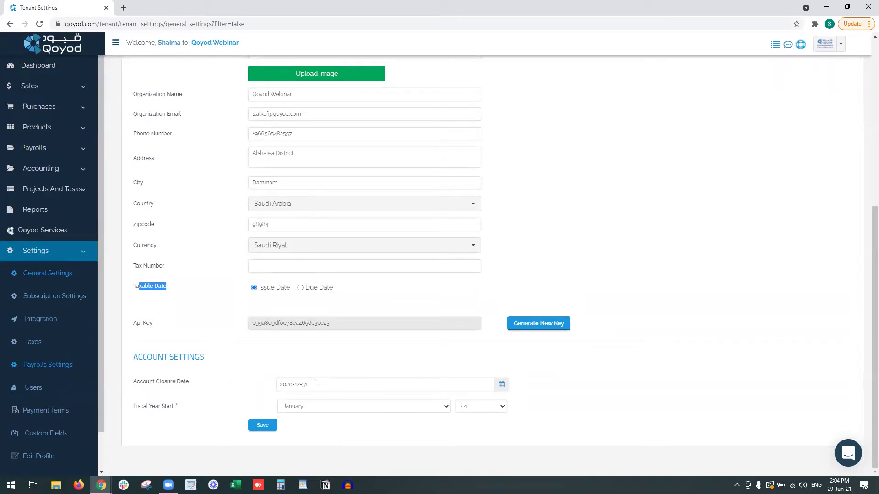
{"action": "left_click", "coordinate": [501, 385]}
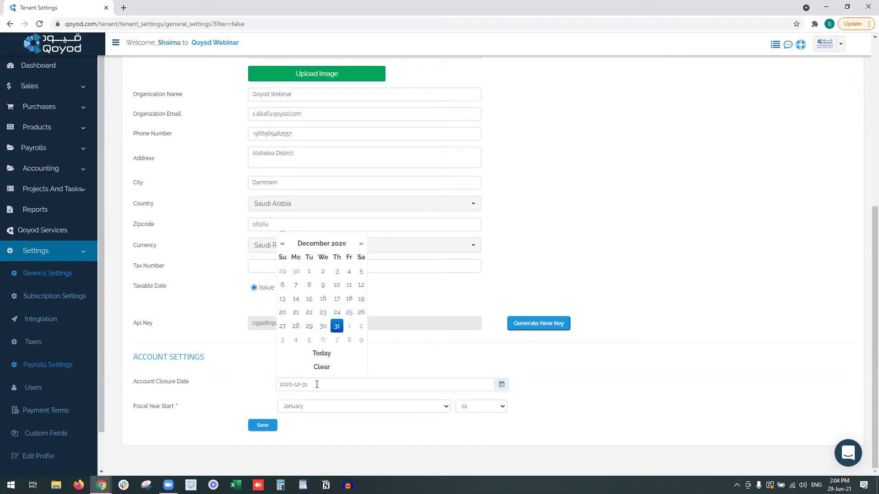
{"action": "left_click", "coordinate": [243, 381]}
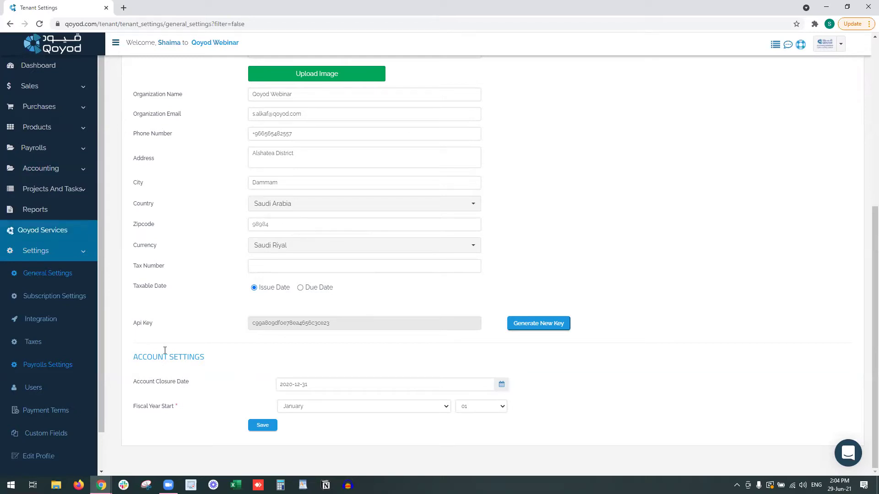
{"action": "left_click", "coordinate": [75, 174]}
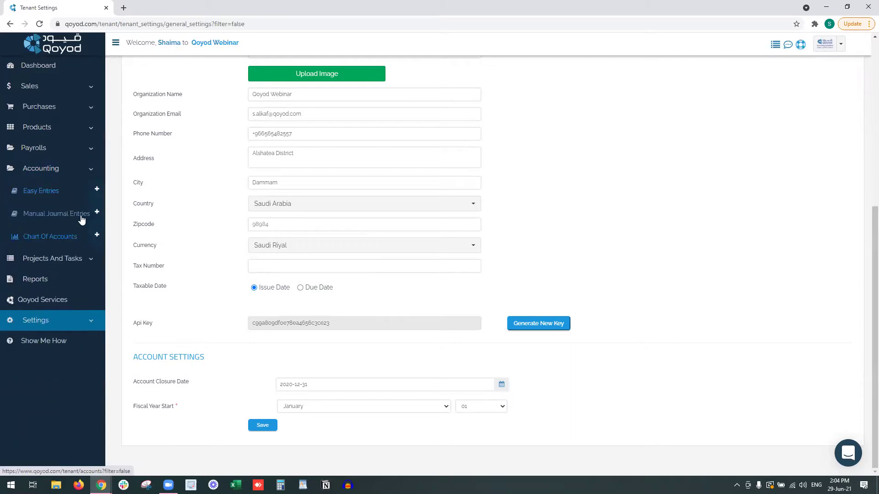
Open Manual Journal Entries in a new tab with description Test, dated 2020-11-30.
{"action": "right_click", "coordinate": [91, 213]}
{"action": "left_click", "coordinate": [114, 222]}
{"action": "left_click", "coordinate": [150, 5]}
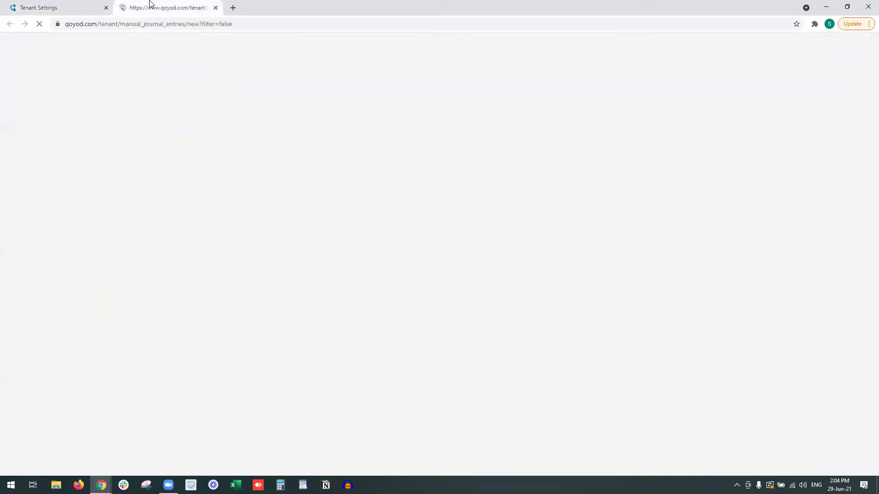
{"action": "left_click", "coordinate": [267, 156]}
{"action": "type", "text": "Test"}
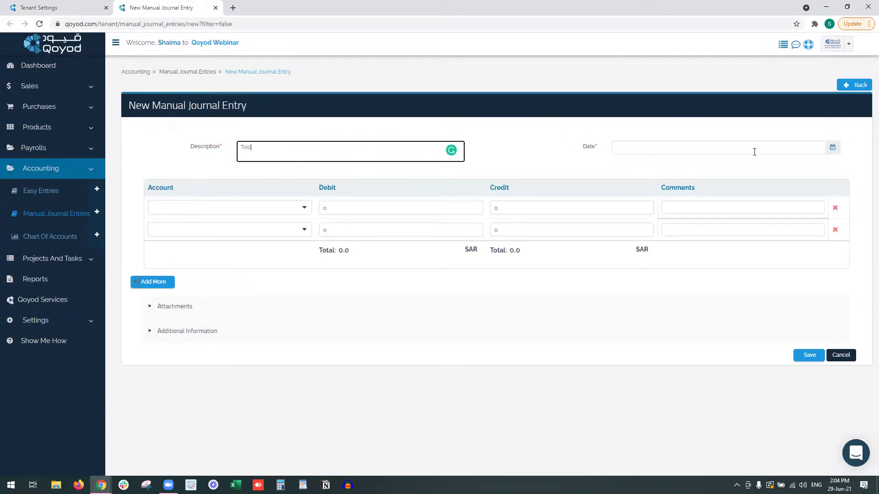
{"action": "left_click", "coordinate": [728, 145]}
{"action": "type", "text": "2"}
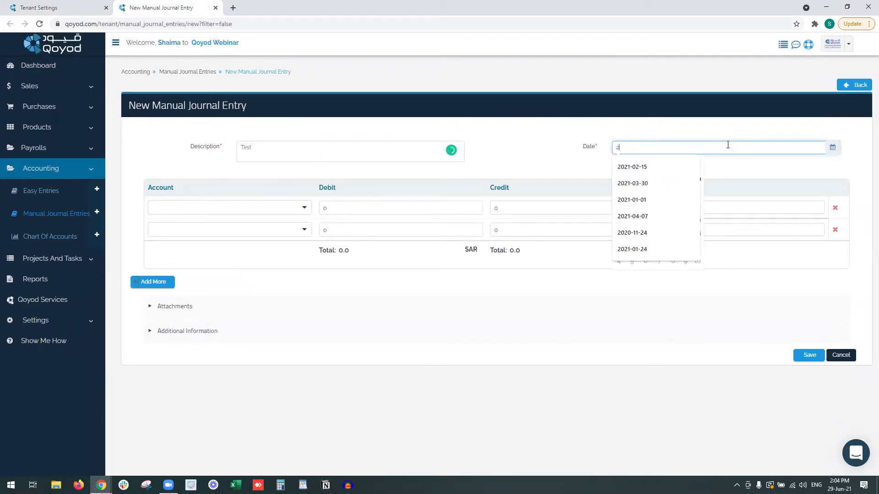
{"action": "type", "text": "020-11-30"}
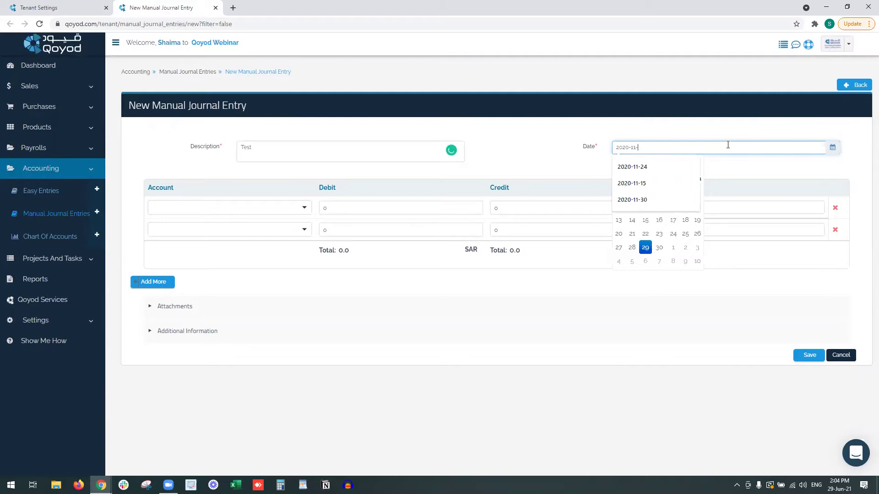
{"action": "key", "text": "Tab"}
Enter 10000 debit and credit on two cash-on-hand account lines.
{"action": "left_click", "coordinate": [288, 209]}
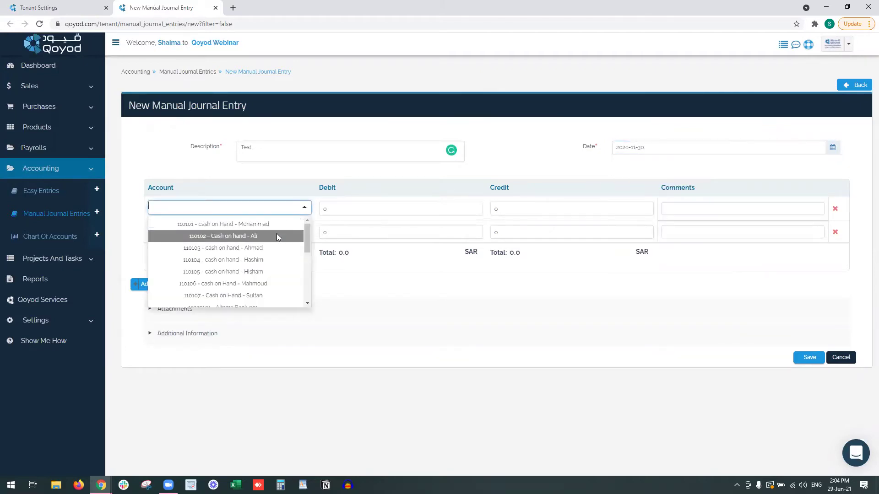
{"action": "left_click", "coordinate": [279, 236]}
{"action": "left_click", "coordinate": [285, 233]}
{"action": "left_click", "coordinate": [282, 269]}
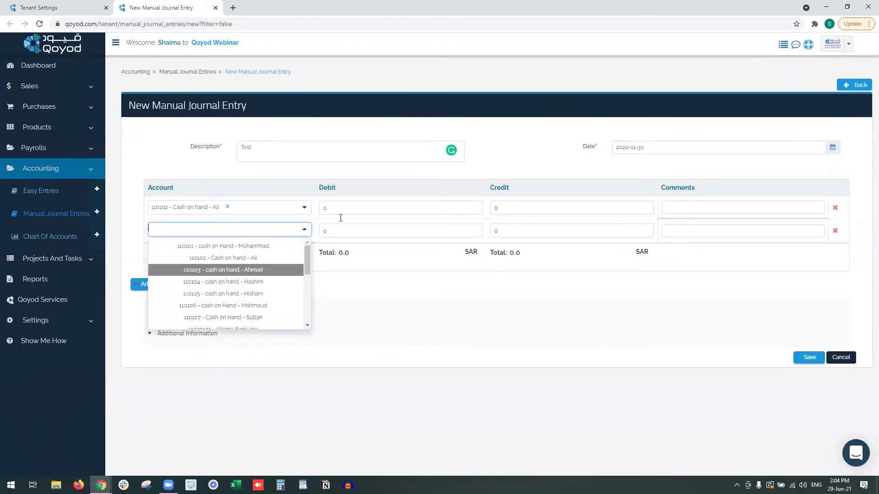
{"action": "left_click", "coordinate": [369, 208]}
{"action": "type", "text": "10000"}
{"action": "left_click", "coordinate": [508, 231]}
{"action": "type", "text": "10000"}
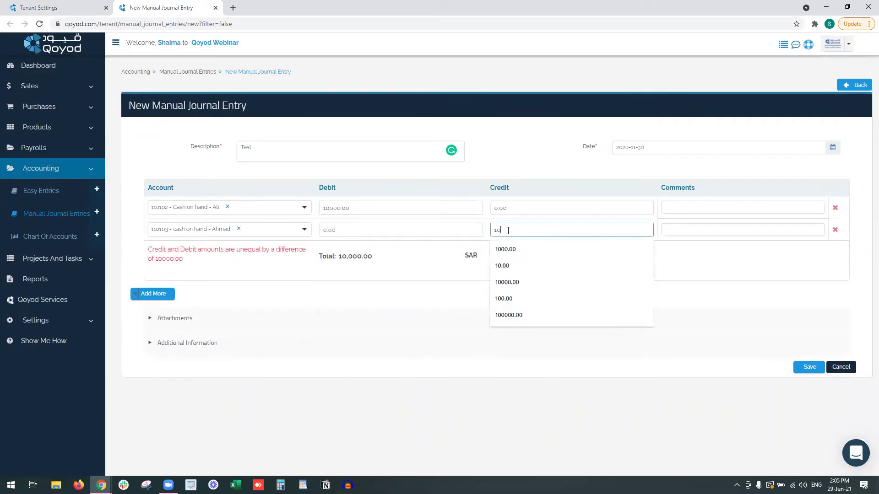
Attempt saving, accept the closure-date rejection, and return to the settings tab.
{"action": "left_click", "coordinate": [804, 355]}
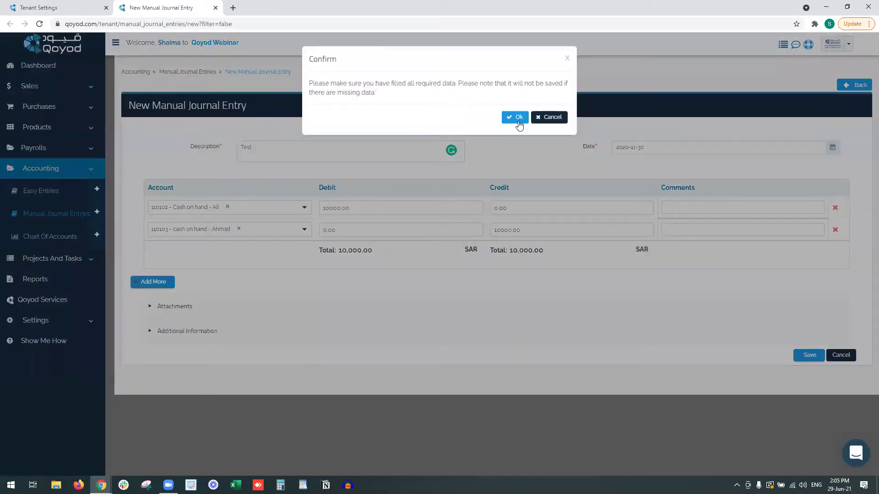
{"action": "left_click", "coordinate": [516, 120]}
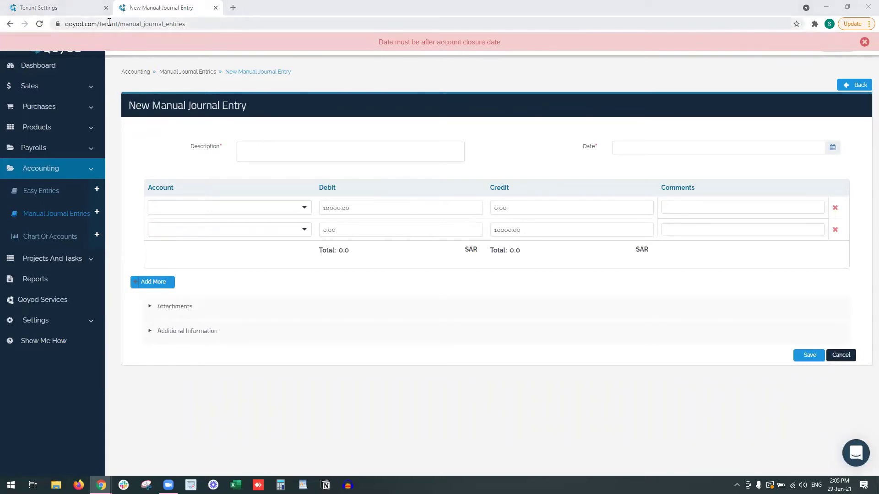
{"action": "left_click", "coordinate": [26, 5]}
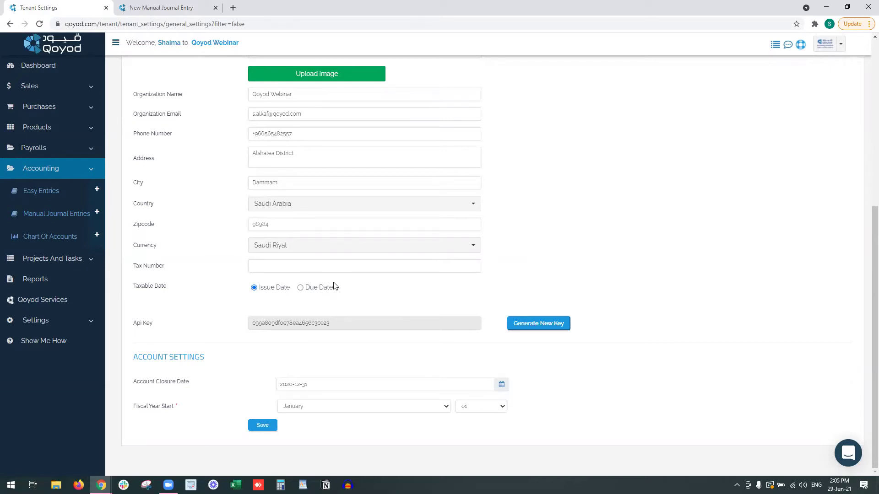
{"action": "left_click", "coordinate": [314, 384]}
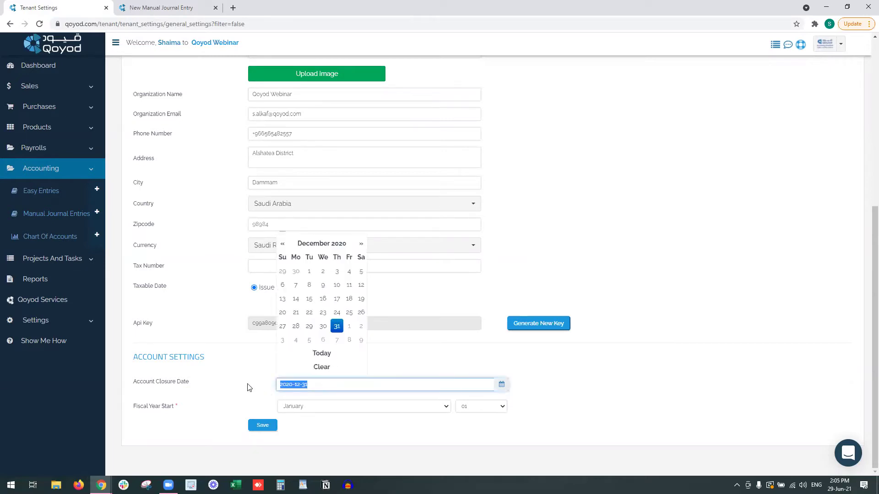
{"action": "left_click", "coordinate": [249, 388]}
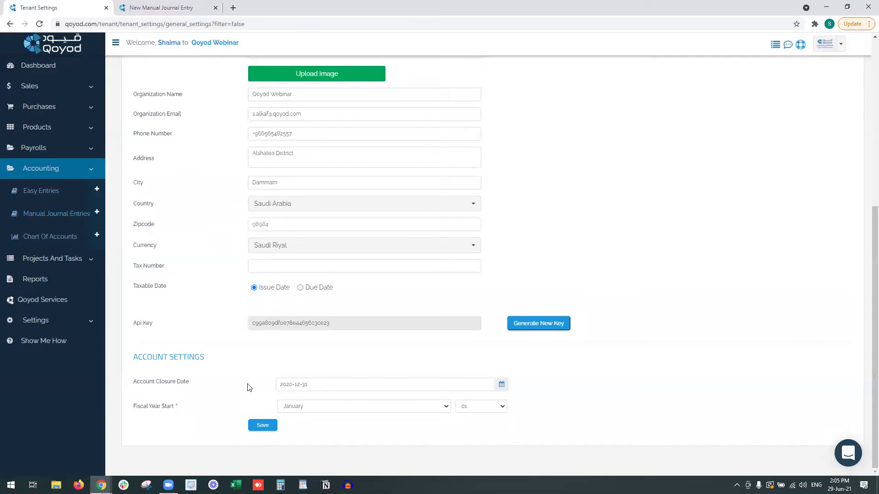
{"action": "left_click", "coordinate": [359, 386]}
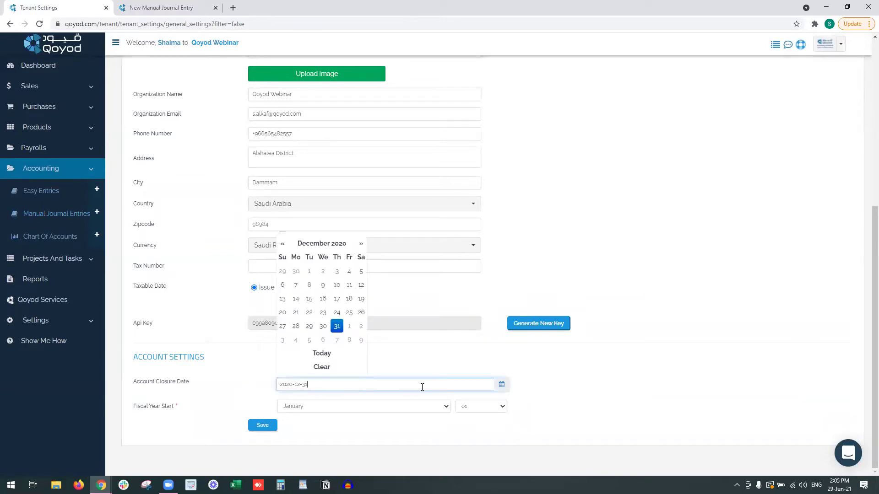
{"action": "left_click", "coordinate": [361, 244]}
{"action": "left_click", "coordinate": [361, 244]}
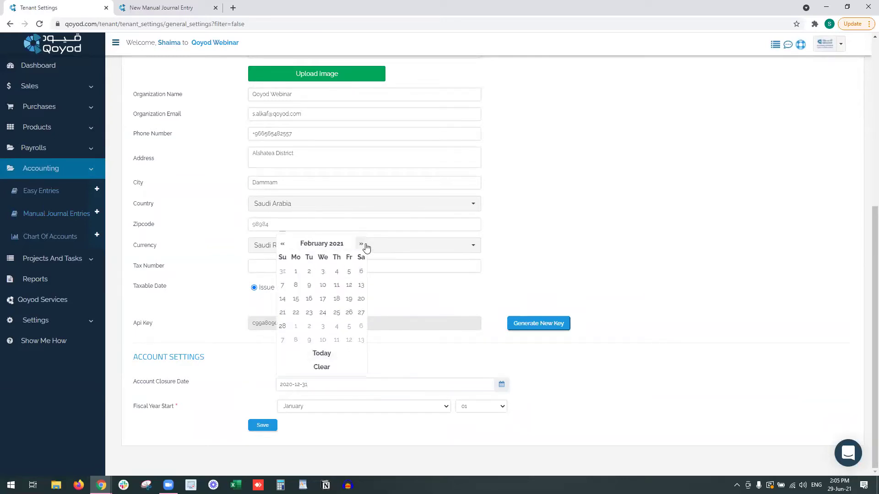
{"action": "left_click", "coordinate": [365, 246]}
{"action": "left_click", "coordinate": [365, 245]}
{"action": "left_click", "coordinate": [366, 245]}
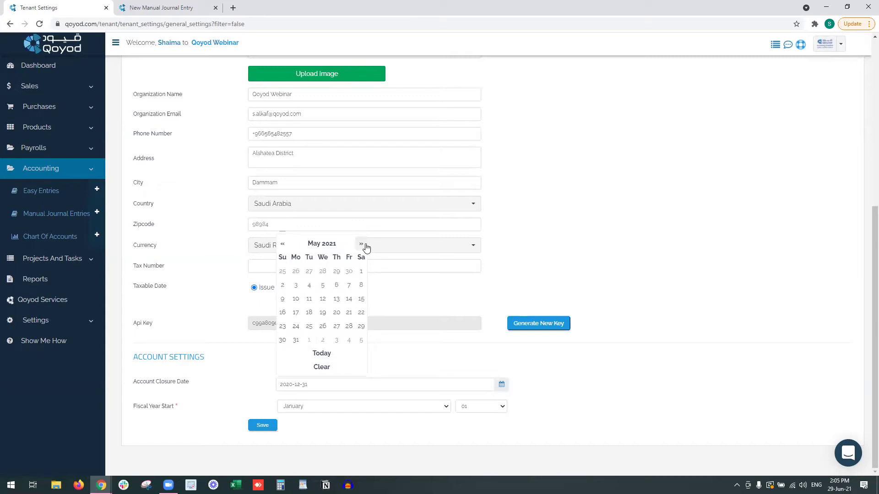
{"action": "left_click", "coordinate": [294, 341]}
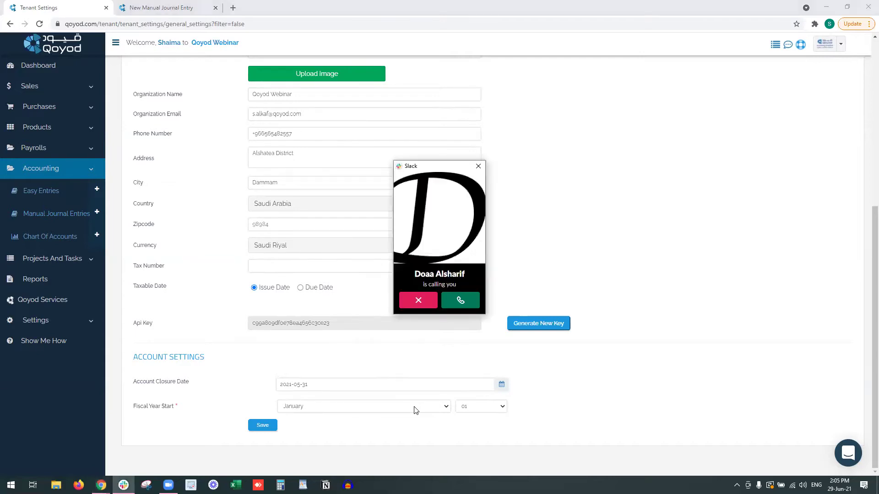
{"action": "left_click", "coordinate": [419, 300]}
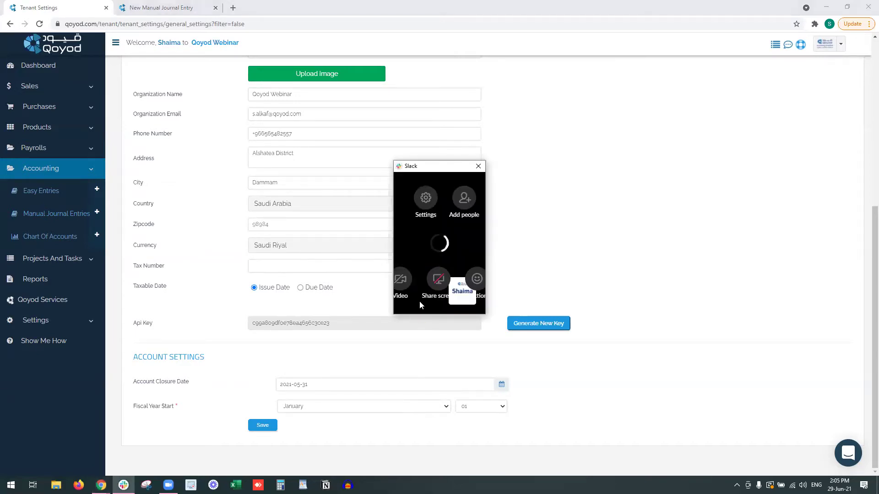
{"action": "left_click", "coordinate": [475, 167]}
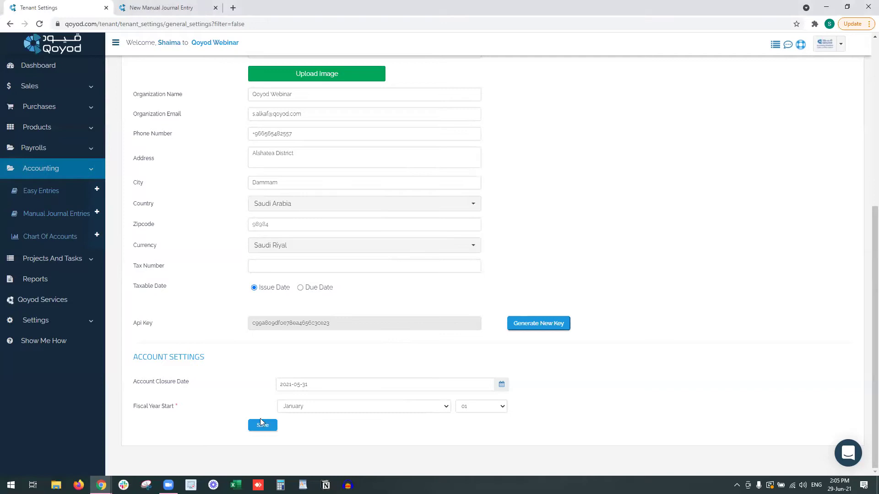
{"action": "left_click", "coordinate": [326, 407]}
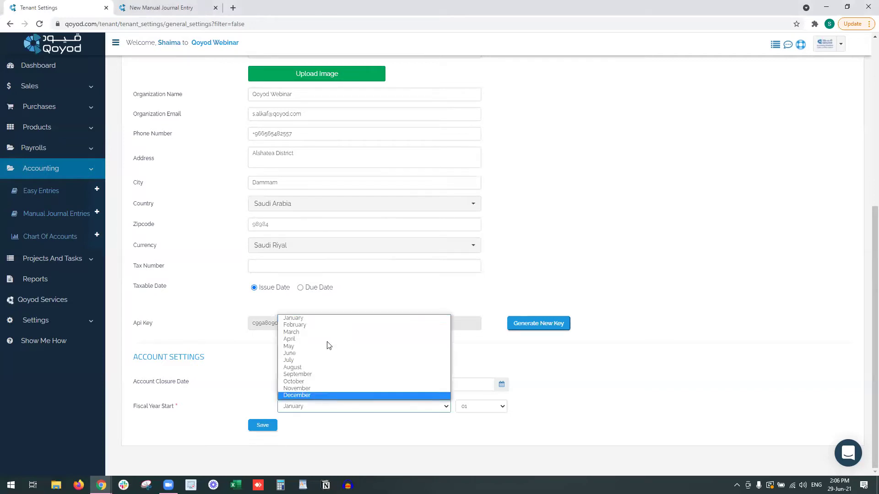
{"action": "left_click", "coordinate": [400, 406]}
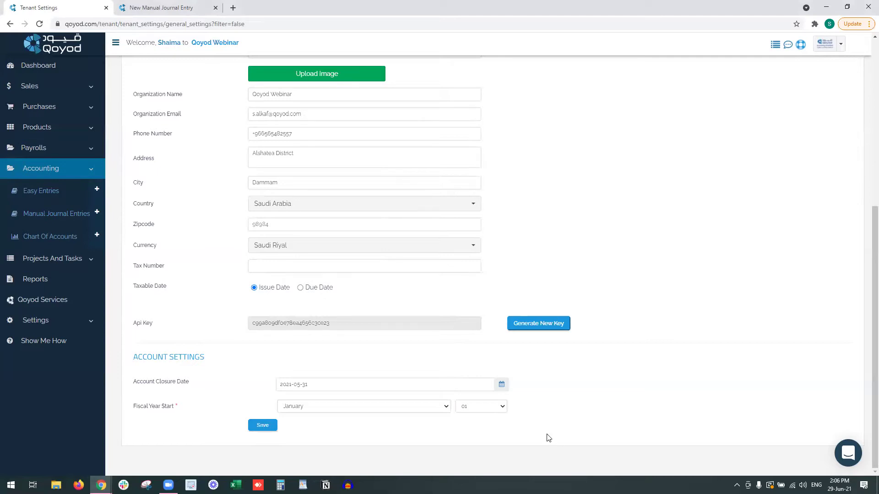
In General Printing Settings, clear all printable status types.
{"action": "scroll", "coordinate": [294, 300], "scroll_direction": "up", "scroll_amount": 6}
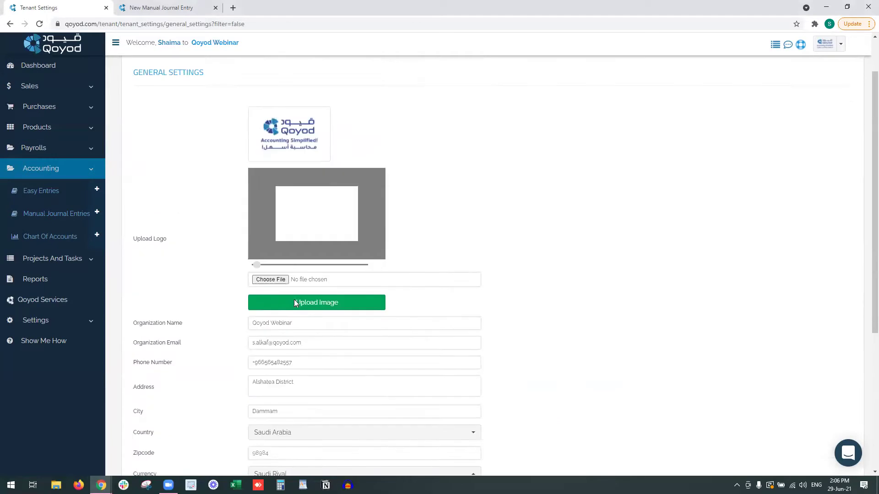
{"action": "left_click", "coordinate": [239, 93]}
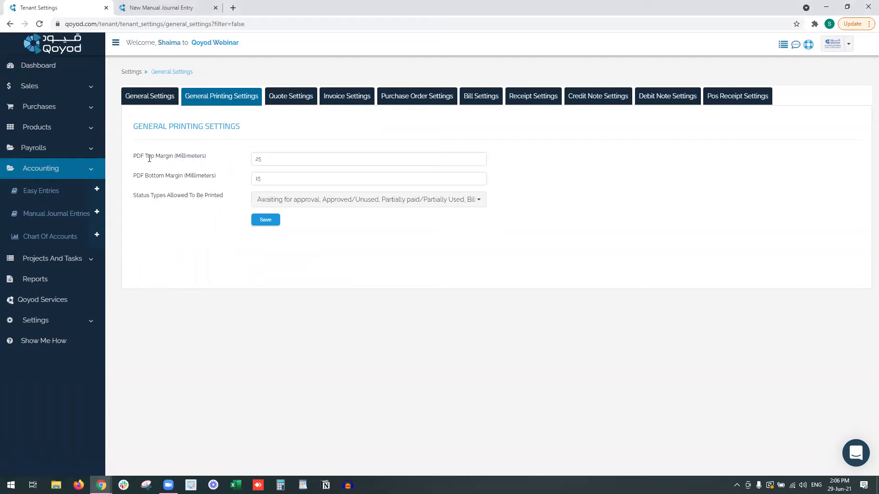
{"action": "left_click_drag", "start_coordinate": [149, 174], "coordinate": [192, 175]}
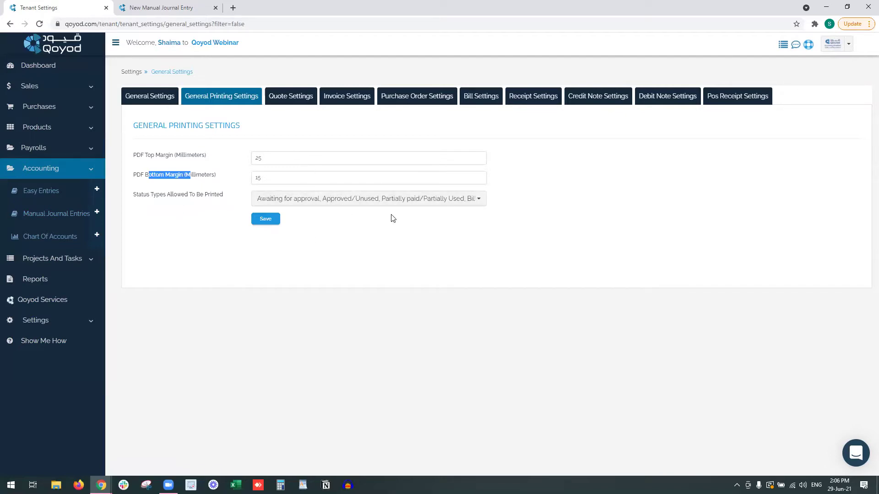
{"action": "left_click", "coordinate": [398, 201]}
{"action": "left_click", "coordinate": [410, 234]}
{"action": "left_click", "coordinate": [410, 235]}
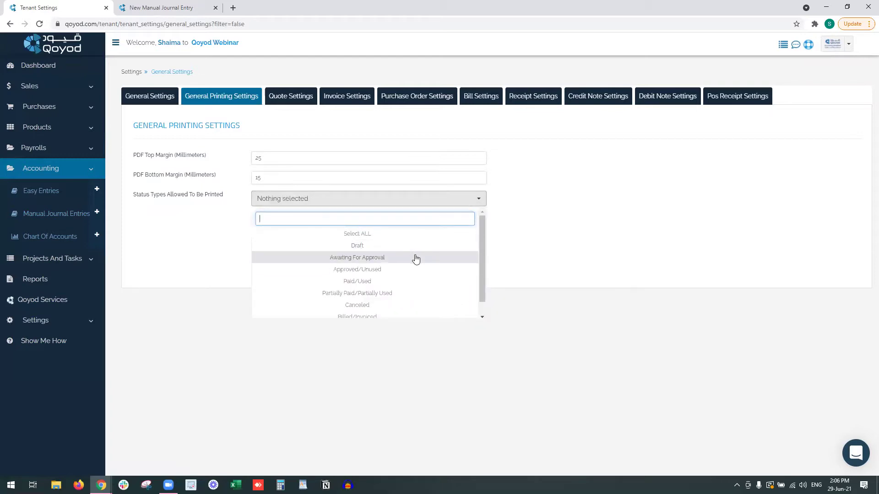
Allow Awaiting for approval, Approved/Unused, Paid/Used, Partially Paid/Partially Used, Billed/Invoiced printing, and save.
{"action": "left_click", "coordinate": [415, 259]}
{"action": "left_click", "coordinate": [411, 270]}
{"action": "left_click", "coordinate": [427, 282]}
{"action": "left_click", "coordinate": [433, 294]}
{"action": "scroll", "coordinate": [433, 296], "scroll_direction": "down", "scroll_amount": 1}
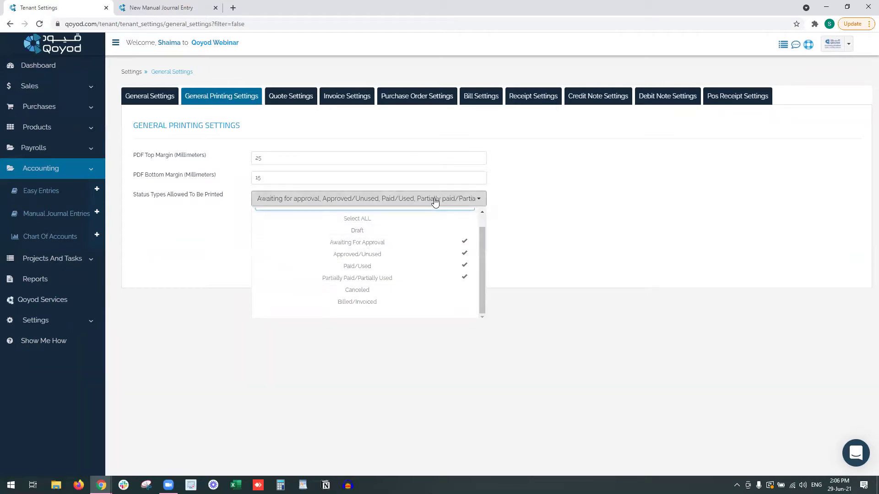
{"action": "left_click", "coordinate": [389, 303]}
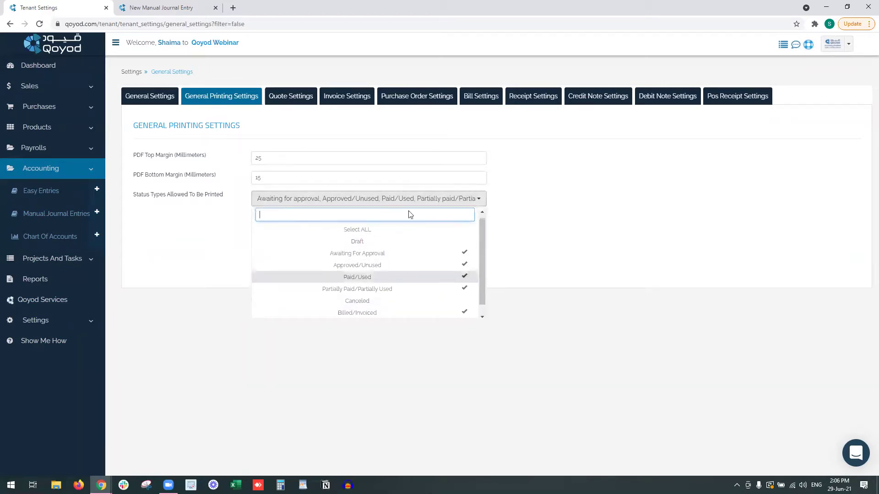
{"action": "left_click", "coordinate": [410, 200]}
{"action": "left_click", "coordinate": [270, 218]}
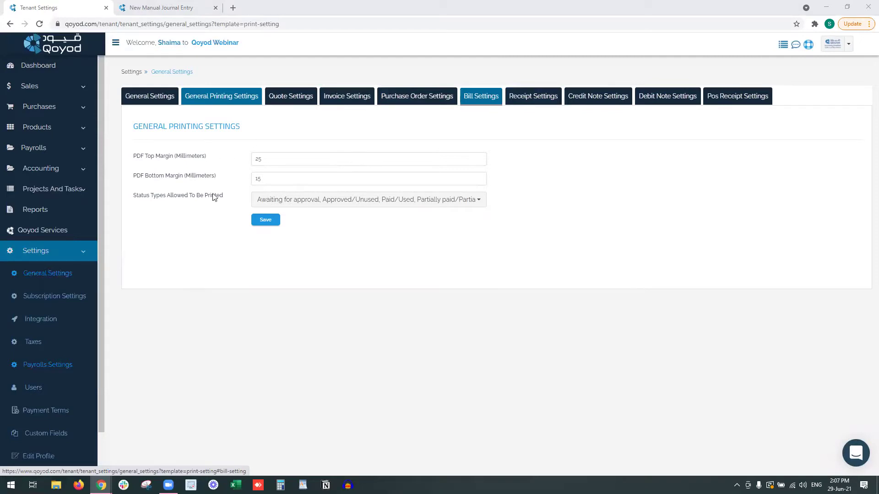
{"action": "left_click", "coordinate": [355, 95]}
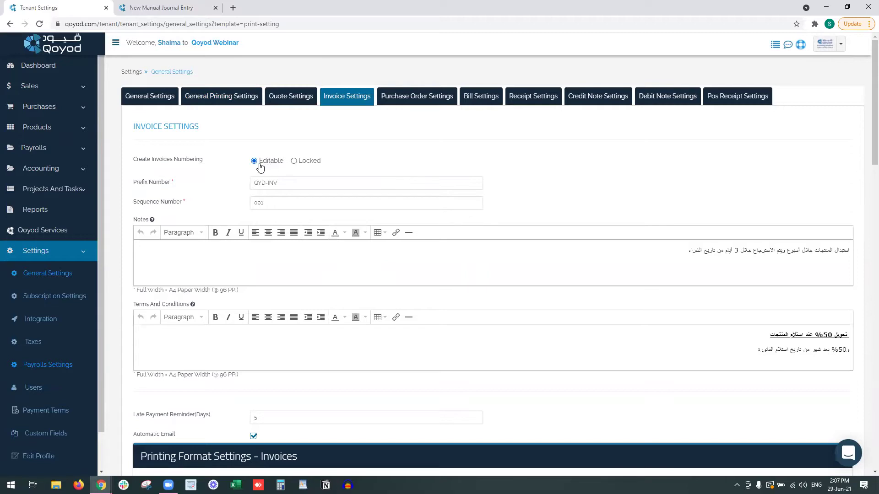
Open the invoices list in a new tab and start a new invoice to see its number.
{"action": "left_click_drag", "start_coordinate": [271, 204], "coordinate": [260, 203]}
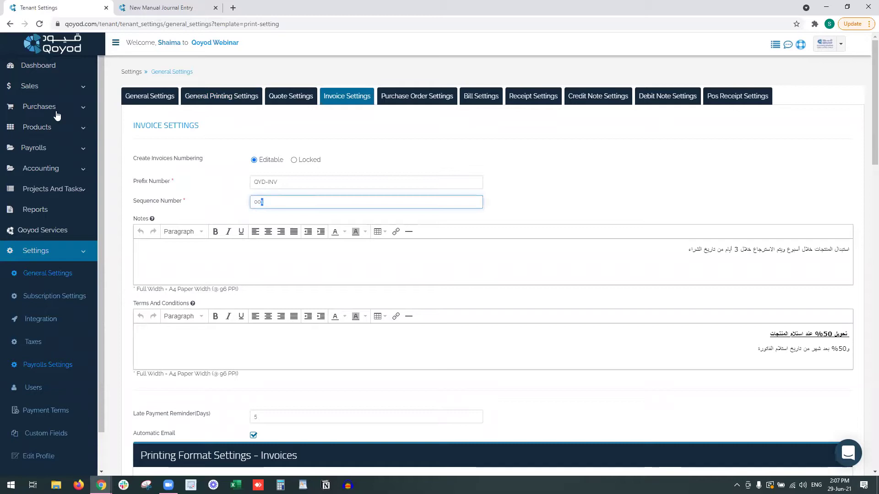
{"action": "left_click", "coordinate": [44, 89]}
{"action": "right_click", "coordinate": [56, 152]}
{"action": "left_click", "coordinate": [81, 158]}
{"action": "left_click", "coordinate": [275, 10]}
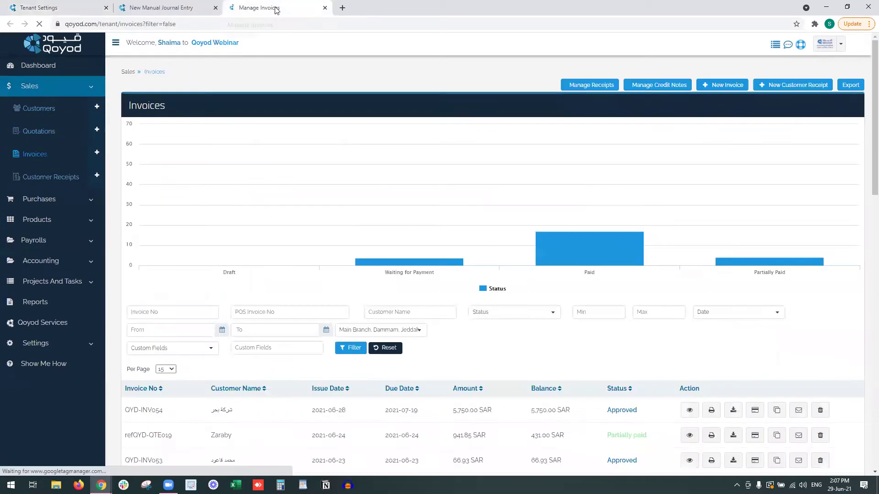
{"action": "left_click", "coordinate": [733, 90]}
{"action": "mouse_move", "coordinate": [245, 152]}
{"action": "left_mouse_down"}
{"action": "mouse_move", "coordinate": [282, 153]}
{"action": "mouse_move", "coordinate": [244, 152]}
{"action": "left_mouse_up"}
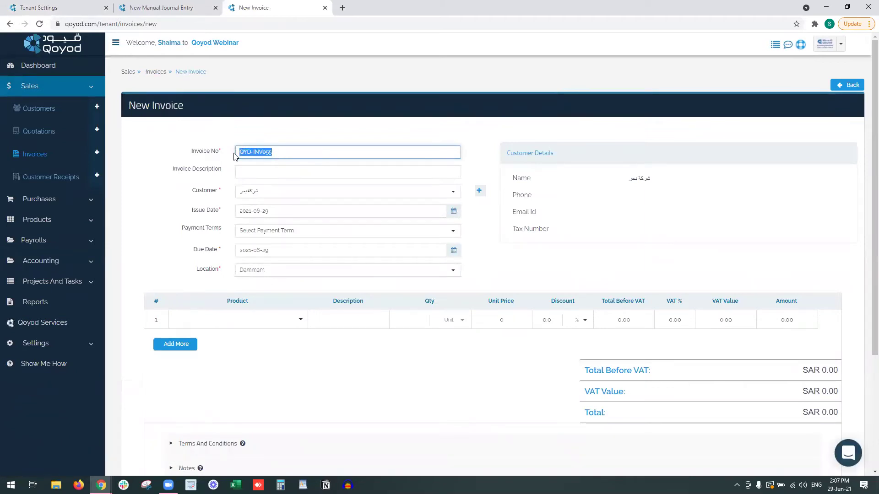
Set Create Invoices Numbering to Locked and save the invoice settings.
{"action": "left_click", "coordinate": [88, 7]}
{"action": "left_click", "coordinate": [304, 160]}
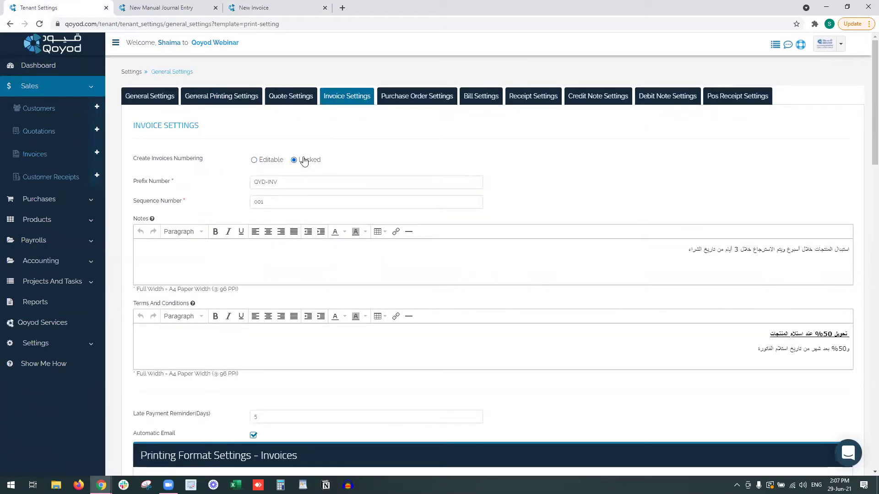
{"action": "left_click", "coordinate": [253, 9]}
{"action": "key", "text": "ctrl+l"}
{"action": "left_click", "coordinate": [74, 4]}
{"action": "scroll", "coordinate": [255, 296], "scroll_direction": "down", "scroll_amount": 20}
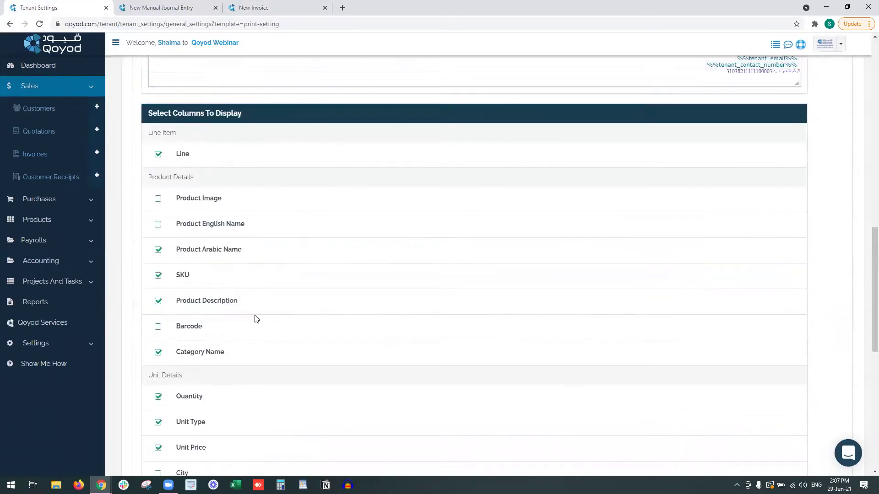
{"action": "scroll", "coordinate": [240, 386], "scroll_direction": "down", "scroll_amount": 3}
{"action": "left_click", "coordinate": [155, 381]}
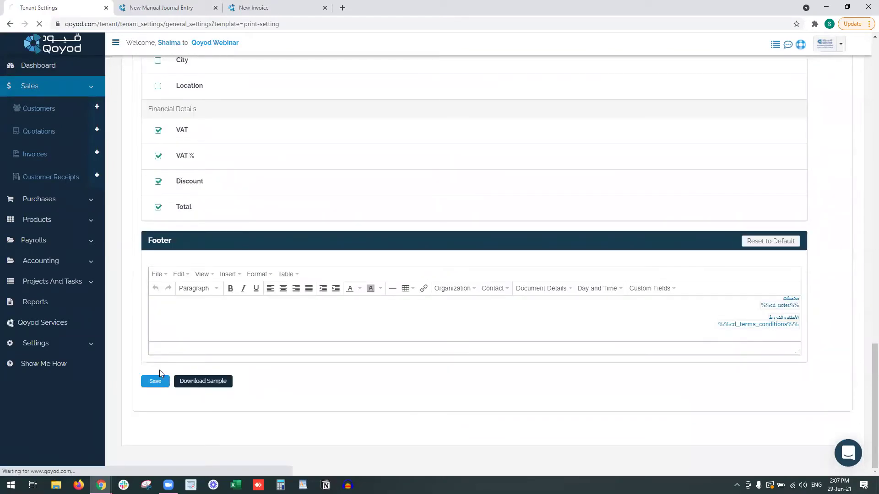
Reload the New Invoice form to confirm the number is automatically generated.
{"action": "left_click", "coordinate": [254, 8]}
{"action": "left_click", "coordinate": [253, 23]}
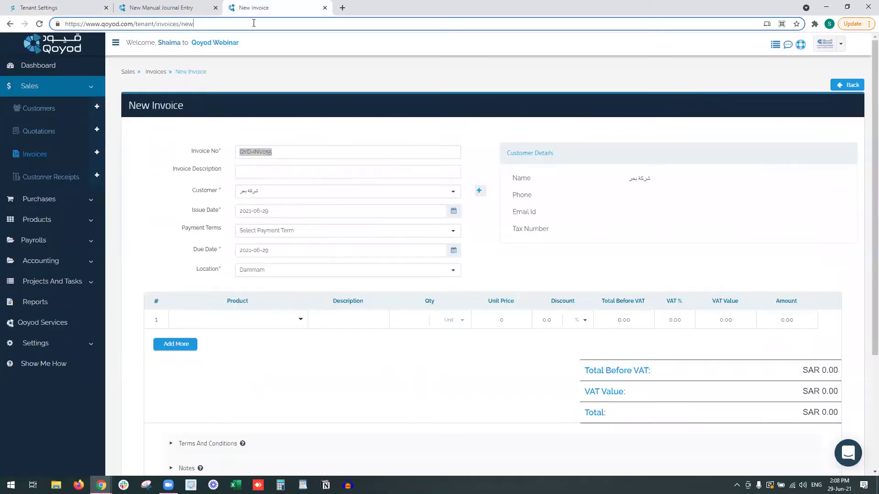
{"action": "key", "text": "Return"}
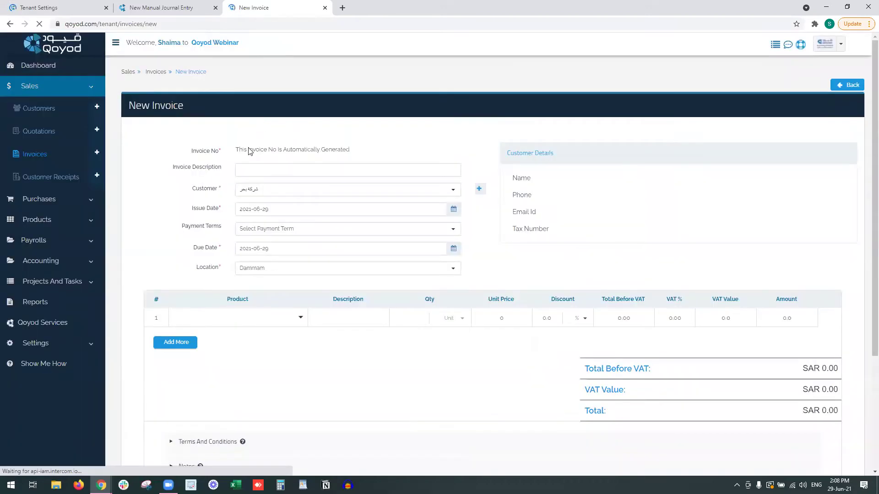
{"action": "left_click_drag", "start_coordinate": [238, 150], "coordinate": [349, 149]}
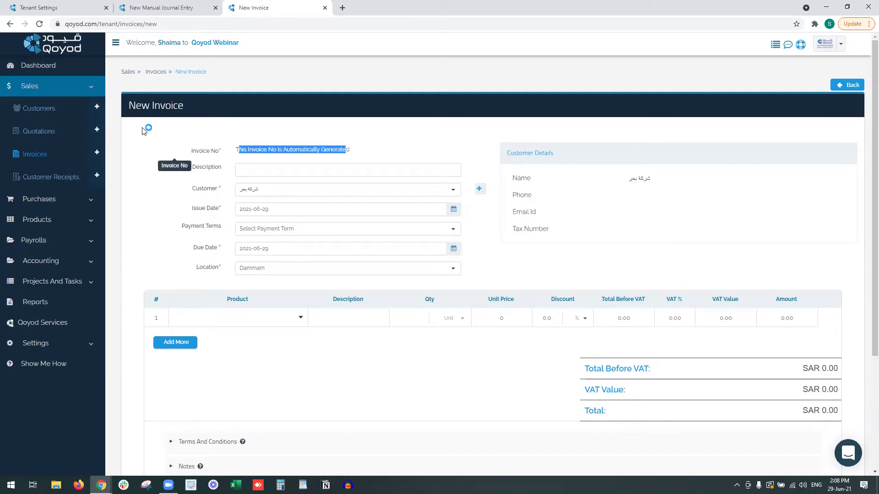
{"action": "left_click", "coordinate": [78, 7]}
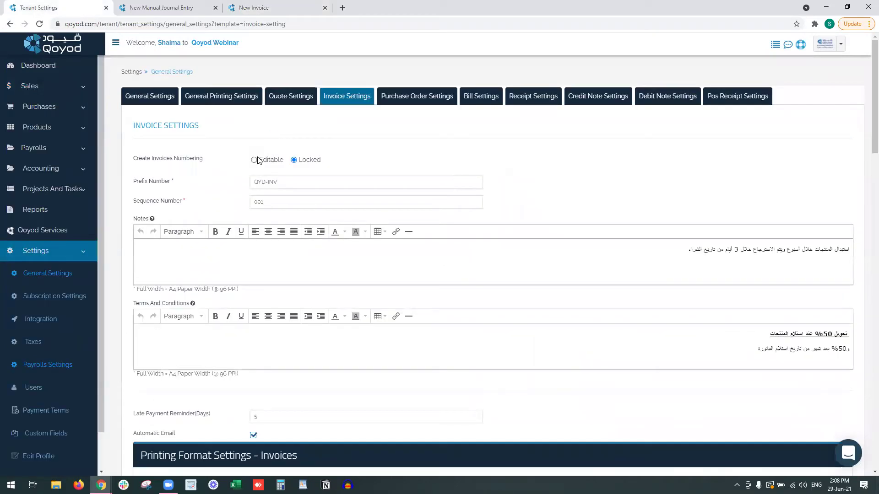
Save invoice settings and replace the Notes with 'refund in 3 days, replacement in 7 days maximum'.
{"action": "scroll", "coordinate": [257, 160], "scroll_direction": "down", "scroll_amount": 20}
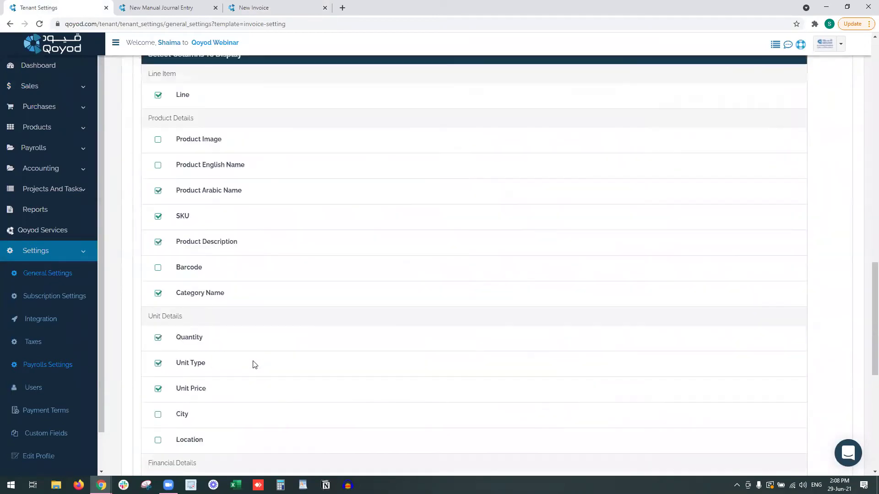
{"action": "scroll", "coordinate": [402, 384], "scroll_direction": "down", "scroll_amount": 3}
{"action": "left_click", "coordinate": [155, 381]}
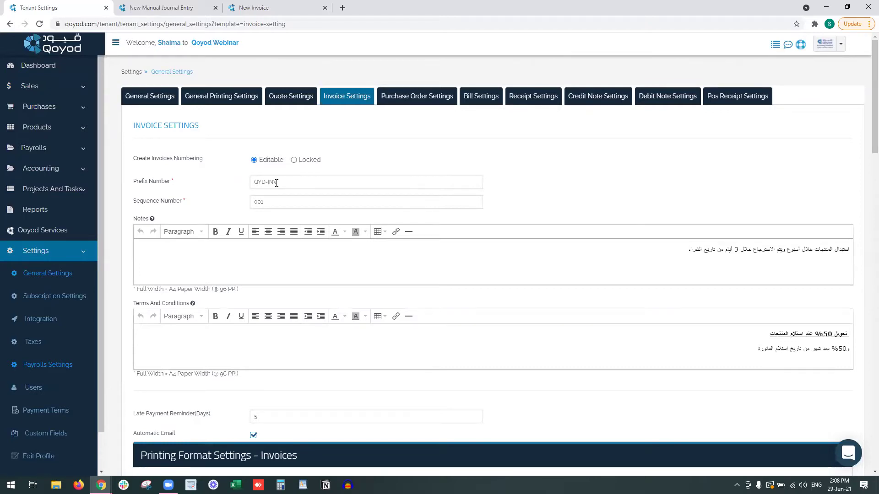
{"action": "triple_click", "coordinate": [268, 254]}
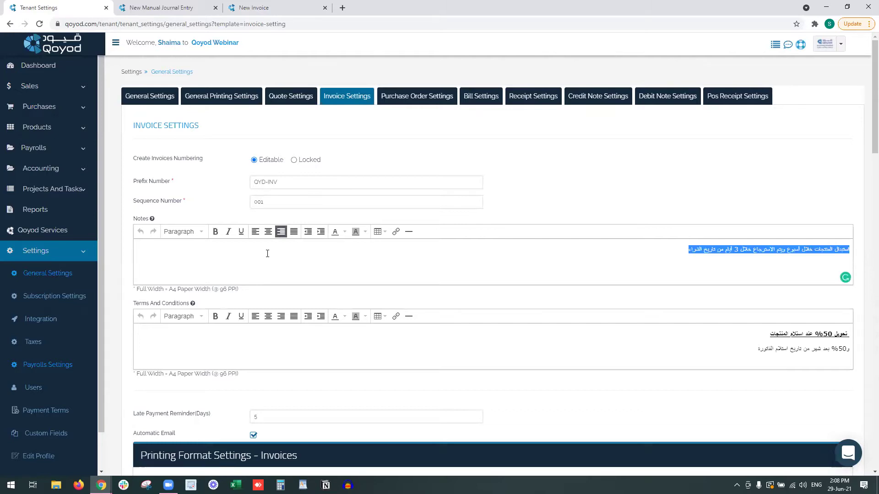
{"action": "key", "text": "BackSpace"}
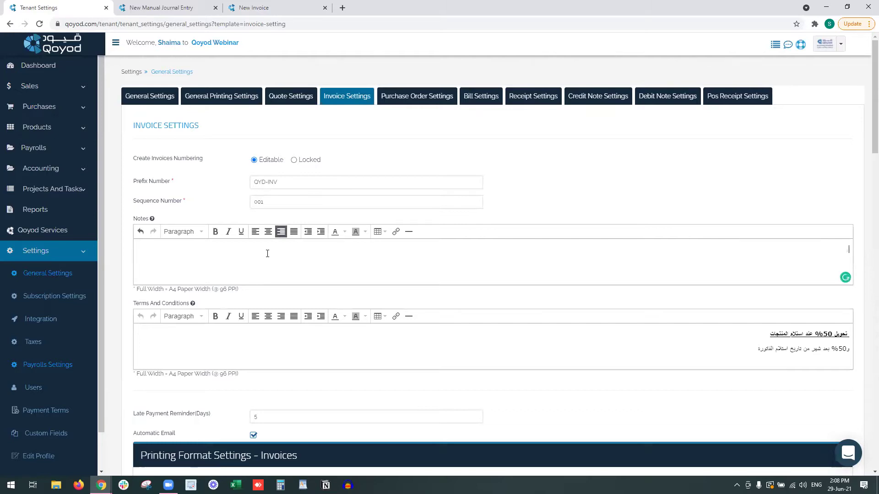
{"action": "key", "text": "BackSpace"}
{"action": "key", "text": "alt+shift"}
{"action": "type", "text": "refund in 3 days, replacement in 7 days maximum"}
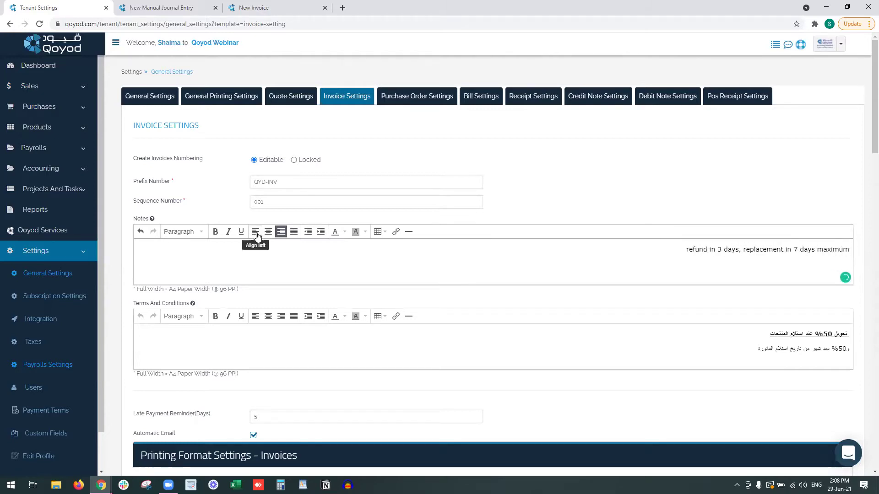
Make the note left-aligned, bold, brown, underlined Heading 3, then select the Arabic terms line.
{"action": "left_click", "coordinate": [255, 231]}
{"action": "key", "text": "ctrl+a"}
{"action": "left_click", "coordinate": [215, 231]}
{"action": "left_click", "coordinate": [347, 231]}
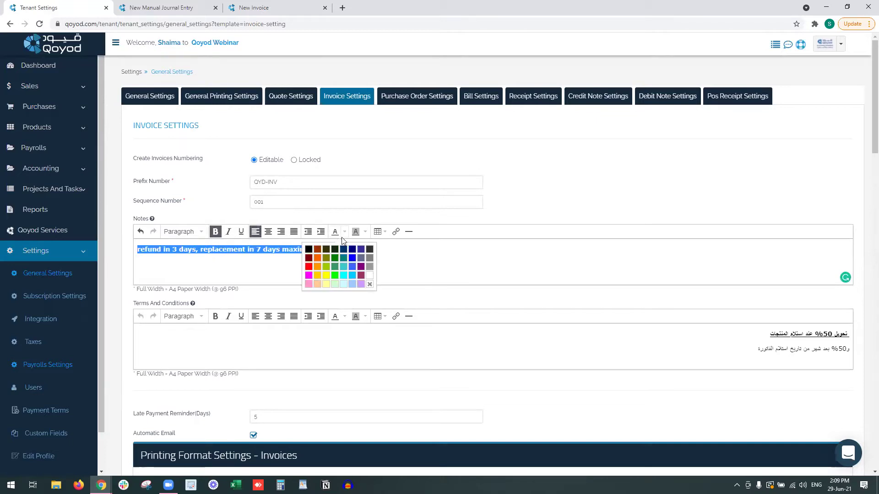
{"action": "left_click", "coordinate": [318, 254]}
{"action": "left_click", "coordinate": [242, 232]}
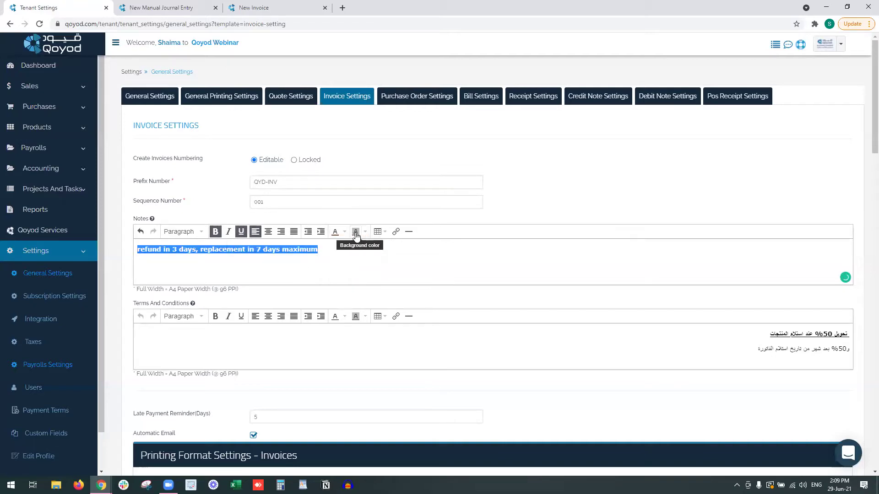
{"action": "left_click", "coordinate": [178, 232]}
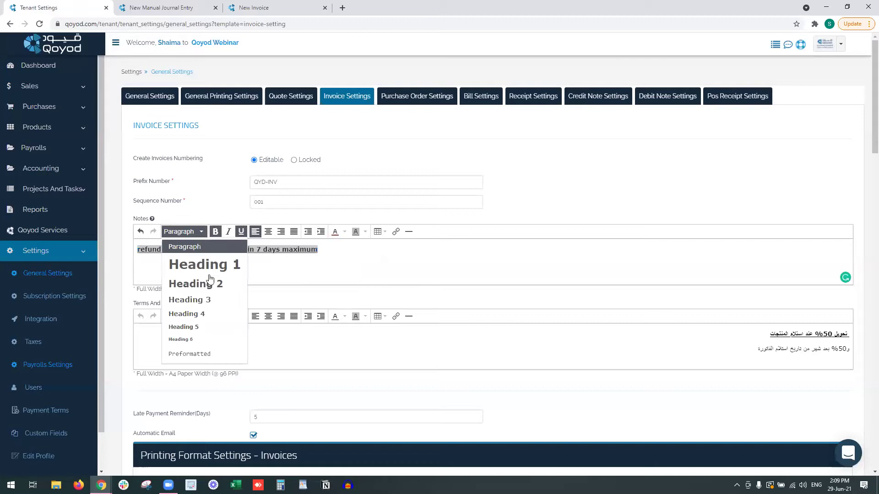
{"action": "left_click", "coordinate": [212, 301]}
{"action": "left_click", "coordinate": [344, 273]}
{"action": "left_click", "coordinate": [330, 343]}
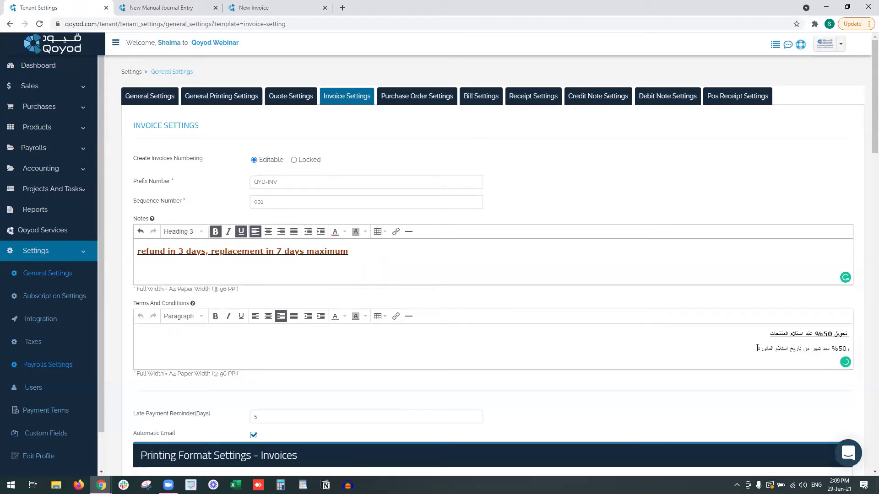
{"action": "left_click_drag", "start_coordinate": [758, 349], "coordinate": [834, 339]}
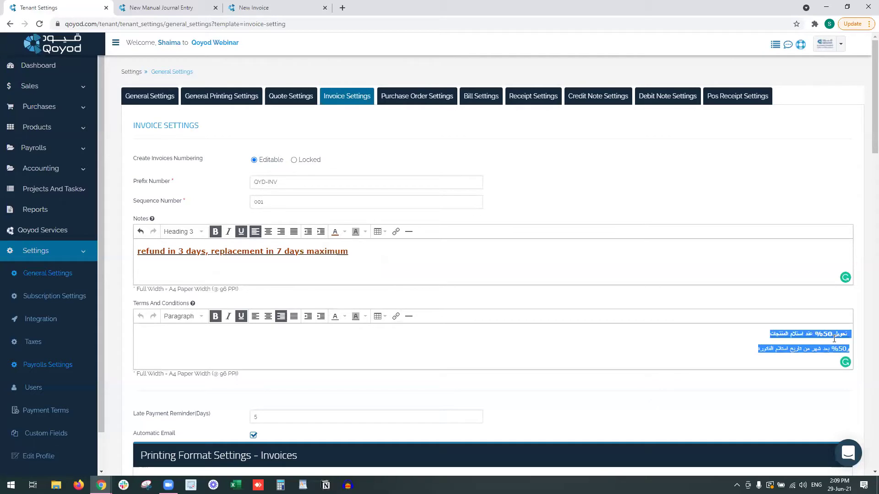
Replace the terms line with '1- The transfer before delivering items 50%' and left-align it.
{"action": "type", "text": "p"}
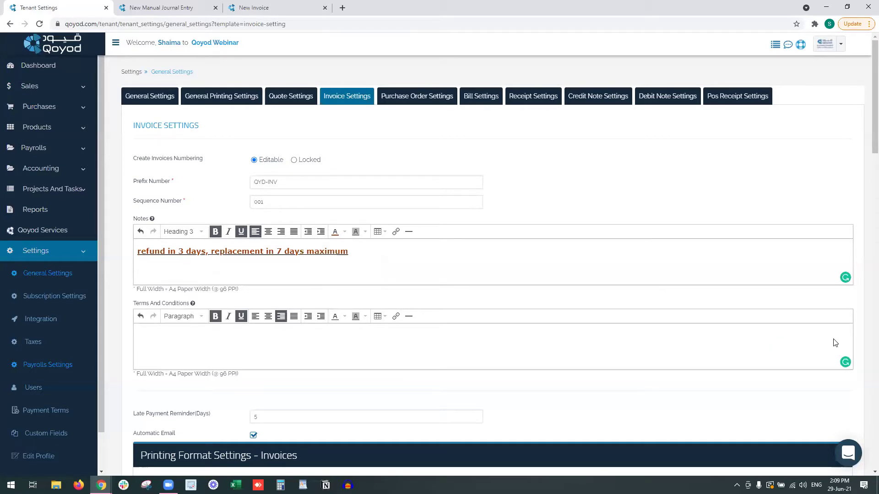
{"action": "type", "text": "- The transfer before delivering items 50%"}
{"action": "left_click", "coordinate": [255, 317]}
{"action": "scroll", "coordinate": [259, 320], "scroll_direction": "down", "scroll_amount": 3}
{"action": "left_click_drag", "start_coordinate": [208, 277], "coordinate": [160, 278]}
Check the 5-day late payment reminder and that Automatic Email is enabled.
{"action": "left_click", "coordinate": [229, 281]}
{"action": "left_click", "coordinate": [265, 279]}
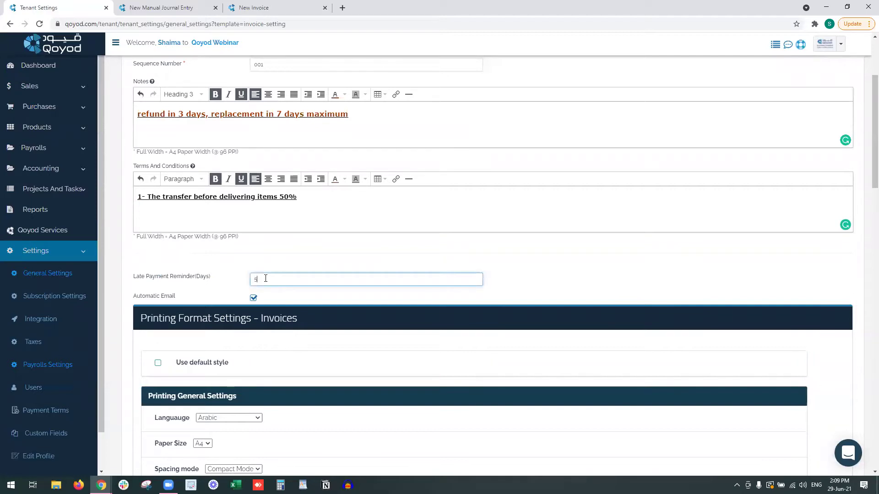
{"action": "left_click", "coordinate": [839, 484]}
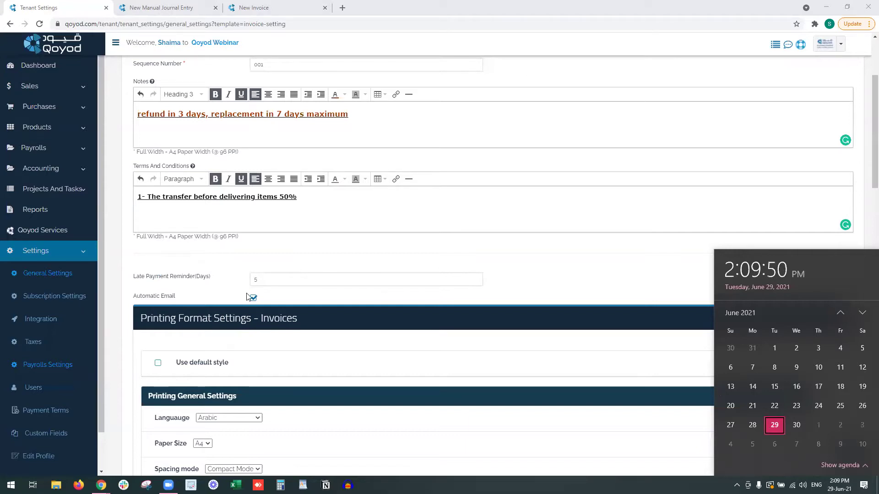
{"action": "left_click", "coordinate": [208, 299]}
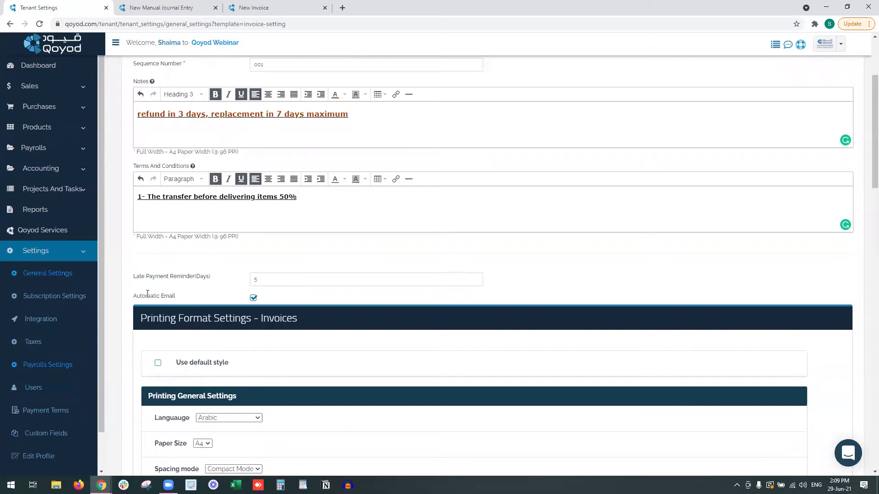
{"action": "left_click_drag", "start_coordinate": [137, 296], "coordinate": [251, 302]}
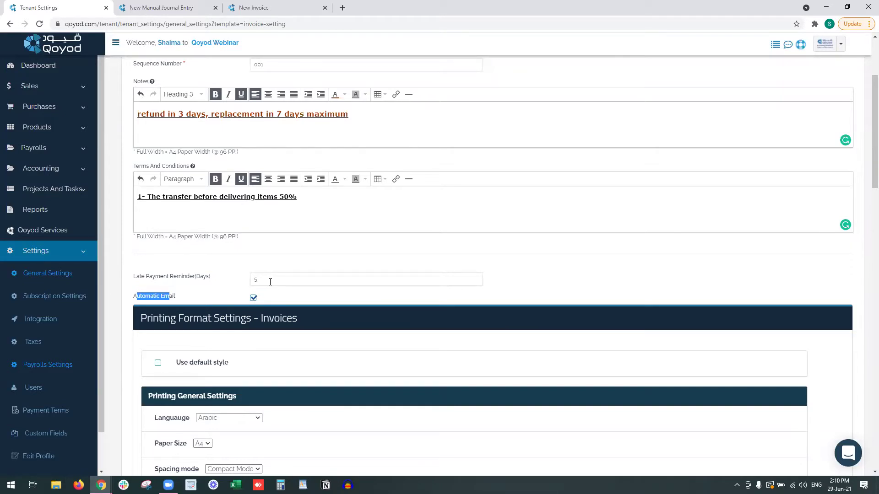
Set the printing Language dropdown to English and Arabic after briefly trying English.
{"action": "scroll", "coordinate": [270, 282], "scroll_direction": "down", "scroll_amount": 3}
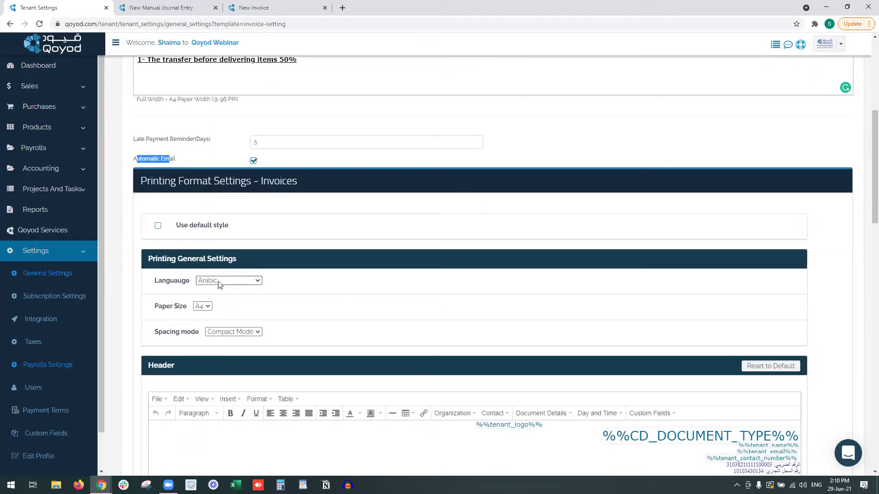
{"action": "scroll", "coordinate": [222, 265], "scroll_direction": "down", "scroll_amount": 1}
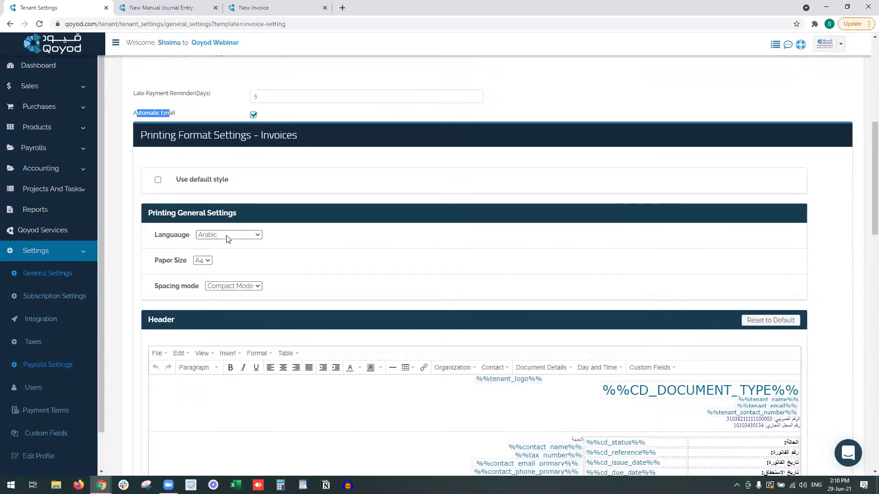
{"action": "scroll", "coordinate": [231, 243], "scroll_direction": "down", "scroll_amount": 2}
{"action": "left_click", "coordinate": [238, 146]}
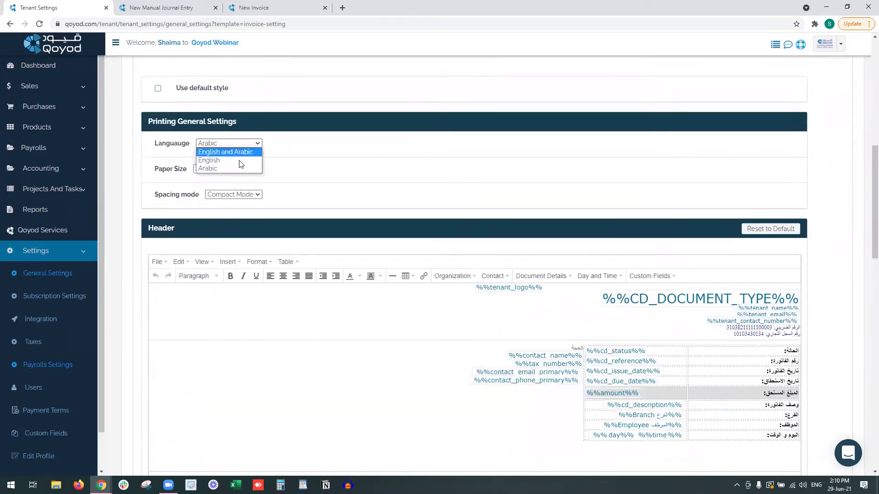
{"action": "left_click", "coordinate": [240, 164]}
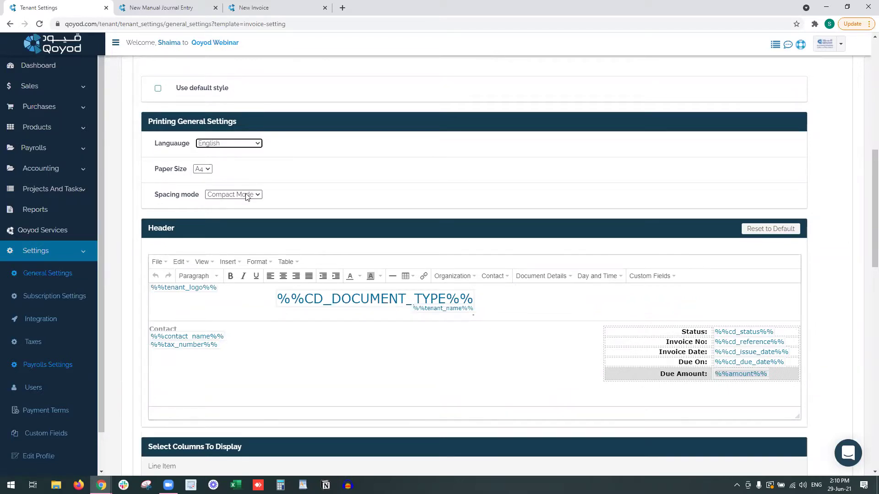
{"action": "left_click", "coordinate": [234, 144]}
{"action": "left_click", "coordinate": [233, 150]}
{"action": "scroll", "coordinate": [372, 293], "scroll_direction": "down", "scroll_amount": 1}
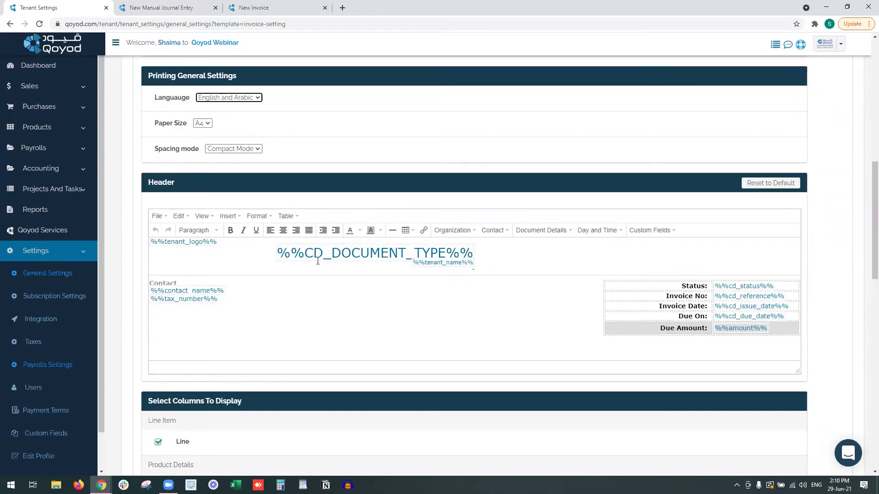
Add 'VAT Number:' and 'Address:' lines to the invoice header.
{"action": "left_click", "coordinate": [473, 266]}
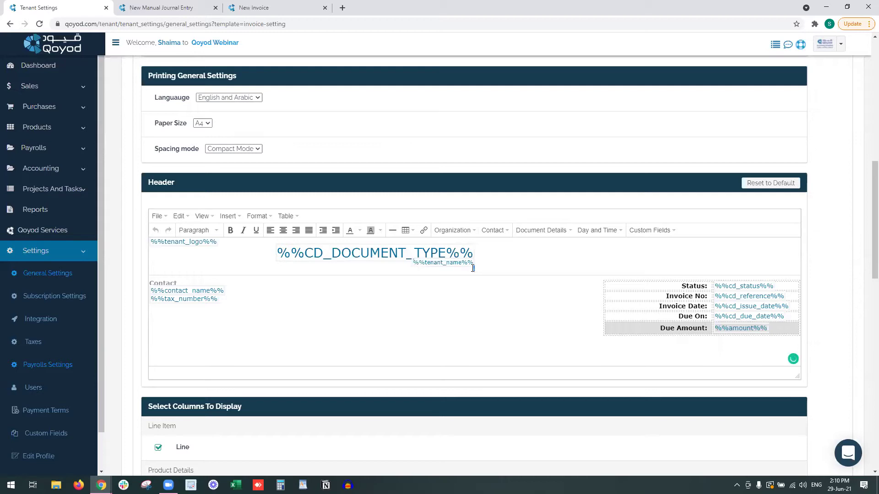
{"action": "type", "text": "VAT Number:"}
{"action": "key", "text": "Return"}
{"action": "type", "text": "Address:"}
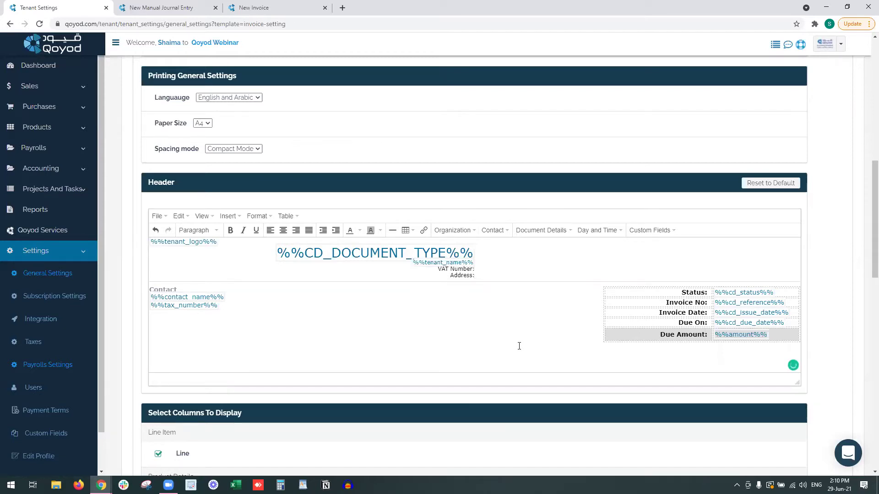
{"action": "key", "text": "Return"}
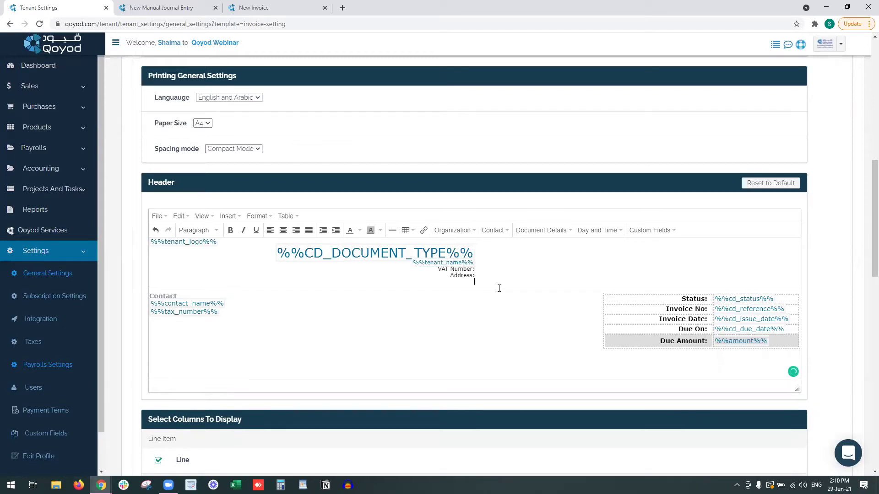
Insert the organization's email and phone and the contact's primary email and phone.
{"action": "left_click", "coordinate": [465, 231]}
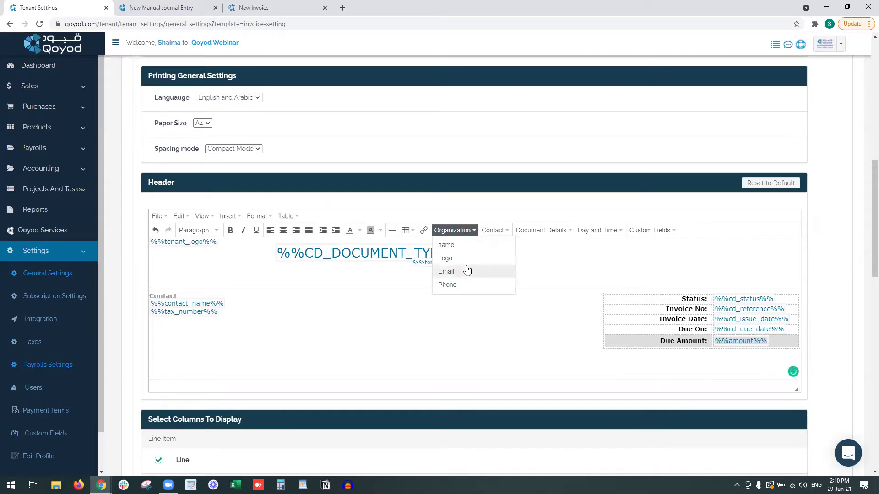
{"action": "left_click", "coordinate": [467, 271]}
{"action": "left_click", "coordinate": [457, 230]}
{"action": "left_click", "coordinate": [461, 284]}
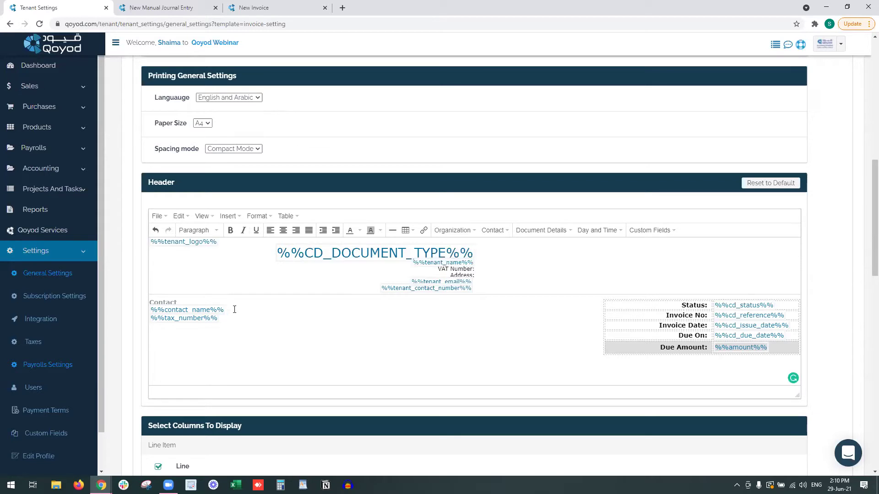
{"action": "left_click", "coordinate": [495, 230]}
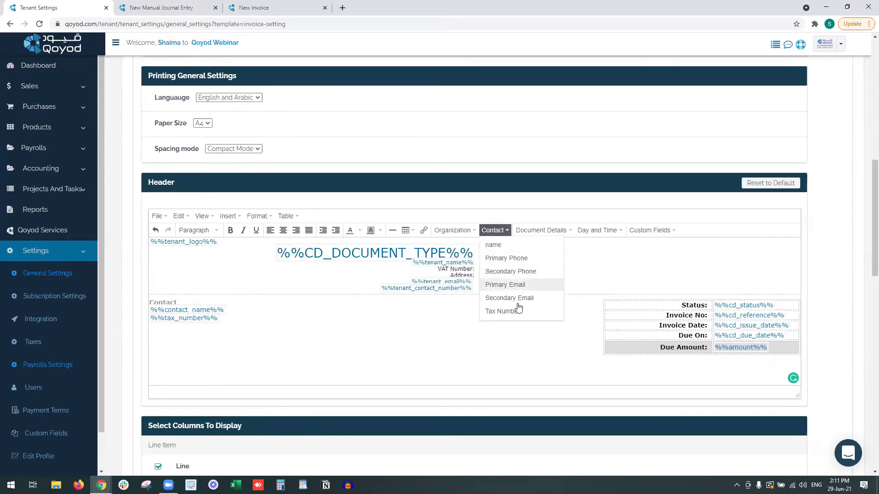
{"action": "left_click", "coordinate": [255, 319]}
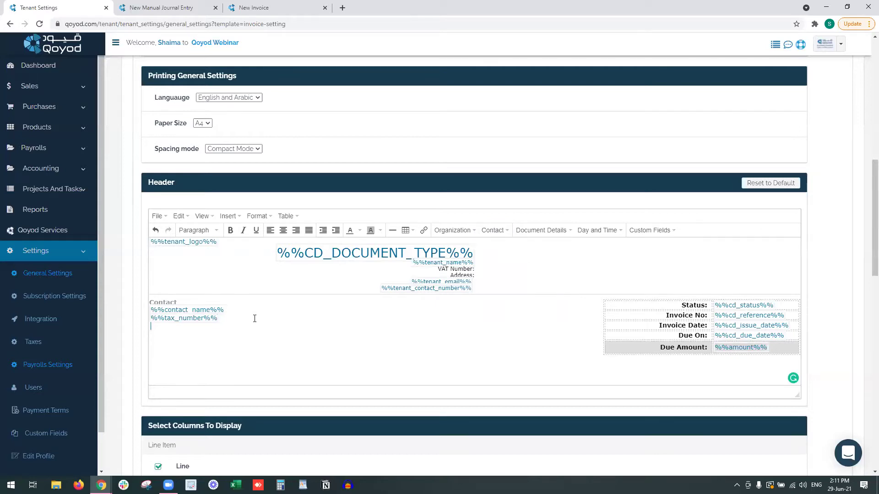
{"action": "left_click", "coordinate": [493, 231]}
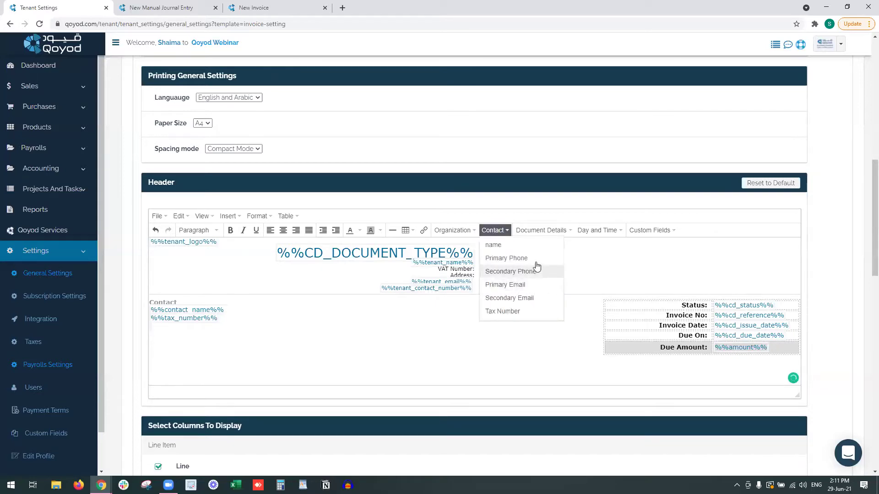
{"action": "left_click", "coordinate": [529, 285]}
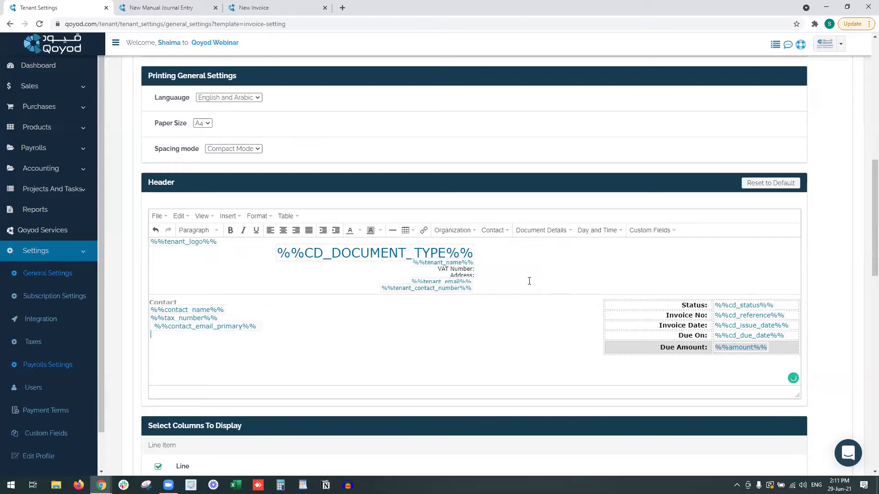
{"action": "left_click", "coordinate": [494, 230]}
{"action": "left_click", "coordinate": [511, 257]}
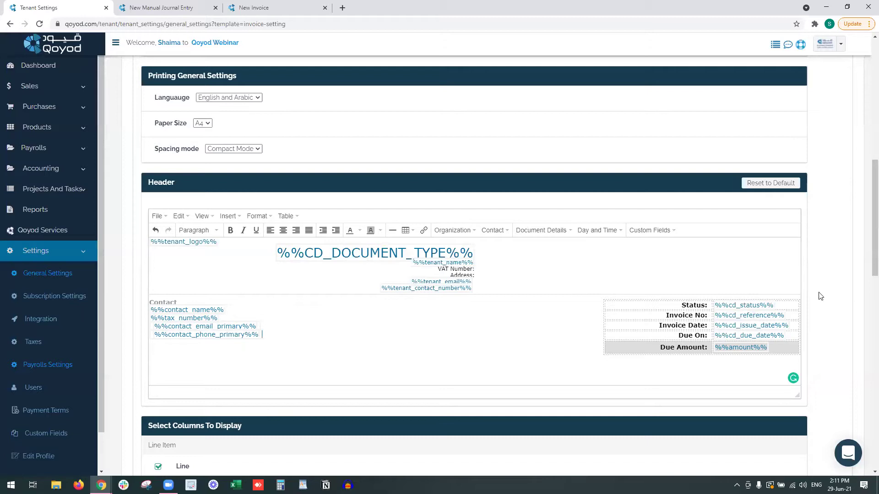
Add a Branch row below Due Amount holding the Branch custom field.
{"action": "scroll", "coordinate": [866, 257], "scroll_direction": "up", "scroll_amount": 1}
{"action": "scroll", "coordinate": [866, 270], "scroll_direction": "down", "scroll_amount": 3}
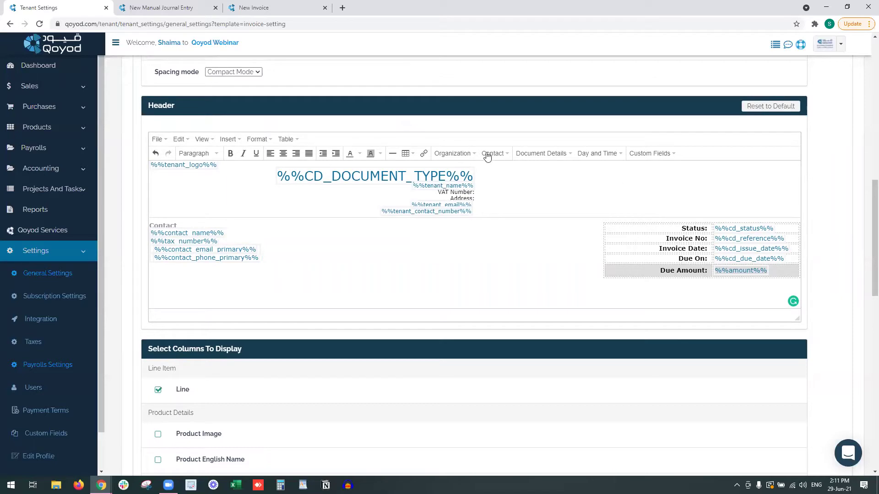
{"action": "left_click", "coordinate": [550, 158]}
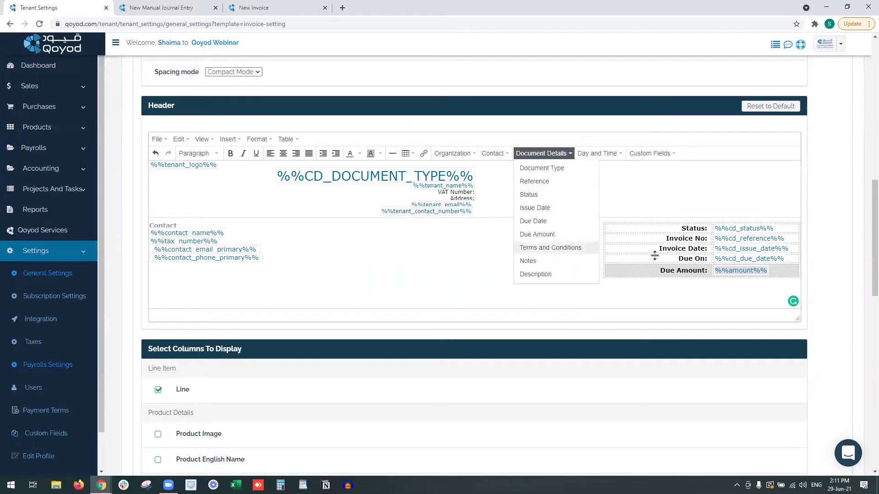
{"action": "left_click", "coordinate": [682, 271]}
{"action": "left_click", "coordinate": [785, 271]}
{"action": "key", "text": "Tab"}
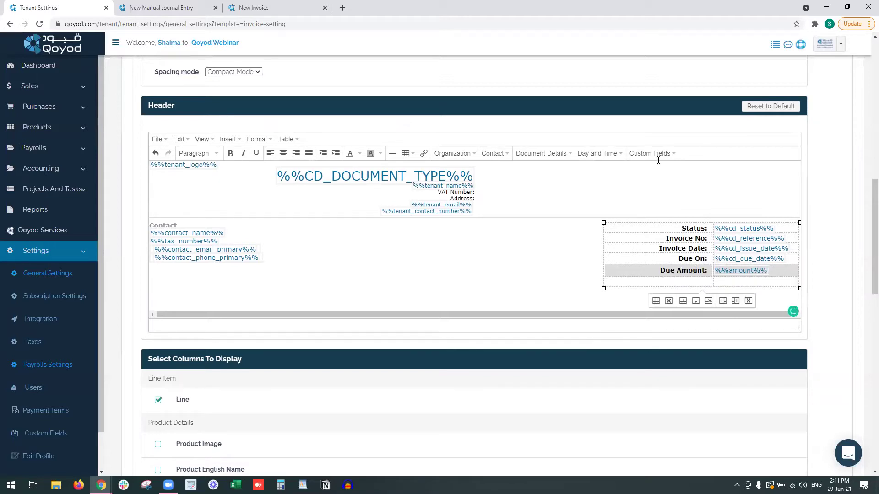
{"action": "type", "text": "ra"}
{"action": "type", "text": "ranch"}
{"action": "left_click", "coordinate": [654, 154]}
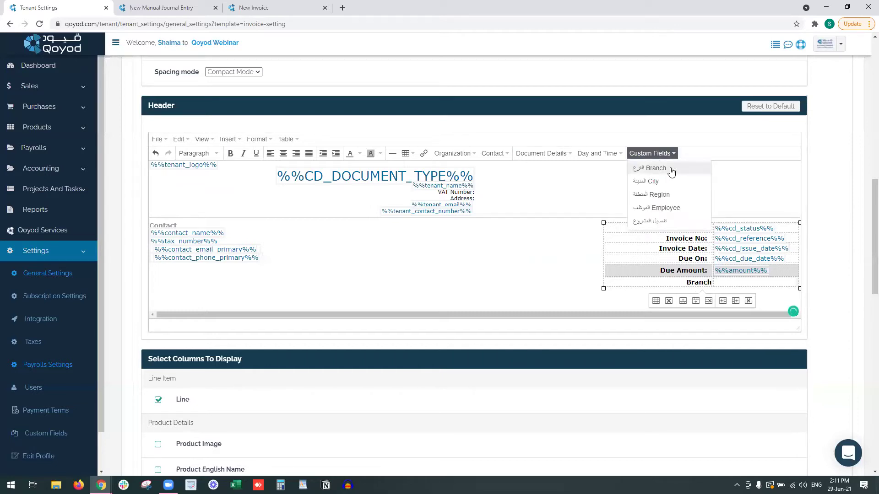
{"action": "left_click", "coordinate": [671, 169]}
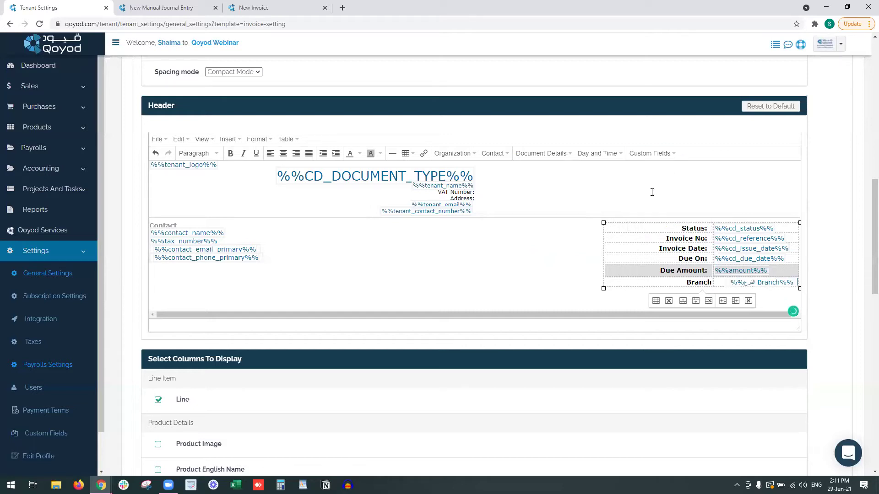
Add a bold Date/Time row filled with day and time placeholders.
{"action": "key", "text": "Tab"}
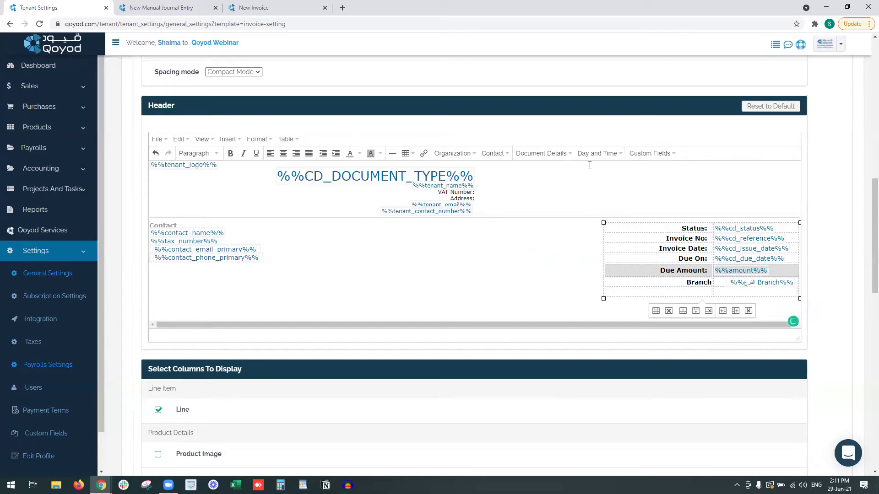
{"action": "key", "text": "ctrl+b"}
{"action": "type", "text": "Date/Time"}
{"action": "key", "text": "Tab"}
{"action": "left_click", "coordinate": [600, 153]}
{"action": "left_click", "coordinate": [611, 168]}
{"action": "left_click", "coordinate": [614, 153]}
{"action": "left_click", "coordinate": [617, 182]}
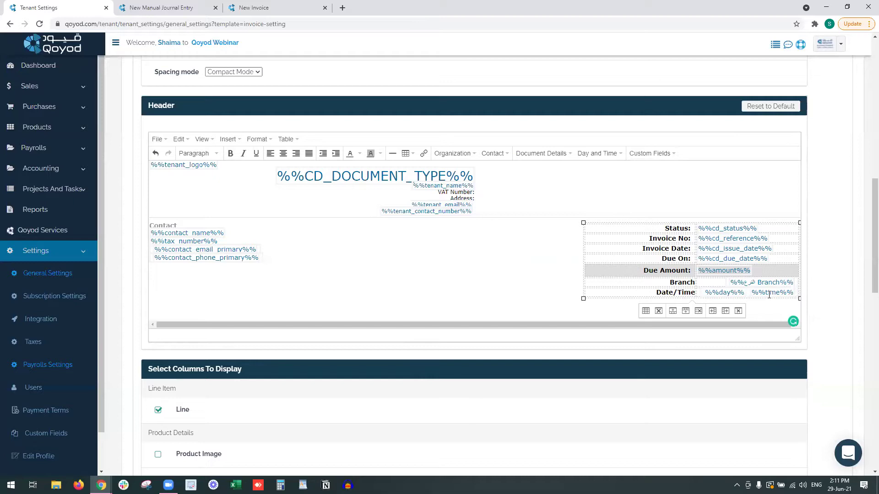
Under Unit Details, tick the Location column and leave City unticked for invoice lines.
{"action": "scroll", "coordinate": [399, 266], "scroll_direction": "down", "scroll_amount": 5}
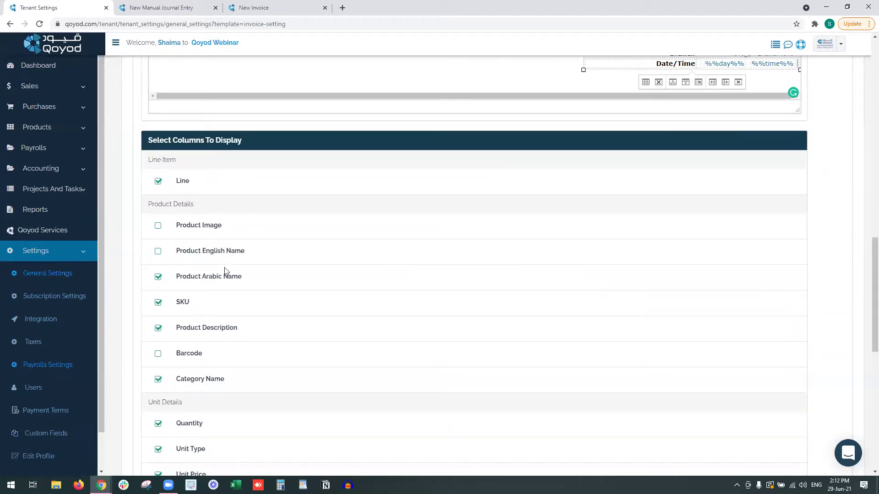
{"action": "scroll", "coordinate": [212, 358], "scroll_direction": "down", "scroll_amount": 2}
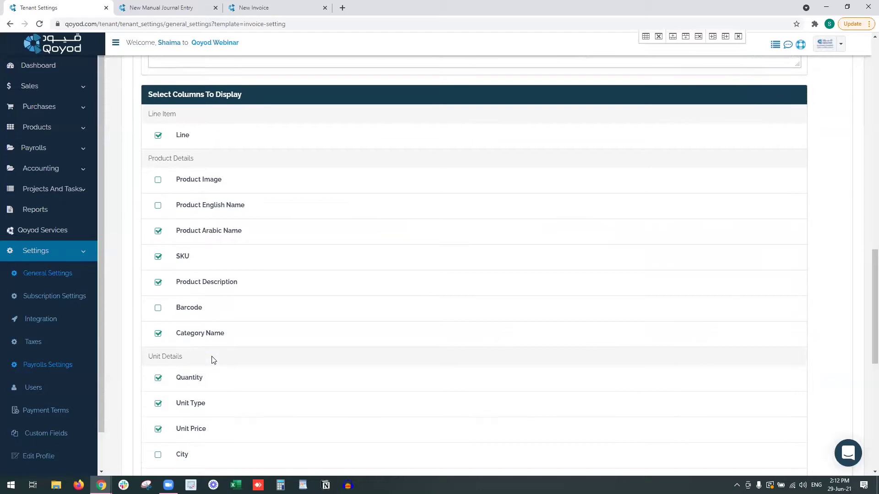
{"action": "scroll", "coordinate": [192, 357], "scroll_direction": "down", "scroll_amount": 2}
{"action": "left_click", "coordinate": [158, 318]}
{"action": "scroll", "coordinate": [161, 343], "scroll_direction": "down", "scroll_amount": 2}
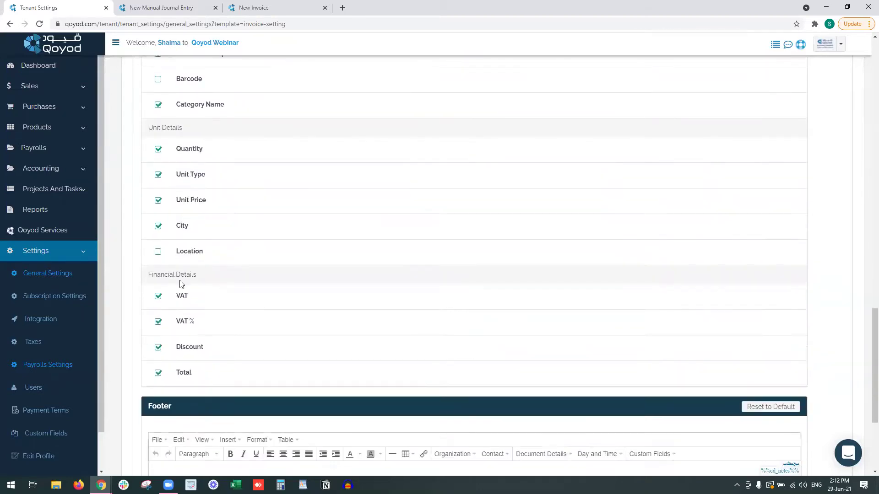
{"action": "left_click", "coordinate": [158, 253]}
{"action": "left_click", "coordinate": [158, 226]}
{"action": "scroll", "coordinate": [184, 379], "scroll_direction": "down", "scroll_amount": 3}
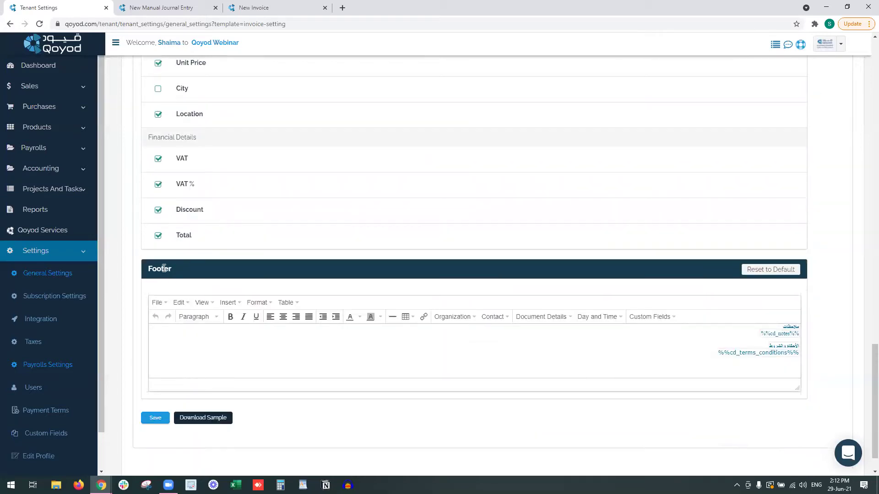
Retitle the footer headings to 'Notes - الملاحظات' and 'Terms and conditions'.
{"action": "left_click", "coordinate": [699, 363]}
{"action": "left_click_drag", "start_coordinate": [772, 327], "coordinate": [807, 329]}
{"action": "type", "text": "Notes -"}
{"action": "key", "text": "alt+shift"}
{"action": "type", "text": "الملاحظات"}
{"action": "left_click_drag", "start_coordinate": [786, 347], "coordinate": [808, 349]}
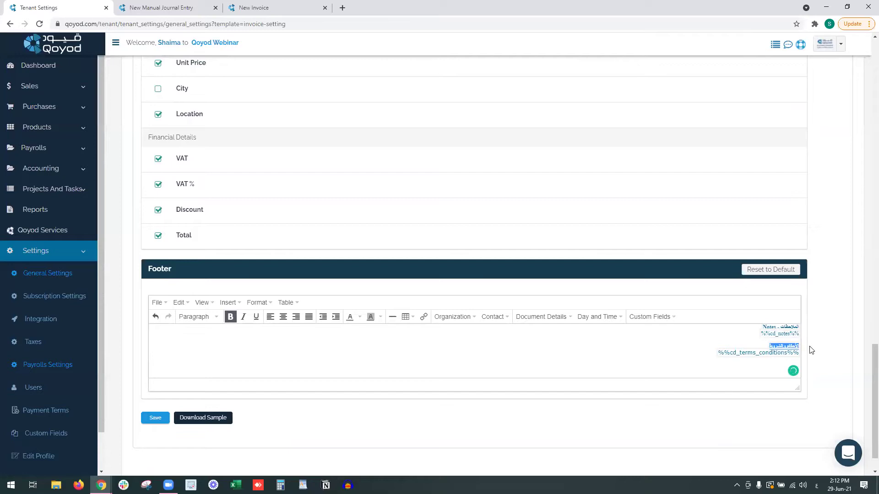
{"action": "key", "text": "Right"}
{"action": "key", "text": "Right"}
{"action": "left_click", "coordinate": [769, 347]}
{"action": "key", "text": "alt+shift"}
{"action": "type", "text": "Terms and condit"}
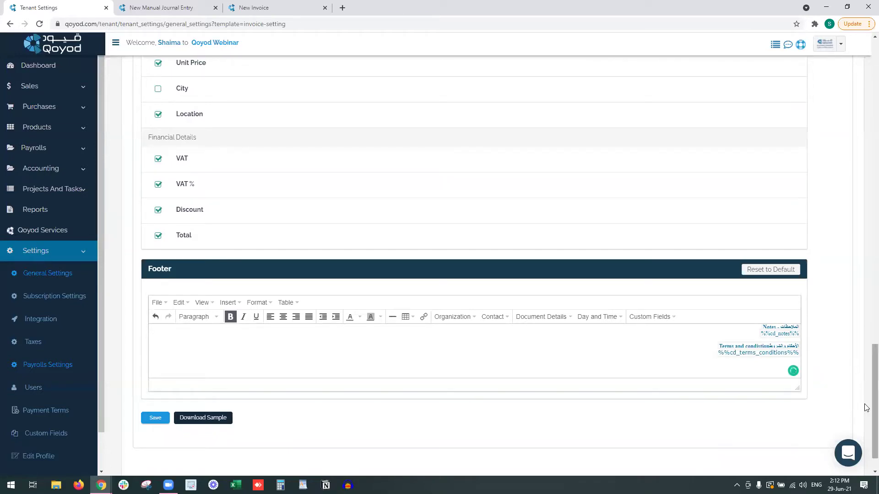
{"action": "type", "text": "ions"}
Insert the Employee and Region custom-field placeholders on a new footer line.
{"action": "left_click", "coordinate": [632, 360]}
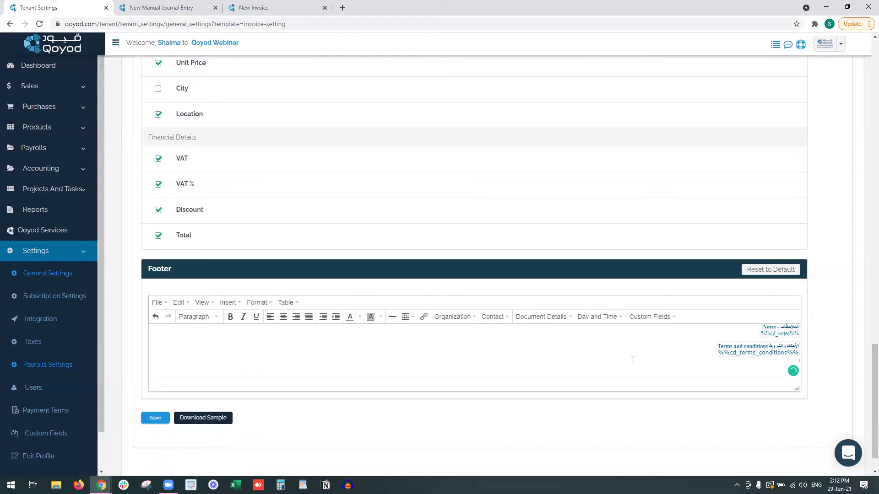
{"action": "left_click", "coordinate": [651, 317]}
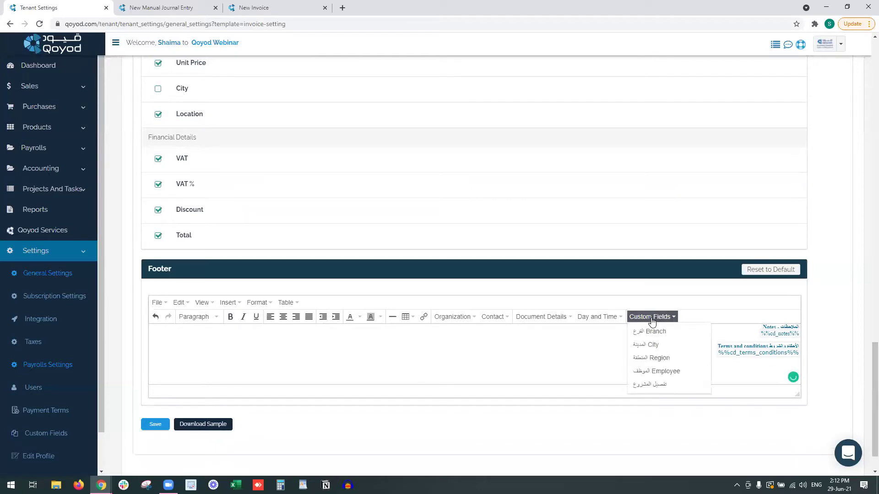
{"action": "left_click", "coordinate": [680, 370]}
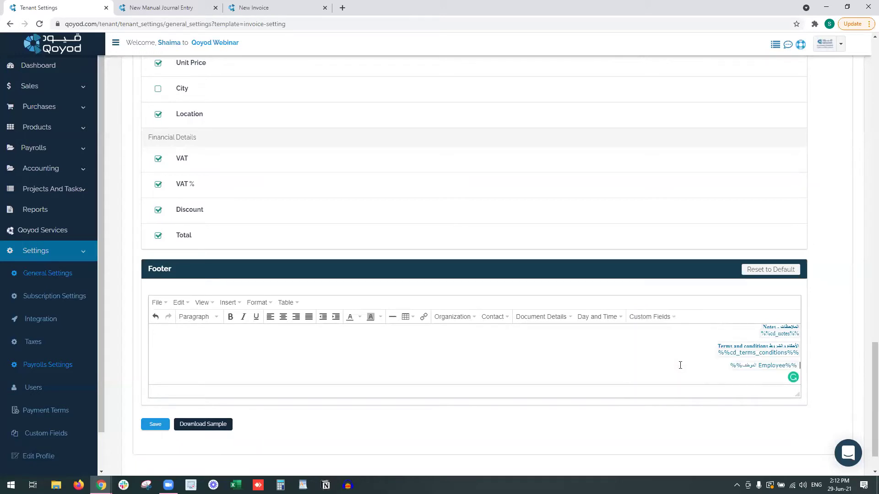
{"action": "left_click", "coordinate": [665, 317]}
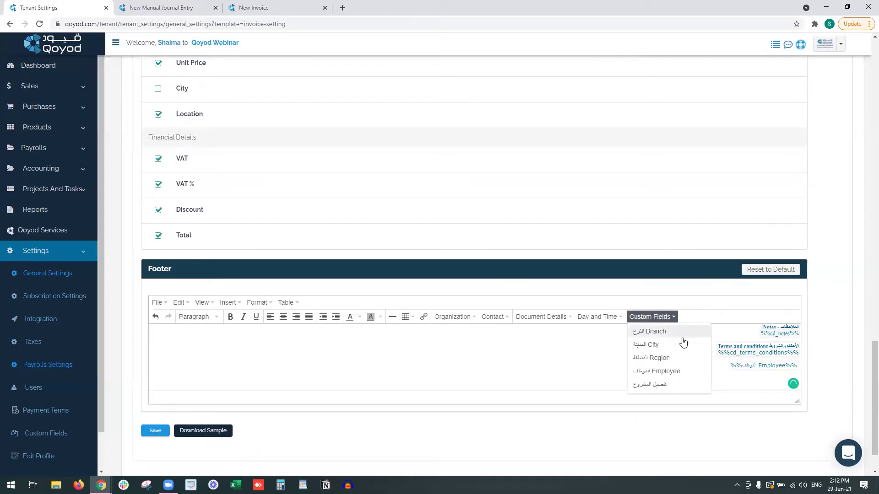
{"action": "left_click", "coordinate": [666, 358]}
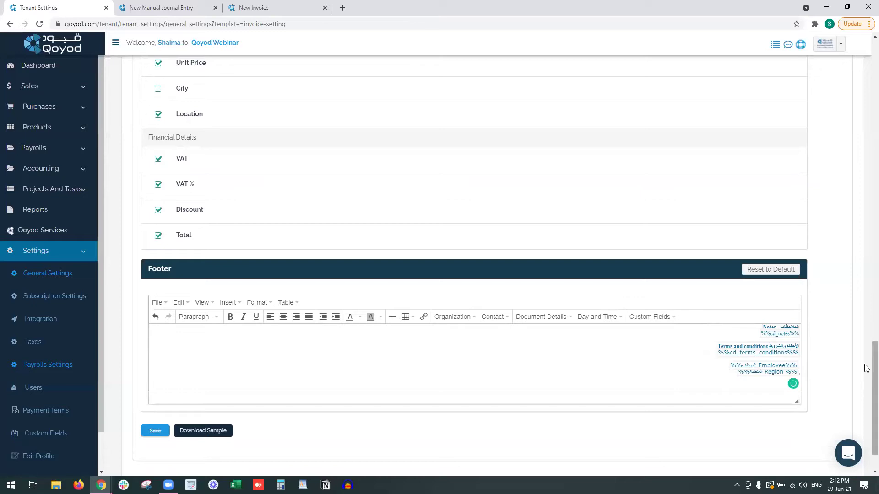
{"action": "left_click_drag", "start_coordinate": [874, 360], "coordinate": [864, 380]}
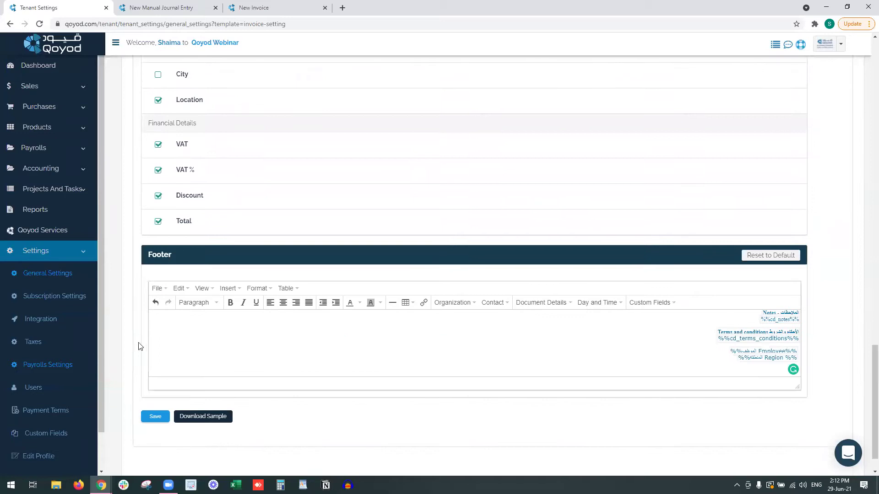
Save the invoice print settings and download a sample invoice PDF.
{"action": "left_click", "coordinate": [153, 417]}
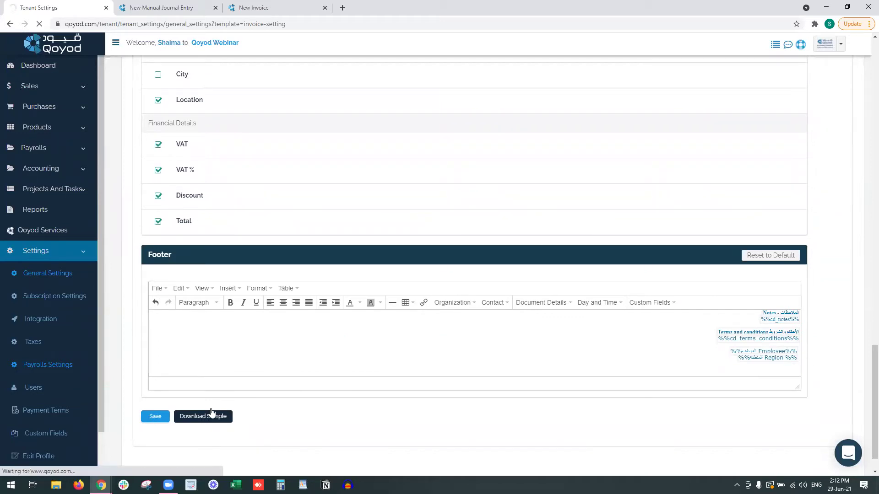
{"action": "scroll", "coordinate": [213, 415], "scroll_direction": "down", "scroll_amount": 16}
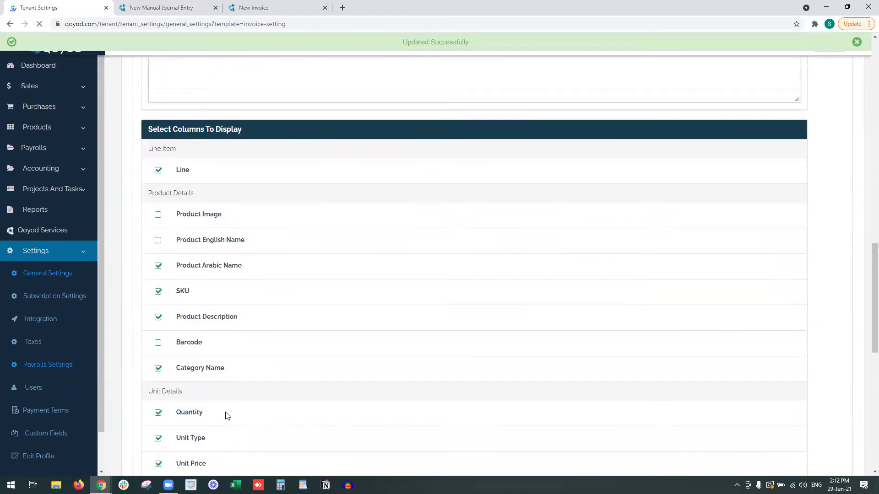
{"action": "scroll", "coordinate": [227, 416], "scroll_direction": "down", "scroll_amount": 13}
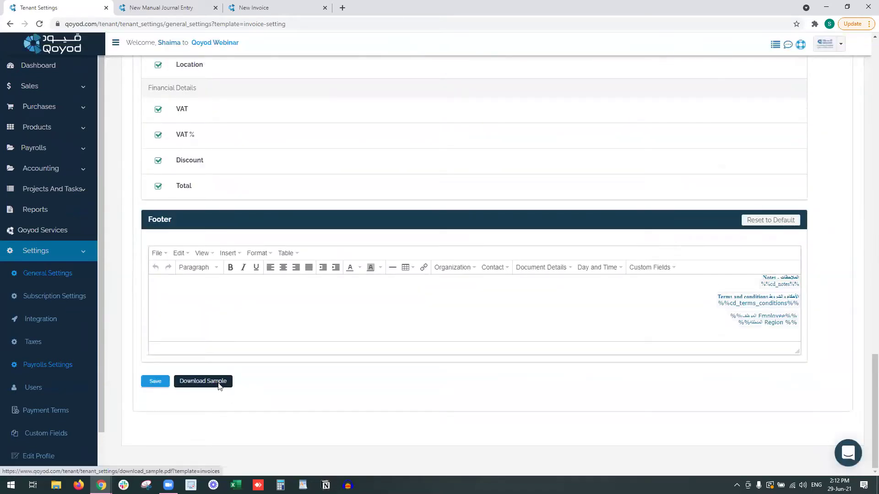
{"action": "left_click", "coordinate": [219, 386]}
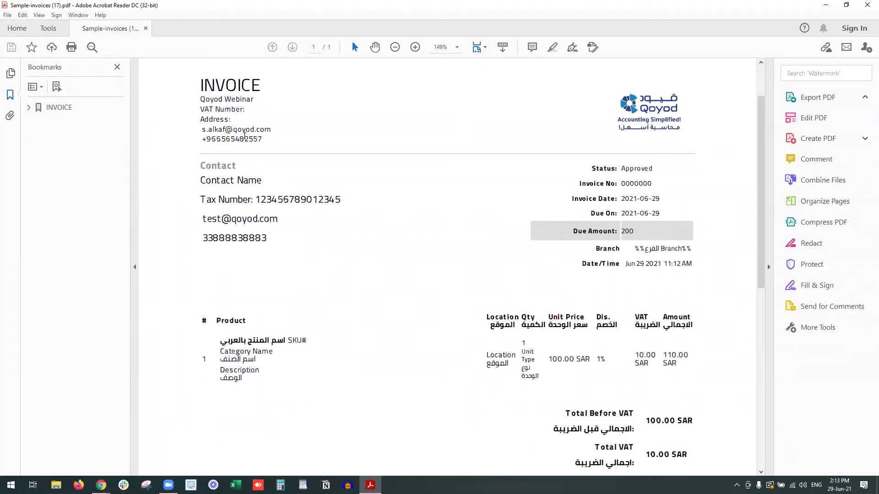
Review the sample invoice's details from Invoice No to Date/Time and the Contact Name.
{"action": "left_click_drag", "start_coordinate": [607, 180], "coordinate": [578, 270]}
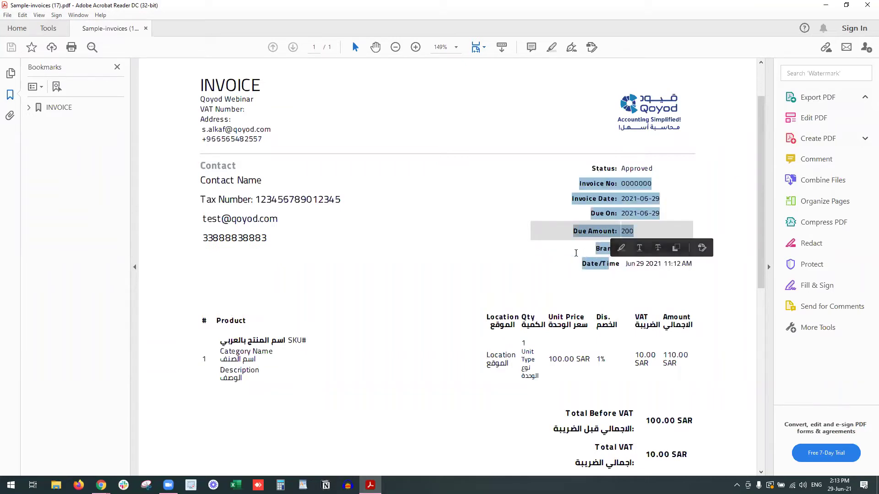
{"action": "left_click", "coordinate": [578, 270]}
{"action": "scroll", "coordinate": [635, 320], "scroll_direction": "down", "scroll_amount": 3}
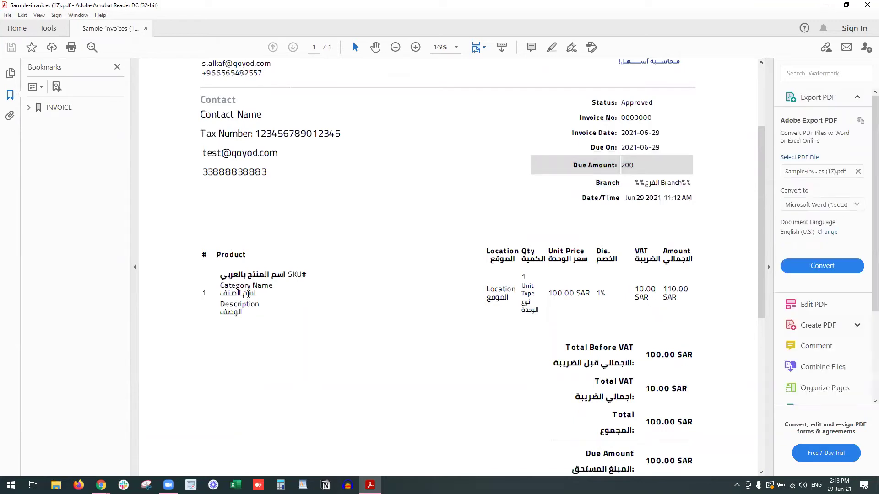
{"action": "left_click_drag", "start_coordinate": [253, 286], "coordinate": [237, 297]}
{"action": "left_click", "coordinate": [302, 322]}
{"action": "scroll", "coordinate": [378, 357], "scroll_direction": "down", "scroll_amount": 3}
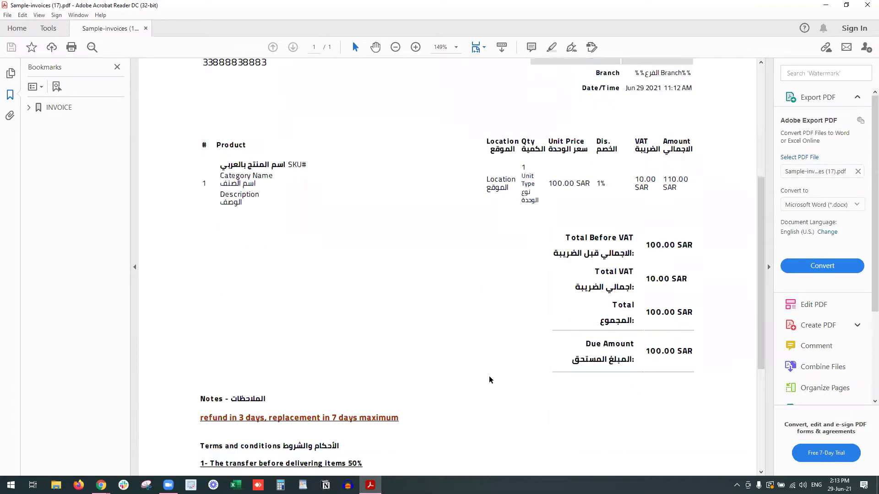
{"action": "scroll", "coordinate": [371, 380], "scroll_direction": "down", "scroll_amount": 1}
Check the Notes and Terms and conditions headings with Employee and Region lines, then close the PDF.
{"action": "left_click_drag", "start_coordinate": [200, 332], "coordinate": [229, 333]}
{"action": "left_click_drag", "start_coordinate": [200, 380], "coordinate": [340, 380]}
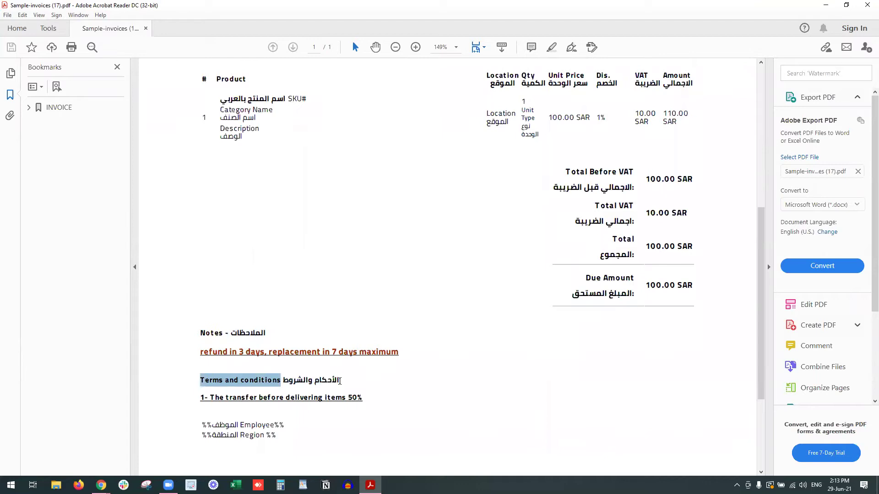
{"action": "scroll", "coordinate": [340, 381], "scroll_direction": "down", "scroll_amount": 2}
{"action": "left_click_drag", "start_coordinate": [240, 369], "coordinate": [308, 377]}
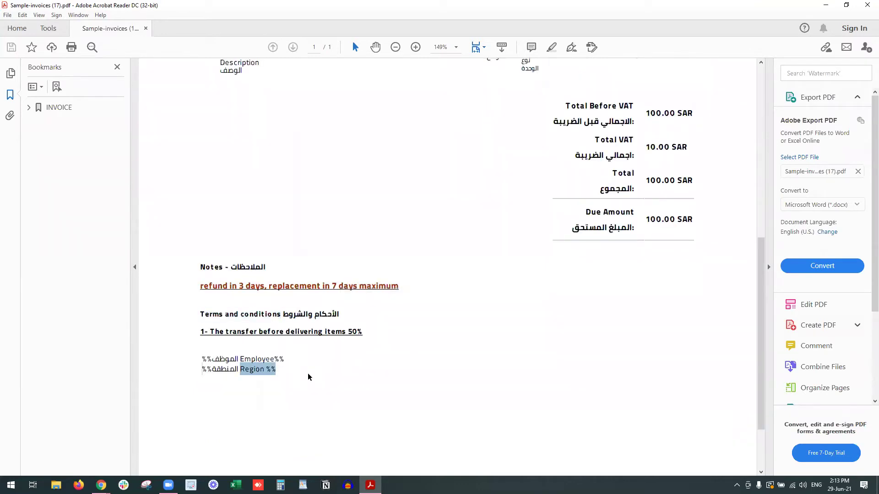
{"action": "scroll", "coordinate": [726, 369], "scroll_direction": "down", "scroll_amount": 2}
{"action": "left_click_drag", "start_coordinate": [761, 363], "coordinate": [761, 169]}
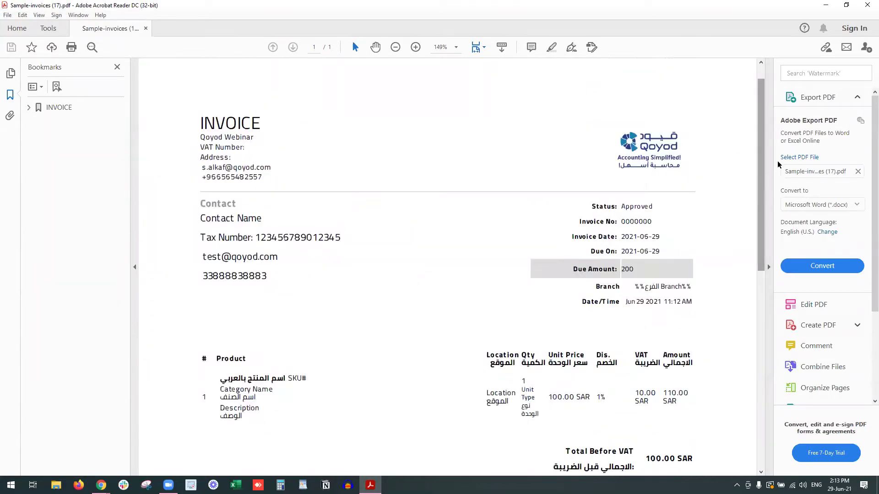
{"action": "left_click", "coordinate": [867, 5]}
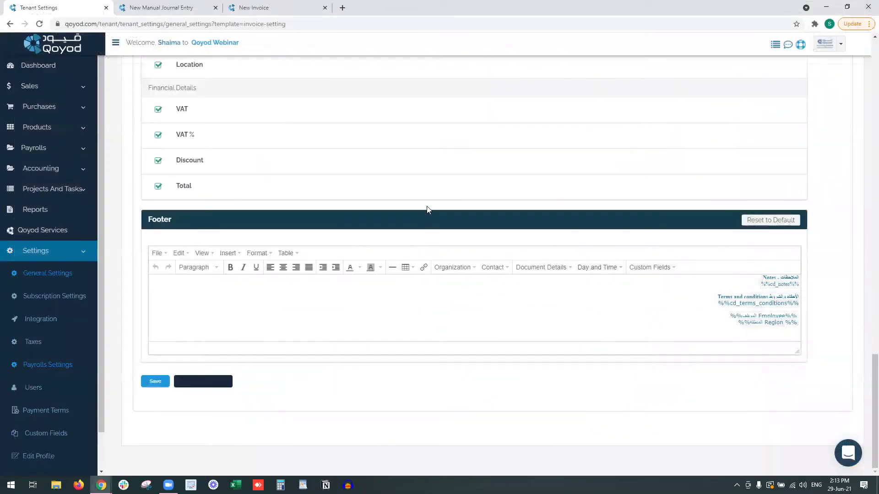
In Payment Terms, cancel deleting the 4-day term and start a new payment term.
{"action": "scroll", "coordinate": [243, 302], "scroll_direction": "up", "scroll_amount": 20}
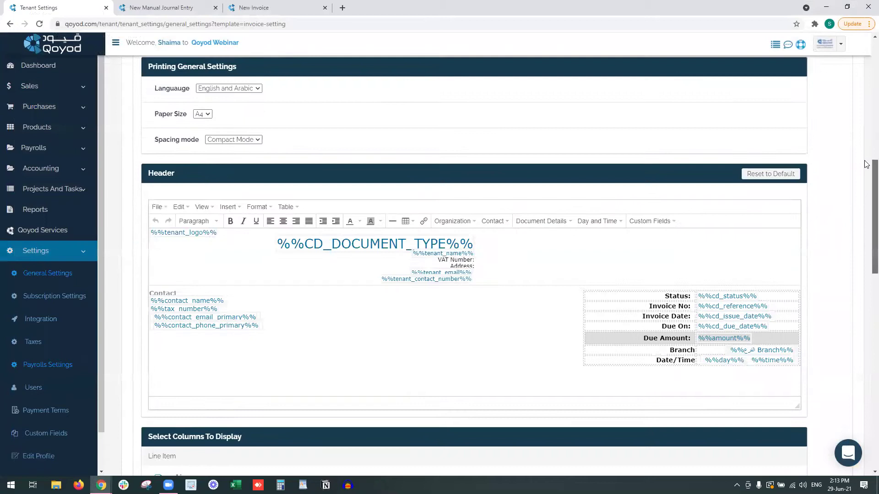
{"action": "scroll", "coordinate": [867, 163], "scroll_direction": "up", "scroll_amount": 10}
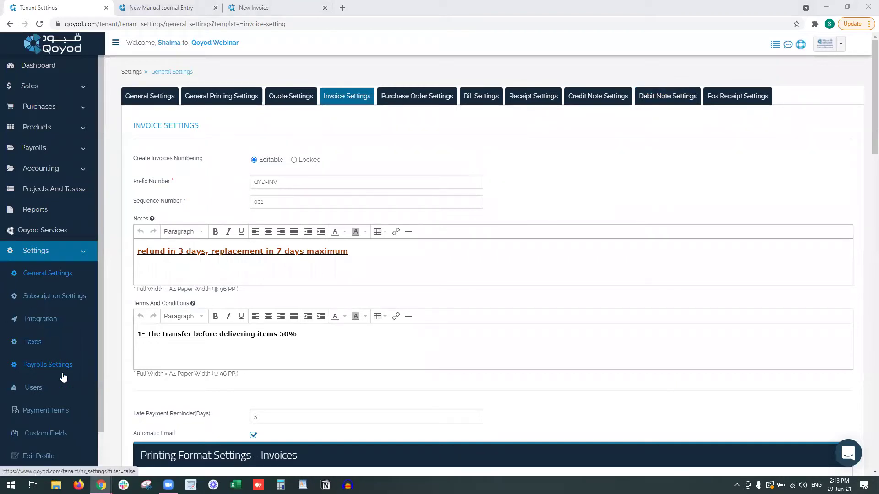
{"action": "left_click", "coordinate": [60, 411]}
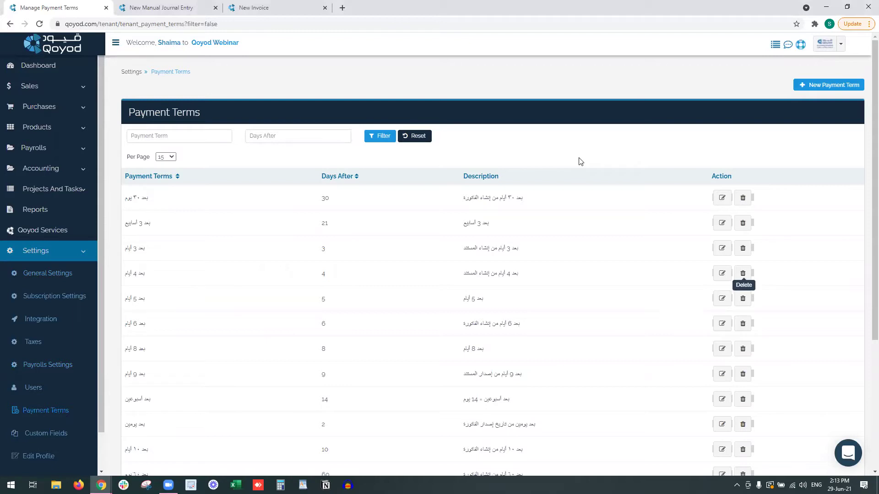
{"action": "left_click", "coordinate": [743, 273]}
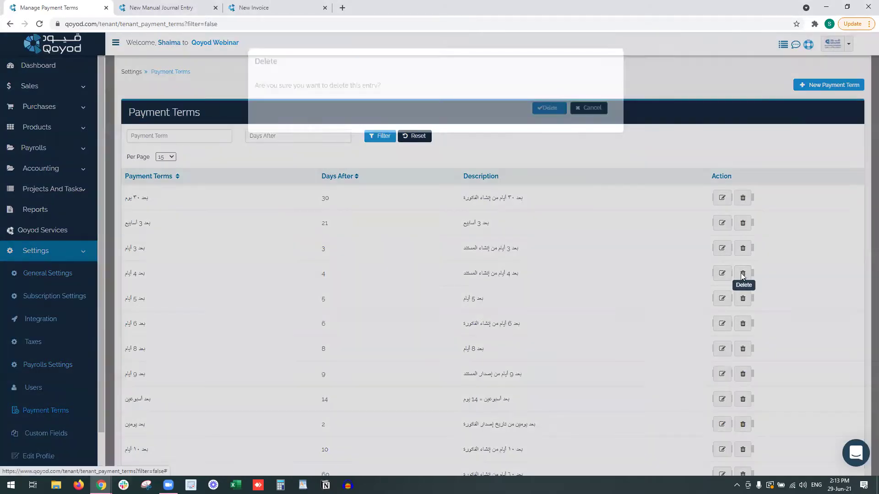
{"action": "left_click", "coordinate": [565, 122]}
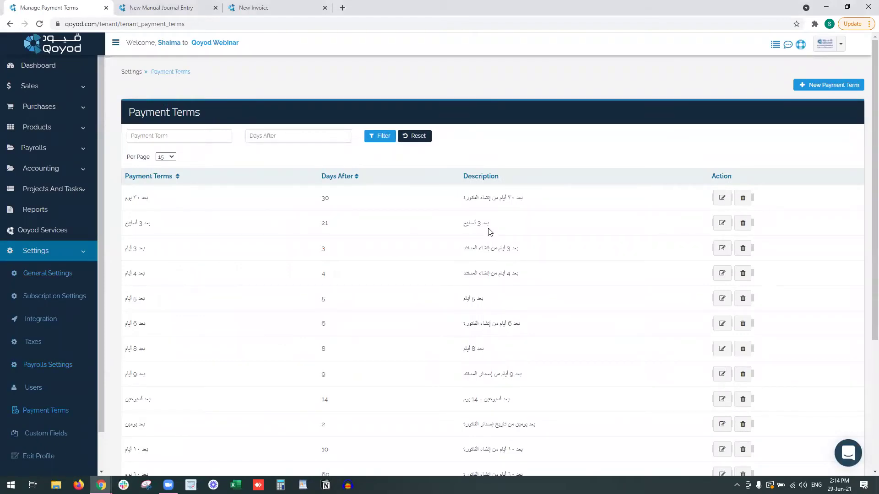
{"action": "left_click", "coordinate": [831, 89]}
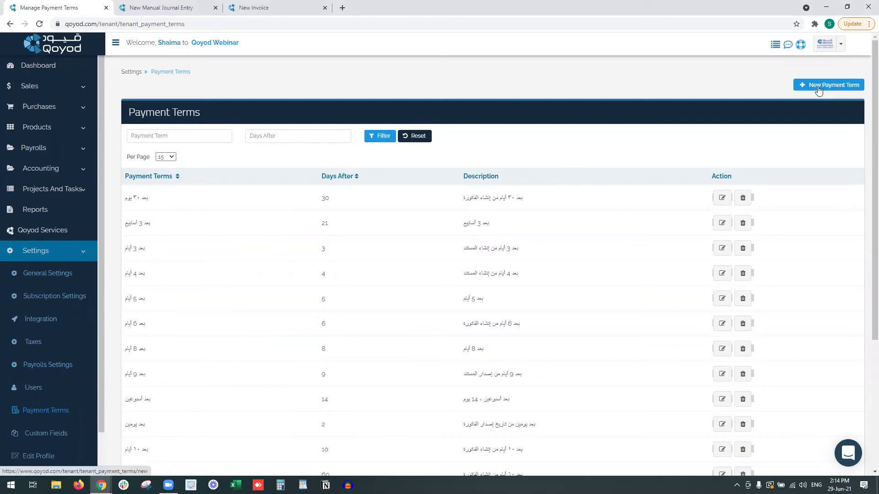
Give the new invoice the 90-day payment term, making its due date 2021-09-27.
{"action": "left_click", "coordinate": [287, 5]}
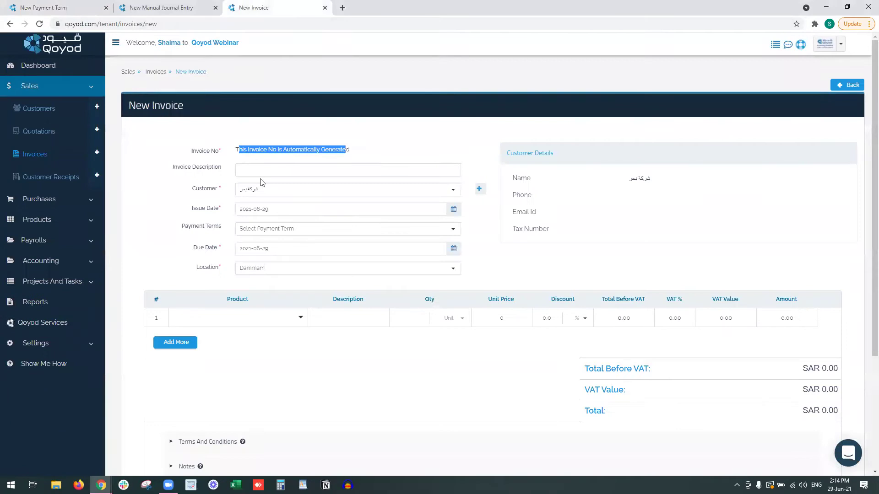
{"action": "left_click_drag", "start_coordinate": [190, 209], "coordinate": [221, 209]}
{"action": "left_click", "coordinate": [297, 209]}
{"action": "left_click", "coordinate": [198, 213]}
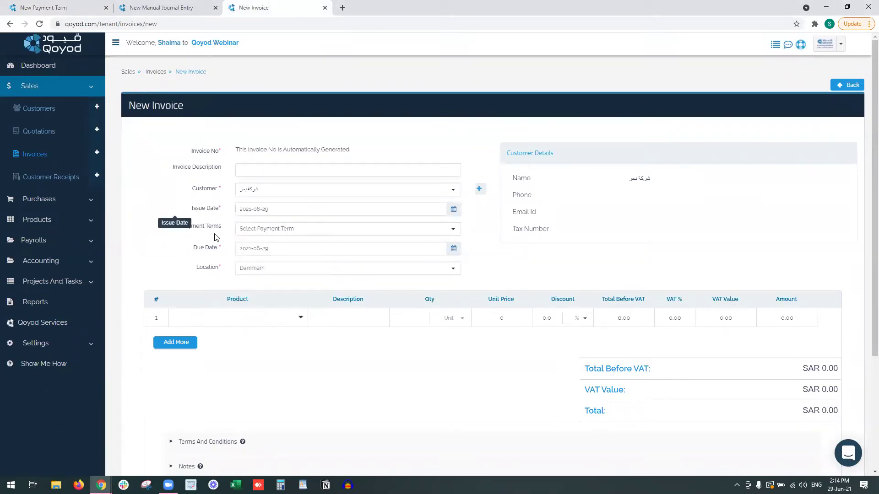
{"action": "left_click", "coordinate": [270, 232]}
{"action": "scroll", "coordinate": [288, 305], "scroll_direction": "down", "scroll_amount": 5}
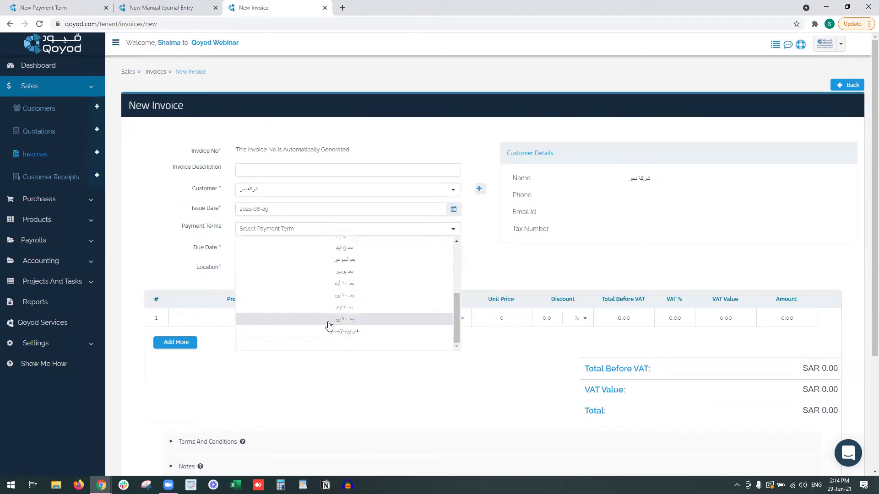
{"action": "left_click", "coordinate": [329, 323]}
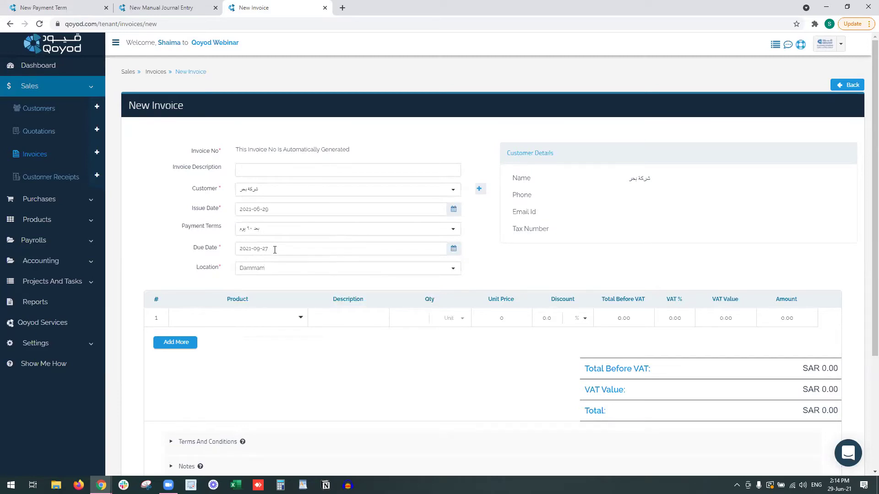
{"action": "left_click", "coordinate": [30, 2]}
Name the payment term 'After 40 Days' with 40 days after issue.
{"action": "left_click_drag", "start_coordinate": [283, 143], "coordinate": [286, 151]}
{"action": "left_click", "coordinate": [285, 152]}
{"action": "type", "text": "After 4 Days"}
{"action": "key", "text": "Tab"}
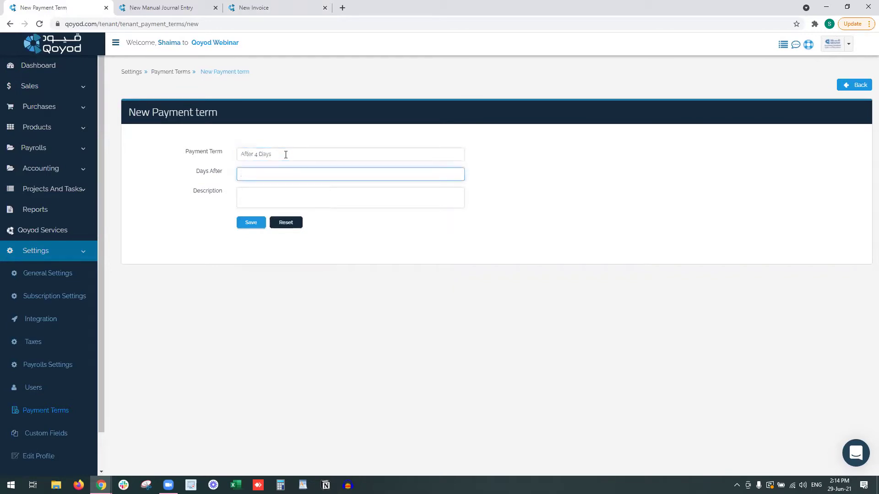
{"action": "type", "text": "4"}
{"action": "key", "text": "Tab"}
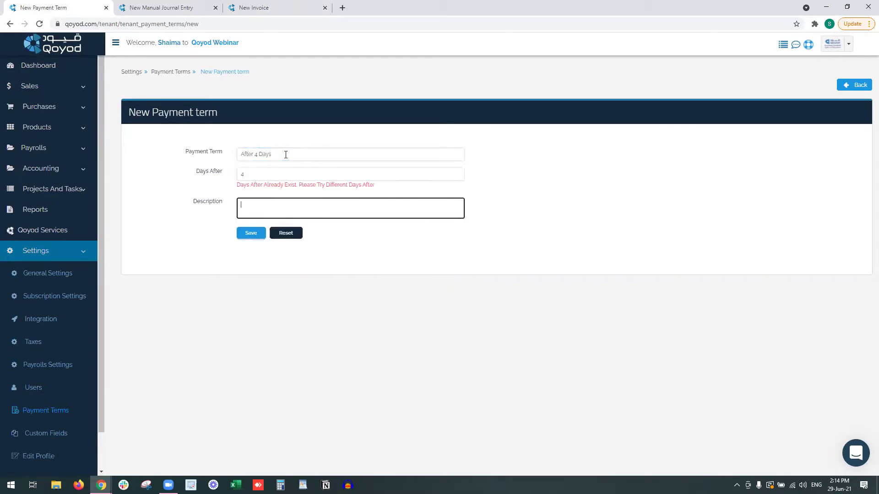
{"action": "left_click", "coordinate": [280, 172]}
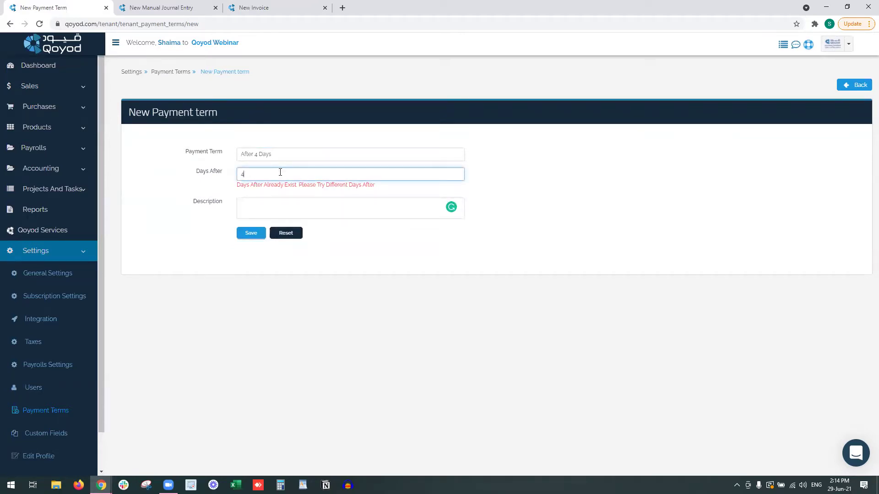
{"action": "left_click", "coordinate": [257, 154]}
{"action": "type", "text": "0"}
{"action": "key", "text": "Tab"}
{"action": "key", "text": "Tab"}
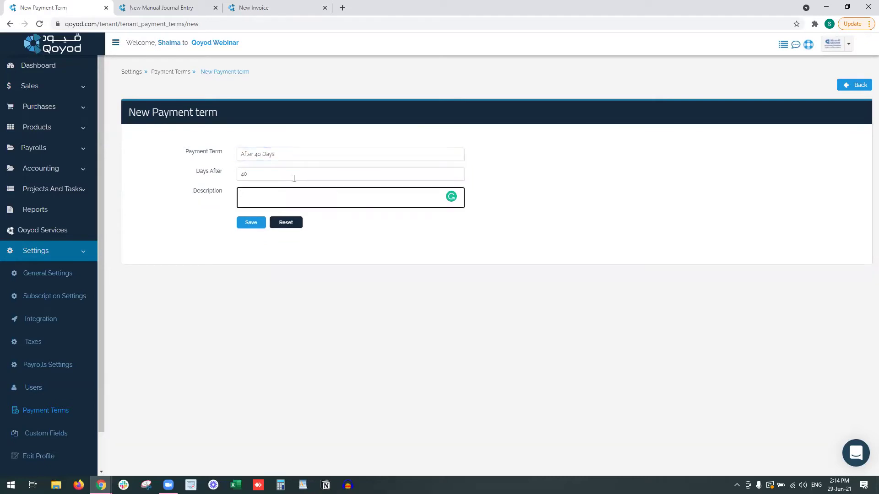
Describe it as 'After 40 Days of issuance' and save the payment term.
{"action": "type", "text": "After 40 day"}
{"action": "key", "text": "BackSpace"}
{"action": "key", "text": "BackSpace"}
{"action": "type", "text": "ays of issure"}
{"action": "key", "text": "BackSpace"}
{"action": "key", "text": "BackSpace"}
{"action": "type", "text": "ance"}
{"action": "left_click", "coordinate": [326, 228]}
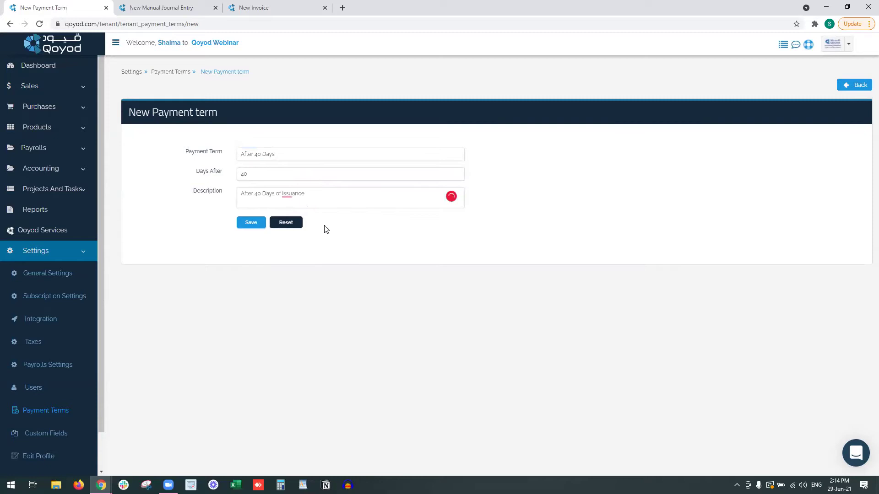
{"action": "left_click", "coordinate": [255, 223]}
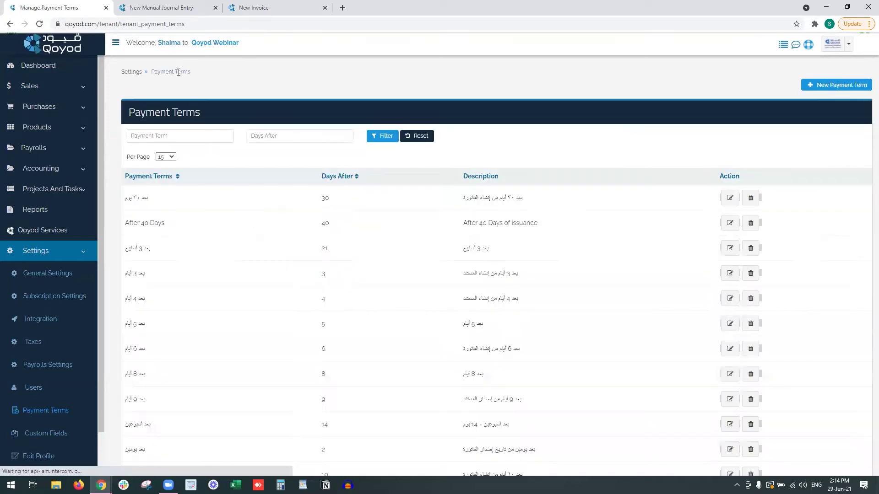
Reload the new invoice, choose After 40 Days, and confirm the due date 2021-08-08.
{"action": "left_click", "coordinate": [253, 13]}
{"action": "left_click", "coordinate": [245, 20]}
{"action": "key", "text": "Return"}
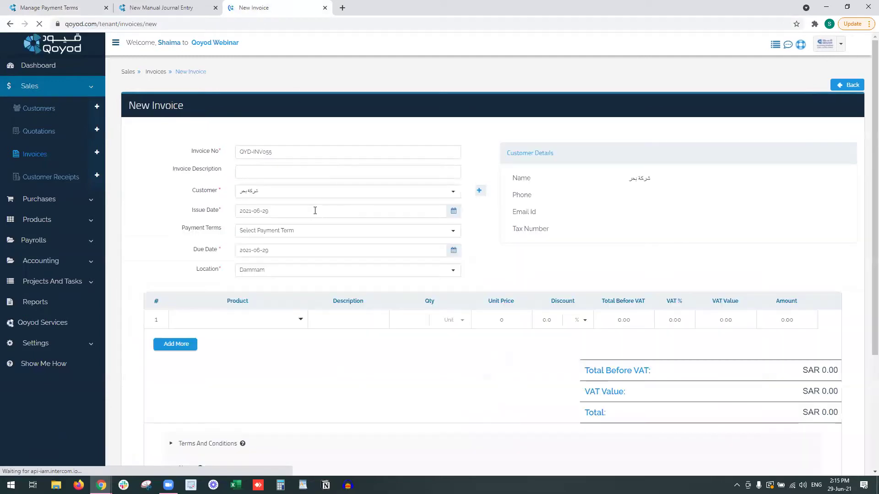
{"action": "left_click", "coordinate": [275, 231]}
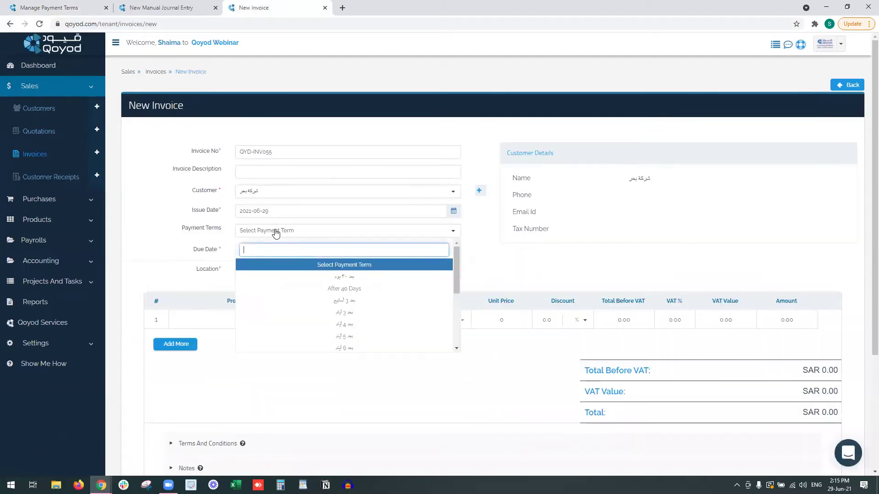
{"action": "left_click", "coordinate": [300, 288]}
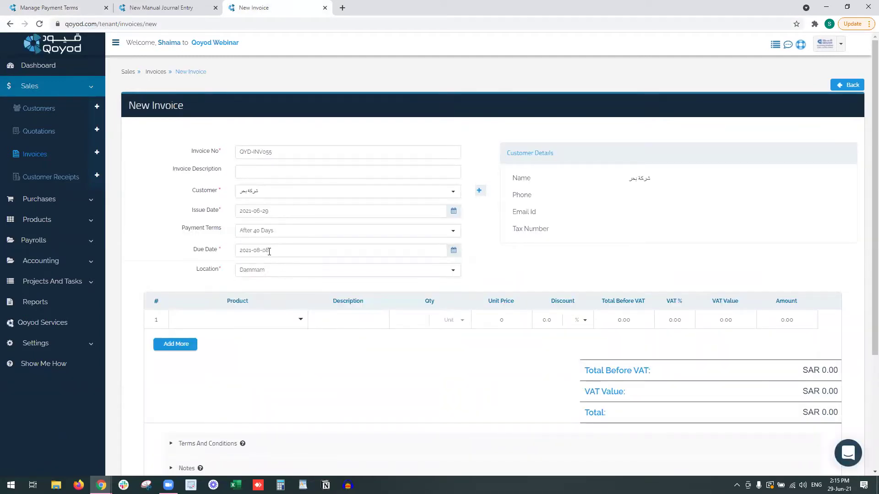
{"action": "left_click_drag", "start_coordinate": [273, 252], "coordinate": [263, 251]}
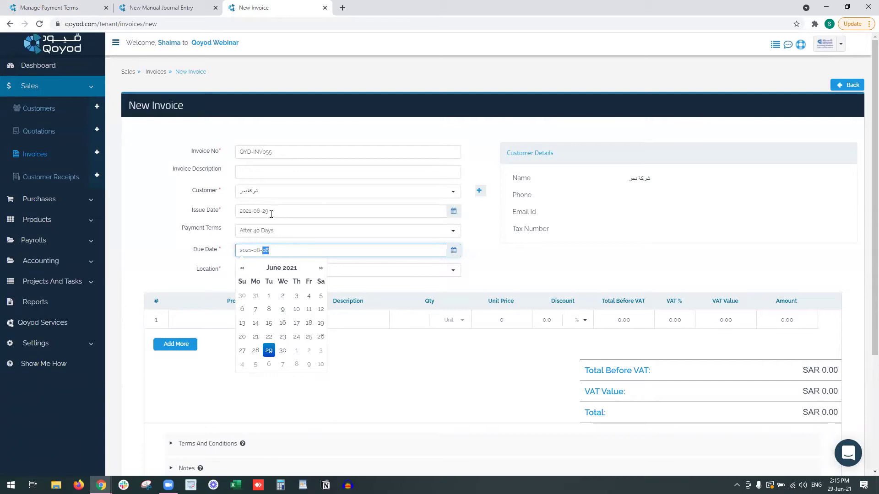
{"action": "left_click", "coordinate": [184, 250]}
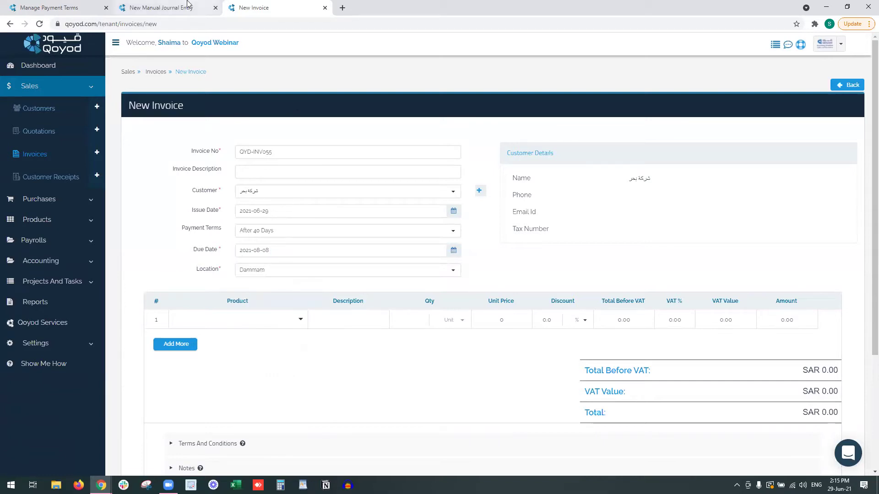
{"action": "left_click", "coordinate": [66, 11]}
{"action": "scroll", "coordinate": [176, 181], "scroll_direction": "down", "scroll_amount": 3}
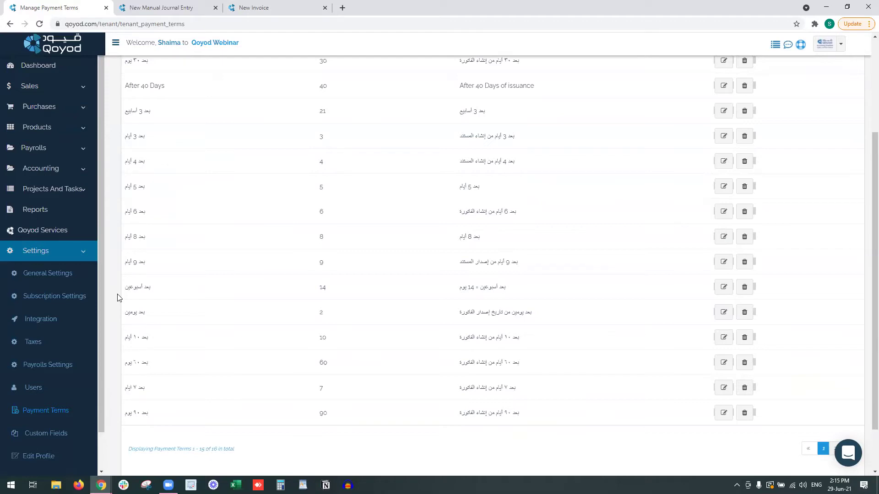
Open Users under Settings to see the six users with roles and statuses.
{"action": "left_click", "coordinate": [55, 397]}
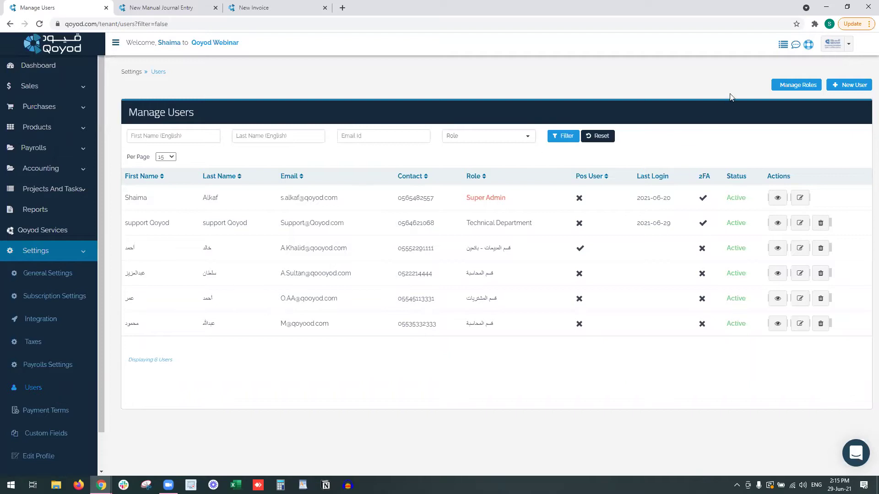
Delete the last (Arabic-named purchases) role together with its one user.
{"action": "right_click", "coordinate": [783, 87]}
{"action": "left_click", "coordinate": [773, 91]}
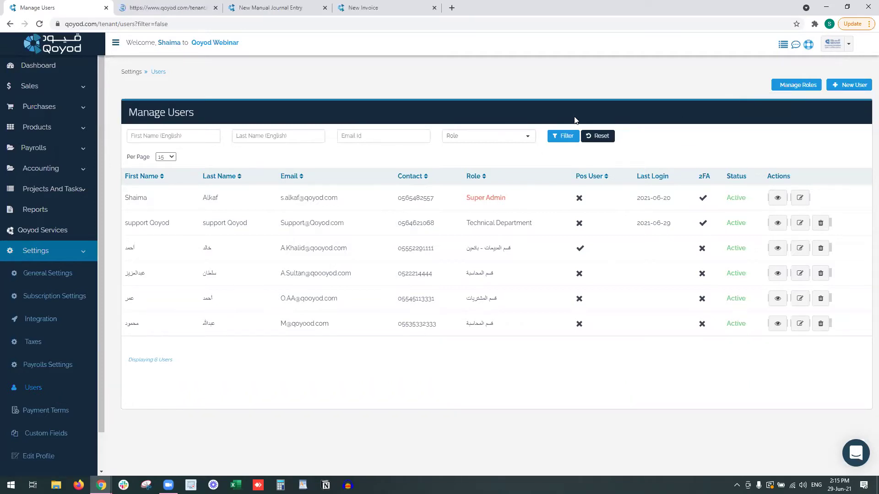
{"action": "left_click", "coordinate": [199, 9]}
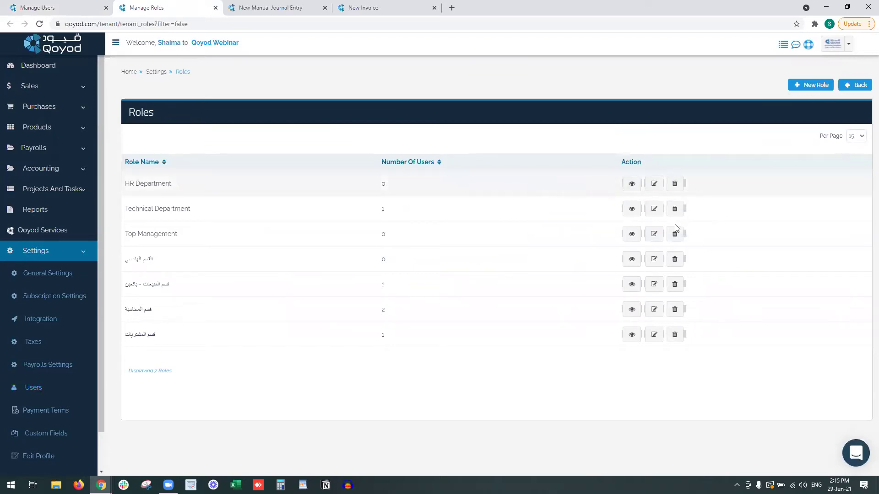
{"action": "left_click", "coordinate": [675, 336]}
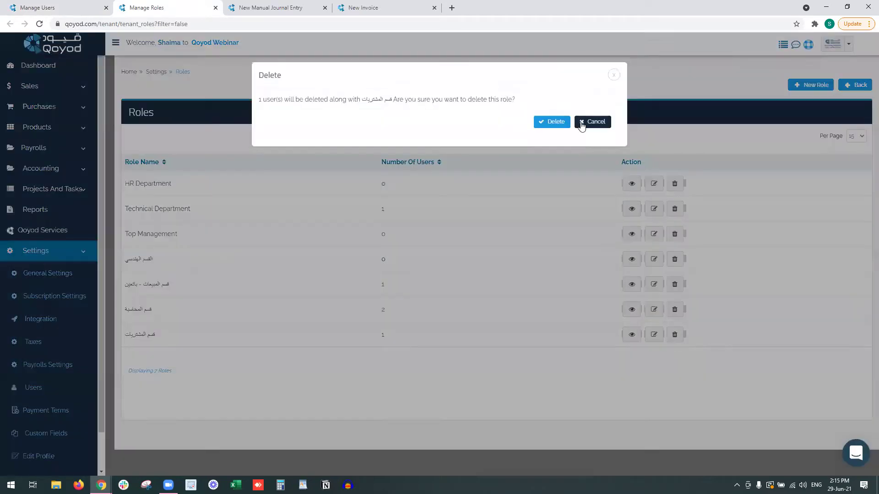
{"action": "left_click", "coordinate": [552, 125]}
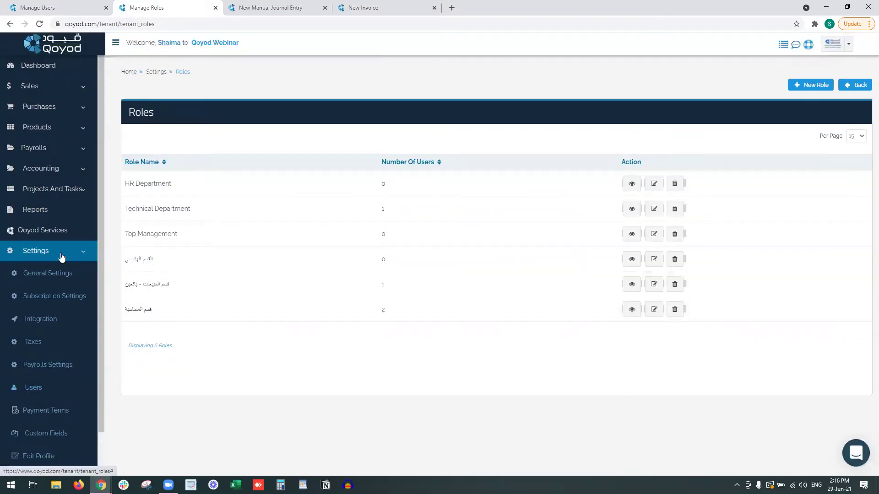
{"action": "left_click", "coordinate": [58, 388]}
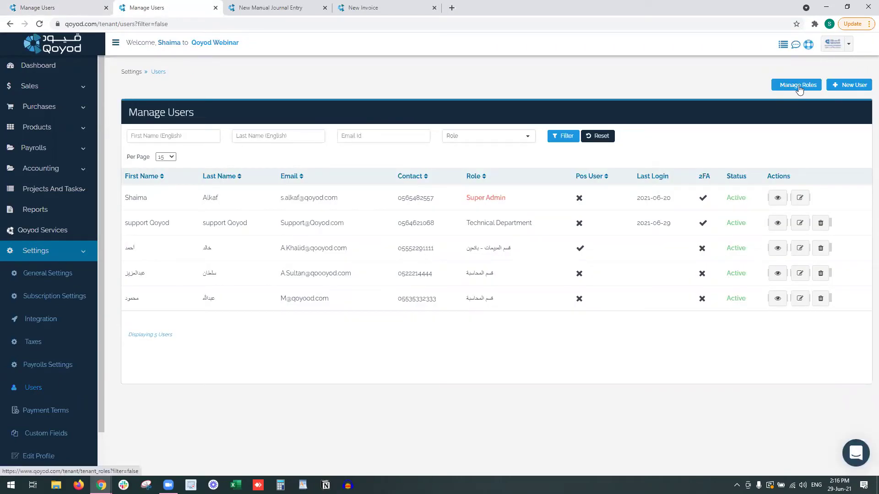
{"action": "left_click", "coordinate": [799, 87]}
Start a new role named 'Purchases Department'.
{"action": "left_click", "coordinate": [815, 88]}
{"action": "type", "text": "Purchases Roles"}
{"action": "key", "text": "BackSpace"}
{"action": "key", "text": "BackSpace"}
{"action": "key", "text": "BackSpace"}
{"action": "type", "text": "Department"}
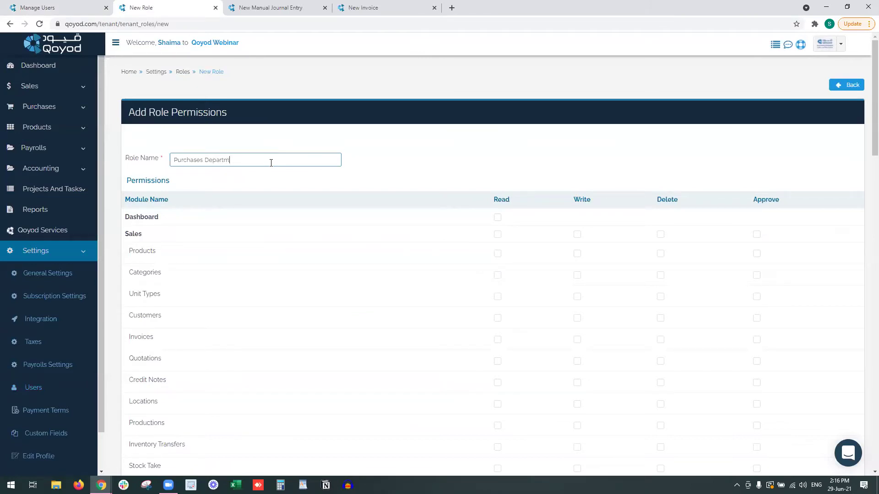
{"action": "scroll", "coordinate": [284, 160], "scroll_direction": "down", "scroll_amount": 2}
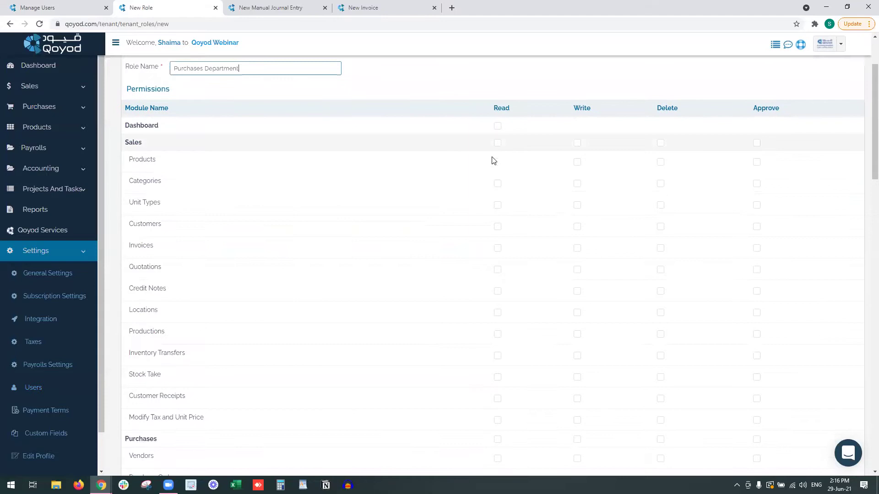
{"action": "scroll", "coordinate": [476, 173], "scroll_direction": "up", "scroll_amount": 1}
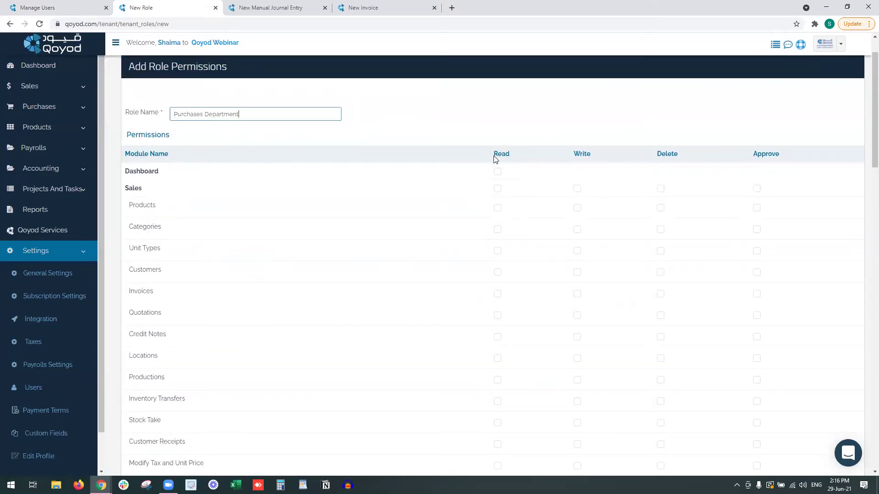
Review the Read, Delete and Approve permission columns, leaving all permissions unticked.
{"action": "left_click_drag", "start_coordinate": [494, 159], "coordinate": [512, 160]}
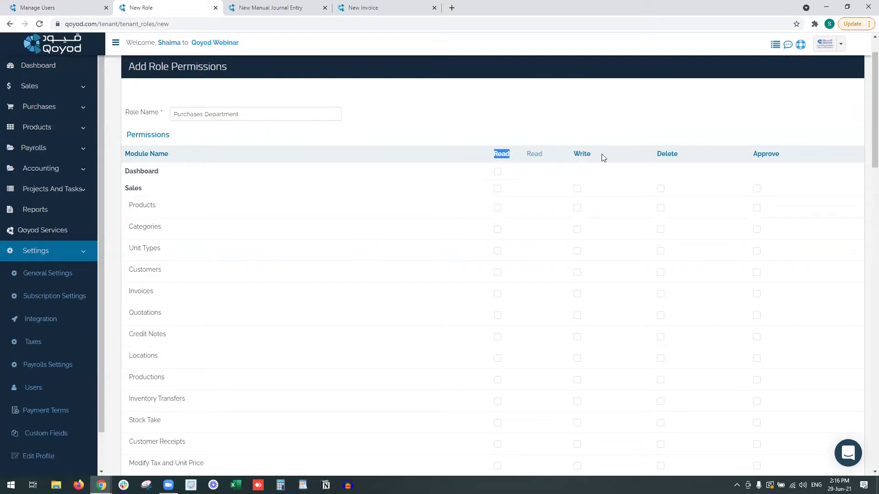
{"action": "left_click_drag", "start_coordinate": [652, 154], "coordinate": [699, 151]}
{"action": "left_click", "coordinate": [712, 149]}
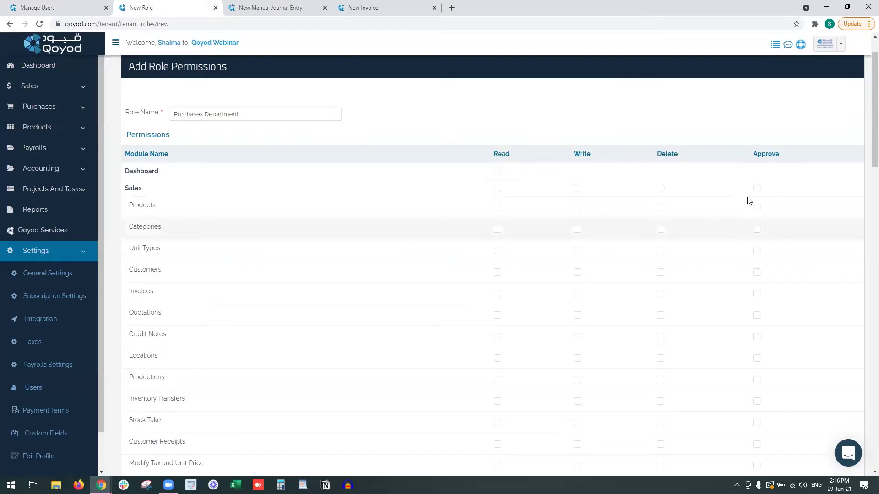
{"action": "left_click", "coordinate": [757, 208]}
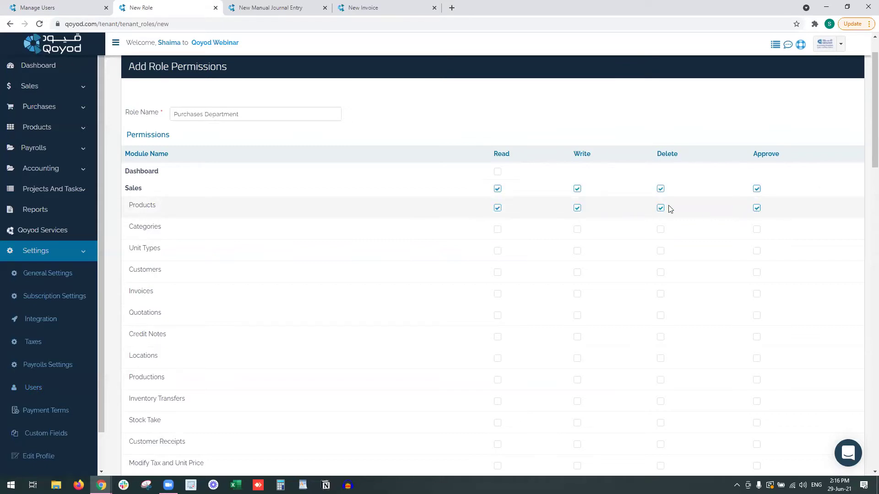
{"action": "left_click", "coordinate": [756, 189]}
{"action": "left_click_drag", "start_coordinate": [753, 154], "coordinate": [794, 154]}
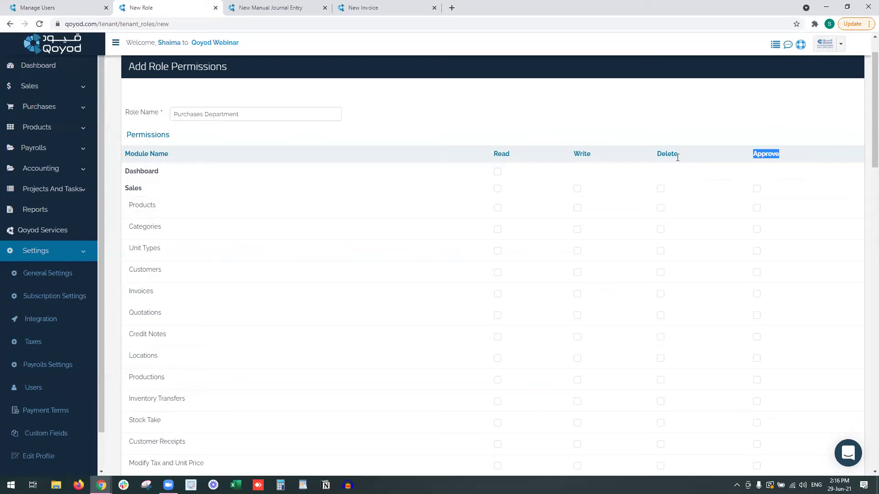
{"action": "left_click", "coordinate": [414, 115]}
{"action": "scroll", "coordinate": [189, 185], "scroll_direction": "down", "scroll_amount": 1}
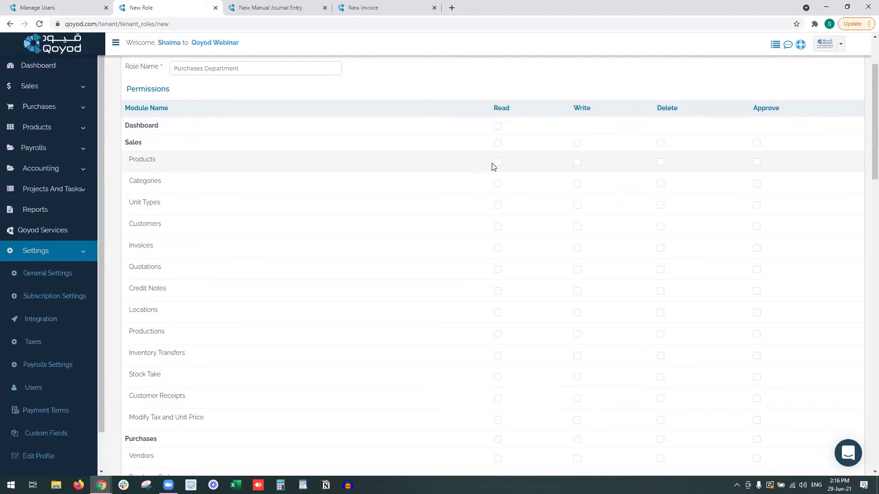
Grant Read and Write on Products, Categories and Unit Types.
{"action": "left_click", "coordinate": [497, 162]}
{"action": "left_click", "coordinate": [577, 162]}
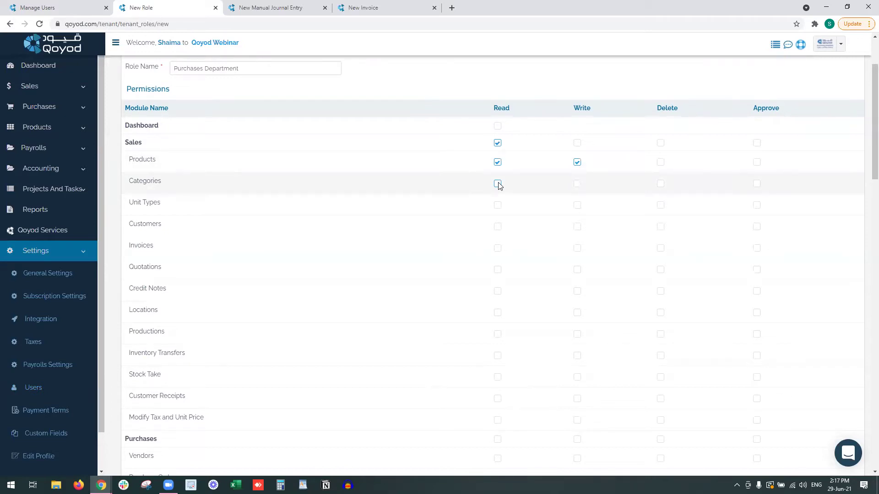
{"action": "left_click", "coordinate": [576, 184]}
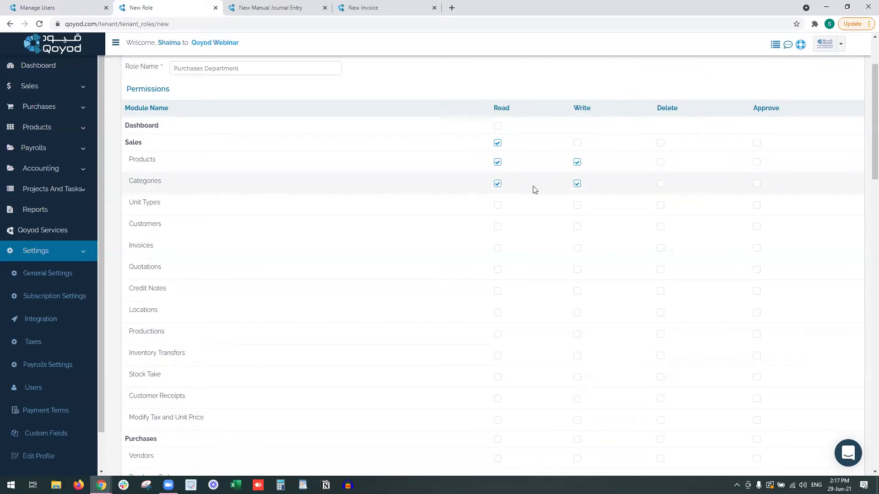
{"action": "left_click", "coordinate": [498, 206]}
{"action": "left_click", "coordinate": [577, 205]}
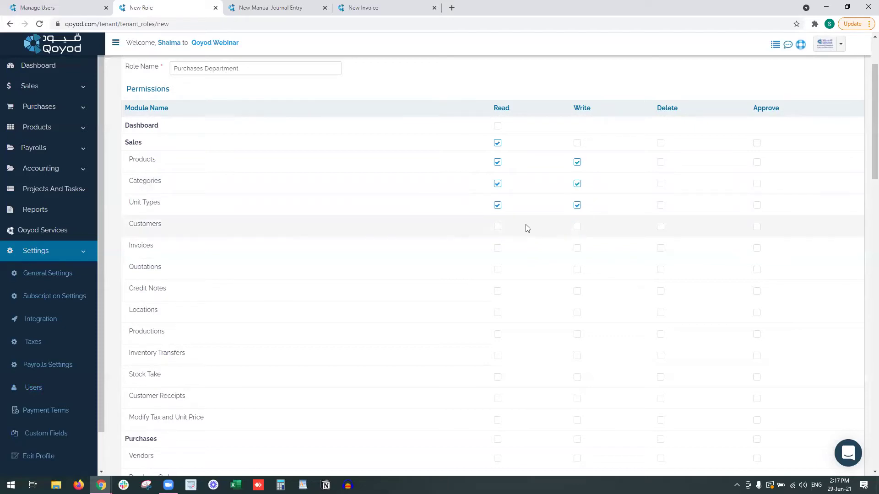
Tick the Purchases Read and Write headers to cover all six Purchases modules.
{"action": "scroll", "coordinate": [488, 225], "scroll_direction": "down", "scroll_amount": 1}
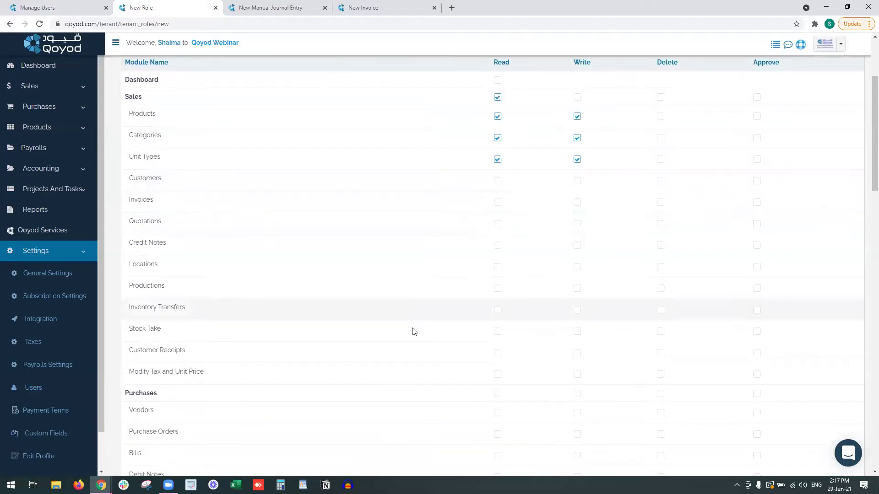
{"action": "scroll", "coordinate": [403, 321], "scroll_direction": "down", "scroll_amount": 2}
{"action": "scroll", "coordinate": [471, 255], "scroll_direction": "down", "scroll_amount": 1}
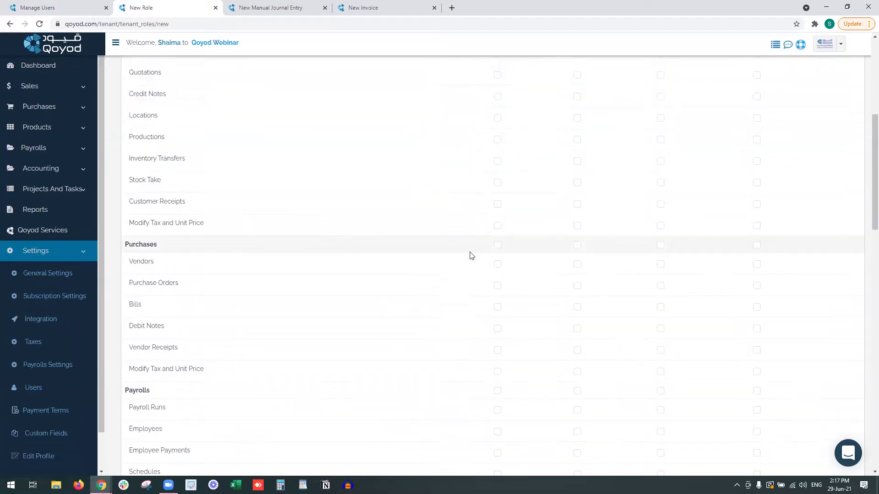
{"action": "scroll", "coordinate": [472, 256], "scroll_direction": "down", "scroll_amount": 1}
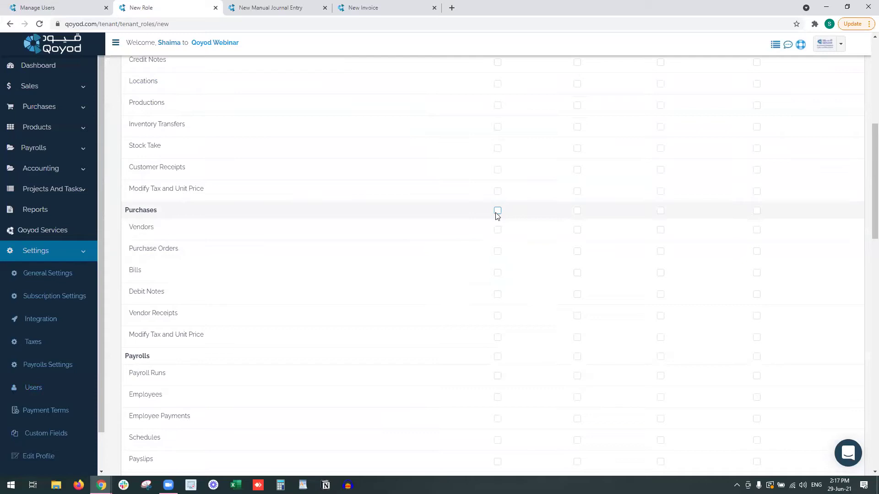
{"action": "left_click", "coordinate": [497, 211]}
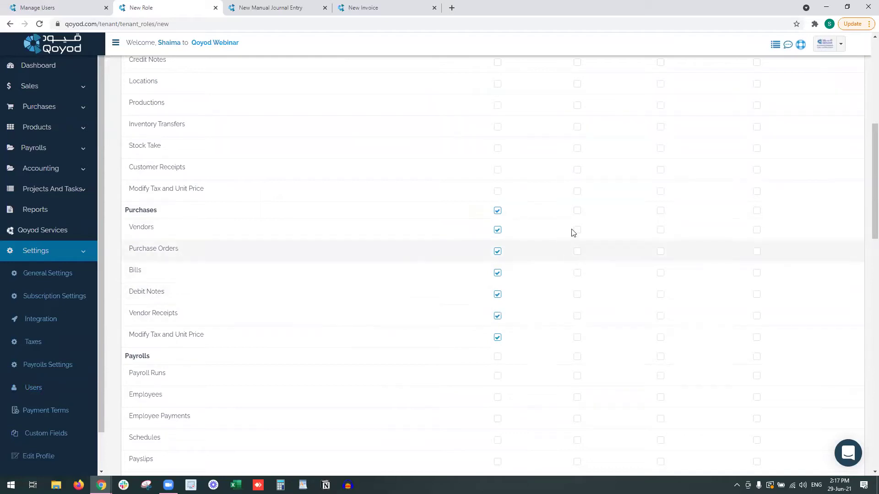
{"action": "left_click", "coordinate": [577, 211]}
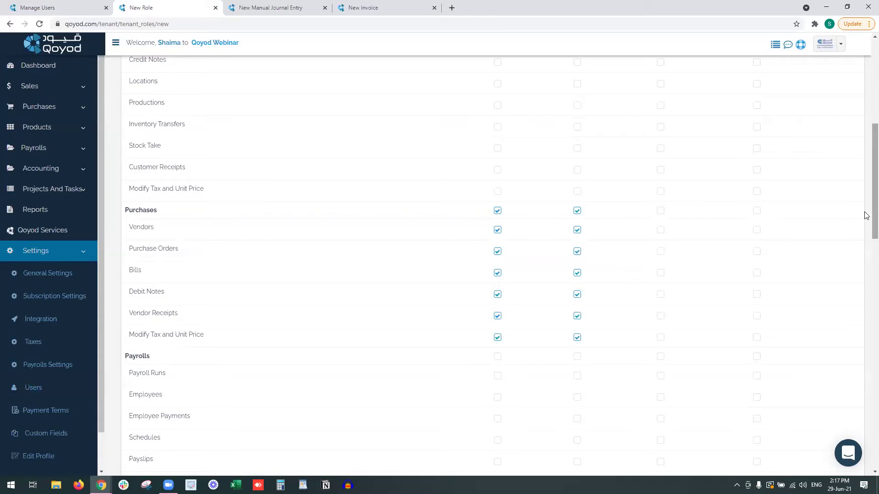
{"action": "scroll", "coordinate": [866, 192], "scroll_direction": "up", "scroll_amount": 7}
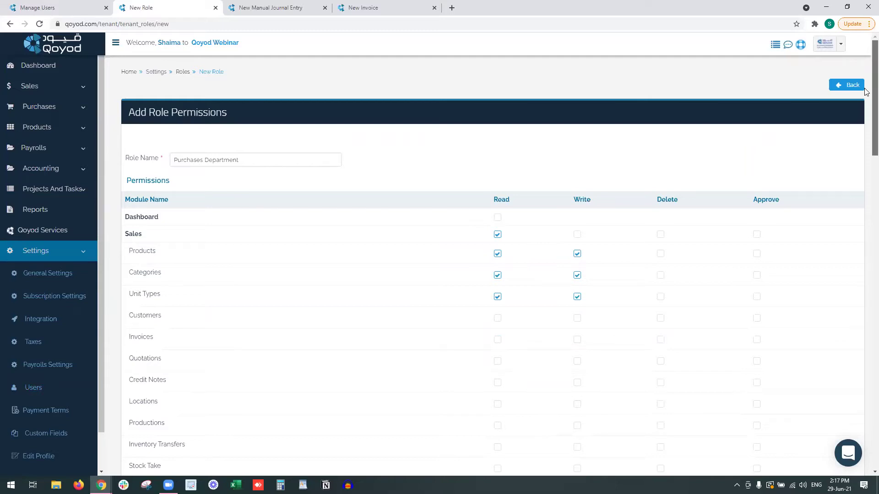
{"action": "scroll", "coordinate": [865, 156], "scroll_direction": "down", "scroll_amount": 8}
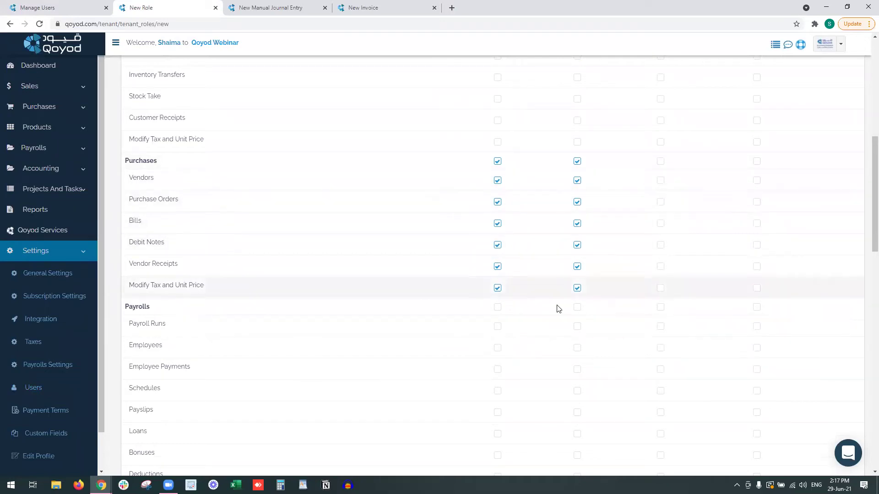
Remove Read and Write from Purchases > Modify Tax and Unit Price.
{"action": "left_click_drag", "start_coordinate": [129, 285], "coordinate": [207, 291]}
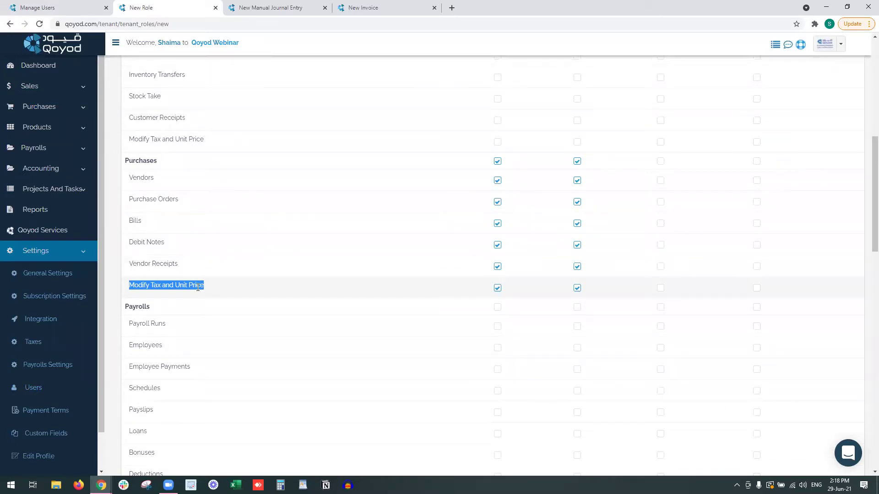
{"action": "left_click", "coordinate": [498, 288]}
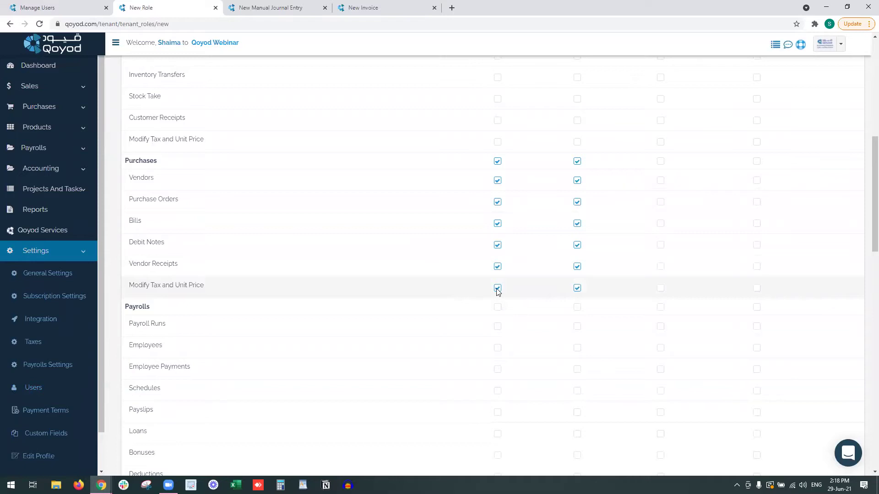
{"action": "left_click", "coordinate": [577, 288]}
{"action": "scroll", "coordinate": [313, 132], "scroll_direction": "up", "scroll_amount": 1}
{"action": "scroll", "coordinate": [313, 133], "scroll_direction": "up", "scroll_amount": 1}
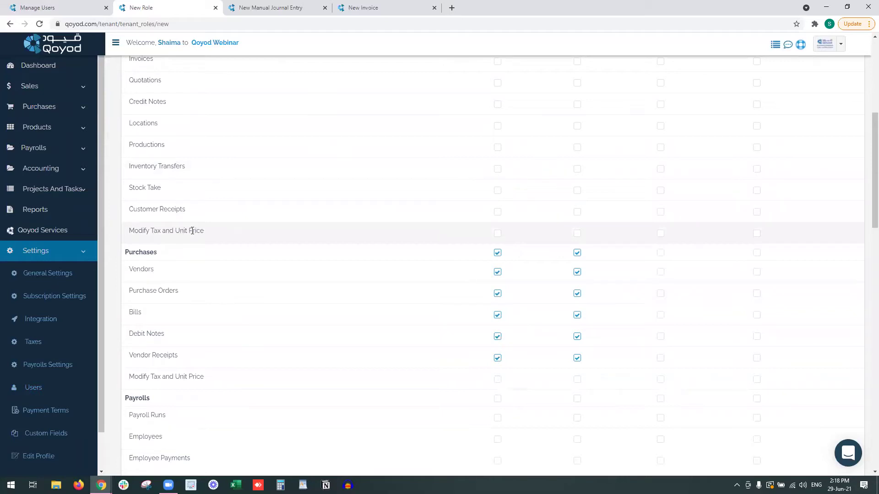
{"action": "scroll", "coordinate": [202, 230], "scroll_direction": "up", "scroll_amount": 2}
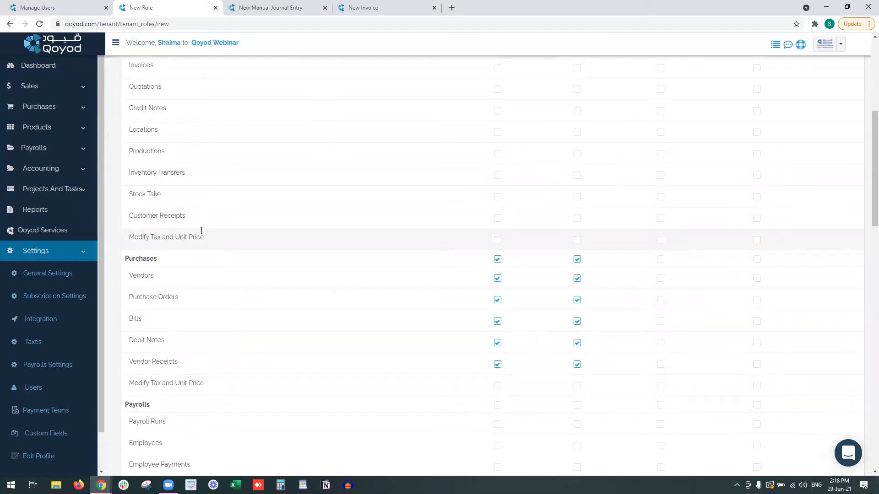
{"action": "scroll", "coordinate": [148, 370], "scroll_direction": "up", "scroll_amount": 1}
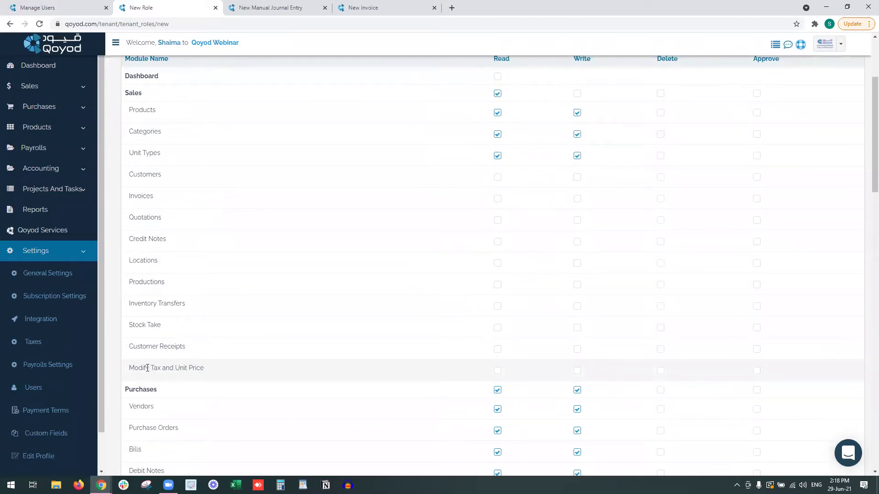
Grant Read on the A/P By Vendor, Aged Open Bills and Aged Open Purchase Orders reports.
{"action": "scroll", "coordinate": [212, 374], "scroll_direction": "down", "scroll_amount": 5}
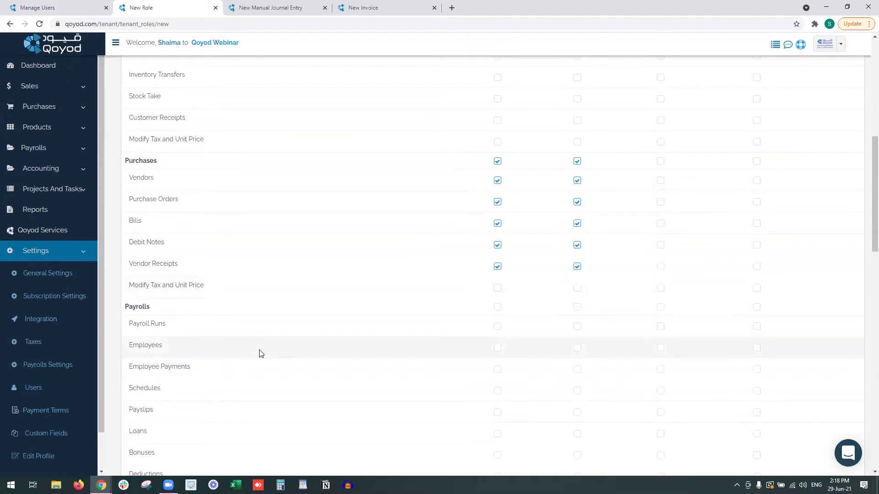
{"action": "scroll", "coordinate": [259, 353], "scroll_direction": "down", "scroll_amount": 7}
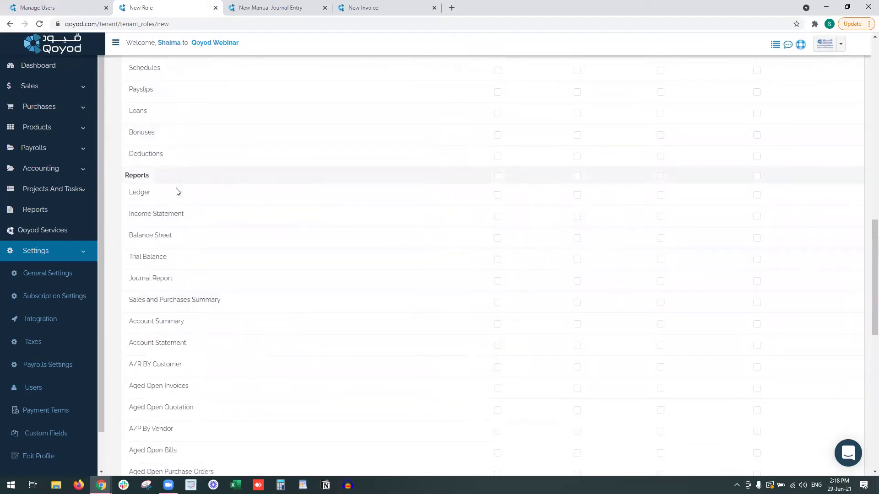
{"action": "scroll", "coordinate": [307, 229], "scroll_direction": "down", "scroll_amount": 2}
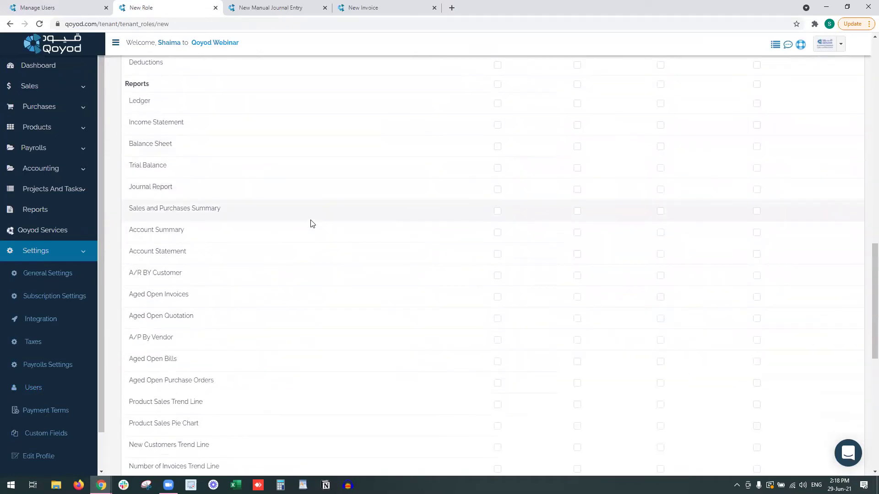
{"action": "scroll", "coordinate": [447, 274], "scroll_direction": "down", "scroll_amount": 1}
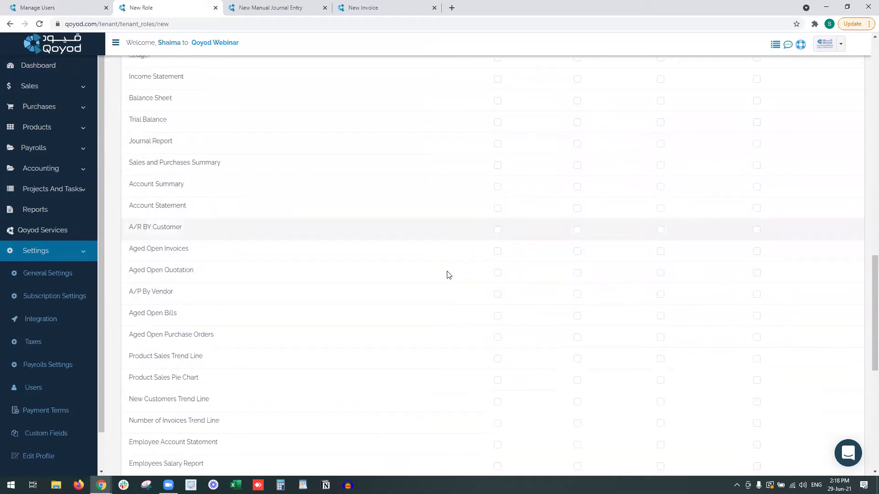
{"action": "left_click", "coordinate": [497, 296]}
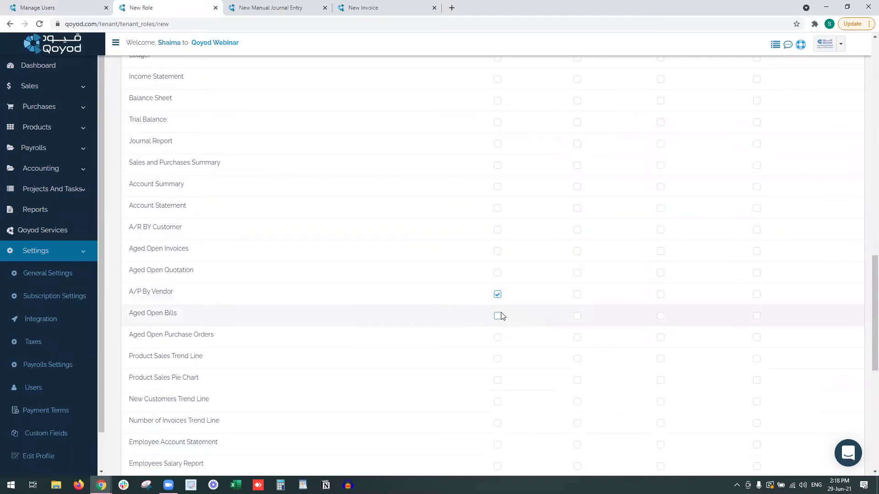
{"action": "left_click", "coordinate": [501, 316]}
{"action": "left_click", "coordinate": [498, 338]}
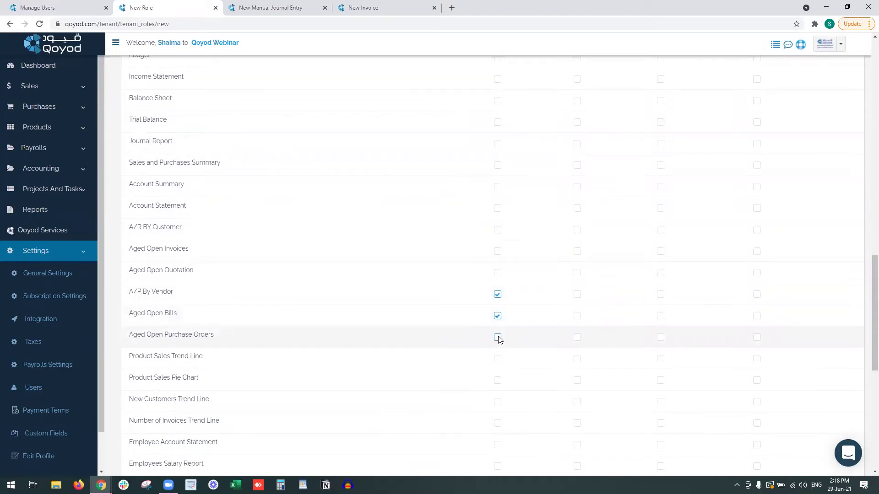
Save the Purchases Department role.
{"action": "scroll", "coordinate": [495, 354], "scroll_direction": "down", "scroll_amount": 1}
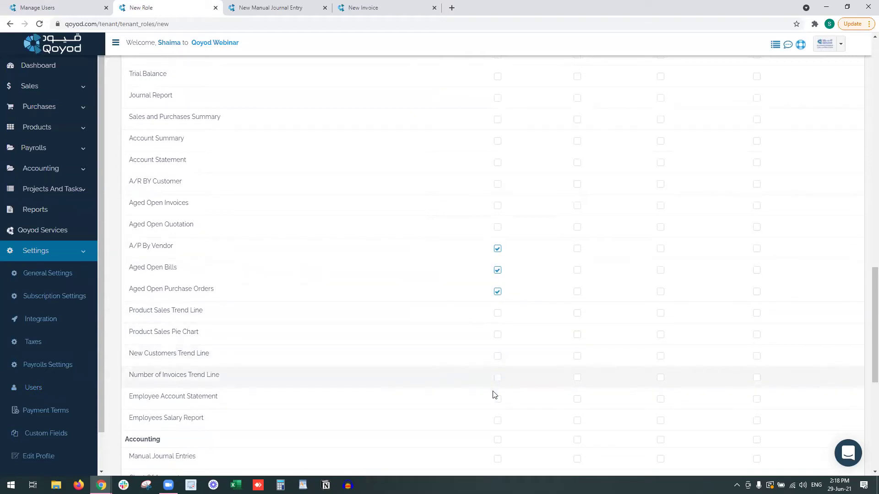
{"action": "scroll", "coordinate": [498, 321], "scroll_direction": "up", "scroll_amount": 1}
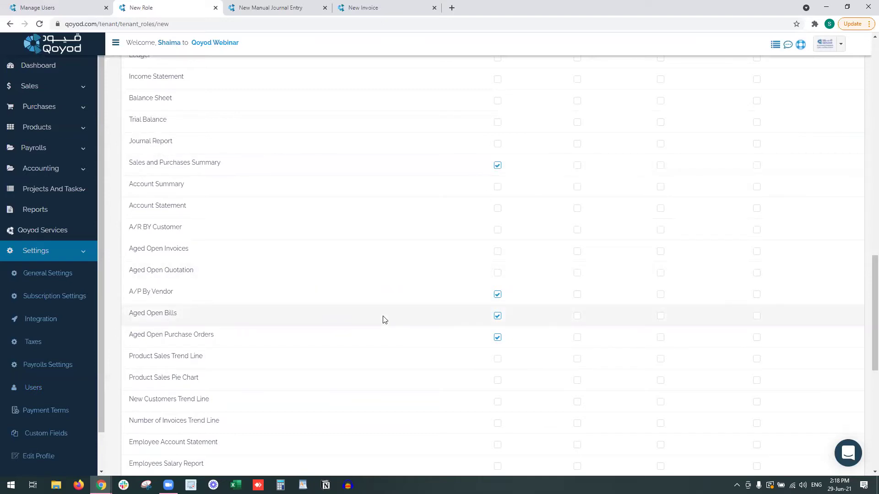
{"action": "scroll", "coordinate": [385, 320], "scroll_direction": "down", "scroll_amount": 3}
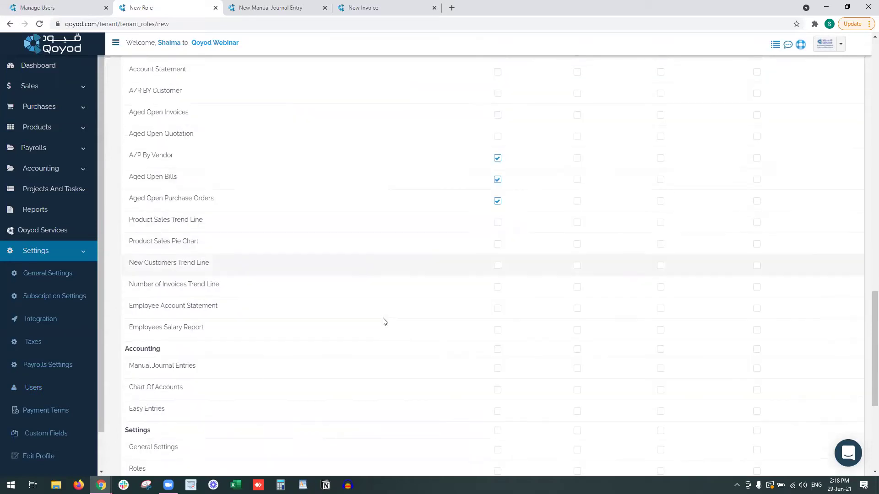
{"action": "scroll", "coordinate": [384, 321], "scroll_direction": "down", "scroll_amount": 1}
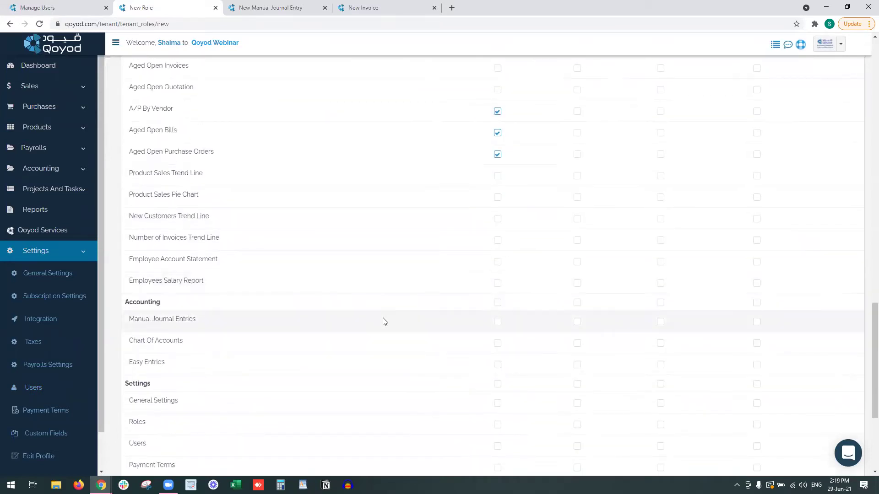
{"action": "scroll", "coordinate": [384, 321], "scroll_direction": "down", "scroll_amount": 3}
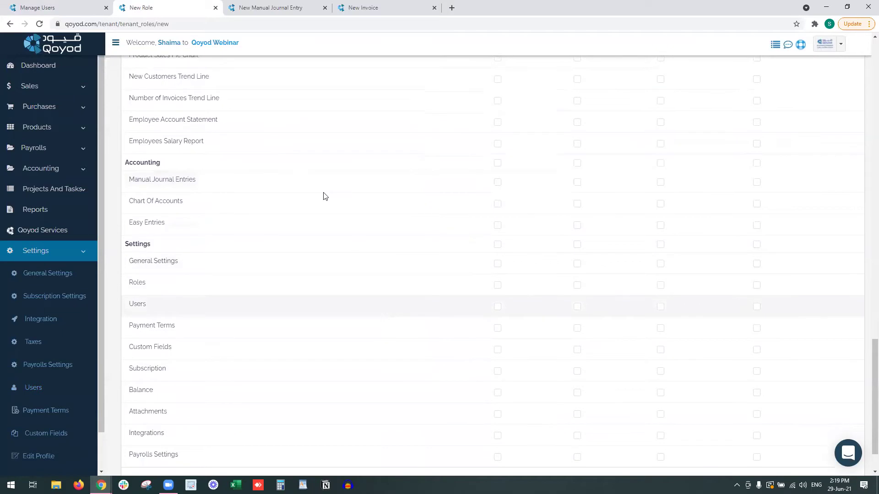
{"action": "scroll", "coordinate": [320, 183], "scroll_direction": "down", "scroll_amount": 1}
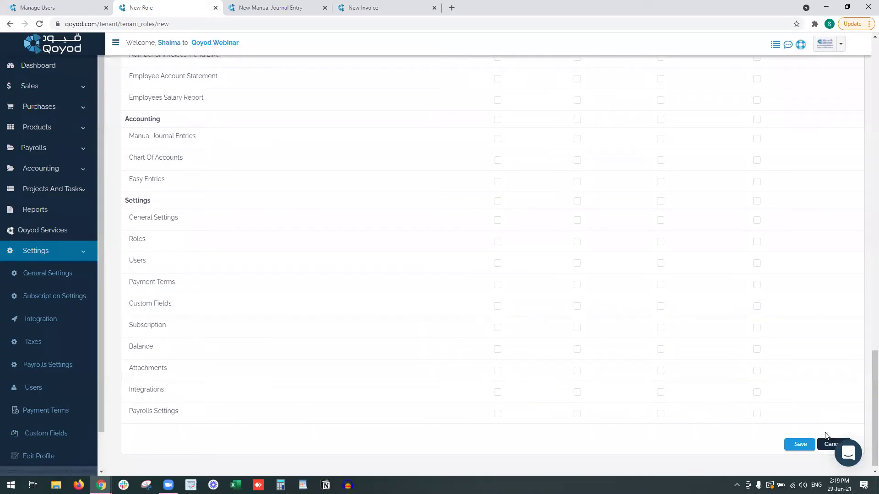
{"action": "left_click", "coordinate": [800, 444]}
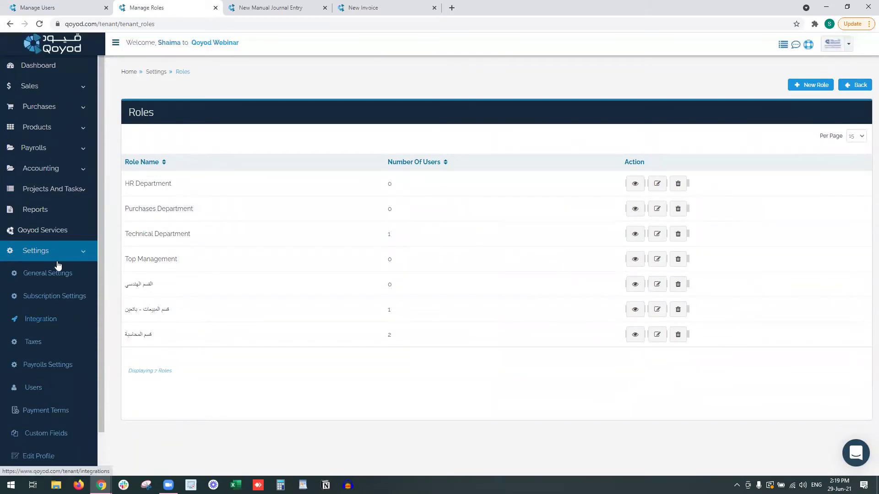
Start a new user and enter the first name, last name, contact number and e-mail.
{"action": "left_click", "coordinate": [42, 392]}
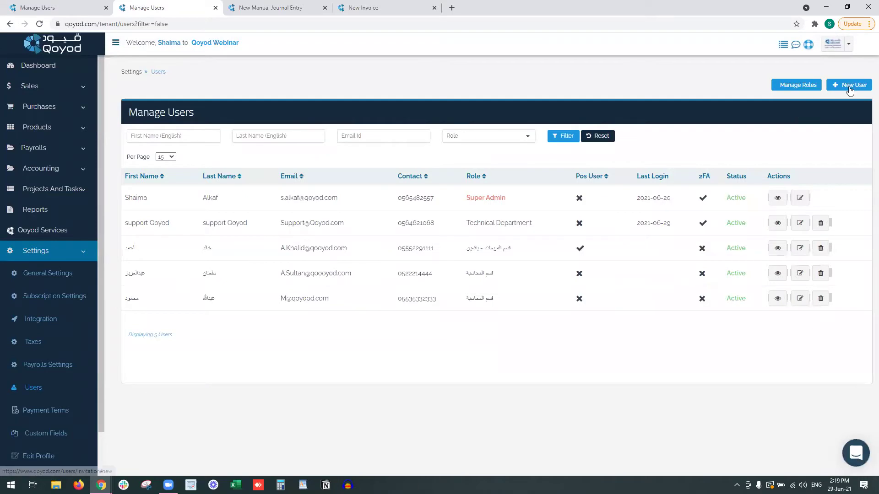
{"action": "left_click", "coordinate": [849, 86]}
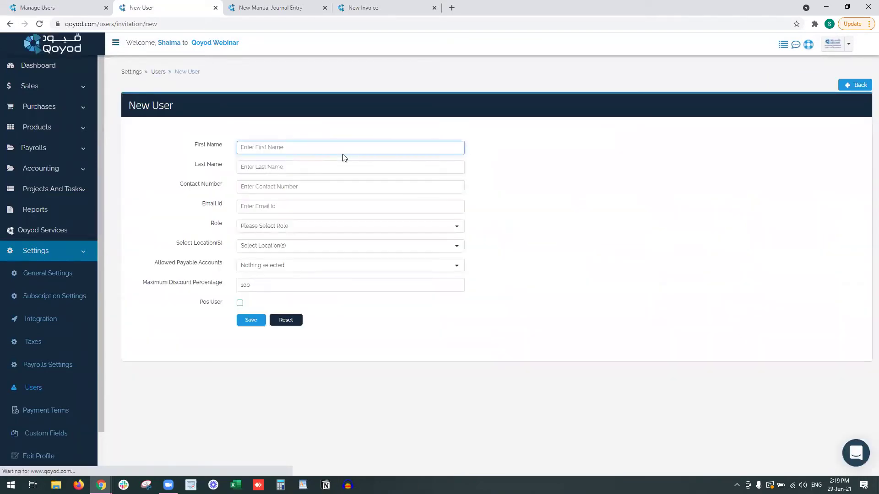
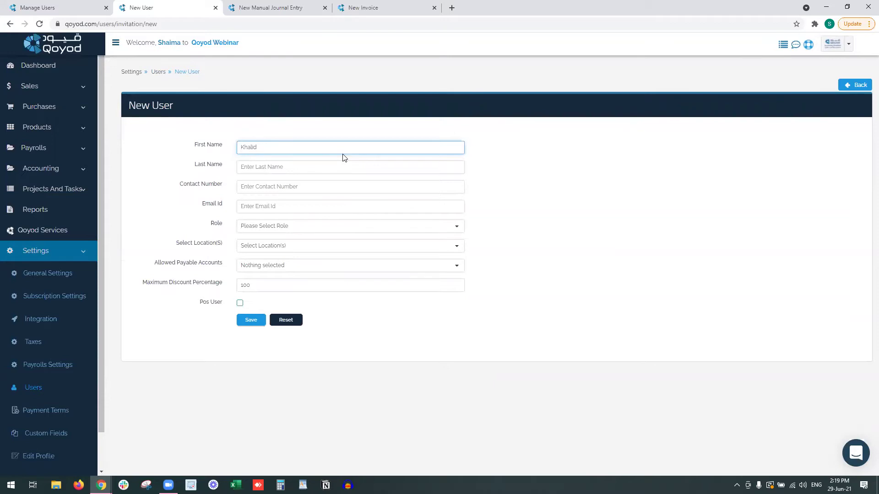
{"action": "key", "text": "Tab"}
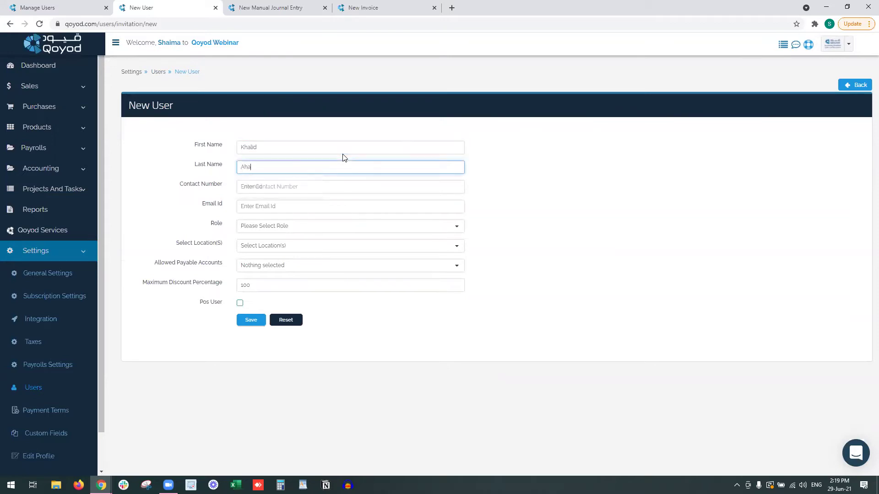
{"action": "key", "text": "Tab"}
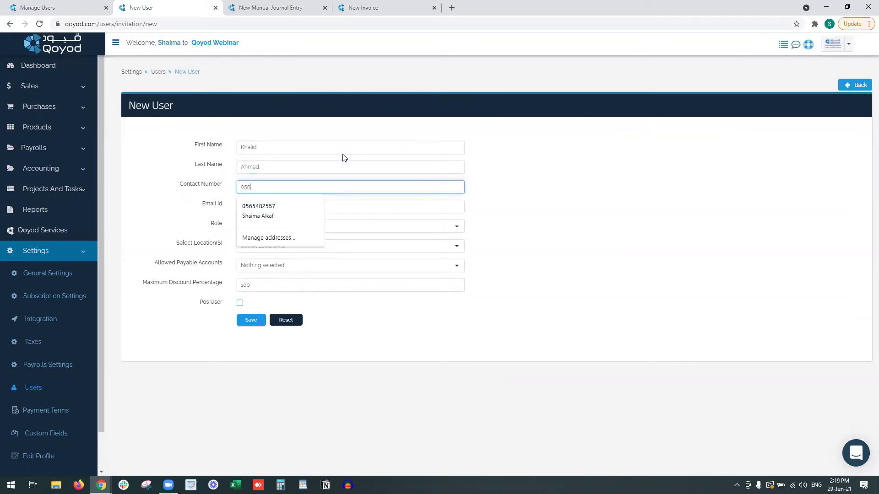
{"action": "key", "text": "Tab"}
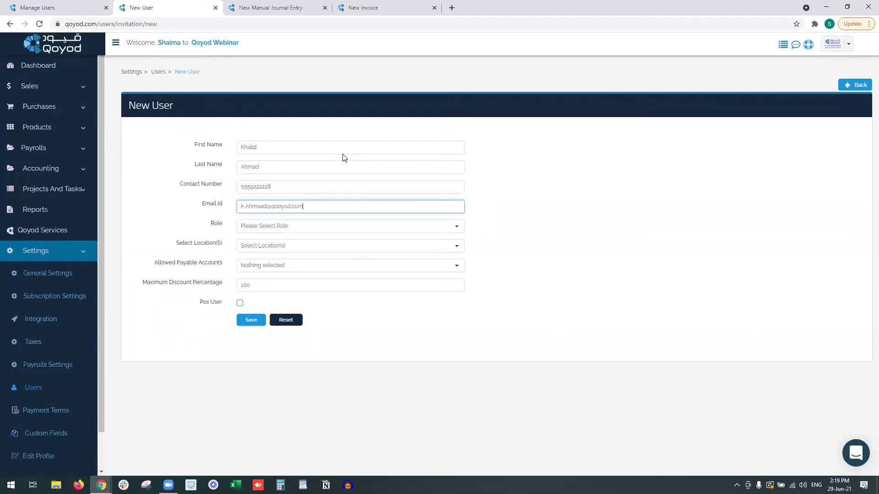
Assign the Purchases Department role to the new user.
{"action": "left_click", "coordinate": [248, 229]}
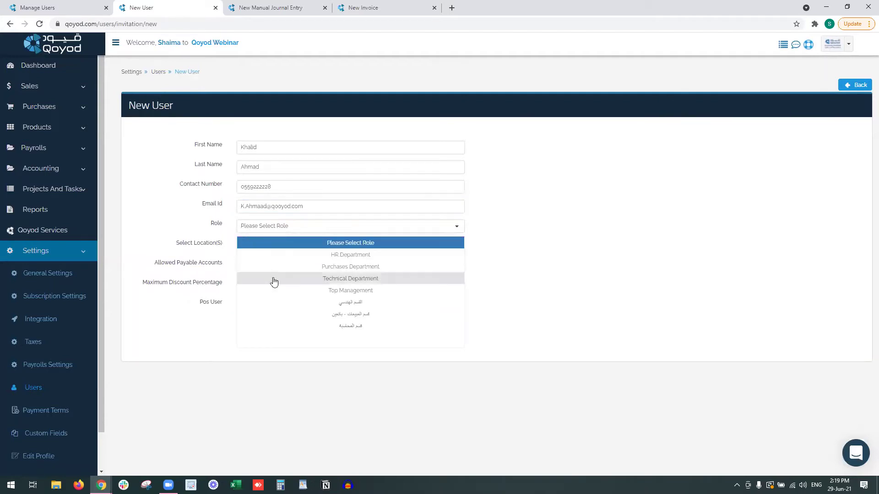
{"action": "left_click", "coordinate": [282, 267]}
{"action": "left_click_drag", "start_coordinate": [184, 245], "coordinate": [255, 244]}
{"action": "left_click", "coordinate": [258, 245]}
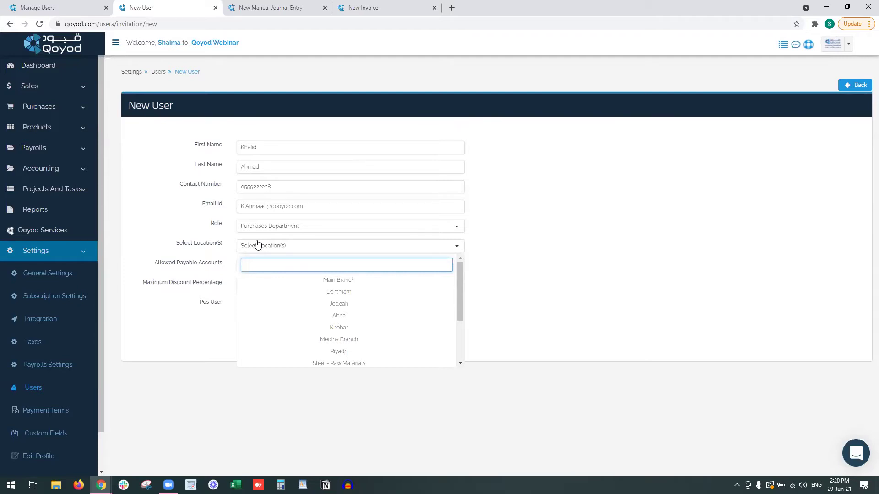
Open the Locations list in a new browser tab and start a new location.
{"action": "left_click", "coordinate": [63, 130]}
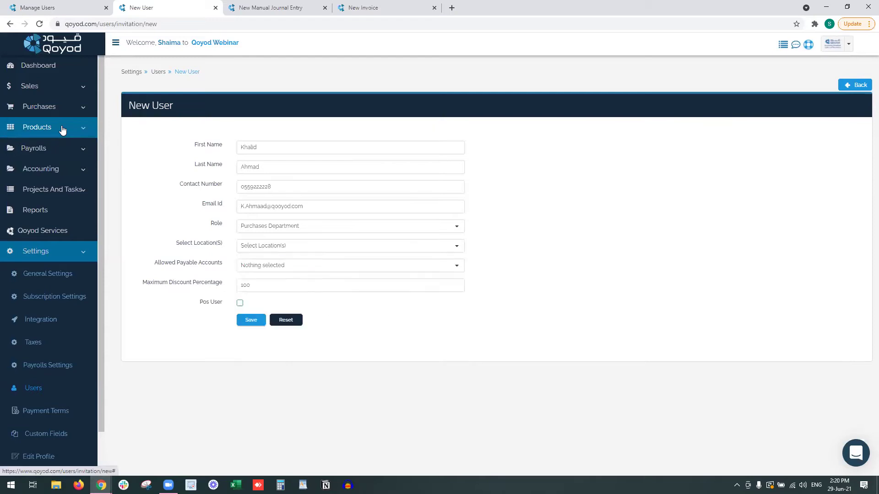
{"action": "right_click", "coordinate": [50, 173]}
{"action": "left_click", "coordinate": [68, 178]}
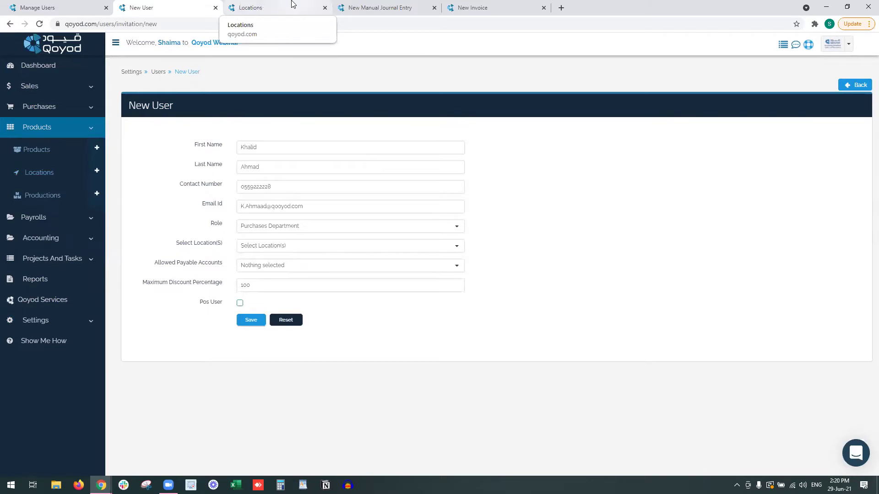
{"action": "left_click", "coordinate": [294, 4]}
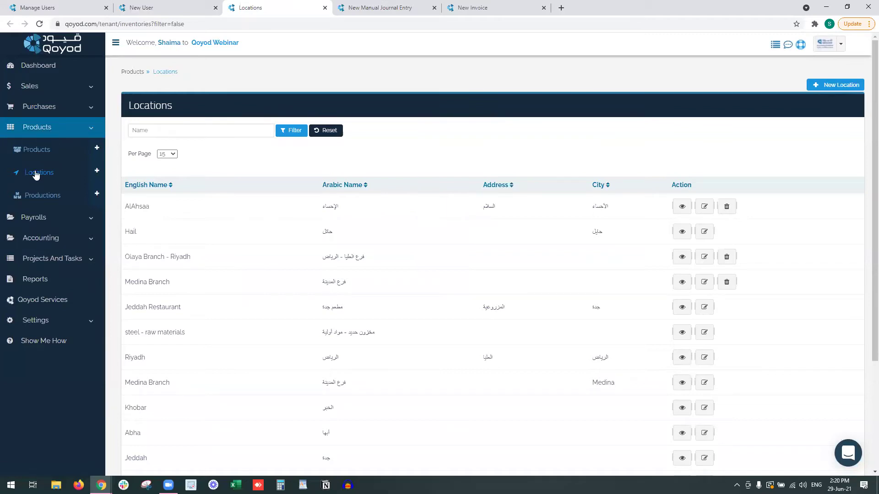
{"action": "left_click", "coordinate": [835, 84]}
Save location Kharj, Arabic name الخرج, with Inventory as its asset account.
{"action": "left_click", "coordinate": [327, 151]}
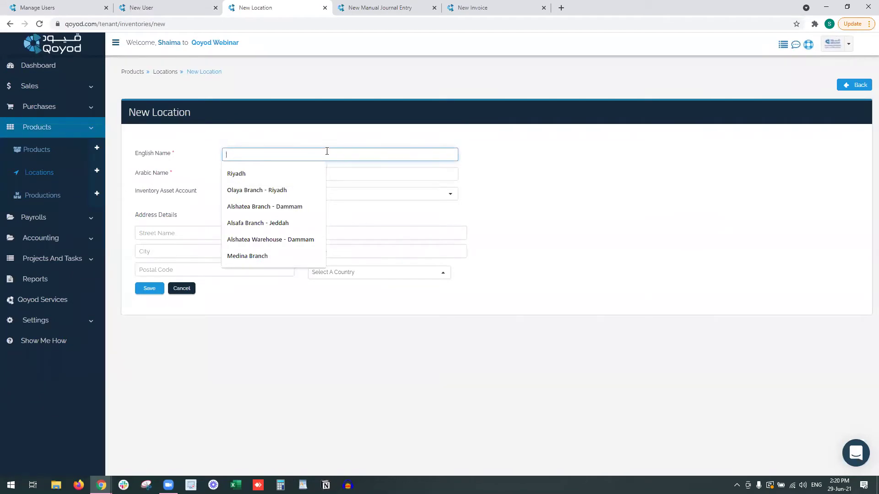
{"action": "type", "text": "Kha"}
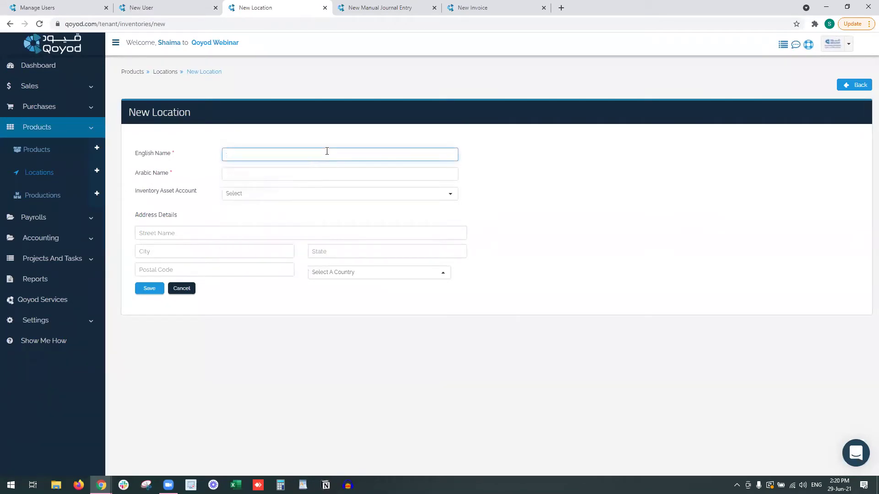
{"action": "type", "text": "rj"}
{"action": "key", "text": "Tab"}
{"action": "key", "text": "alt+shift"}
{"action": "type", "text": "الخرج"}
{"action": "left_click", "coordinate": [262, 201]}
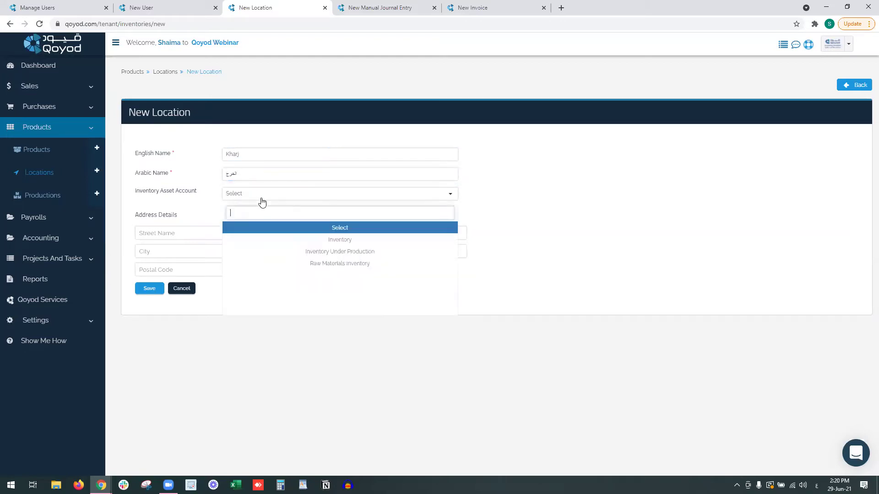
{"action": "left_click", "coordinate": [287, 240]}
{"action": "left_click", "coordinate": [171, 234]}
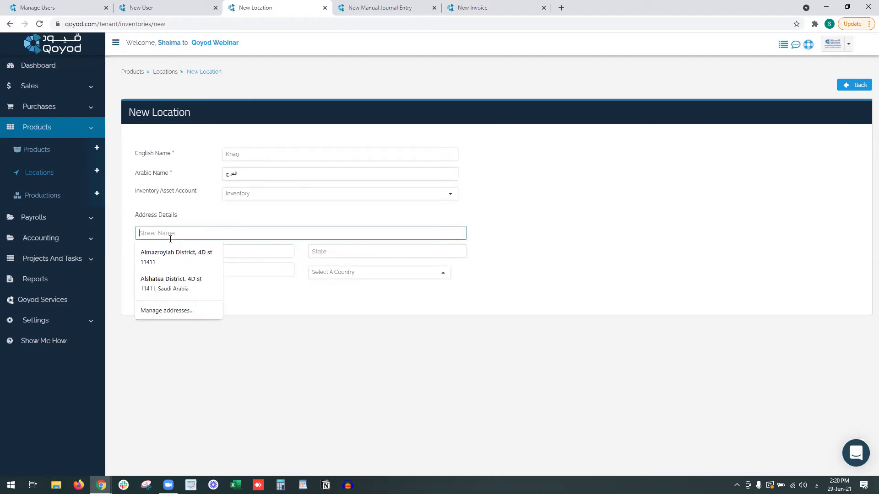
{"action": "left_click", "coordinate": [275, 331]}
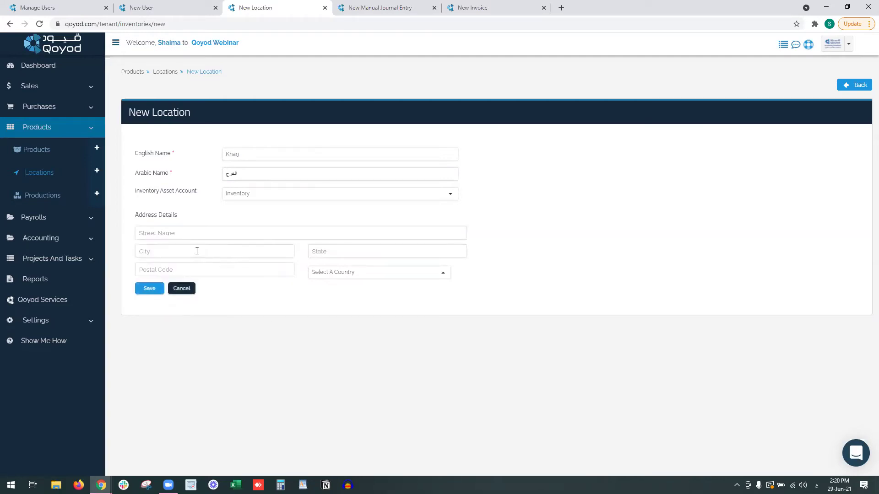
{"action": "left_click", "coordinate": [147, 290]}
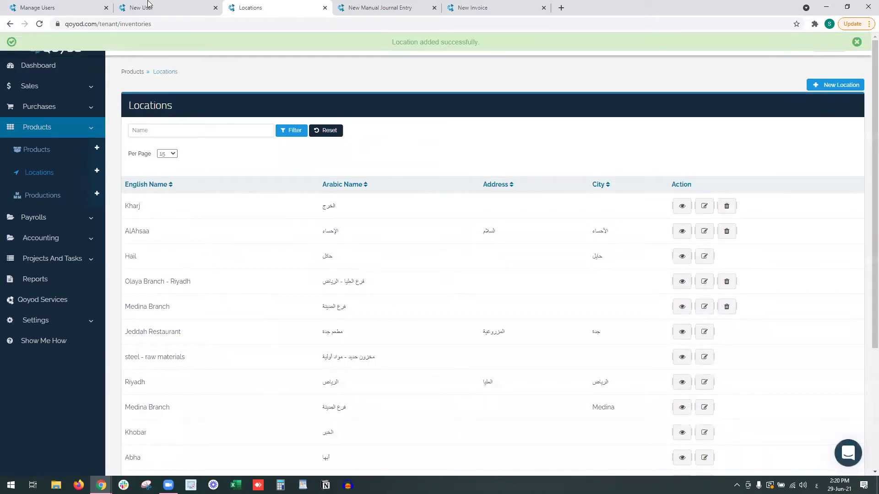
{"action": "left_click", "coordinate": [150, 7]}
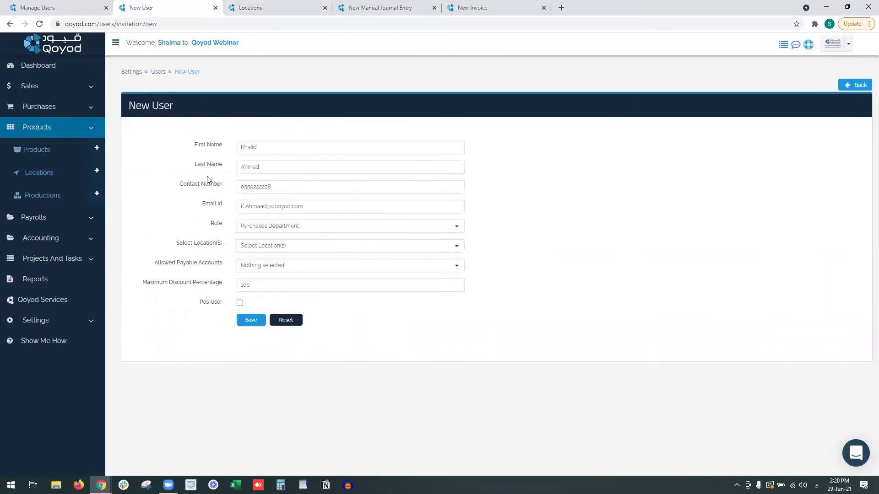
Assign the Dammam and Khobar locations to the new user.
{"action": "left_click", "coordinate": [294, 247]}
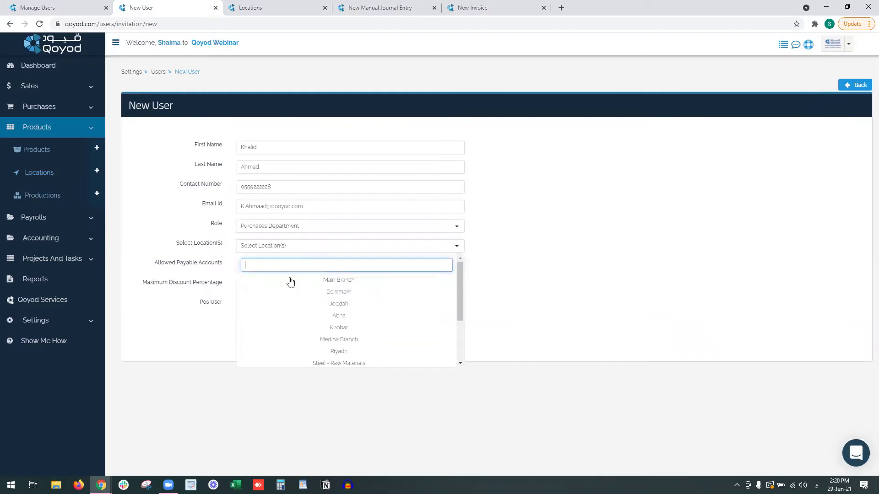
{"action": "scroll", "coordinate": [290, 287], "scroll_direction": "down", "scroll_amount": 2}
{"action": "scroll", "coordinate": [290, 286], "scroll_direction": "up", "scroll_amount": 1}
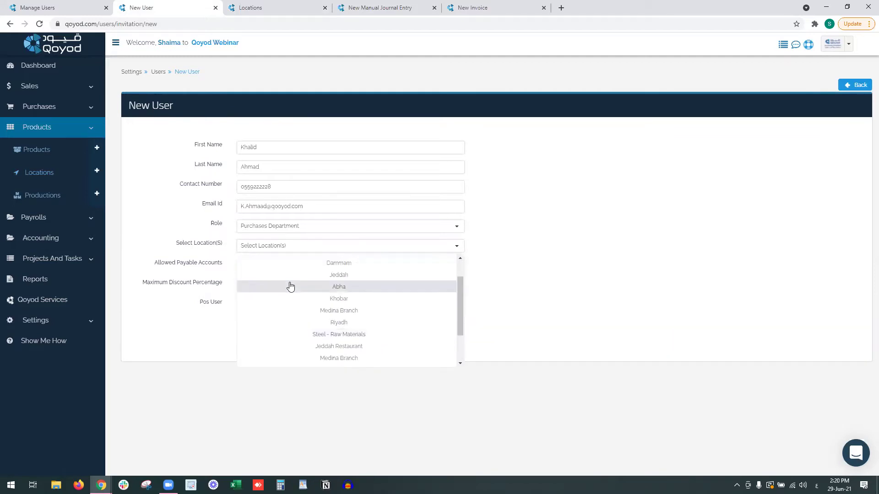
{"action": "scroll", "coordinate": [290, 287], "scroll_direction": "up", "scroll_amount": 1}
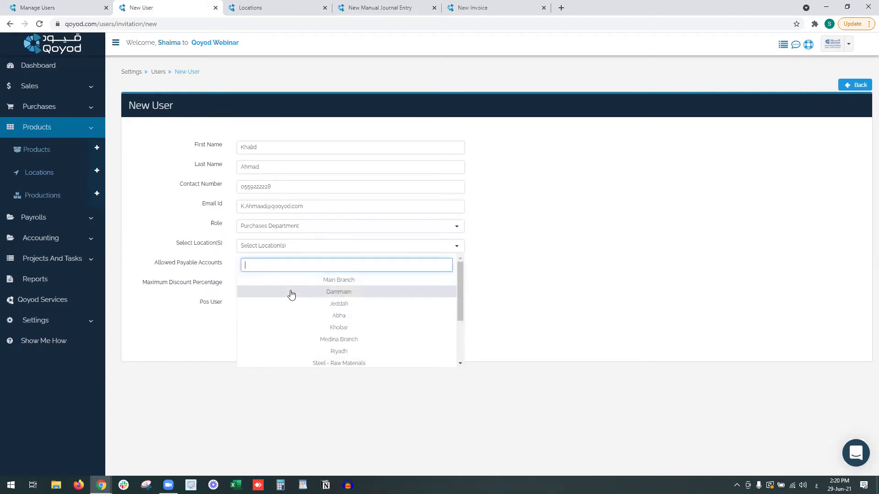
{"action": "left_click", "coordinate": [291, 293]}
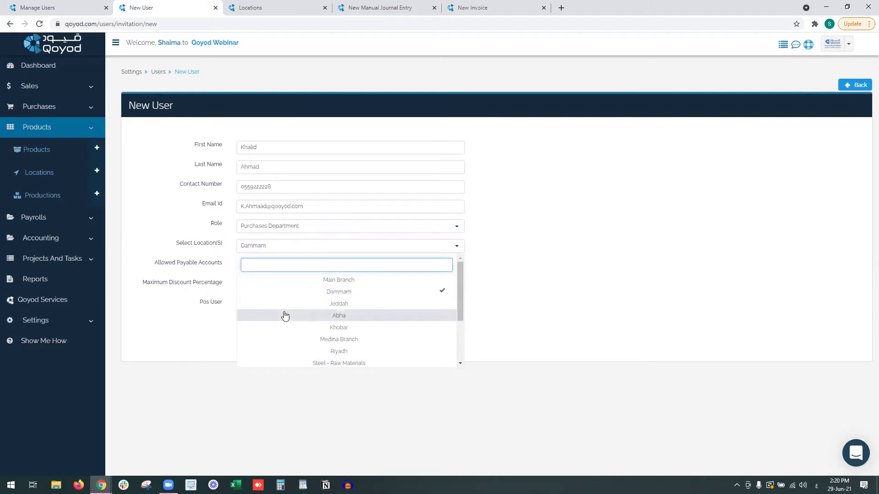
{"action": "left_click", "coordinate": [273, 328]}
{"action": "left_click", "coordinate": [580, 294]}
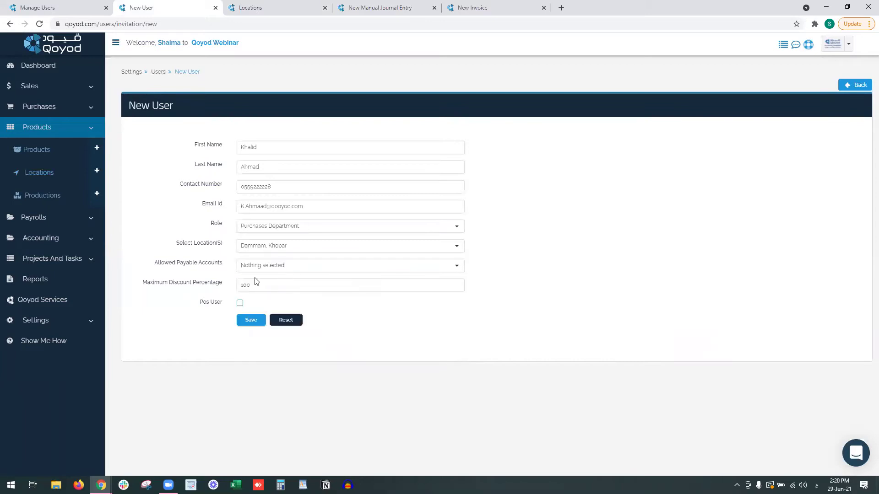
{"action": "triple_click", "coordinate": [179, 264]}
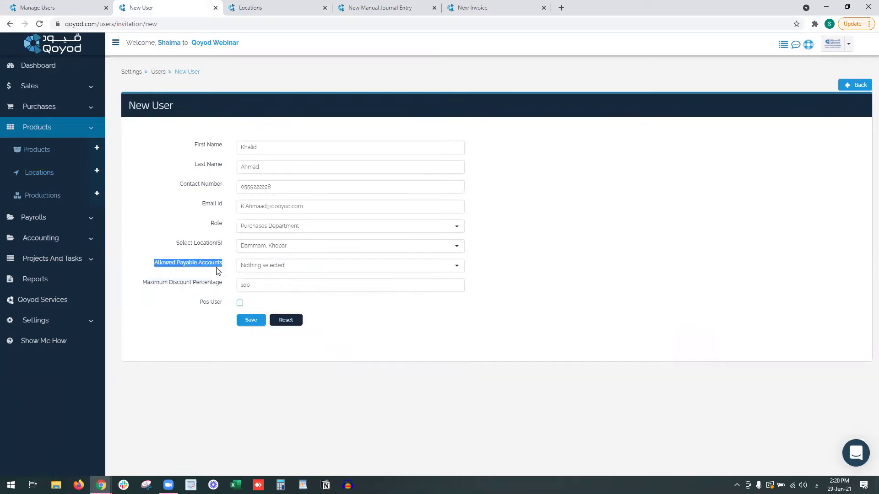
{"action": "left_click", "coordinate": [213, 271]}
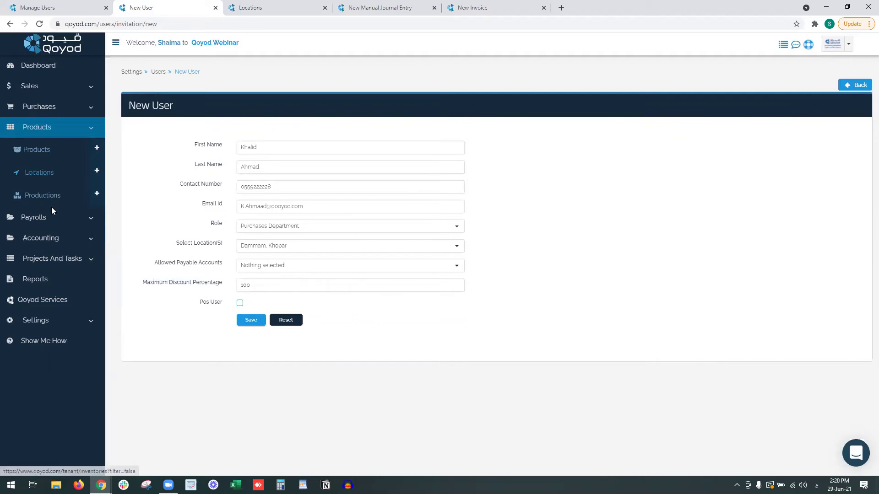
Review the bank and cash accounts in the Chart of Accounts against the payable accounts list.
{"action": "left_click", "coordinate": [385, 8]}
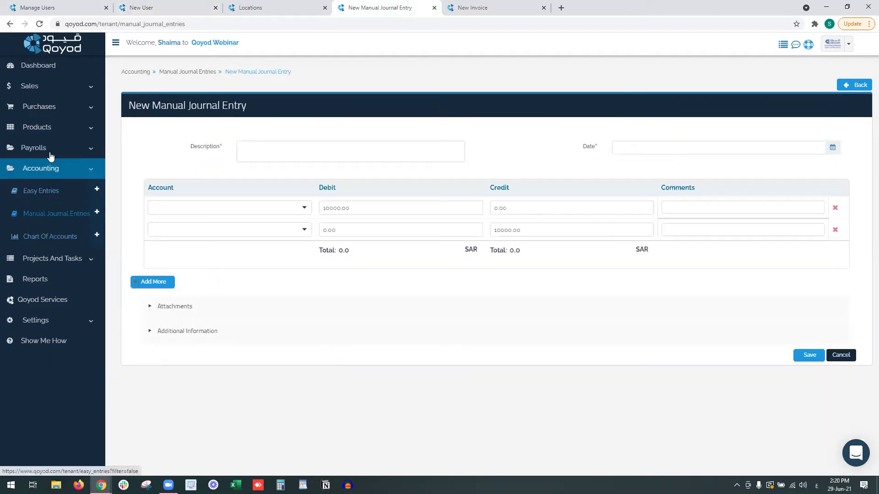
{"action": "left_click", "coordinate": [38, 234]}
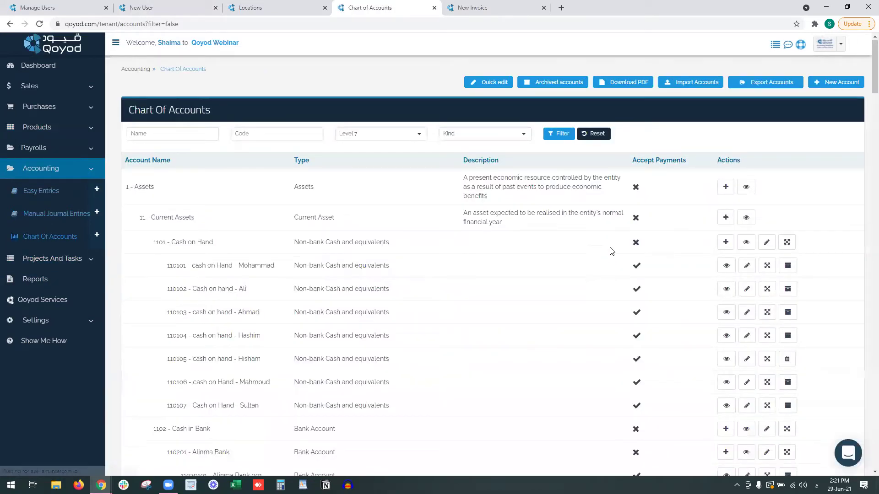
{"action": "scroll", "coordinate": [611, 247], "scroll_direction": "down", "scroll_amount": 1}
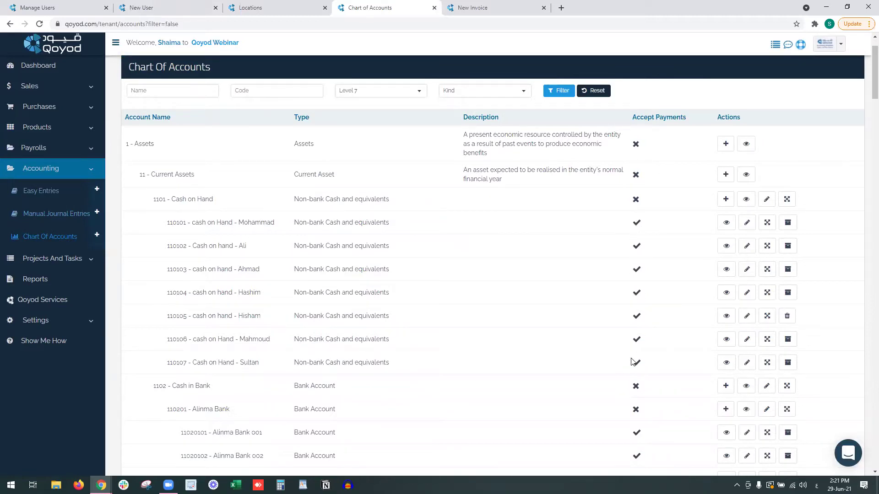
{"action": "left_click", "coordinate": [158, 7]}
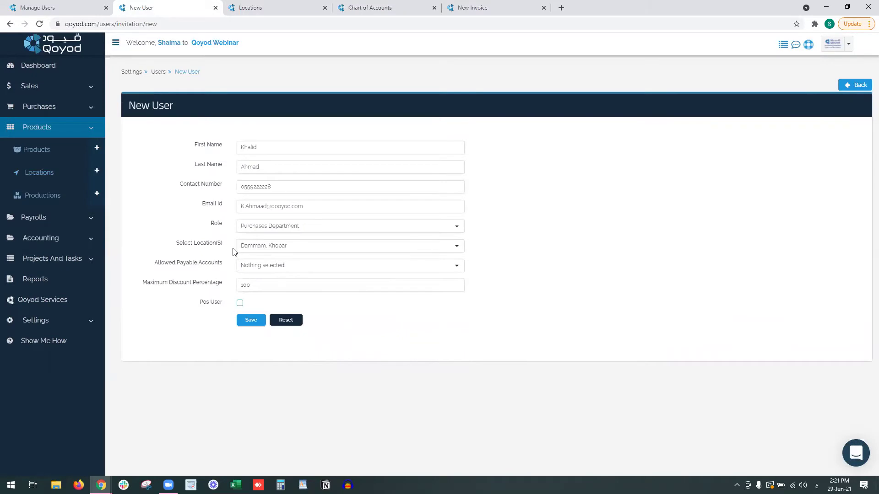
{"action": "left_click", "coordinate": [255, 265]}
{"action": "scroll", "coordinate": [299, 223], "scroll_direction": "down", "scroll_amount": 1}
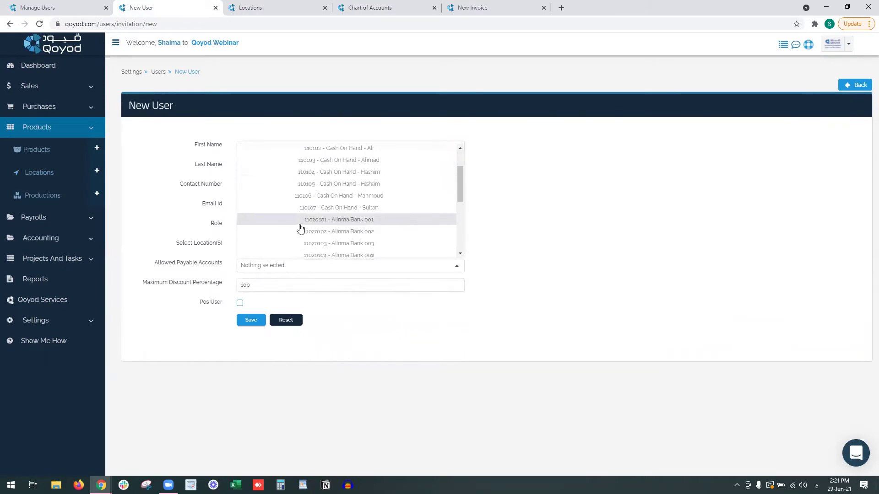
{"action": "scroll", "coordinate": [302, 219], "scroll_direction": "down", "scroll_amount": 5}
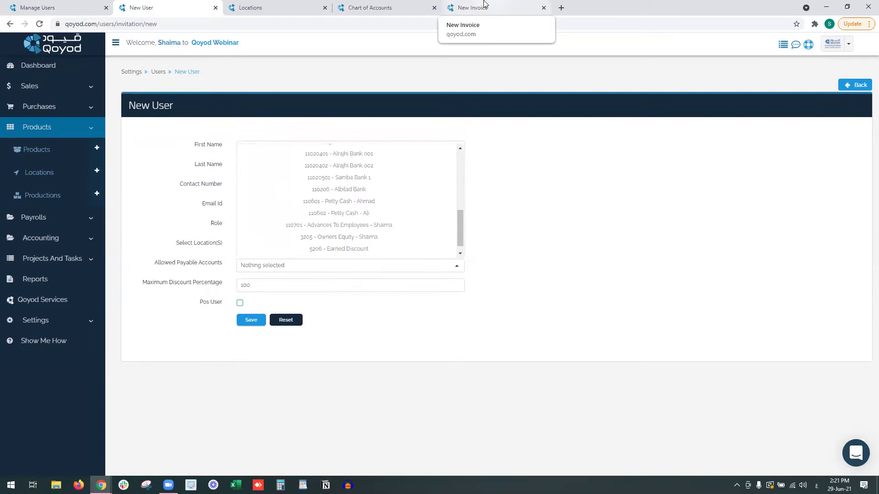
{"action": "left_click", "coordinate": [366, 8]}
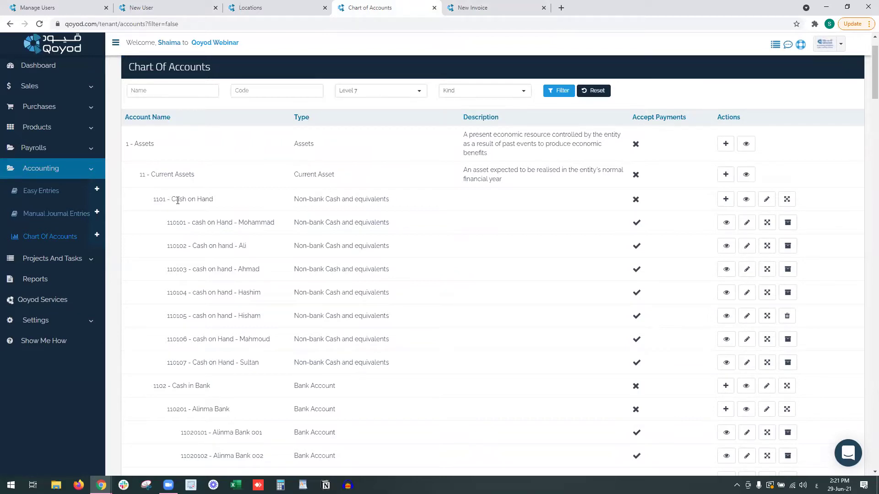
{"action": "left_click_drag", "start_coordinate": [175, 199], "coordinate": [206, 200]}
{"action": "left_click", "coordinate": [646, 202]}
{"action": "left_click", "coordinate": [165, 5]}
Allow payable accounts 11020401 Alrajhi Bank 001 and 11020101 Alinma Bank 001.
{"action": "scroll", "coordinate": [393, 245], "scroll_direction": "up", "scroll_amount": 10}
{"action": "scroll", "coordinate": [392, 226], "scroll_direction": "down", "scroll_amount": 3}
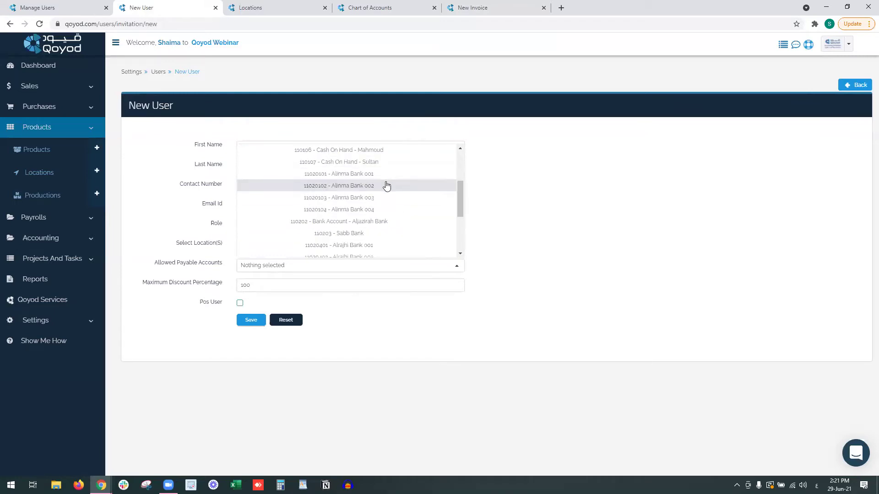
{"action": "scroll", "coordinate": [346, 190], "scroll_direction": "up", "scroll_amount": 3}
{"action": "scroll", "coordinate": [349, 206], "scroll_direction": "down", "scroll_amount": 5}
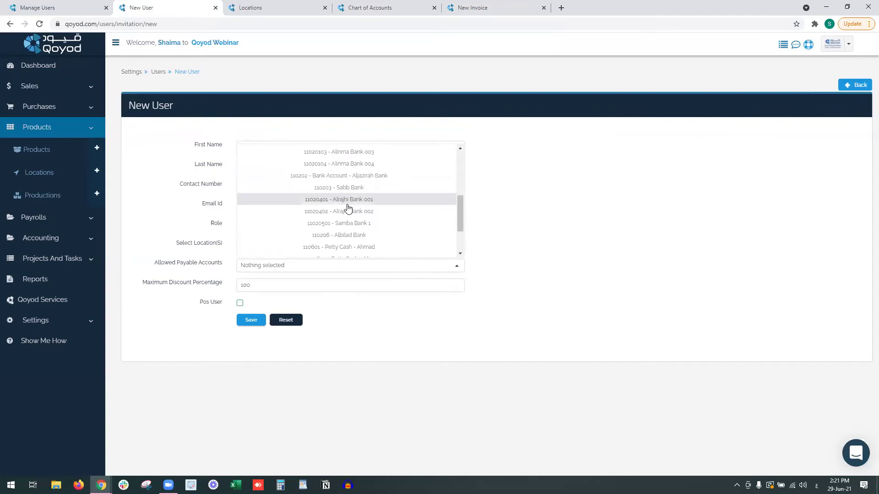
{"action": "left_click", "coordinate": [348, 206]}
{"action": "scroll", "coordinate": [339, 215], "scroll_direction": "down", "scroll_amount": 1}
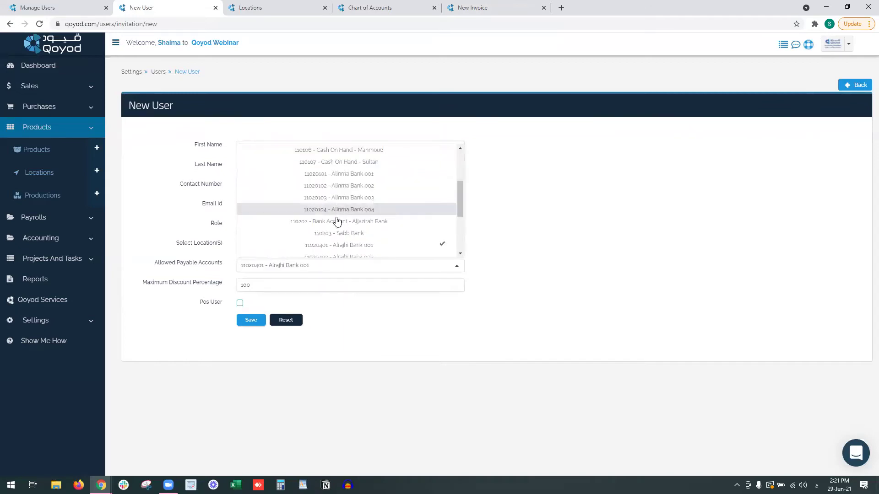
{"action": "left_click", "coordinate": [343, 175]}
{"action": "scroll", "coordinate": [353, 232], "scroll_direction": "down", "scroll_amount": 2}
{"action": "left_click", "coordinate": [468, 241]}
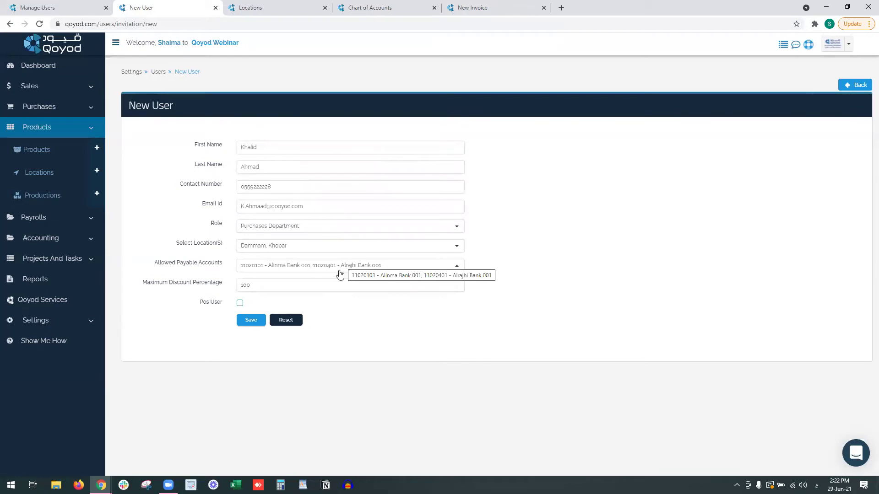
View account 110204 Alrajhi Bank with its sub-accounts 001 and 002.
{"action": "left_click", "coordinate": [339, 4]}
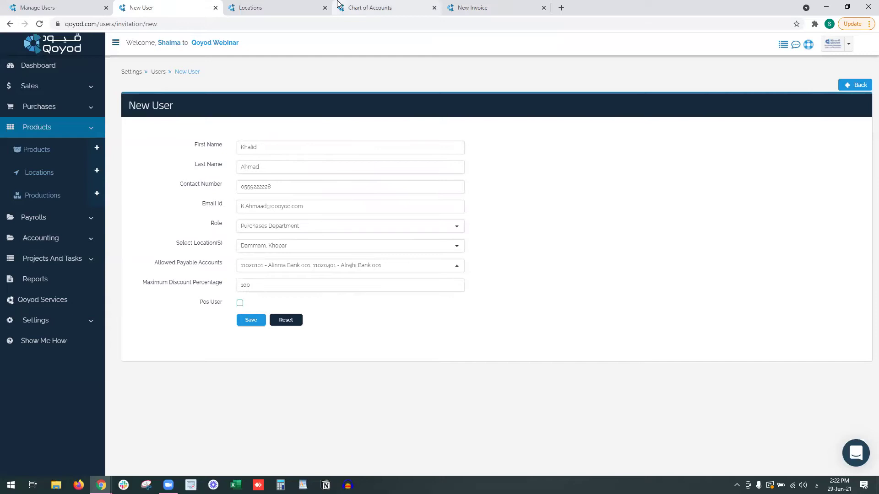
{"action": "scroll", "coordinate": [414, 355], "scroll_direction": "down", "scroll_amount": 5}
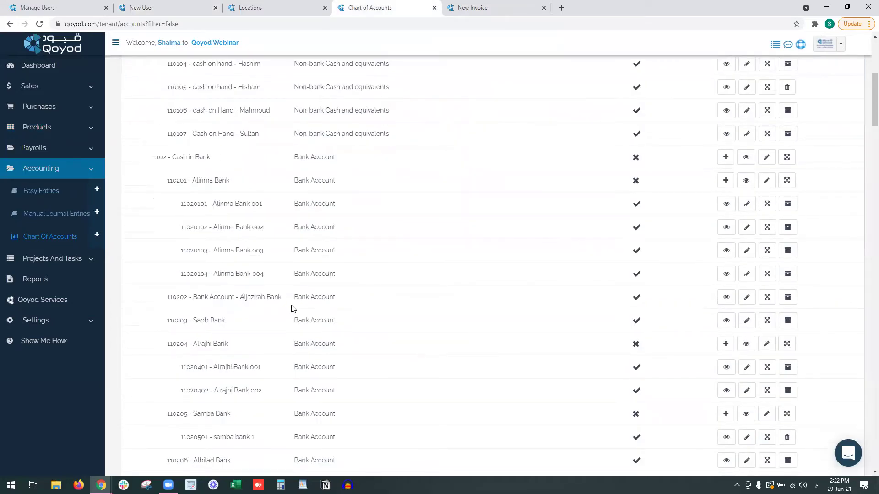
{"action": "scroll", "coordinate": [244, 319], "scroll_direction": "down", "scroll_amount": 1}
{"action": "triple_click", "coordinate": [209, 298]}
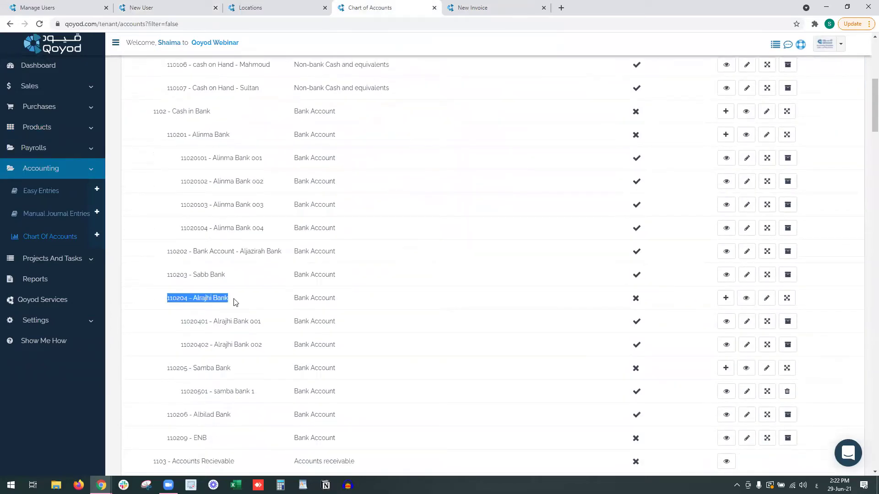
{"action": "left_click", "coordinate": [632, 304]}
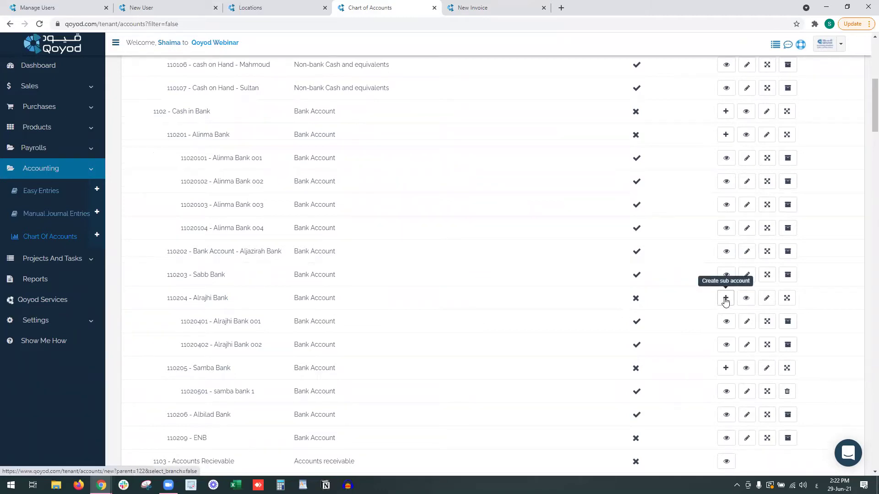
{"action": "left_click_drag", "start_coordinate": [209, 321], "coordinate": [267, 323]}
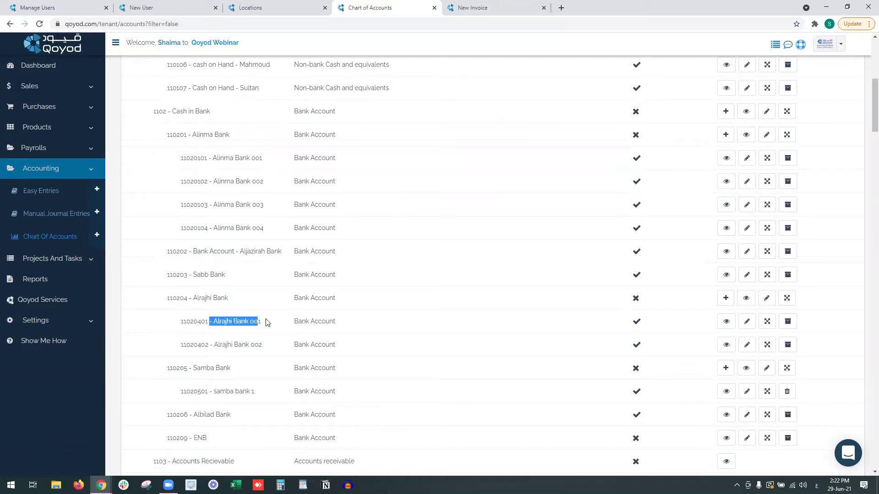
{"action": "left_click", "coordinate": [267, 323]}
{"action": "double_click", "coordinate": [254, 323]}
{"action": "left_click", "coordinate": [263, 345]}
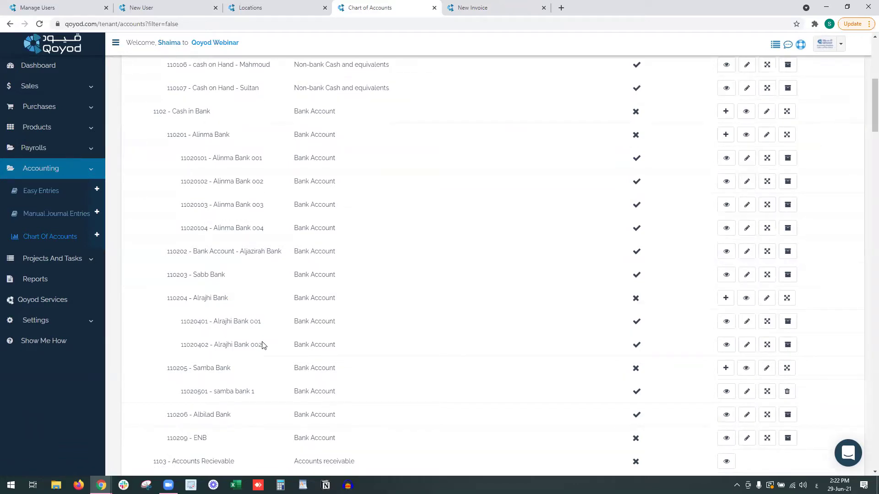
{"action": "left_click", "coordinate": [742, 299]}
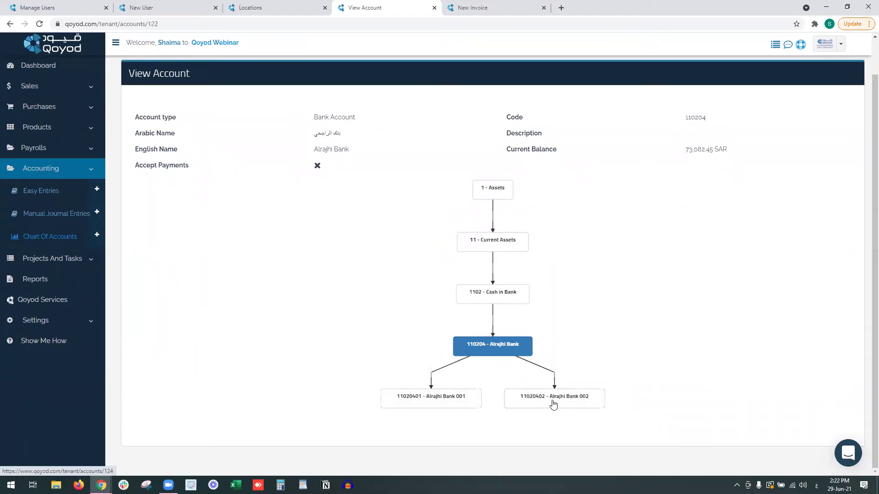
{"action": "left_click", "coordinate": [170, 7]}
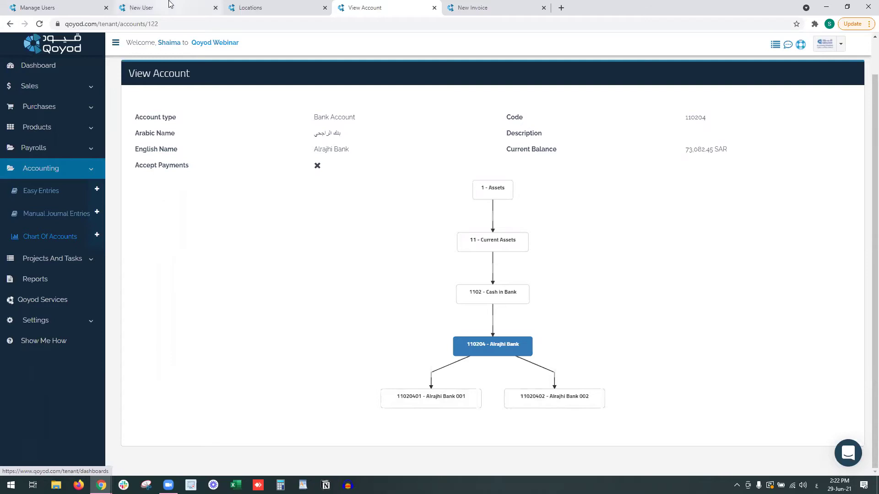
Set the maximum discount to 20% and mark the new user as a POS user.
{"action": "left_click_drag", "start_coordinate": [182, 264], "coordinate": [211, 264]}
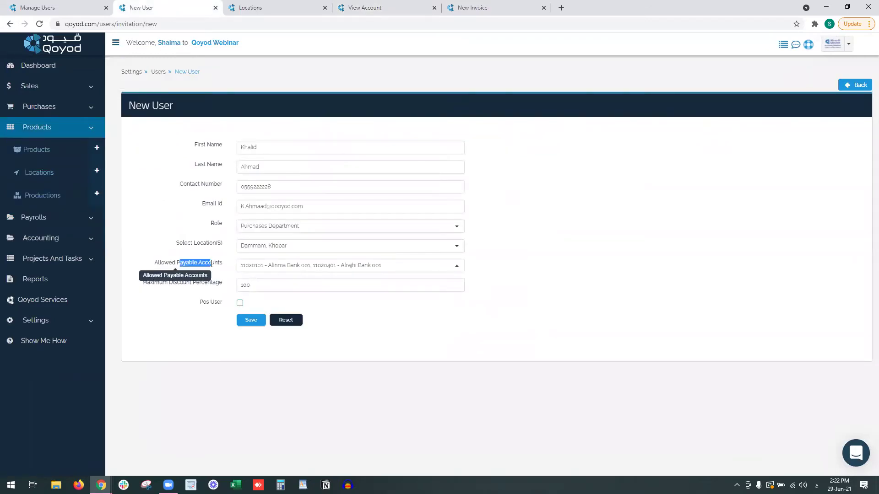
{"action": "left_click", "coordinate": [195, 289]}
{"action": "left_click_drag", "start_coordinate": [143, 283], "coordinate": [234, 289]}
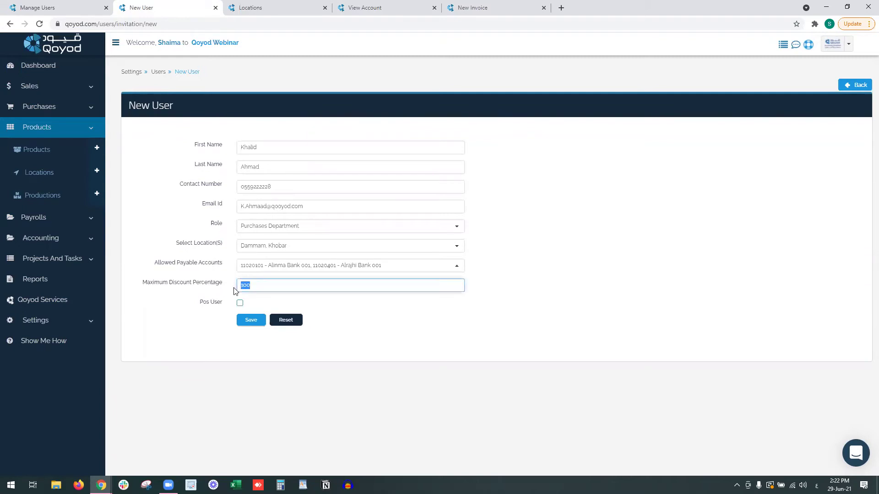
{"action": "type", "text": "20"}
{"action": "left_click", "coordinate": [249, 324]}
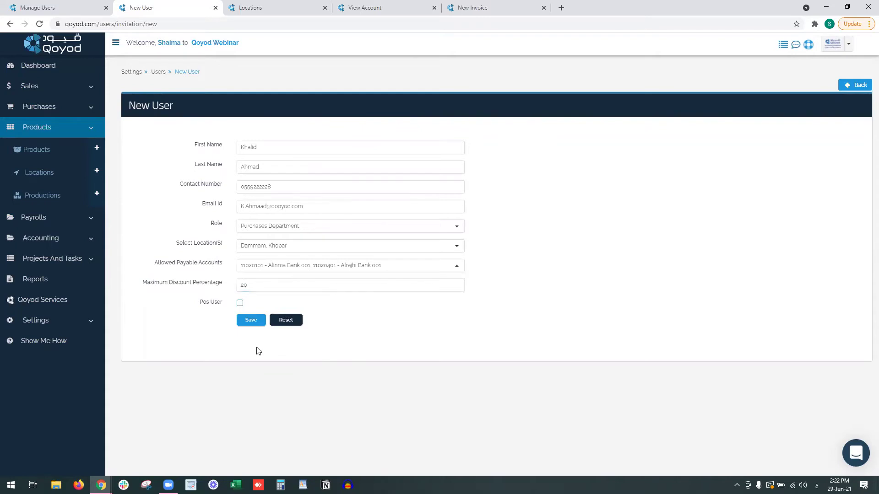
{"action": "left_click", "coordinate": [239, 304]}
Set the POS location to Dammam and the branch to الشاطئ مول.
{"action": "scroll", "coordinate": [247, 293], "scroll_direction": "down", "scroll_amount": 2}
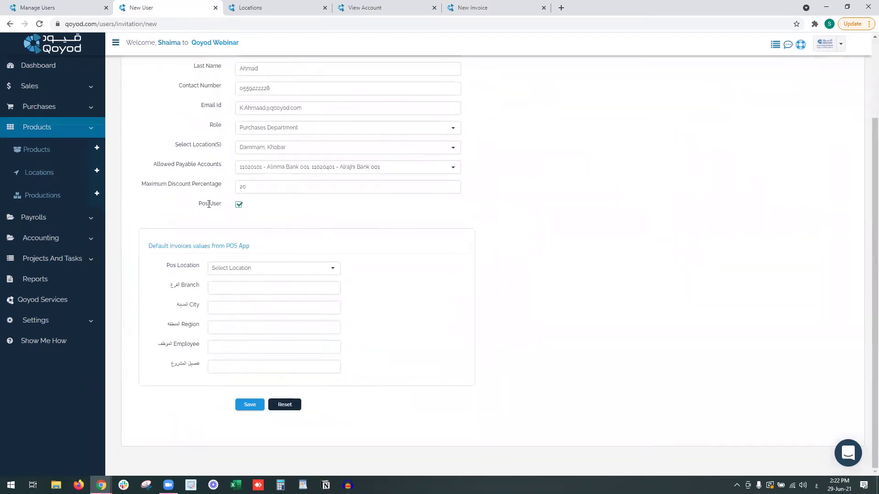
{"action": "left_click", "coordinate": [222, 273]}
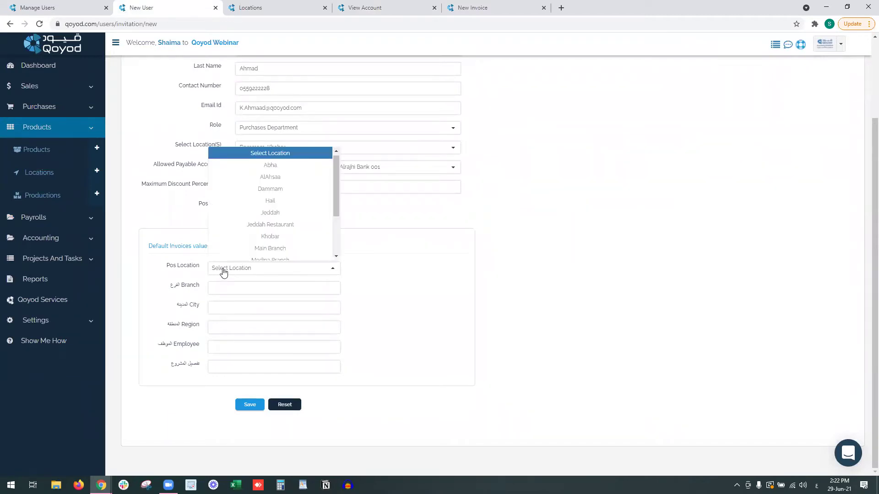
{"action": "left_click", "coordinate": [300, 192]}
{"action": "left_click", "coordinate": [241, 287]}
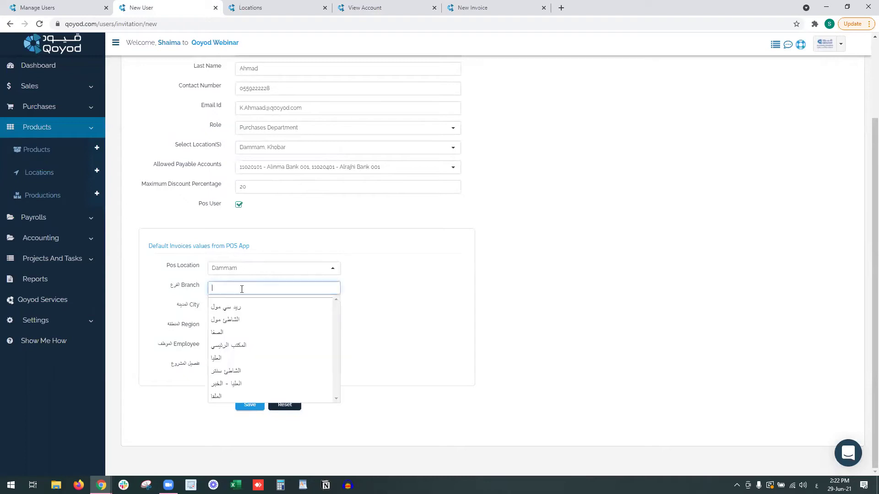
{"action": "left_click_drag", "start_coordinate": [177, 284], "coordinate": [212, 329]}
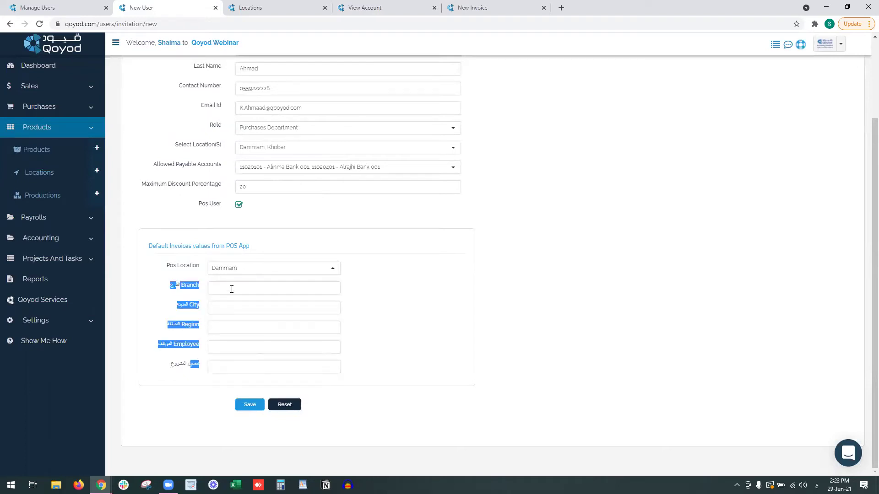
{"action": "left_click", "coordinate": [233, 285]}
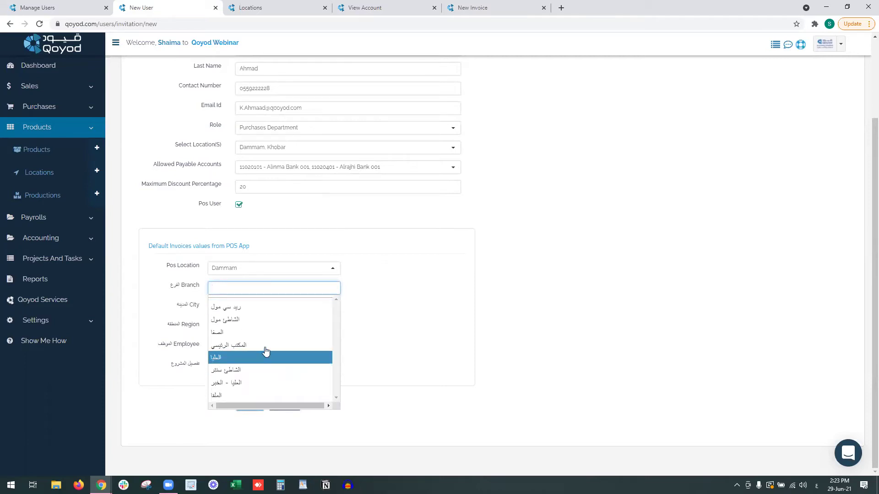
{"action": "left_click", "coordinate": [258, 319]}
Set the POS default city to الدمام and region to الشرقية.
{"action": "left_click", "coordinate": [246, 306]}
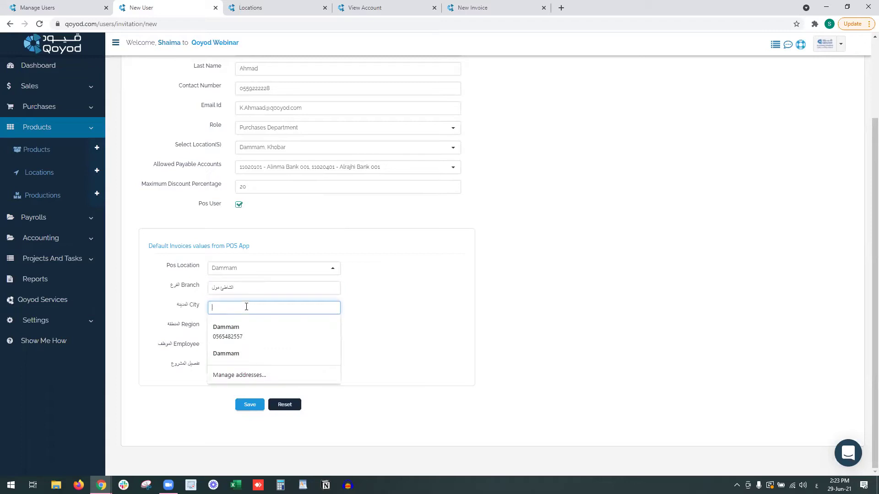
{"action": "left_click", "coordinate": [298, 354]}
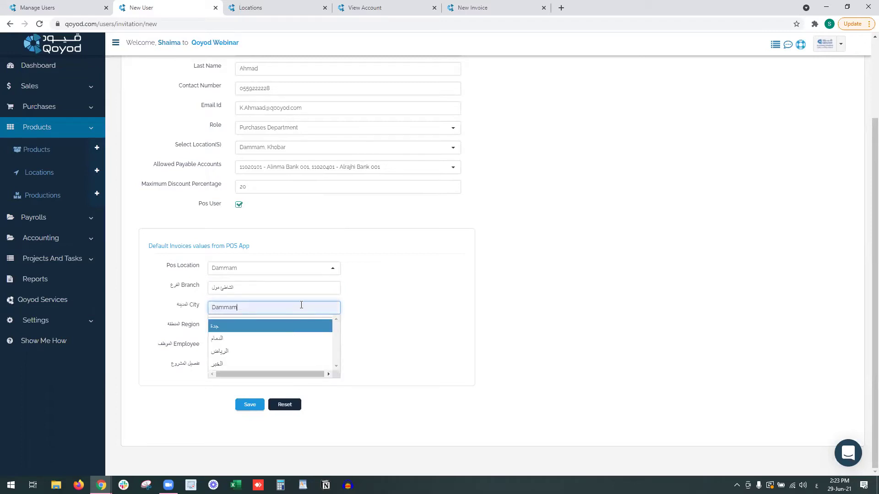
{"action": "left_click", "coordinate": [298, 311]}
{"action": "double_click", "coordinate": [298, 311]}
{"action": "key", "text": "BackSpace"}
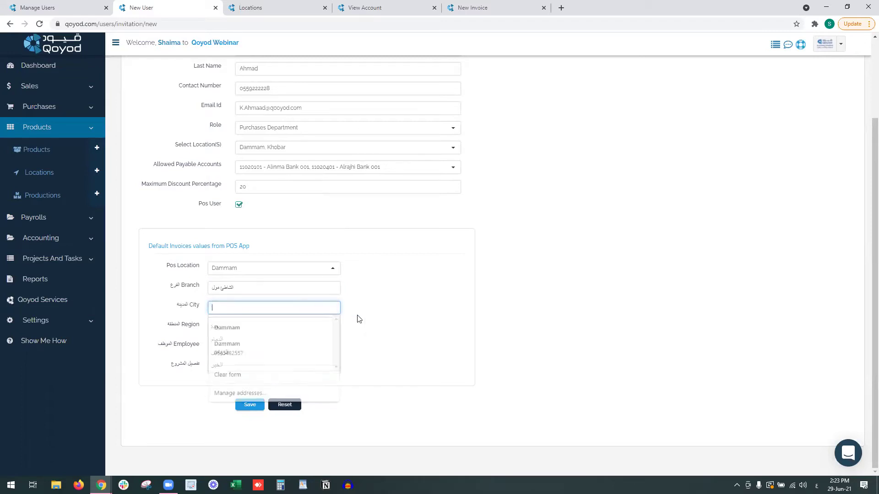
{"action": "left_click", "coordinate": [298, 340]}
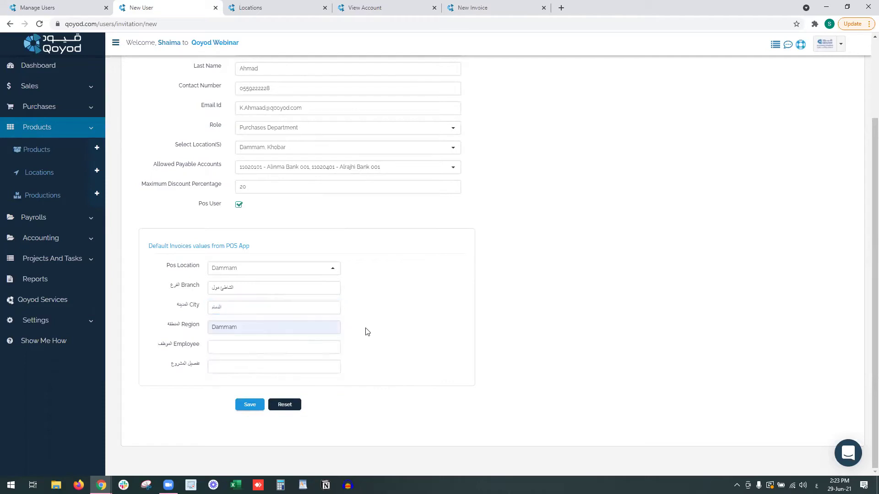
{"action": "left_click", "coordinate": [294, 332]}
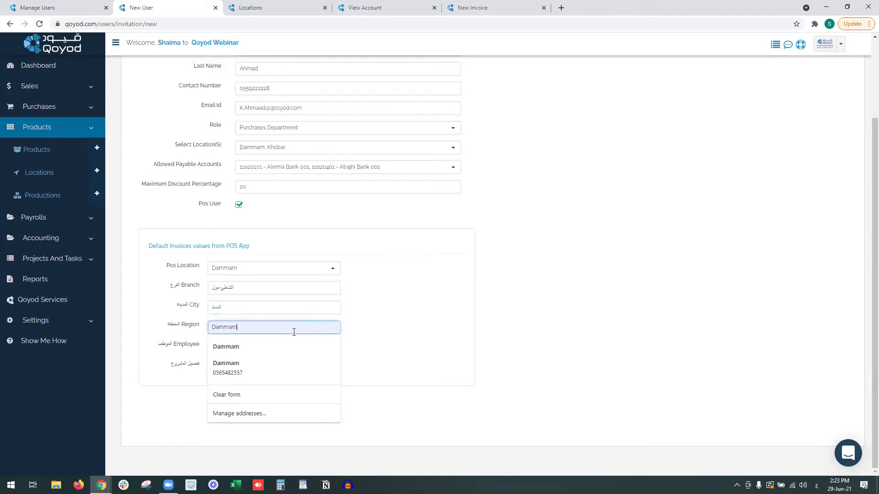
{"action": "double_click", "coordinate": [293, 333]}
{"action": "key", "text": "BackSpace"}
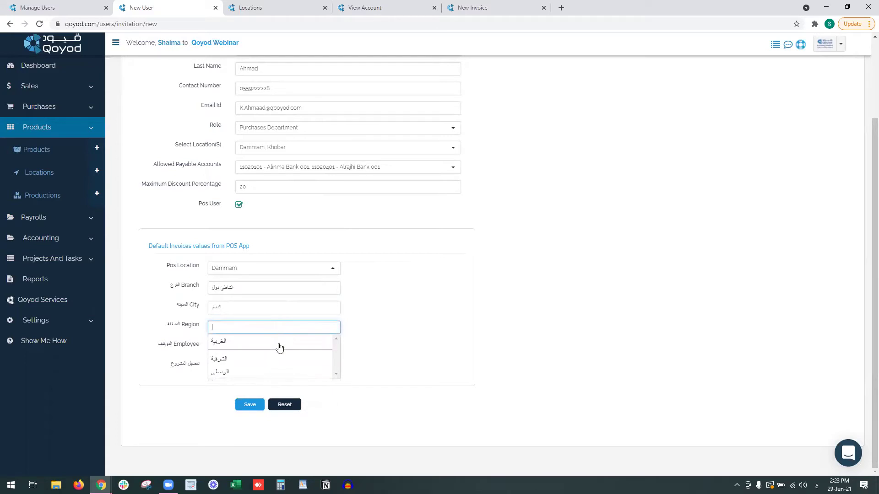
{"action": "left_click", "coordinate": [285, 359]}
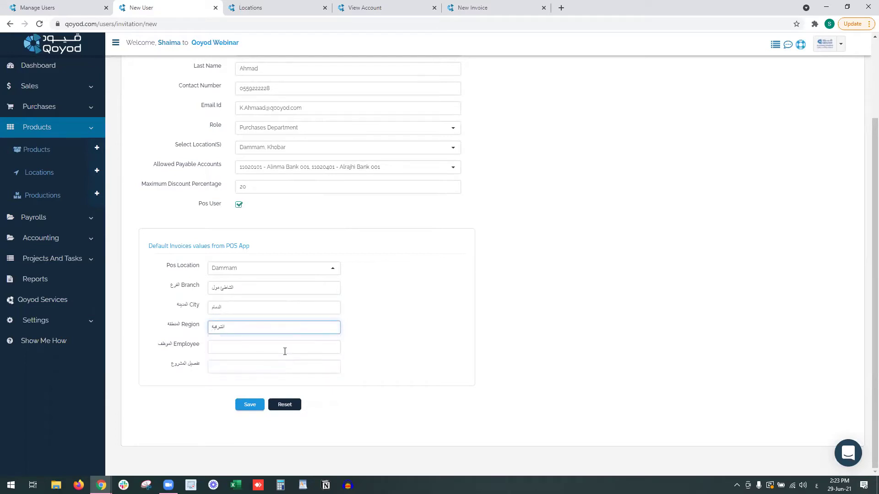
Enter the employee's name in Arabic for the POS defaults.
{"action": "left_click", "coordinate": [285, 351]}
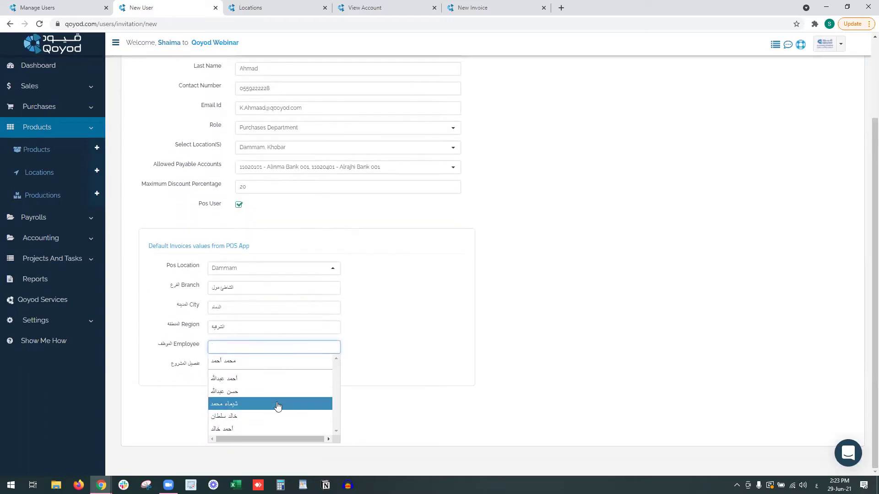
{"action": "key", "text": "alt+shift"}
{"action": "type", "text": "o"}
{"action": "key", "text": "BackSpace"}
{"action": "key", "text": "alt+shift"}
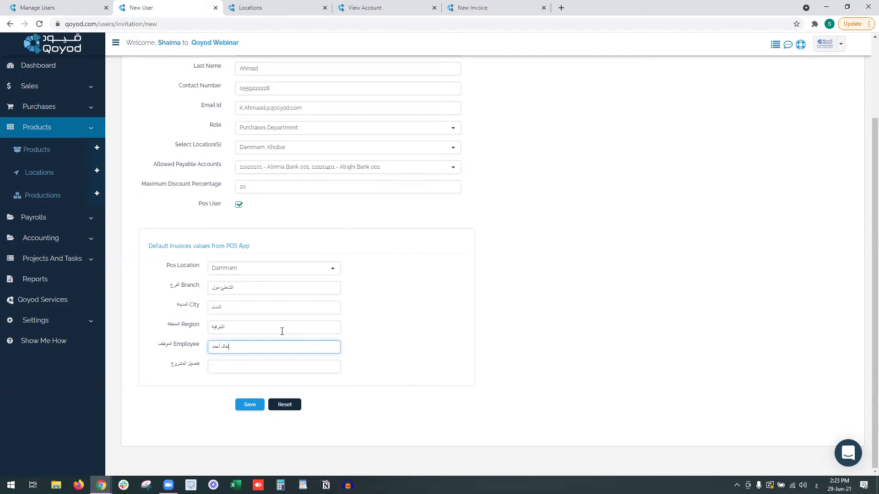
{"action": "left_click", "coordinate": [243, 366]}
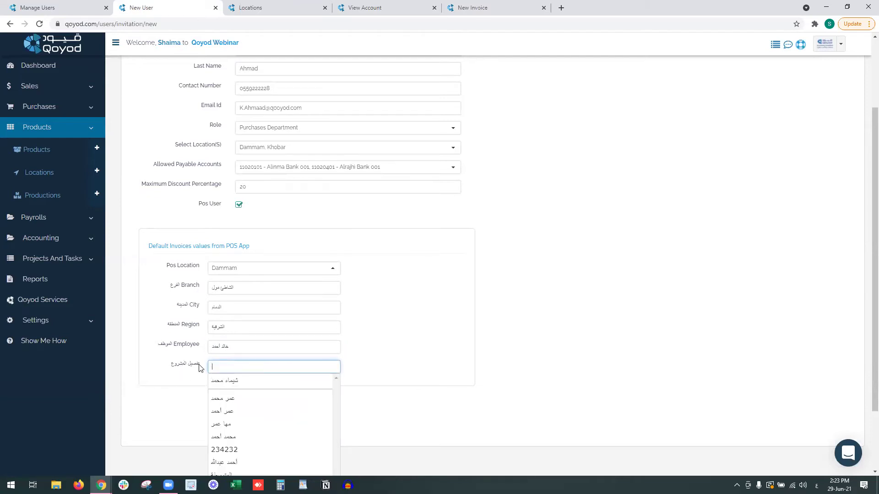
{"action": "scroll", "coordinate": [410, 327], "scroll_direction": "down", "scroll_amount": 2}
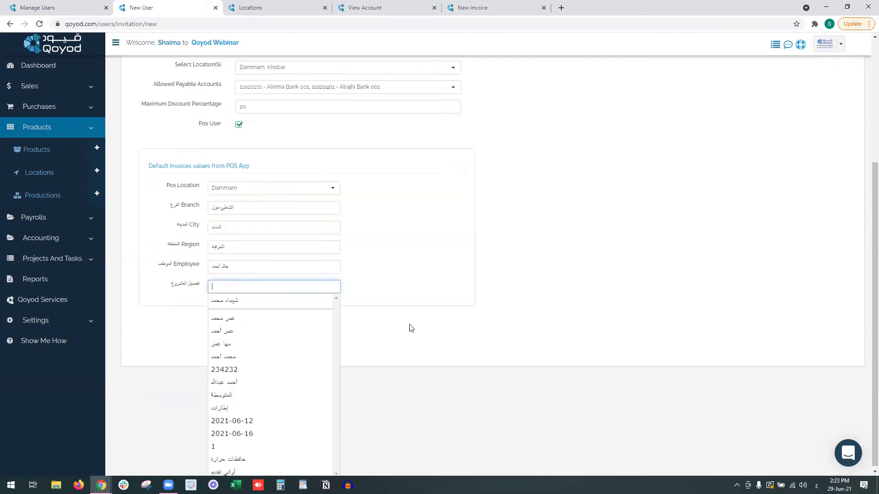
{"action": "left_click", "coordinate": [468, 293]}
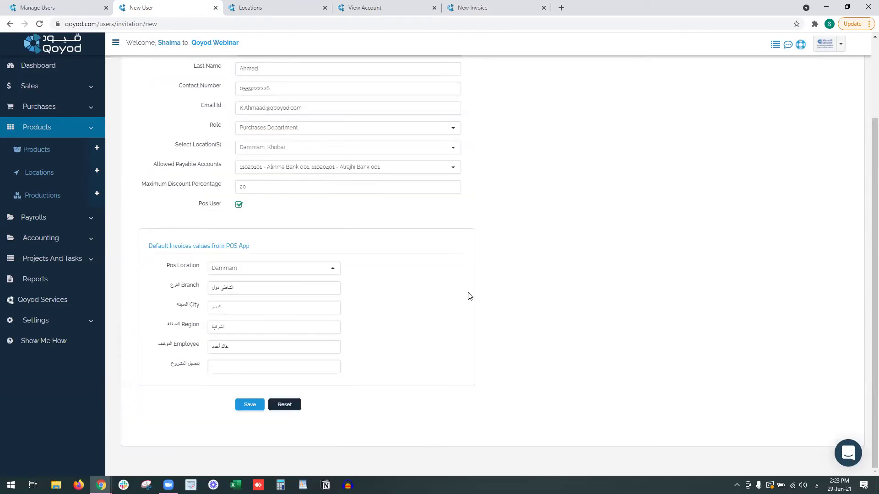
Save the new user, then open Edit Profile in a new tab.
{"action": "left_click", "coordinate": [255, 409]}
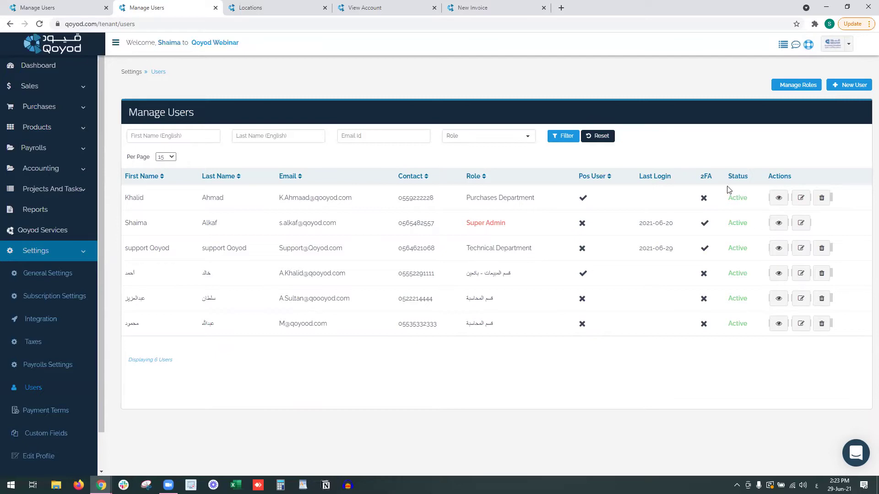
{"action": "double_click", "coordinate": [705, 177]}
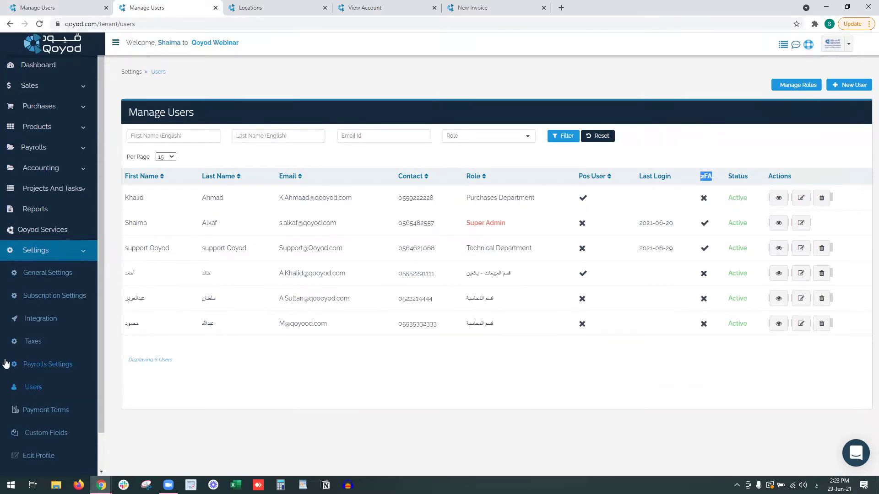
{"action": "scroll", "coordinate": [55, 435], "scroll_direction": "down", "scroll_amount": 1}
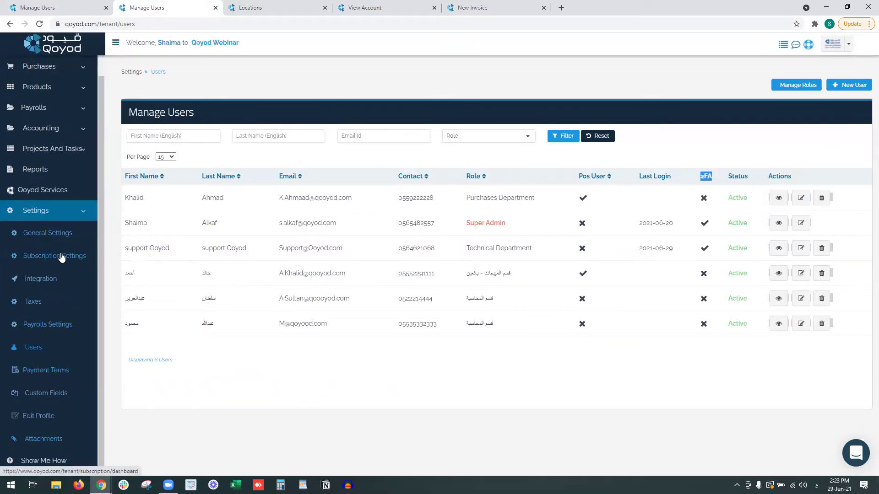
{"action": "right_click", "coordinate": [51, 416]}
{"action": "left_click", "coordinate": [80, 329]}
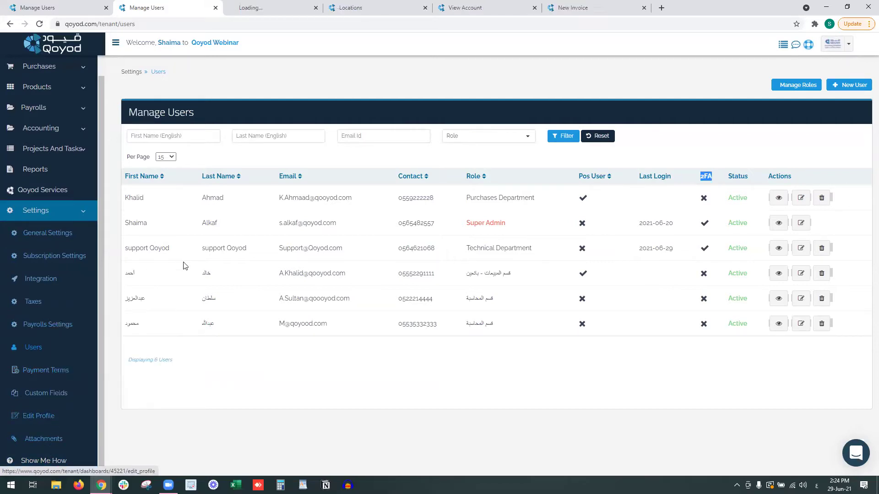
{"action": "left_click", "coordinate": [246, 5]}
{"action": "left_click_drag", "start_coordinate": [133, 253], "coordinate": [170, 254]}
{"action": "left_click_drag", "start_coordinate": [129, 342], "coordinate": [224, 341]}
{"action": "left_click", "coordinate": [225, 341]}
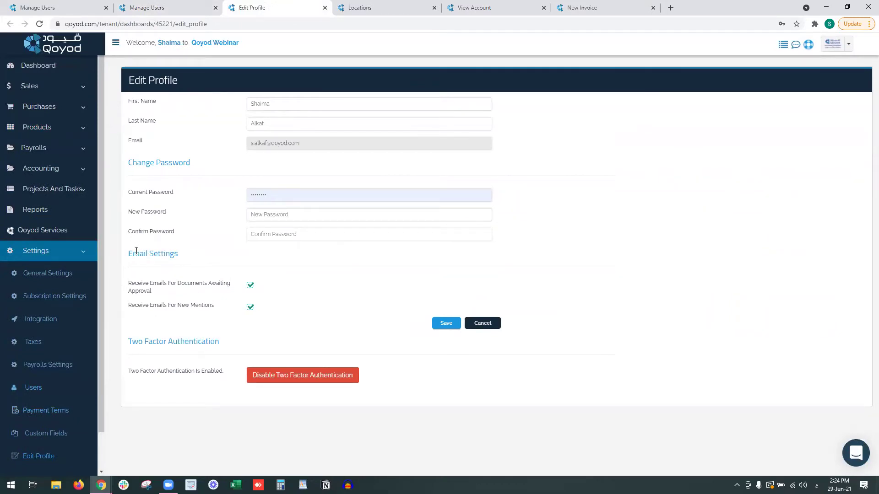
{"action": "left_click_drag", "start_coordinate": [133, 253], "coordinate": [171, 253]}
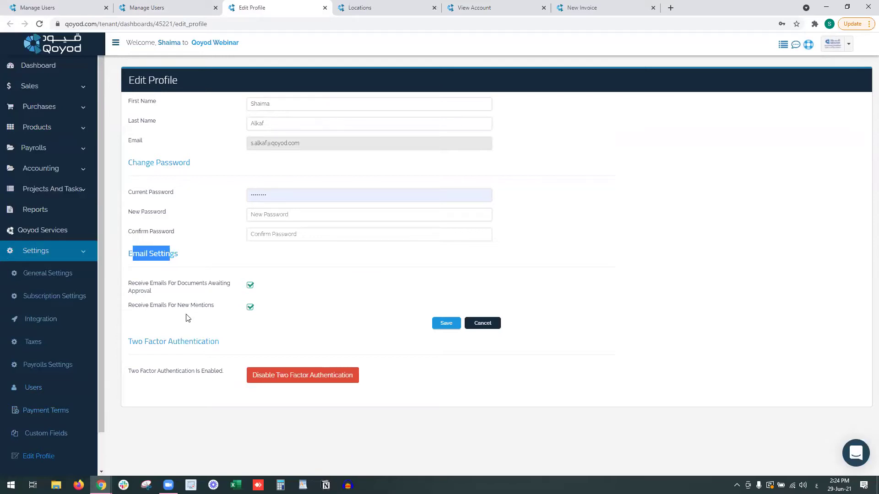
{"action": "double_click", "coordinate": [252, 310]}
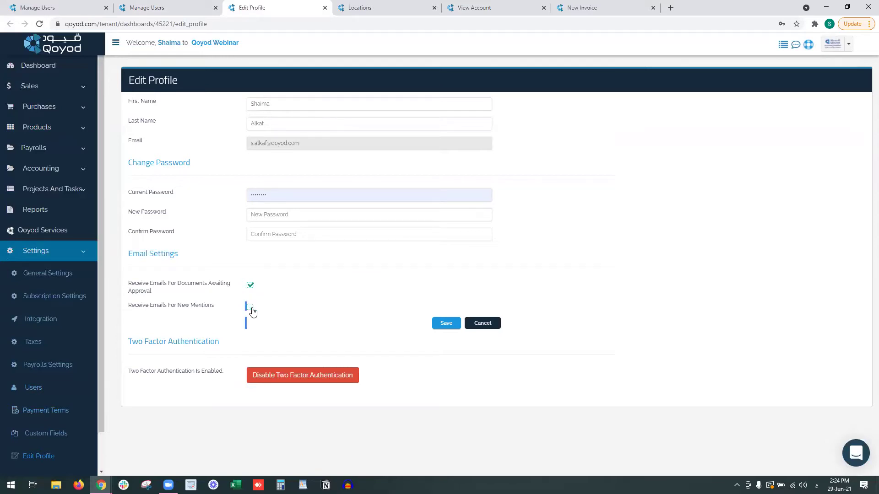
{"action": "left_click", "coordinate": [202, 337]}
{"action": "left_click_drag", "start_coordinate": [143, 343], "coordinate": [205, 344]}
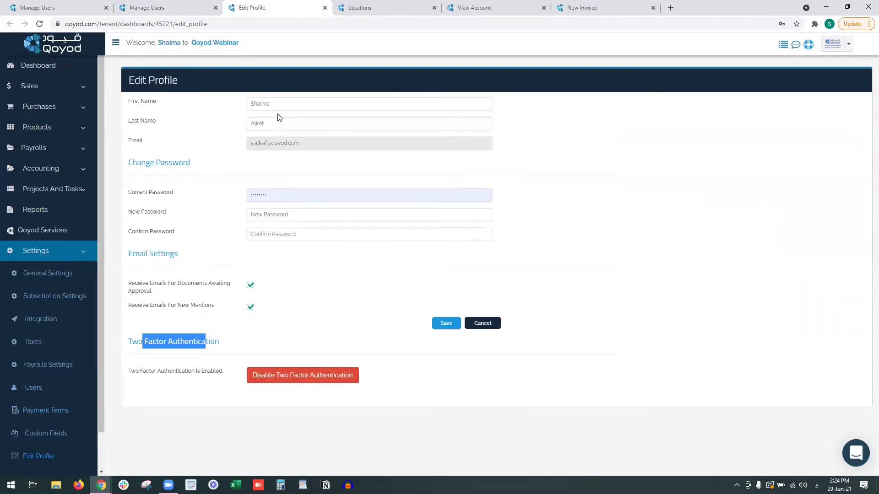
{"action": "left_click", "coordinate": [173, 6]}
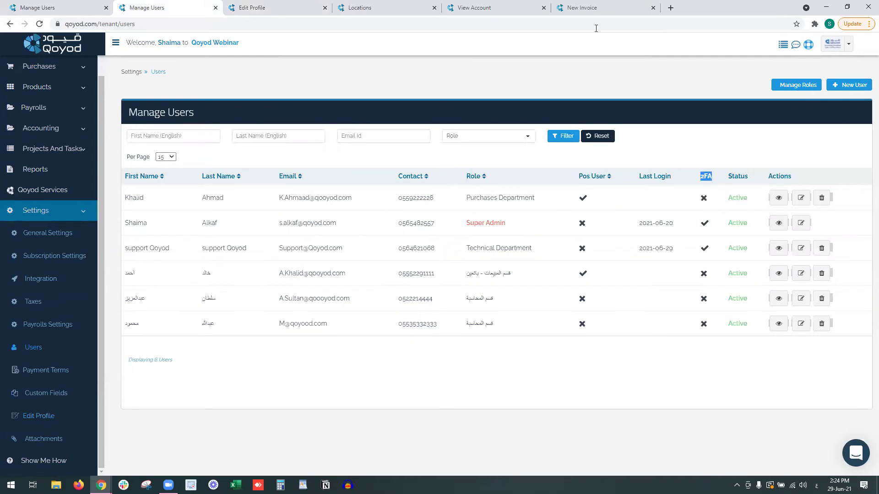
Open the Custom Fields page under Settings to define a module, field type and name.
{"action": "left_click", "coordinate": [523, 140]}
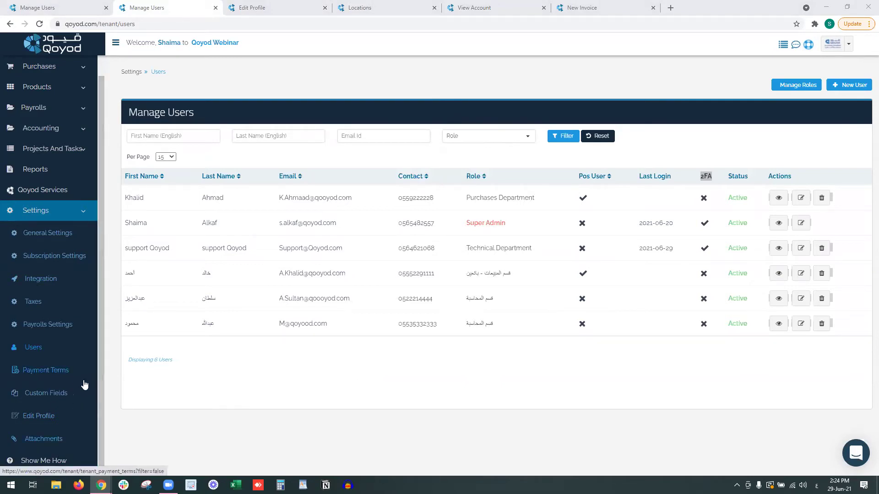
{"action": "left_click", "coordinate": [60, 395]}
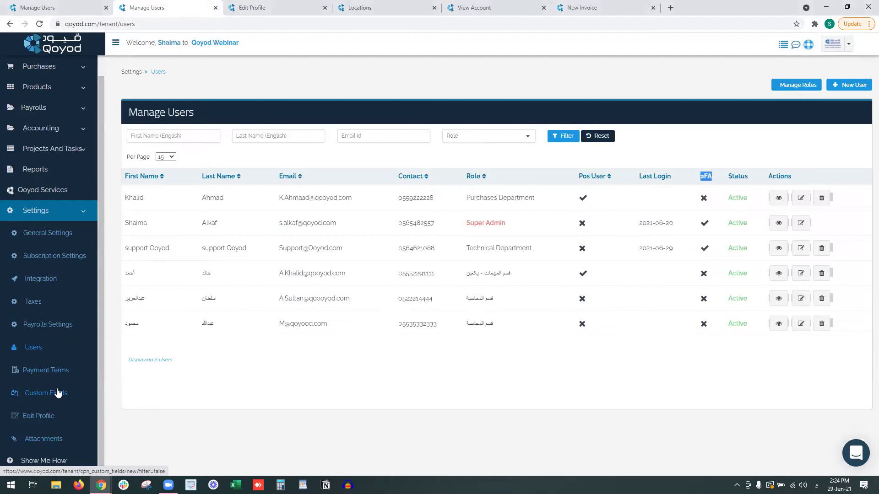
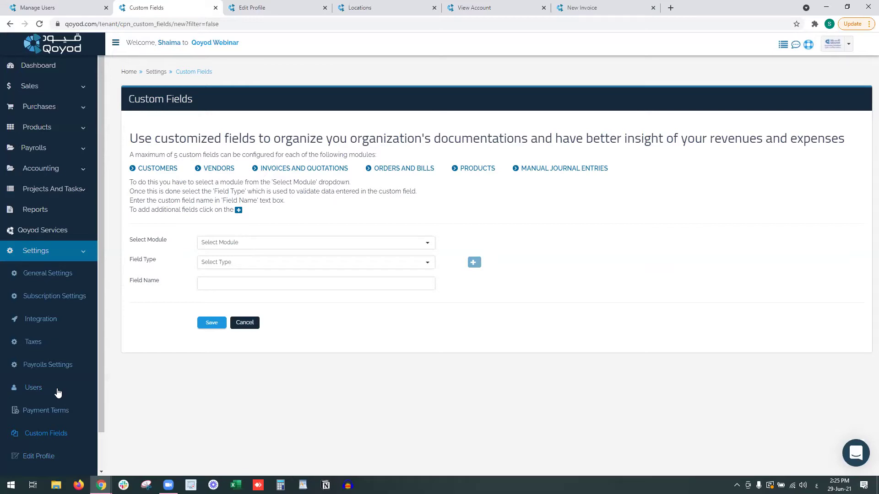
Choose Invoices And Quotations as the Custom Fields module.
{"action": "scroll", "coordinate": [57, 393], "scroll_direction": "down", "scroll_amount": 1}
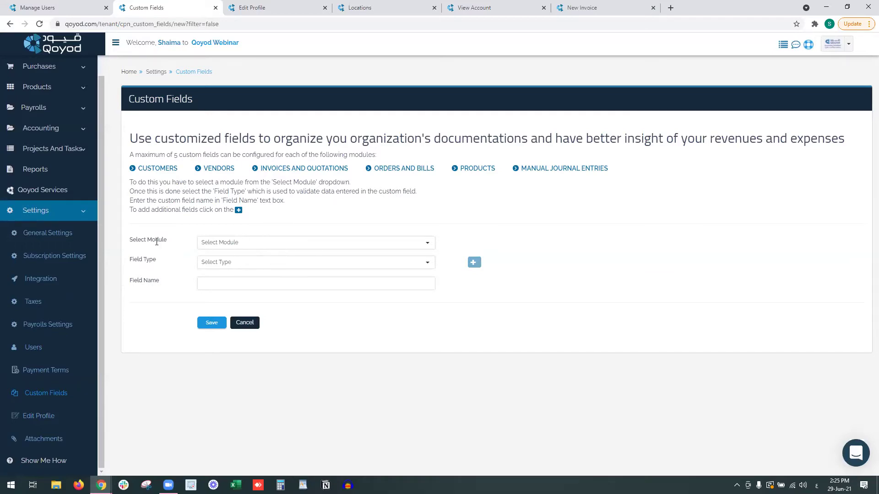
{"action": "left_click_drag", "start_coordinate": [132, 240], "coordinate": [202, 239]}
{"action": "left_click", "coordinate": [206, 244]}
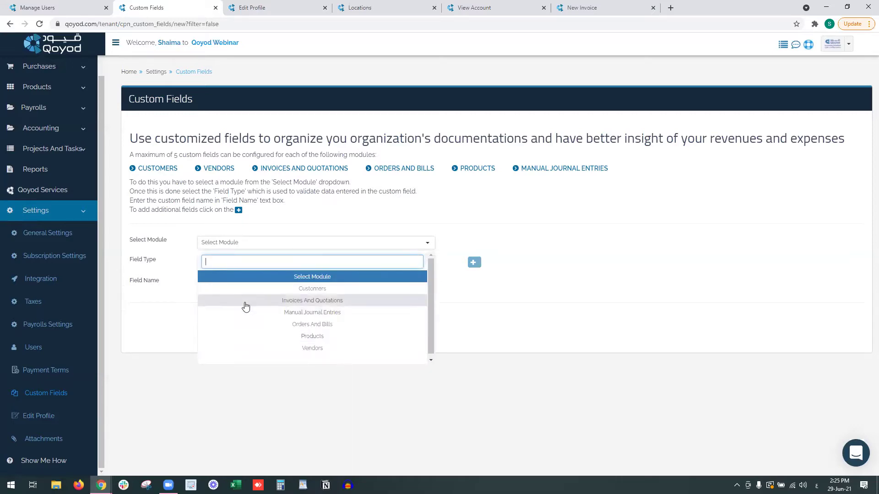
{"action": "left_click", "coordinate": [246, 306]}
{"action": "scroll", "coordinate": [231, 279], "scroll_direction": "down", "scroll_amount": 1}
Check the Branch, City, Region and Employee names, then append 'Project Deta' to the last field name.
{"action": "left_click", "coordinate": [224, 237]}
{"action": "triple_click", "coordinate": [225, 236]}
{"action": "triple_click", "coordinate": [222, 275]}
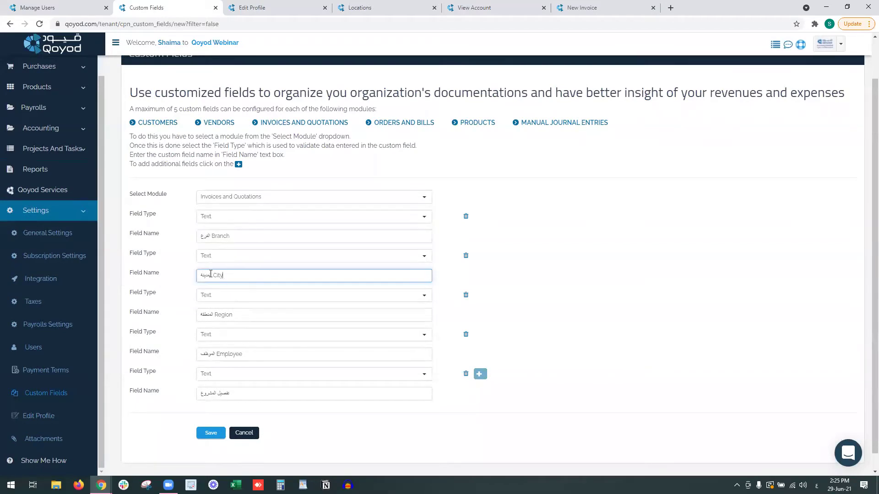
{"action": "triple_click", "coordinate": [225, 315]}
{"action": "triple_click", "coordinate": [239, 354]}
{"action": "left_click", "coordinate": [235, 397]}
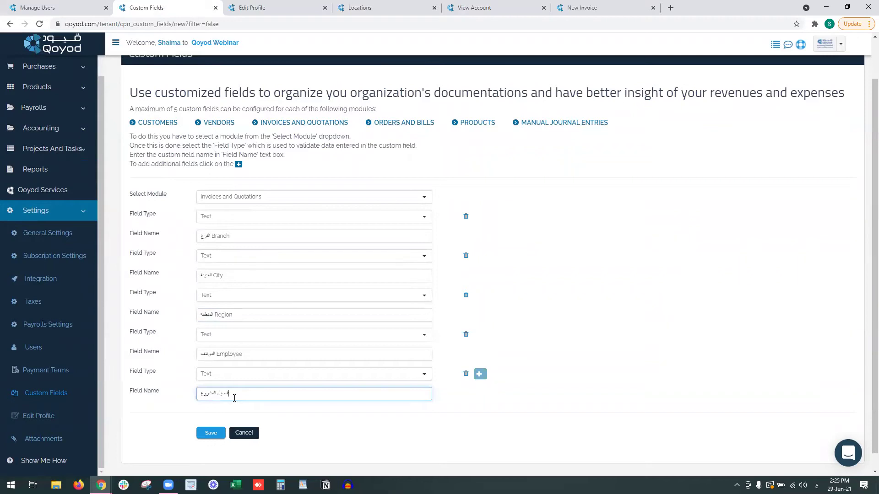
{"action": "type", "text": "Projec"}
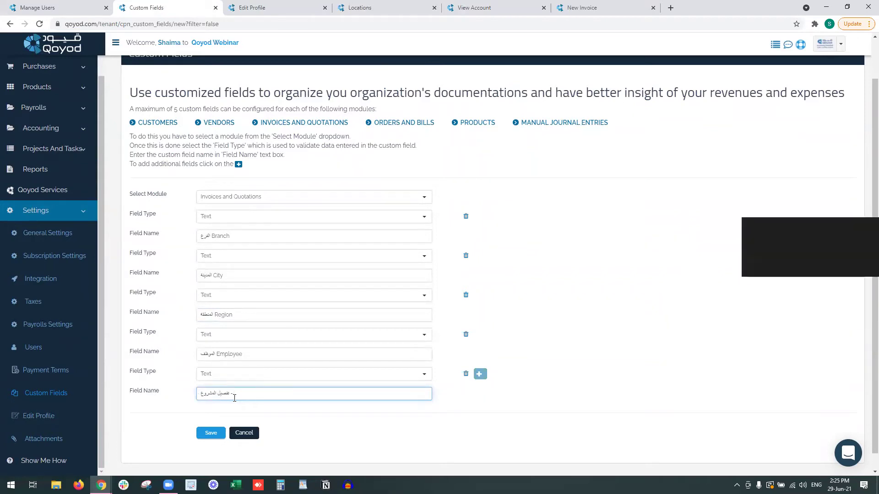
{"action": "type", "text": "t"}
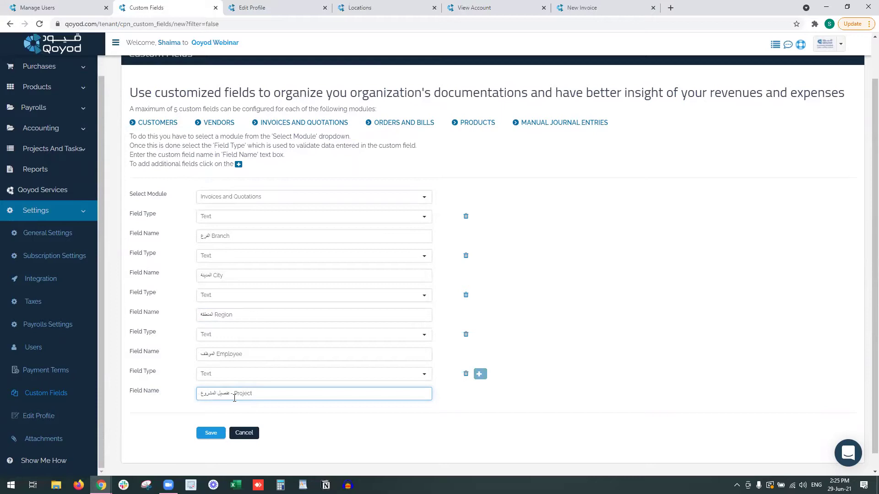
{"action": "type", "text": " Detail"}
In WordPad at font size 22, type 'Project & tasks' and 'Project: Almalqa Project - Electricity.'.
{"action": "left_click", "coordinate": [303, 485]}
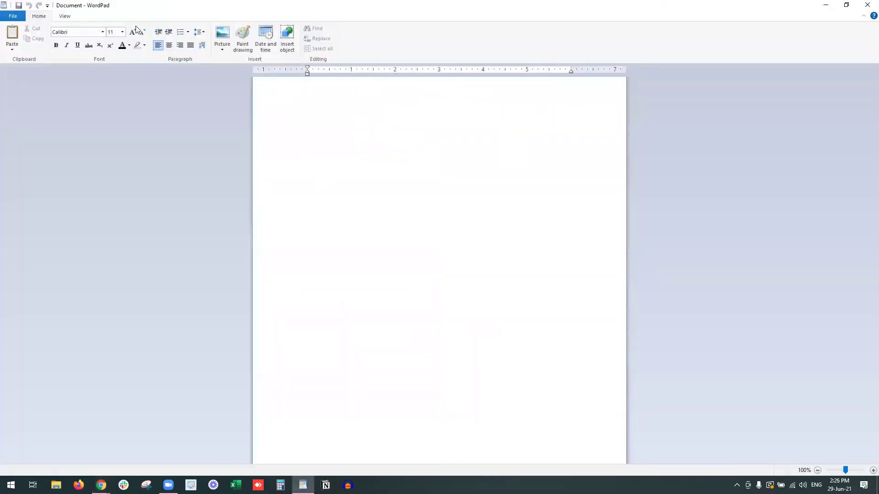
{"action": "double_click", "coordinate": [134, 33]}
{"action": "type", "text": "Project & tasks: "}
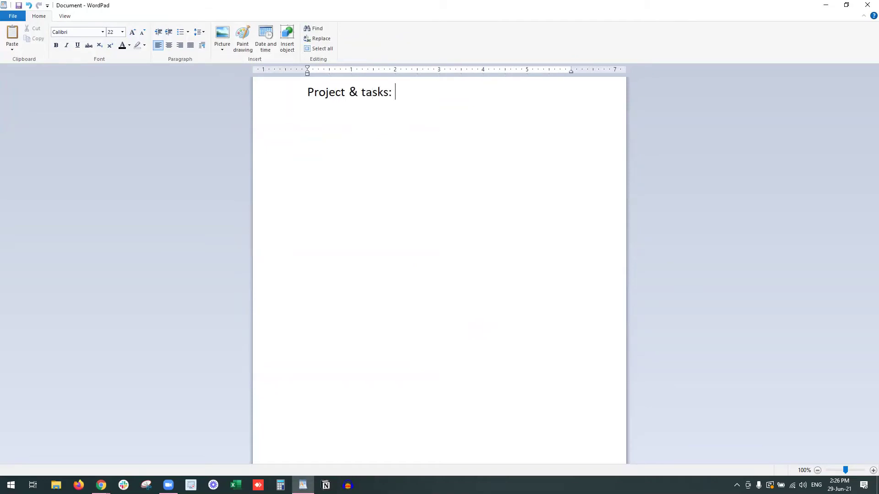
{"action": "type", "text": "Project: Almalw"}
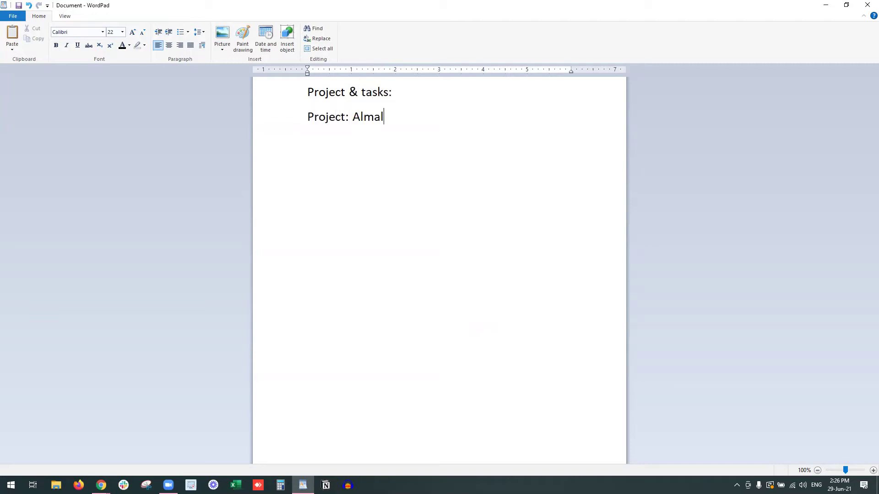
{"action": "key", "text": "BackSpace"}
{"action": "type", "text": "qa Project "}
{"action": "type", "text": "-"}
{"action": "type", "text": " Elect"}
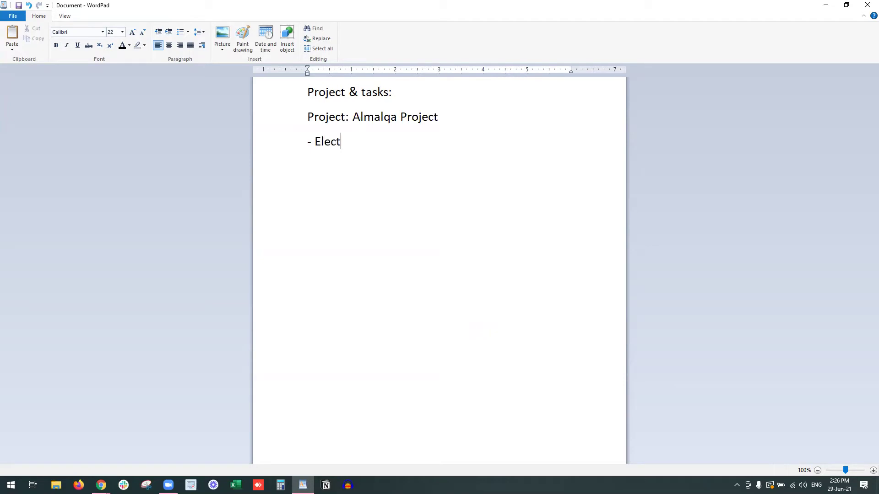
{"action": "type", "text": "ricity."}
Add dash-list lines for porcelain and 'Daily labors - sub-contractors'.
{"action": "key", "text": "Return"}
{"action": "type", "text": "- por"}
{"action": "key", "text": "BackSpace"}
{"action": "type", "text": "or"}
{"action": "key", "text": "BackSpace"}
{"action": "type", "text": "rcel"}
{"action": "key", "text": "BackSpace"}
{"action": "type", "text": "lain"}
{"action": "key", "text": "Return"}
{"action": "type", "text": "- "}
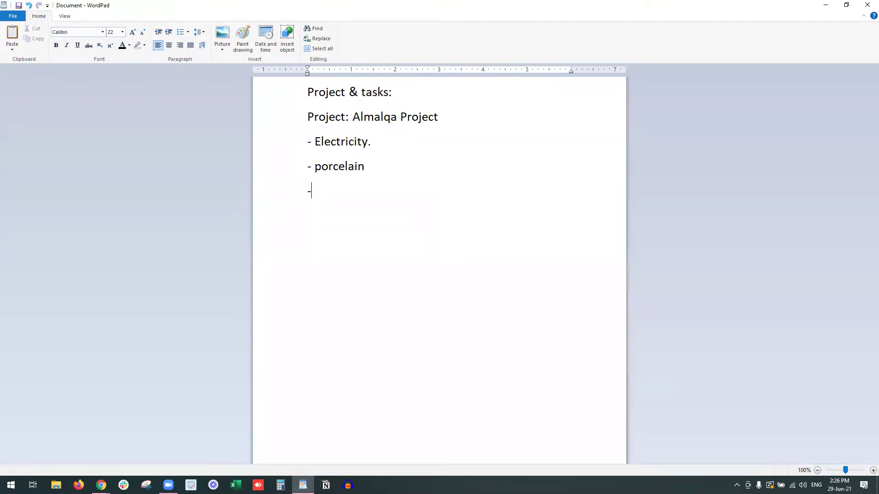
{"action": "type", "text": "labor"}
{"action": "type", "text": " s"}
{"action": "key", "text": "BackSpace"}
{"action": "key", "text": "BackSpace"}
{"action": "key", "text": "BackSpace"}
{"action": "key", "text": "BackSpace"}
{"action": "key", "text": "BackSpace"}
{"action": "key", "text": "BackSpace"}
{"action": "key", "text": "BackSpace"}
{"action": "type", "text": "Daily labors - sub"}
{"action": "key", "text": "BackSpace"}
{"action": "type", "text": "ub c"}
{"action": "key", "text": "BackSpace"}
{"action": "key", "text": "BackSpace"}
{"action": "type", "text": "-contract"}
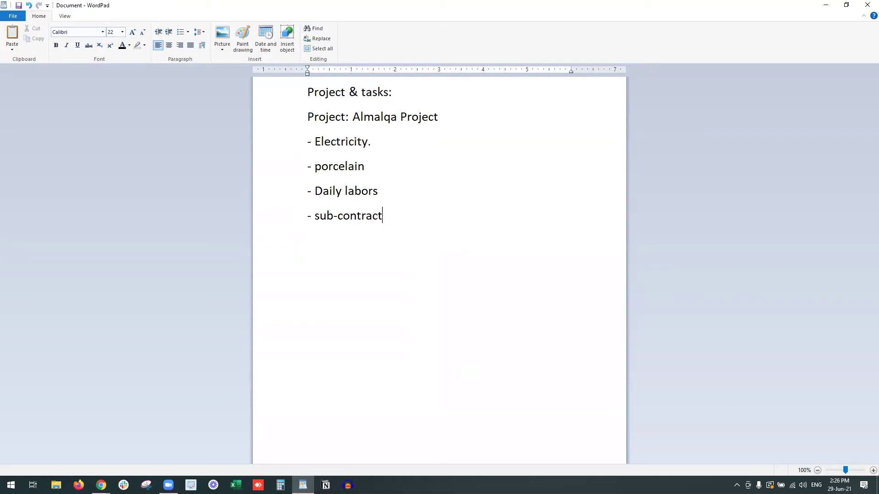
{"action": "type", "text": "ors"}
Add a 'Projects Details' line under Almalqa Project and select it.
{"action": "key", "text": "Return"}
{"action": "key", "text": "Return"}
{"action": "type", "text": "P"}
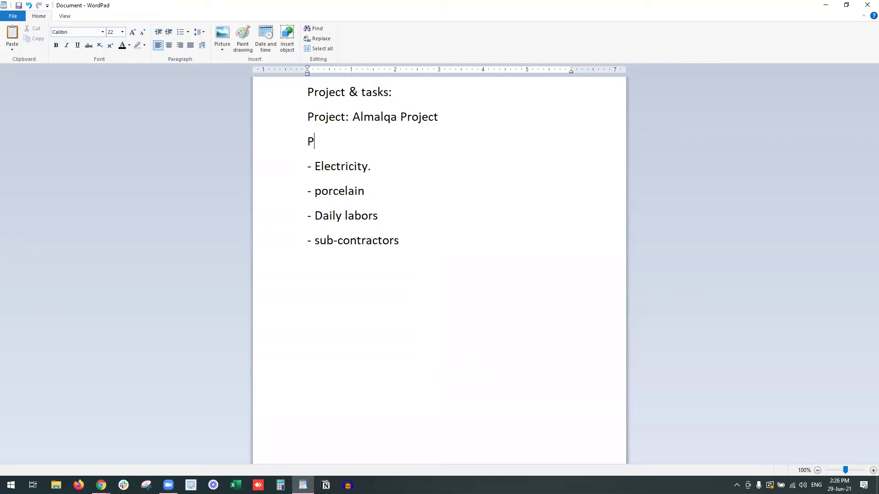
{"action": "type", "text": "rojects Details"}
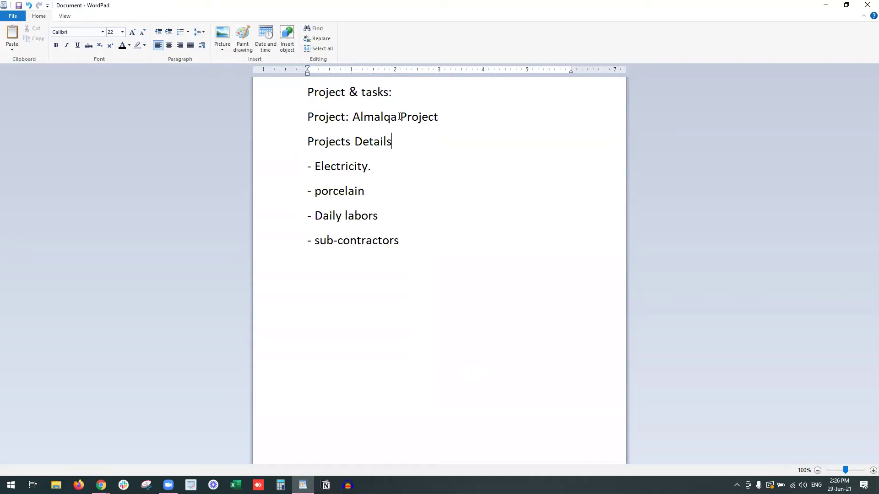
{"action": "left_click", "coordinate": [375, 169]}
{"action": "left_click_drag", "start_coordinate": [393, 142], "coordinate": [324, 148]}
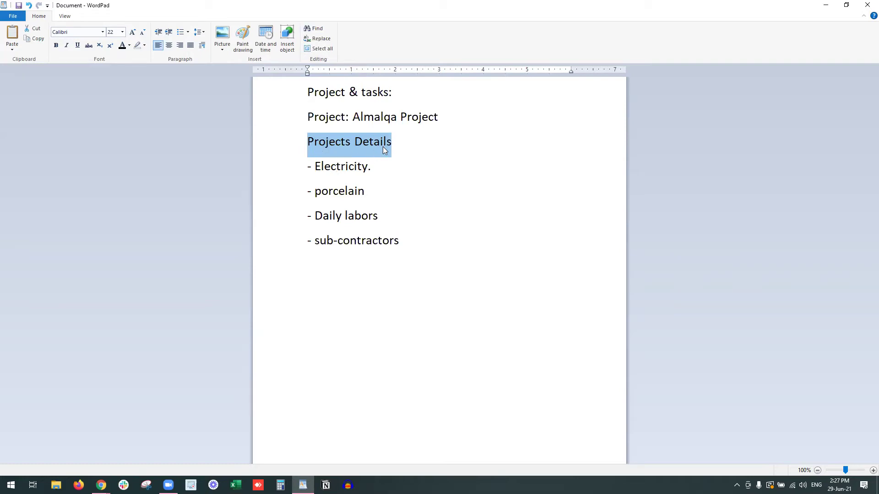
{"action": "key", "text": "alt+Tab"}
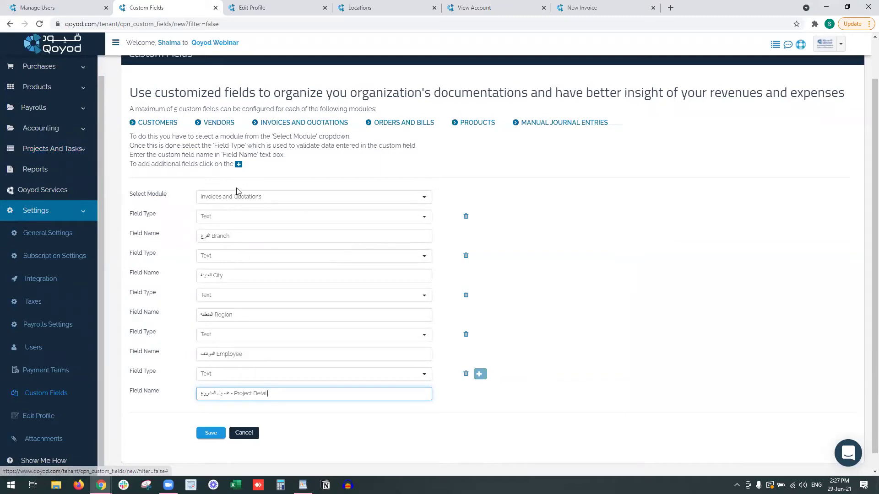
Complete the last field name as '- Project Details' and save the Invoices and Quotations fields.
{"action": "scroll", "coordinate": [229, 173], "scroll_direction": "up", "scroll_amount": 1}
{"action": "scroll", "coordinate": [211, 119], "scroll_direction": "down", "scroll_amount": 1}
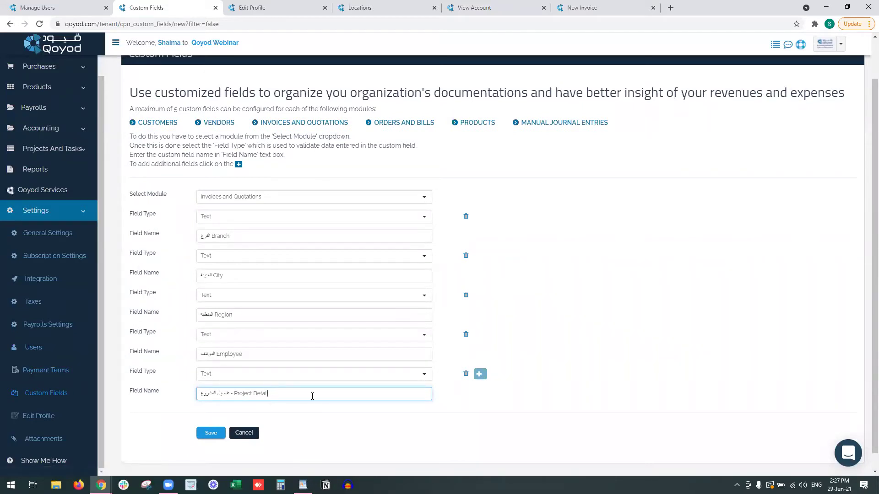
{"action": "type", "text": "s"}
{"action": "left_click", "coordinate": [221, 432]}
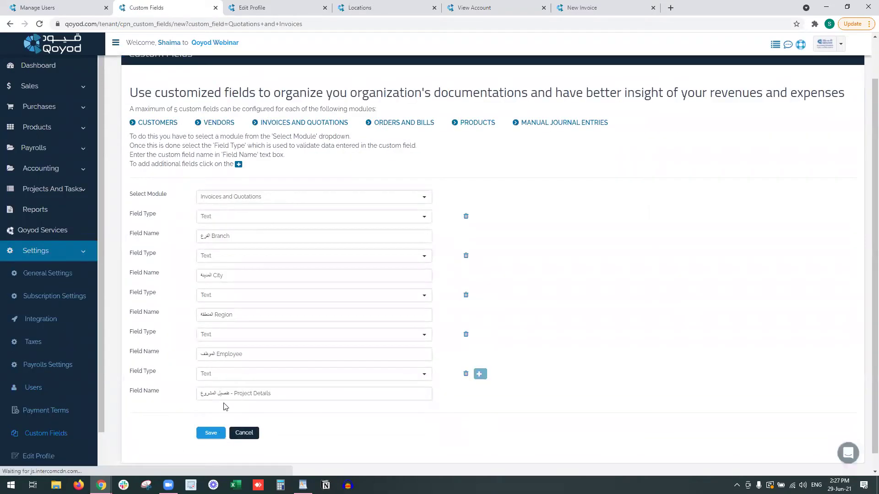
In the Edit Profile tab, open the Sales > Invoices list.
{"action": "left_click", "coordinate": [274, 8]}
{"action": "left_click", "coordinate": [53, 87]}
{"action": "left_click", "coordinate": [60, 154]}
Start a new invoice and link it to project PRJ-22 under Additional Information.
{"action": "scroll", "coordinate": [304, 180], "scroll_direction": "down", "scroll_amount": 5}
{"action": "scroll", "coordinate": [704, 62], "scroll_direction": "up", "scroll_amount": 1}
{"action": "scroll", "coordinate": [704, 62], "scroll_direction": "up", "scroll_amount": 4}
{"action": "left_click", "coordinate": [721, 86]}
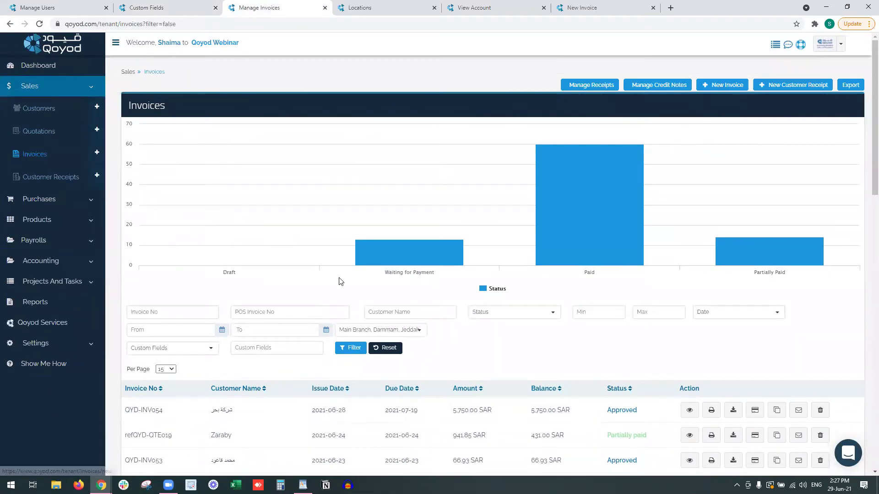
{"action": "scroll", "coordinate": [224, 311], "scroll_direction": "down", "scroll_amount": 4}
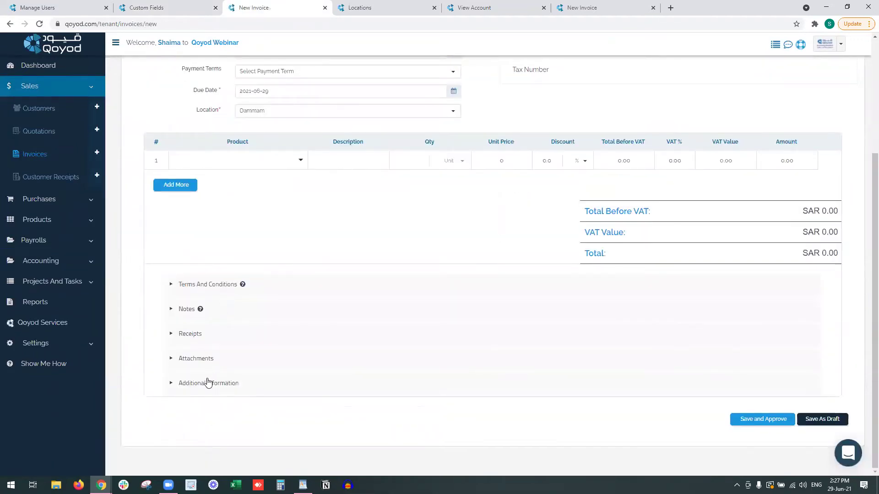
{"action": "left_click", "coordinate": [209, 380]}
{"action": "scroll", "coordinate": [208, 382], "scroll_direction": "down", "scroll_amount": 3}
{"action": "left_click", "coordinate": [343, 312]}
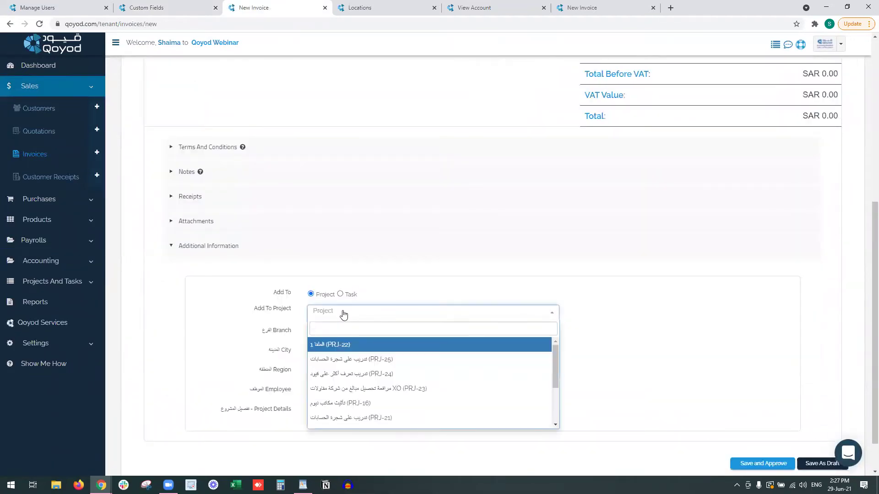
{"action": "left_click", "coordinate": [363, 347]}
Enter 'Elecric' in the invoice's Project Details field, leaving Branch and City empty.
{"action": "left_click", "coordinate": [327, 332]}
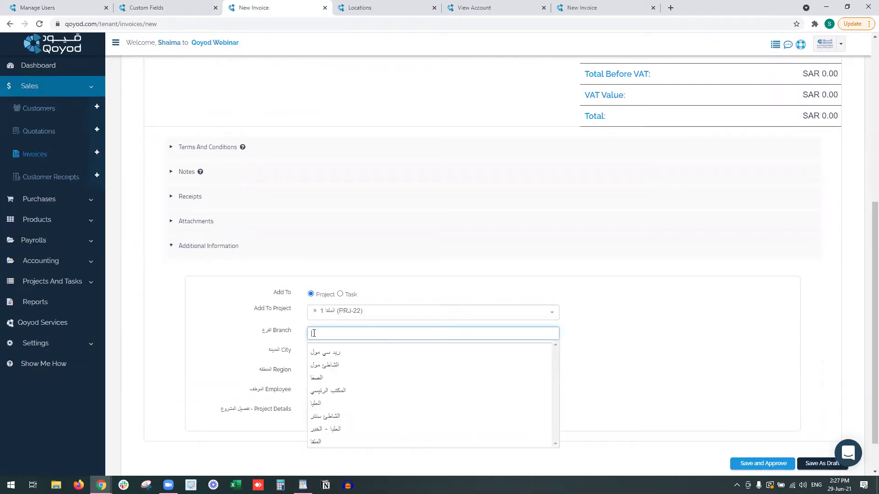
{"action": "left_click", "coordinate": [274, 342]}
{"action": "left_click", "coordinate": [331, 349]}
{"action": "left_click", "coordinate": [274, 353]}
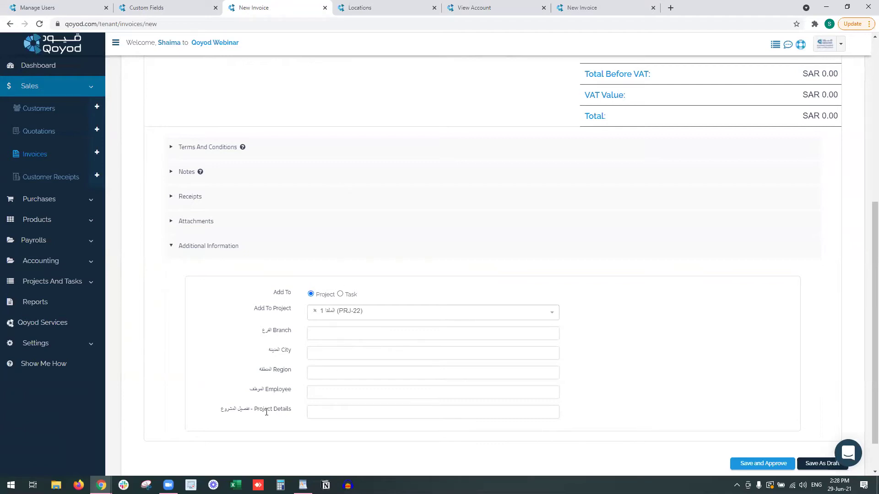
{"action": "left_click", "coordinate": [329, 411]}
{"action": "type", "text": "Elecricty"}
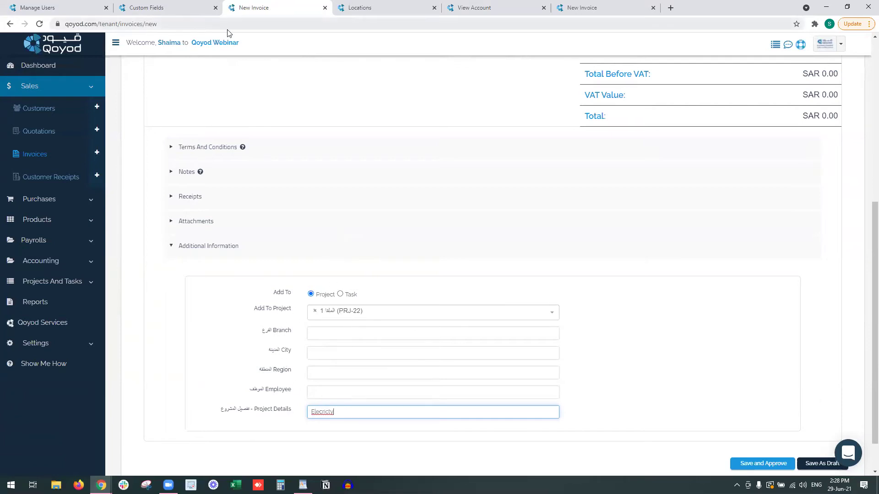
{"action": "left_click", "coordinate": [192, 8]}
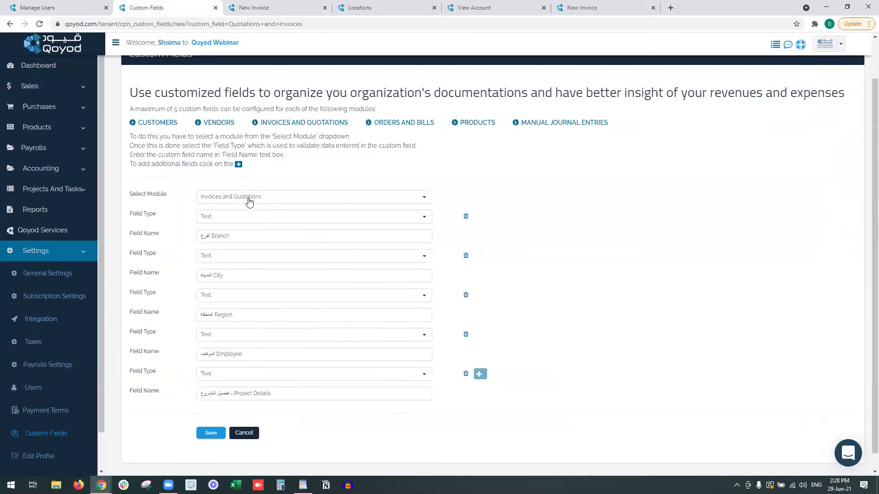
Load the Customers module, append 'Client reference no' to its third field name, and save.
{"action": "left_click", "coordinate": [249, 198]}
{"action": "left_click", "coordinate": [244, 244]}
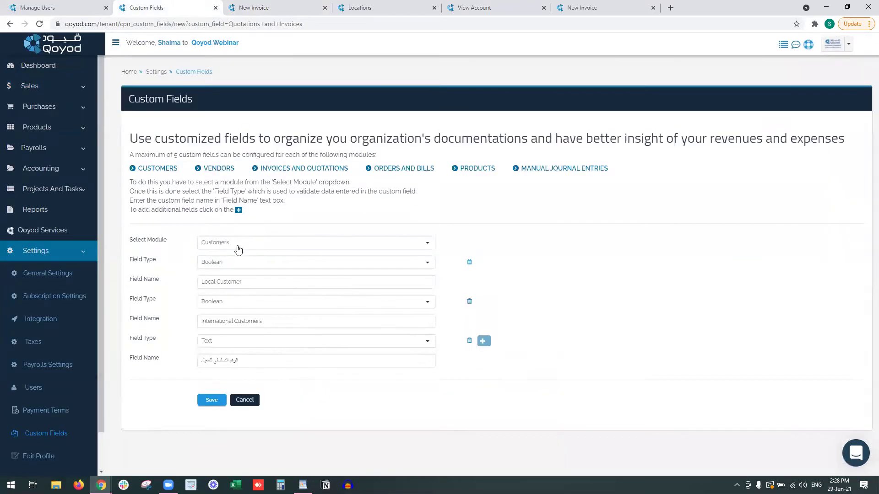
{"action": "triple_click", "coordinate": [246, 281]}
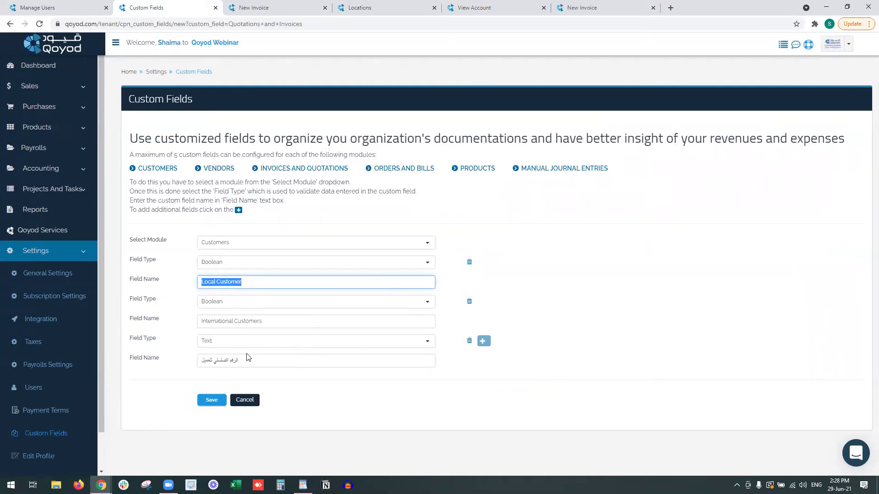
{"action": "left_click", "coordinate": [255, 361]}
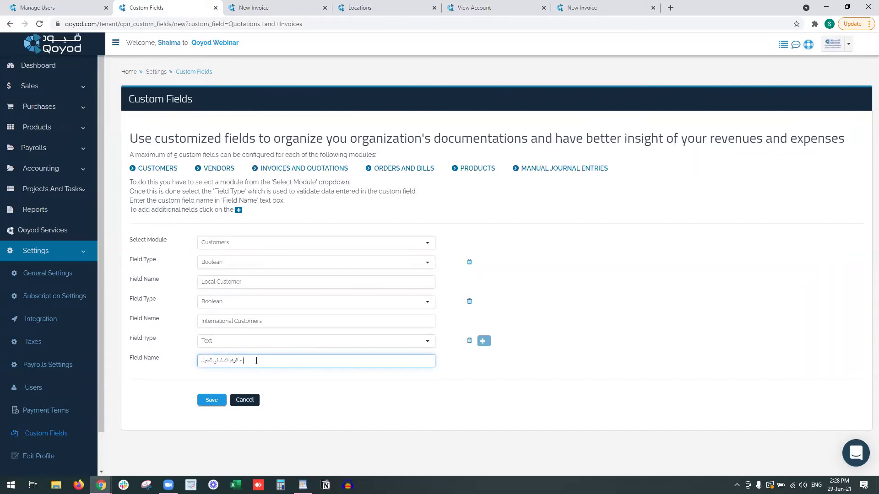
{"action": "type", "text": "Clien"}
{"action": "type", "text": "t refere"}
{"action": "type", "text": "cnce"}
{"action": "type", "text": "b"}
{"action": "type", "text": "no"}
{"action": "type", "text": "no"}
{"action": "left_click", "coordinate": [212, 401]}
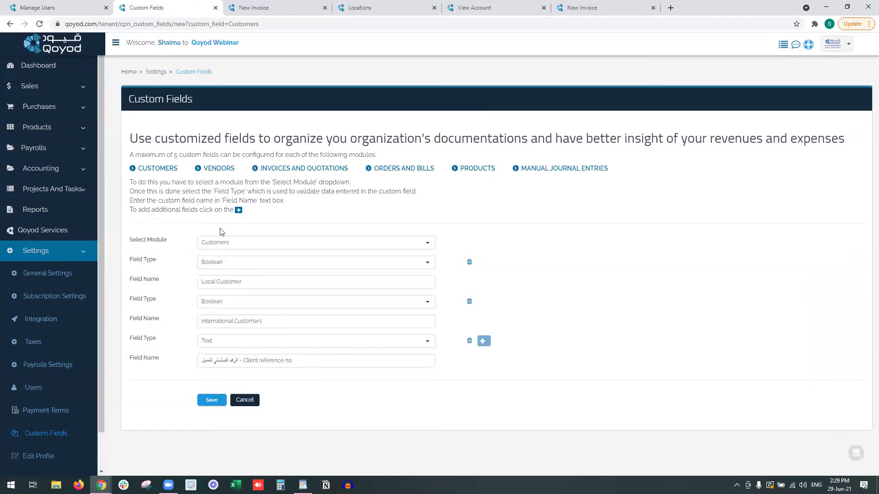
For Products, append '- Location of Project' and 'Type' to the first two field names and save.
{"action": "left_click", "coordinate": [230, 244]}
{"action": "left_click", "coordinate": [264, 338]}
{"action": "left_click", "coordinate": [263, 282]}
{"action": "type", "text": "- Location of"}
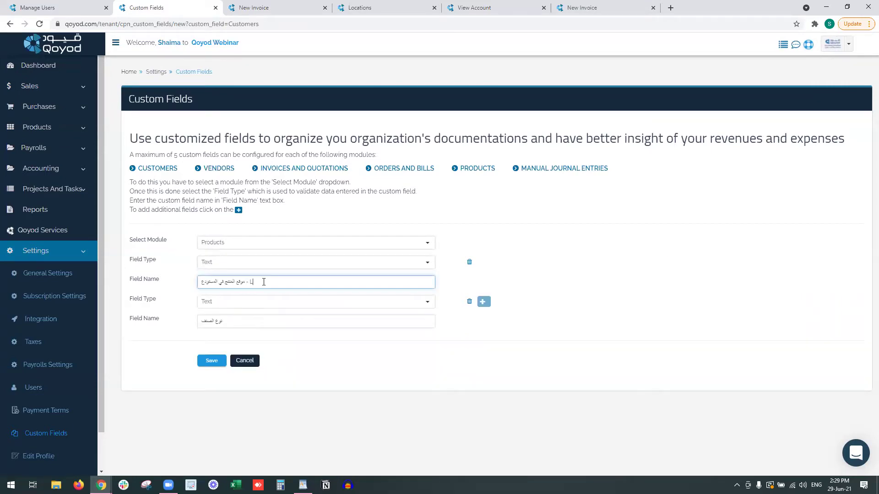
{"action": "type", "text": " Project"}
{"action": "left_click", "coordinate": [234, 324]}
{"action": "type", "text": "Type"}
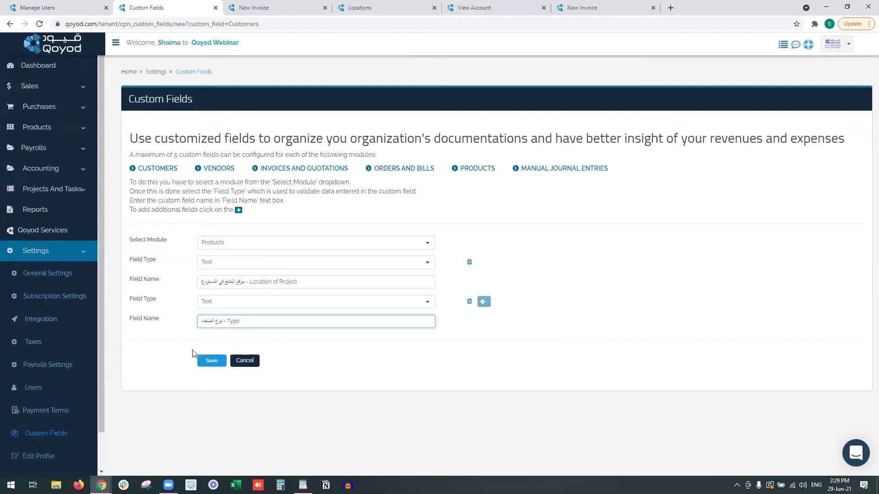
{"action": "left_click", "coordinate": [211, 361]}
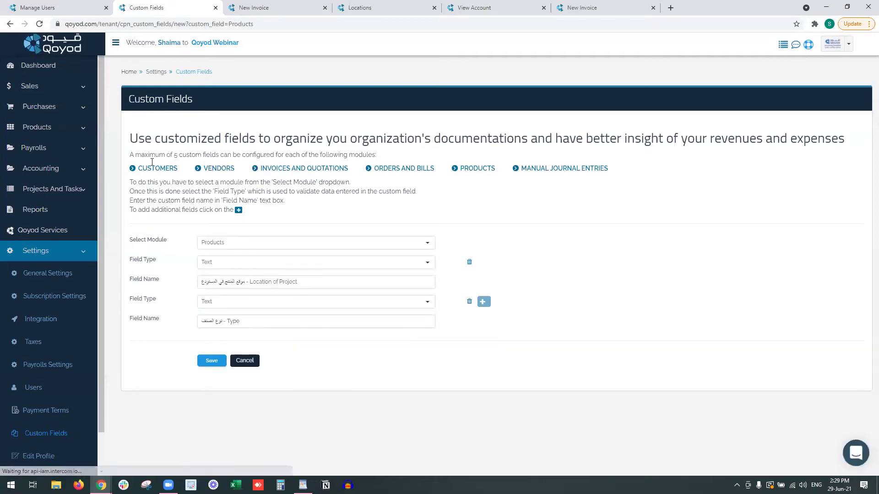
{"action": "left_click", "coordinate": [246, 247]}
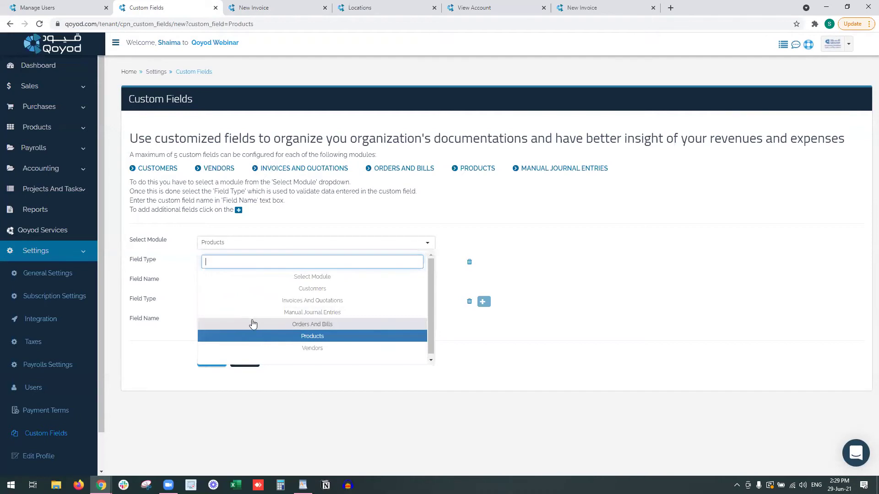
Switch to Orders And Bills, autofill the last field name with Project Details, and save.
{"action": "left_click", "coordinate": [253, 325]}
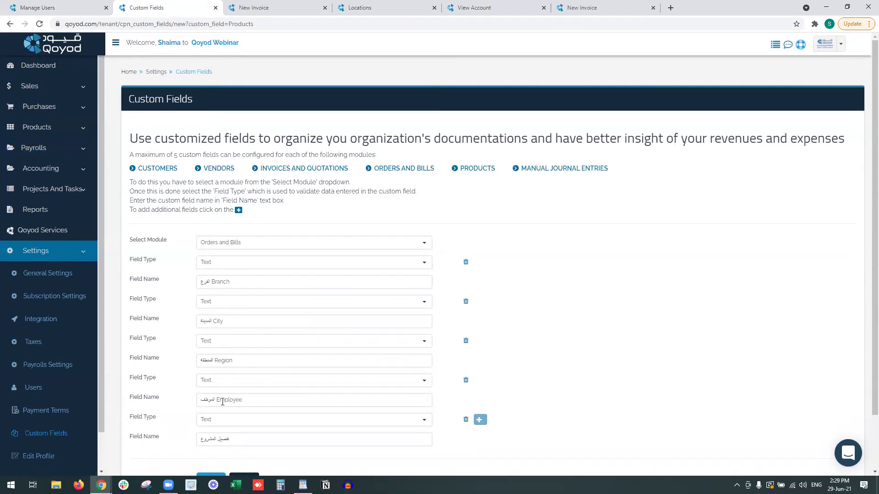
{"action": "left_click", "coordinate": [247, 442]}
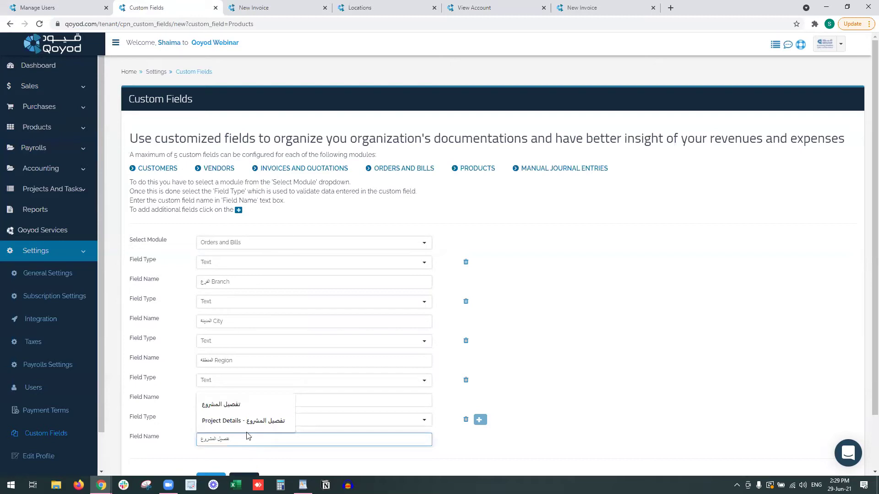
{"action": "left_click", "coordinate": [247, 421]}
{"action": "scroll", "coordinate": [537, 353], "scroll_direction": "down", "scroll_amount": 2}
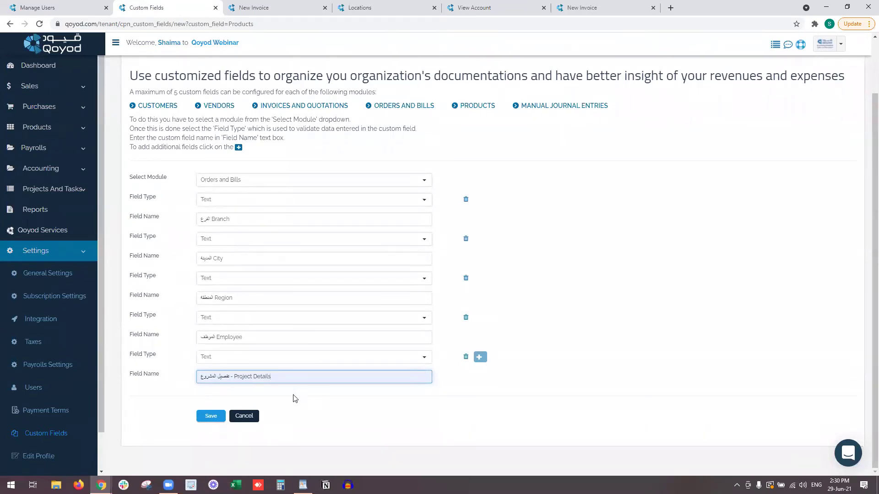
{"action": "left_click_drag", "start_coordinate": [269, 378], "coordinate": [189, 379]}
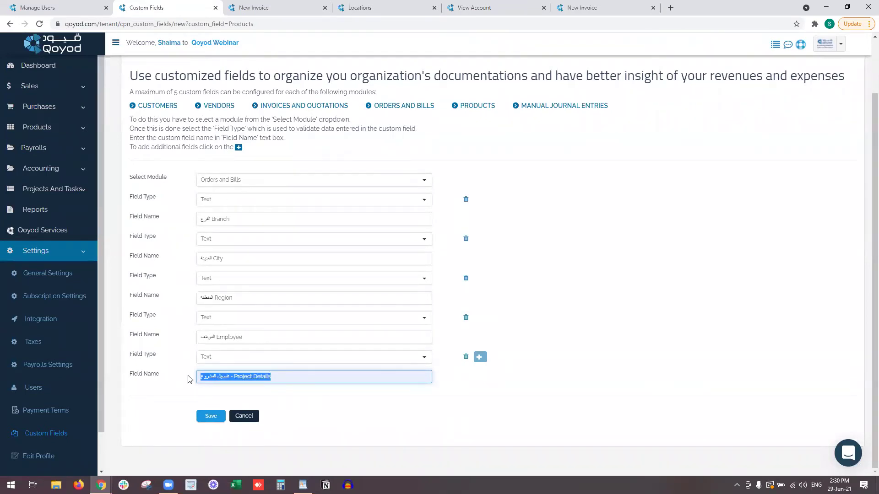
{"action": "left_click", "coordinate": [210, 415]}
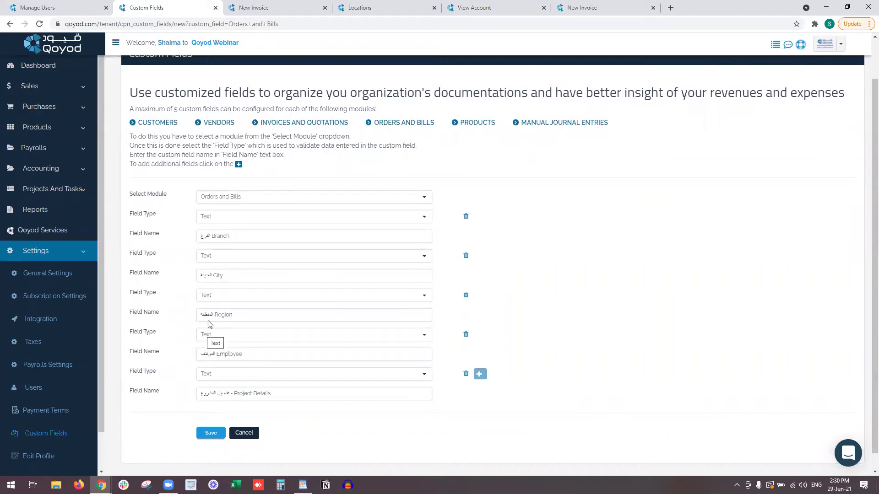
{"action": "scroll", "coordinate": [225, 275], "scroll_direction": "up", "scroll_amount": 1}
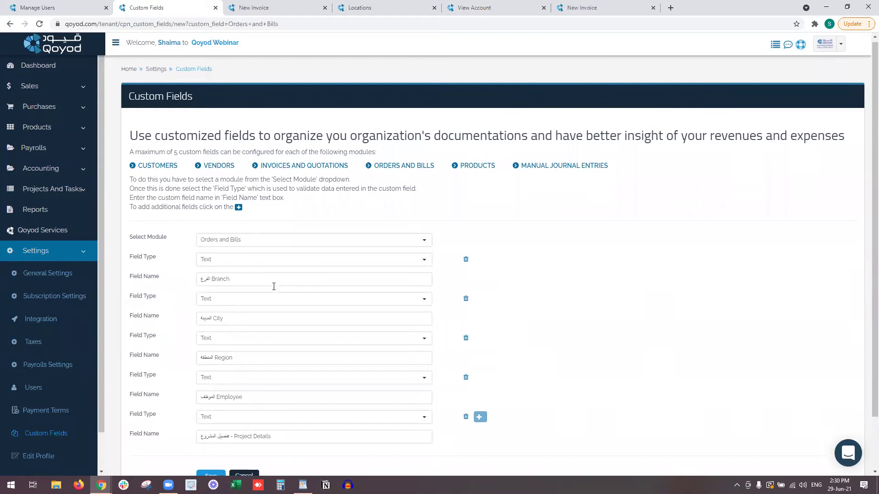
{"action": "scroll", "coordinate": [273, 287], "scroll_direction": "down", "scroll_amount": 1}
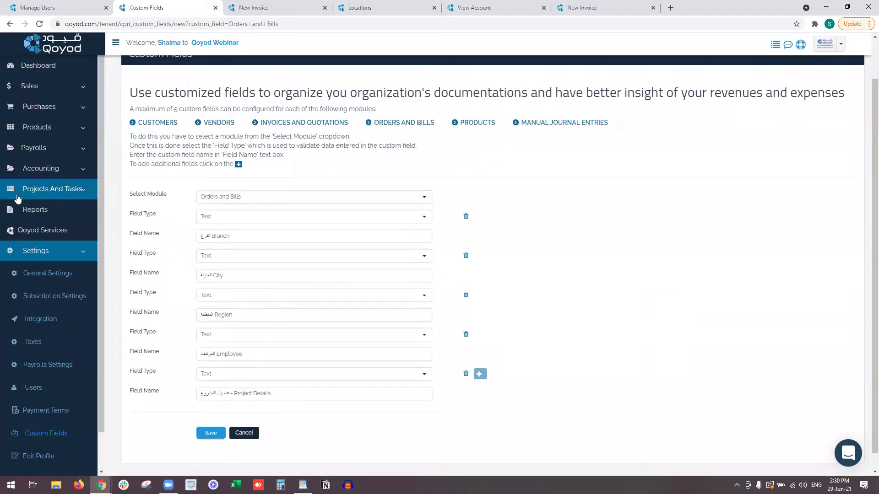
{"action": "left_click", "coordinate": [35, 189]}
Close the two New Invoice, Locations and View Account tabs and open the Projects list.
{"action": "left_click", "coordinate": [325, 7]}
{"action": "left_click", "coordinate": [325, 8]}
{"action": "left_click", "coordinate": [325, 8]}
{"action": "left_click", "coordinate": [325, 7]}
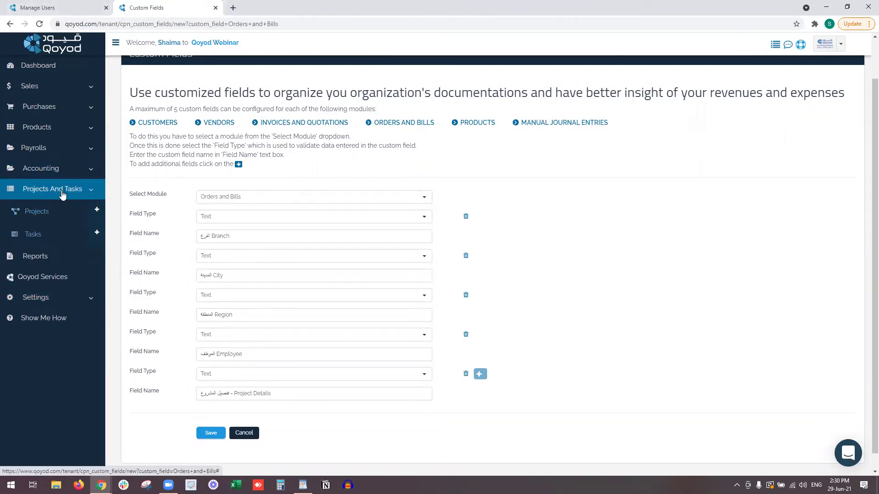
{"action": "left_click", "coordinate": [64, 213]}
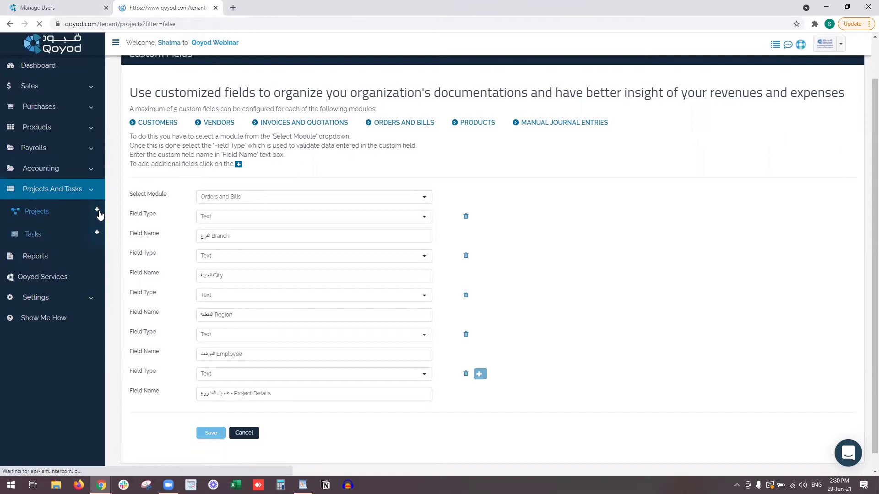
Highlight the 'Project: Almalqa Project' line green in WordPad, then return to the Projects list.
{"action": "left_click", "coordinate": [302, 485]}
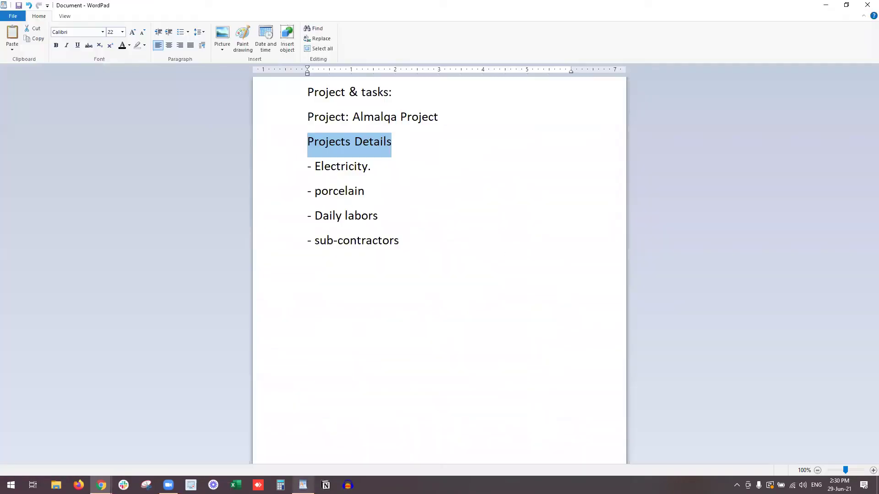
{"action": "left_click", "coordinate": [312, 102]}
{"action": "left_click", "coordinate": [298, 125]}
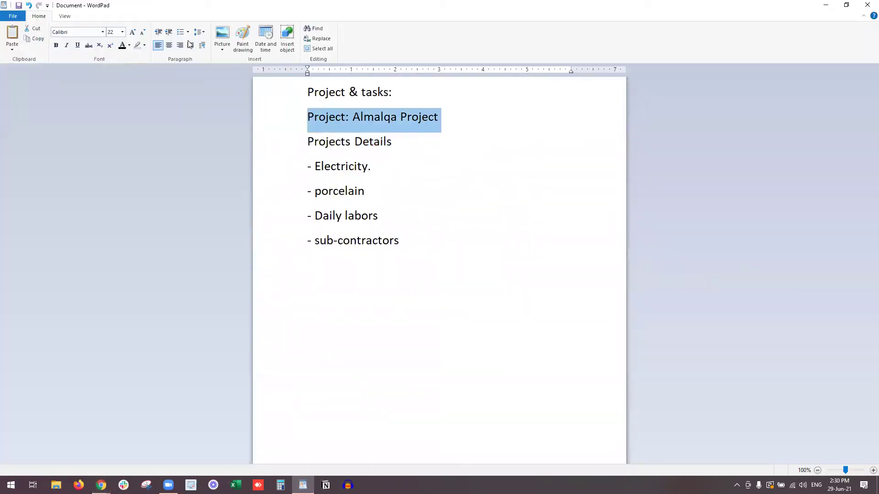
{"action": "left_click", "coordinate": [144, 46]}
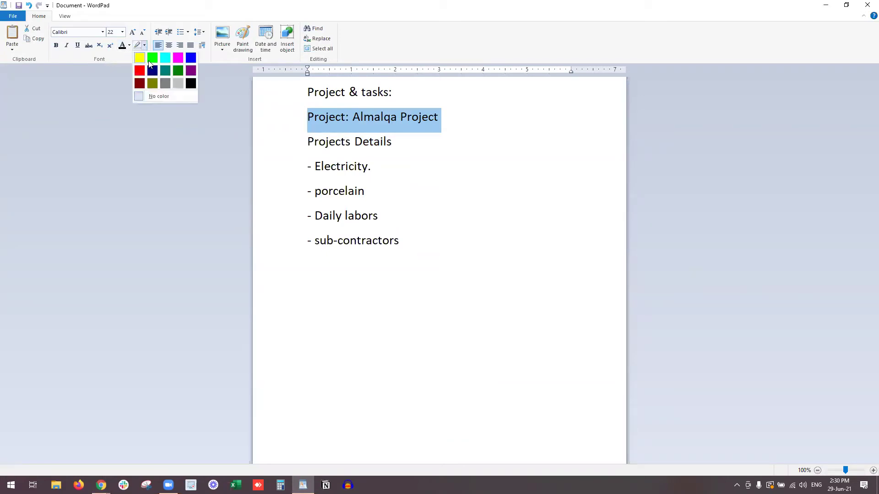
{"action": "left_click", "coordinate": [137, 57]}
{"action": "left_click", "coordinate": [825, 5]}
{"action": "scroll", "coordinate": [354, 372], "scroll_direction": "down", "scroll_amount": 4}
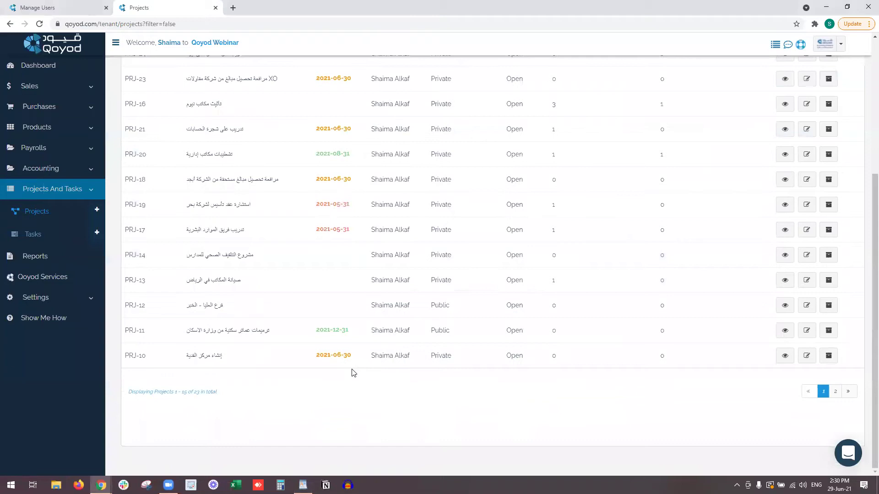
{"action": "scroll", "coordinate": [353, 372], "scroll_direction": "up", "scroll_amount": 2}
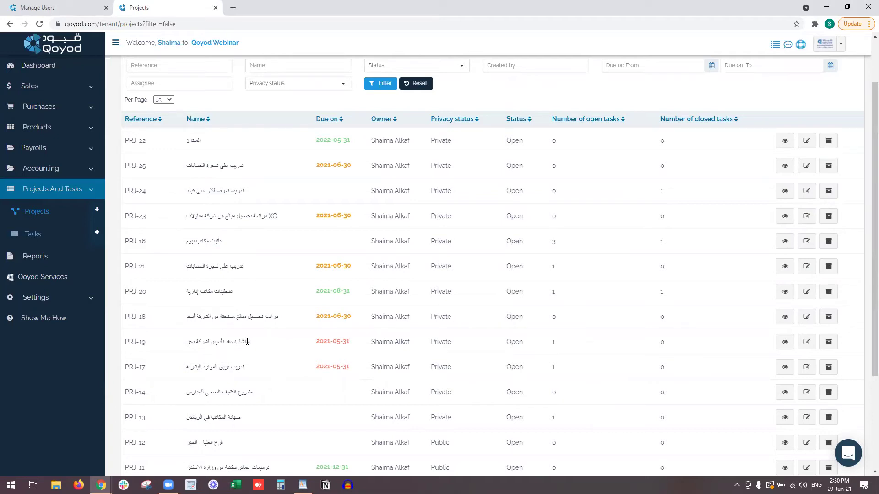
{"action": "scroll", "coordinate": [447, 251], "scroll_direction": "up", "scroll_amount": 2}
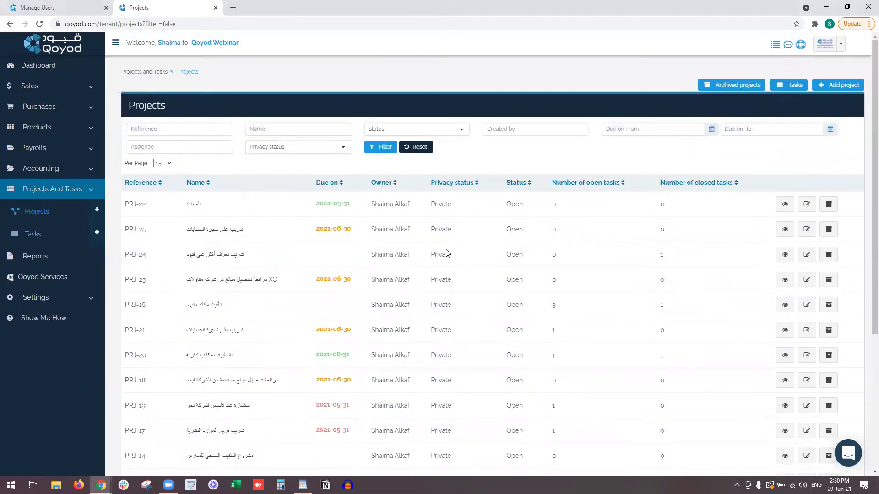
Start a new project named 'English webinars' with description 'for English speaker'.
{"action": "left_click", "coordinate": [839, 87]}
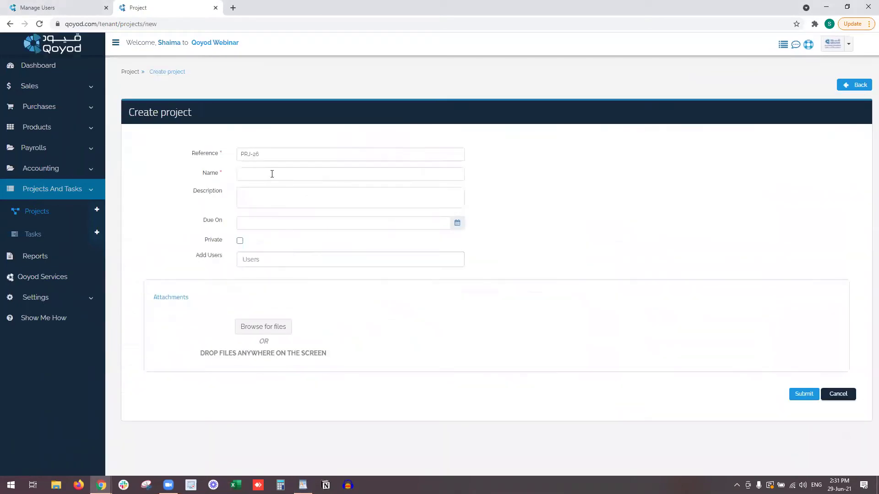
{"action": "left_click", "coordinate": [291, 178]}
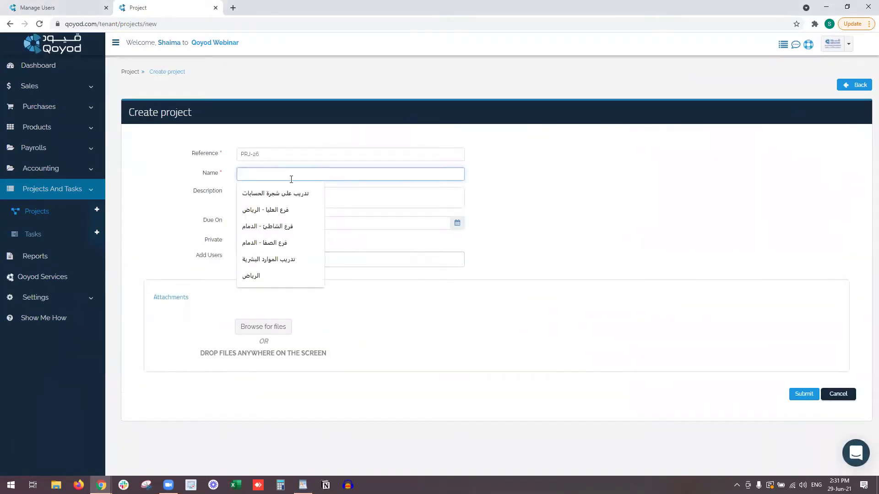
{"action": "type", "text": "English"}
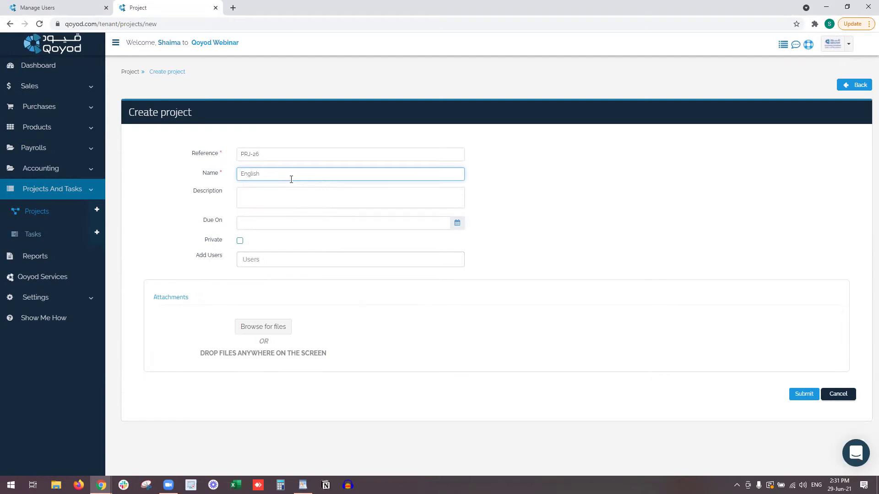
{"action": "type", "text": "webinars"}
{"action": "left_click", "coordinate": [268, 199]}
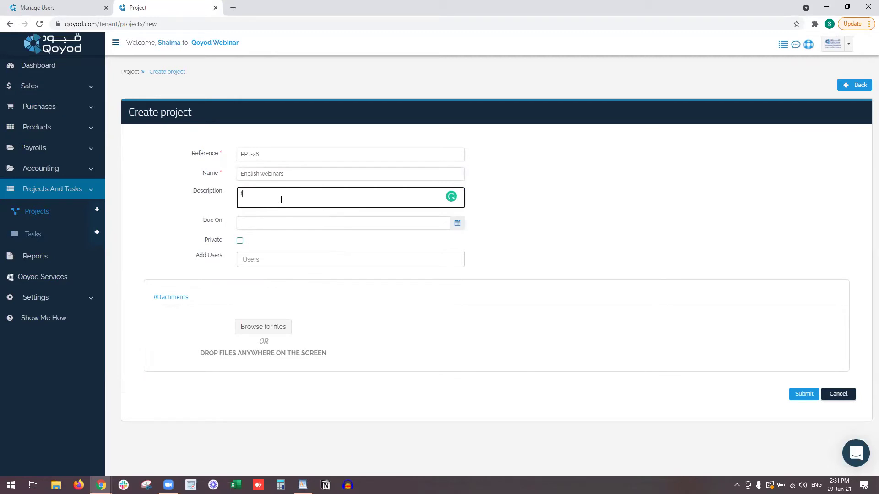
{"action": "type", "text": "for english speacker"}
{"action": "key", "text": "BackSpace"}
{"action": "key", "text": "BackSpace"}
{"action": "type", "text": "ker"}
{"action": "left_click", "coordinate": [255, 194]}
{"action": "left_click", "coordinate": [272, 220]}
Set due date 2021-08-31, mark it private, add two users, and submit the project.
{"action": "left_click", "coordinate": [378, 223]}
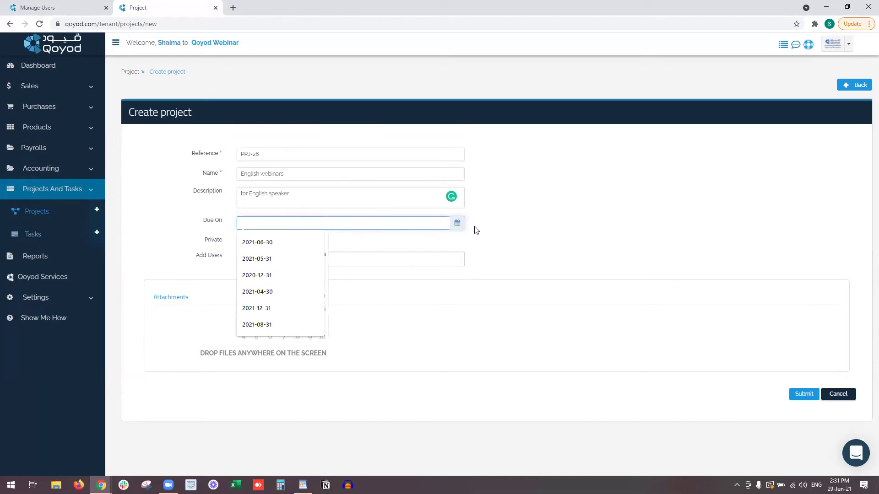
{"action": "left_click", "coordinate": [457, 223]}
{"action": "left_click", "coordinate": [321, 241]}
{"action": "left_click", "coordinate": [321, 240]}
{"action": "left_click", "coordinate": [271, 338]}
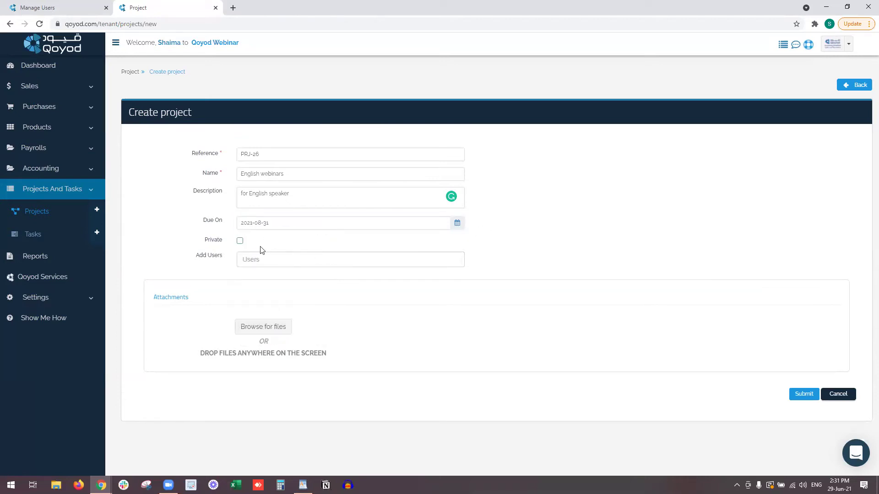
{"action": "left_click", "coordinate": [240, 241]}
{"action": "left_click", "coordinate": [265, 260]}
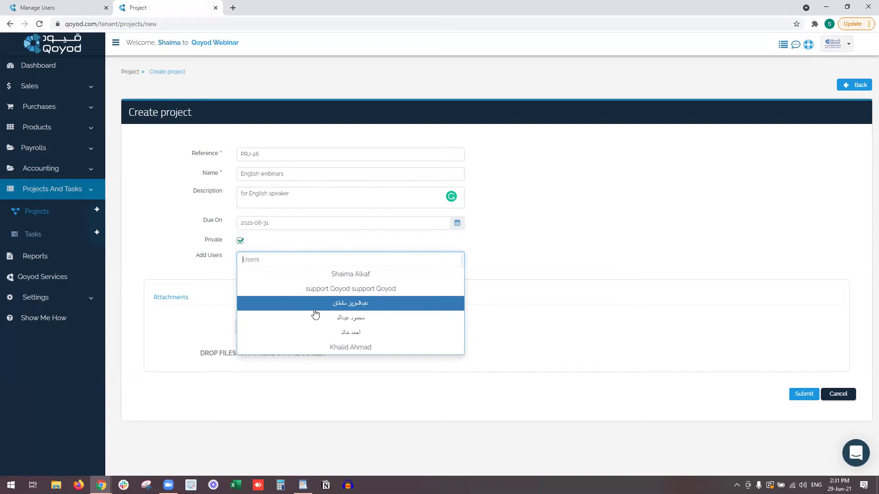
{"action": "left_click", "coordinate": [308, 348]}
{"action": "left_click", "coordinate": [319, 274]}
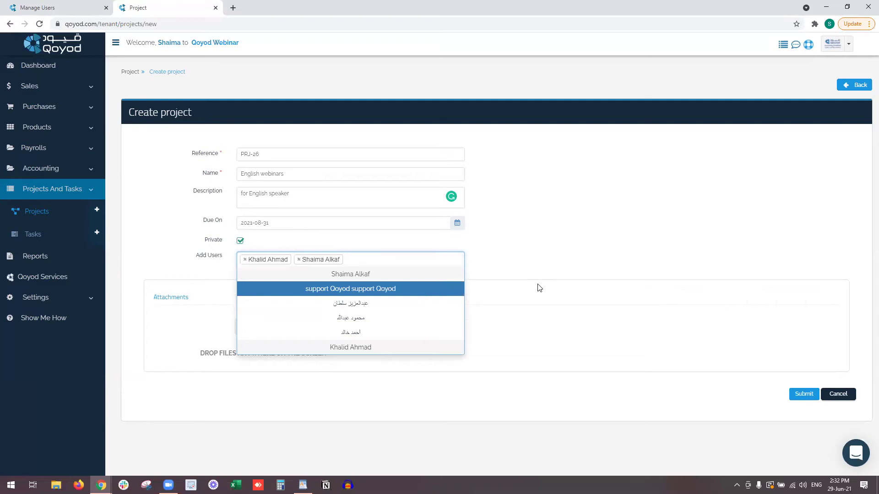
{"action": "left_click", "coordinate": [276, 289]}
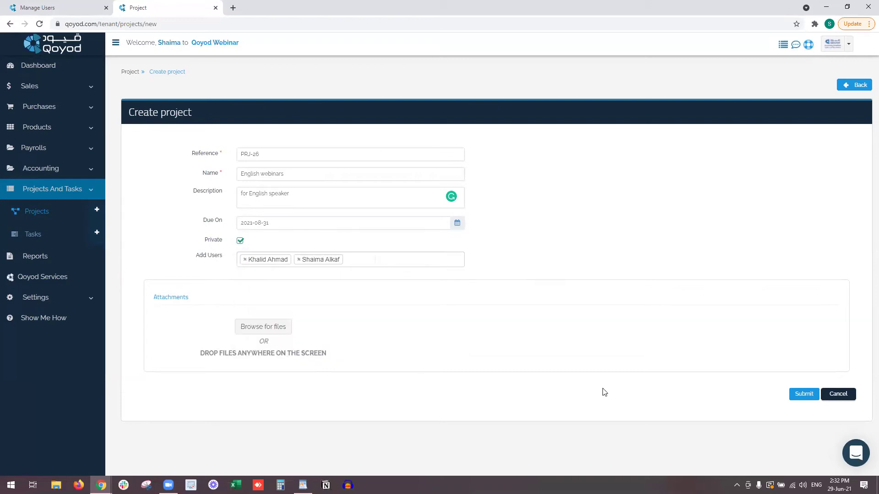
{"action": "left_click", "coordinate": [807, 396]}
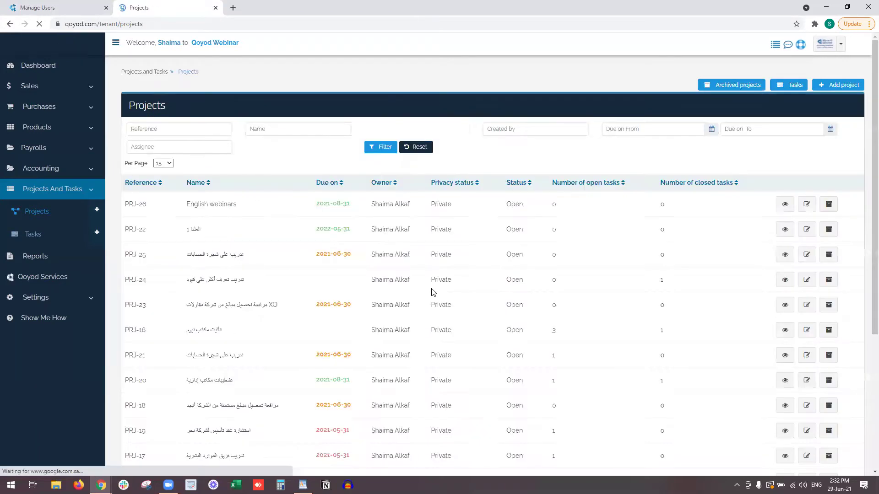
Open the PRJ-26 and PRJ-16 dashboards in new tabs and view PRJ-26.
{"action": "right_click", "coordinate": [791, 208]}
{"action": "left_click", "coordinate": [763, 217]}
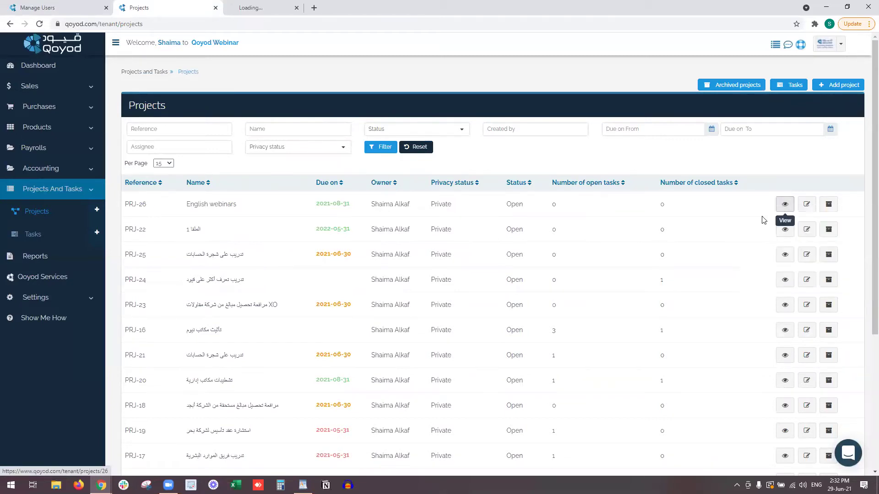
{"action": "right_click", "coordinate": [786, 334]}
{"action": "left_click", "coordinate": [785, 343]}
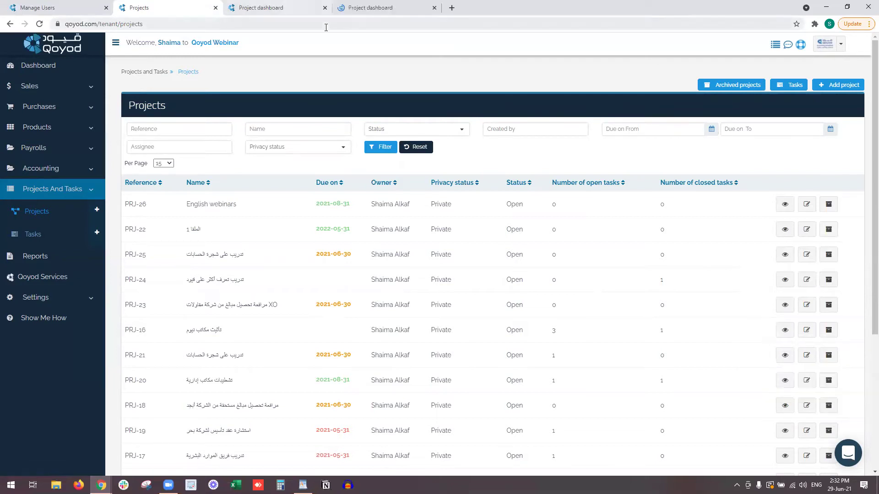
{"action": "left_click", "coordinate": [281, 5]}
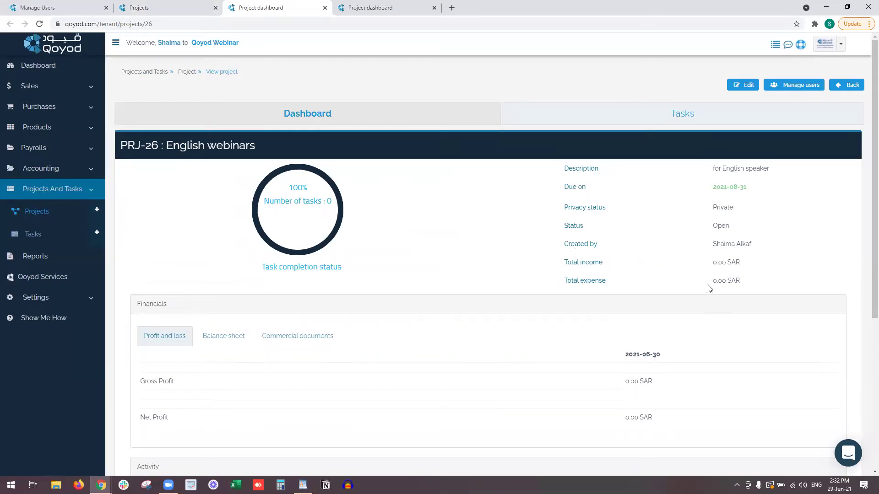
Review PRJ-26's income, expense and profit and loss, then move to the PRJ-16 dashboard.
{"action": "triple_click", "coordinate": [633, 283]}
{"action": "left_click_drag", "start_coordinate": [557, 274], "coordinate": [567, 261]}
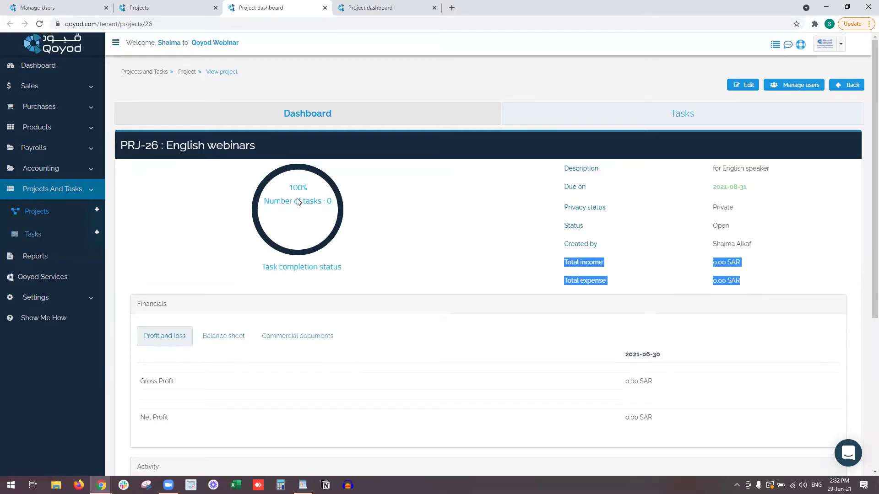
{"action": "left_click_drag", "start_coordinate": [249, 146], "coordinate": [186, 150]}
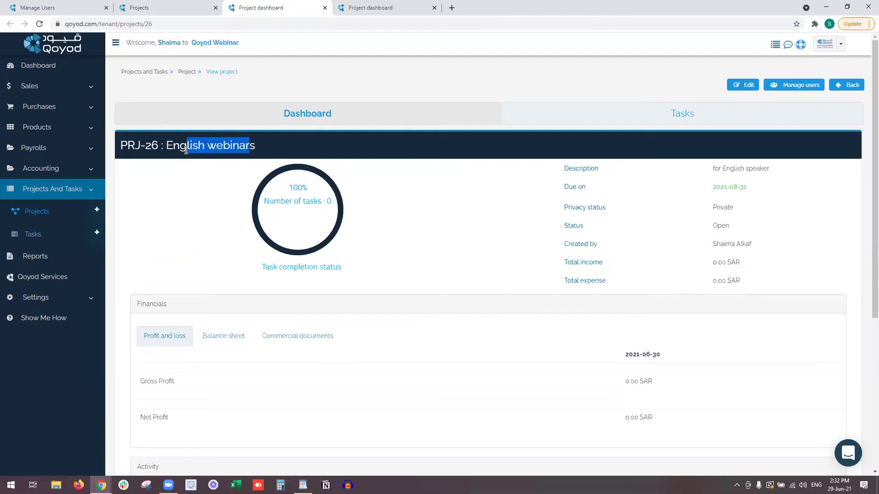
{"action": "scroll", "coordinate": [249, 234], "scroll_direction": "down", "scroll_amount": 1}
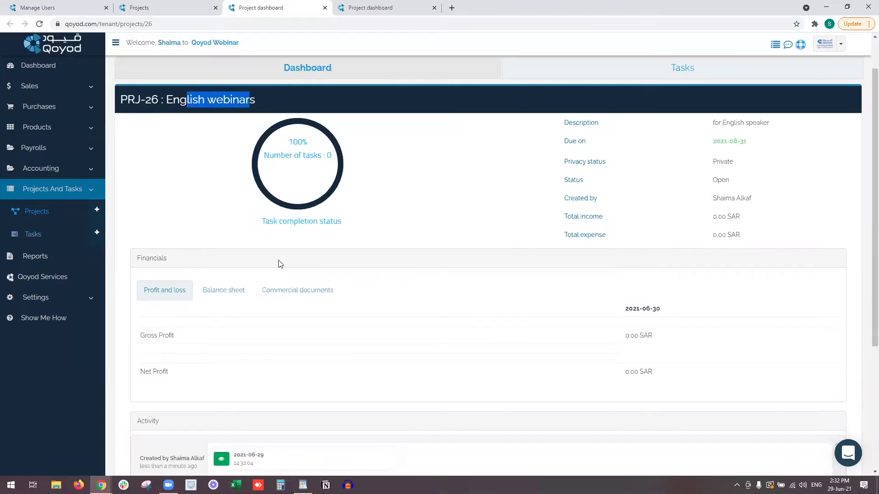
{"action": "left_click", "coordinate": [164, 293]}
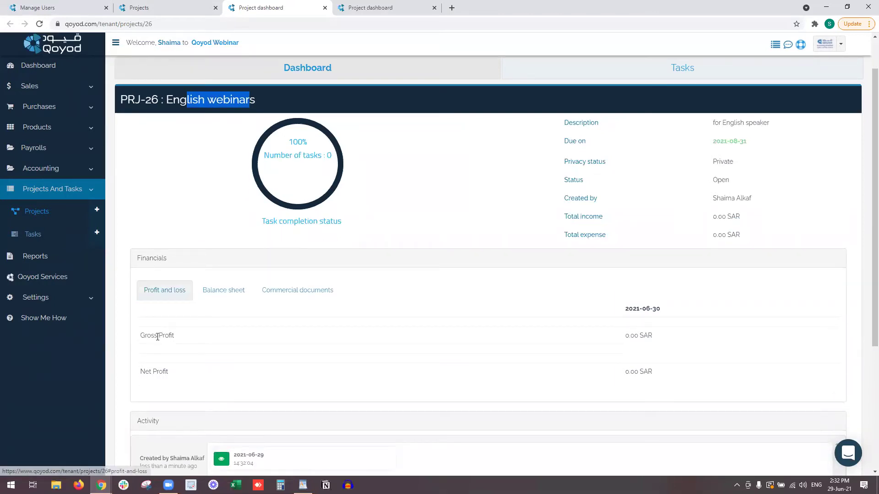
{"action": "key", "text": "ctrl+Tab"}
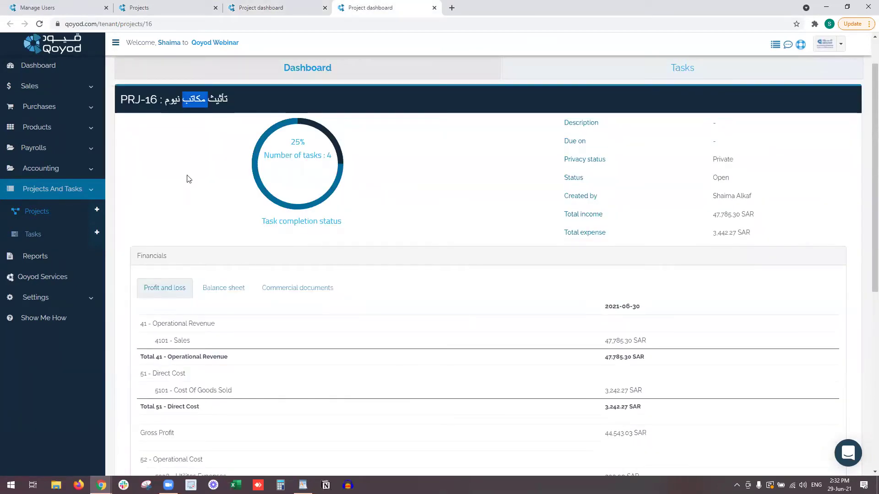
Highlight the Sales, Cost Of Goods Sold and Gross Profit rows and the 44,343.03 SAR net profit.
{"action": "scroll", "coordinate": [183, 243], "scroll_direction": "down", "scroll_amount": 2}
{"action": "triple_click", "coordinate": [187, 250]}
{"action": "left_click_drag", "start_coordinate": [157, 299], "coordinate": [255, 304]}
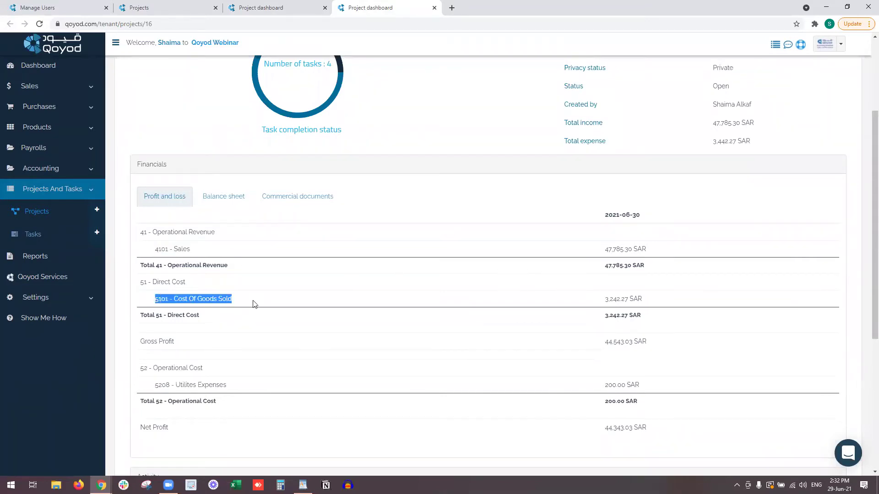
{"action": "triple_click", "coordinate": [163, 343]}
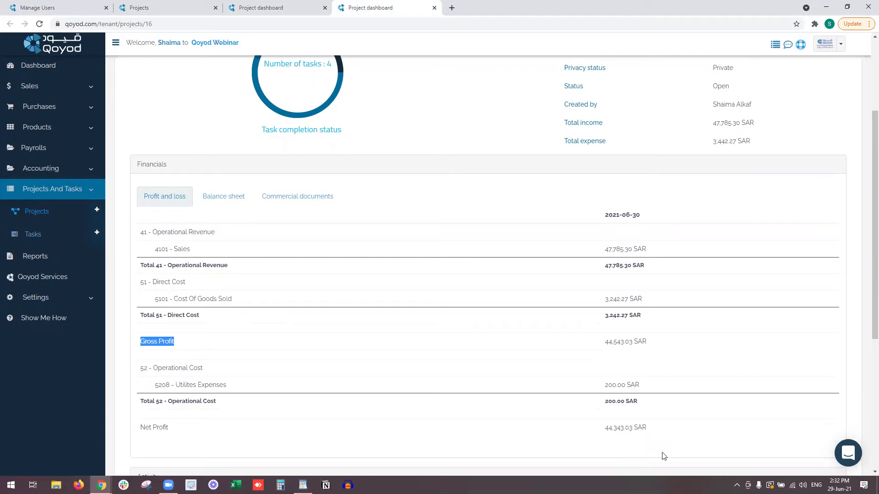
{"action": "left_click_drag", "start_coordinate": [551, 435], "coordinate": [189, 435]}
{"action": "left_click", "coordinate": [554, 438]}
{"action": "left_click_drag", "start_coordinate": [665, 434], "coordinate": [591, 435]}
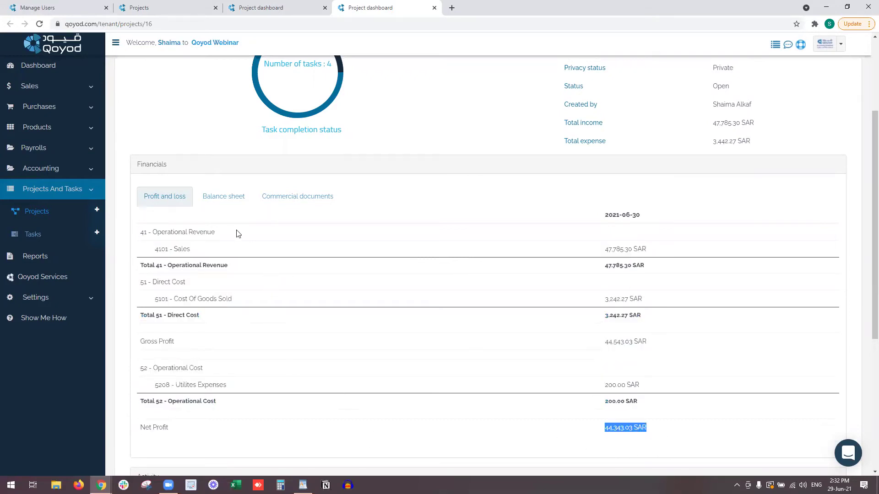
Show PRJ-16's balance sheet and highlight Retained Earnings of 44,343.03 SAR.
{"action": "left_click", "coordinate": [232, 197]}
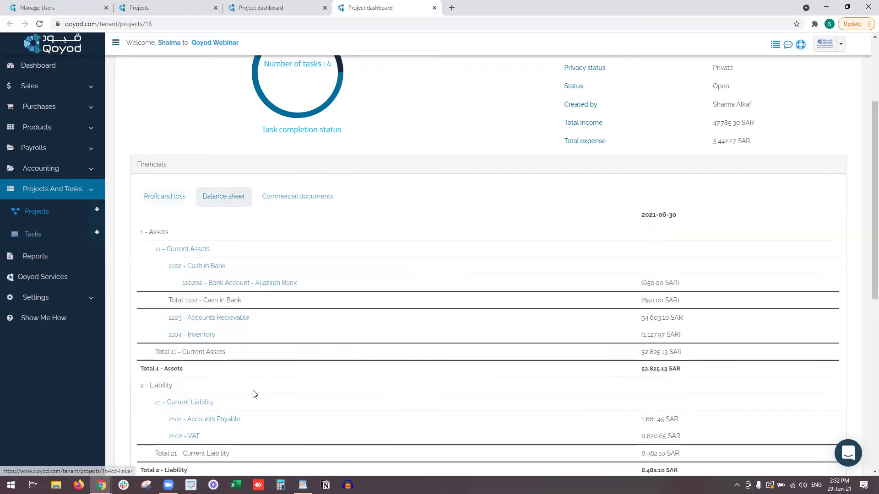
{"action": "scroll", "coordinate": [248, 407], "scroll_direction": "down", "scroll_amount": 2}
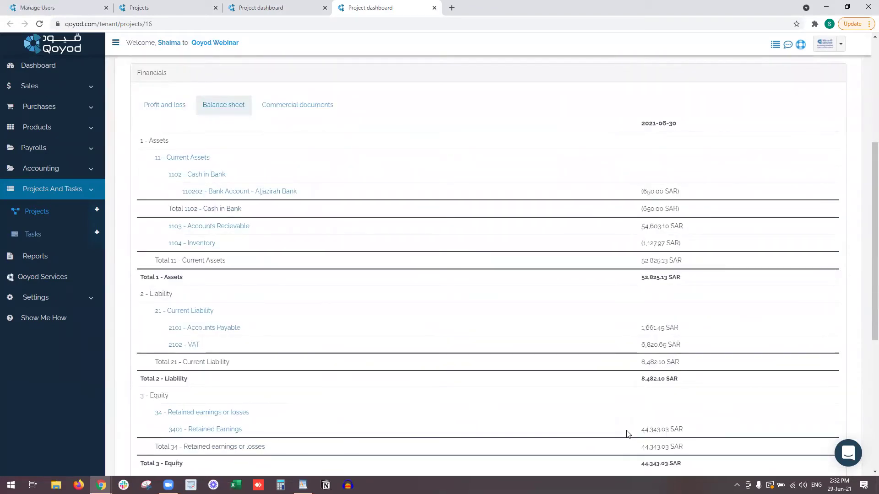
{"action": "left_click_drag", "start_coordinate": [640, 434], "coordinate": [690, 433]}
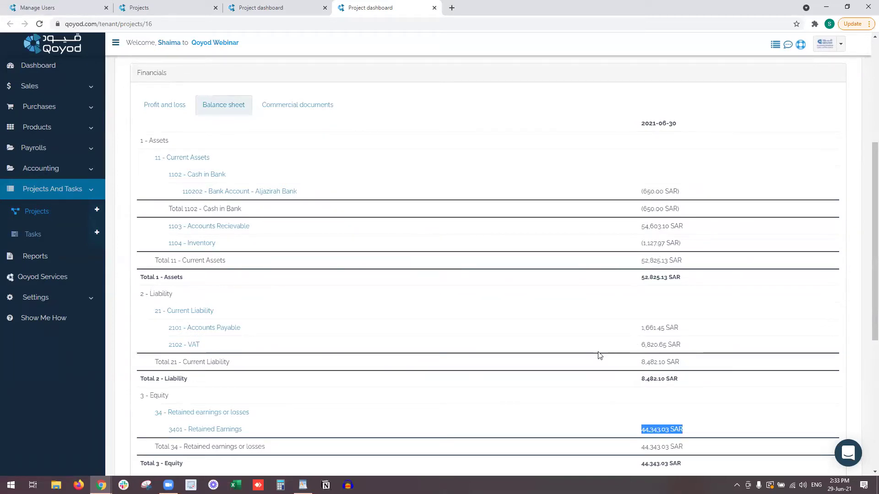
{"action": "scroll", "coordinate": [599, 355], "scroll_direction": "up", "scroll_amount": 4}
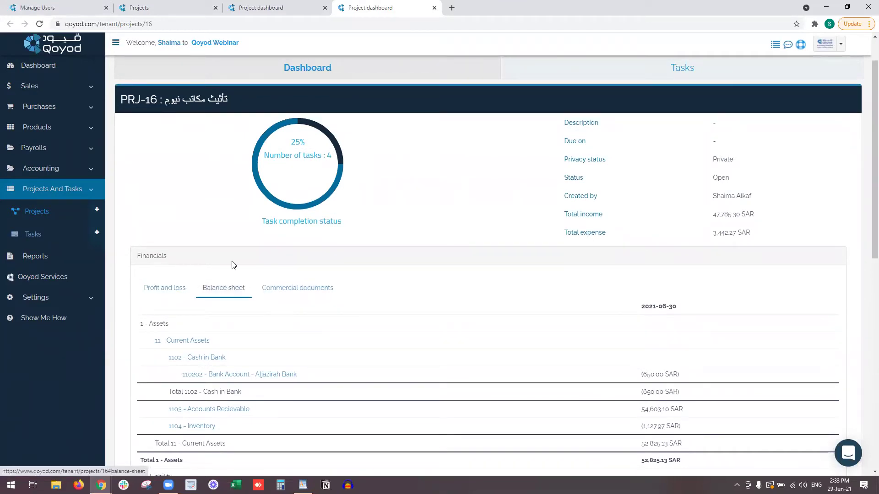
{"action": "left_click", "coordinate": [151, 8]}
Start a new sales invoice from the Sales section.
{"action": "left_click", "coordinate": [265, 8]}
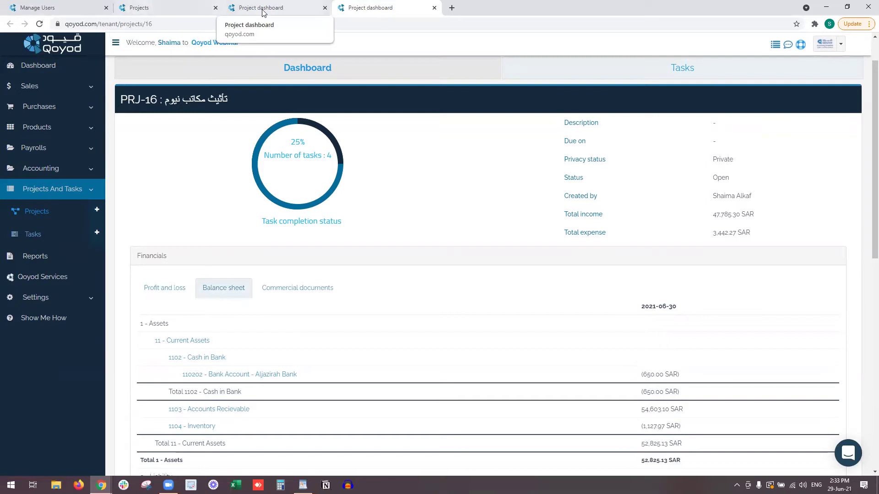
{"action": "left_click", "coordinate": [81, 86]}
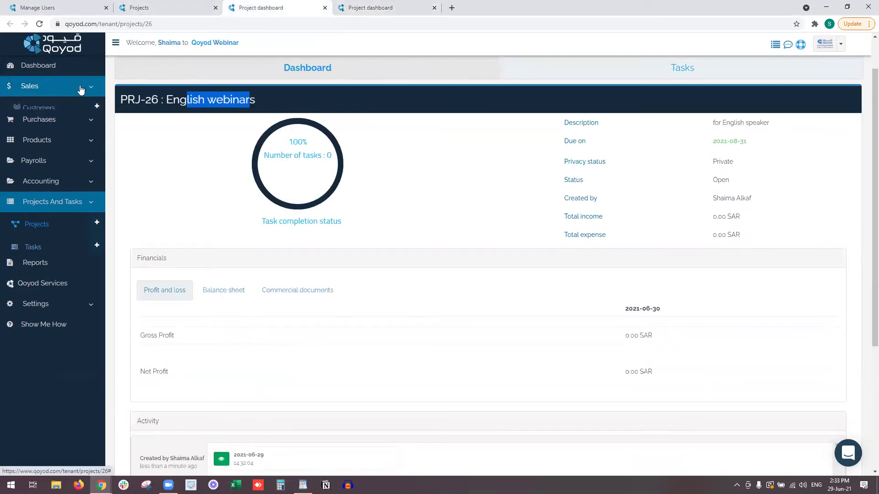
{"action": "left_click", "coordinate": [58, 7]}
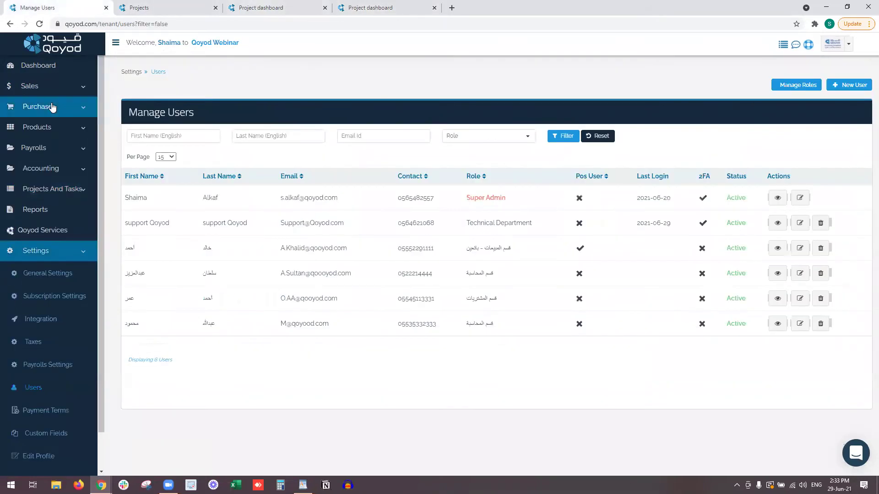
{"action": "left_click", "coordinate": [53, 91]}
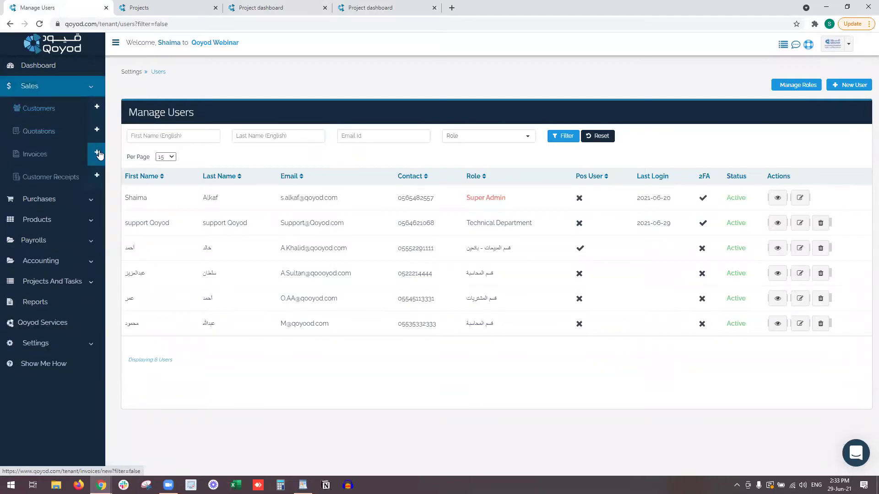
{"action": "left_click", "coordinate": [97, 152]}
Expand the invoice's Additional Information, view the Add To Project list, then return to PRJ-16.
{"action": "scroll", "coordinate": [256, 338], "scroll_direction": "down", "scroll_amount": 5}
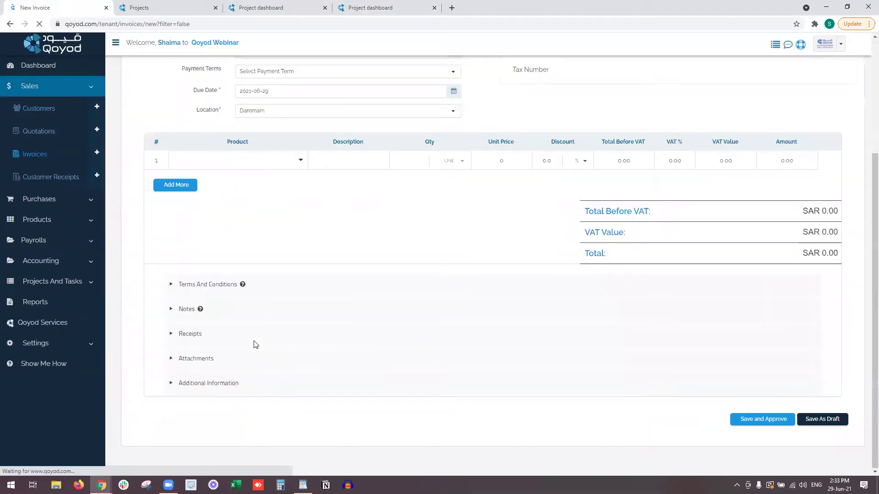
{"action": "left_click", "coordinate": [204, 384]}
{"action": "scroll", "coordinate": [347, 318], "scroll_direction": "down", "scroll_amount": 3}
{"action": "left_click", "coordinate": [348, 318]}
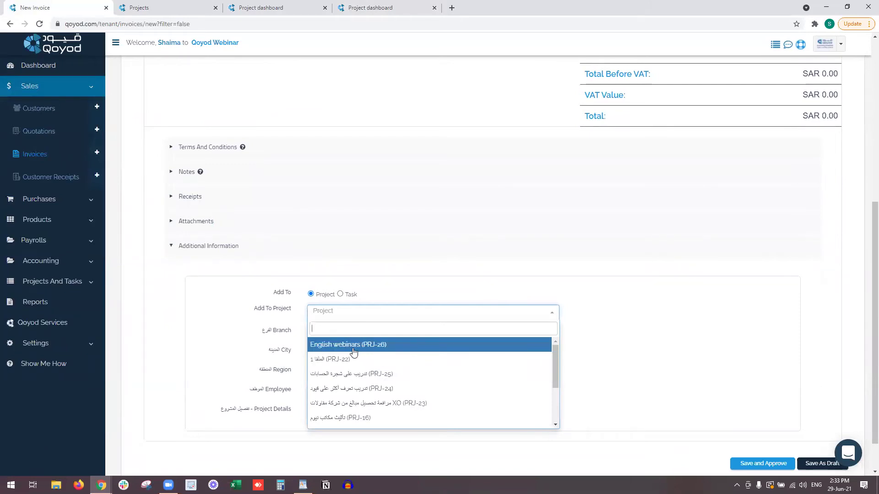
{"action": "left_click", "coordinate": [342, 7]}
Link invoice QYD-INV050 (36.80 SAR) to the English webinars project's commercial documents.
{"action": "left_click", "coordinate": [309, 290]}
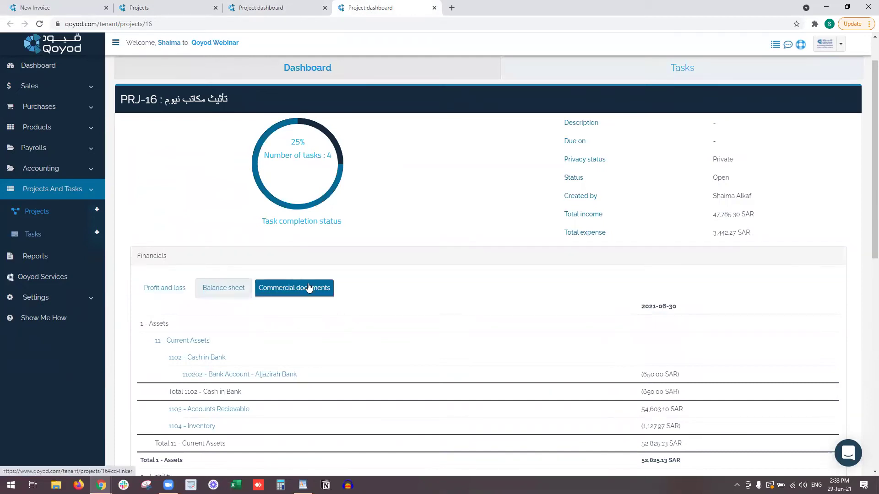
{"action": "left_click", "coordinate": [248, 3]}
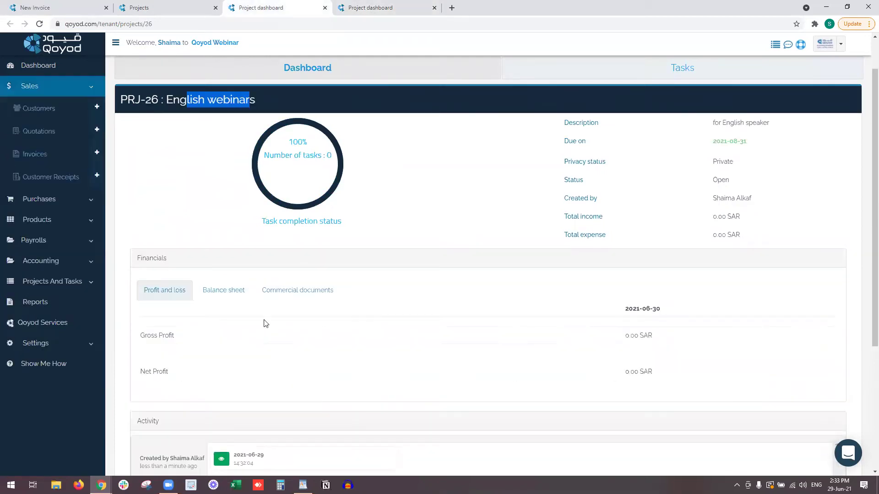
{"action": "left_click", "coordinate": [301, 291]}
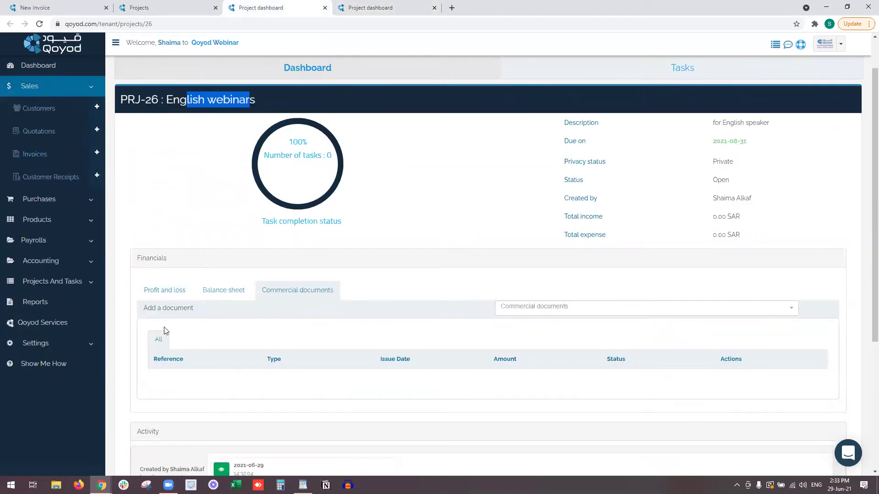
{"action": "left_click", "coordinate": [555, 310]}
{"action": "scroll", "coordinate": [559, 373], "scroll_direction": "down", "scroll_amount": 10}
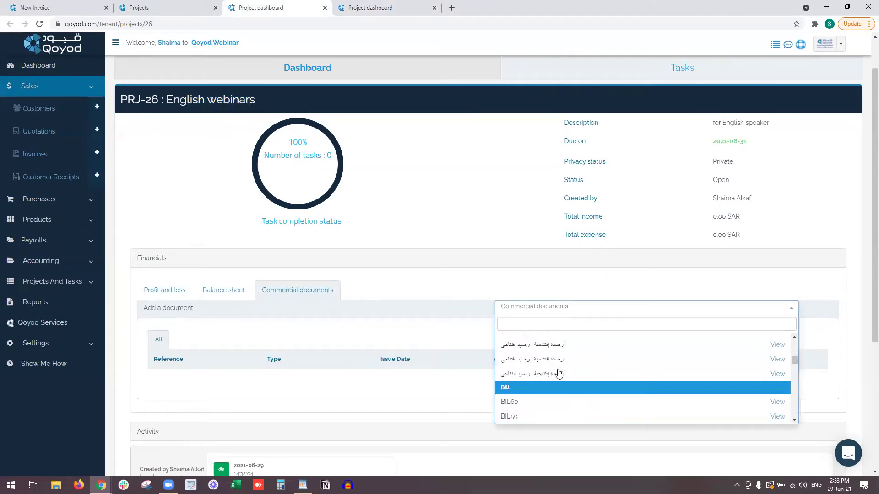
{"action": "scroll", "coordinate": [559, 373], "scroll_direction": "down", "scroll_amount": 10}
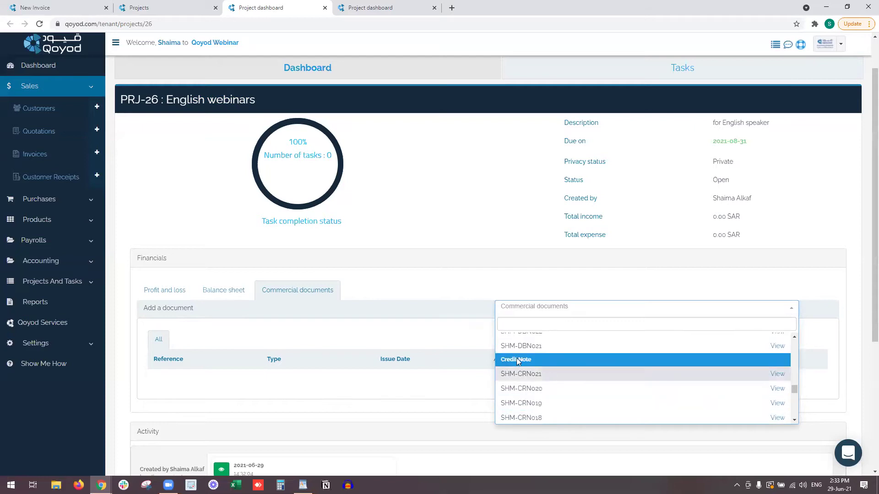
{"action": "scroll", "coordinate": [509, 361], "scroll_direction": "down", "scroll_amount": 2}
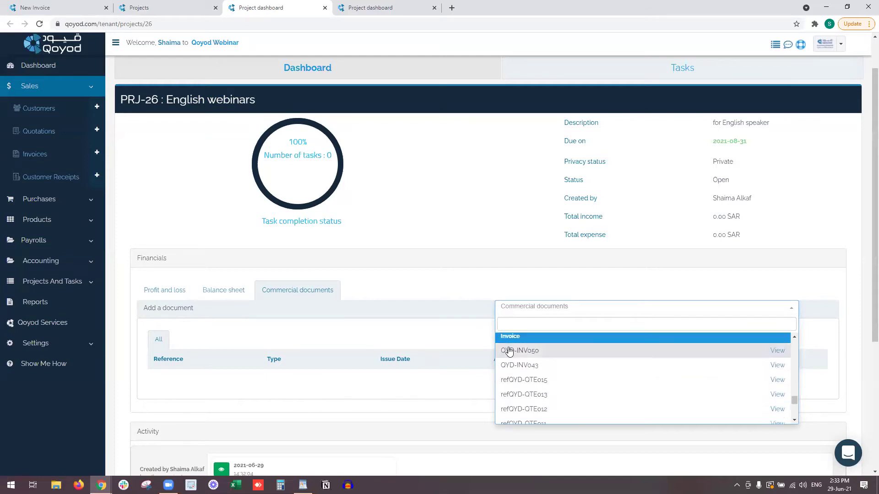
{"action": "left_click", "coordinate": [509, 349]}
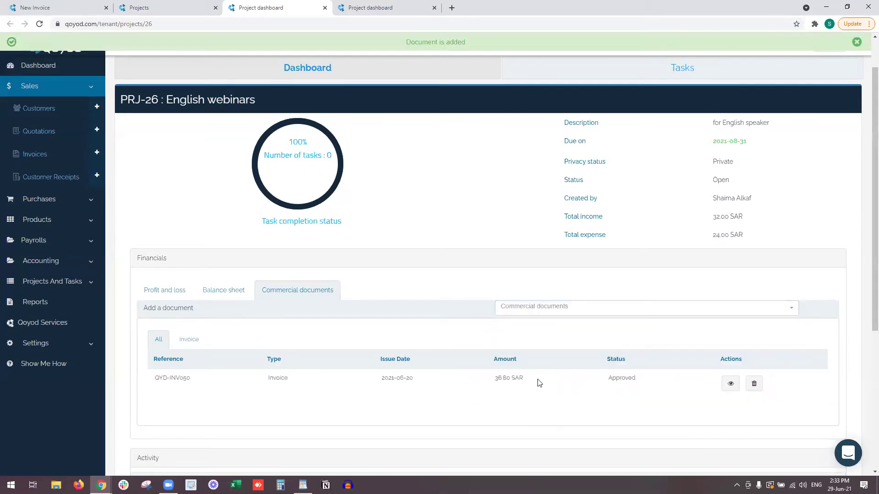
{"action": "left_click_drag", "start_coordinate": [529, 383], "coordinate": [496, 384]}
Check the updated profit and loss (32.00 SAR sales) and balance sheet (4.80 SAR VAT).
{"action": "left_click", "coordinate": [177, 290]}
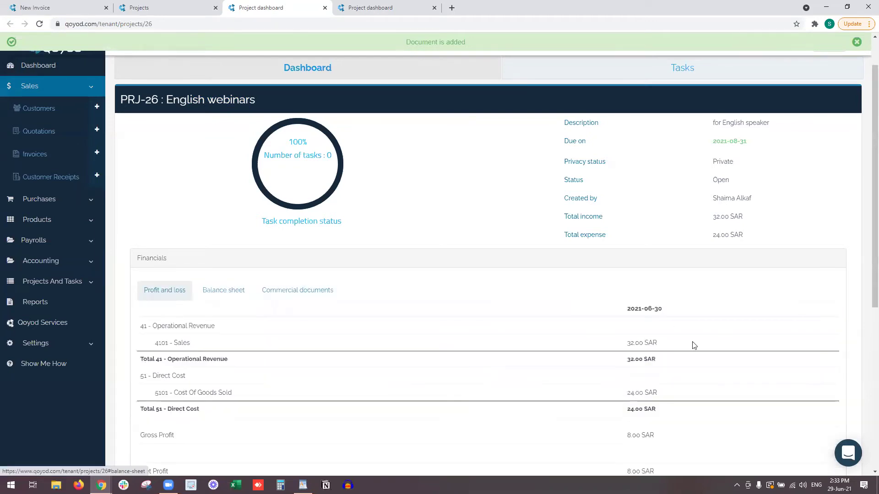
{"action": "scroll", "coordinate": [647, 343], "scroll_direction": "down", "scroll_amount": 2}
{"action": "triple_click", "coordinate": [623, 251]}
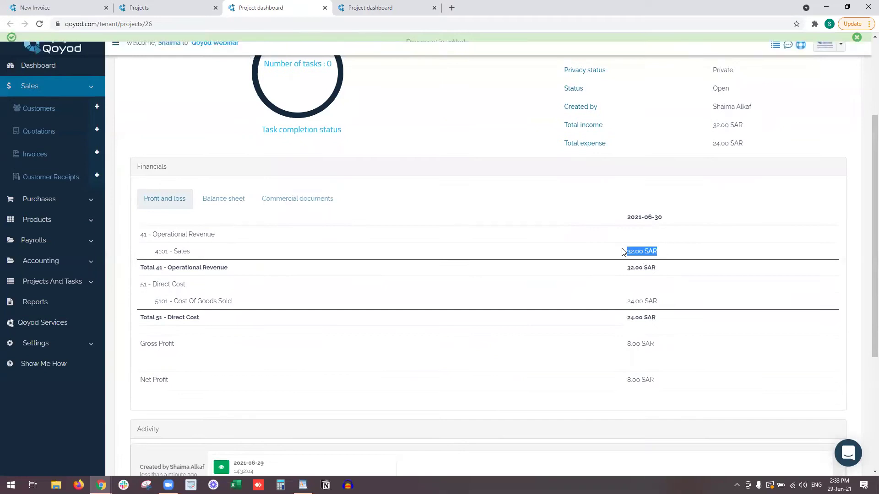
{"action": "left_click", "coordinate": [223, 198]}
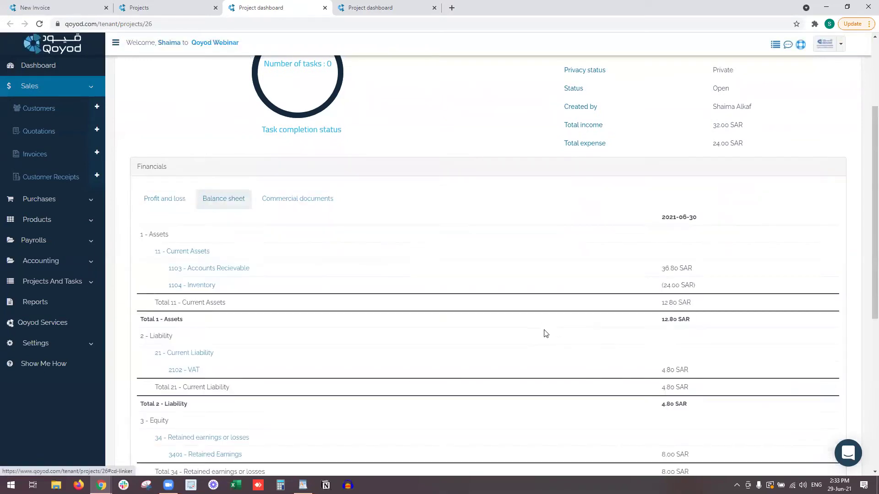
{"action": "triple_click", "coordinate": [690, 371]}
{"action": "left_click", "coordinate": [169, 198]}
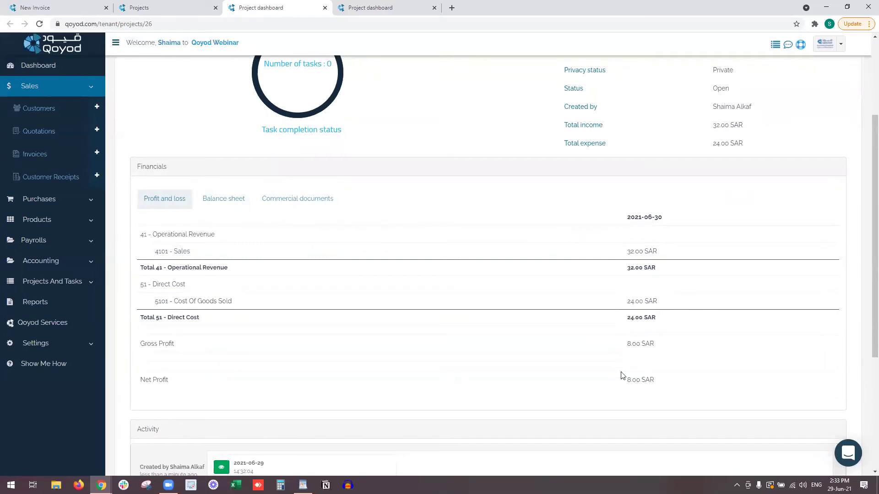
{"action": "scroll", "coordinate": [563, 349], "scroll_direction": "up", "scroll_amount": 2}
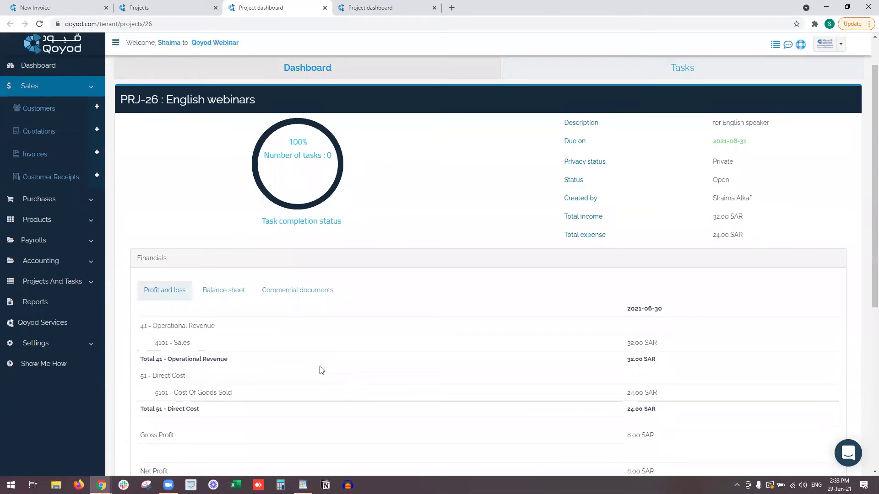
Post an Activity comment mentioning two colleagues, asking to add the project's related invoice.
{"action": "left_click", "coordinate": [279, 291]}
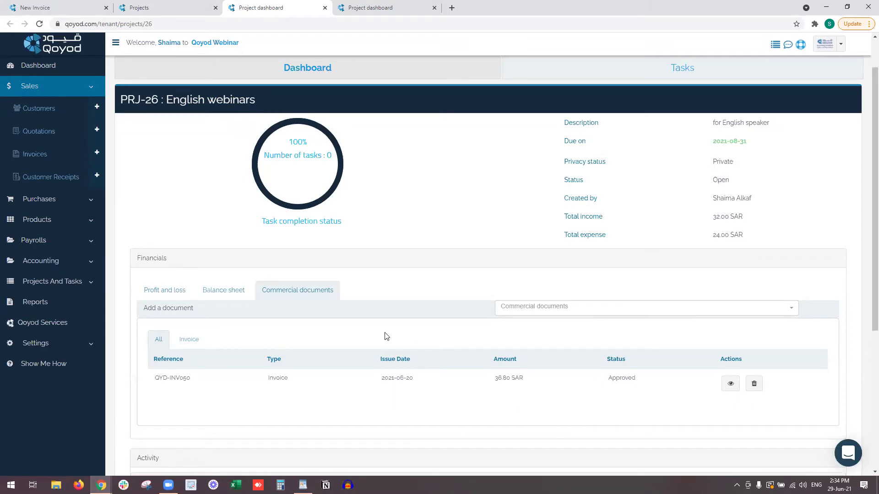
{"action": "scroll", "coordinate": [348, 339], "scroll_direction": "down", "scroll_amount": 3}
{"action": "scroll", "coordinate": [215, 312], "scroll_direction": "down", "scroll_amount": 2}
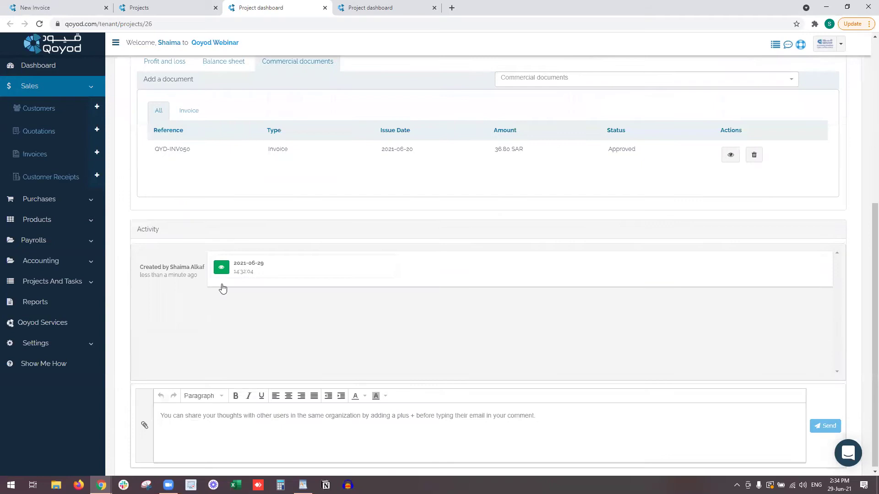
{"action": "left_click", "coordinate": [219, 420]}
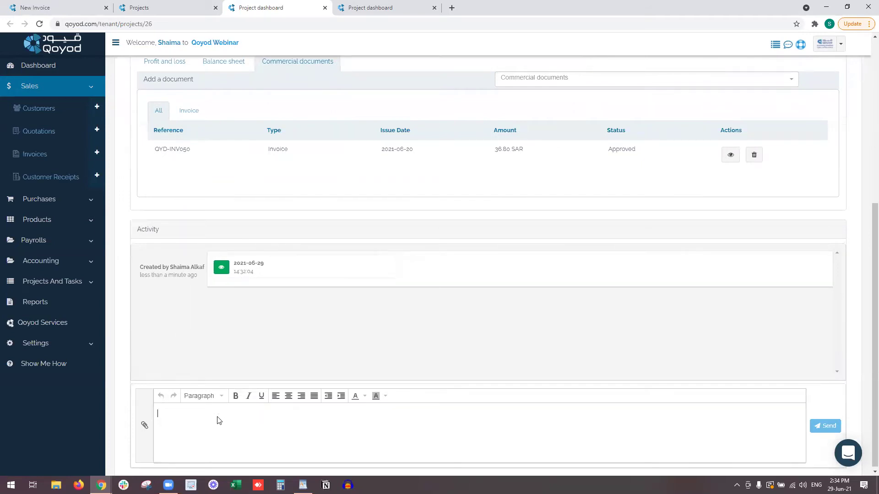
{"action": "type", "text": "+"}
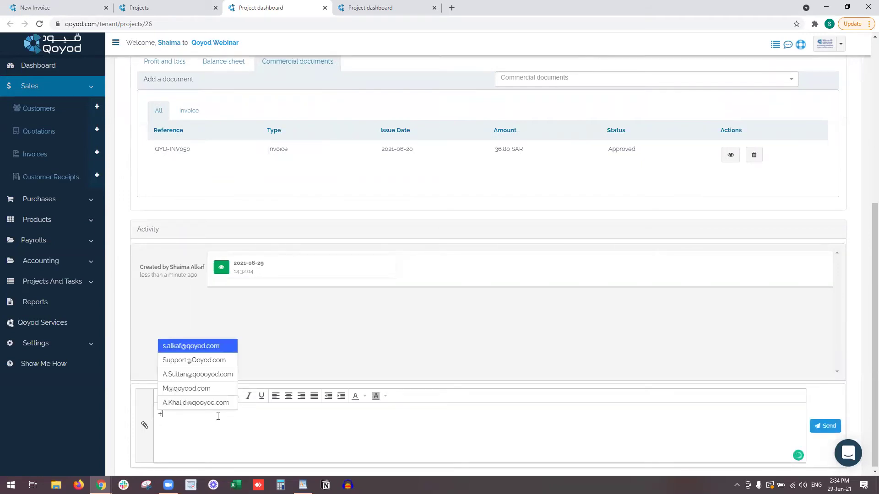
{"action": "left_click", "coordinate": [178, 405]}
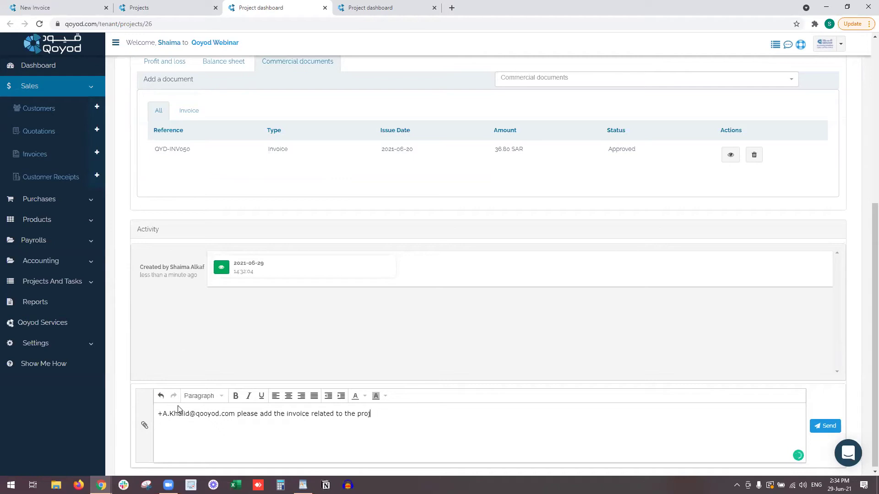
{"action": "type", "text": "+"}
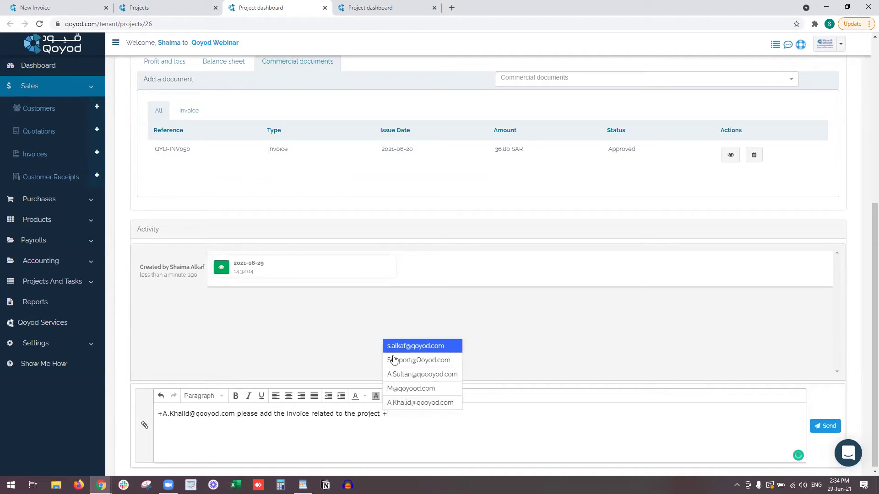
{"action": "left_click", "coordinate": [412, 371]}
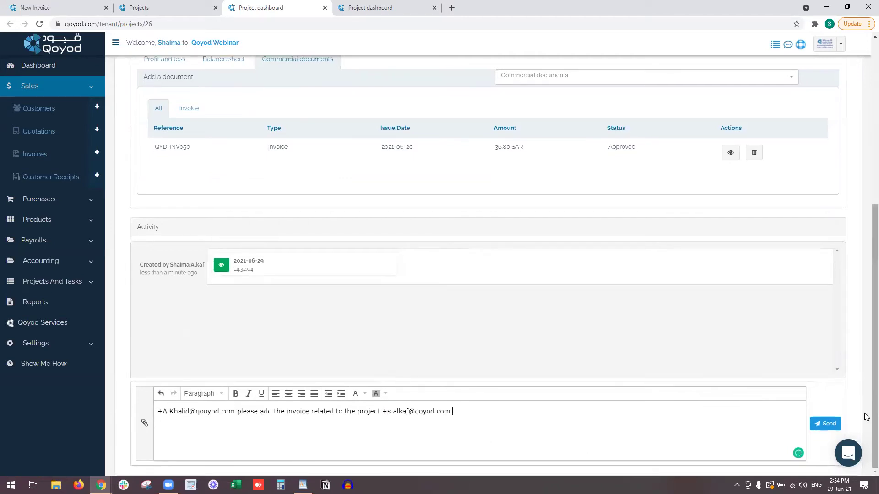
{"action": "left_click", "coordinate": [826, 425]}
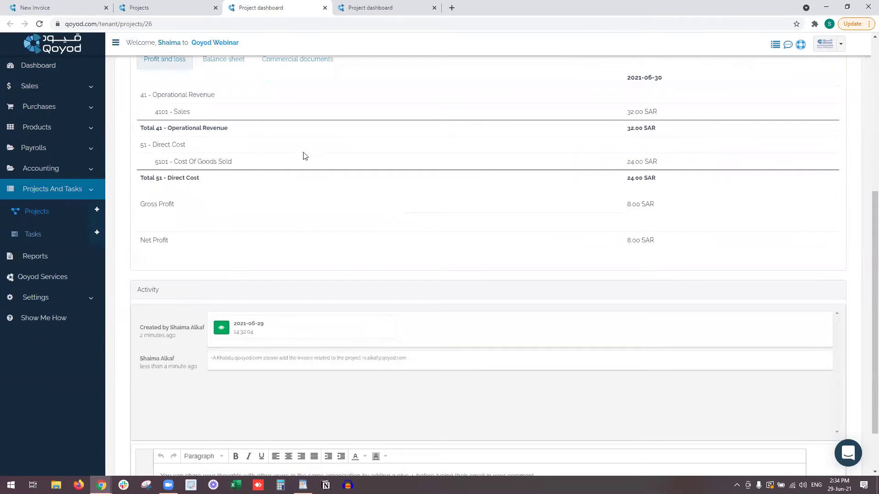
{"action": "left_click", "coordinate": [787, 48]}
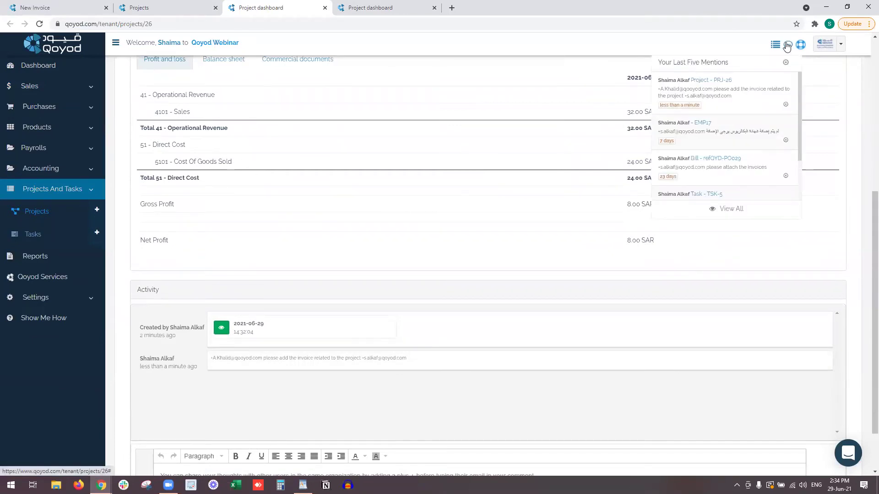
{"action": "left_click", "coordinate": [711, 64]}
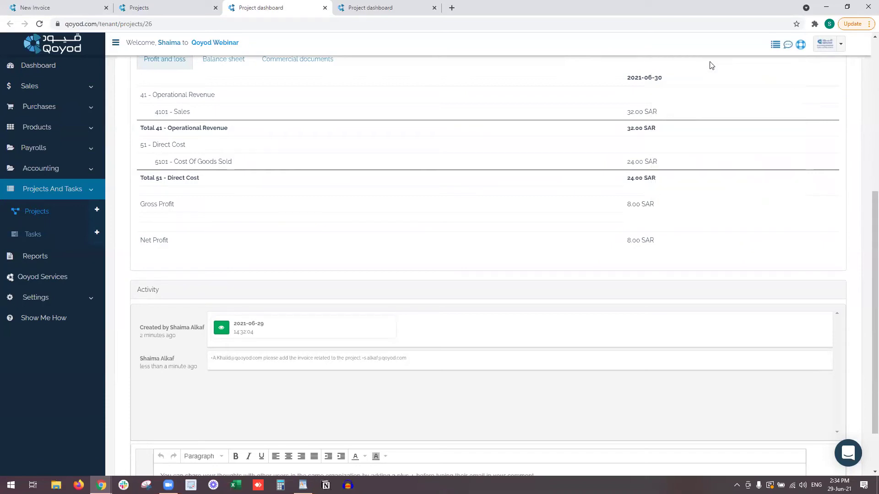
{"action": "left_click", "coordinate": [787, 46]}
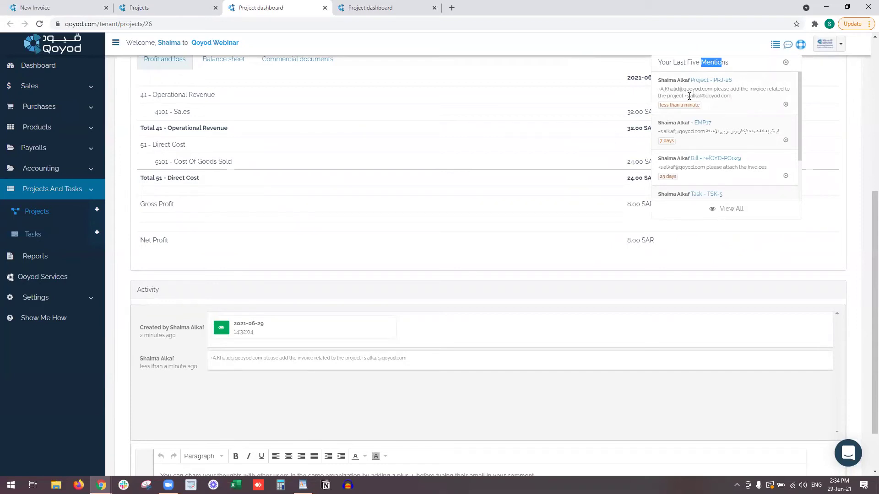
{"action": "left_click", "coordinate": [750, 51]}
{"action": "left_click", "coordinate": [773, 47]}
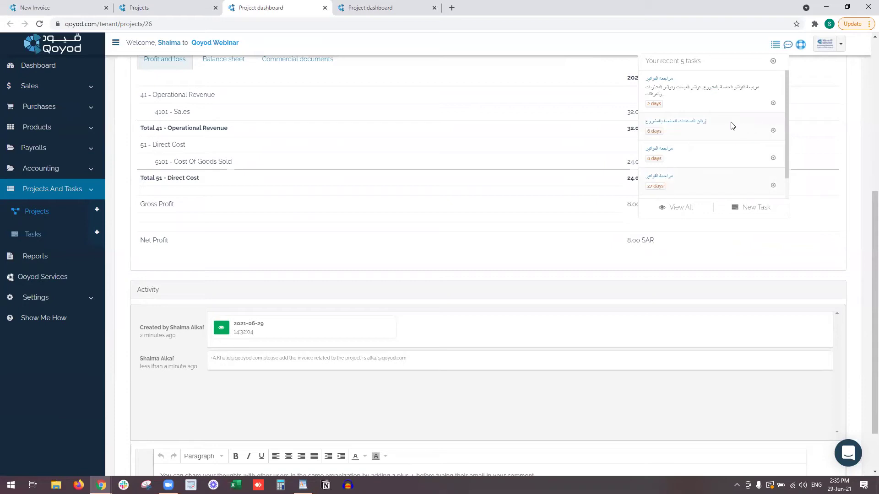
{"action": "left_click_drag", "start_coordinate": [742, 87], "coordinate": [653, 100]}
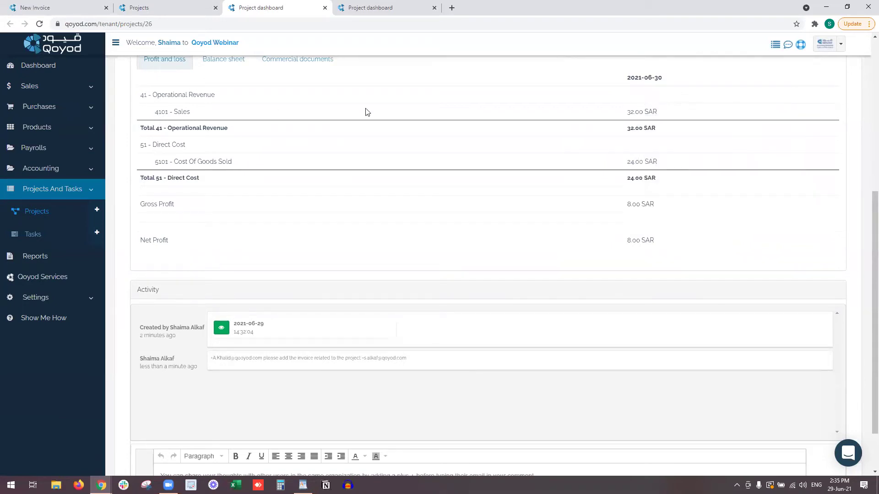
{"action": "scroll", "coordinate": [232, 154], "scroll_direction": "up", "scroll_amount": 6}
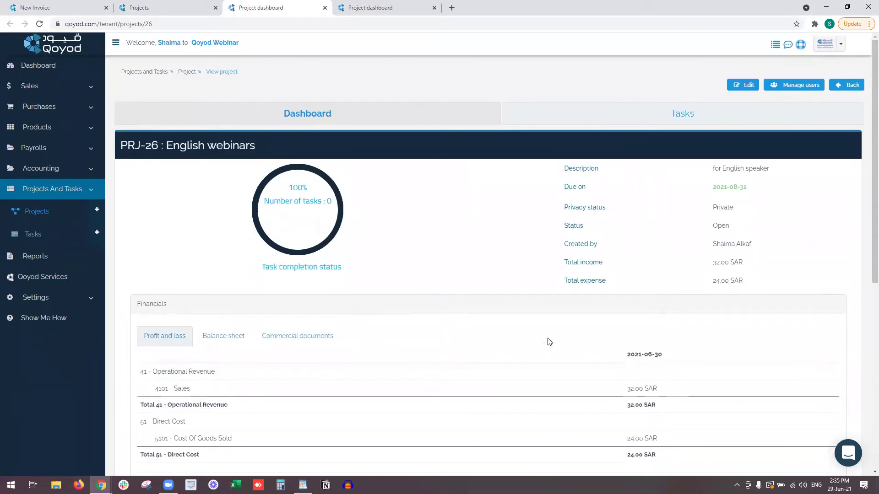
Add a 'Tasks under review' list to PRJ-26's board and place it between In progress and Done.
{"action": "left_click", "coordinate": [613, 122]}
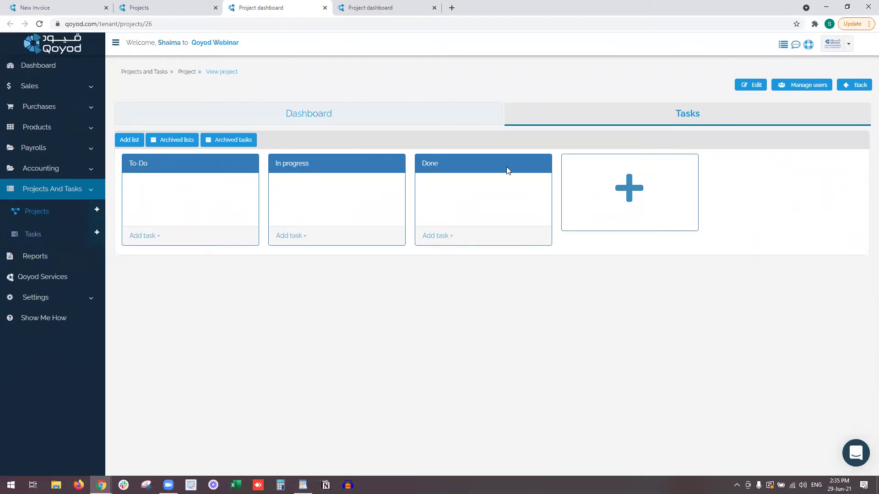
{"action": "left_click", "coordinate": [602, 191]}
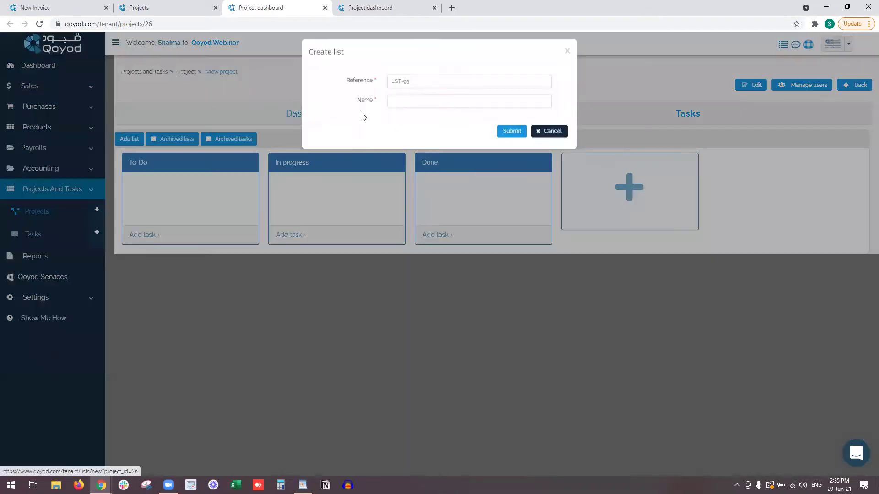
{"action": "left_click", "coordinate": [407, 106]}
{"action": "type", "text": "h"}
{"action": "key", "text": "BackSpace"}
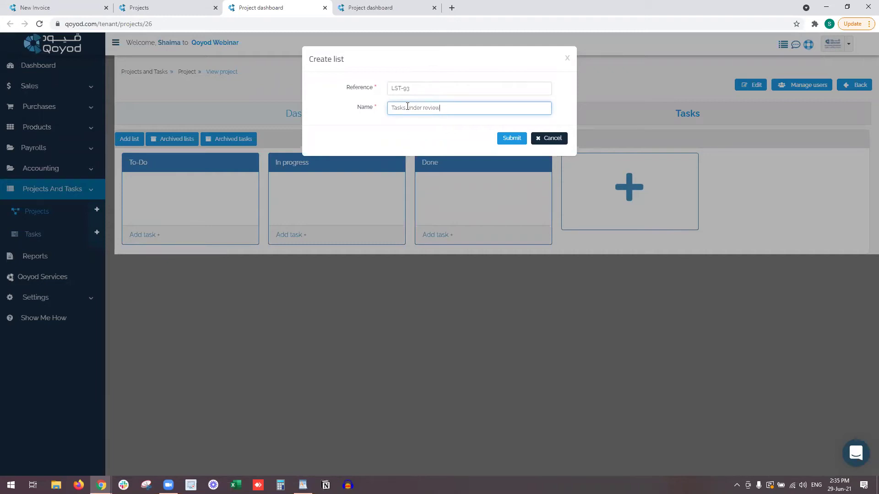
{"action": "left_click", "coordinate": [512, 138]}
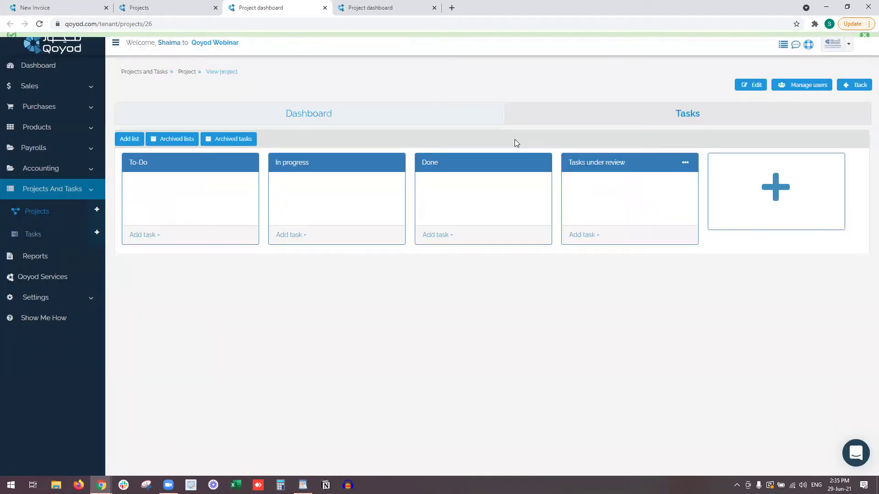
{"action": "left_click_drag", "start_coordinate": [686, 164], "coordinate": [483, 169]}
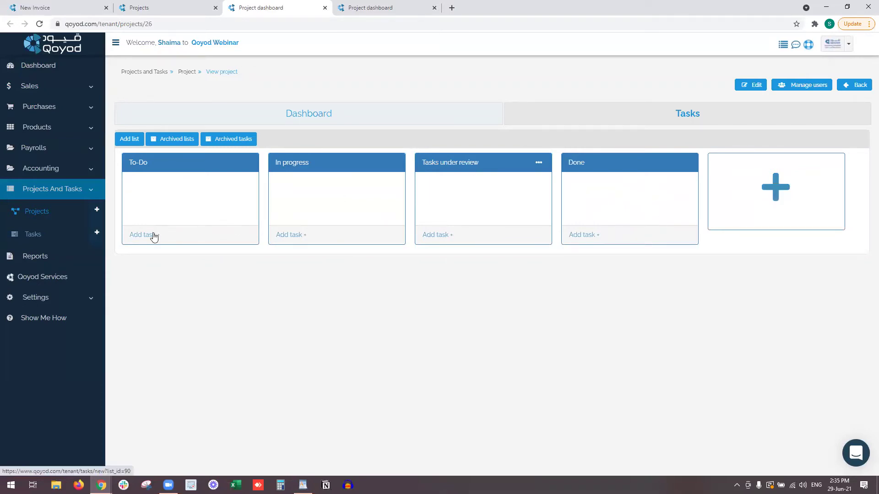
Create the 'Invoice reviewing' task in To-Do, due 2021-06-30, High priority, assigned to a user.
{"action": "left_click", "coordinate": [153, 235]}
{"action": "left_click", "coordinate": [504, 108]}
{"action": "left_click", "coordinate": [582, 112]}
{"action": "left_click", "coordinate": [541, 210]}
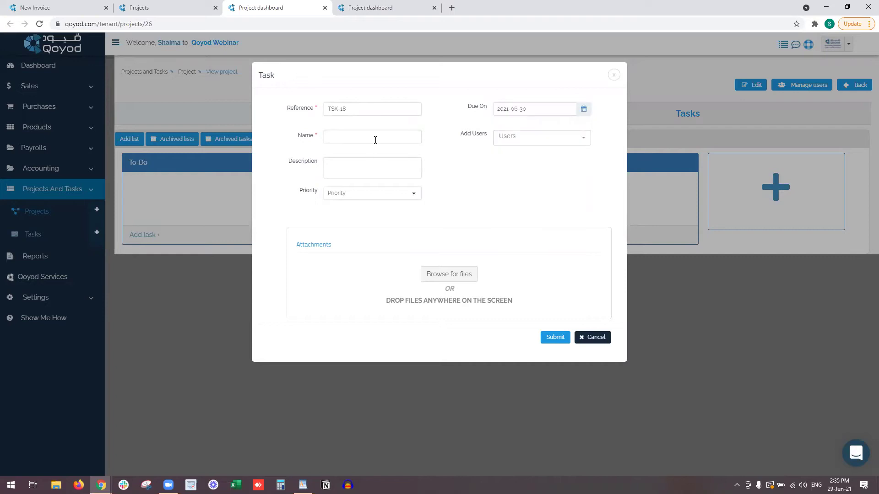
{"action": "left_click", "coordinate": [375, 140]}
{"action": "type", "text": "."}
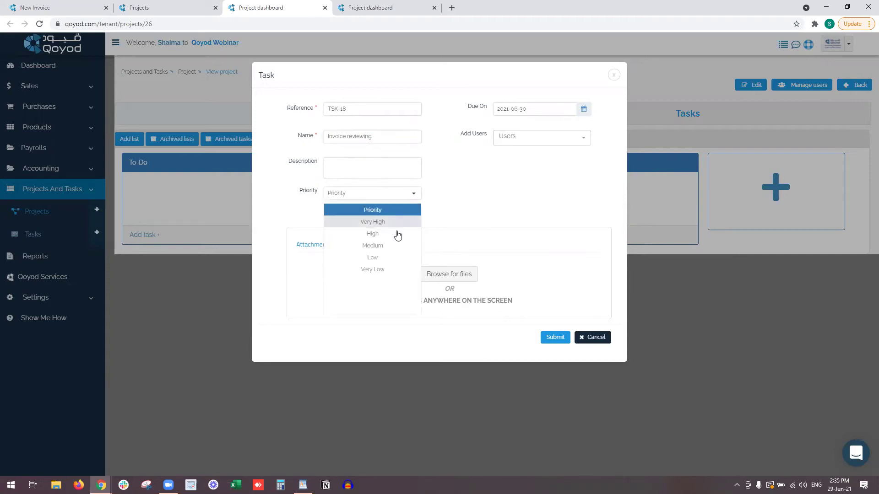
{"action": "left_click", "coordinate": [394, 233]}
{"action": "left_click", "coordinate": [541, 145]}
{"action": "left_click", "coordinate": [547, 171]}
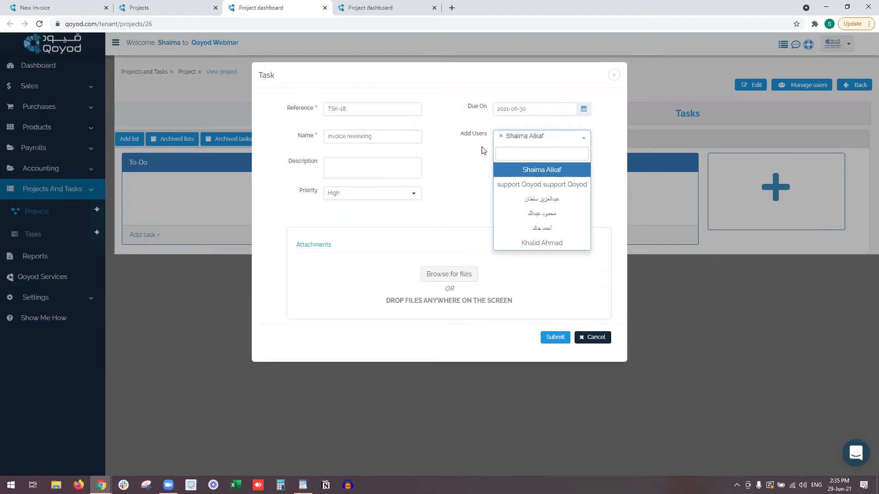
{"action": "left_click", "coordinate": [556, 339]}
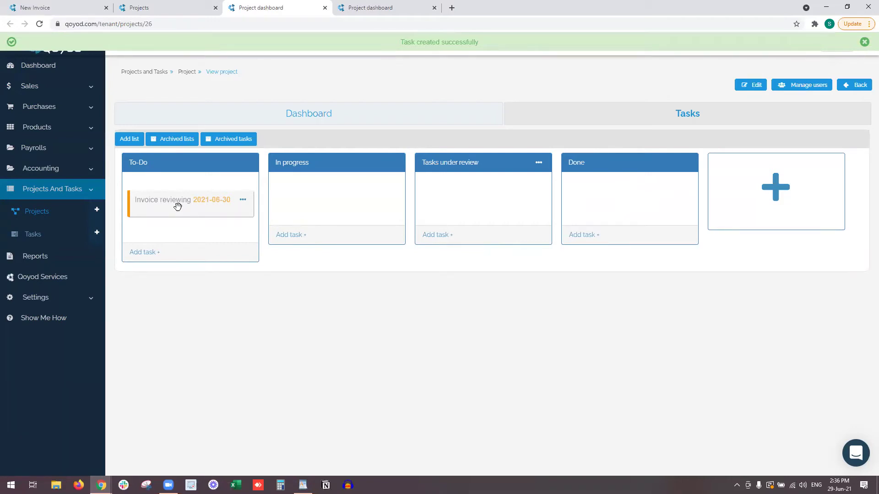
Move Invoice reviewing to In progress, set its status to Close, then move it to Done.
{"action": "left_click_drag", "start_coordinate": [177, 204], "coordinate": [322, 191]}
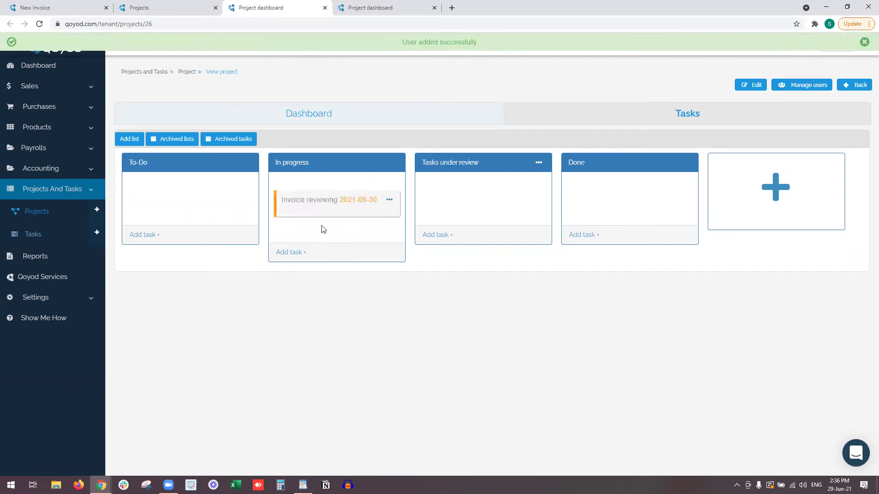
{"action": "left_click", "coordinate": [389, 202]}
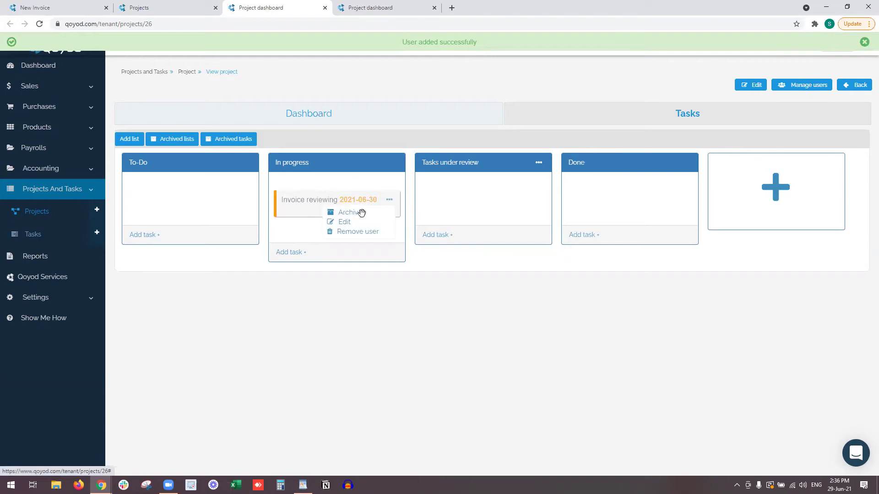
{"action": "left_click", "coordinate": [345, 223]}
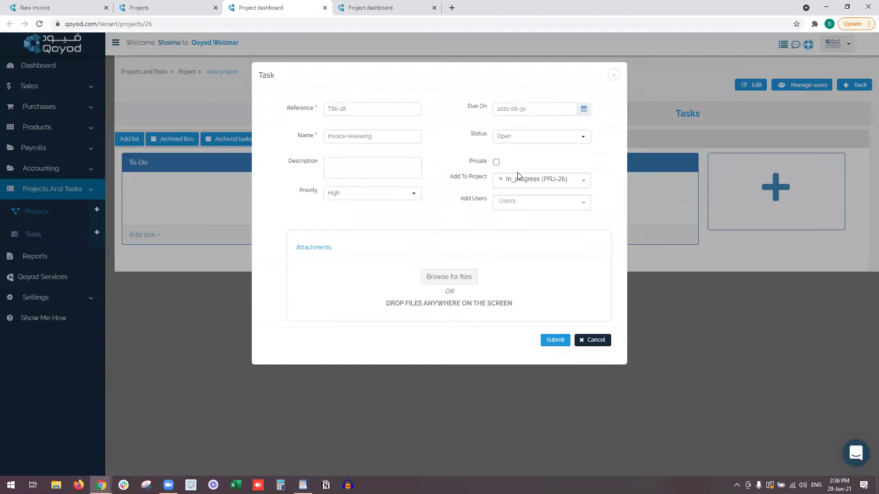
{"action": "left_click", "coordinate": [527, 142]}
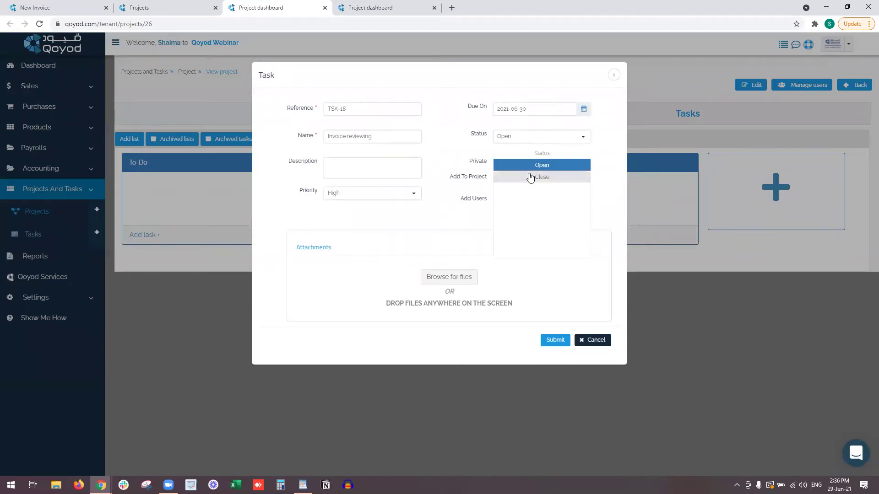
{"action": "left_click", "coordinate": [530, 178]}
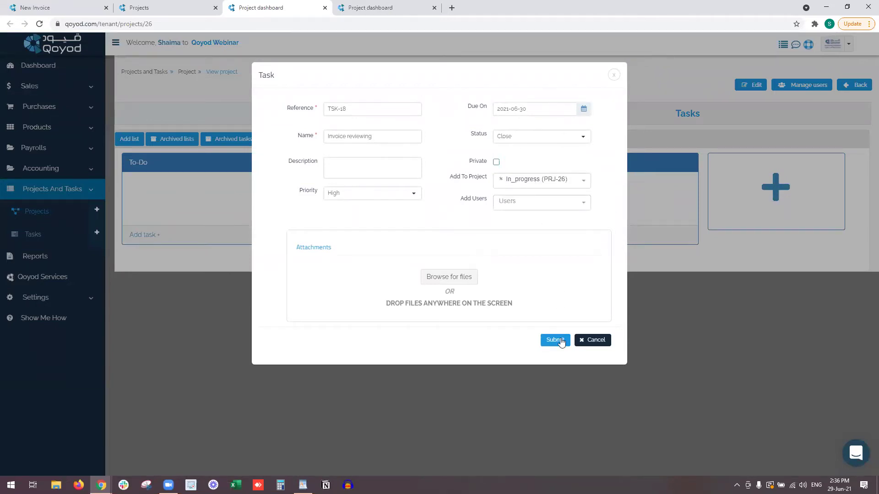
{"action": "left_click", "coordinate": [555, 340]}
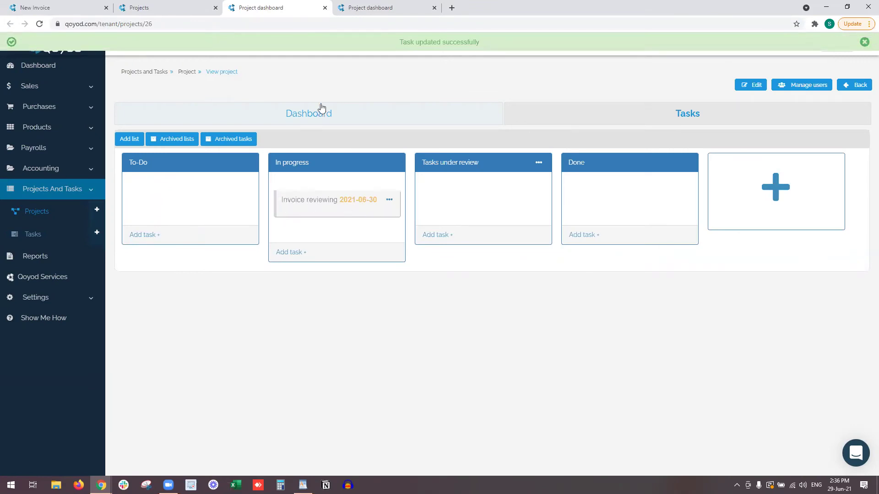
{"action": "left_click_drag", "start_coordinate": [319, 206], "coordinate": [604, 202]}
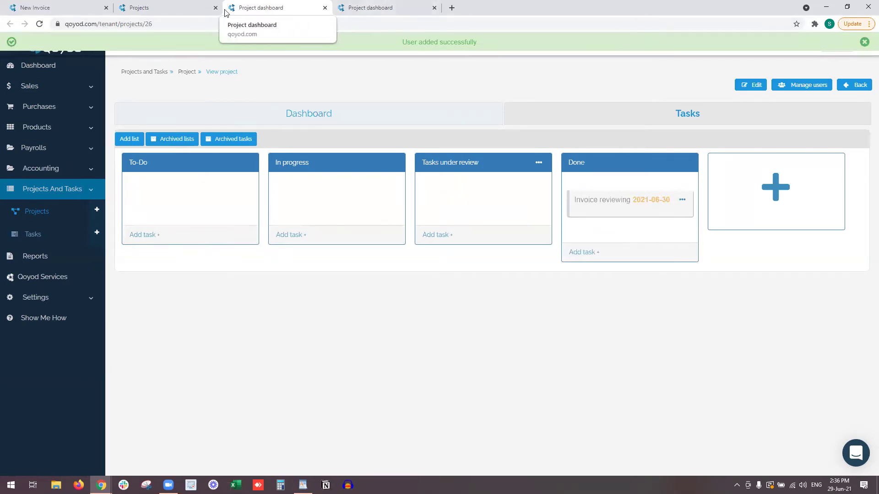
Begin a private new task from the Tasks list, then return to the Projects list.
{"action": "left_click", "coordinate": [43, 233]}
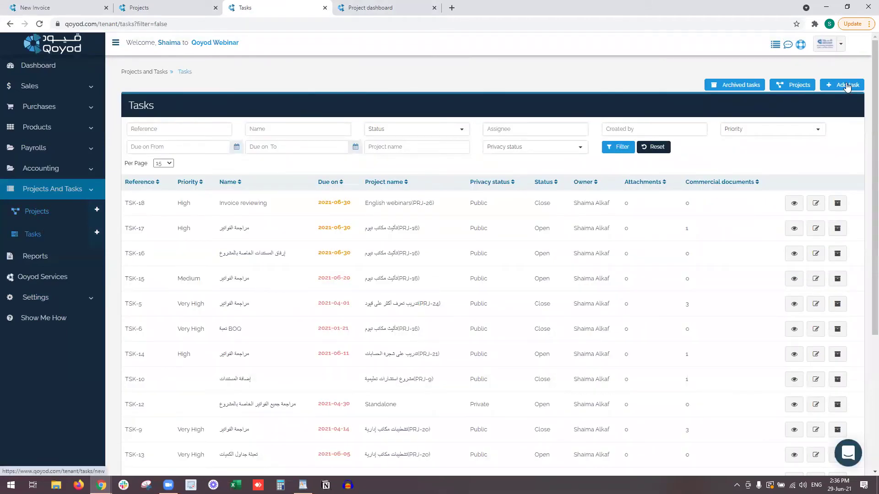
{"action": "left_click", "coordinate": [848, 87]}
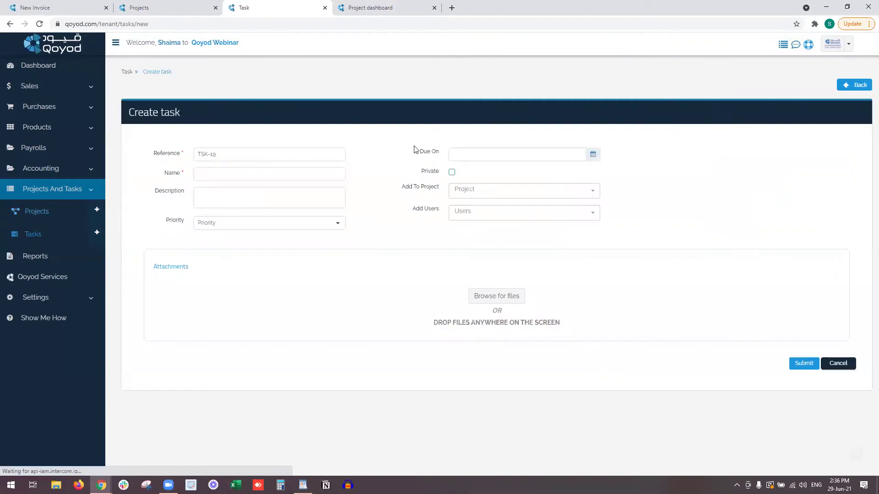
{"action": "left_click", "coordinate": [244, 154]}
{"action": "left_click", "coordinate": [269, 175]}
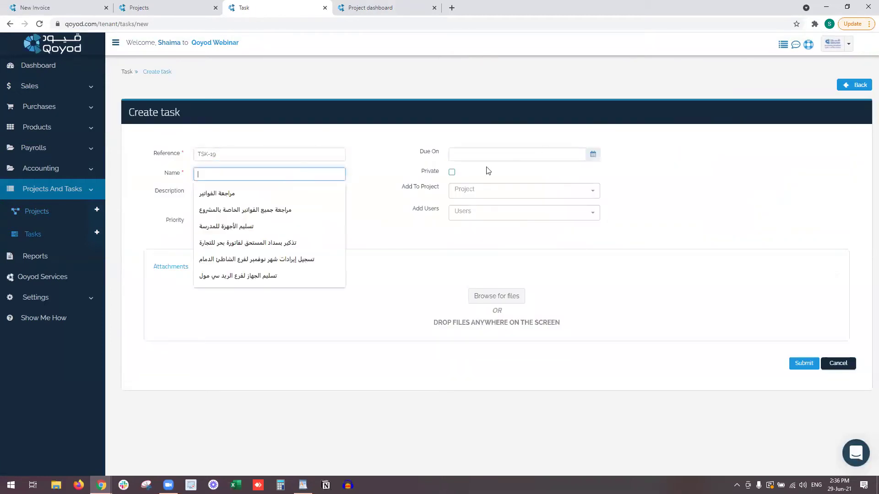
{"action": "left_click", "coordinate": [452, 173]}
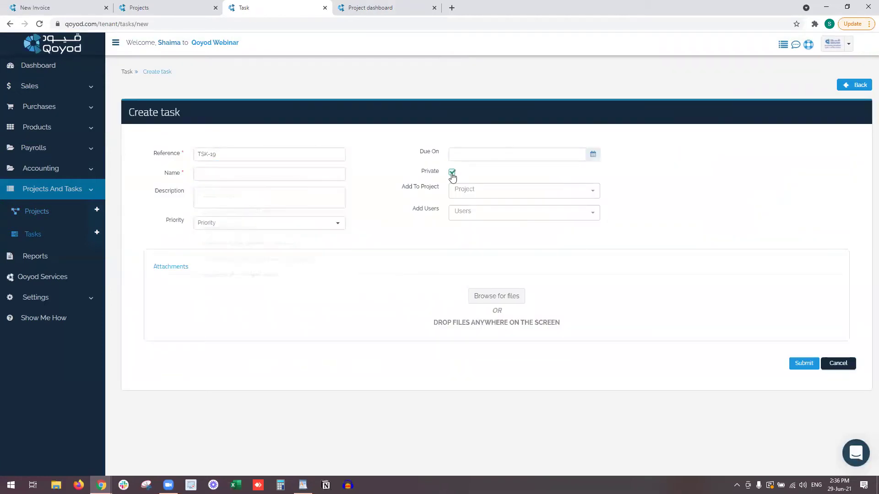
{"action": "left_click", "coordinate": [467, 196]}
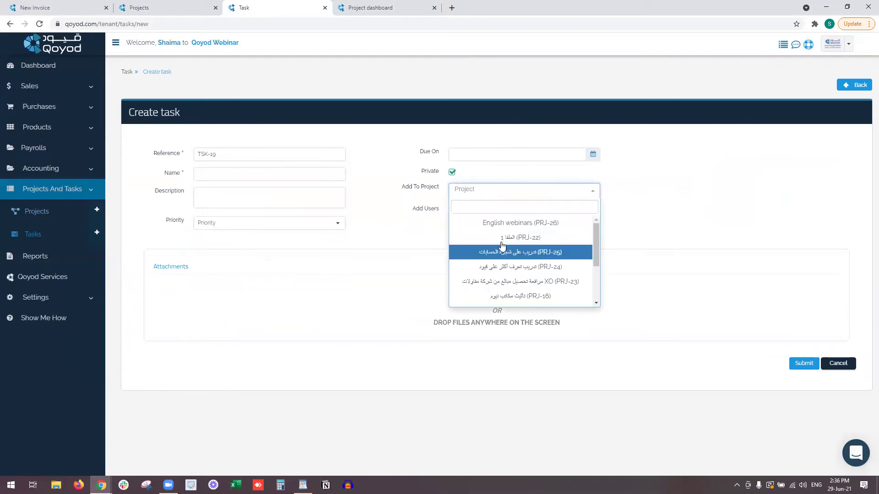
{"action": "left_click", "coordinate": [463, 213]}
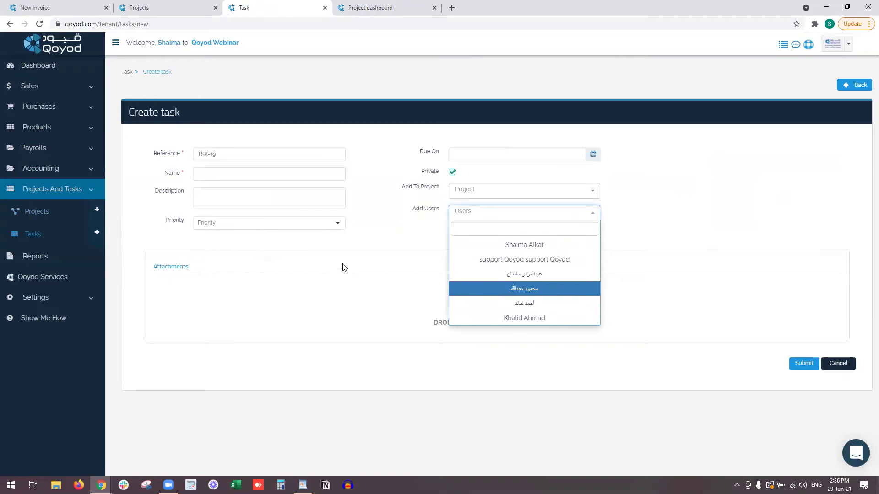
{"action": "left_click", "coordinate": [153, 7]}
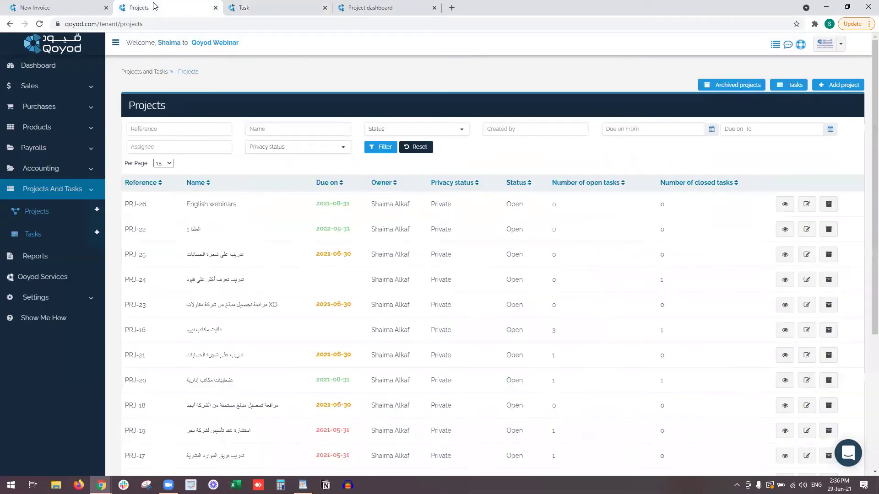
Add a user to PRJ-26 English webinars through Manage users and confirm the addition.
{"action": "left_click", "coordinate": [785, 204]}
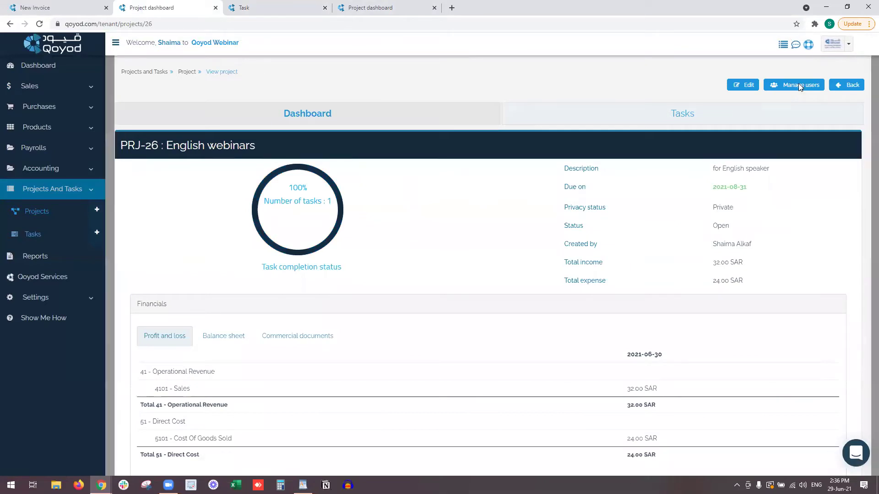
{"action": "left_click", "coordinate": [799, 85]}
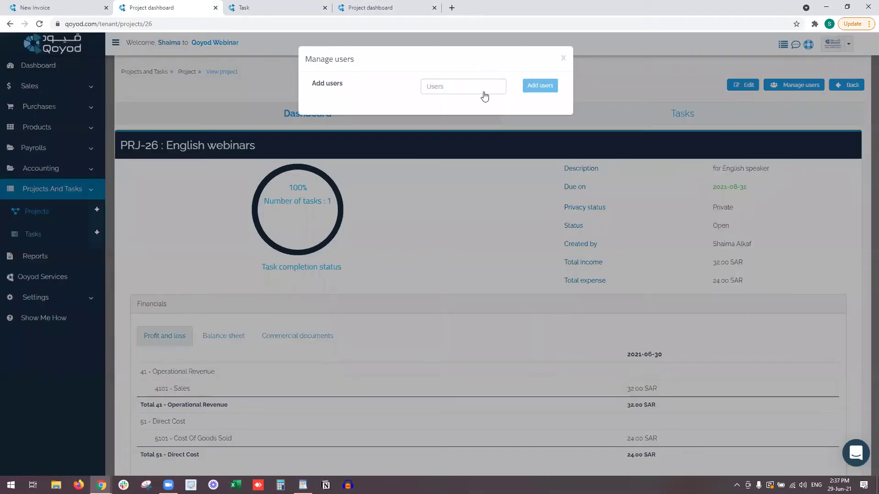
{"action": "left_click", "coordinate": [485, 96]}
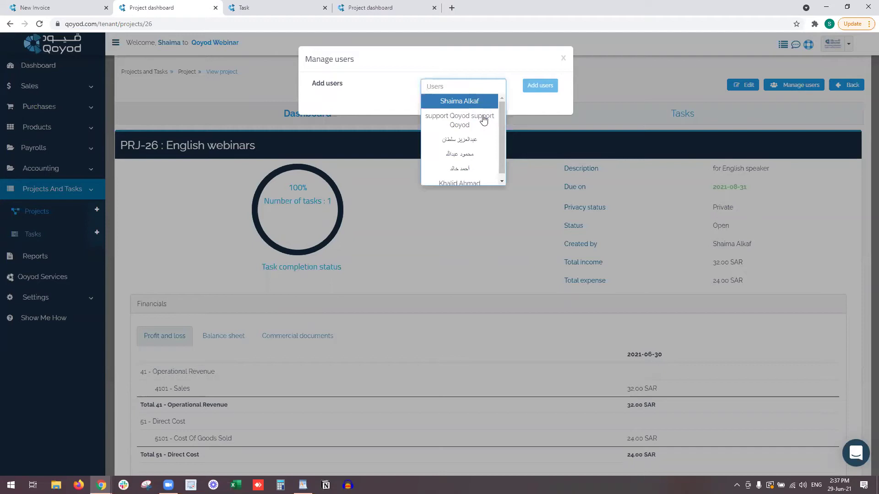
{"action": "left_click", "coordinate": [475, 104]}
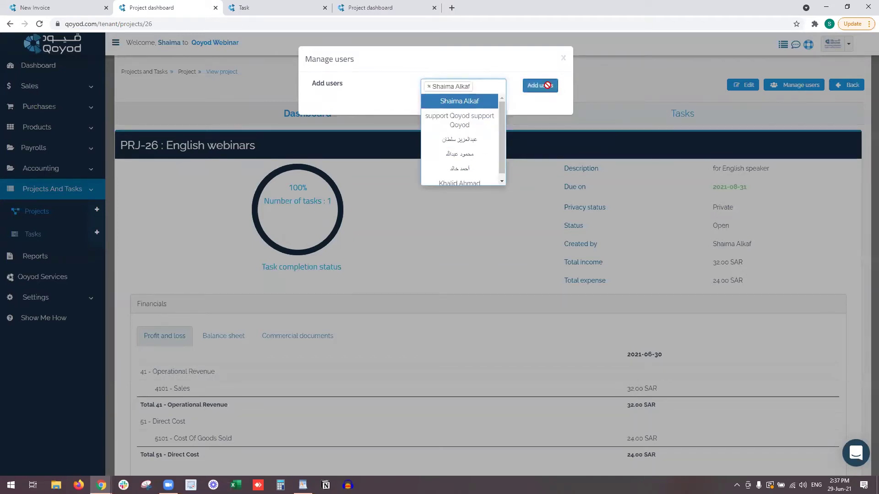
{"action": "left_click", "coordinate": [540, 85]}
{"action": "left_click", "coordinate": [784, 84]}
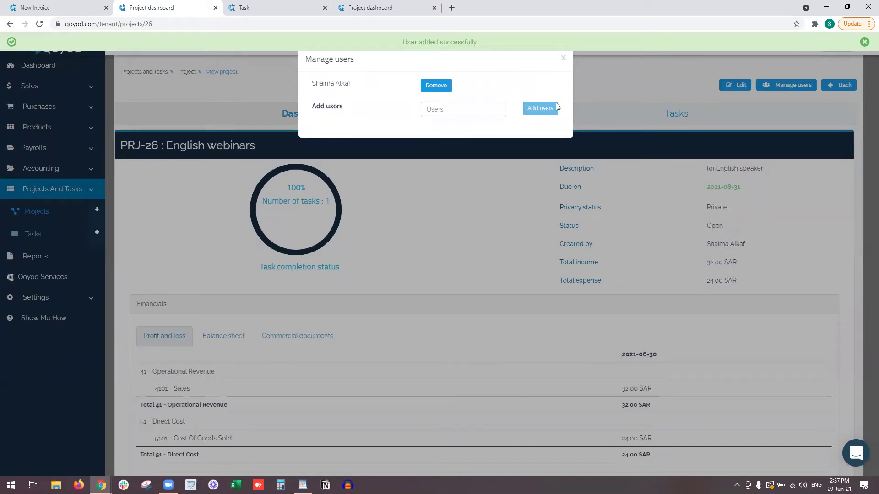
{"action": "left_click", "coordinate": [563, 58]}
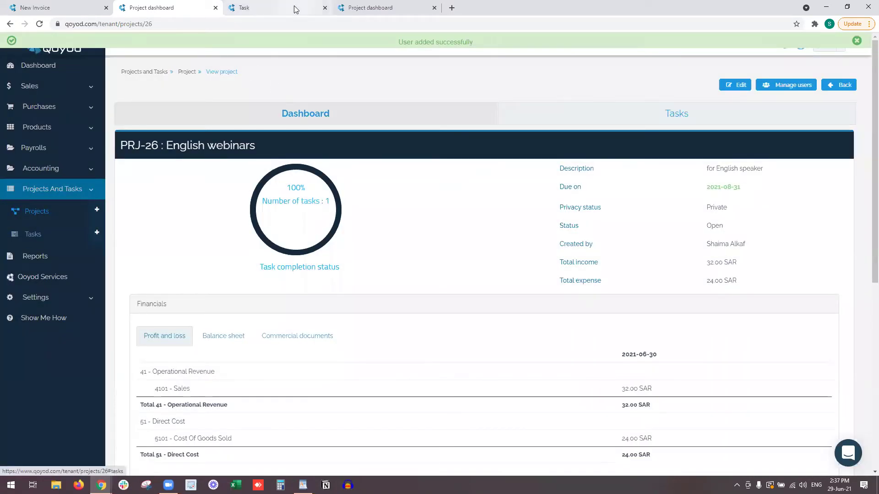
{"action": "left_click", "coordinate": [295, 10]}
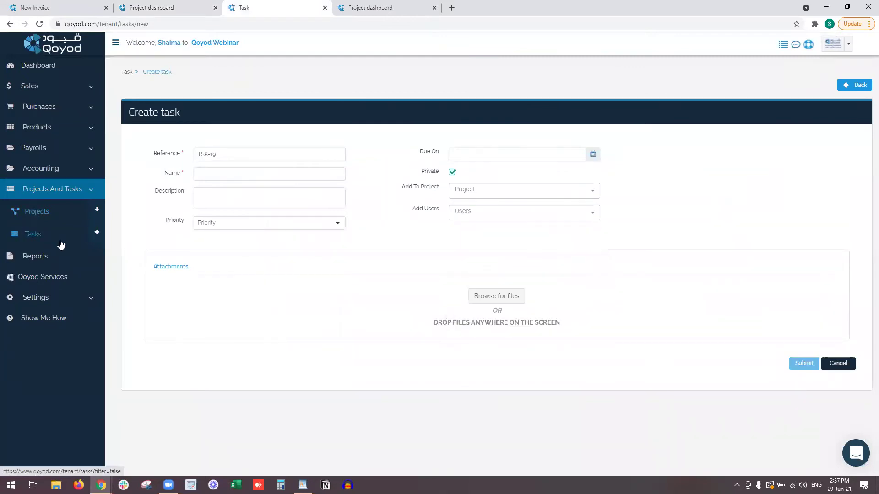
Open task TSK-18 Invoice reviewing and inspect its project and user assignments.
{"action": "left_click", "coordinate": [61, 244]}
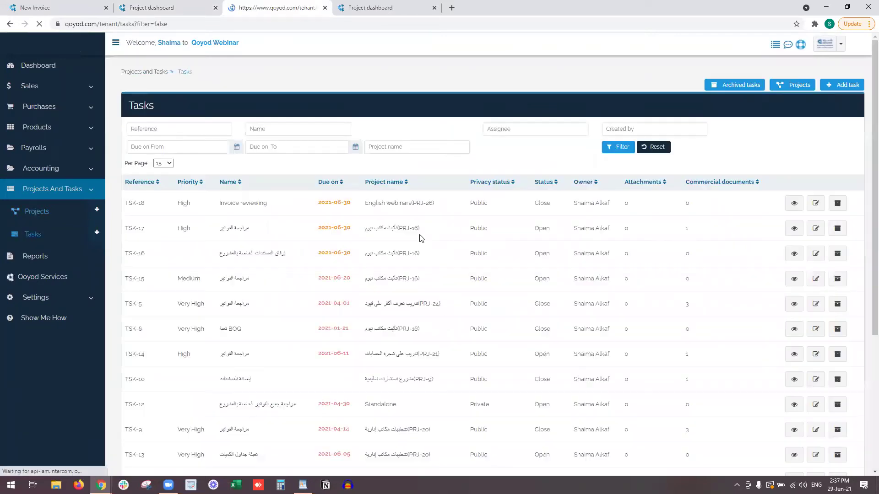
{"action": "left_click", "coordinate": [787, 207]}
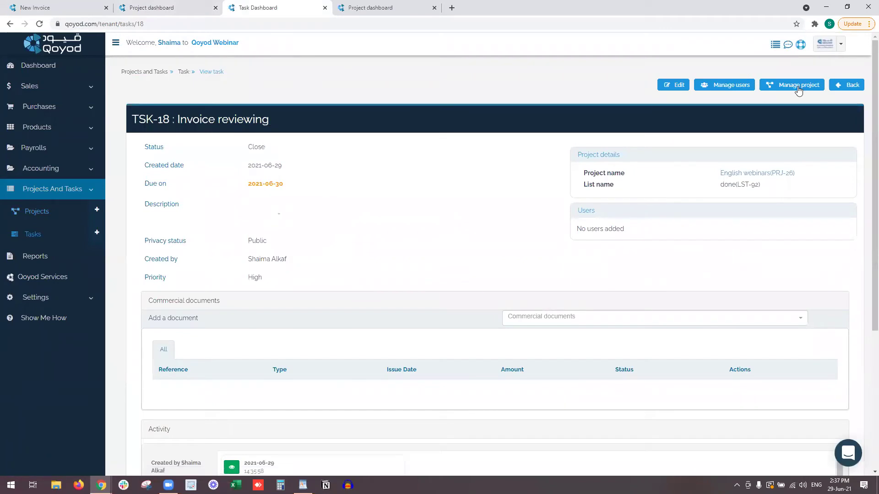
{"action": "right_click", "coordinate": [799, 93]}
{"action": "left_click", "coordinate": [681, 96]}
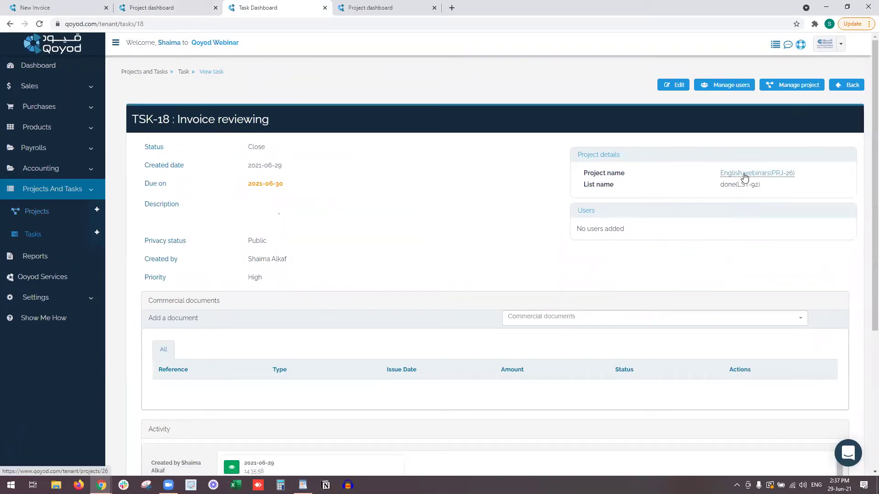
{"action": "left_click", "coordinate": [782, 88]}
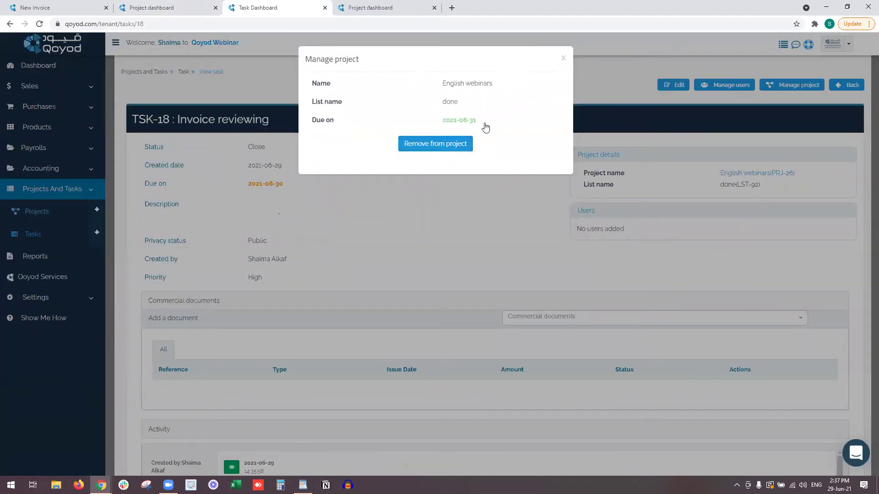
{"action": "left_click", "coordinate": [563, 57]}
{"action": "left_click", "coordinate": [725, 86]}
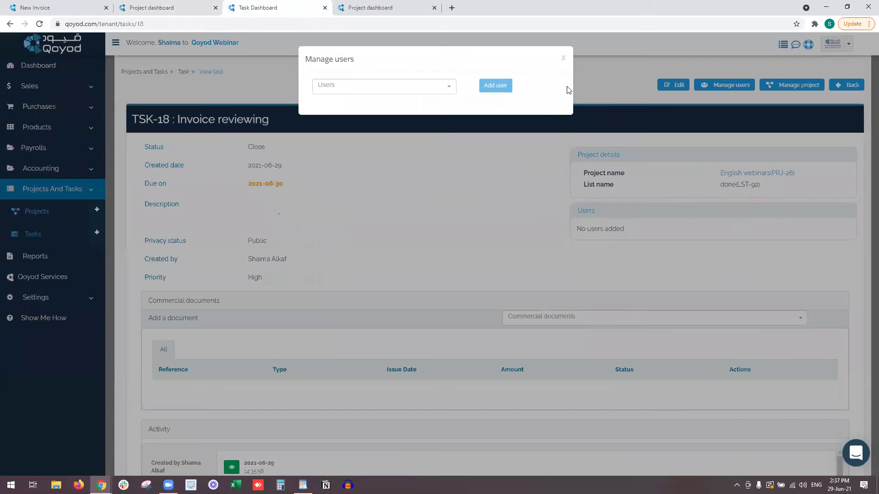
{"action": "key", "text": "Escape"}
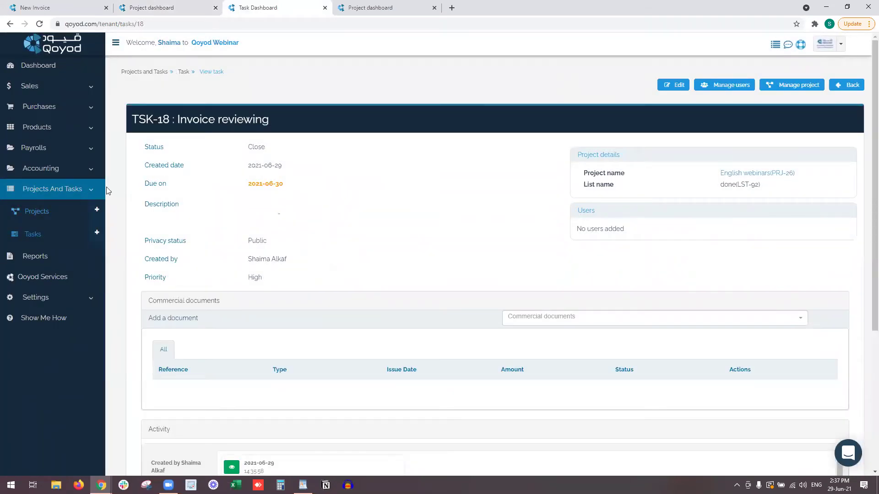
Open the Chart of Accounts under Accounting and scroll down to the Cash in Bank accounts.
{"action": "left_click", "coordinate": [79, 169]}
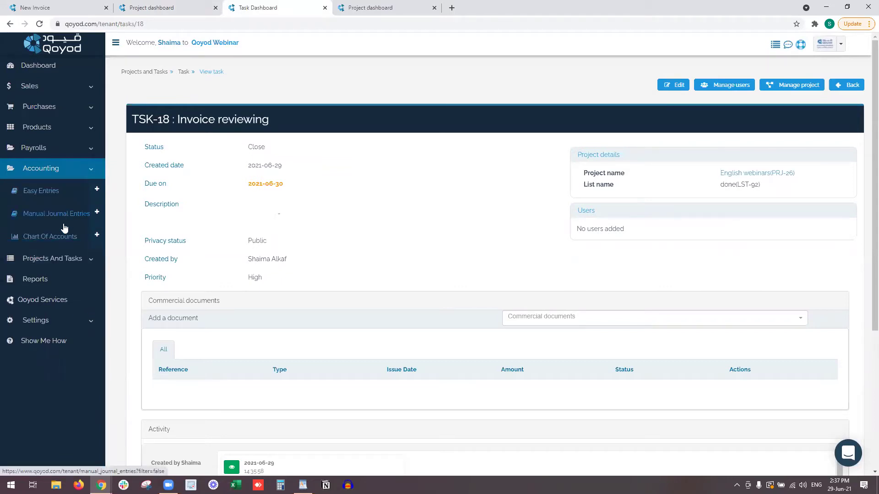
{"action": "left_click", "coordinate": [67, 236]}
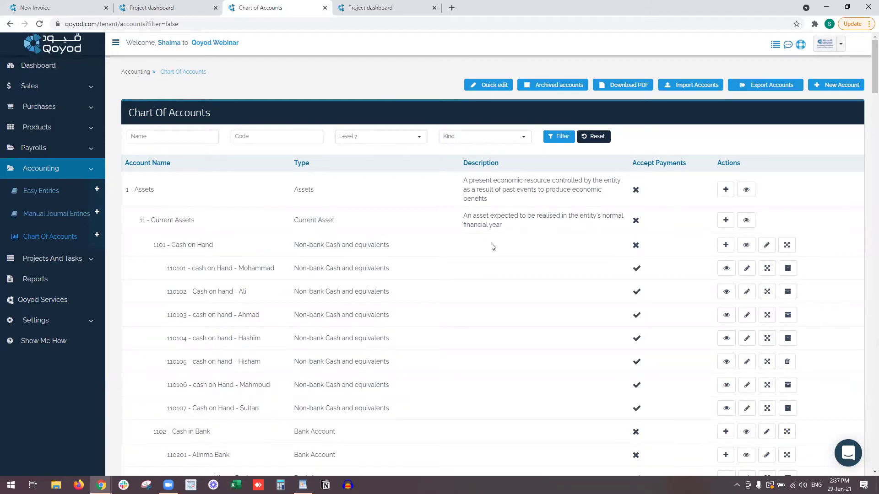
{"action": "scroll", "coordinate": [490, 252], "scroll_direction": "down", "scroll_amount": 9}
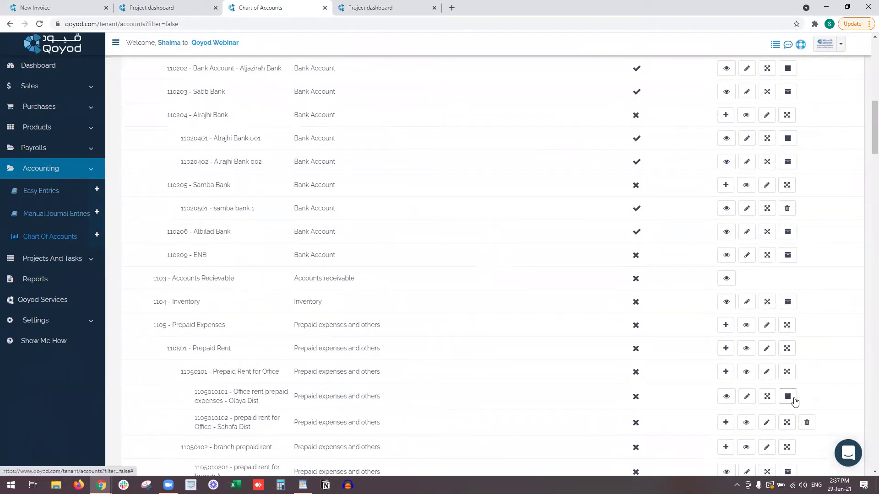
Delete the samba bank 1 sub-account and then the Samba Bank account.
{"action": "scroll", "coordinate": [806, 366], "scroll_direction": "down", "scroll_amount": 2}
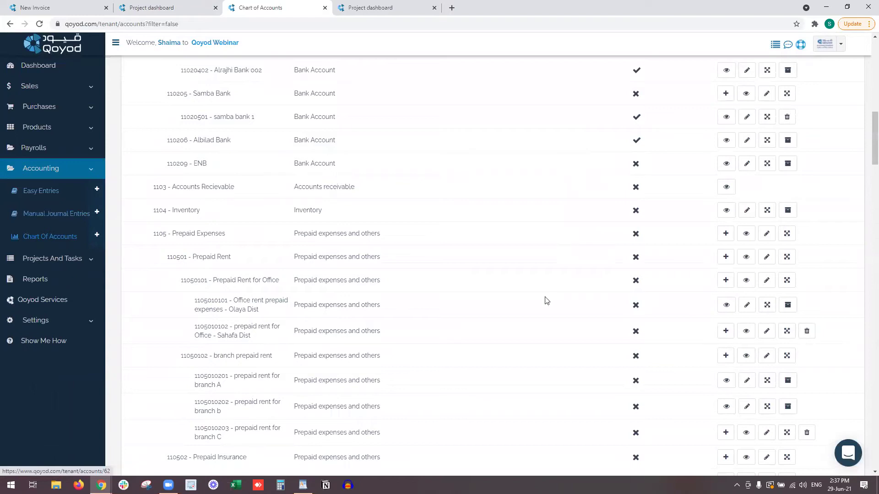
{"action": "scroll", "coordinate": [546, 300], "scroll_direction": "up", "scroll_amount": 1}
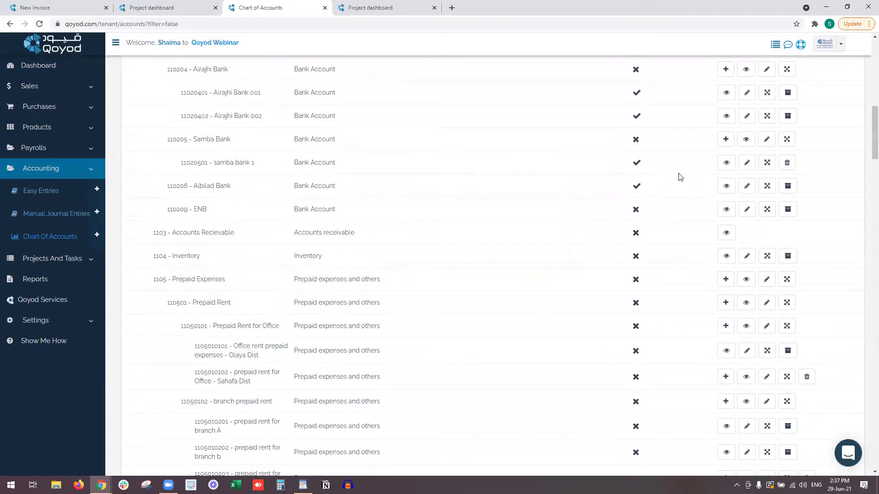
{"action": "left_click", "coordinate": [787, 162]}
{"action": "left_click", "coordinate": [550, 122]}
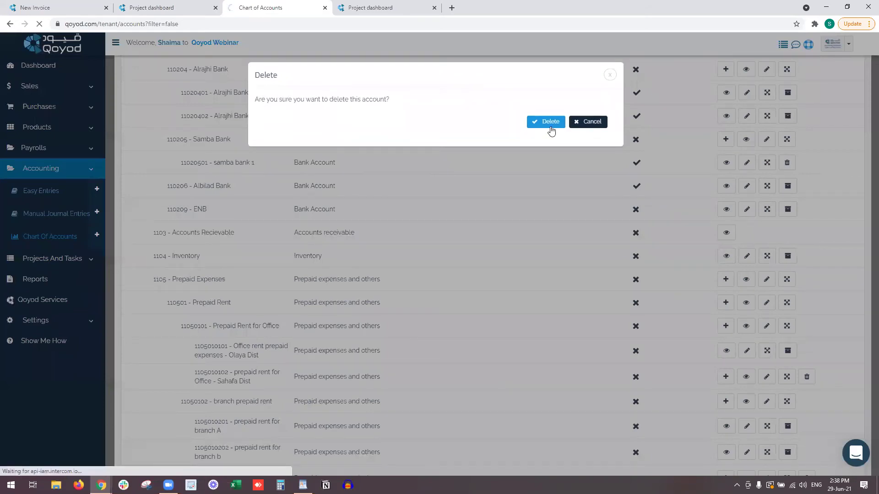
{"action": "scroll", "coordinate": [575, 266], "scroll_direction": "down", "scroll_amount": 11}
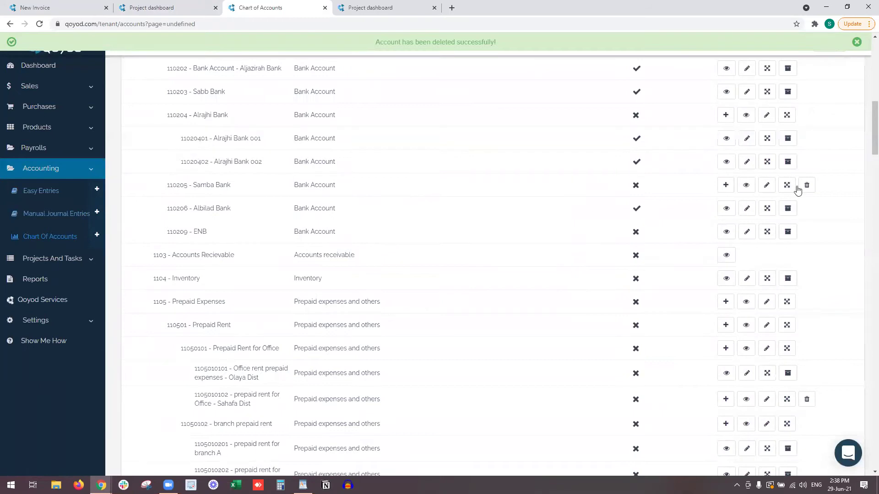
{"action": "left_click", "coordinate": [807, 185]}
{"action": "left_click", "coordinate": [558, 129]}
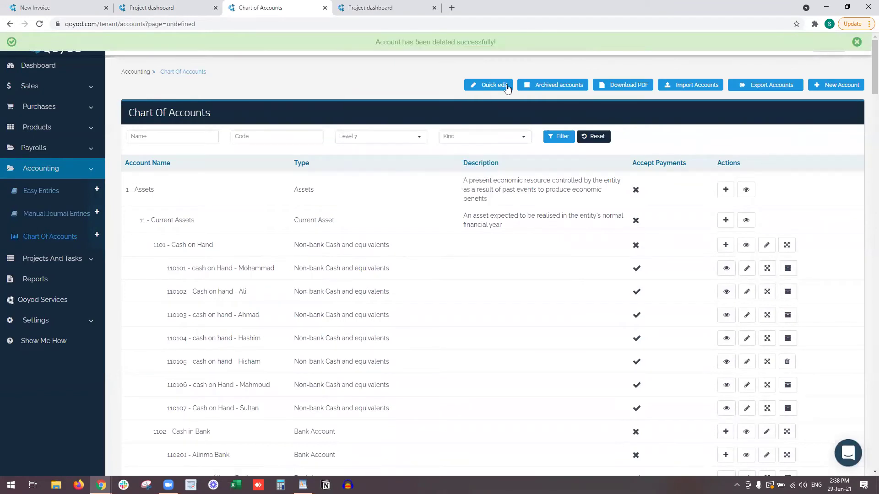
Toggle Quick edit on and off, then start a new account.
{"action": "left_click", "coordinate": [494, 86]}
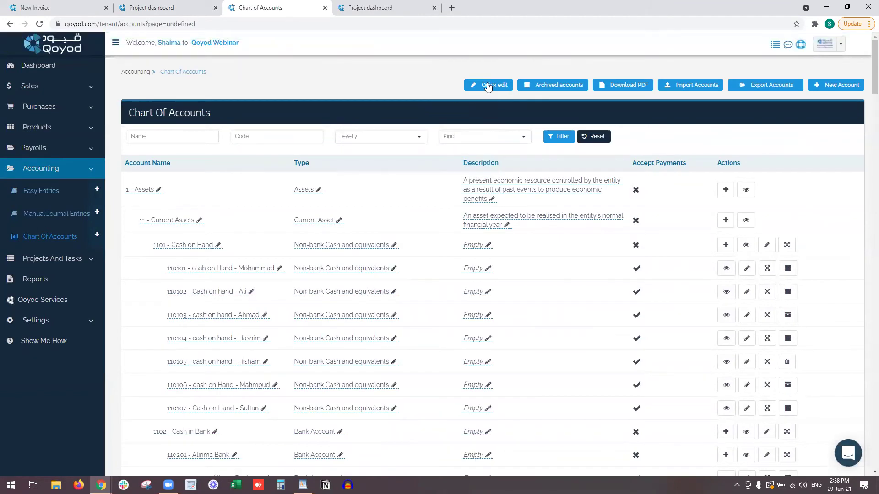
{"action": "left_click", "coordinate": [485, 86]}
{"action": "left_click", "coordinate": [822, 86]}
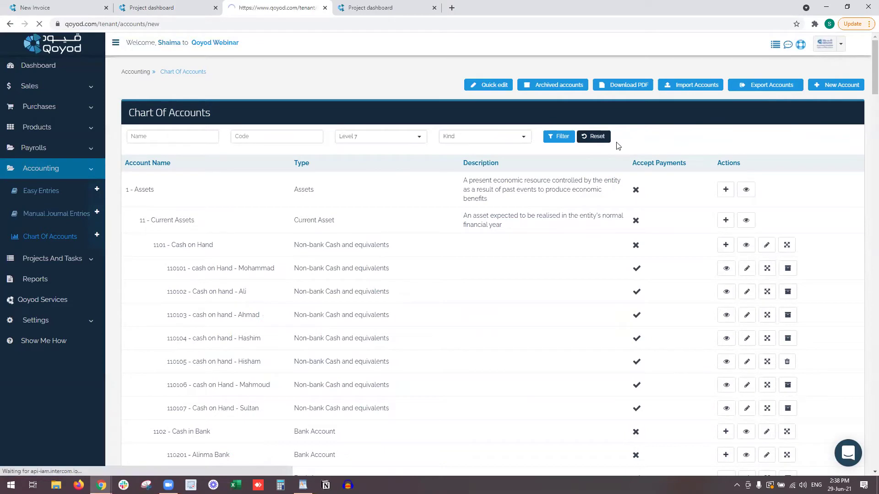
Choose 1102 - Cash in Bank as the new account's parent.
{"action": "left_click", "coordinate": [305, 155]}
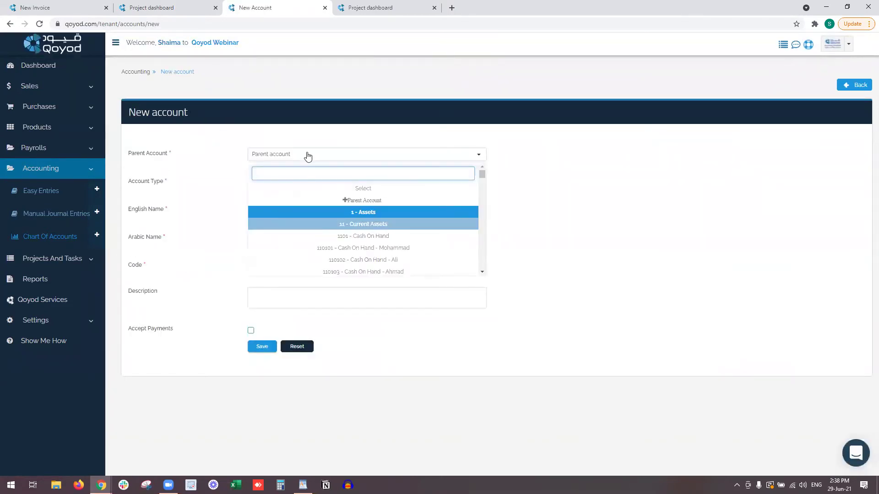
{"action": "scroll", "coordinate": [391, 229], "scroll_direction": "down", "scroll_amount": 1}
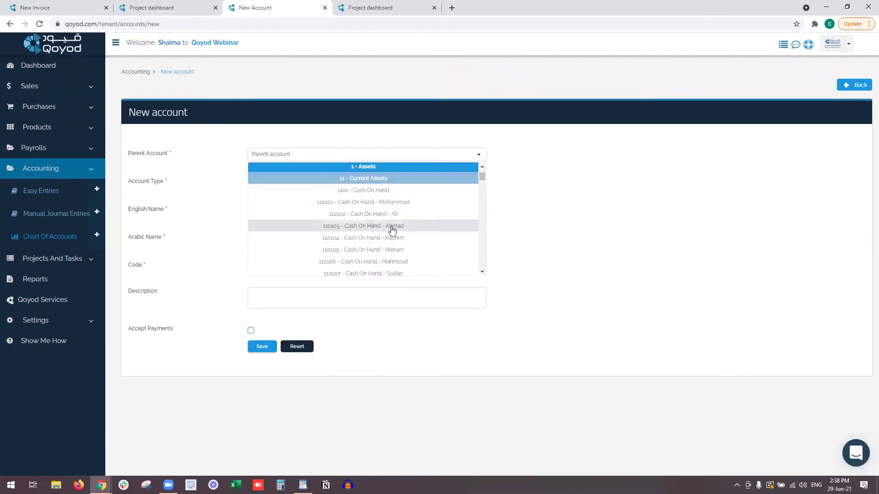
{"action": "scroll", "coordinate": [392, 230], "scroll_direction": "down", "scroll_amount": 4}
{"action": "scroll", "coordinate": [392, 230], "scroll_direction": "down", "scroll_amount": 3}
{"action": "scroll", "coordinate": [392, 230], "scroll_direction": "up", "scroll_amount": 4}
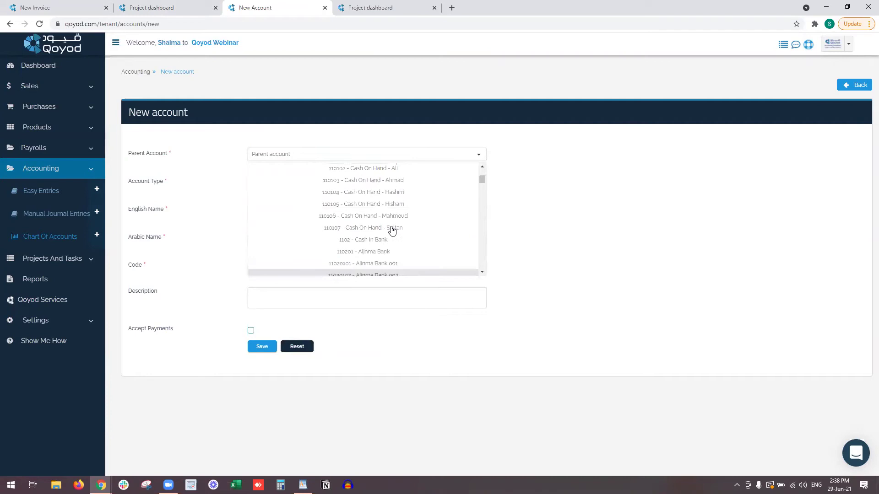
{"action": "scroll", "coordinate": [392, 230], "scroll_direction": "up", "scroll_amount": 2}
{"action": "scroll", "coordinate": [392, 213], "scroll_direction": "down", "scroll_amount": 2}
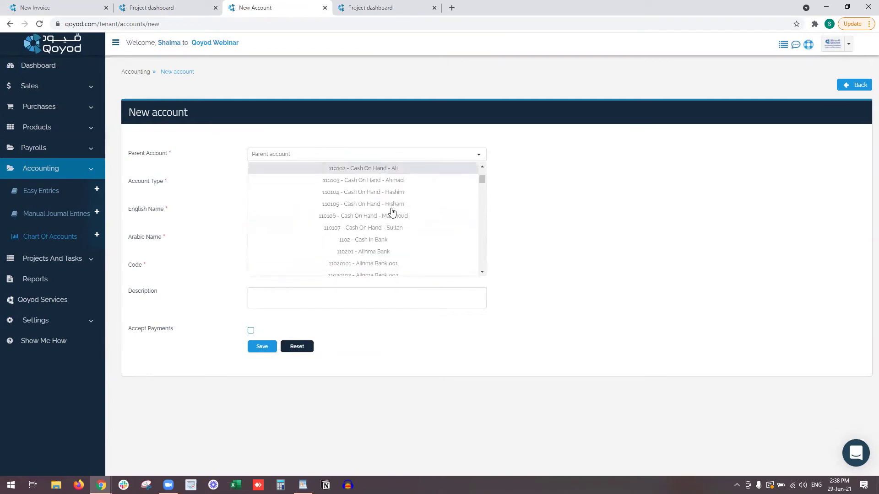
{"action": "left_click", "coordinate": [384, 243]}
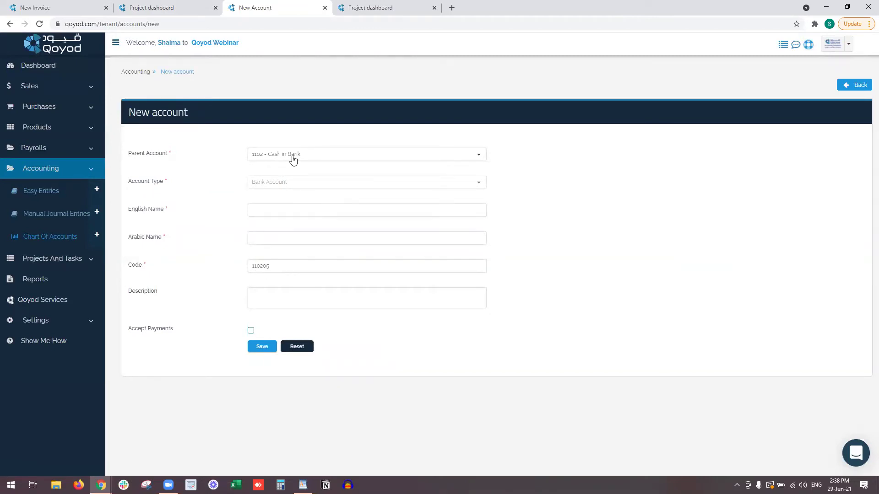
Name it Samba Bank with an Arabic name, keep code 110205, and save.
{"action": "left_click", "coordinate": [281, 211]}
{"action": "type", "text": "Samba Bank"}
{"action": "key", "text": "Tab"}
{"action": "key", "text": "alt+shift"}
{"action": "type", "text": "سامب"}
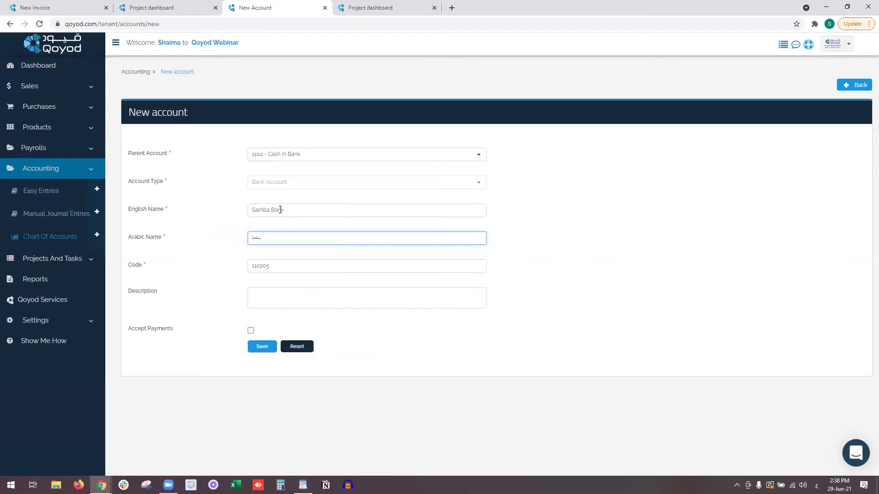
{"action": "type", "text": "ا"}
{"action": "key", "text": "BackSpace"}
{"action": "key", "text": "BackSpace"}
{"action": "key", "text": "BackSpace"}
{"action": "key", "text": "BackSpace"}
{"action": "key", "text": "BackSpace"}
{"action": "type", "text": "بنك بنك"}
{"action": "key", "text": "BackSpace"}
{"action": "key", "text": "BackSpace"}
{"action": "key", "text": "BackSpace"}
{"action": "type", "text": "سامب"}
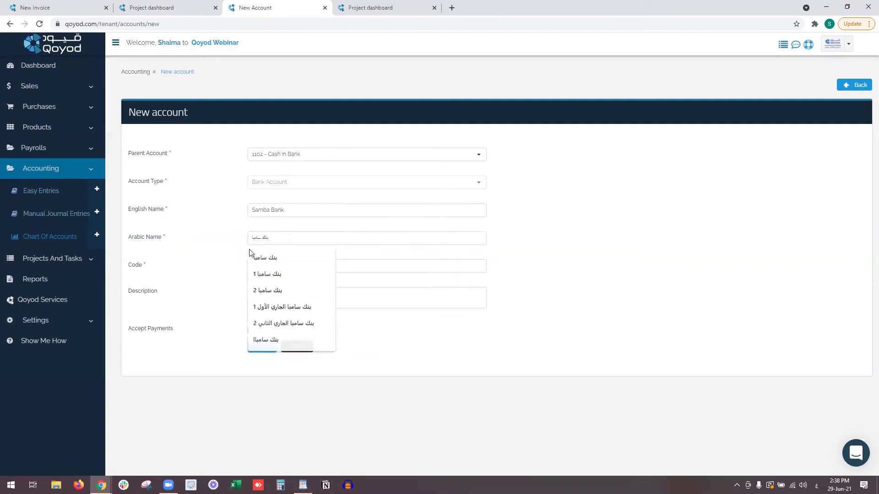
{"action": "left_click", "coordinate": [261, 257]}
{"action": "left_click", "coordinate": [281, 267]}
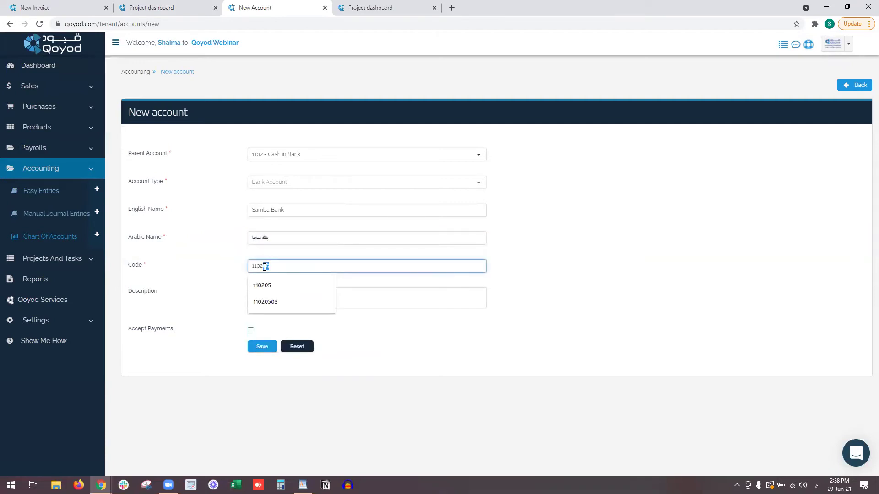
{"action": "left_click", "coordinate": [204, 268]}
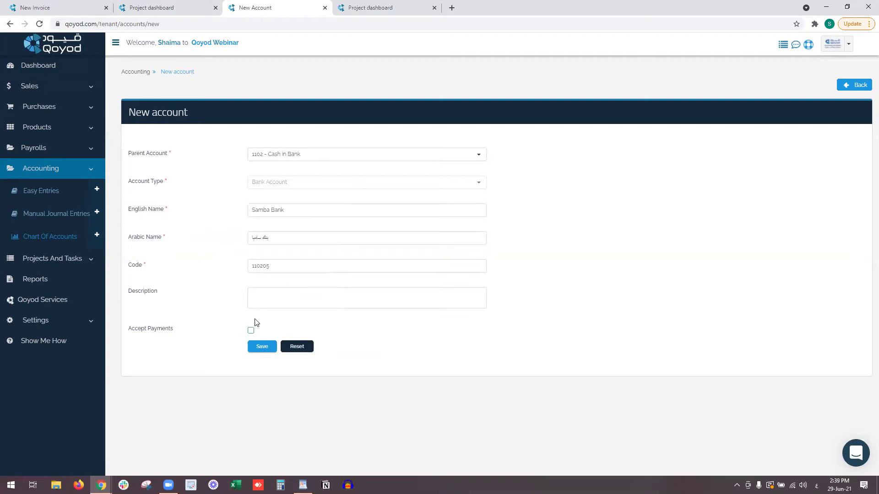
{"action": "left_click", "coordinate": [264, 348]}
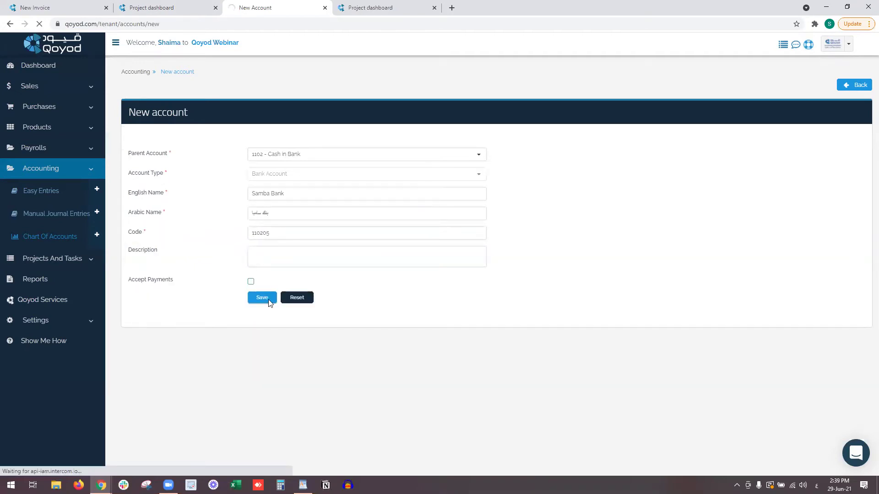
Open 110205 - Samba Bank's details in a new tab, then return to the Chart of Accounts.
{"action": "scroll", "coordinate": [279, 274], "scroll_direction": "down", "scroll_amount": 4}
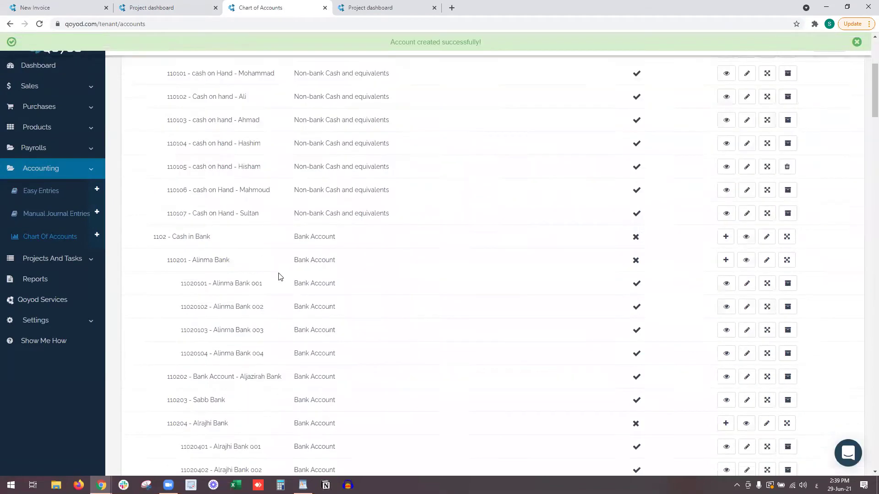
{"action": "scroll", "coordinate": [280, 277], "scroll_direction": "down", "scroll_amount": 1}
{"action": "scroll", "coordinate": [281, 278], "scroll_direction": "down", "scroll_amount": 4}
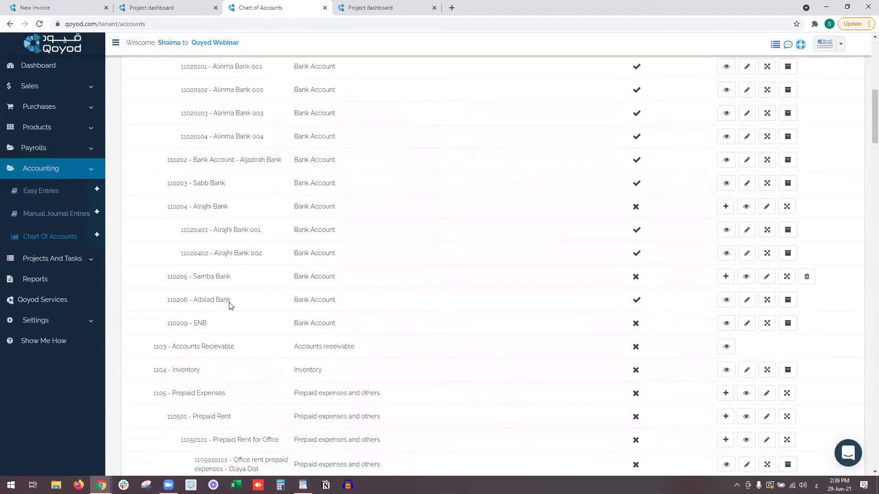
{"action": "right_click", "coordinate": [746, 277]}
{"action": "left_click", "coordinate": [762, 286]}
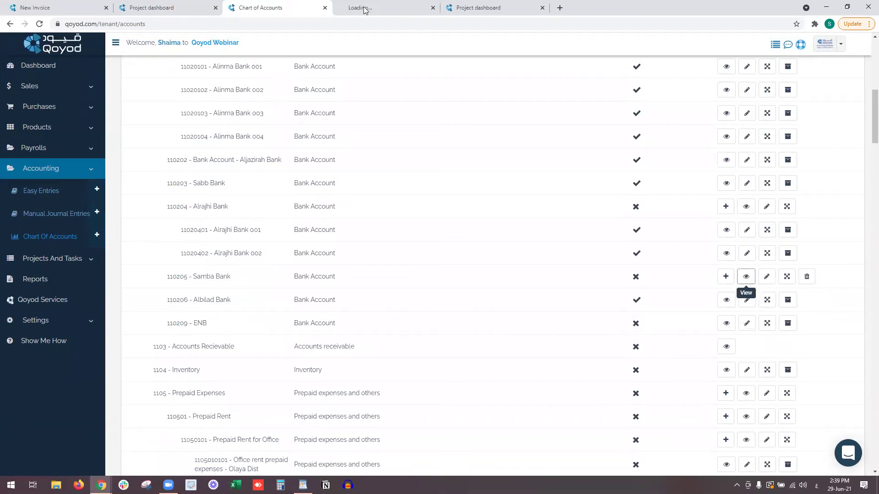
{"action": "left_click", "coordinate": [396, 6]}
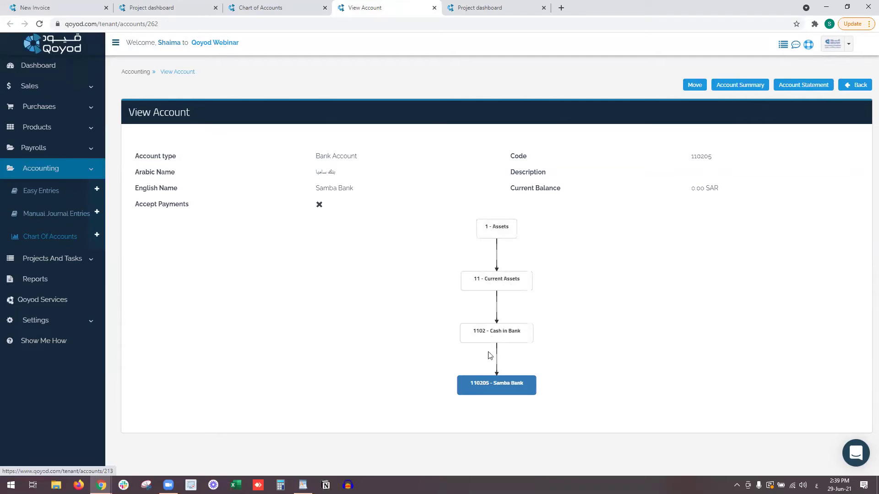
{"action": "left_click", "coordinate": [198, 4]}
{"action": "left_click", "coordinate": [248, 3]}
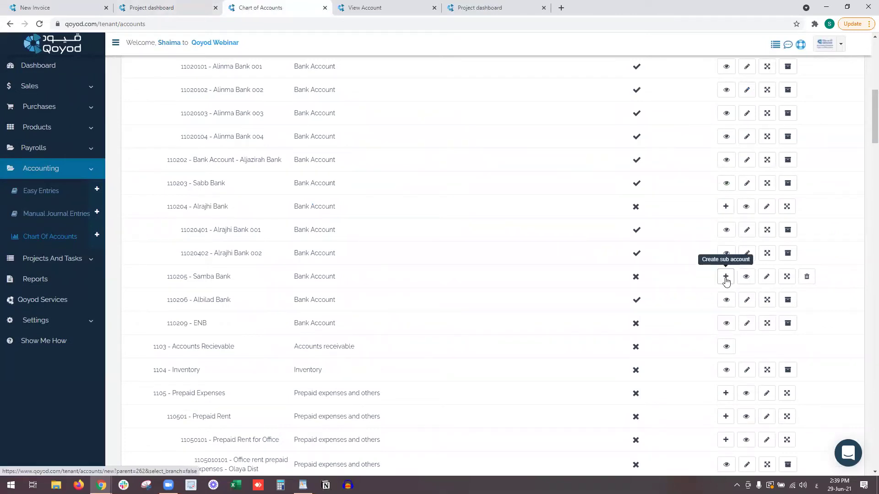
Add sub-account samba bank 1 (Arabic 'بنك ساميا 1', code 11020501) under Samba Bank, accepting payments.
{"action": "left_click", "coordinate": [725, 277]}
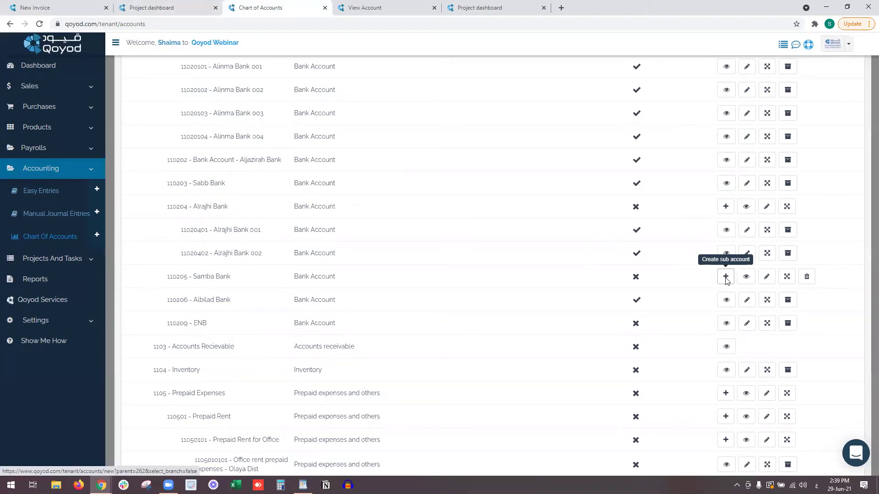
{"action": "left_click", "coordinate": [603, 219]}
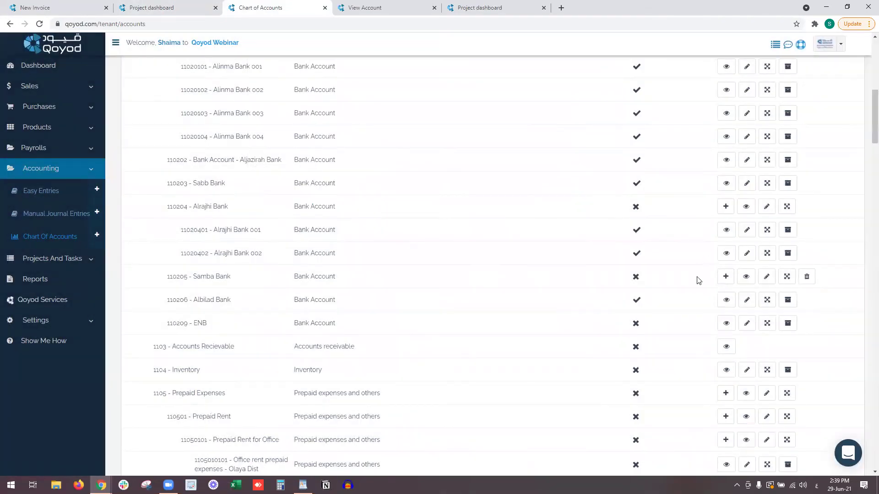
{"action": "left_click", "coordinate": [726, 276]}
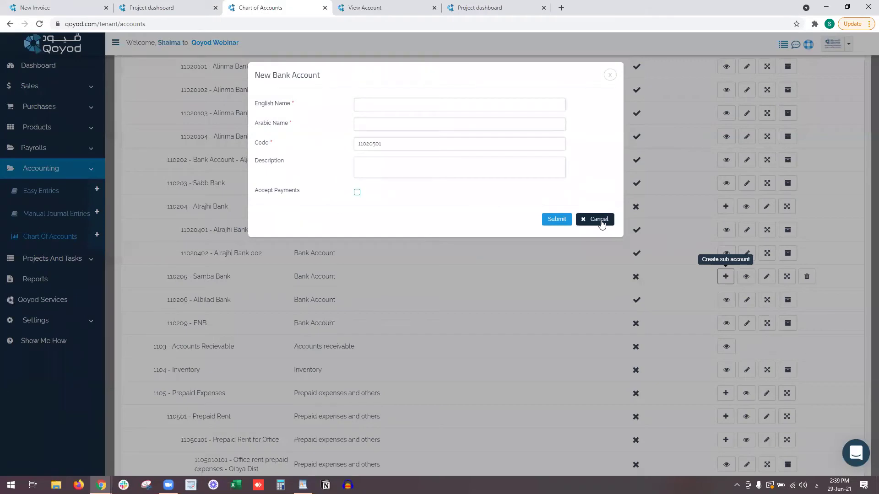
{"action": "left_click", "coordinate": [357, 107]}
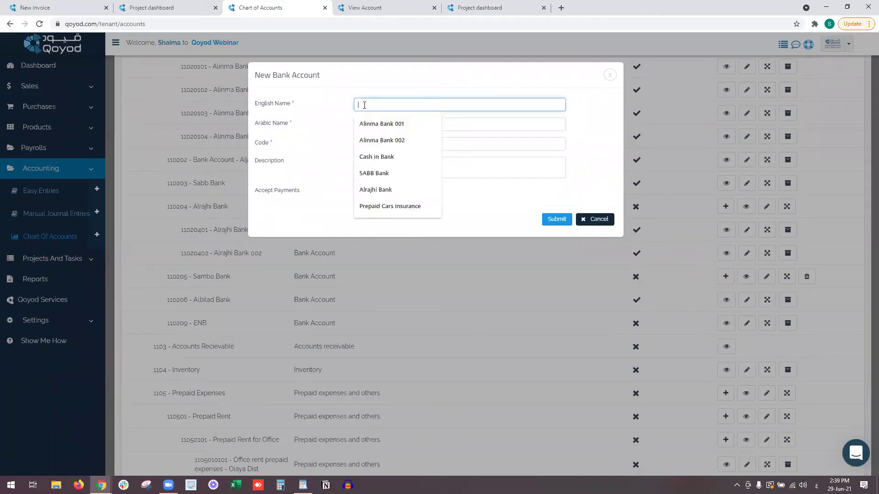
{"action": "type", "text": "S"}
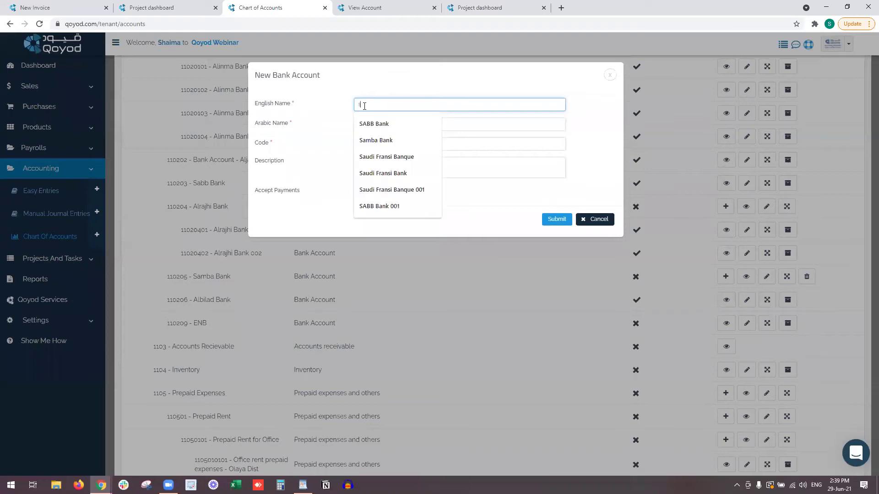
{"action": "type", "text": "amba bank 2"}
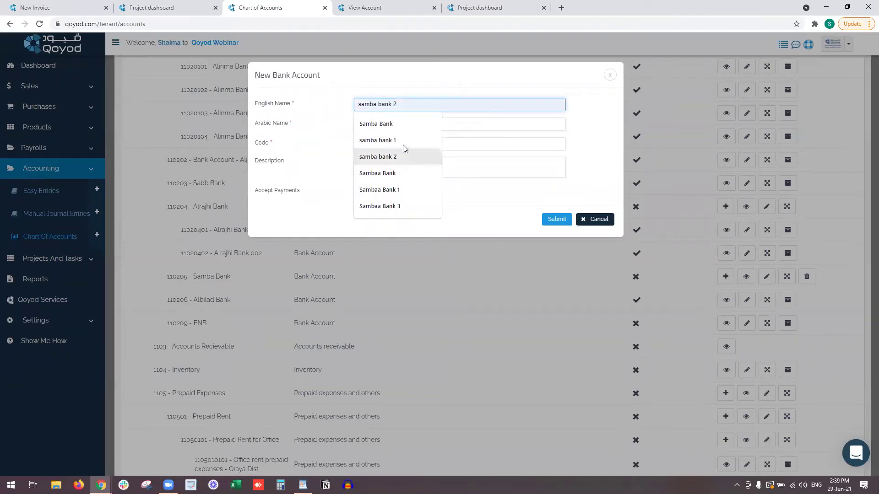
{"action": "left_click", "coordinate": [402, 140]}
{"action": "left_click", "coordinate": [400, 125]}
{"action": "type", "text": "بنك ساميا 1"}
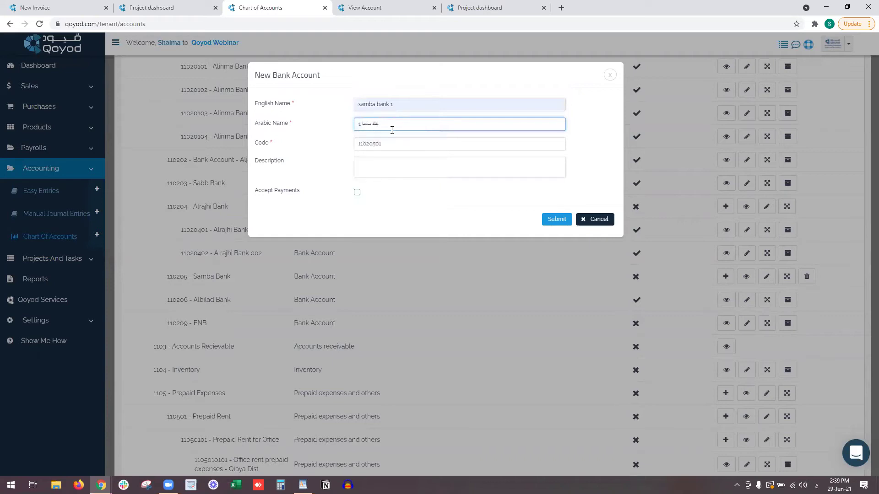
{"action": "left_click", "coordinate": [386, 145]}
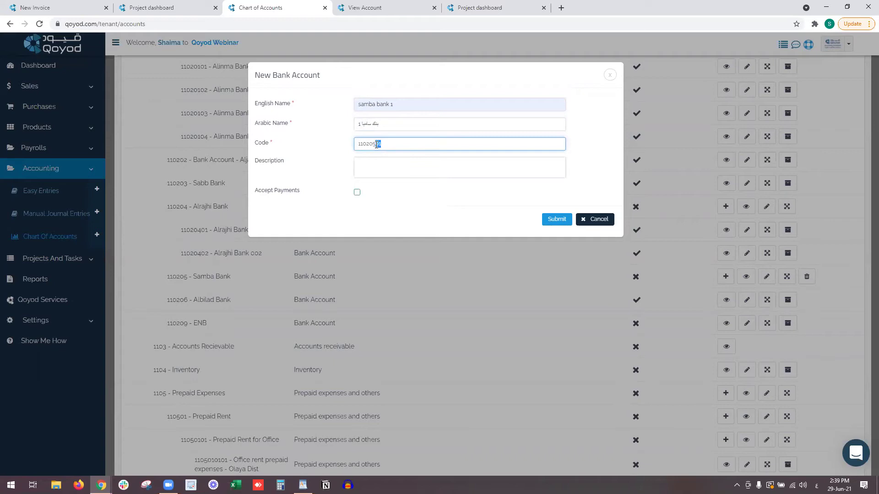
{"action": "left_click", "coordinate": [357, 192]}
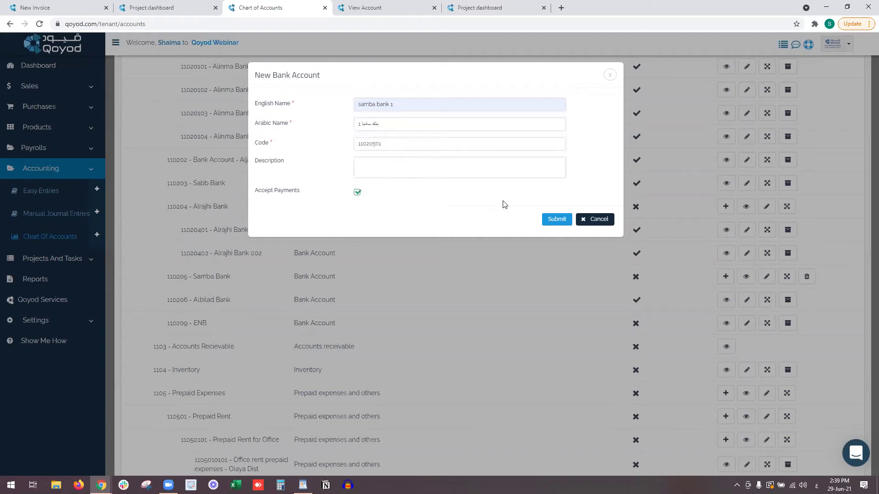
{"action": "left_click", "coordinate": [557, 220]}
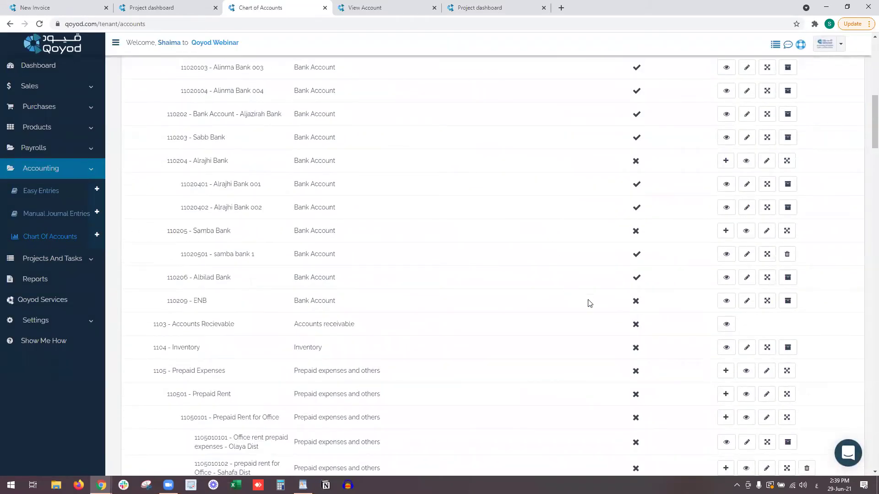
Add sub-account samba bank 2 (Arabic 'بنك سامبا 2') under Samba Bank, accepting payments.
{"action": "scroll", "coordinate": [589, 303], "scroll_direction": "down", "scroll_amount": 4}
{"action": "scroll", "coordinate": [589, 303], "scroll_direction": "up", "scroll_amount": 3}
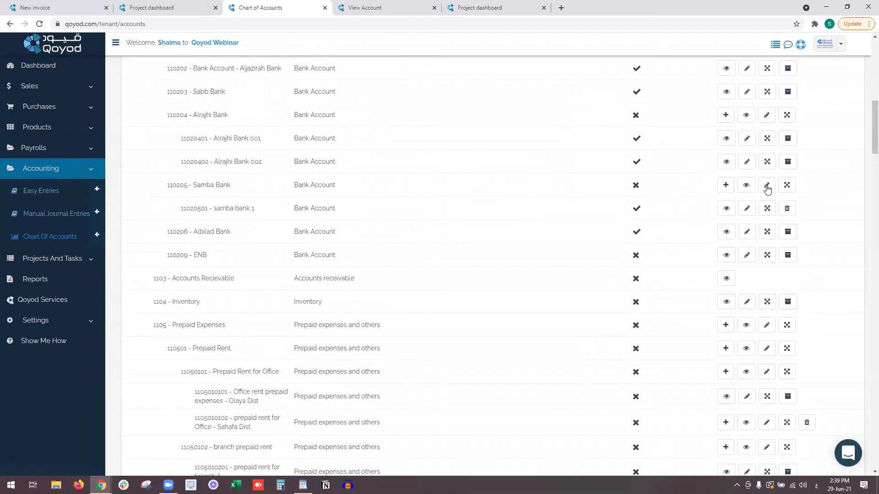
{"action": "left_click", "coordinate": [724, 185]}
{"action": "left_click", "coordinate": [401, 105]}
{"action": "type", "text": "سشةsamba bank 2"}
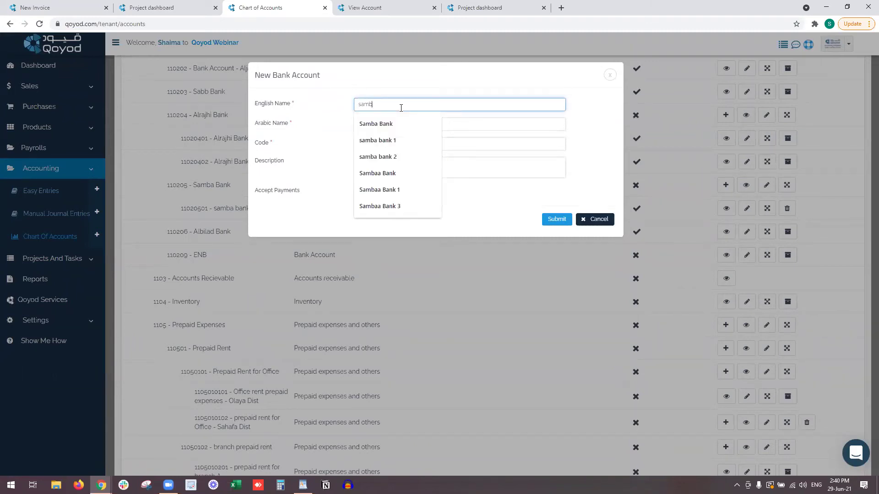
{"action": "left_click", "coordinate": [378, 125]}
{"action": "type", "text": "بنك سامبا 2"}
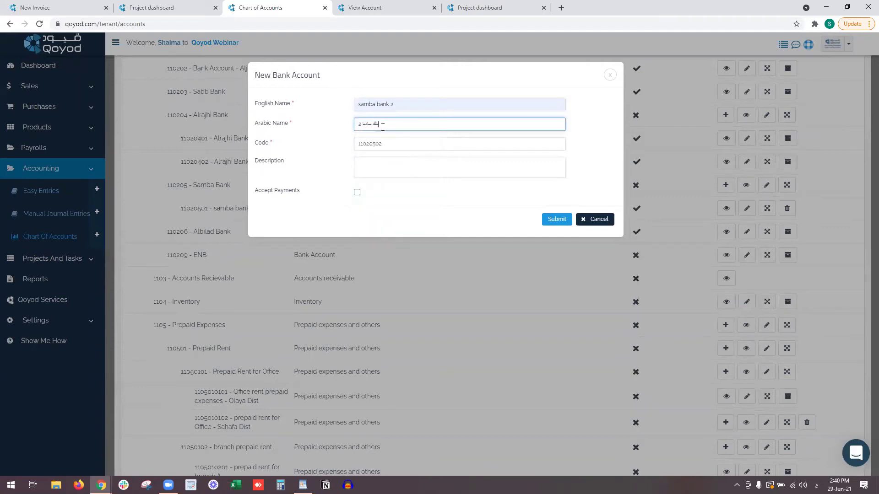
{"action": "left_click", "coordinate": [357, 192]}
{"action": "left_click", "coordinate": [566, 220]}
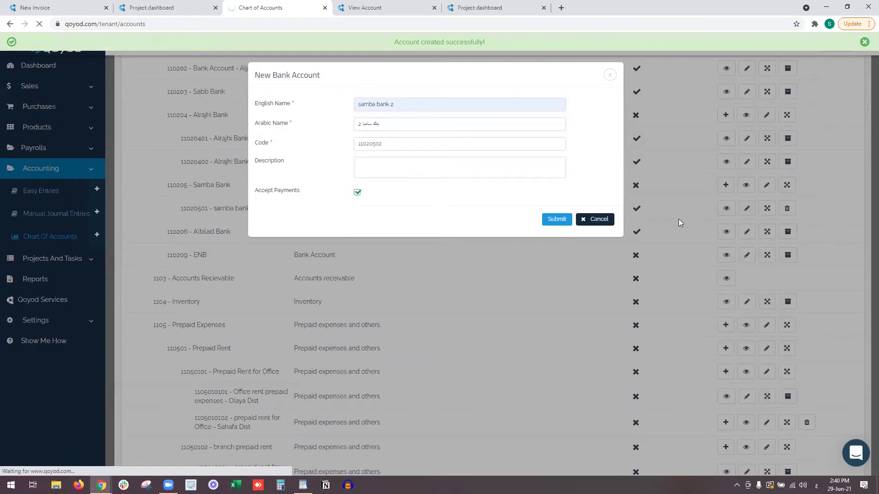
{"action": "scroll", "coordinate": [681, 224], "scroll_direction": "down", "scroll_amount": 1}
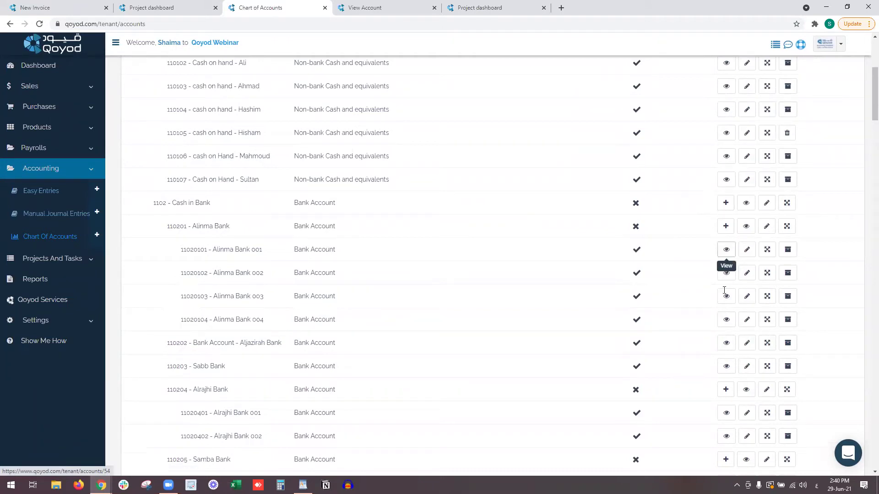
{"action": "scroll", "coordinate": [716, 382], "scroll_direction": "down", "scroll_amount": 3}
{"action": "scroll", "coordinate": [673, 347], "scroll_direction": "down", "scroll_amount": 1}
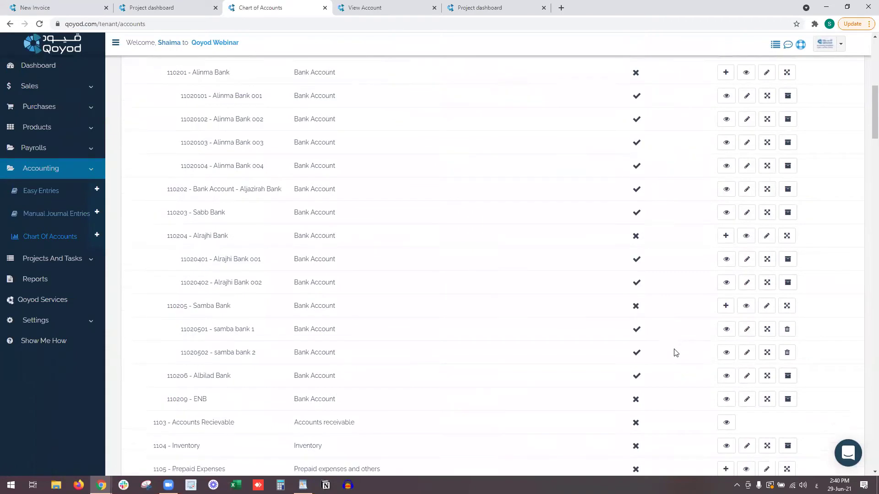
{"action": "left_click_drag", "start_coordinate": [180, 370], "coordinate": [233, 375]}
{"action": "left_click", "coordinate": [301, 367]}
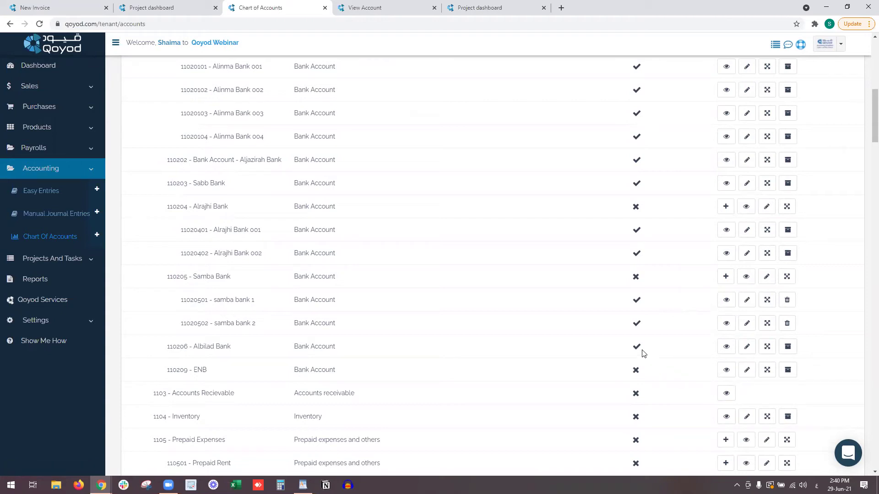
{"action": "left_click_drag", "start_coordinate": [186, 351], "coordinate": [242, 354]}
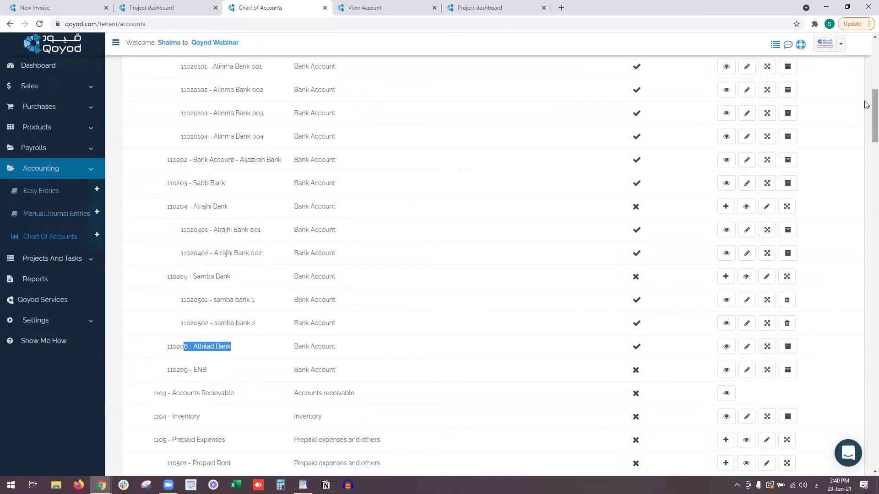
{"action": "scroll", "coordinate": [866, 105], "scroll_direction": "up", "scroll_amount": 8}
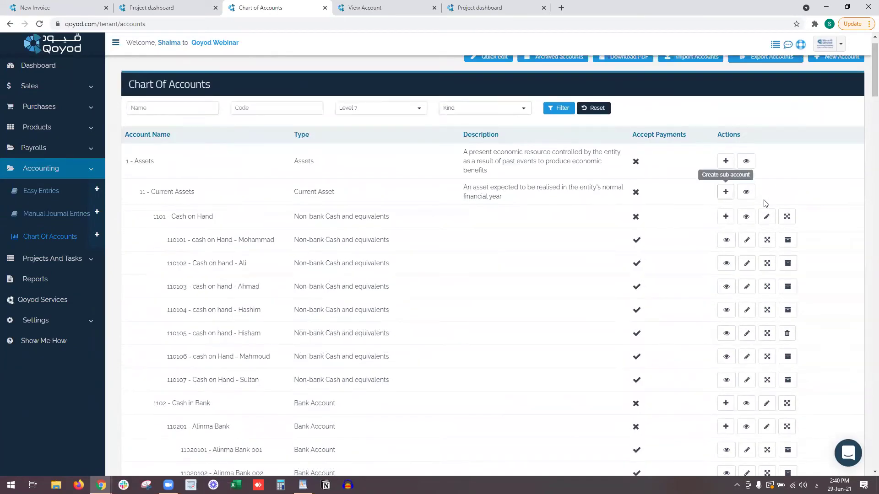
Open 11 - Current Assets in a new tab and scroll through its sub-account tree.
{"action": "right_click", "coordinate": [746, 192]}
{"action": "left_click", "coordinate": [778, 197]}
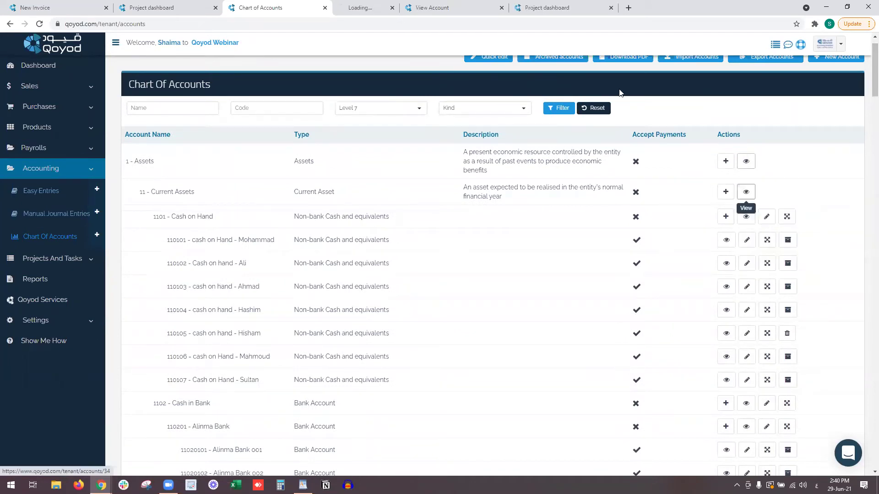
{"action": "key", "text": "ctrl+Tab"}
{"action": "scroll", "coordinate": [503, 257], "scroll_direction": "down", "scroll_amount": 1}
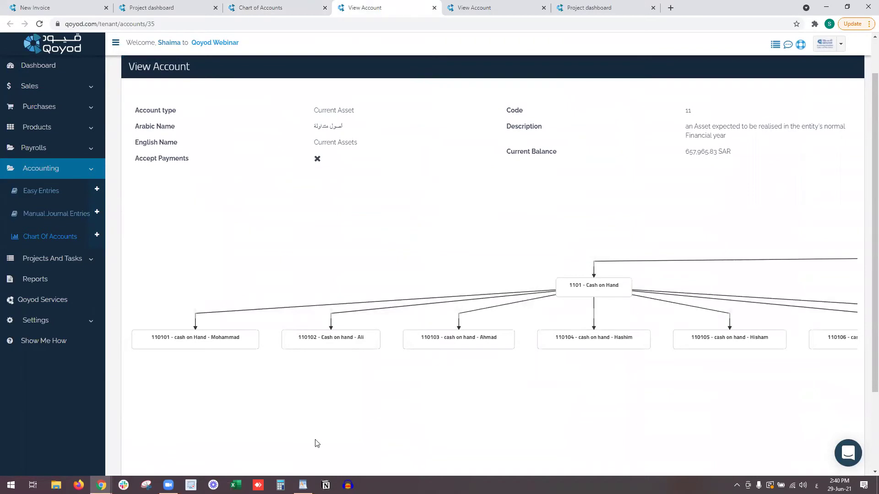
{"action": "scroll", "coordinate": [403, 435], "scroll_direction": "down", "scroll_amount": 2}
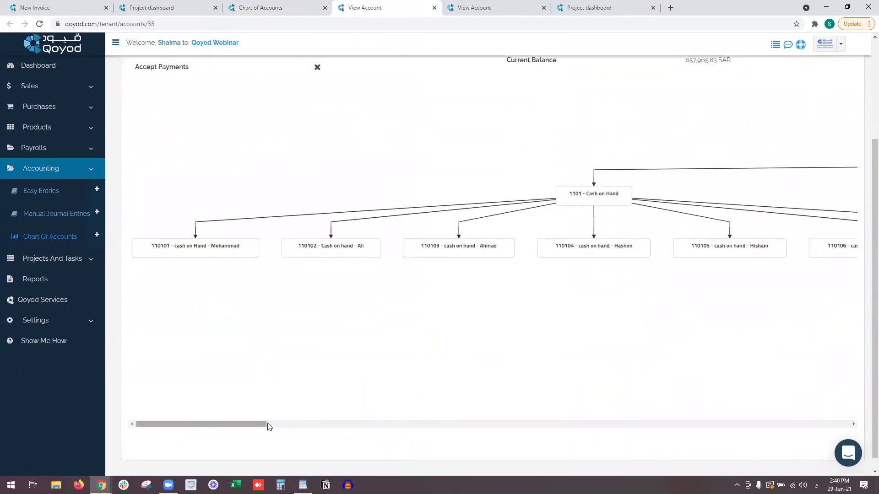
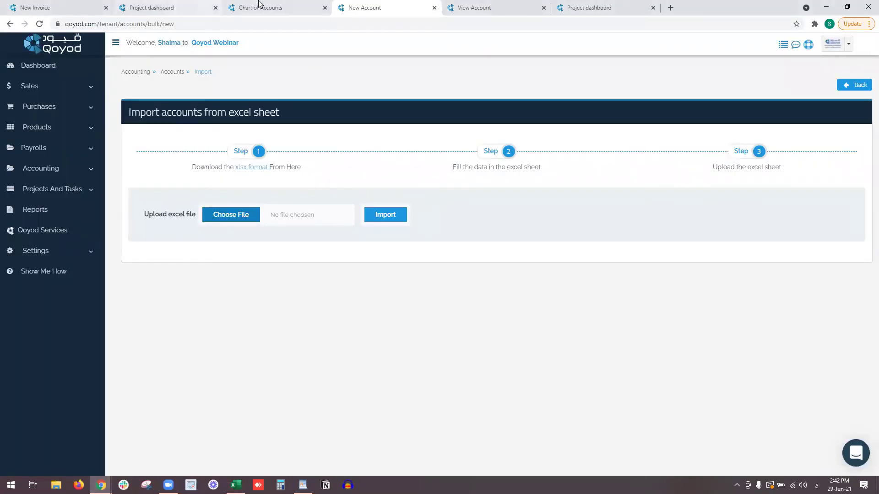
Scroll the Chart of Accounts down to the 1102 - Cash in Bank account.
{"action": "left_click", "coordinate": [259, 6]}
{"action": "scroll", "coordinate": [304, 223], "scroll_direction": "down", "scroll_amount": 8}
{"action": "left_click_drag", "start_coordinate": [184, 363], "coordinate": [232, 363]}
{"action": "scroll", "coordinate": [304, 224], "scroll_direction": "down", "scroll_amount": 1}
{"action": "scroll", "coordinate": [304, 223], "scroll_direction": "down", "scroll_amount": 1}
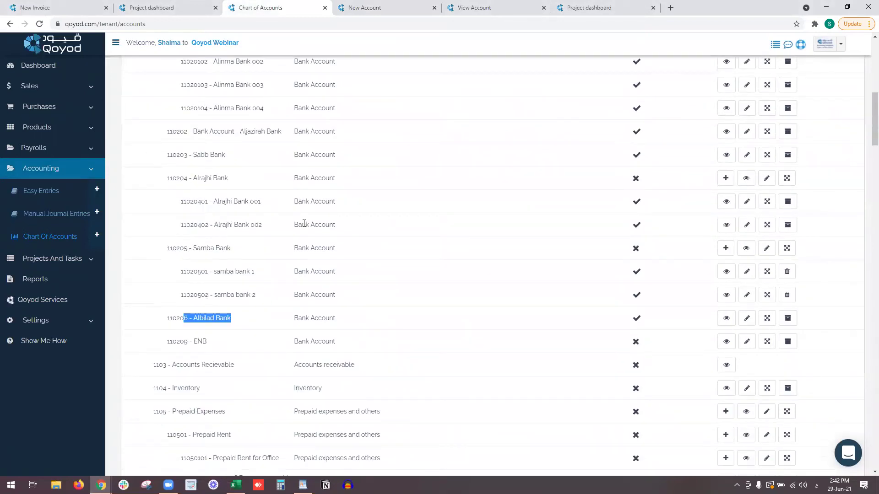
{"action": "scroll", "coordinate": [304, 224], "scroll_direction": "up", "scroll_amount": 10}
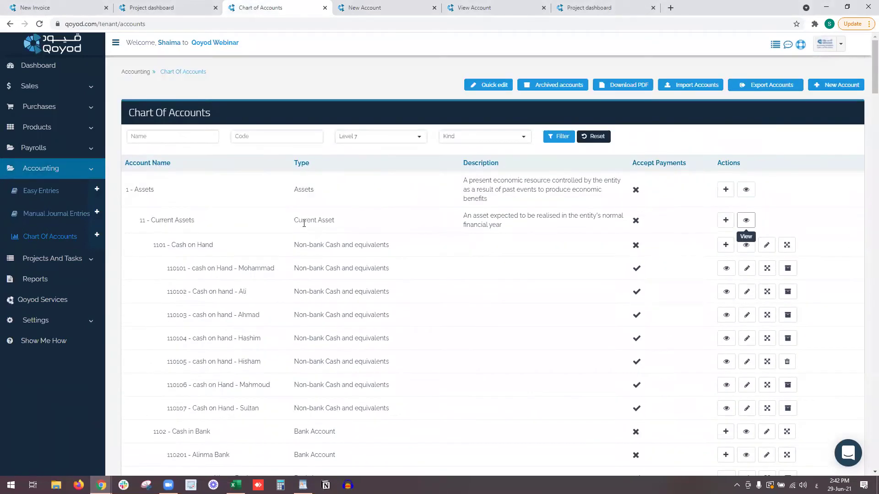
{"action": "scroll", "coordinate": [409, 231], "scroll_direction": "down", "scroll_amount": 2}
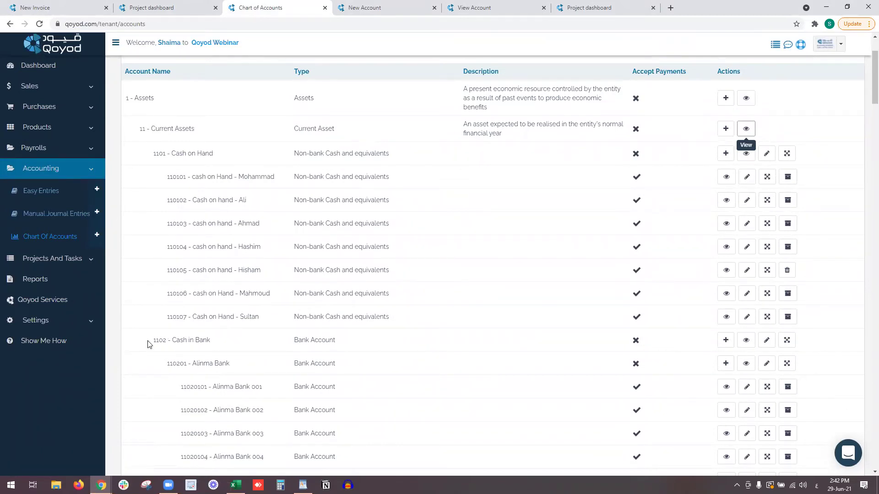
View the Cash in Bank details, select its code 1102, and switch to the Excel template.
{"action": "left_click_drag", "start_coordinate": [148, 344], "coordinate": [165, 342]}
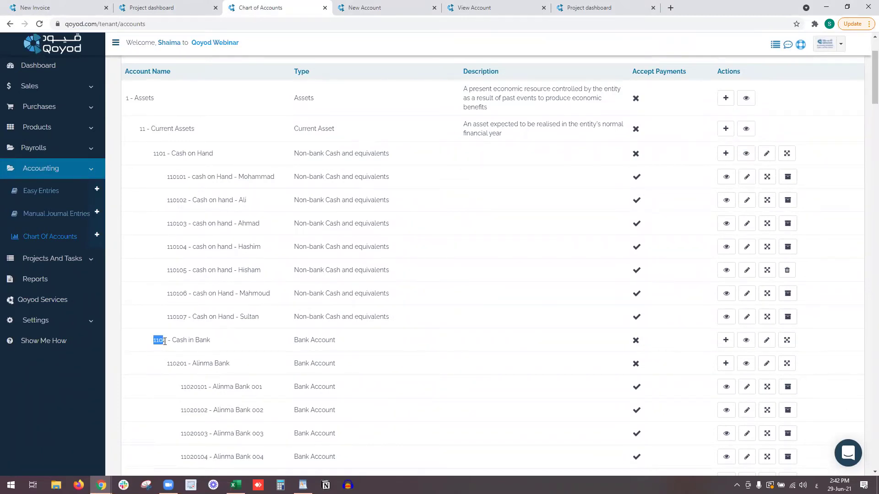
{"action": "left_click", "coordinate": [746, 341]}
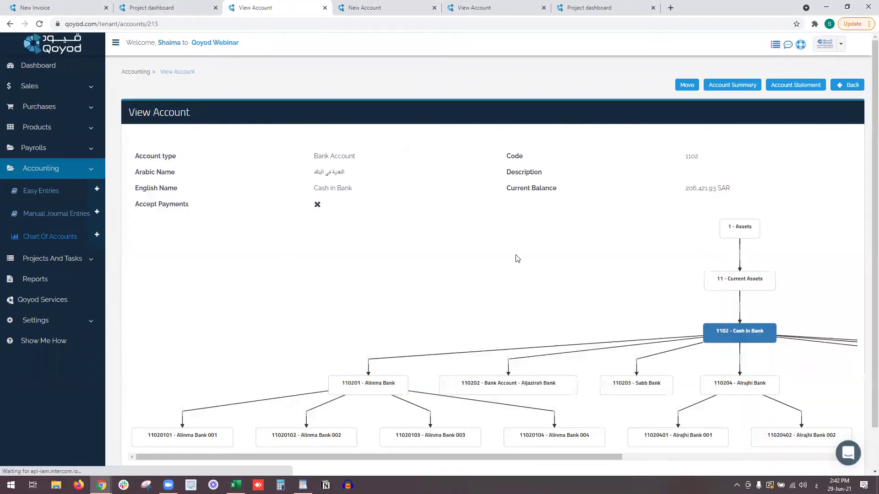
{"action": "left_click_drag", "start_coordinate": [679, 160], "coordinate": [704, 161]}
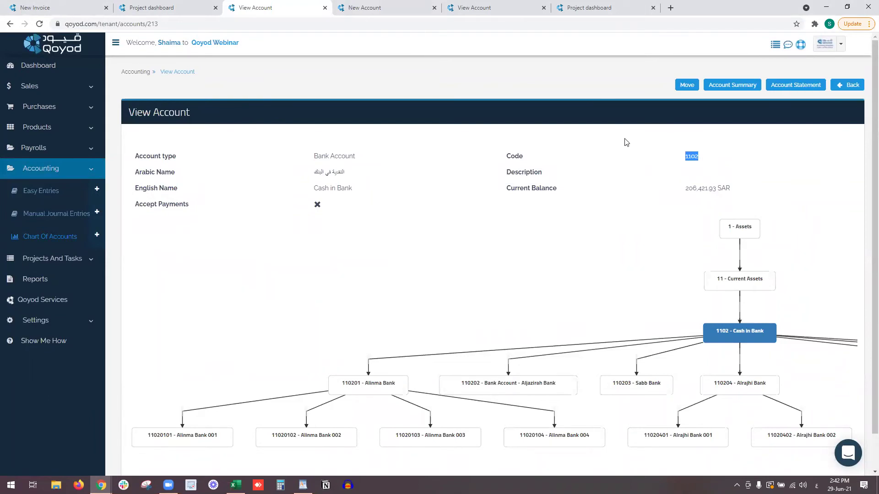
{"action": "key", "text": "alt+Tab"}
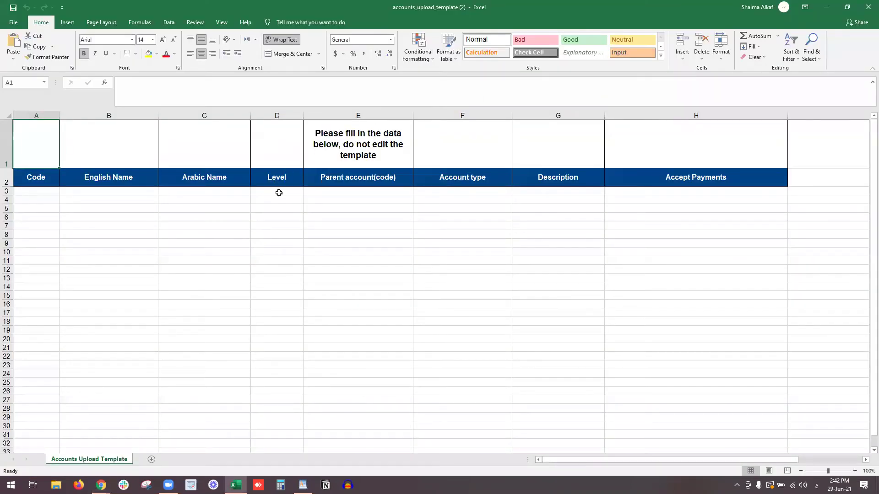
Enter parent code 1102, account code 110207 and English name Qatar Bank in row 3.
{"action": "left_click", "coordinate": [358, 190]}
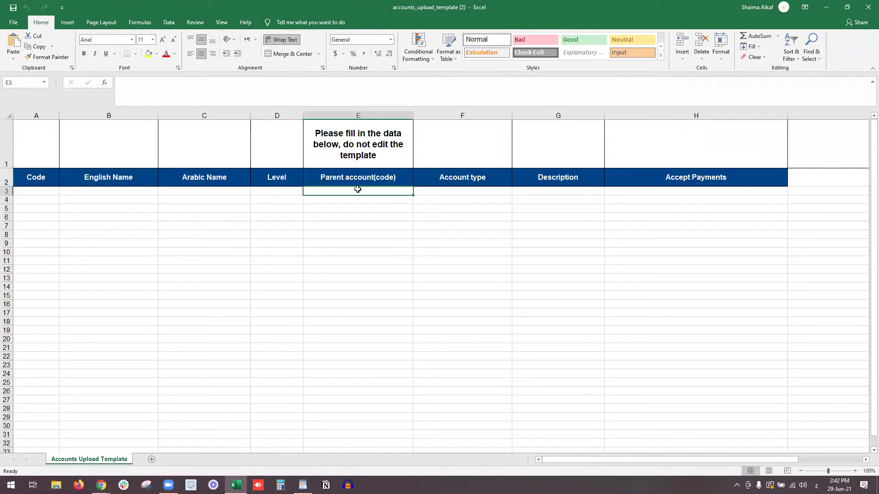
{"action": "type", "text": "1102"}
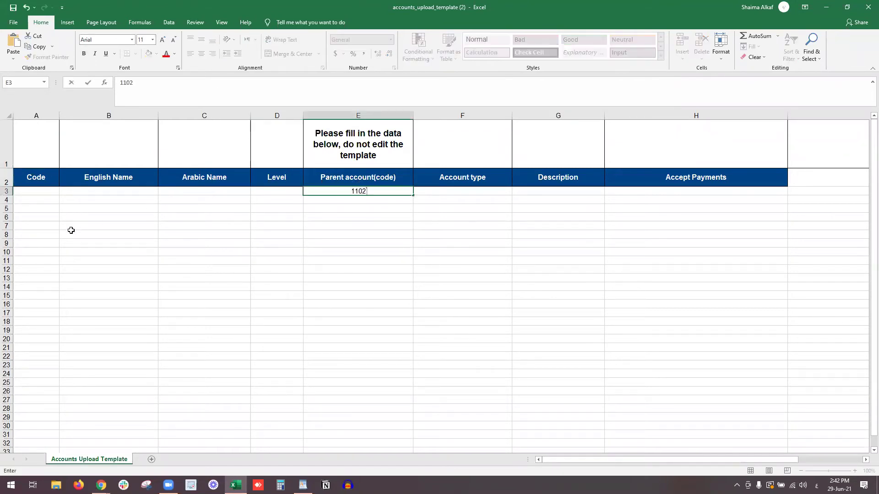
{"action": "left_click", "coordinate": [35, 192]}
{"action": "key", "text": "alt+Tab"}
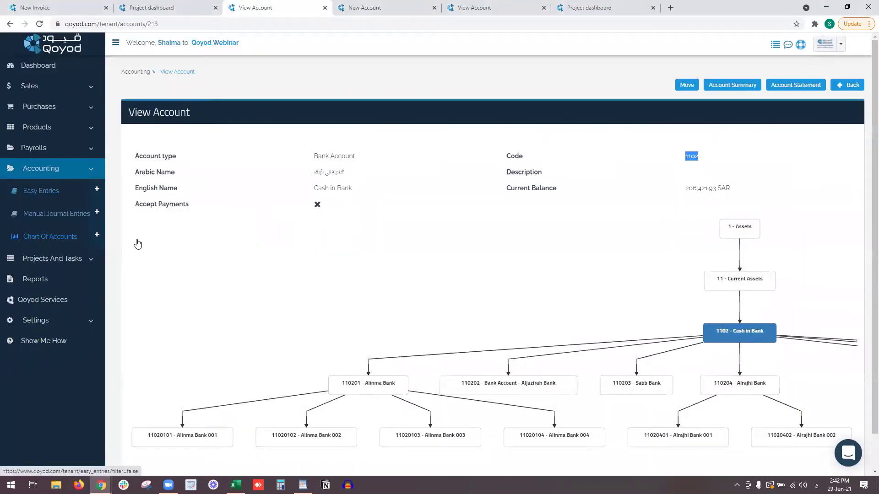
{"action": "scroll", "coordinate": [333, 281], "scroll_direction": "down", "scroll_amount": 1}
{"action": "left_click_drag", "start_coordinate": [393, 411], "coordinate": [631, 414]}
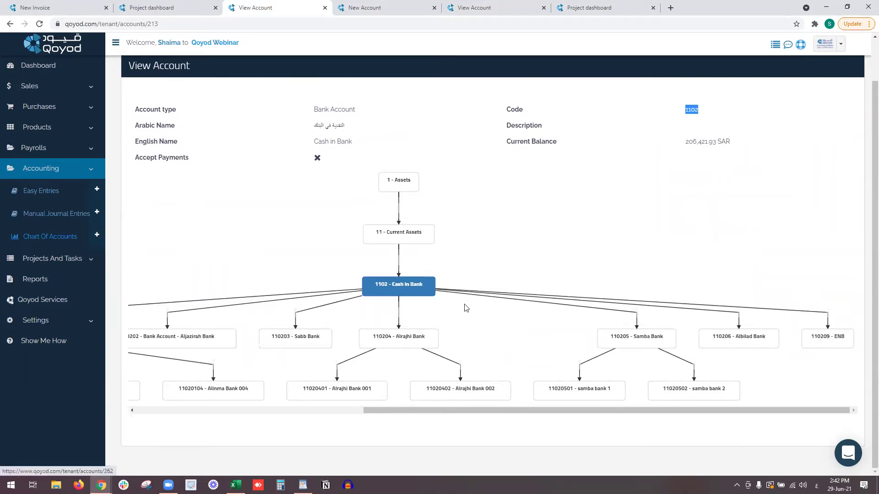
{"action": "key", "text": "alt+Tab"}
{"action": "type", "text": "1"}
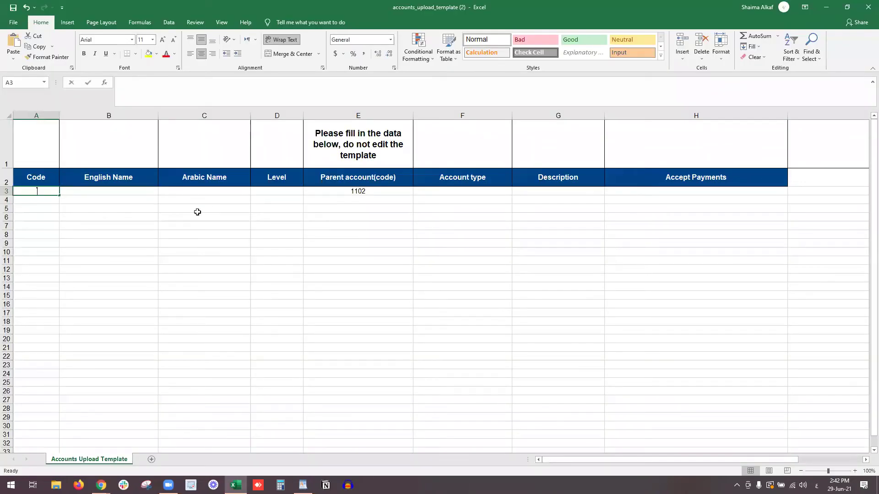
{"action": "type", "text": "10207"}
{"action": "key", "text": "Return"}
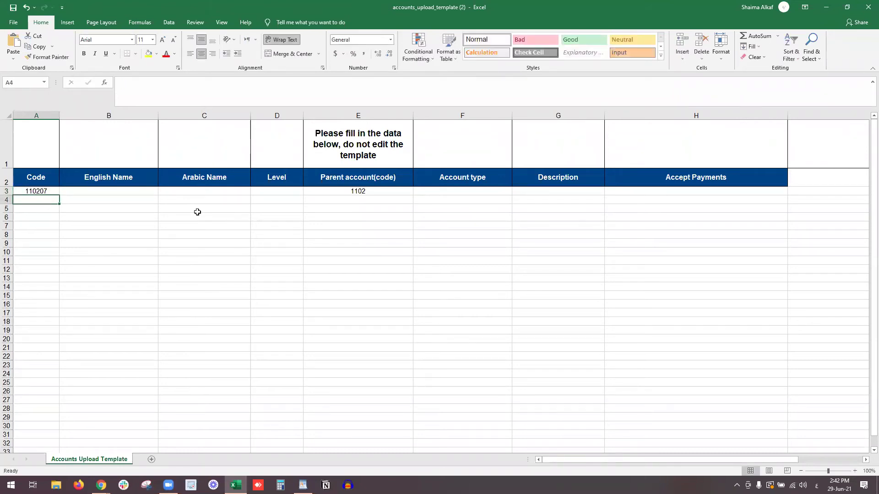
{"action": "key", "text": "Up"}
{"action": "key", "text": "Right"}
{"action": "type", "text": "Qa"}
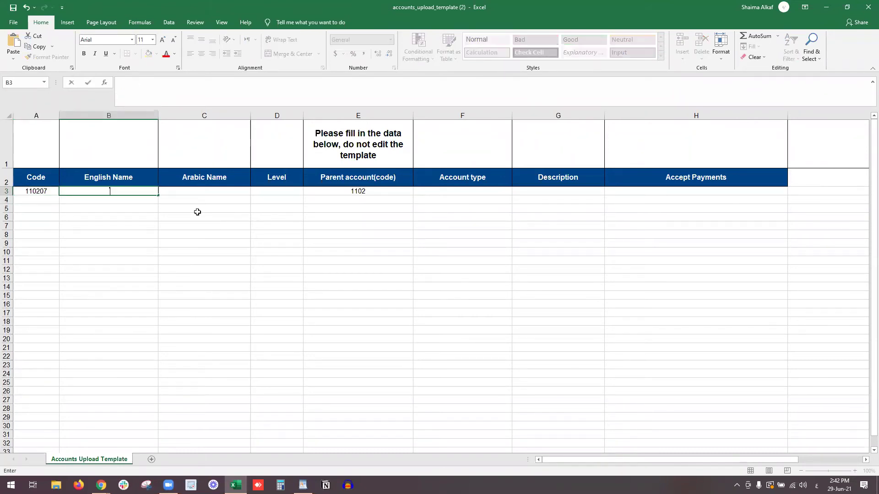
{"action": "type", "text": "tar Bank"}
{"action": "key", "text": "Return"}
Add the Arabic name بنك قطر and level 4 to row 3.
{"action": "key", "text": "Up"}
{"action": "key", "text": "Down"}
{"action": "key", "text": "Up"}
{"action": "key", "text": "Right"}
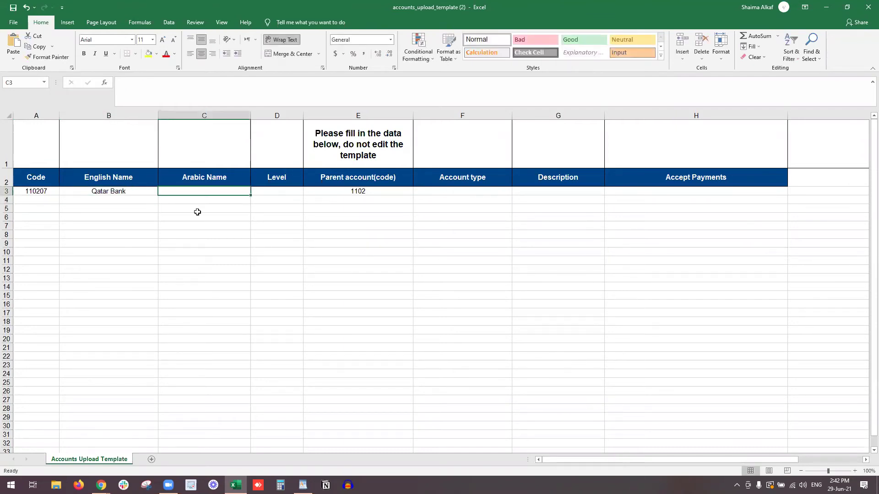
{"action": "key", "text": "alt+shift"}
{"action": "type", "text": "بنك قطر"}
{"action": "key", "text": "Tab"}
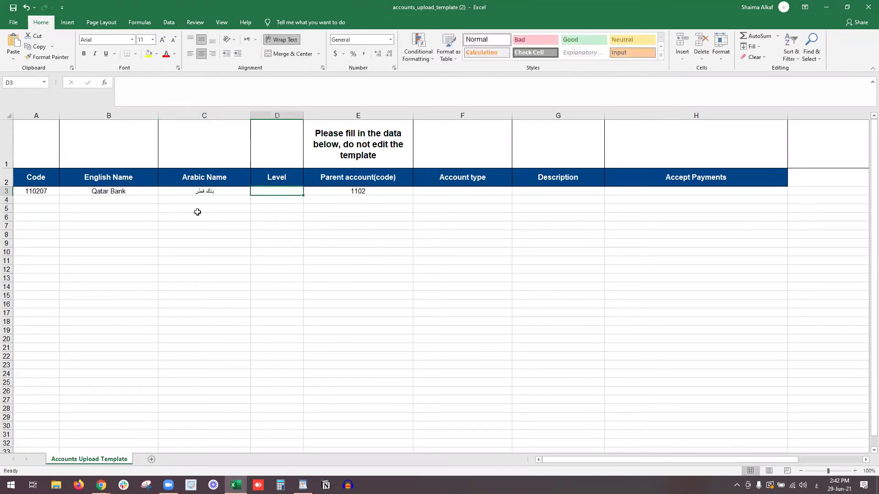
{"action": "key", "text": "alt+Tab"}
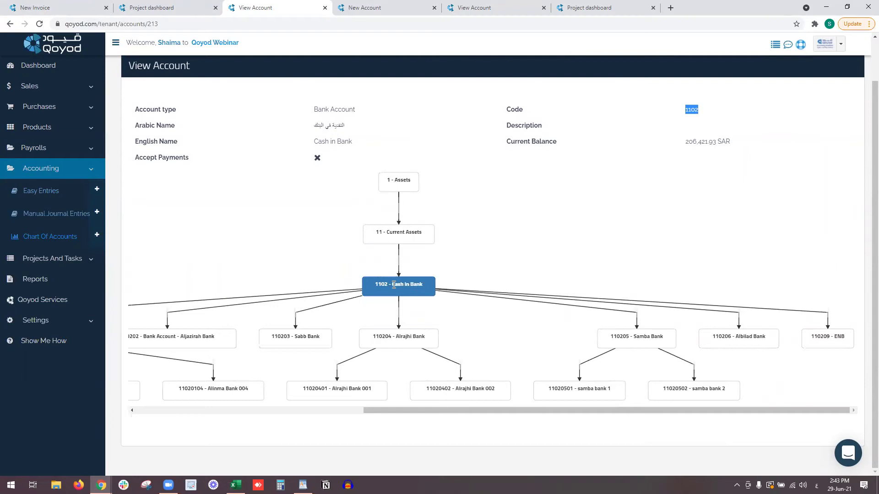
{"action": "key", "text": "alt+Tab"}
{"action": "type", "text": "4"}
{"action": "key", "text": "Return"}
Set row 3's account type to Bank Account, description XXX, and Accept Payments to No.
{"action": "left_click", "coordinate": [354, 192]}
{"action": "key", "text": "Tab"}
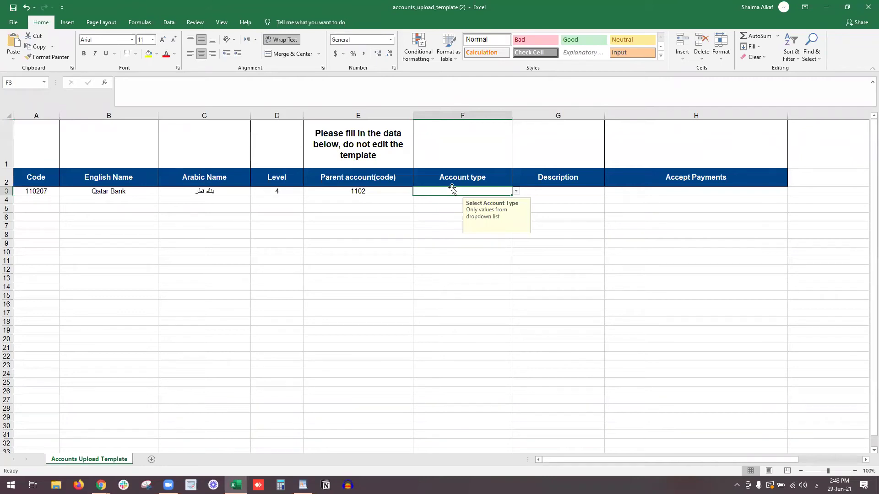
{"action": "key", "text": "alt+Tab"}
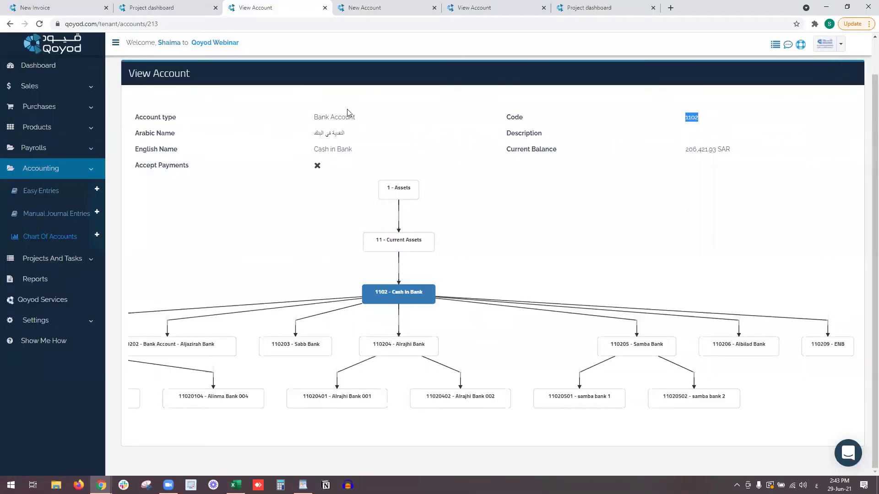
{"action": "key", "text": "alt+Tab"}
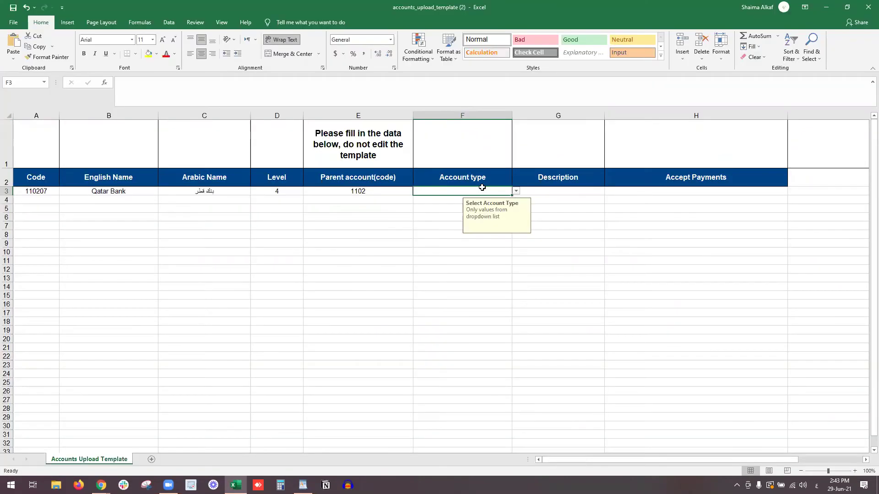
{"action": "left_click", "coordinate": [515, 191]}
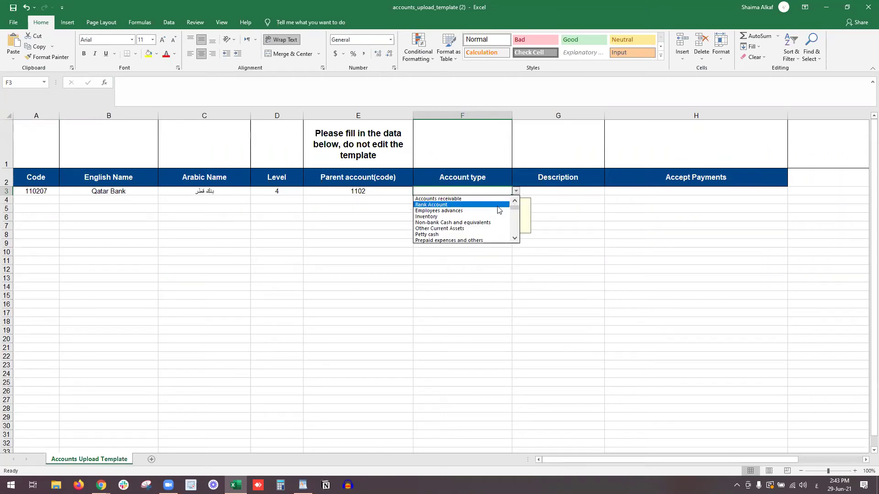
{"action": "left_click", "coordinate": [499, 205]}
{"action": "left_click", "coordinate": [546, 189]}
{"action": "type", "text": "XXX"}
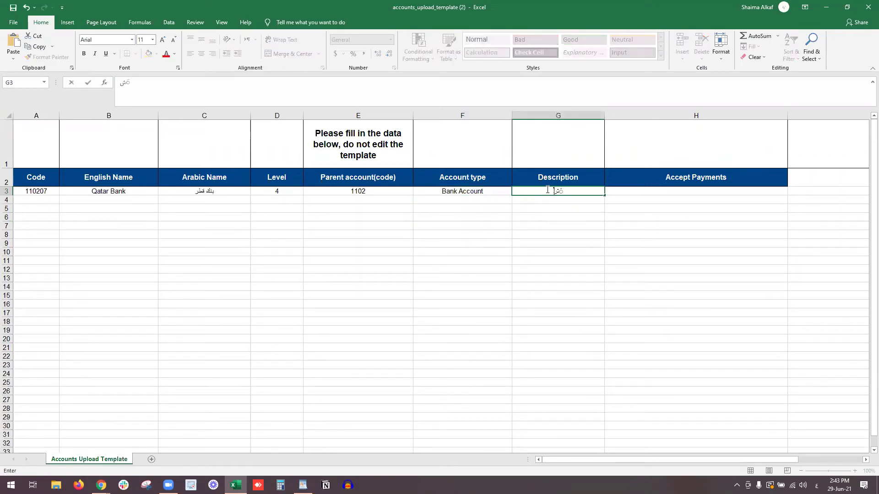
{"action": "key", "text": "Return"}
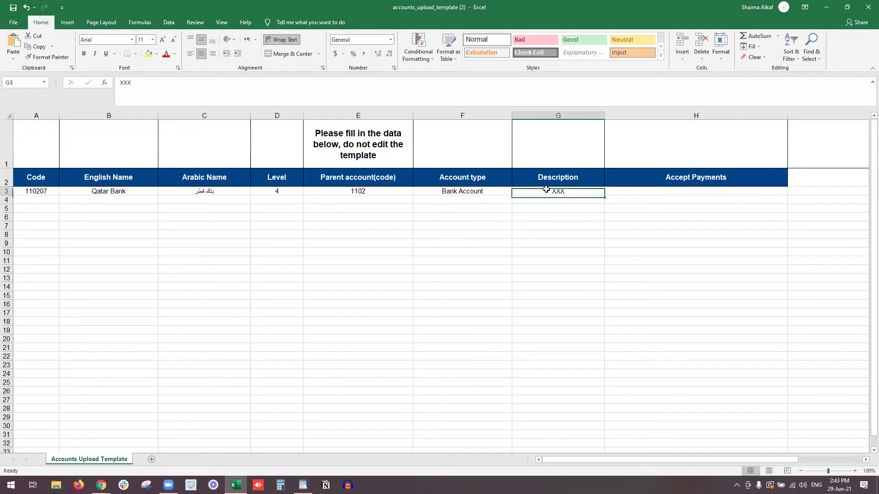
{"action": "left_click", "coordinate": [760, 191]}
{"action": "left_click", "coordinate": [791, 191]}
{"action": "left_click", "coordinate": [751, 206]}
{"action": "left_click", "coordinate": [272, 201]}
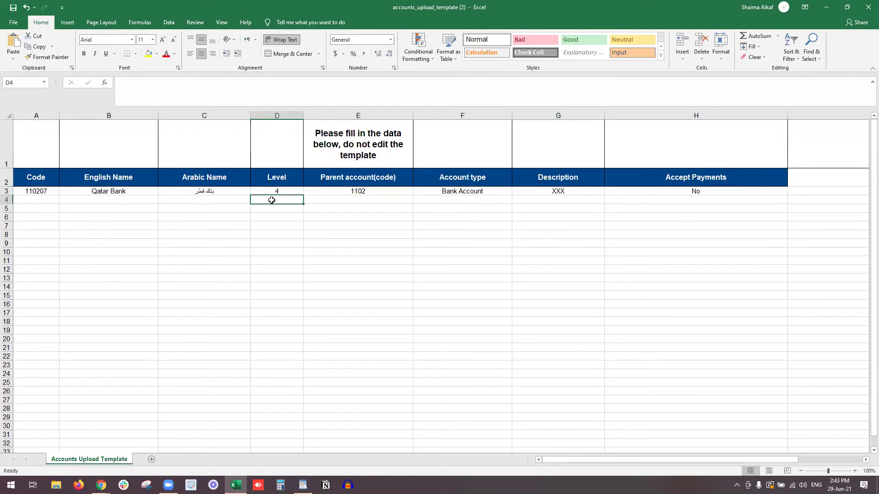
Set level 5 for rows 4 and 5.
{"action": "type", "text": "5"}
{"action": "key", "text": "Return"}
{"action": "type", "text": "5"}
{"action": "key", "text": "Return"}
{"action": "left_click", "coordinate": [272, 200]}
{"action": "key", "text": "Left"}
{"action": "key", "text": "Left"}
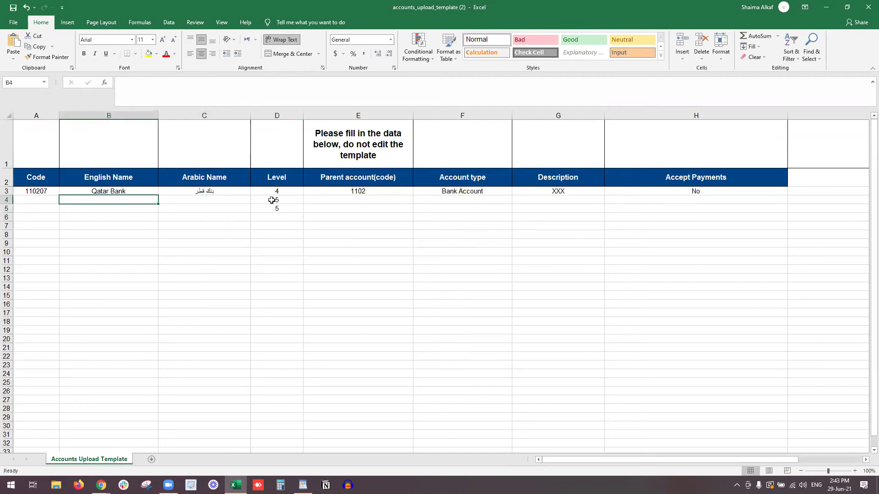
Copy the Qatar Bank names down and rename rows 4–5 to Qatar Bank 0492 and Qatar Bank 0591.
{"action": "left_click_drag", "start_coordinate": [144, 192], "coordinate": [196, 191]}
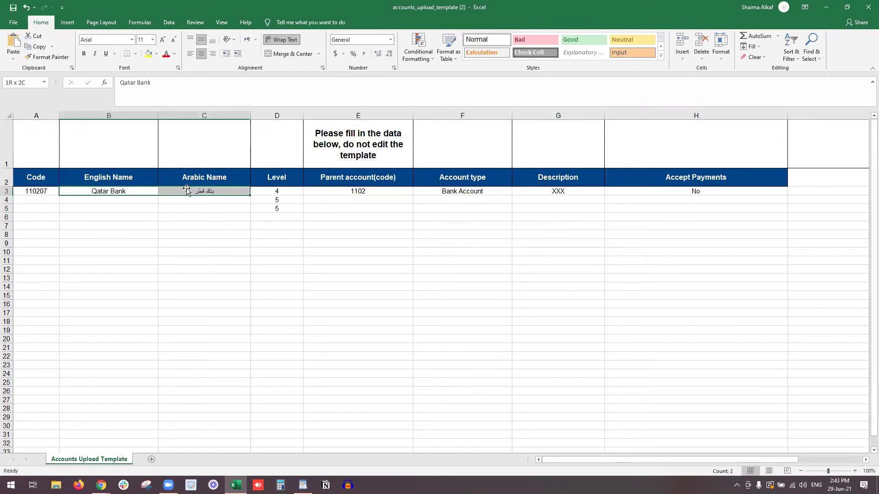
{"action": "left_click_drag", "start_coordinate": [249, 194], "coordinate": [249, 211]}
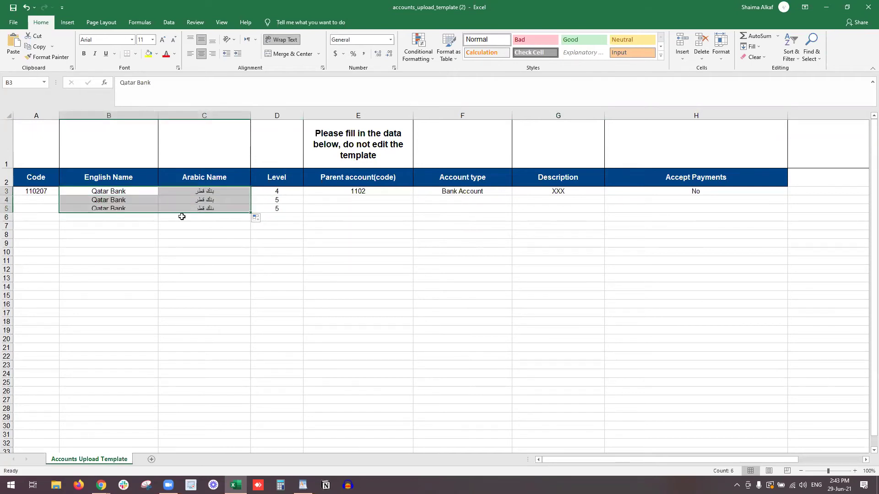
{"action": "double_click", "coordinate": [146, 204]}
{"action": "double_click", "coordinate": [143, 200]}
{"action": "type", "text": "049"}
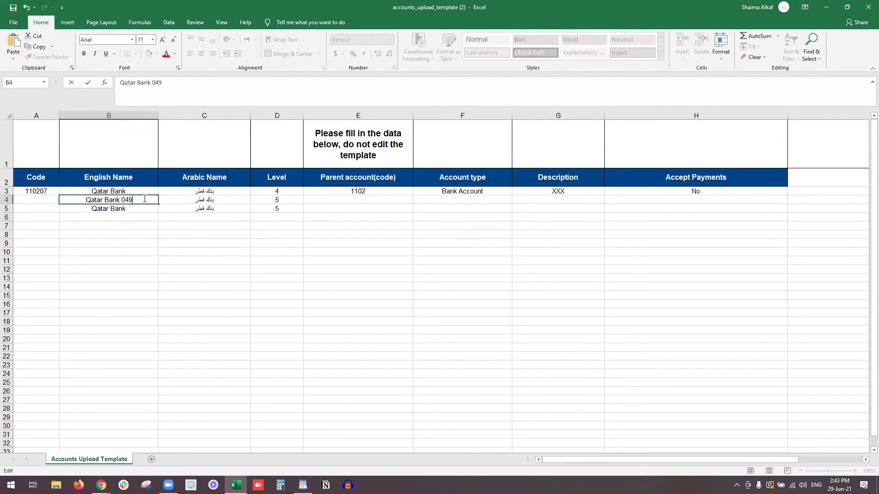
{"action": "type", "text": "2"}
{"action": "double_click", "coordinate": [143, 209]}
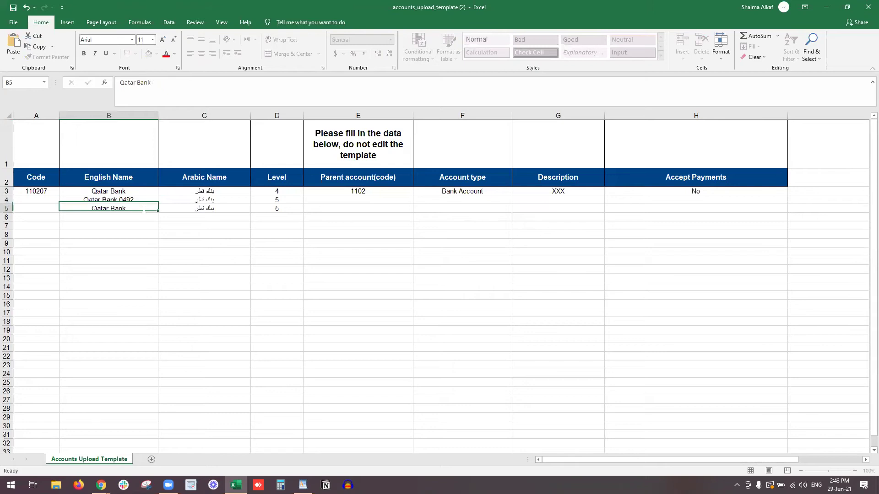
{"action": "type", "text": "03181"}
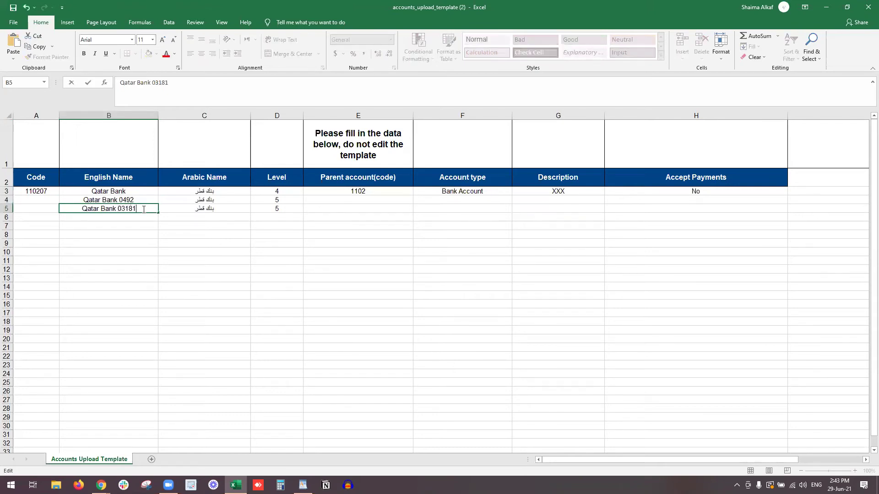
{"action": "key", "text": "BackSpace"}
{"action": "key", "text": "BackSpace"}
{"action": "key", "text": "BackSpace"}
{"action": "key", "text": "BackSpace"}
{"action": "type", "text": "0591"}
{"action": "left_click", "coordinate": [180, 232]}
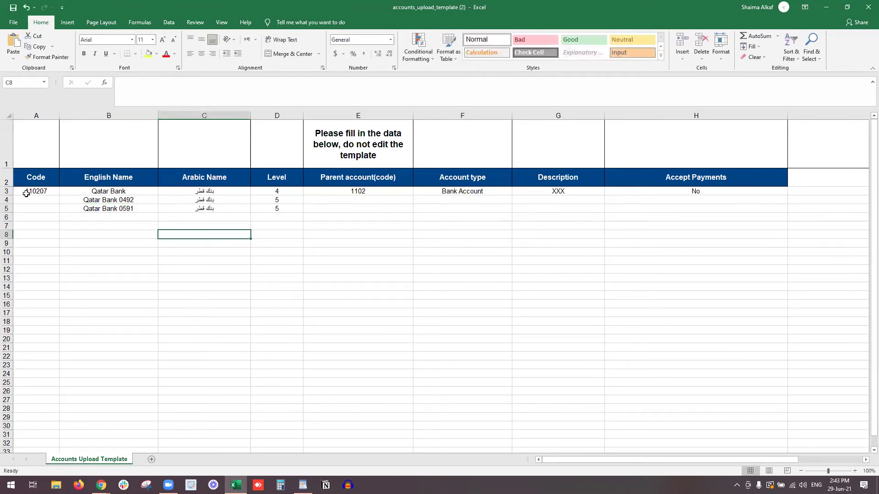
Enter codes 11020701 and 11020702 for rows 4 and 5.
{"action": "left_click", "coordinate": [125, 209]}
{"action": "left_click", "coordinate": [126, 200]}
{"action": "left_click", "coordinate": [36, 200]}
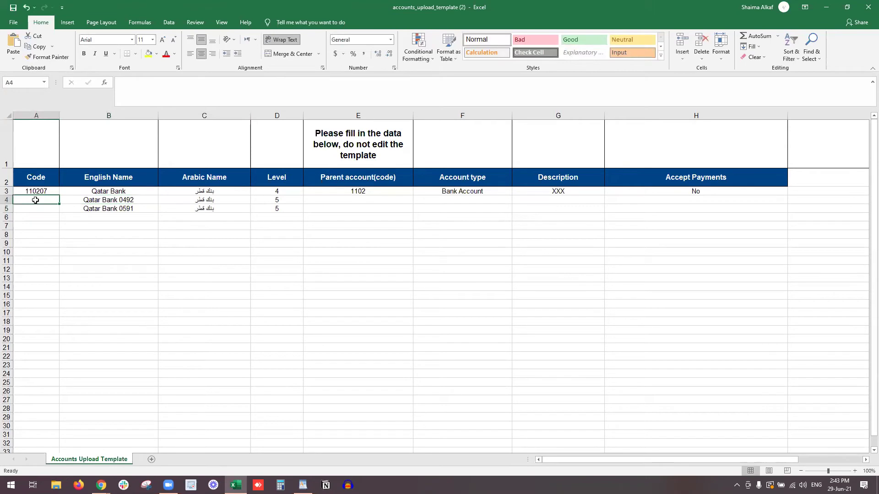
{"action": "type", "text": "11020701"}
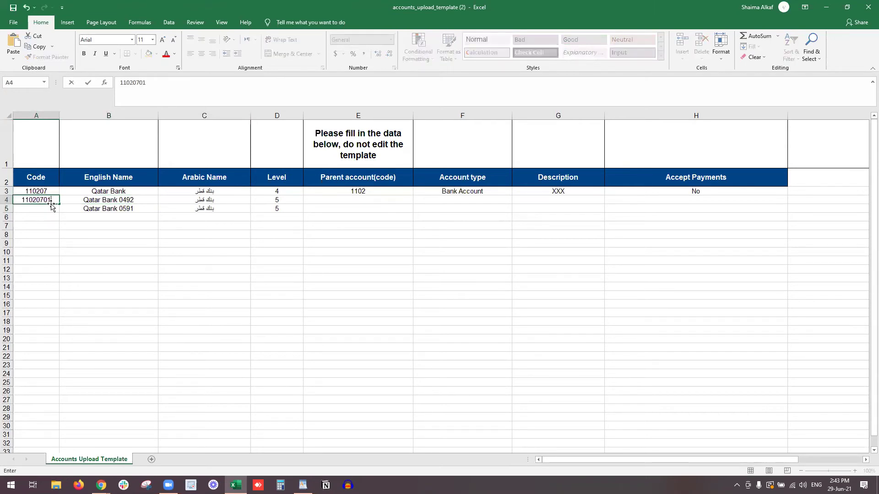
{"action": "key", "text": "Return"}
{"action": "type", "text": "11020702"}
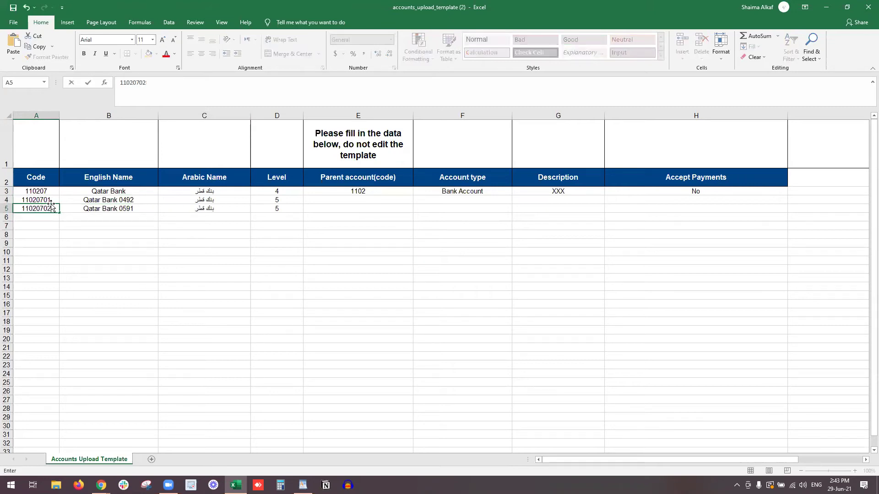
{"action": "key", "text": "Return"}
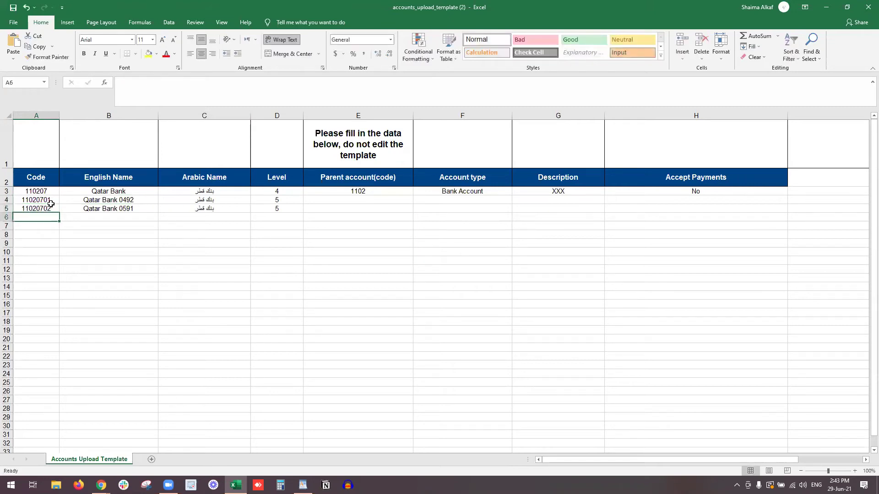
{"action": "left_click", "coordinate": [48, 191]}
{"action": "key", "text": "ctrl+c"}
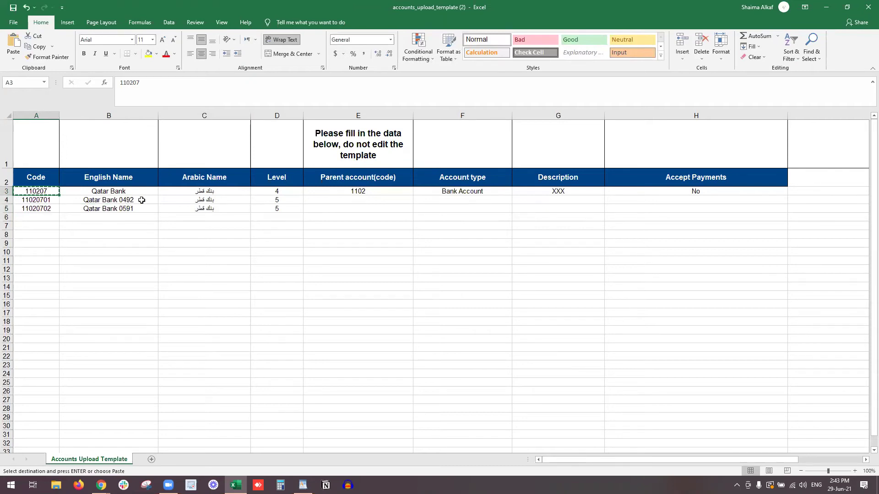
Append 0492 and 0591 to the Arabic names and set parent 110207 in rows 4–5.
{"action": "double_click", "coordinate": [174, 200]}
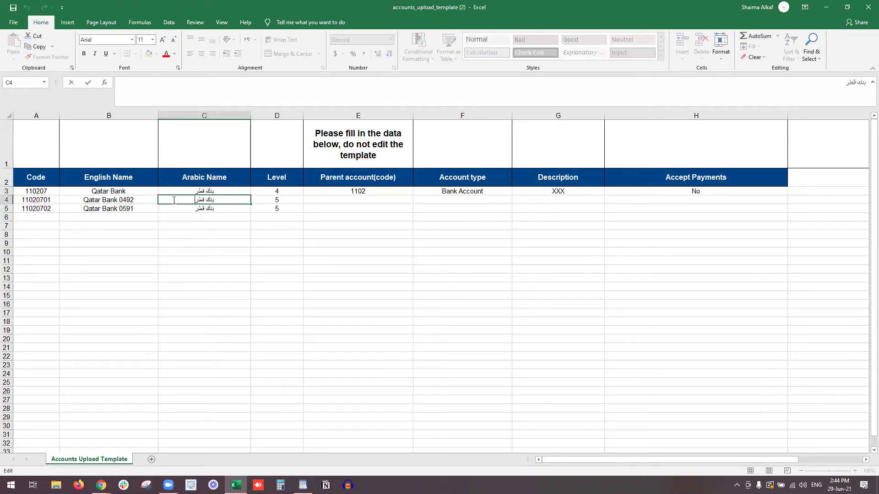
{"action": "type", "text": "0492"}
{"action": "key", "text": "Return"}
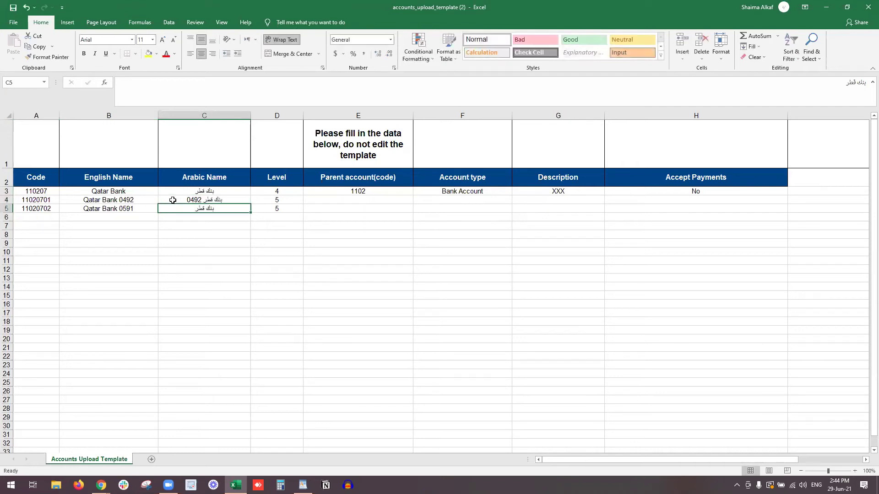
{"action": "double_click", "coordinate": [374, 201]}
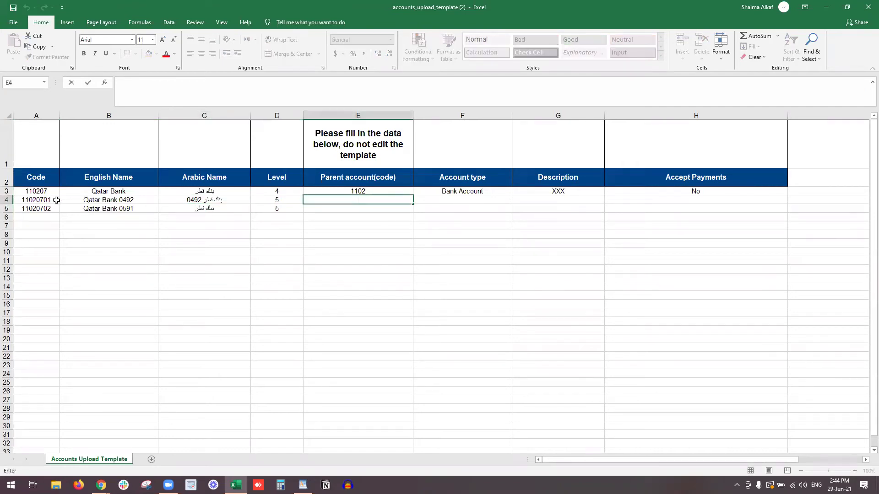
{"action": "type", "text": "110207"}
{"action": "key", "text": "Return"}
{"action": "type", "text": "110207"}
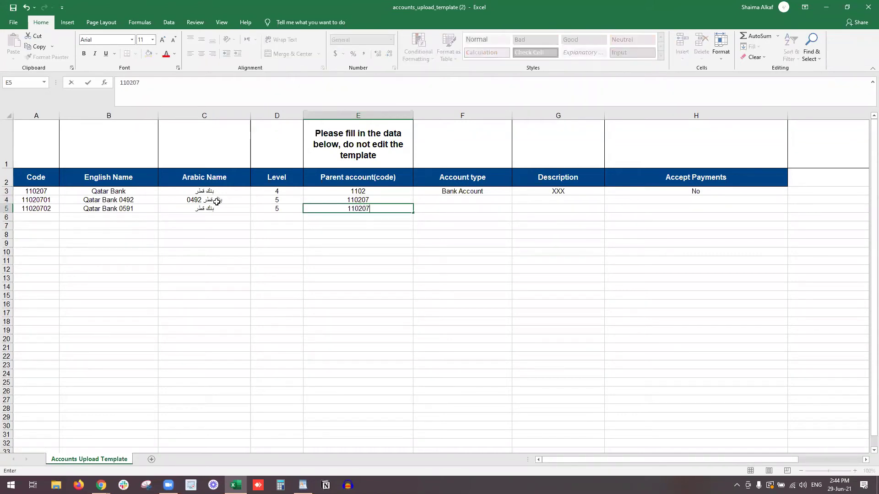
{"action": "key", "text": "Return"}
{"action": "left_click", "coordinate": [206, 209]}
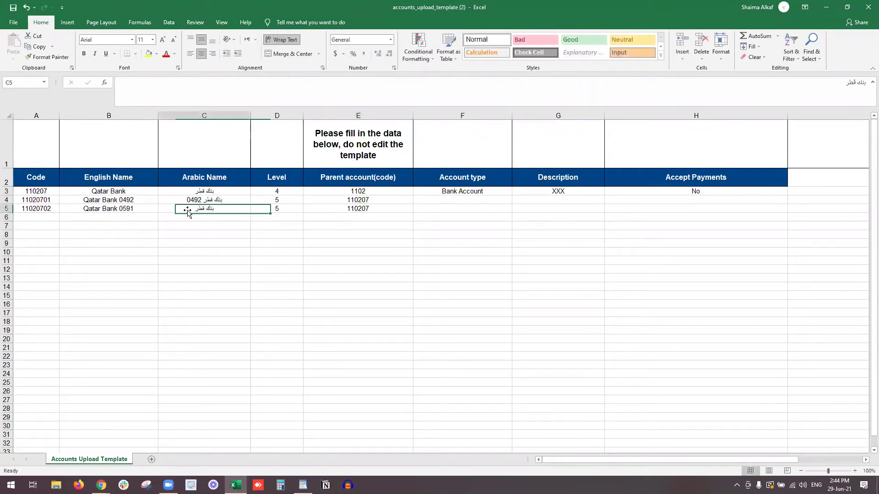
{"action": "double_click", "coordinate": [181, 209]}
{"action": "type", "text": "0591"}
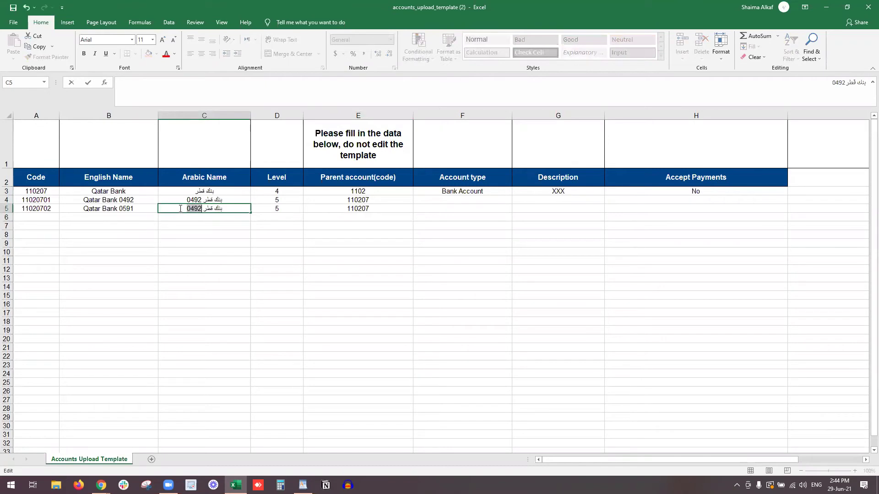
{"action": "key", "text": "Return"}
Set the account type of rows 4 and 5 to Bank Account.
{"action": "left_click", "coordinate": [504, 201]}
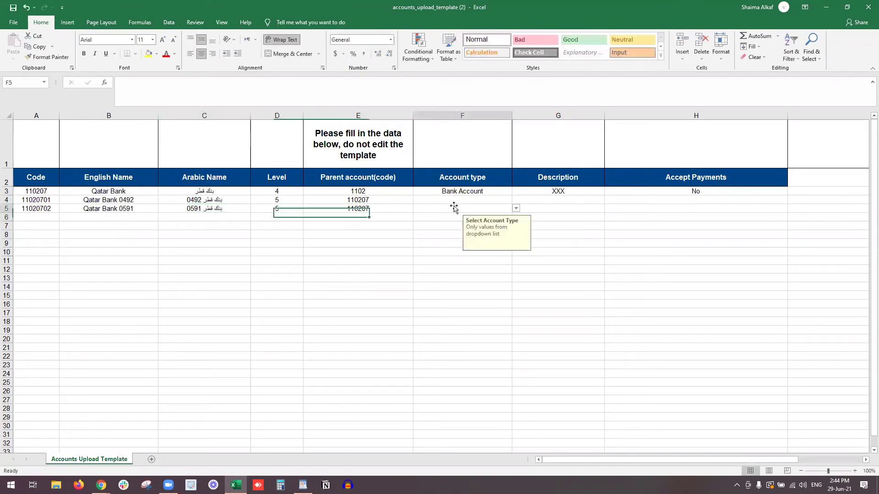
{"action": "left_click", "coordinate": [515, 199]}
{"action": "left_click", "coordinate": [507, 214]}
{"action": "left_click", "coordinate": [504, 208]}
{"action": "left_click", "coordinate": [516, 209]}
{"action": "left_click", "coordinate": [494, 223]}
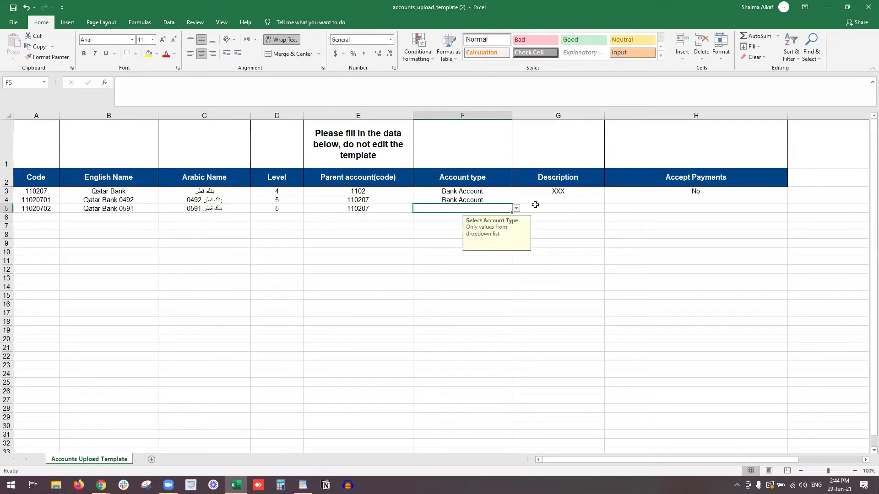
Give rows 4–5 description XXX and set Accept Payments to Yes.
{"action": "left_click", "coordinate": [536, 206]}
{"action": "type", "text": "XXX"}
{"action": "left_click", "coordinate": [539, 202]}
{"action": "type", "text": "XXX"}
{"action": "key", "text": "Return"}
{"action": "left_click", "coordinate": [539, 204]}
{"action": "key", "text": "Tab"}
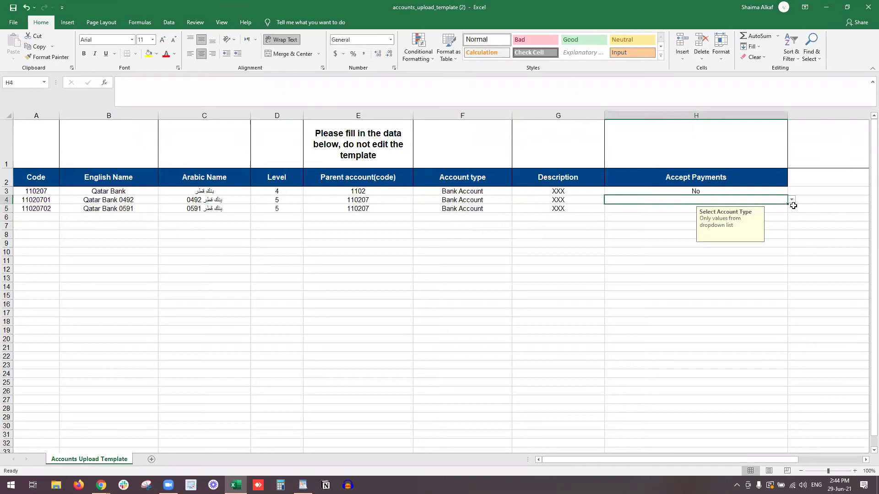
{"action": "left_click", "coordinate": [792, 200]}
{"action": "left_click", "coordinate": [770, 208]}
{"action": "left_click", "coordinate": [685, 212]}
{"action": "left_click", "coordinate": [792, 208]}
{"action": "left_click", "coordinate": [746, 217]}
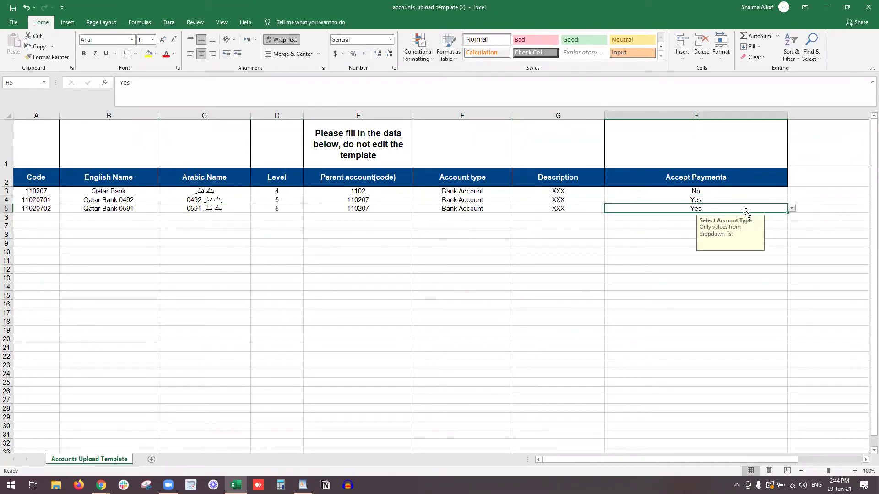
Delete empty rows 6–23 below the Qatar Bank rows and switch back to the browser.
{"action": "left_click", "coordinate": [695, 217]}
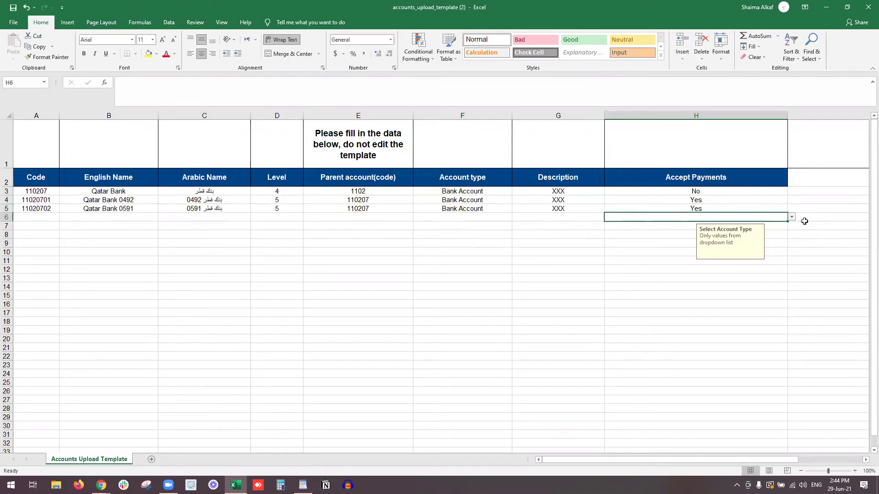
{"action": "left_click", "coordinate": [745, 277]}
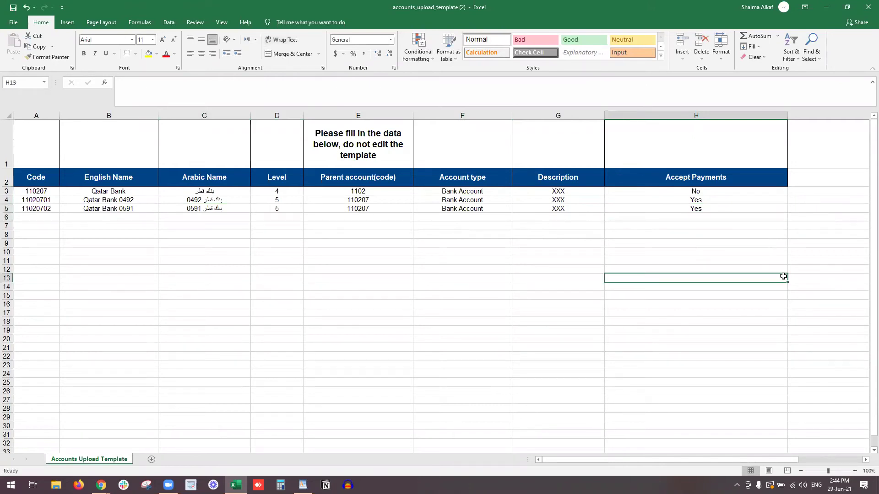
{"action": "left_click_drag", "start_coordinate": [6, 217], "coordinate": [7, 366]}
{"action": "right_click", "coordinate": [1, 275]}
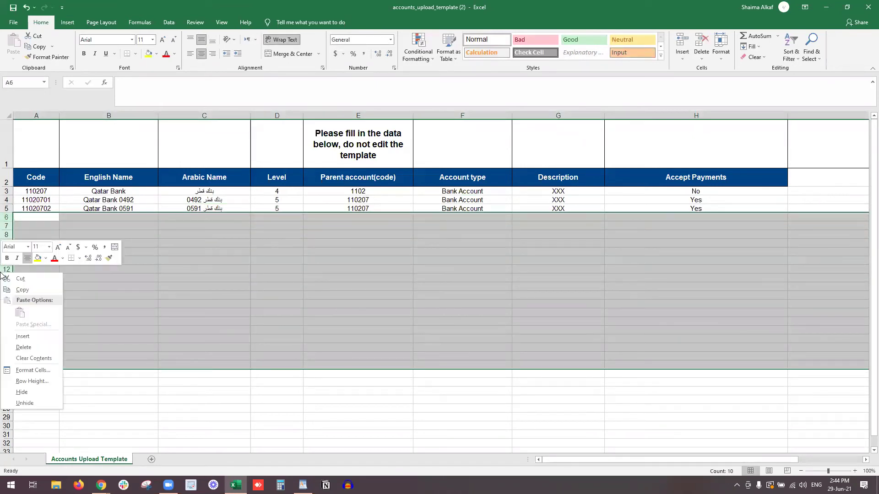
{"action": "left_click", "coordinate": [24, 347]}
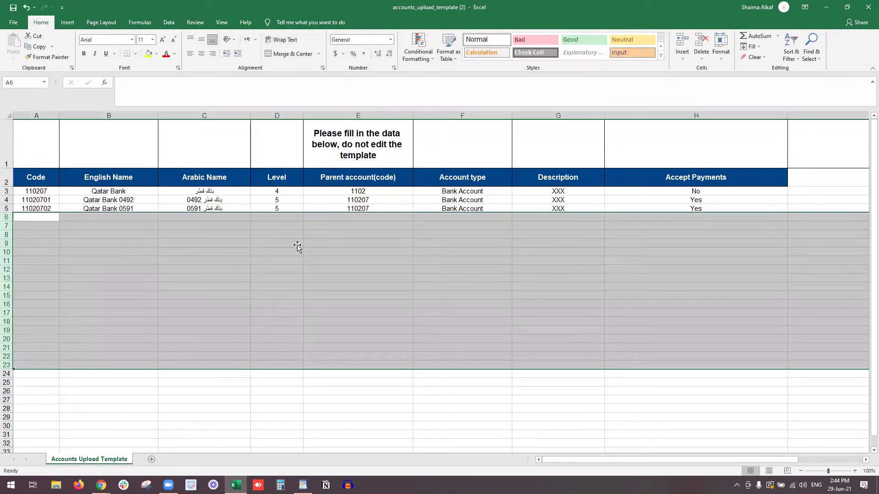
{"action": "left_click", "coordinate": [298, 243]}
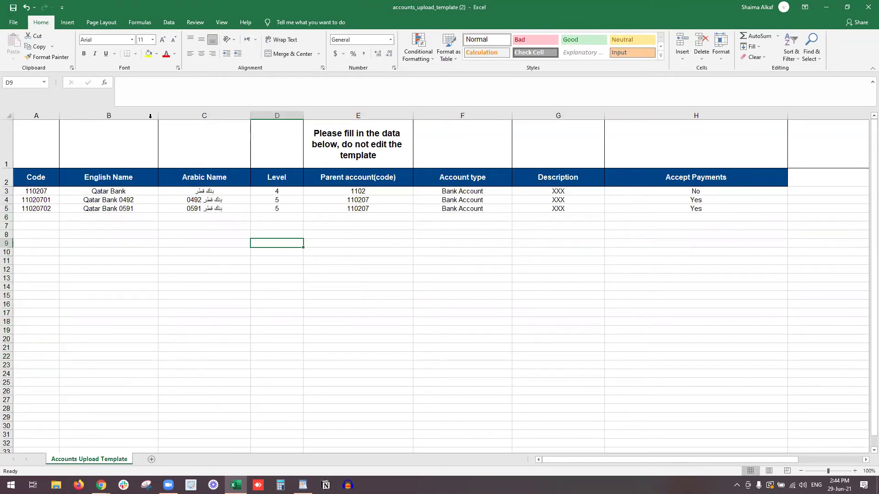
{"action": "key", "text": "alt+Tab"}
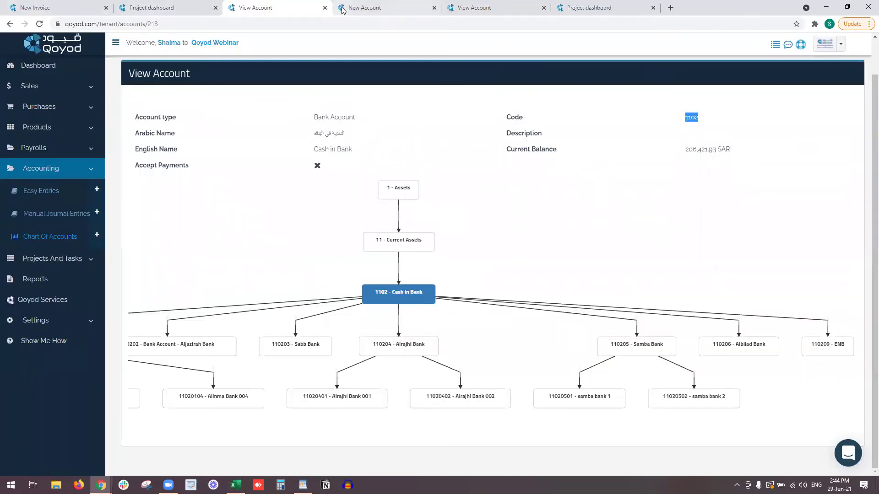
Import the accounts_upload_template (2) file on Qoyod's Import accounts page.
{"action": "left_click", "coordinate": [358, 8]}
{"action": "left_click", "coordinate": [235, 214]}
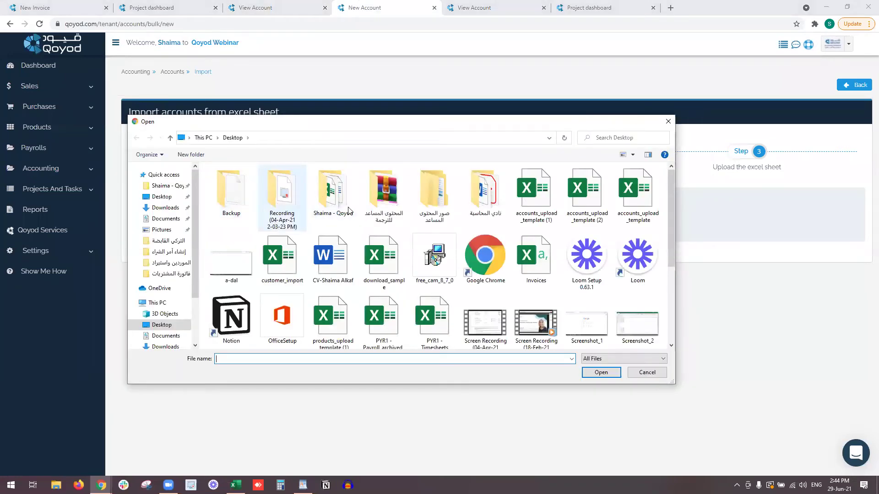
{"action": "double_click", "coordinate": [576, 215]}
{"action": "left_click", "coordinate": [384, 212]}
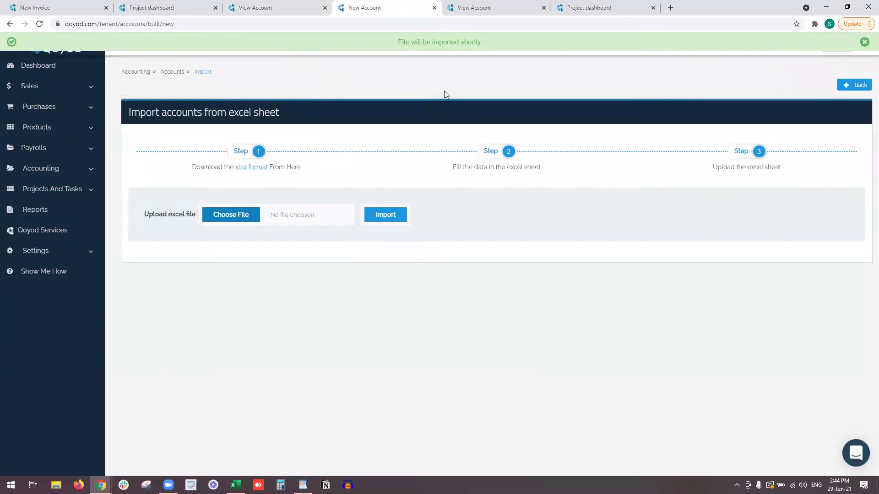
{"action": "left_click", "coordinate": [447, 40]}
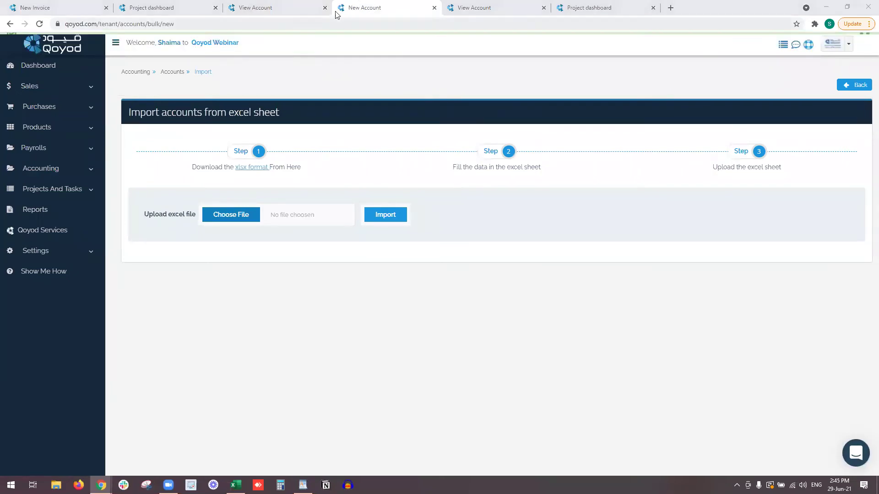
Reload the Cash in Bank view to confirm Qatar Bank 110207 and its two sub-accounts appear.
{"action": "left_click", "coordinate": [289, 7]}
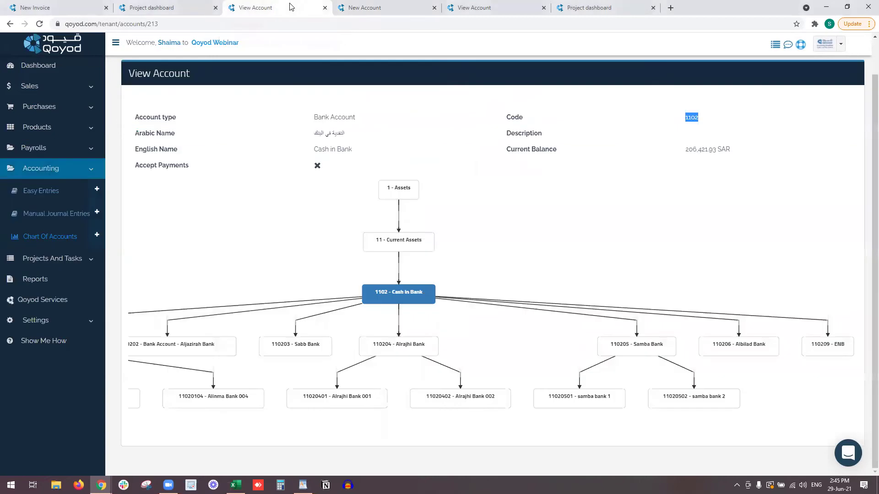
{"action": "left_click", "coordinate": [274, 21]}
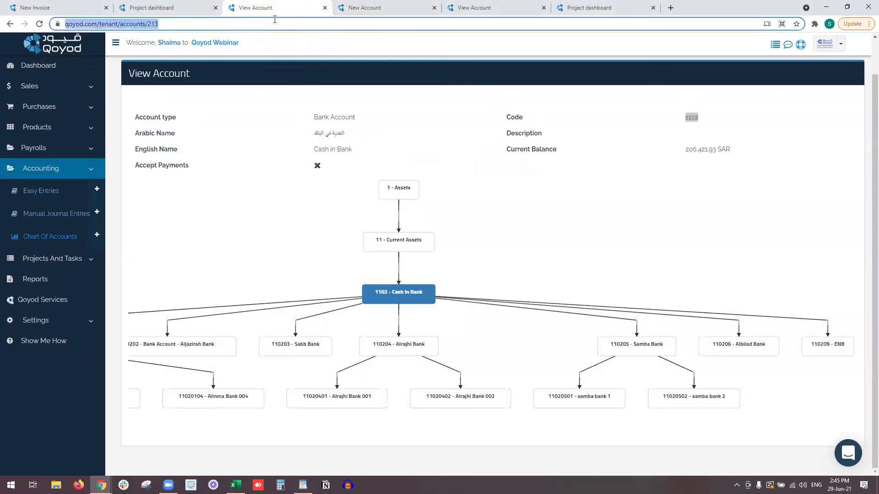
{"action": "key", "text": "Return"}
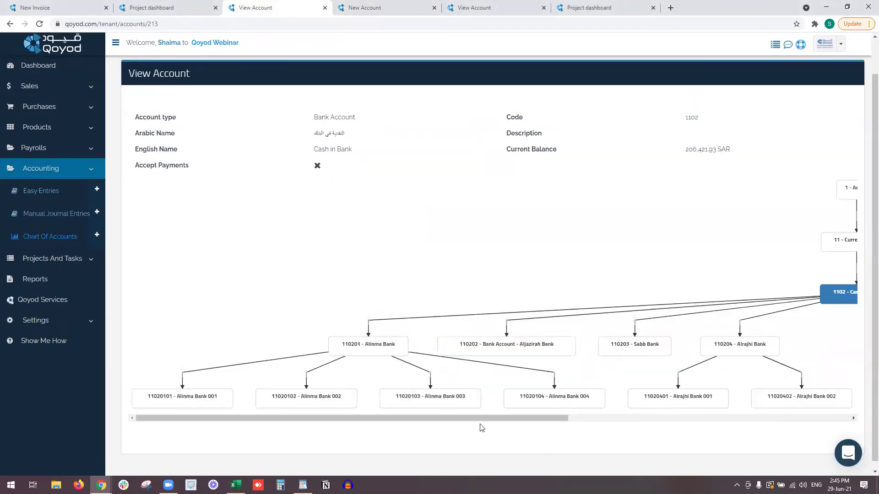
{"action": "left_click_drag", "start_coordinate": [474, 418], "coordinate": [763, 415]}
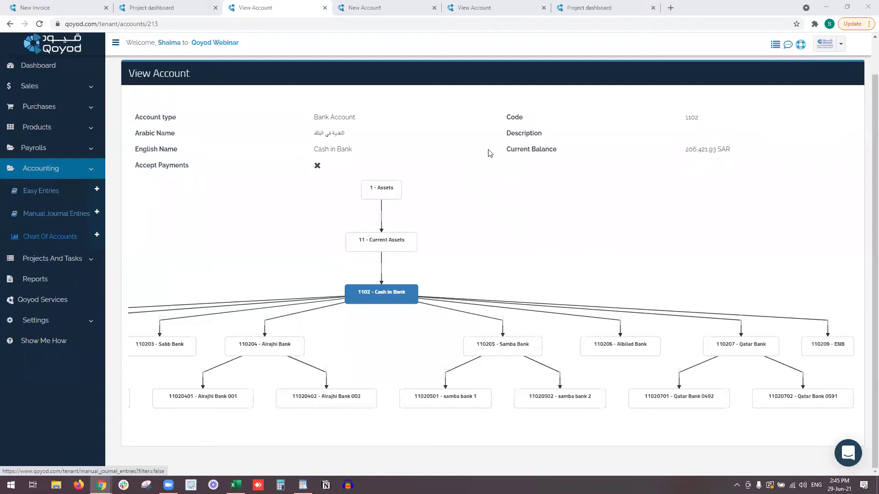
{"action": "left_click", "coordinate": [71, 216]}
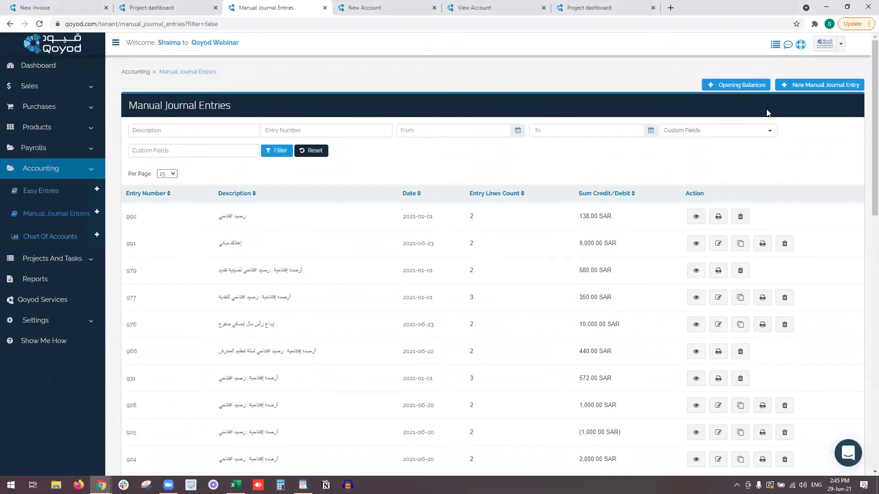
Start a new manual journal entry with account 110102 on line one and 110107 on line two.
{"action": "left_click", "coordinate": [798, 87]}
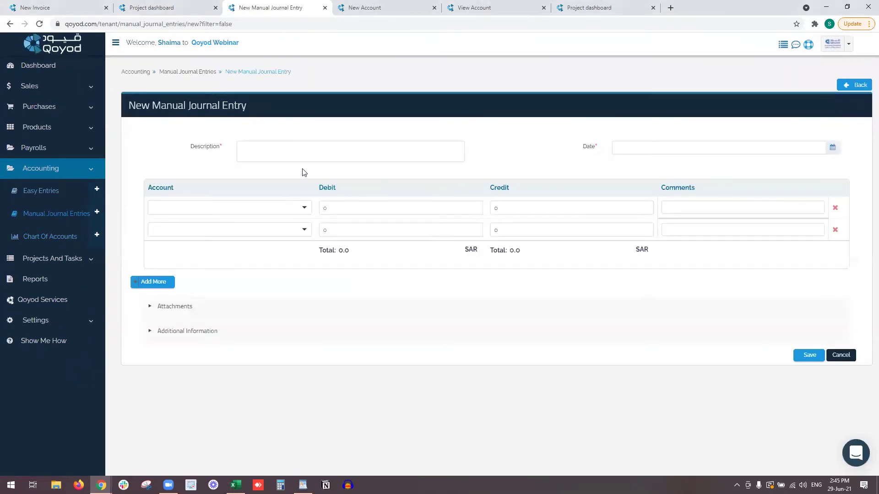
{"action": "left_click", "coordinate": [334, 206]}
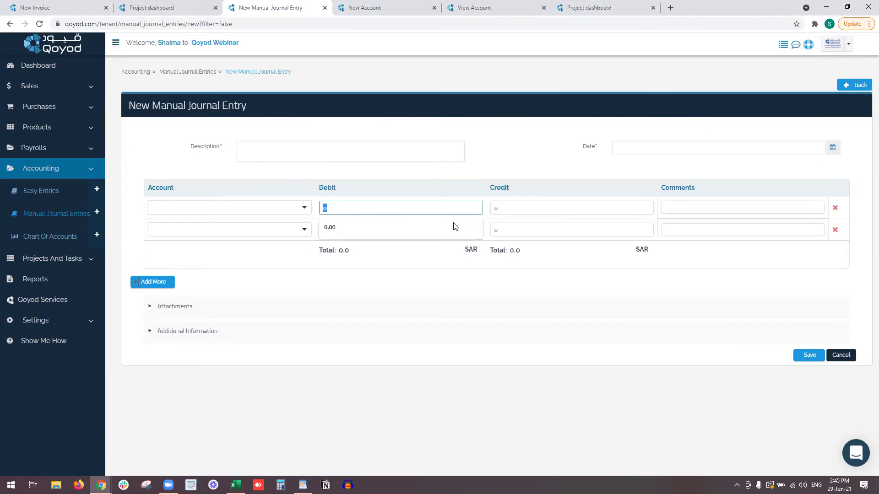
{"action": "left_click", "coordinate": [232, 206]}
{"action": "left_click", "coordinate": [231, 235]}
{"action": "left_click", "coordinate": [235, 236]}
{"action": "scroll", "coordinate": [240, 270], "scroll_direction": "down", "scroll_amount": 3}
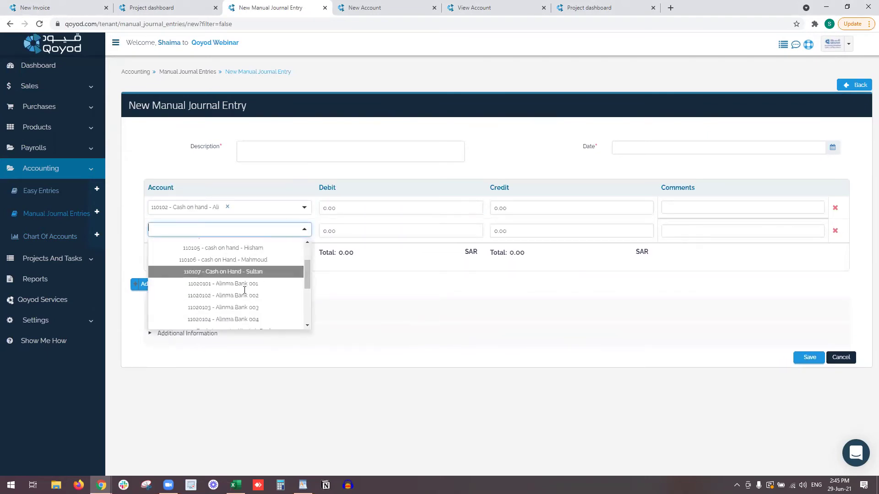
{"action": "left_click", "coordinate": [241, 271]}
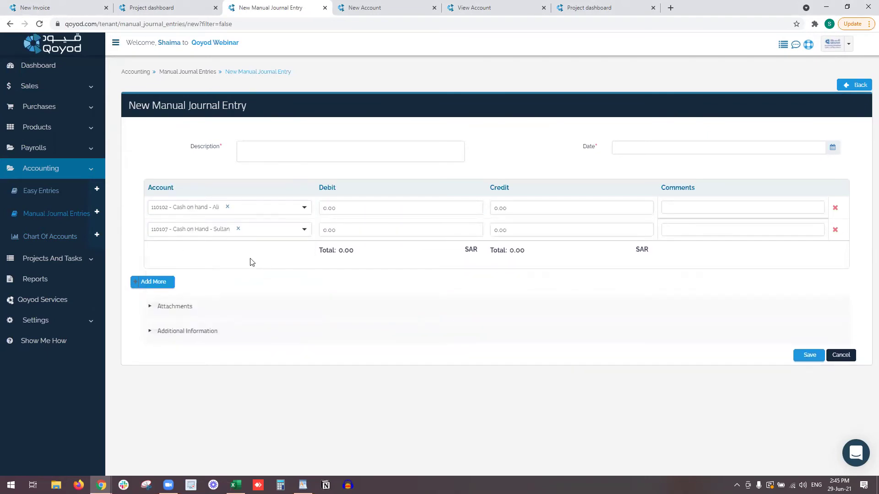
Enter 100.00 as the line-one debit and 100.00 as the line-two credit.
{"action": "left_click", "coordinate": [348, 230]}
{"action": "type", "text": "100"}
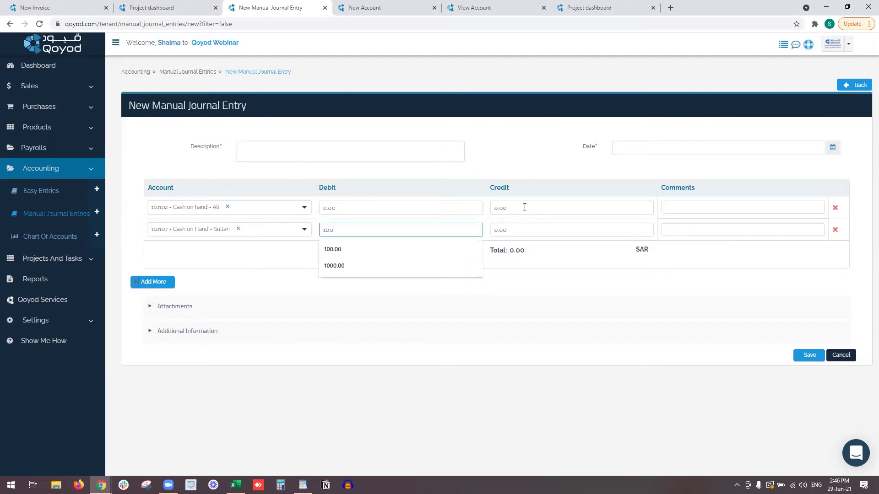
{"action": "key", "text": "BackSpace"}
{"action": "key", "text": "BackSpace"}
{"action": "key", "text": "BackSpace"}
{"action": "left_click", "coordinate": [446, 208]}
{"action": "type", "text": "100"}
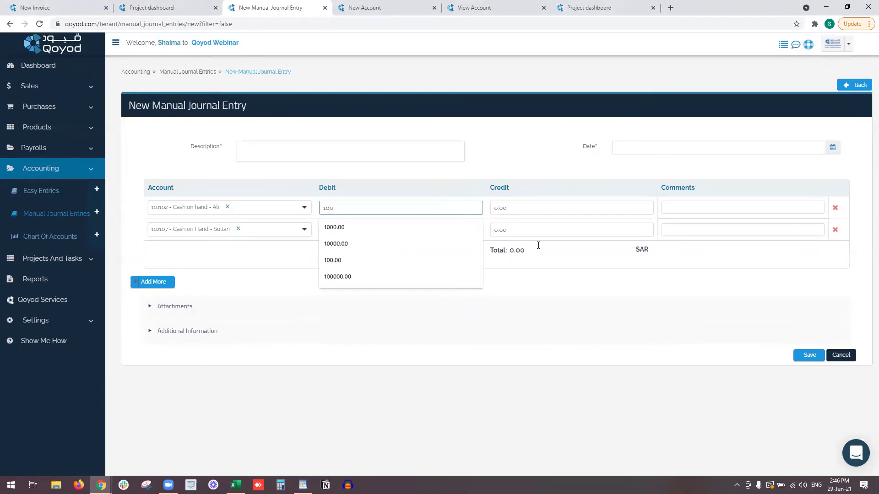
{"action": "left_click", "coordinate": [519, 229]}
{"action": "type", "text": "100"}
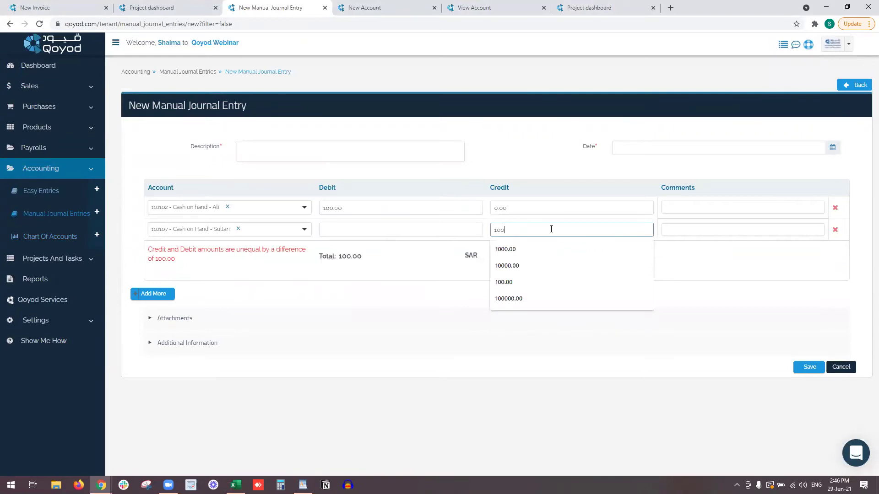
{"action": "left_click", "coordinate": [567, 193]}
Date the entry 2021-06-29 and describe it as a transfer between the two cash-on-hand accounts.
{"action": "left_click", "coordinate": [636, 147]}
{"action": "left_click", "coordinate": [833, 147]}
{"action": "left_click", "coordinate": [644, 246]}
{"action": "left_click", "coordinate": [351, 155]}
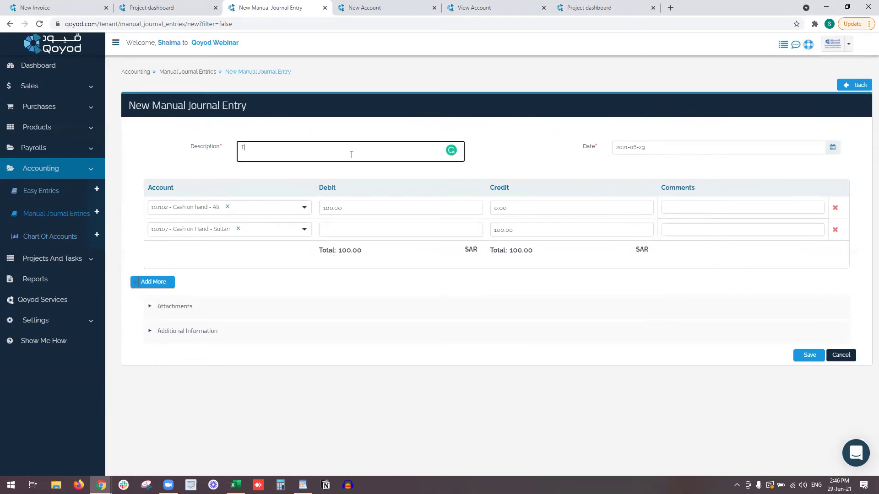
{"action": "type", "text": "Transfer amount from Sultan to Ali Cash on hand"}
Assign the matching employee under Additional Information and try saving the journal entry.
{"action": "left_click", "coordinate": [197, 332]}
{"action": "scroll", "coordinate": [197, 336], "scroll_direction": "down", "scroll_amount": 1}
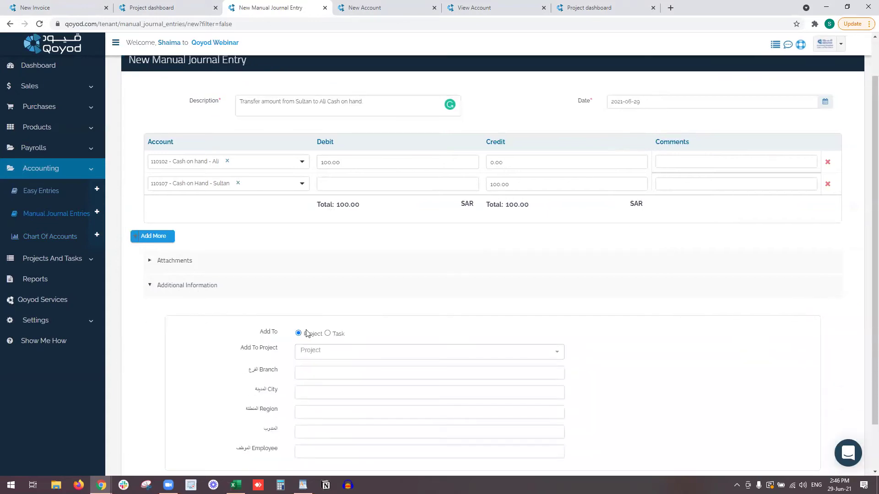
{"action": "scroll", "coordinate": [73, 297], "scroll_direction": "down", "scroll_amount": 1}
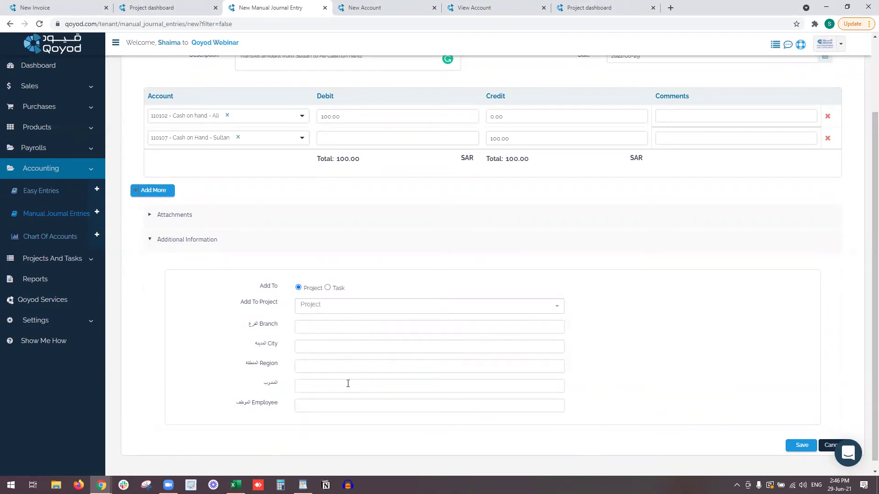
{"action": "left_click", "coordinate": [354, 406]}
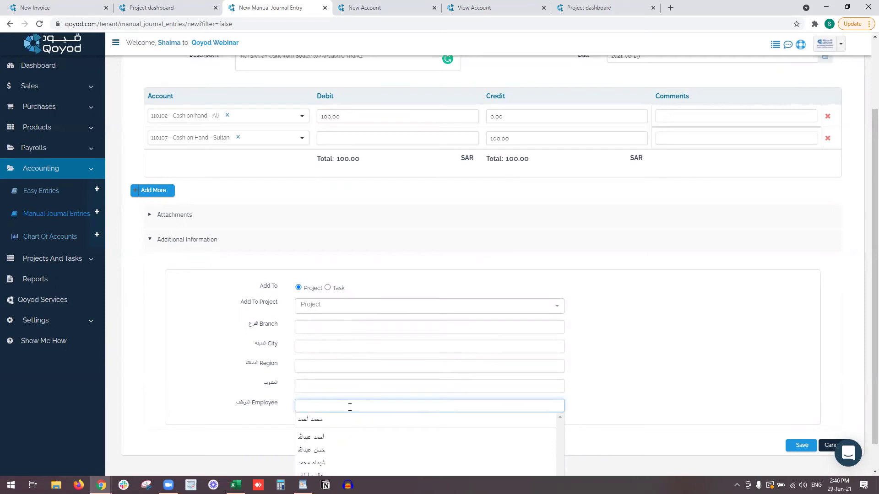
{"action": "type", "text": "Sulta"}
{"action": "scroll", "coordinate": [351, 412], "scroll_direction": "down", "scroll_amount": 1}
{"action": "left_click", "coordinate": [355, 448]}
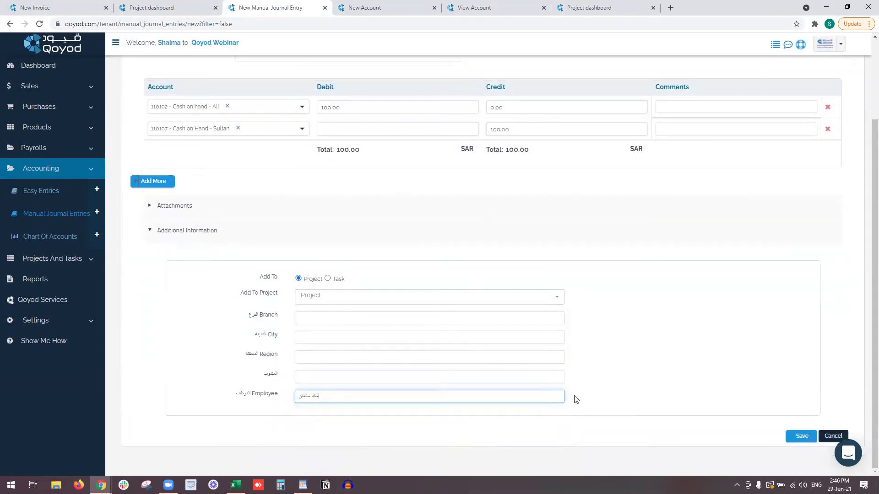
{"action": "left_click", "coordinate": [804, 436]}
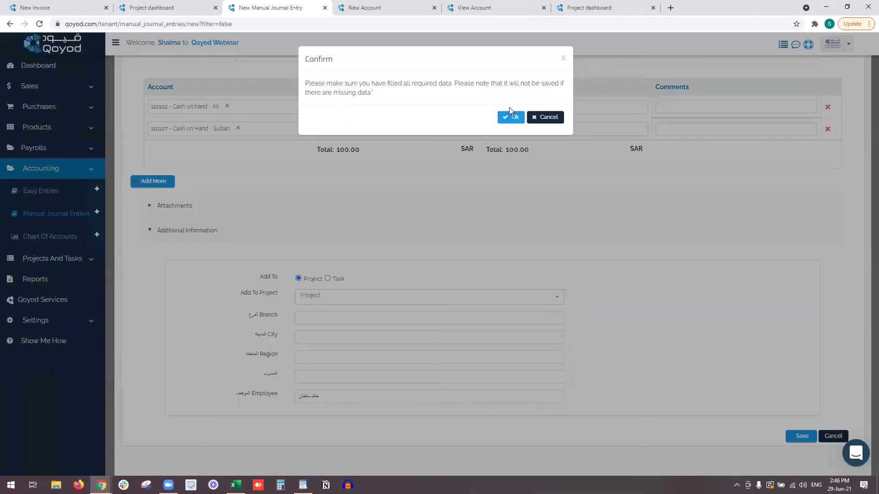
{"action": "left_click", "coordinate": [510, 114]}
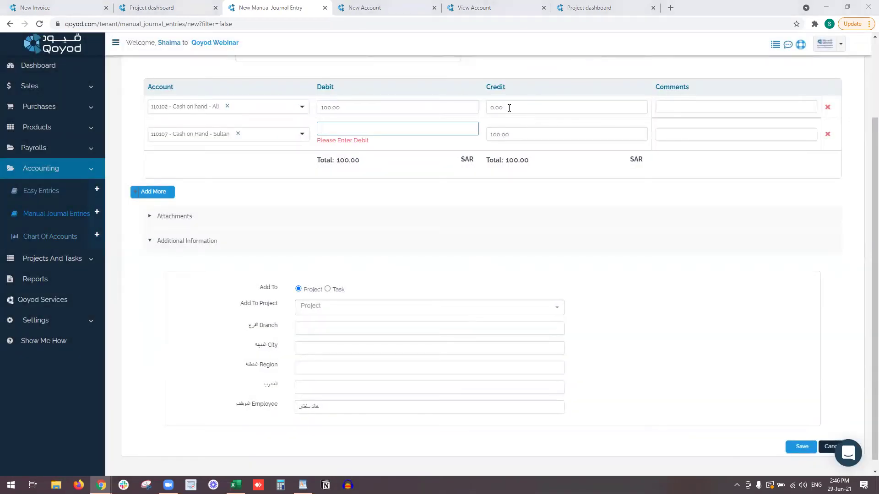
Enter 0 as the missing second-line debit and save the entry as 1012.
{"action": "scroll", "coordinate": [561, 222], "scroll_direction": "up", "scroll_amount": 2}
{"action": "left_click", "coordinate": [379, 234]}
{"action": "type", "text": "0"}
{"action": "left_click", "coordinate": [545, 334]}
{"action": "scroll", "coordinate": [545, 334], "scroll_direction": "down", "scroll_amount": 3}
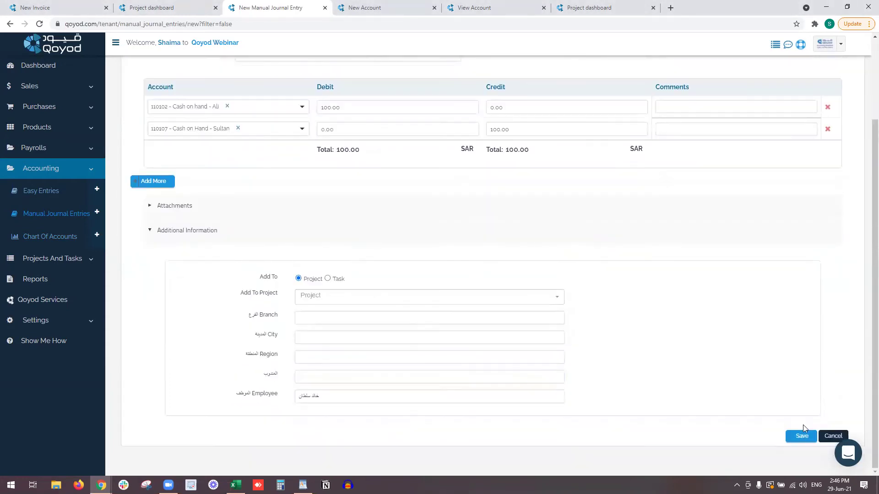
{"action": "left_click", "coordinate": [800, 436]}
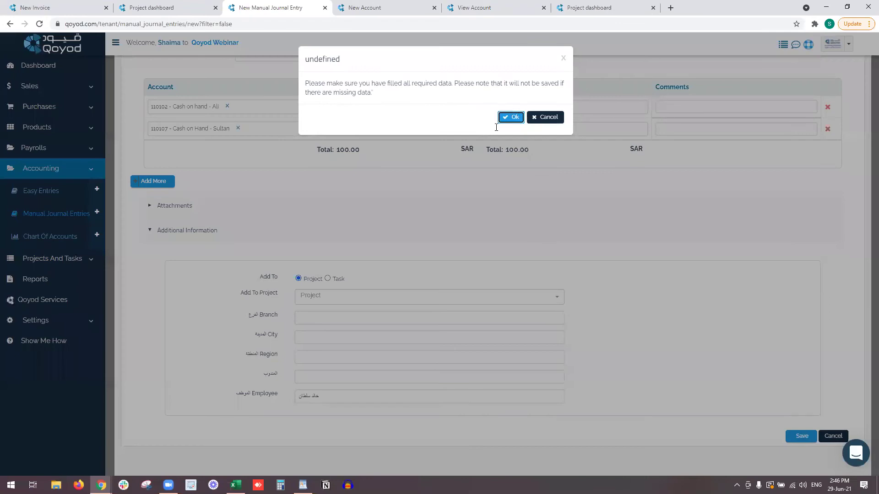
{"action": "left_click", "coordinate": [511, 117]}
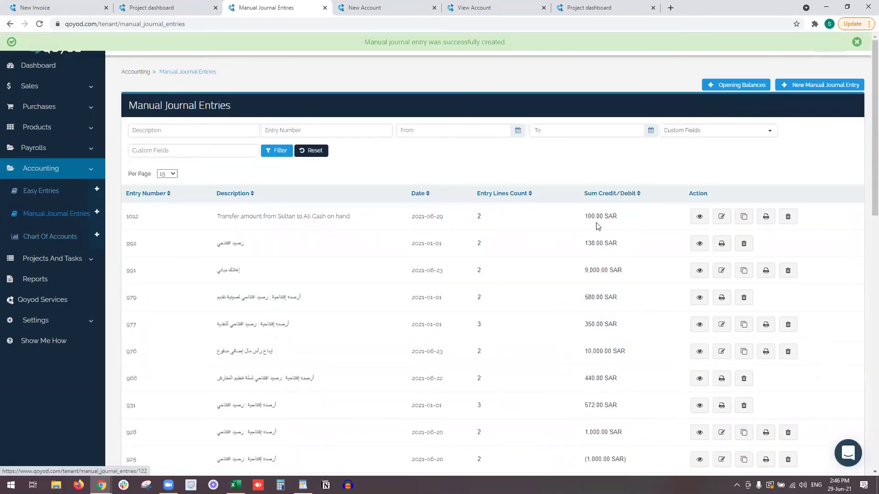
{"action": "left_click", "coordinate": [698, 217]}
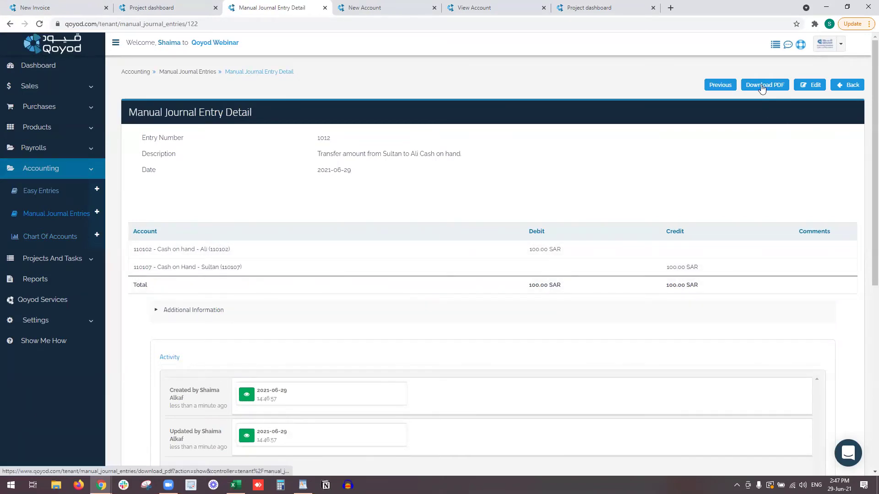
{"action": "scroll", "coordinate": [760, 87], "scroll_direction": "down", "scroll_amount": 4}
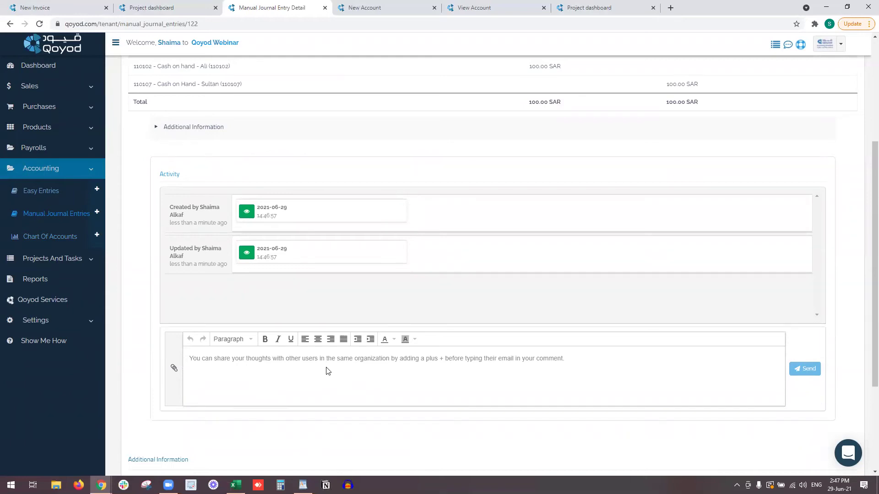
{"action": "left_click", "coordinate": [303, 369]}
{"action": "type", "text": "+"}
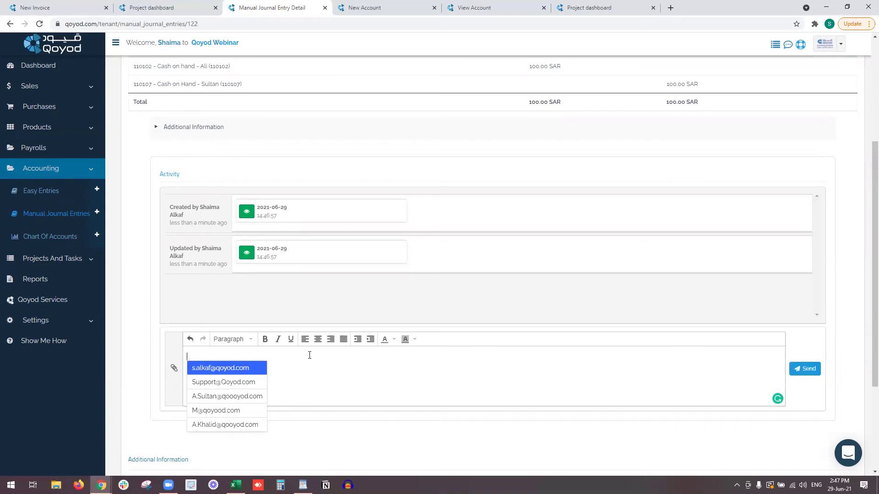
{"action": "key", "text": "BackSpace"}
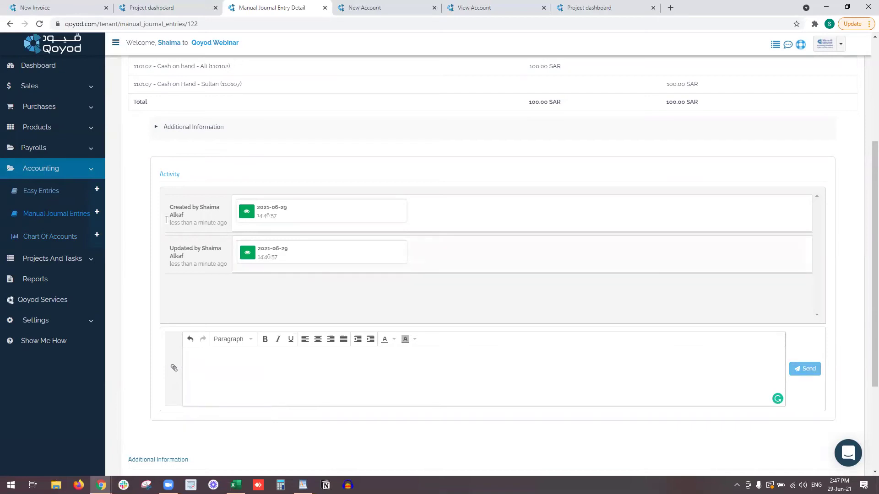
{"action": "left_click", "coordinate": [57, 210]}
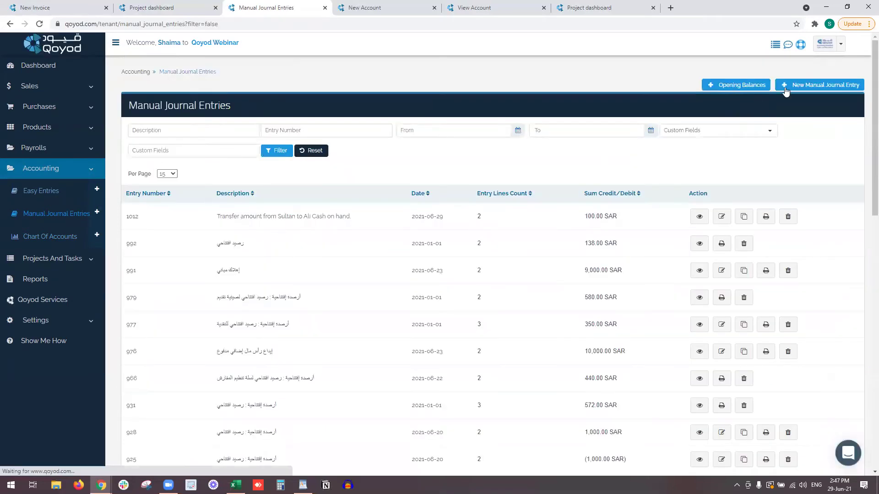
Start an Accounts opening balance dated 2020-12-31, described 'OB for Account', balanced against 3204 - Opening Balances.
{"action": "left_click", "coordinate": [760, 87]}
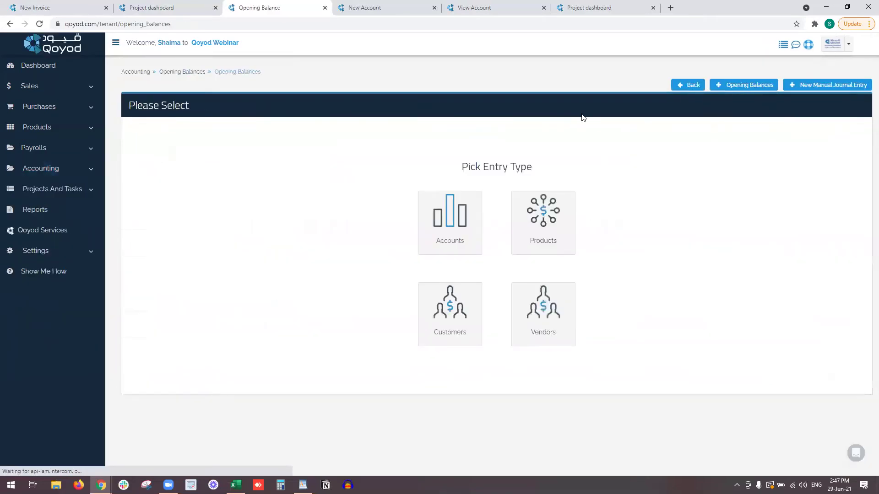
{"action": "right_click", "coordinate": [450, 204]}
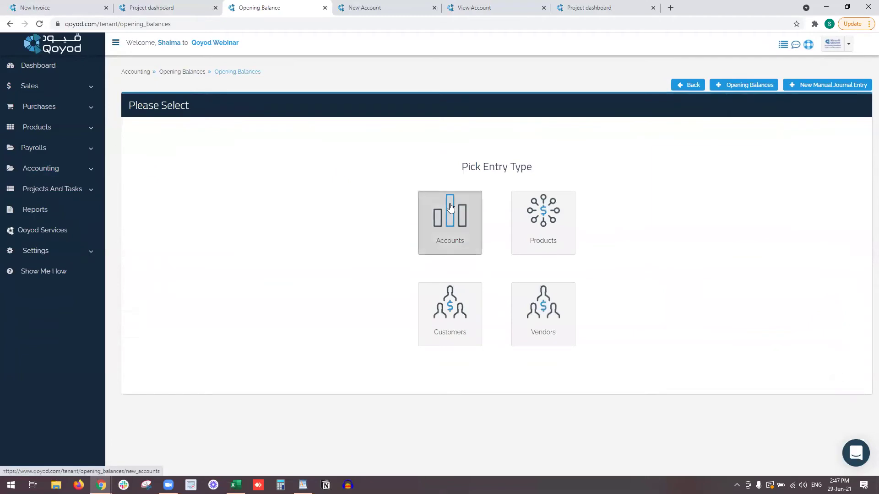
{"action": "left_click", "coordinate": [461, 213]}
{"action": "left_click", "coordinate": [458, 8]}
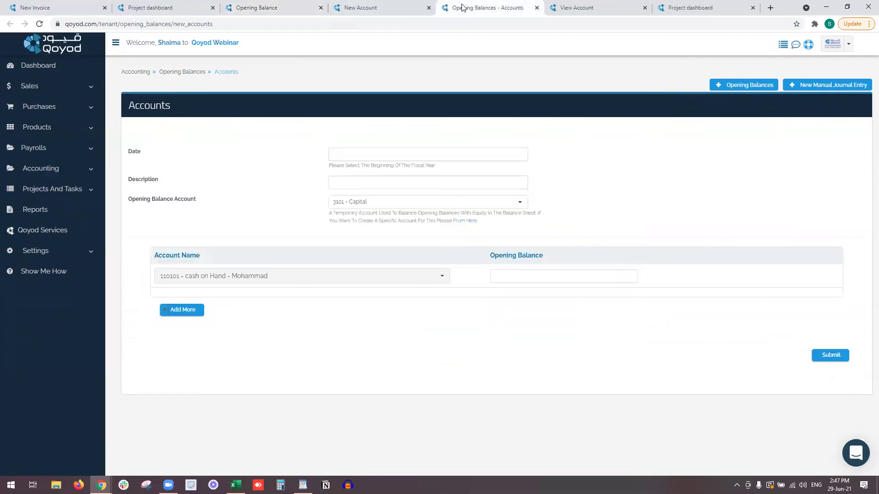
{"action": "left_click", "coordinate": [370, 154]}
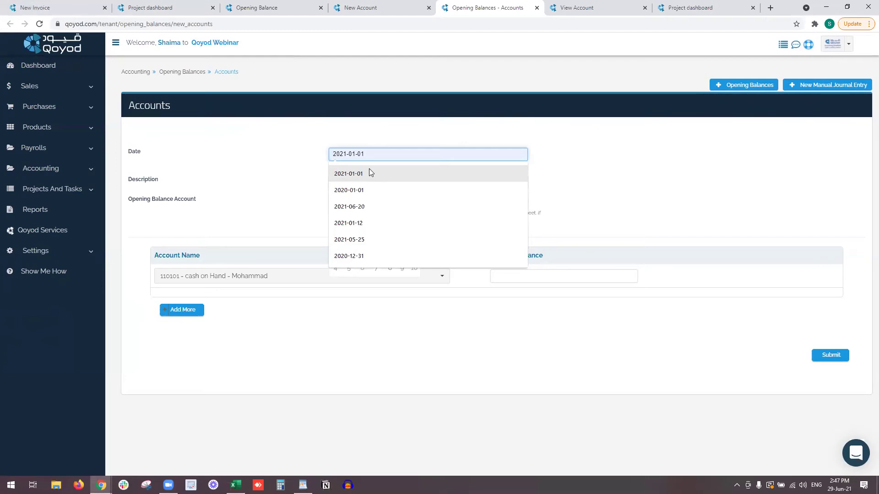
{"action": "left_click", "coordinate": [379, 255]}
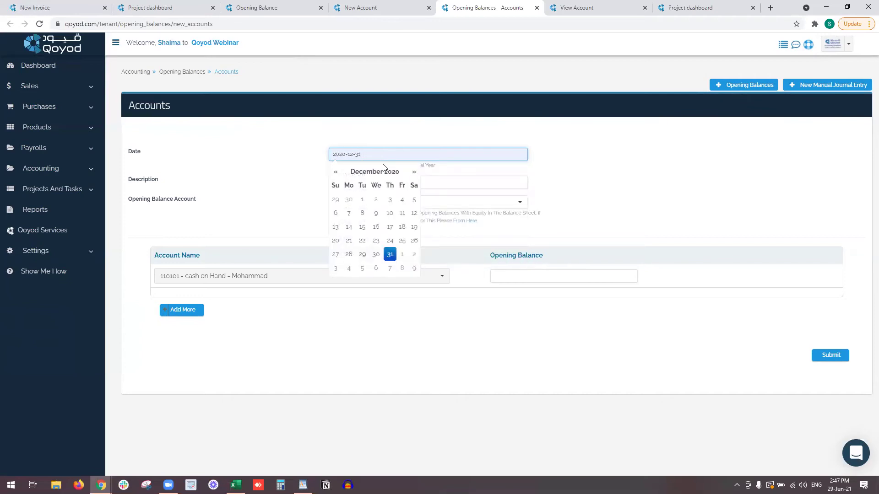
{"action": "left_click", "coordinate": [465, 176]}
{"action": "left_click", "coordinate": [376, 179]}
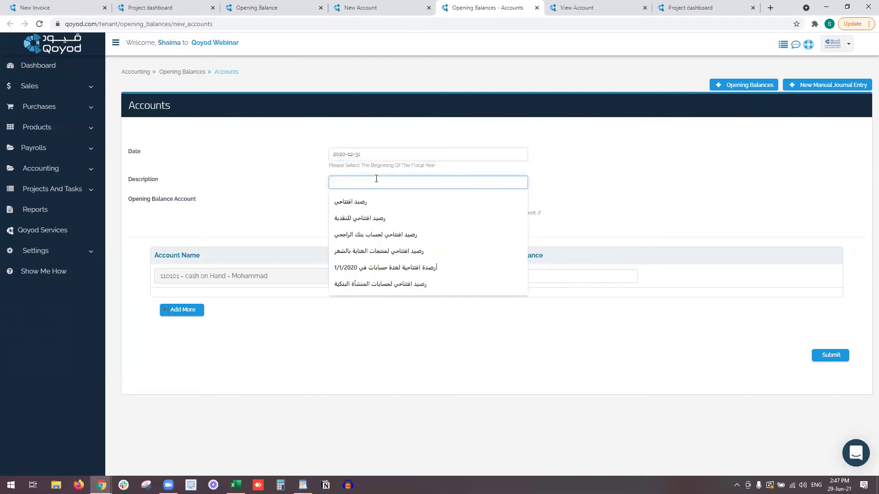
{"action": "type", "text": "OB"}
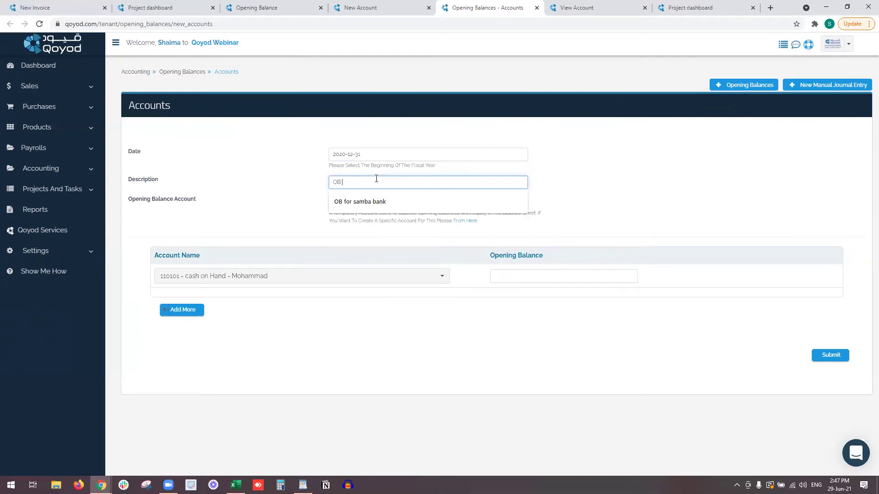
{"action": "type", "text": " for Account"}
{"action": "left_click", "coordinate": [377, 203]}
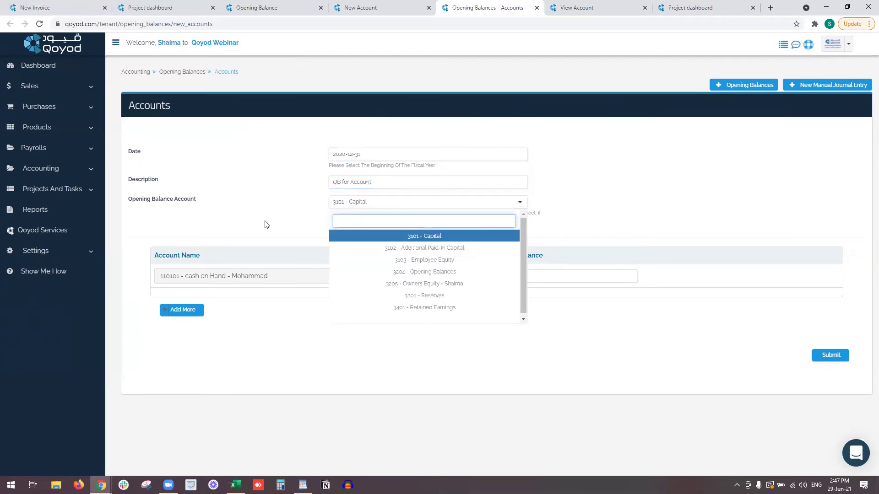
{"action": "left_click", "coordinate": [397, 272]}
Add rows for branch A prepaid rent, Medical prepaid insurance and 110107 Cash on Hand.
{"action": "left_click", "coordinate": [268, 276]}
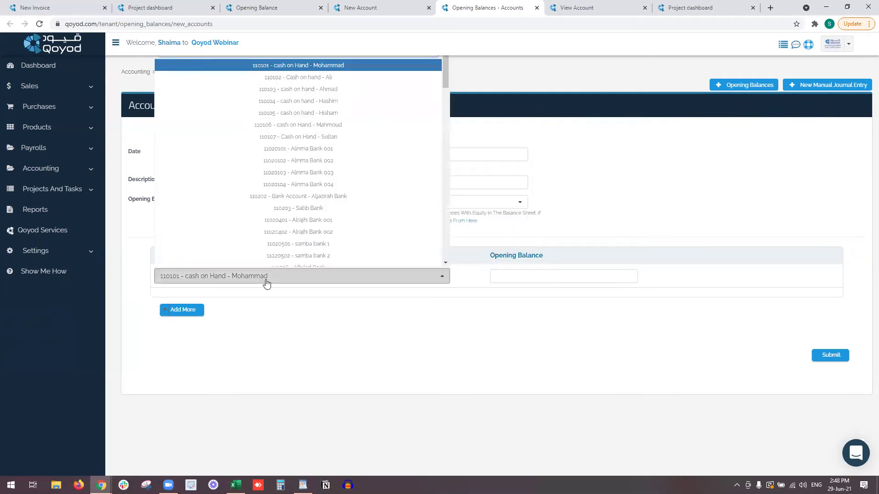
{"action": "left_click", "coordinate": [195, 310]}
{"action": "left_click", "coordinate": [222, 279]}
{"action": "type", "text": "prepai"}
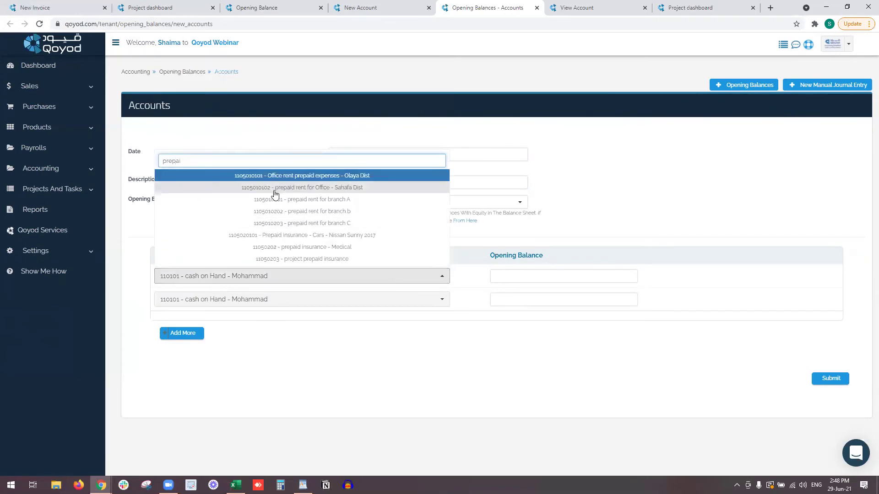
{"action": "left_click", "coordinate": [275, 200]}
{"action": "left_click", "coordinate": [255, 300]}
{"action": "type", "text": "prepai"}
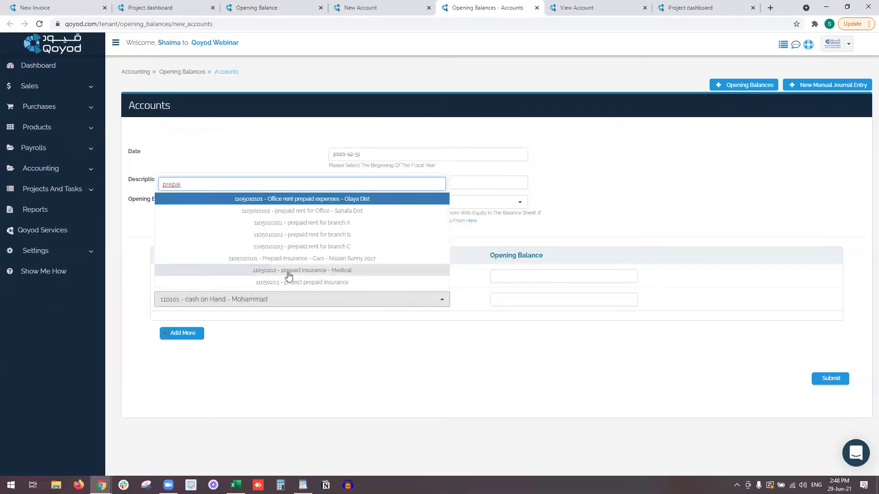
{"action": "left_click", "coordinate": [287, 271]}
{"action": "left_click", "coordinate": [197, 333]}
{"action": "left_click", "coordinate": [197, 326]}
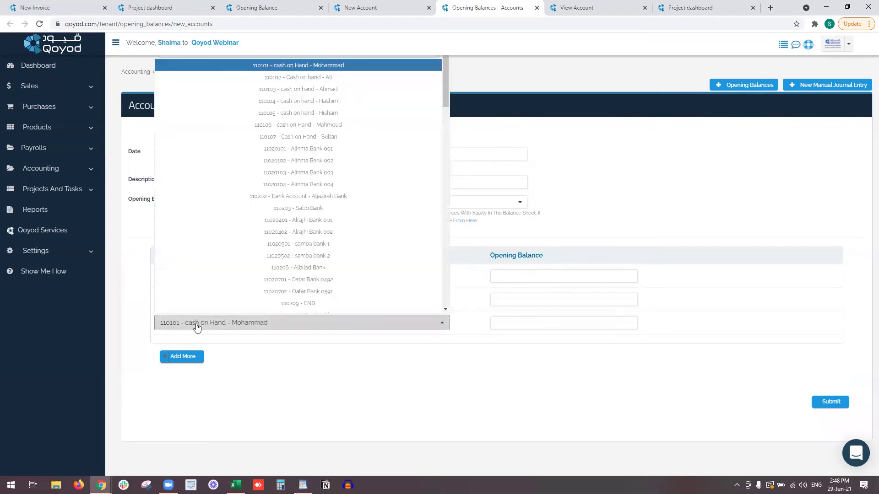
{"action": "type", "text": "cash"}
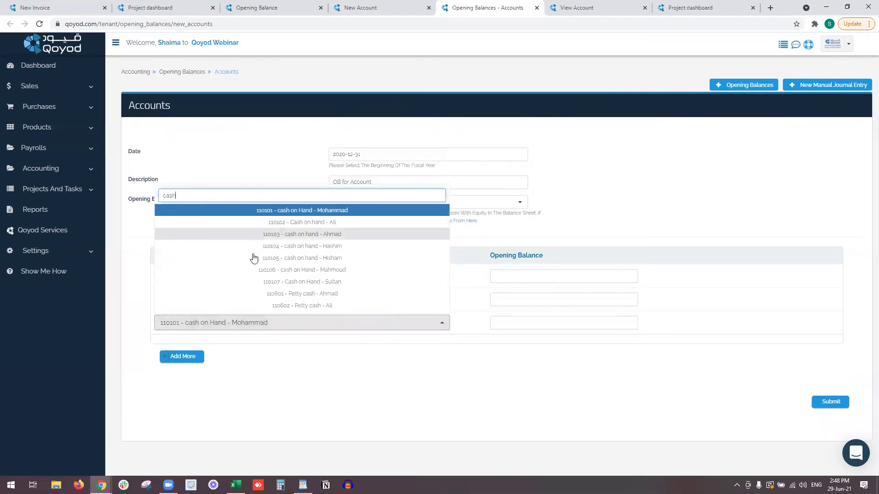
{"action": "left_click", "coordinate": [252, 281]}
Enter balances of 1000 and 1300 for the prepaid rows and submit the opening balances.
{"action": "left_click", "coordinate": [501, 324]}
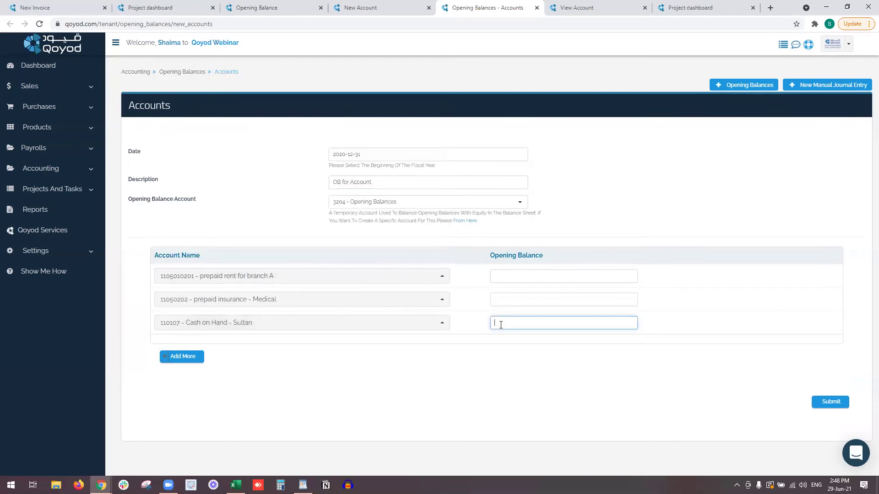
{"action": "left_click", "coordinate": [504, 281]}
{"action": "type", "text": "1000"}
{"action": "key", "text": "Tab"}
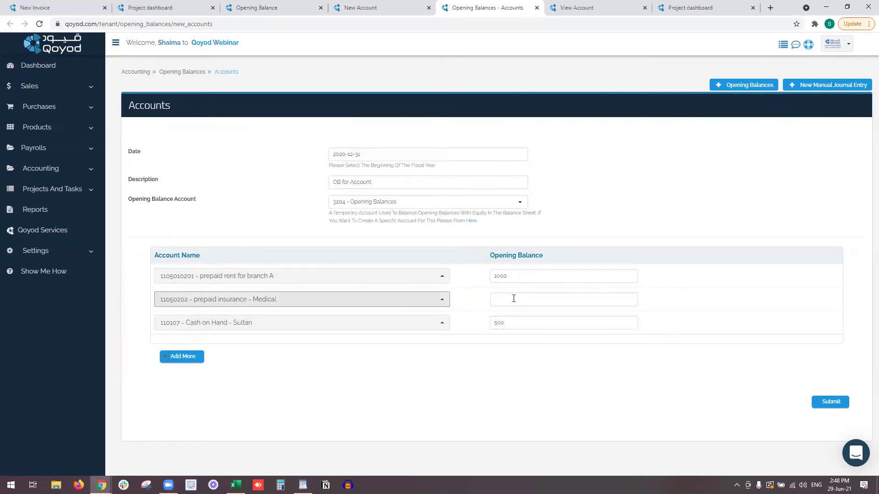
{"action": "left_click", "coordinate": [513, 298]}
{"action": "type", "text": "1300"}
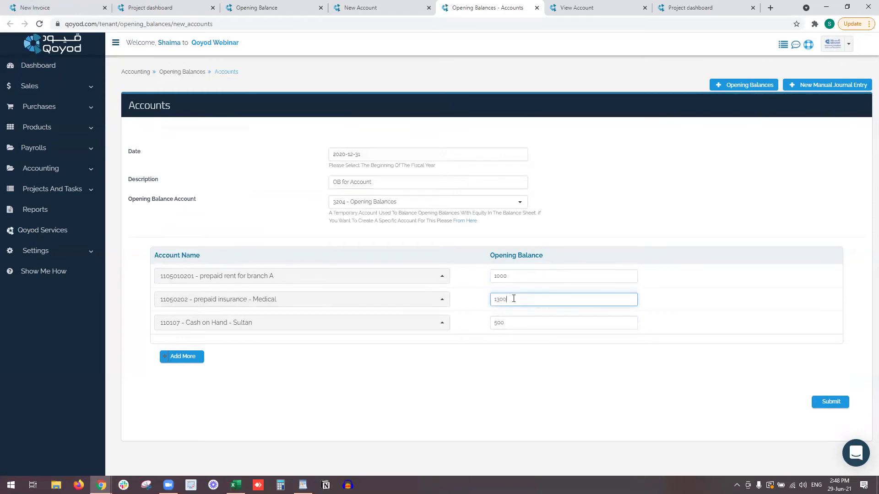
{"action": "left_click", "coordinate": [659, 387]}
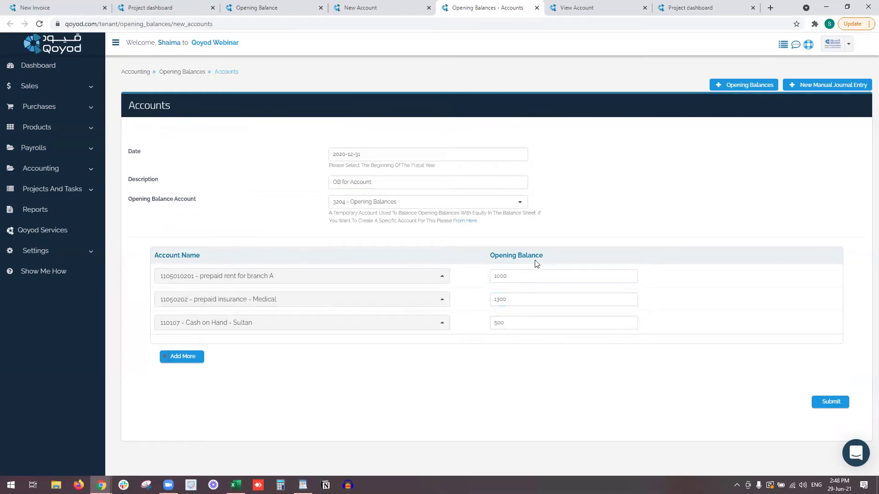
{"action": "left_click", "coordinate": [831, 402]}
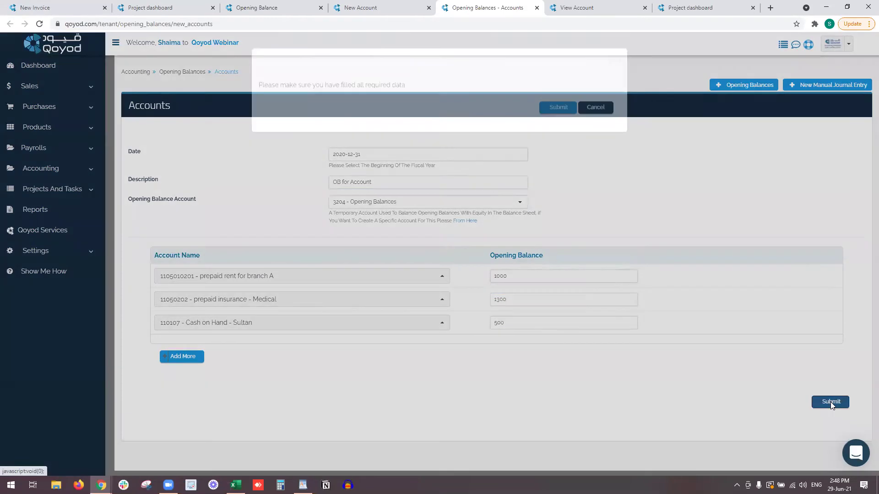
{"action": "left_click", "coordinate": [562, 128]}
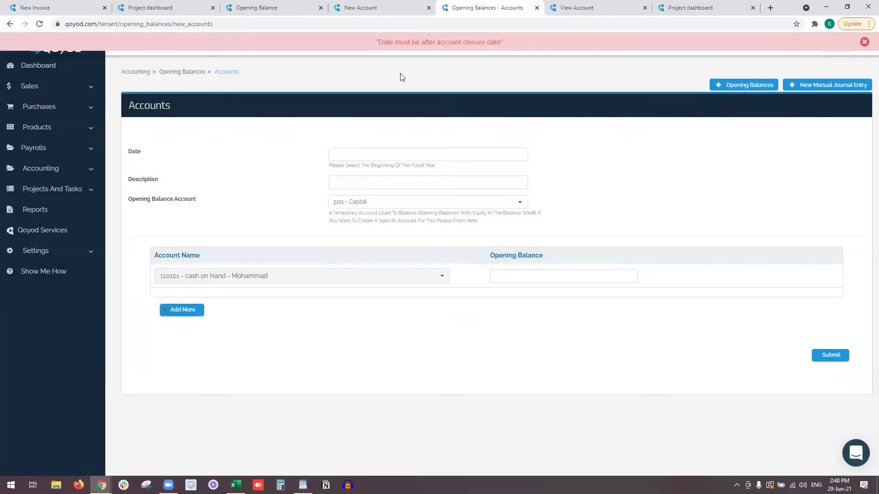
Clear the Account Closure Date in General Settings and save the settings.
{"action": "left_click", "coordinate": [55, 253]}
{"action": "right_click", "coordinate": [53, 273]}
{"action": "left_click", "coordinate": [82, 280]}
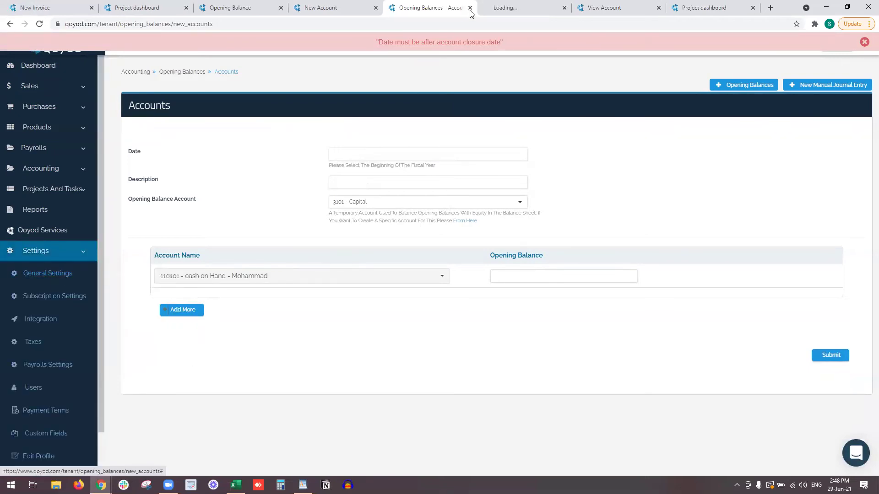
{"action": "left_click", "coordinate": [519, 9]}
{"action": "scroll", "coordinate": [366, 389], "scroll_direction": "down", "scroll_amount": 4}
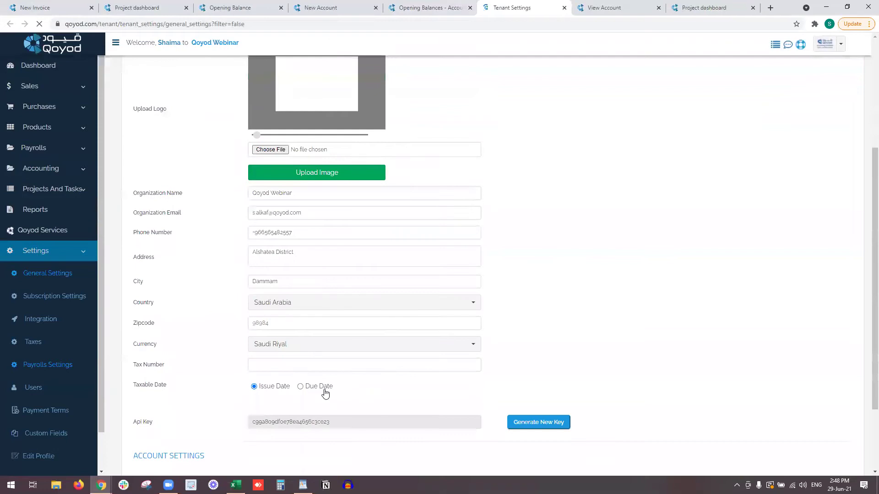
{"action": "scroll", "coordinate": [325, 394], "scroll_direction": "down", "scroll_amount": 2}
{"action": "left_click", "coordinate": [324, 392]}
{"action": "left_click", "coordinate": [332, 378]}
{"action": "left_click", "coordinate": [263, 432]}
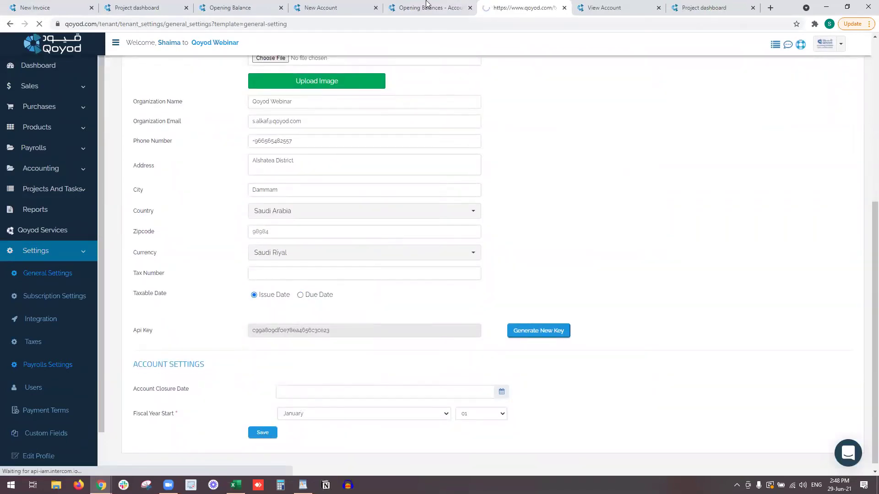
Refill the opening balance with date 2020-12-31, description 'OB for Account' and 110107 Cash on Hand.
{"action": "left_click", "coordinate": [426, 6]}
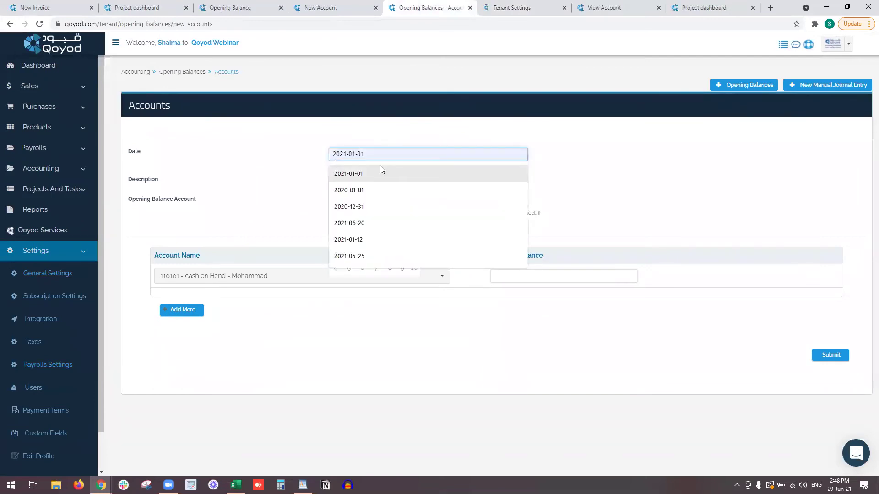
{"action": "left_click", "coordinate": [373, 207]}
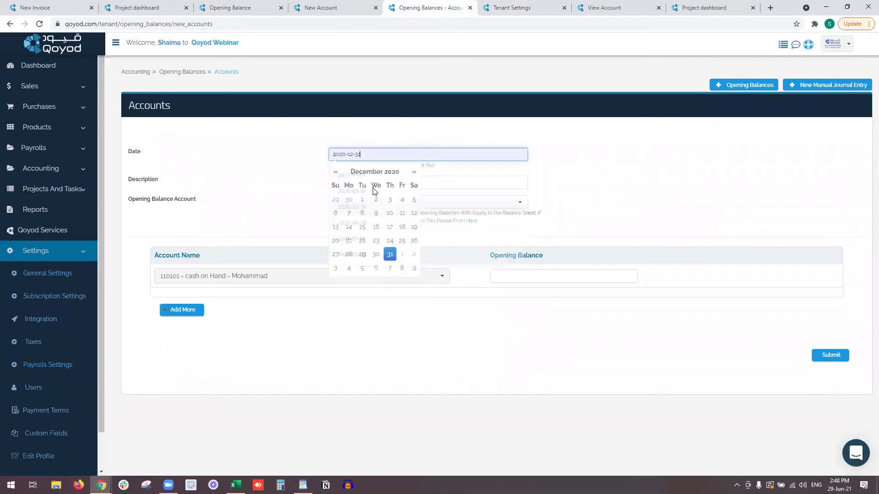
{"action": "left_click", "coordinate": [449, 182]}
{"action": "type", "text": "O"}
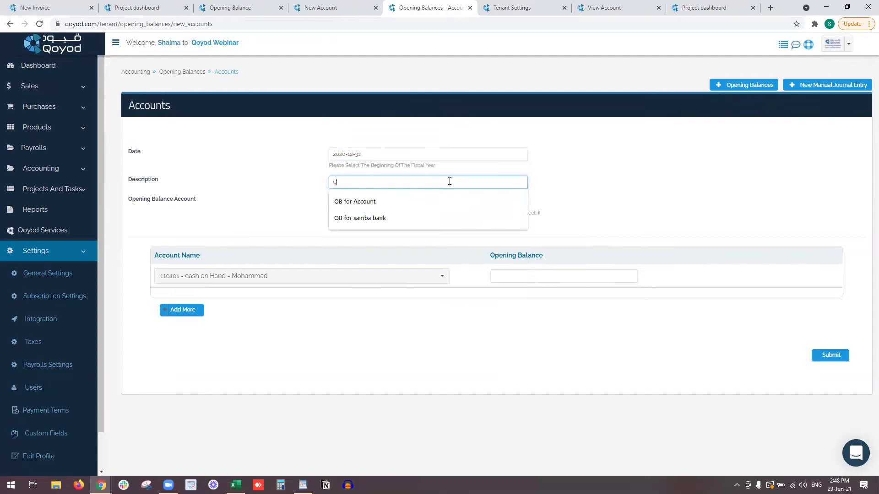
{"action": "key", "text": "Down"}
{"action": "key", "text": "Return"}
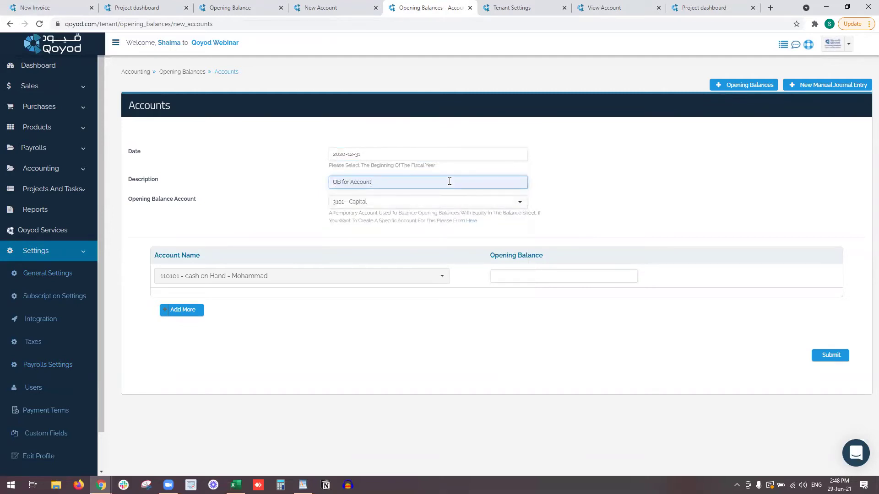
{"action": "left_click", "coordinate": [391, 276]}
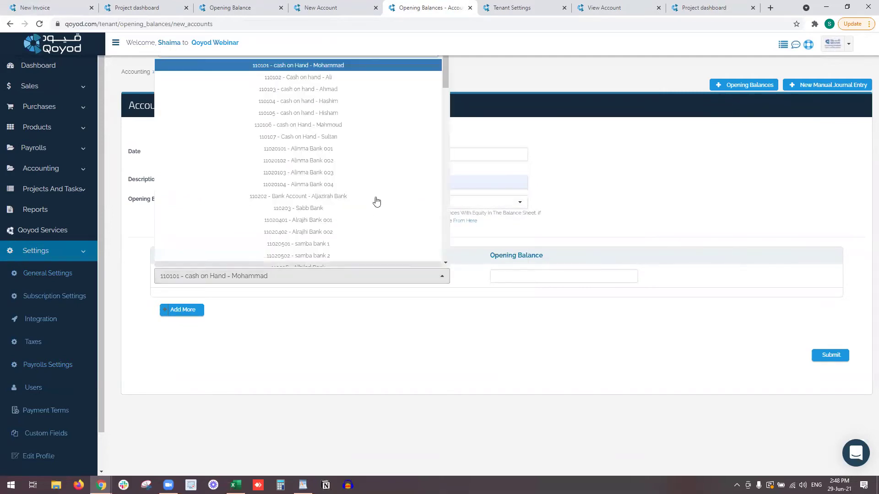
{"action": "left_click", "coordinate": [366, 136]}
Add rows for branch A prepaid rent and Medical prepaid insurance.
{"action": "left_click", "coordinate": [182, 310]}
{"action": "left_click", "coordinate": [194, 306]}
{"action": "type", "text": "prep"}
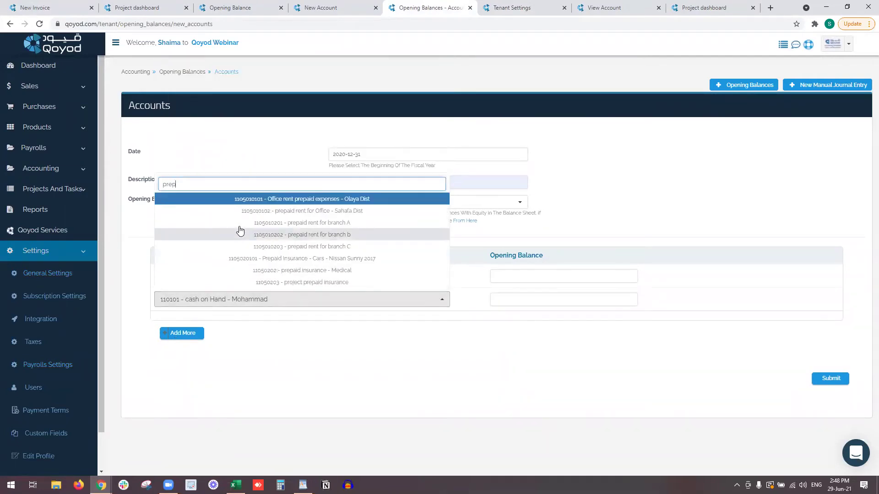
{"action": "left_click", "coordinate": [240, 224]}
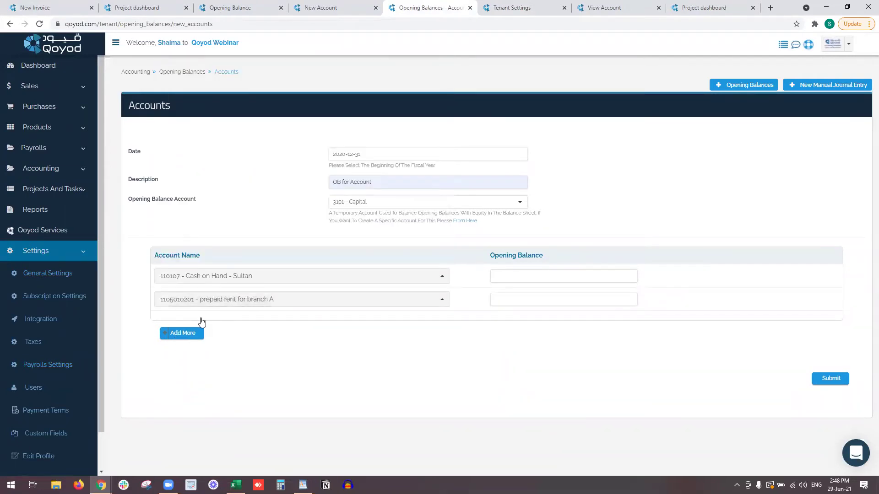
{"action": "left_click", "coordinate": [182, 333]}
{"action": "left_click", "coordinate": [208, 323]}
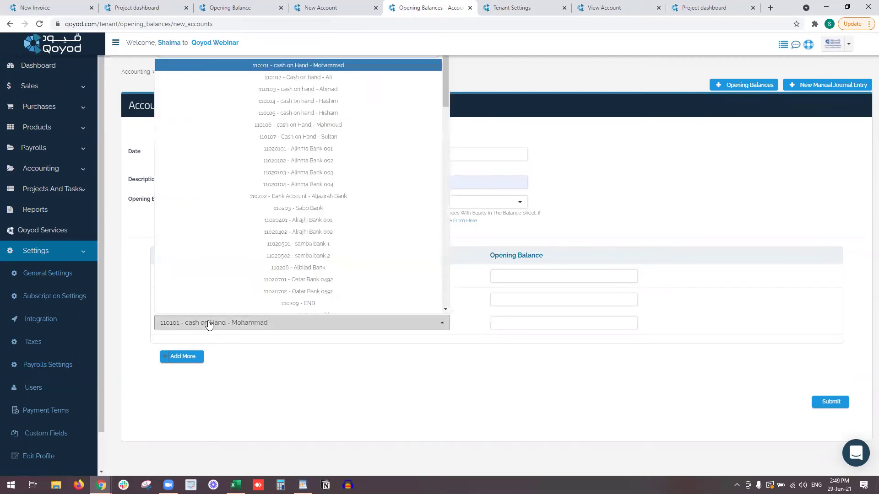
{"action": "type", "text": "prep"}
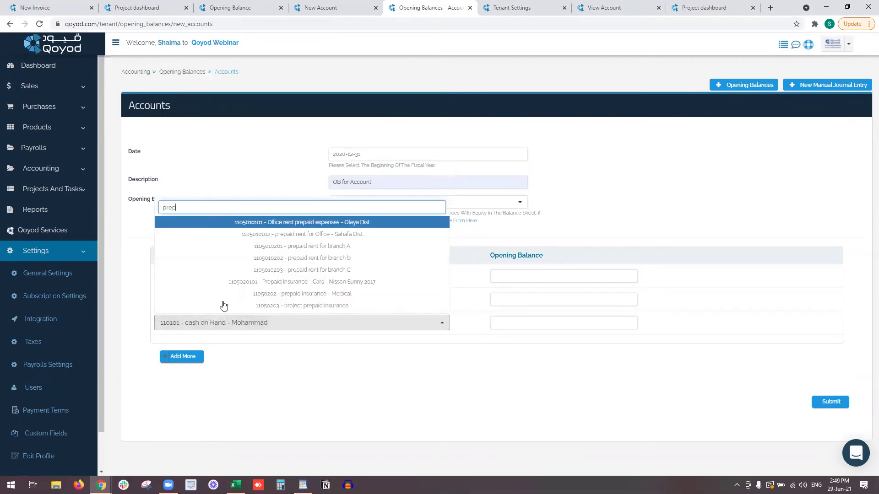
{"action": "left_click", "coordinate": [242, 294]}
Enter balances of 150, 1000 and 1300 and submit the opening balances.
{"action": "left_click", "coordinate": [541, 273]}
{"action": "type", "text": "1"}
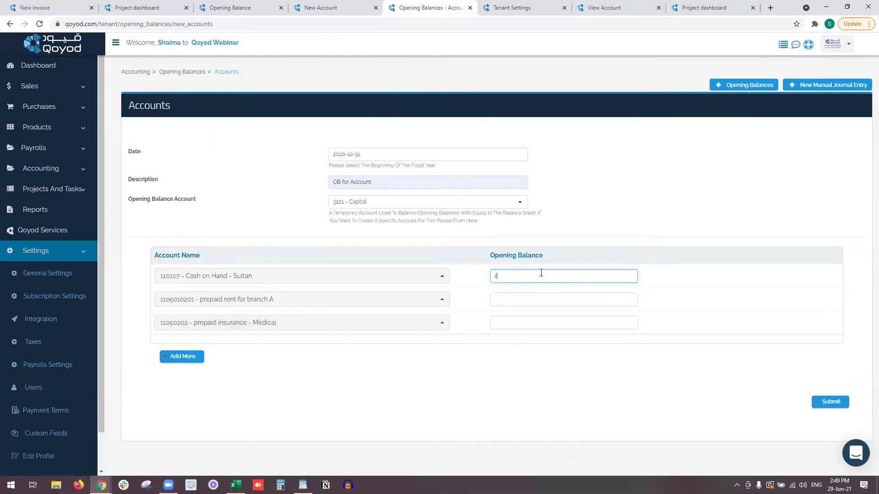
{"action": "type", "text": "050"}
{"action": "key", "text": "Tab"}
{"action": "key", "text": "Tab"}
{"action": "type", "text": "1000"}
{"action": "key", "text": "Tab"}
{"action": "key", "text": "Tab"}
{"action": "type", "text": "1300"}
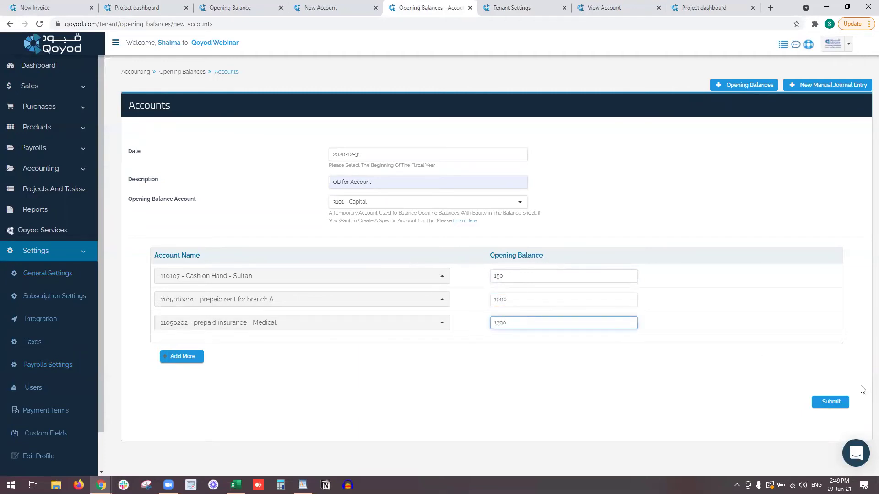
{"action": "left_click", "coordinate": [820, 401]}
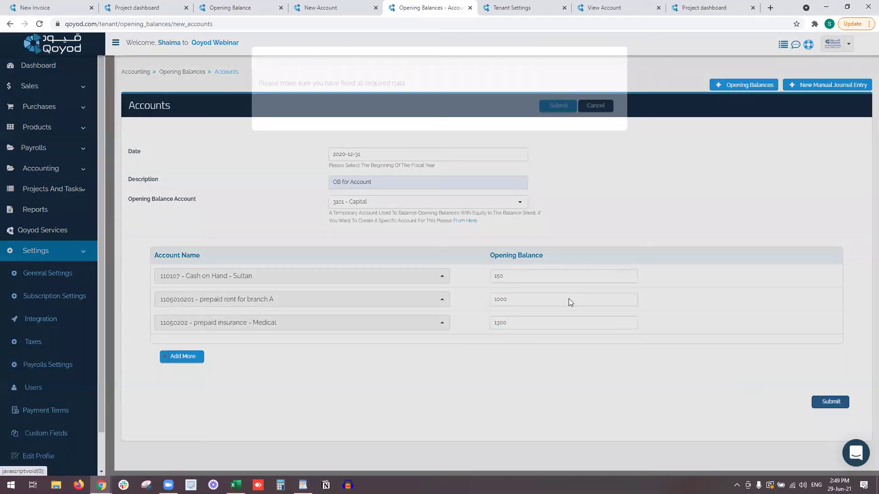
Switch entry 1013's Capital line to 3204 - Opening Balances and save the entry.
{"action": "left_click", "coordinate": [553, 121]}
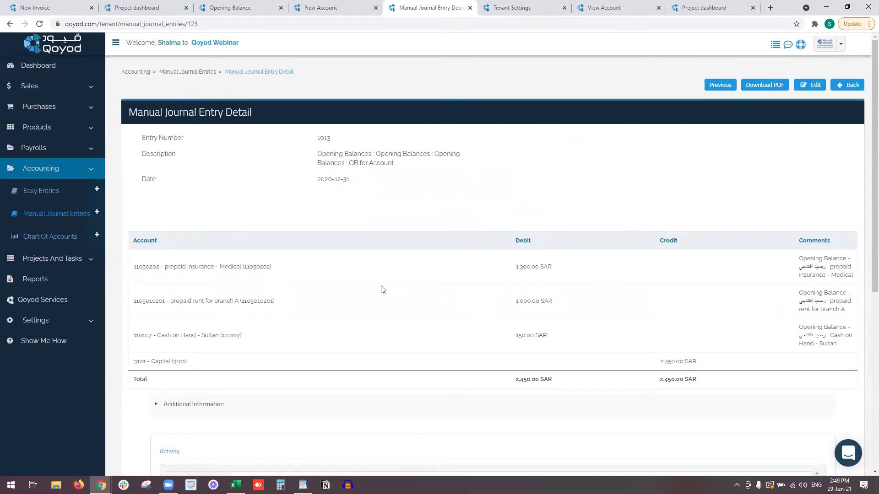
{"action": "left_click", "coordinate": [816, 86]}
{"action": "left_click", "coordinate": [268, 297]}
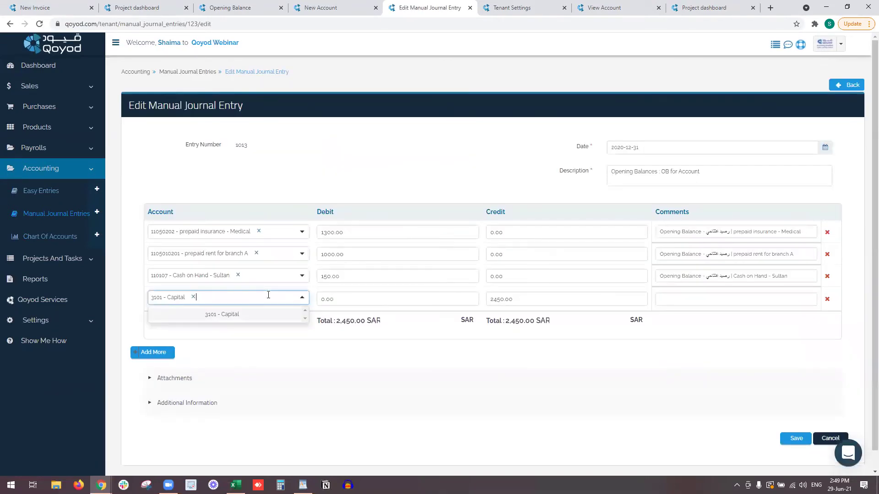
{"action": "type", "text": "o"}
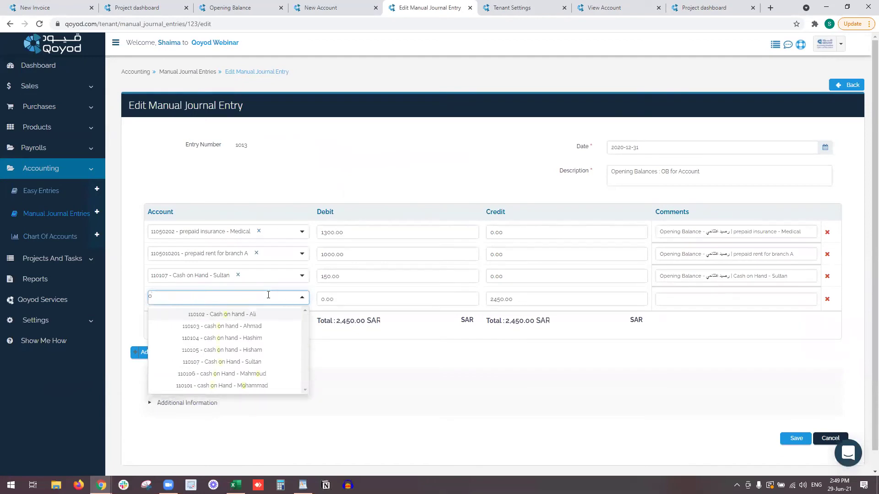
{"action": "type", "text": "pe"}
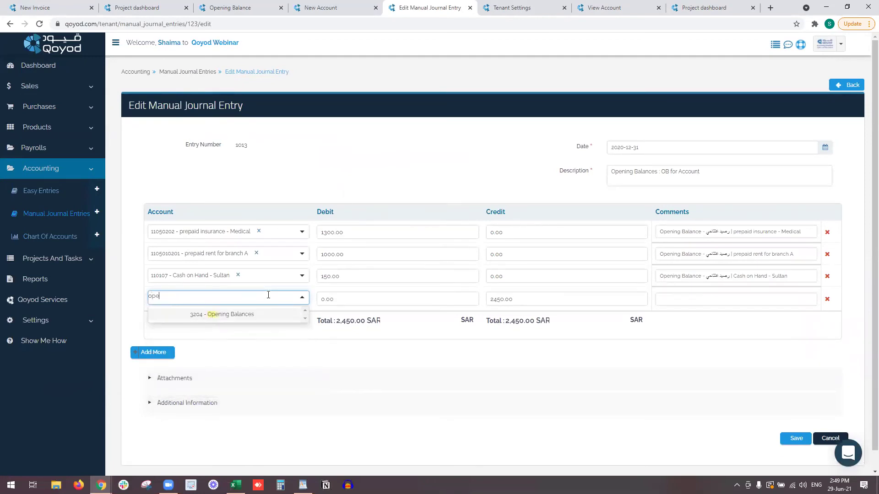
{"action": "key", "text": "Return"}
{"action": "left_click", "coordinate": [801, 437]}
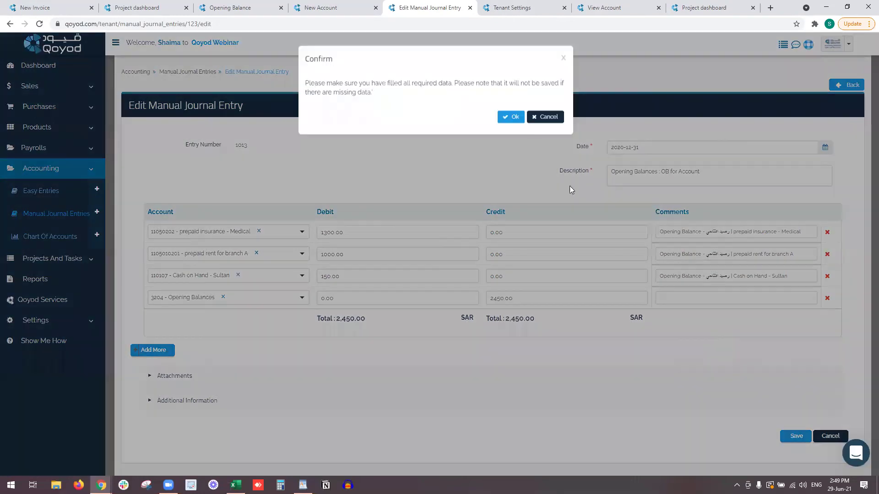
{"action": "left_click", "coordinate": [510, 118]}
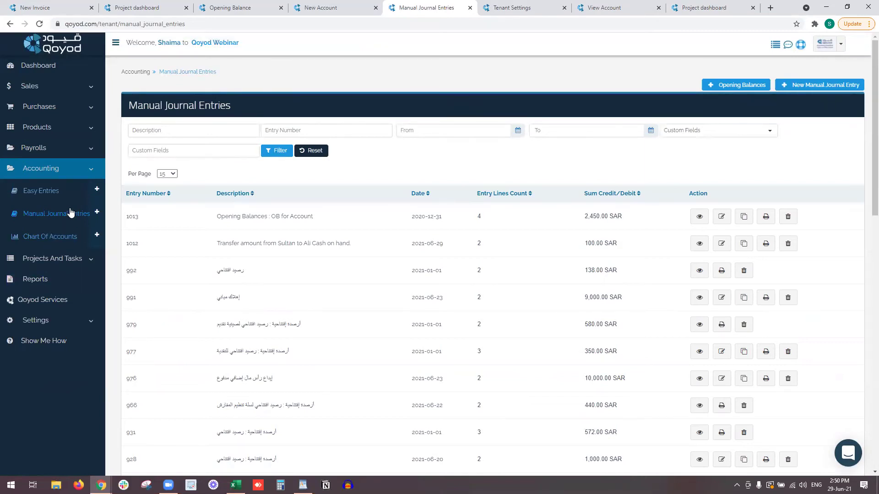
Start a Transfer Money easy entry and dismiss its From account list without choosing.
{"action": "left_click", "coordinate": [70, 190]}
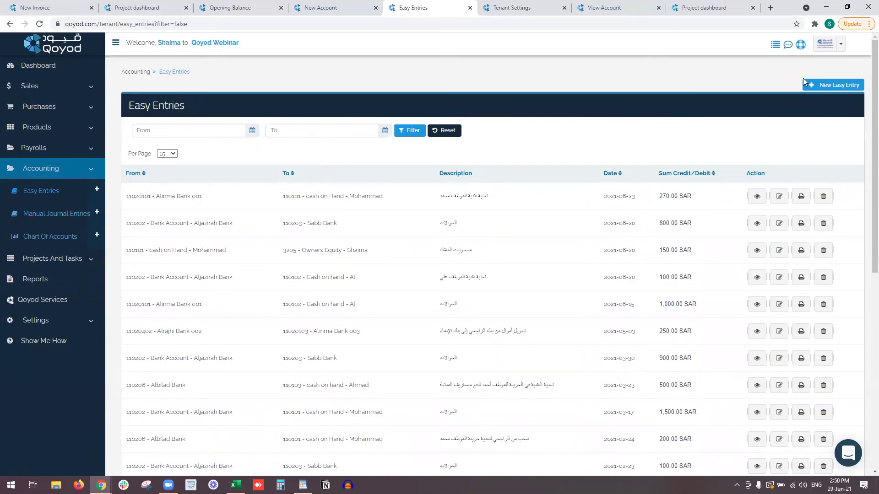
{"action": "left_click", "coordinate": [826, 85]}
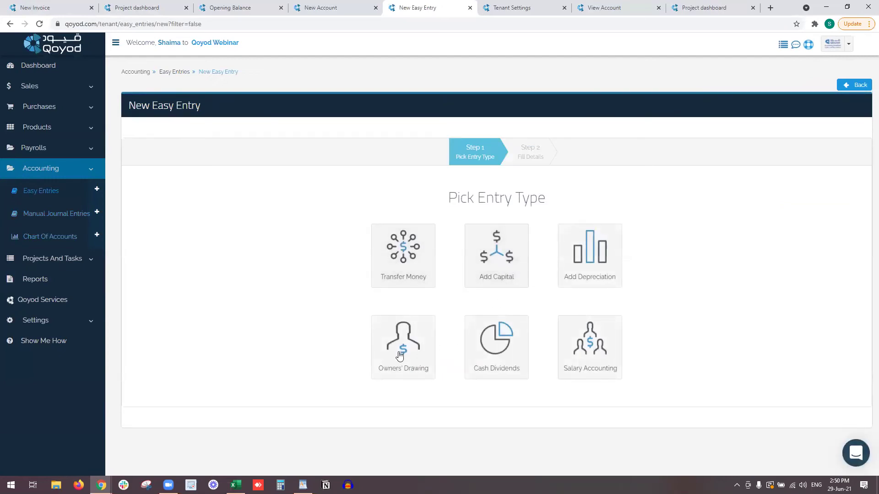
{"action": "left_click", "coordinate": [393, 277]}
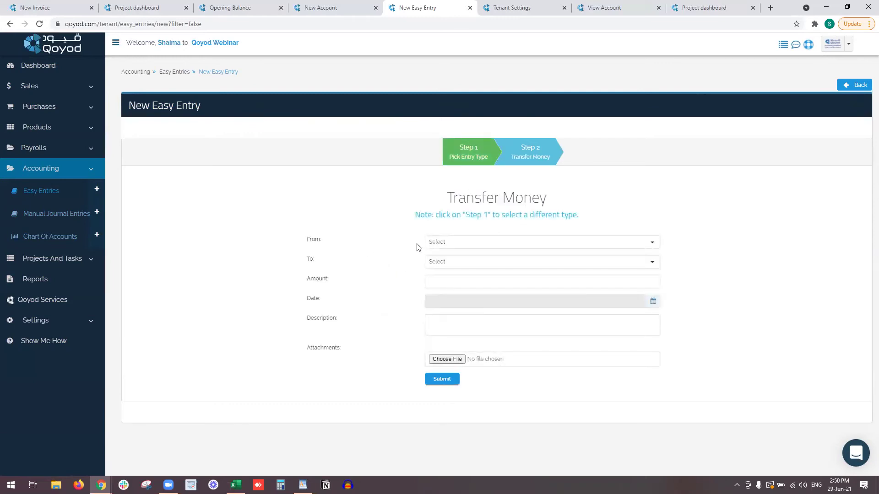
{"action": "left_click", "coordinate": [442, 249]}
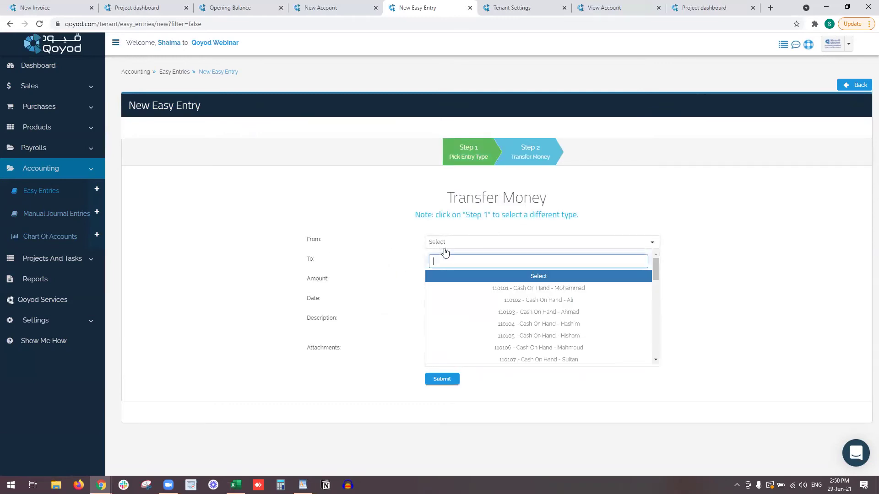
{"action": "left_click", "coordinate": [372, 258]}
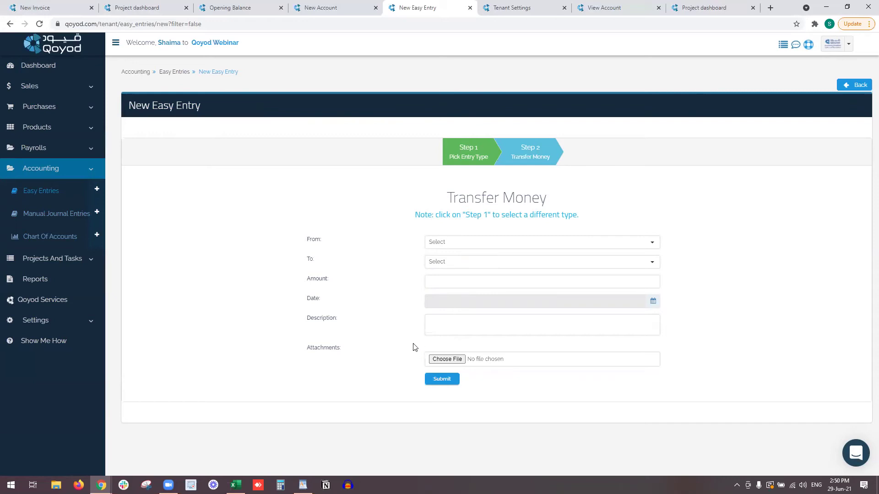
Close the New Easy Entry, Tenant Settings and View Account tabs.
{"action": "left_click", "coordinate": [470, 8]}
{"action": "left_click", "coordinate": [470, 8]}
{"action": "left_click", "coordinate": [470, 7]}
{"action": "left_click", "coordinate": [470, 8]}
Close the New Account, Opening Balance and Project dashboard tabs, then go to Products from the sidebar.
{"action": "left_click", "coordinate": [432, 8]}
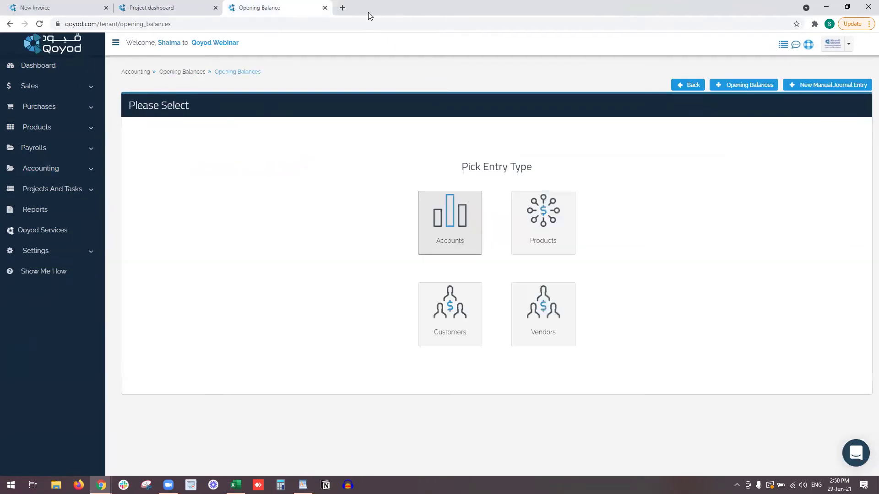
{"action": "left_click", "coordinate": [325, 8]}
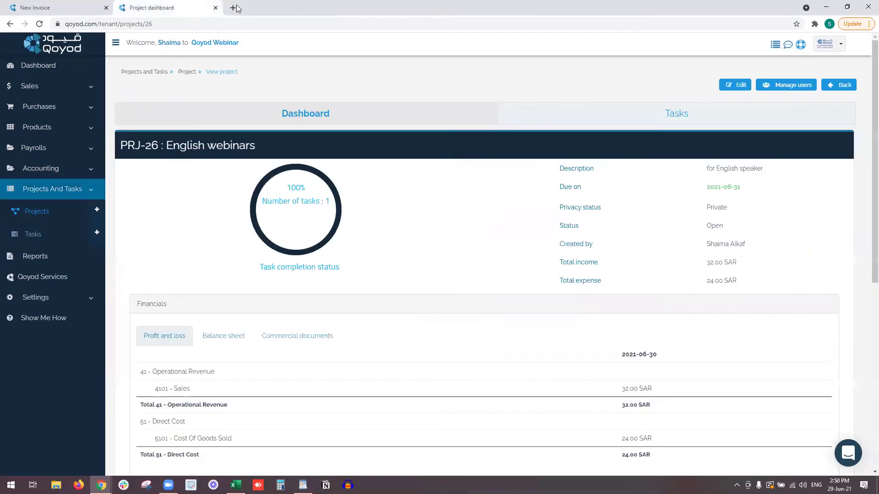
{"action": "left_click", "coordinate": [215, 8]}
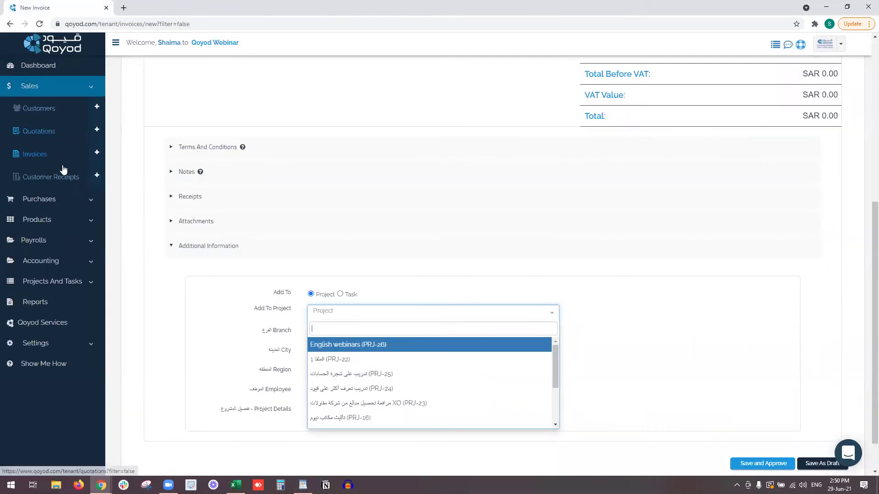
{"action": "left_click", "coordinate": [53, 87]}
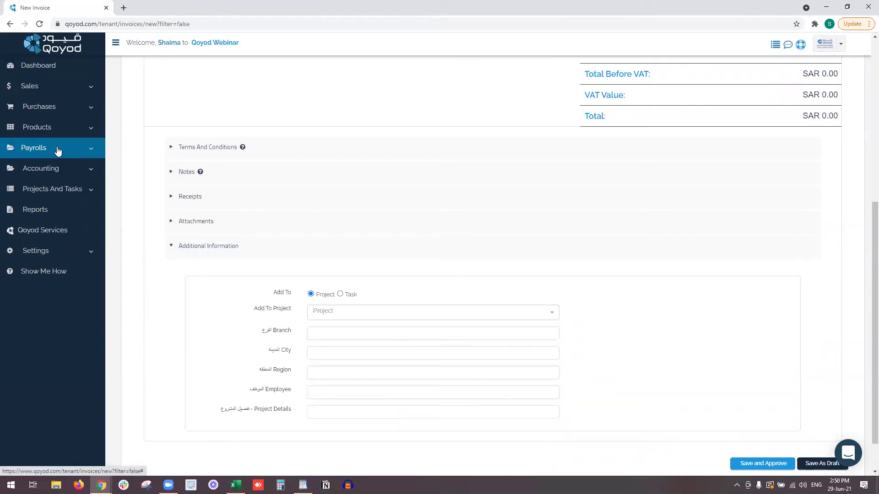
{"action": "left_click", "coordinate": [61, 132]}
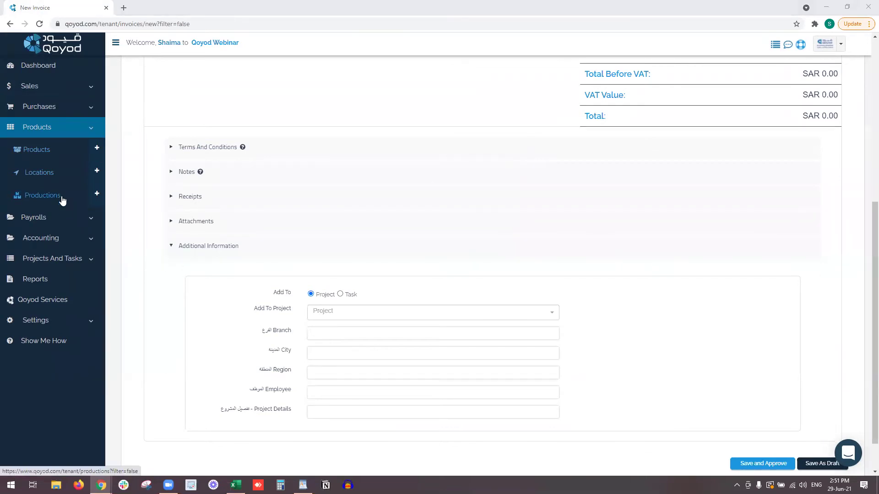
{"action": "left_click", "coordinate": [59, 157]}
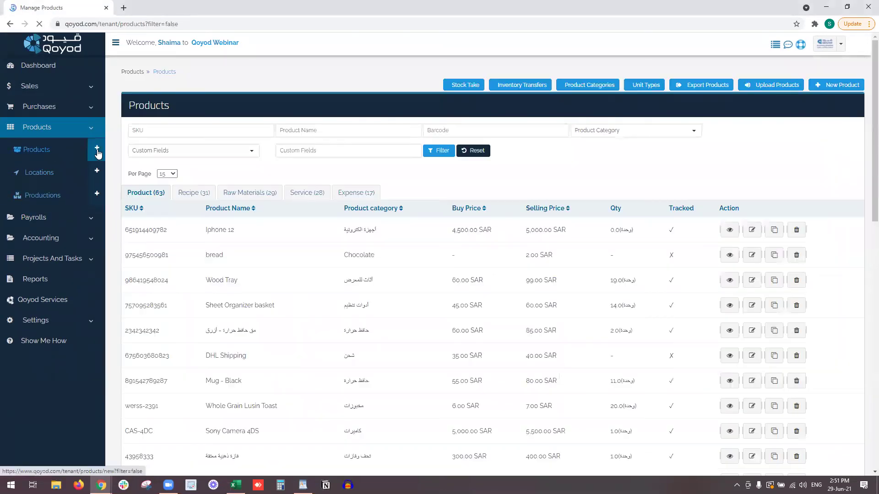
Use the + beside Products in the sidebar to reach the New Product type selection.
{"action": "left_click", "coordinate": [98, 152]}
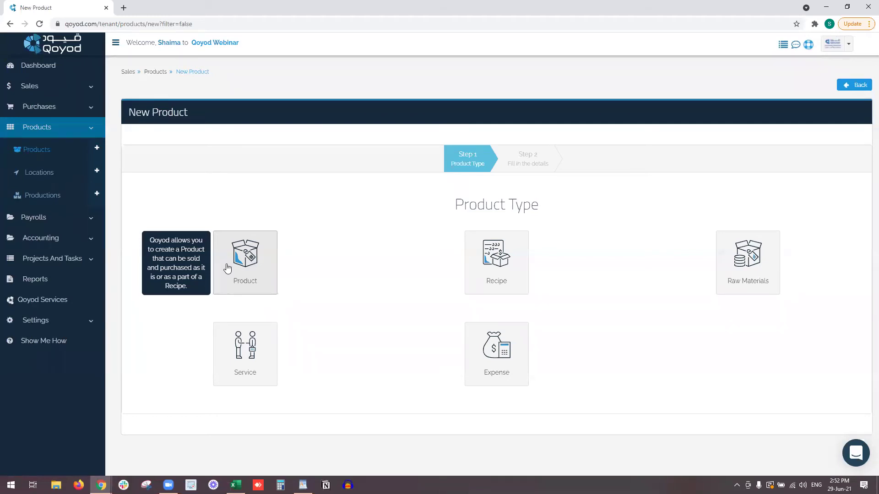
Read the Product, Recipe, Raw Materials, Service and Expense descriptions, then pick Product.
{"action": "mouse_move", "coordinate": [504, 256]}
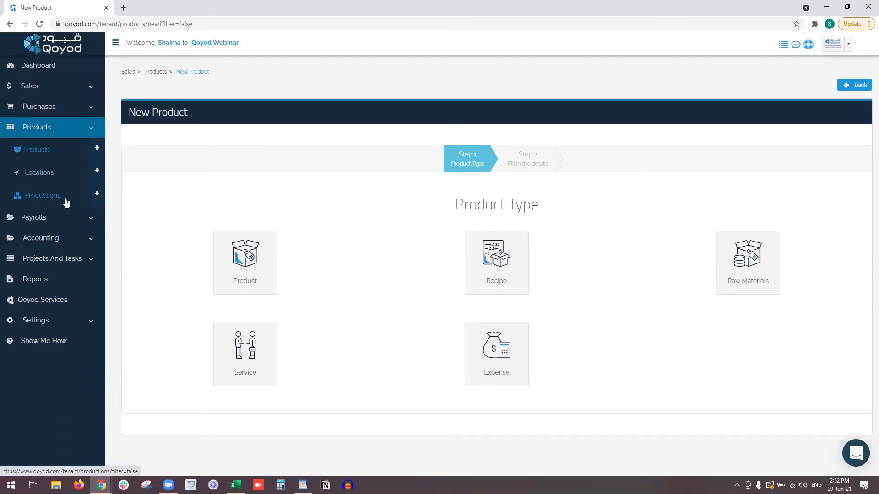
{"action": "mouse_move", "coordinate": [766, 247]}
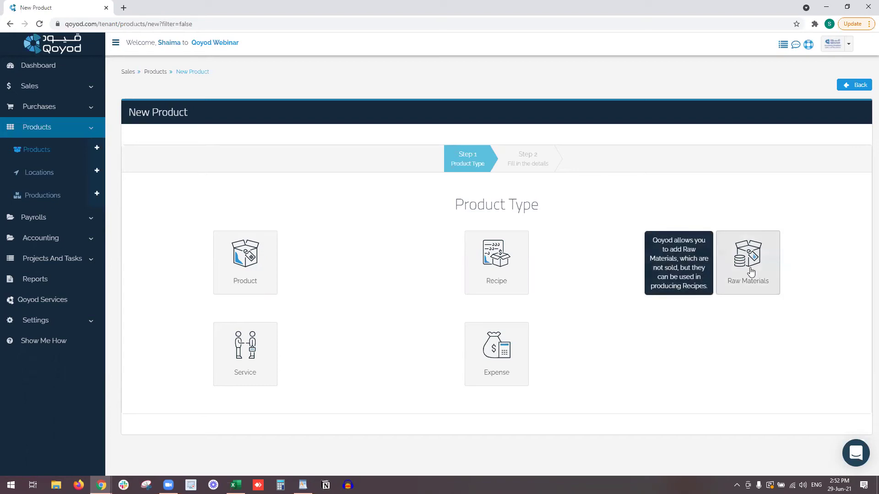
{"action": "mouse_move", "coordinate": [242, 265]}
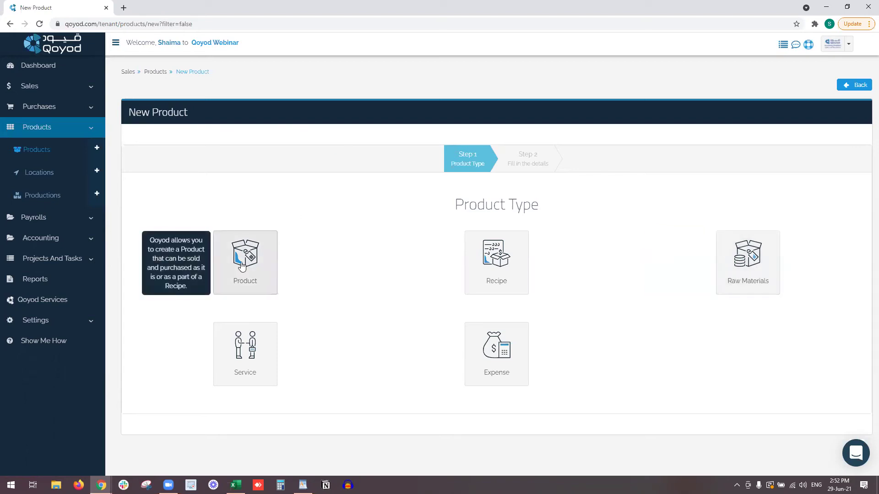
{"action": "mouse_move", "coordinate": [751, 263]}
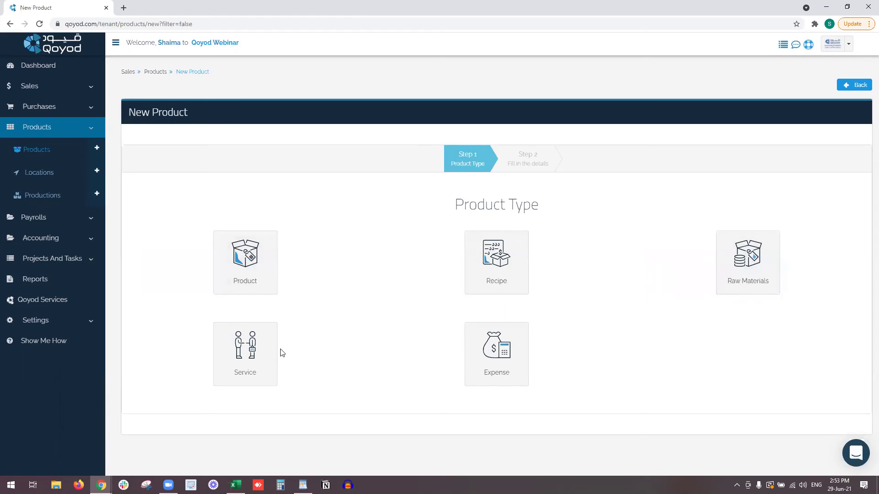
{"action": "mouse_move", "coordinate": [249, 339]}
{"action": "mouse_move", "coordinate": [491, 336]}
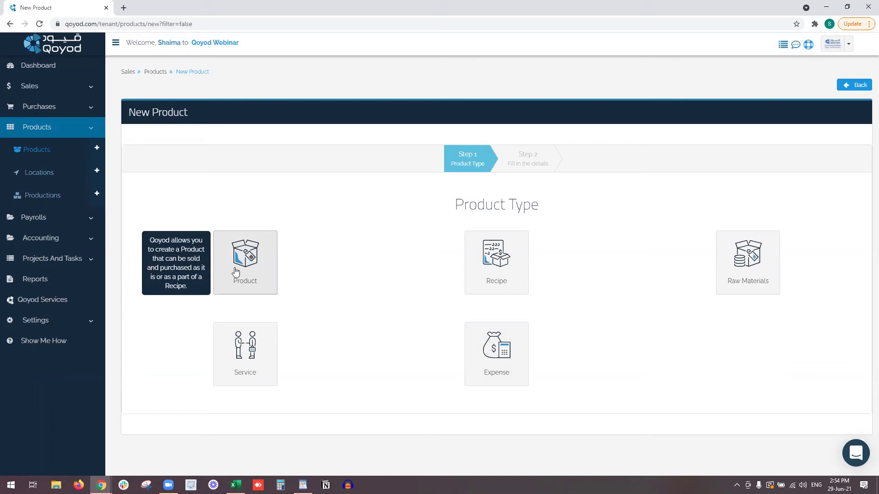
{"action": "left_click", "coordinate": [235, 272]}
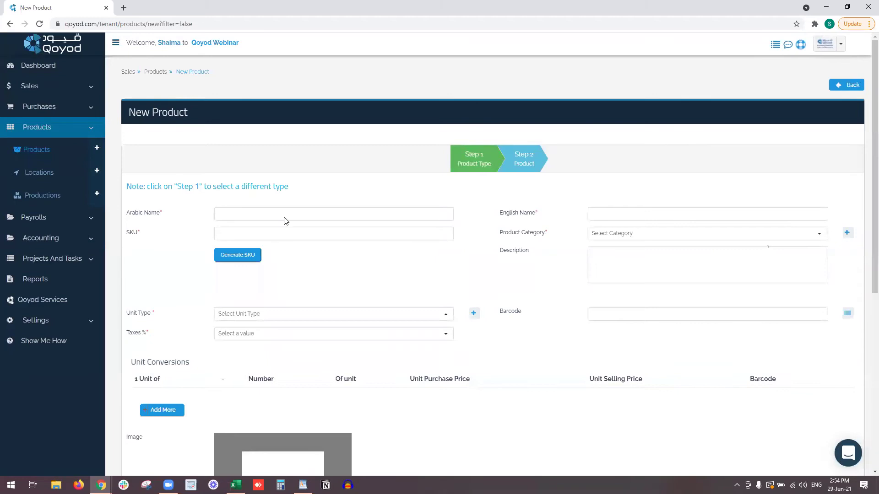
Name the product 'جهاز ال سي دي' in Arabic and 'Apple TV Device' in English.
{"action": "left_click", "coordinate": [288, 211]}
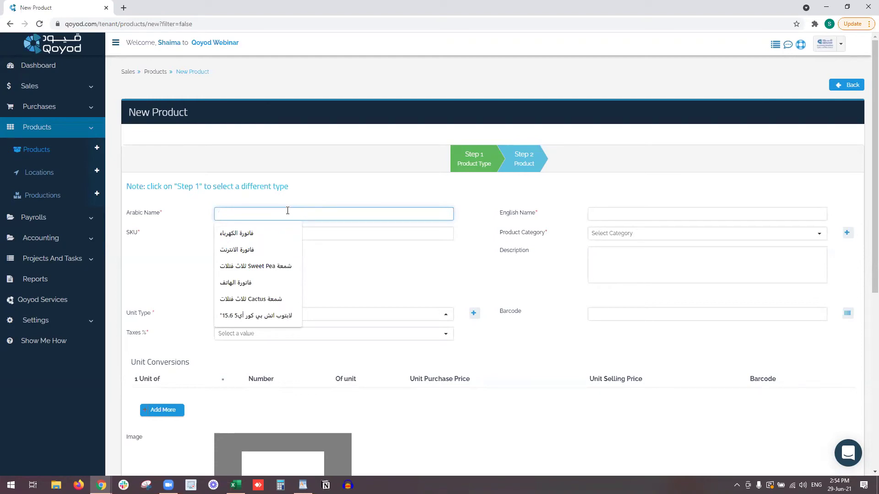
{"action": "left_click", "coordinate": [288, 210]}
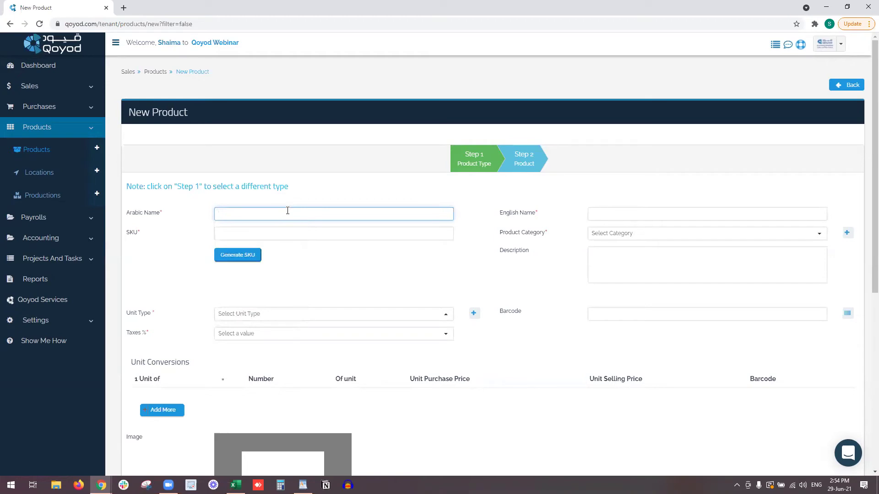
{"action": "key", "text": "super+space"}
{"action": "type", "text": "ج"}
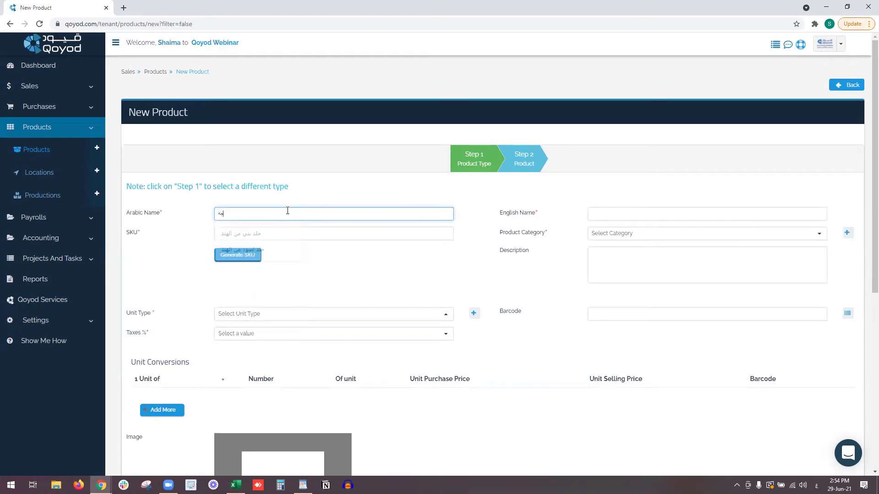
{"action": "type", "text": "هاز ال سي دي"}
{"action": "key", "text": "Tab"}
{"action": "key", "text": "super+space"}
{"action": "type", "text": "Appl"}
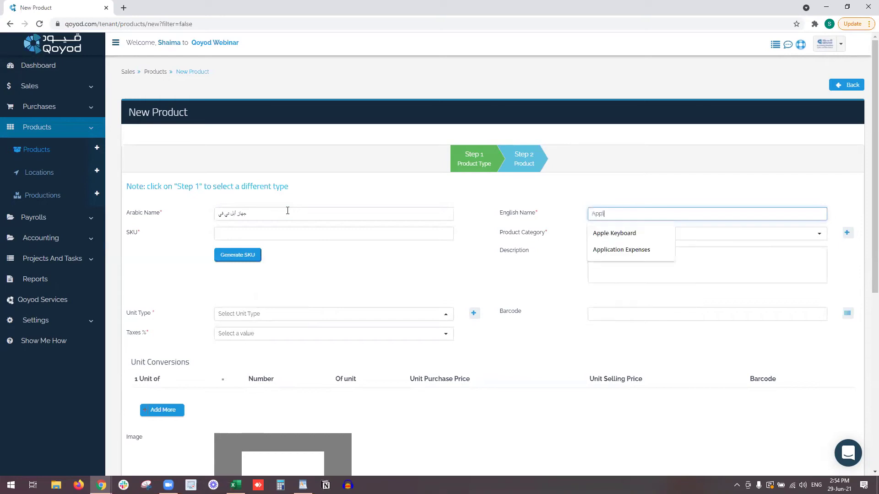
{"action": "type", "text": "e TB"}
{"action": "type", "text": " Device"}
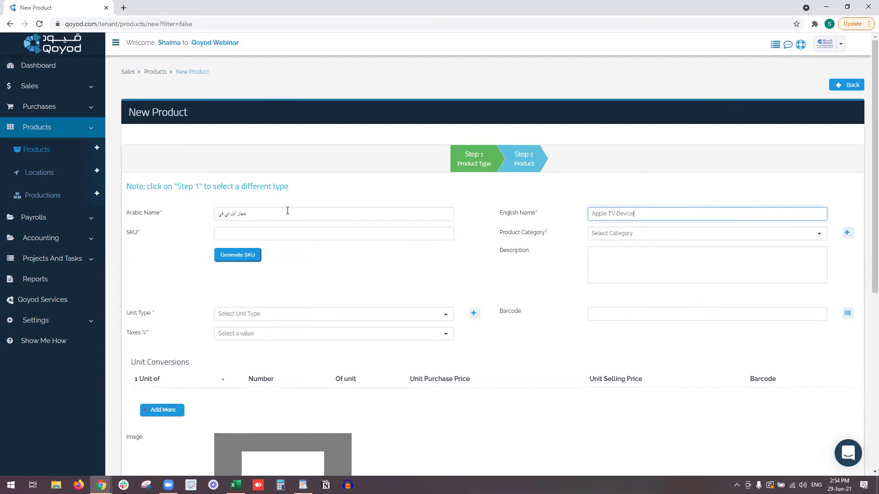
{"action": "left_click", "coordinate": [309, 237]}
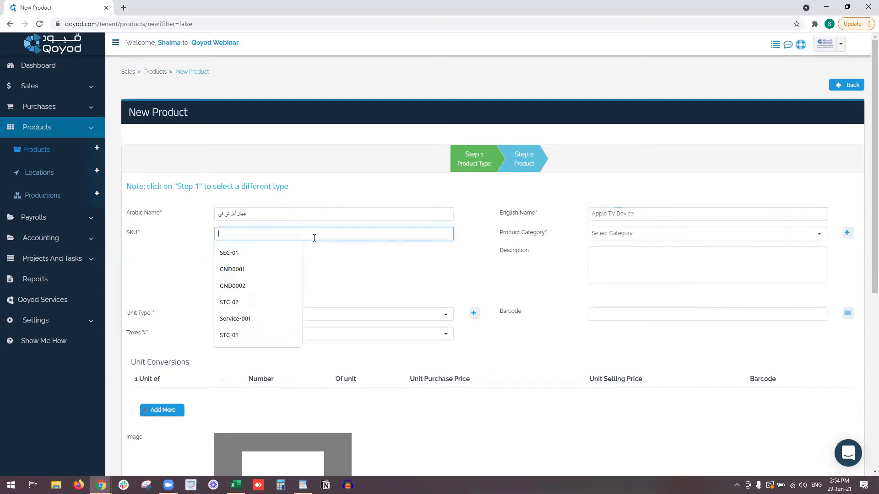
{"action": "left_click", "coordinate": [244, 256]}
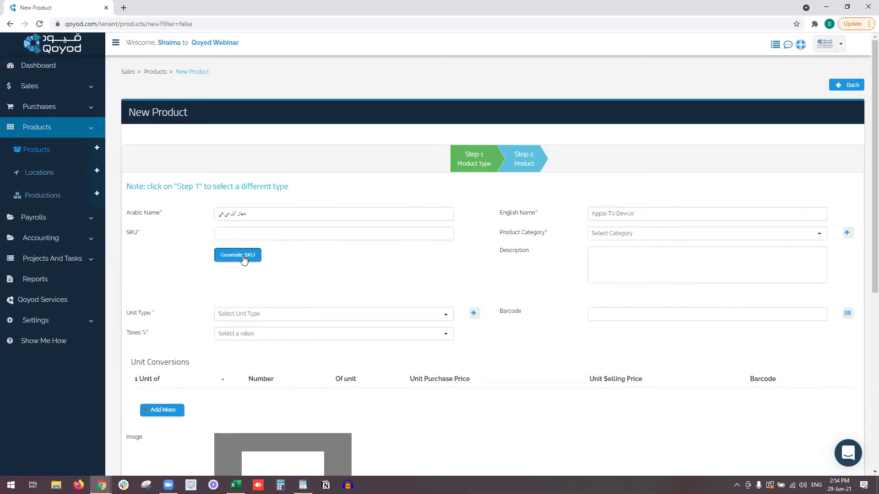
{"action": "left_click", "coordinate": [681, 236]}
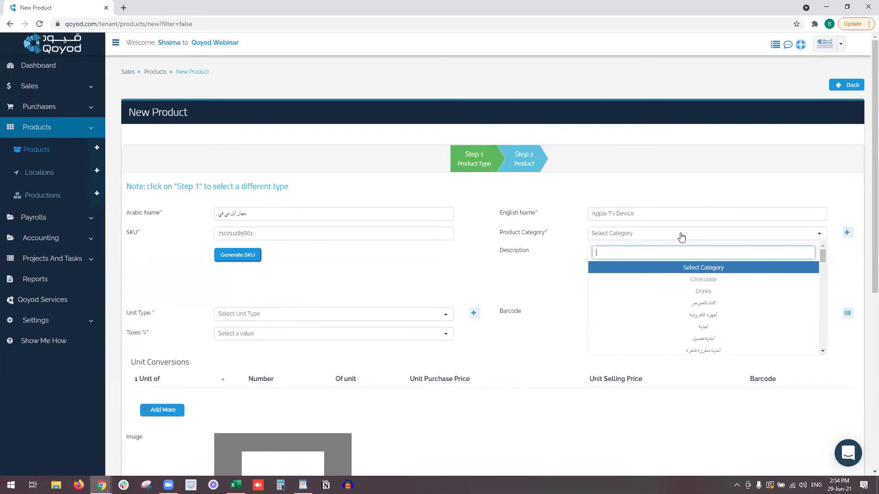
{"action": "left_click", "coordinate": [664, 316]}
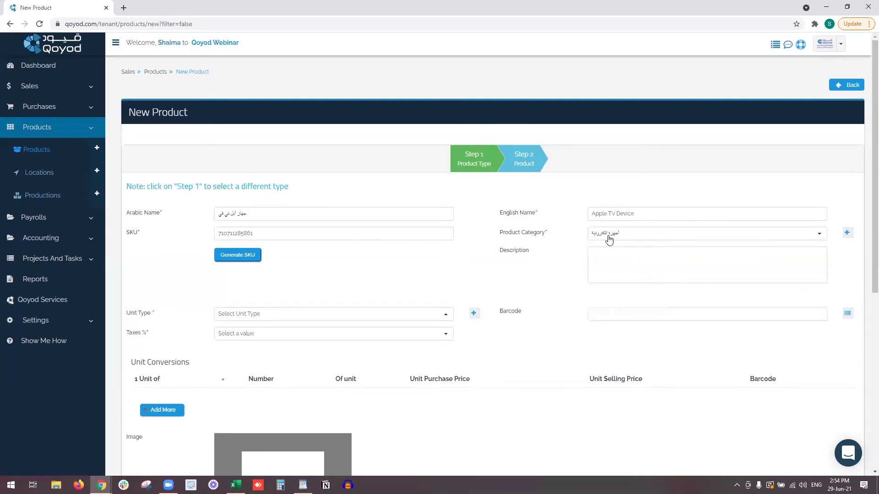
{"action": "left_click", "coordinate": [671, 268]}
Set unit type وحدة, generate barcode 339707912 and apply 15% VAT.
{"action": "scroll", "coordinate": [618, 268], "scroll_direction": "down", "scroll_amount": 3}
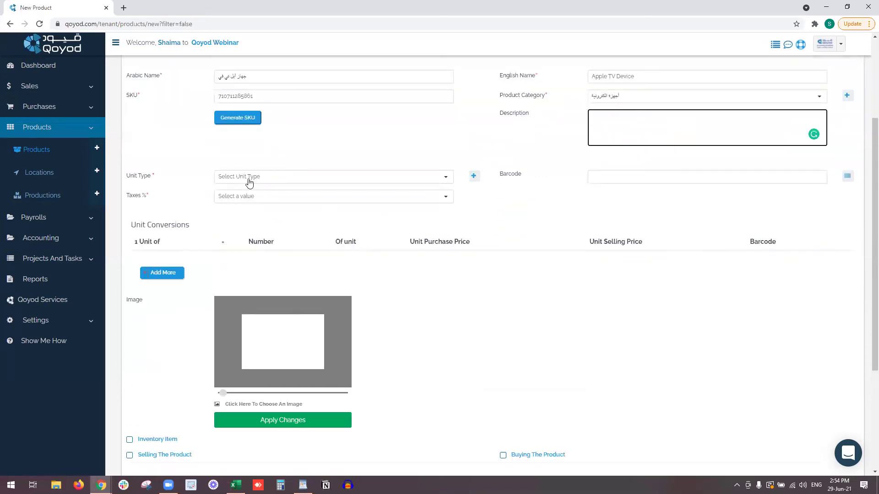
{"action": "left_click", "coordinate": [276, 178]}
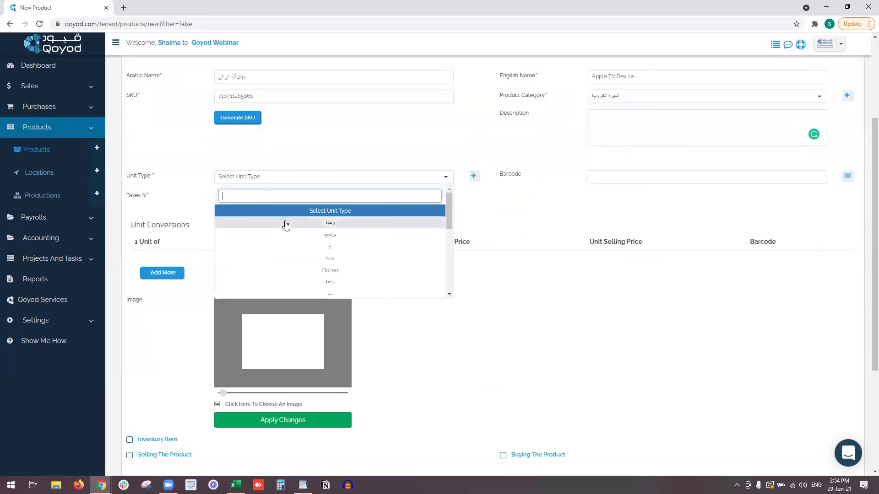
{"action": "left_click", "coordinate": [286, 224]}
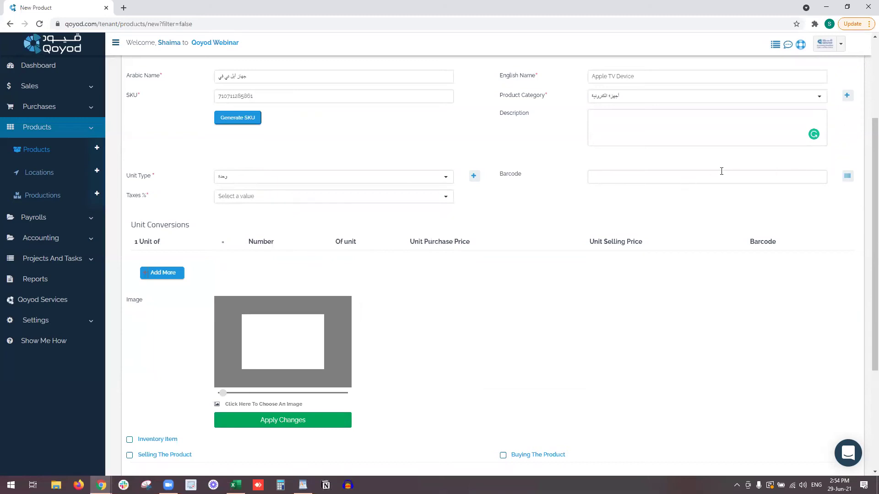
{"action": "left_click", "coordinate": [797, 176]}
{"action": "left_click", "coordinate": [848, 176]}
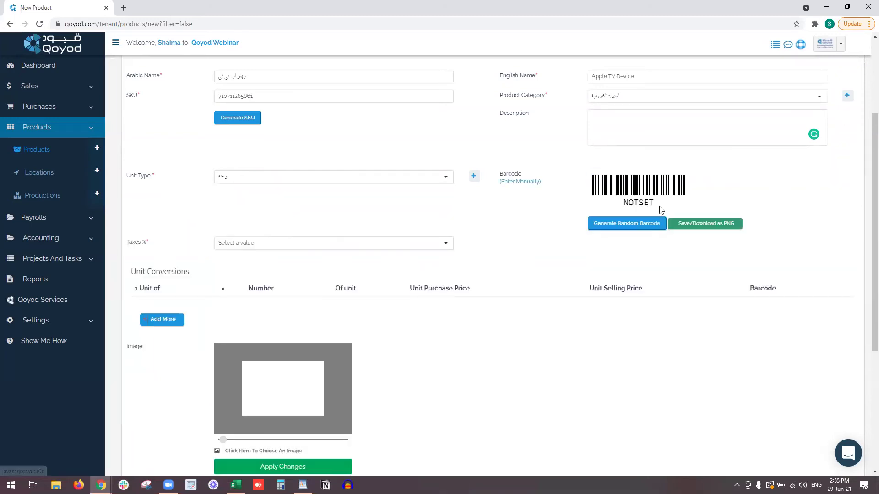
{"action": "left_click", "coordinate": [651, 225]}
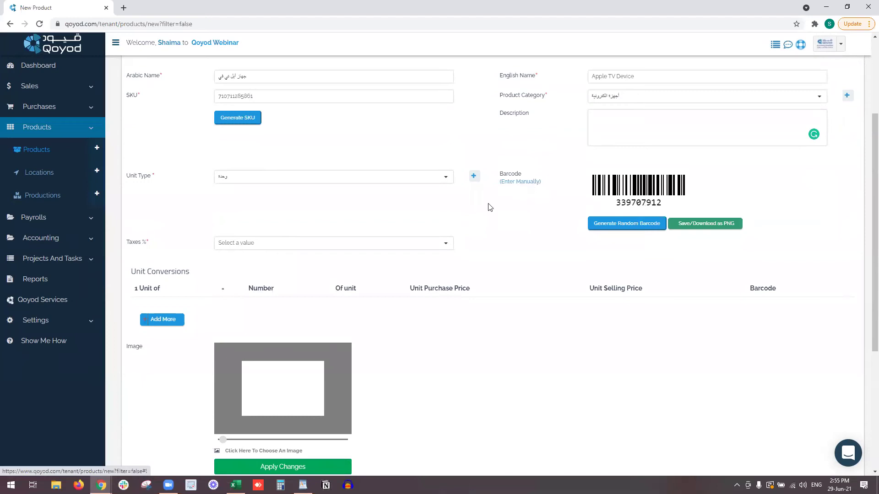
{"action": "left_click", "coordinate": [355, 248]}
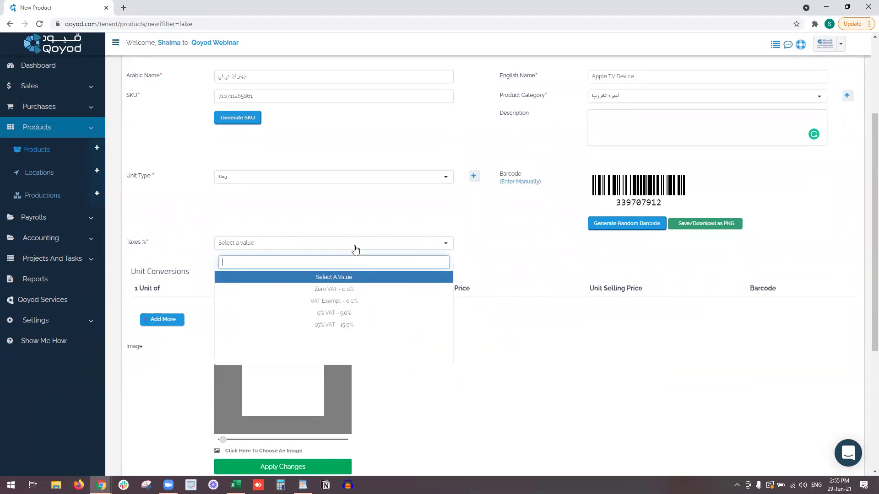
{"action": "left_click", "coordinate": [365, 326]}
Add a unit conversion where one Dozen equals 12 units.
{"action": "scroll", "coordinate": [162, 196], "scroll_direction": "down", "scroll_amount": 2}
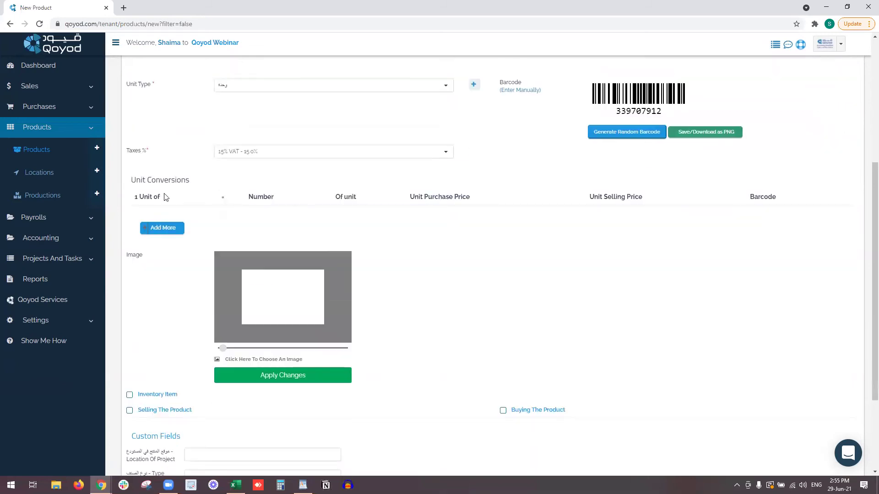
{"action": "left_click", "coordinate": [163, 228]}
{"action": "left_click", "coordinate": [178, 220]}
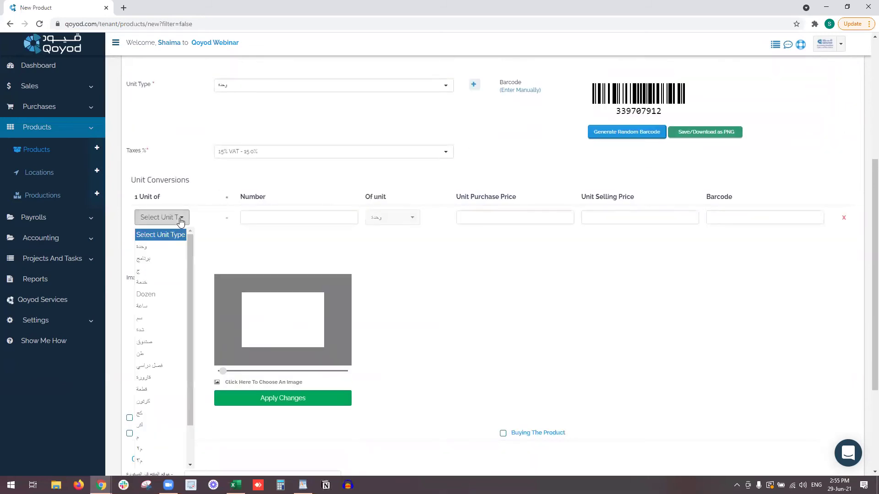
{"action": "left_click", "coordinate": [163, 295]}
{"action": "left_click", "coordinate": [252, 218]}
{"action": "type", "text": "12"}
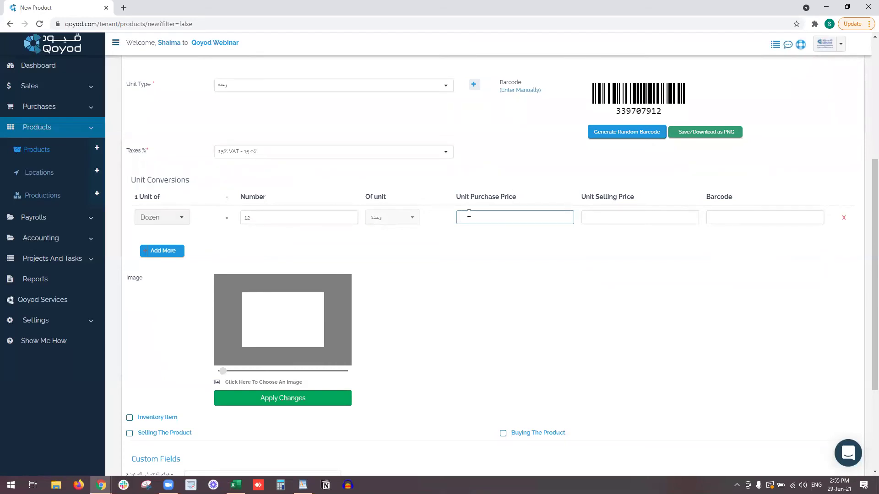
{"action": "scroll", "coordinate": [609, 212], "scroll_direction": "down", "scroll_amount": 1}
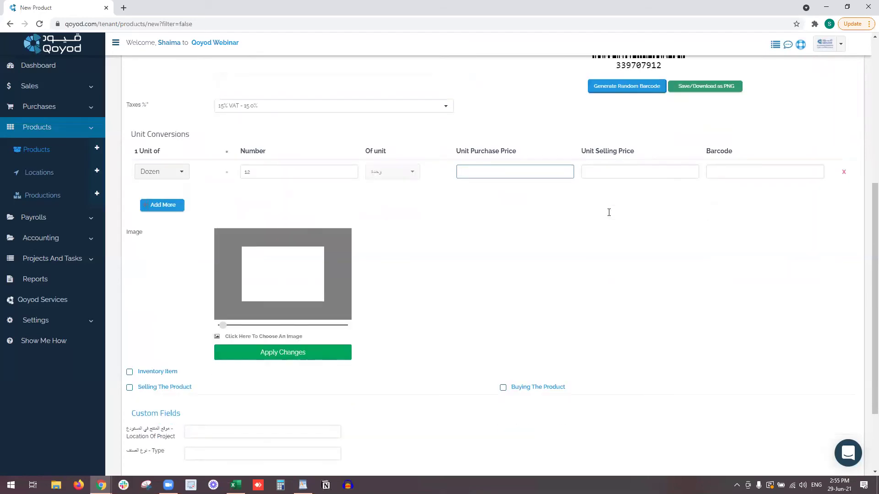
{"action": "scroll", "coordinate": [610, 213], "scroll_direction": "down", "scroll_amount": 1}
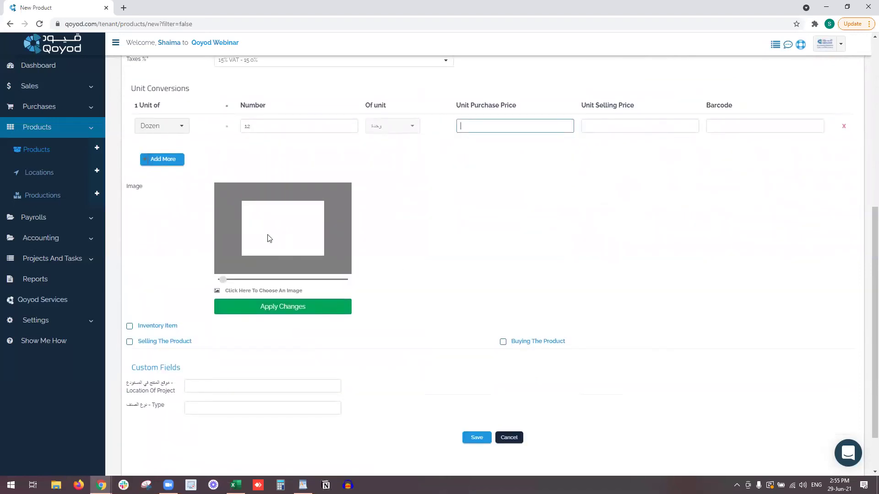
Make it an inventory item bought at 600 and sold at 750, using 4101 - Sales and 5101 COGS accounts.
{"action": "left_click", "coordinate": [129, 327]}
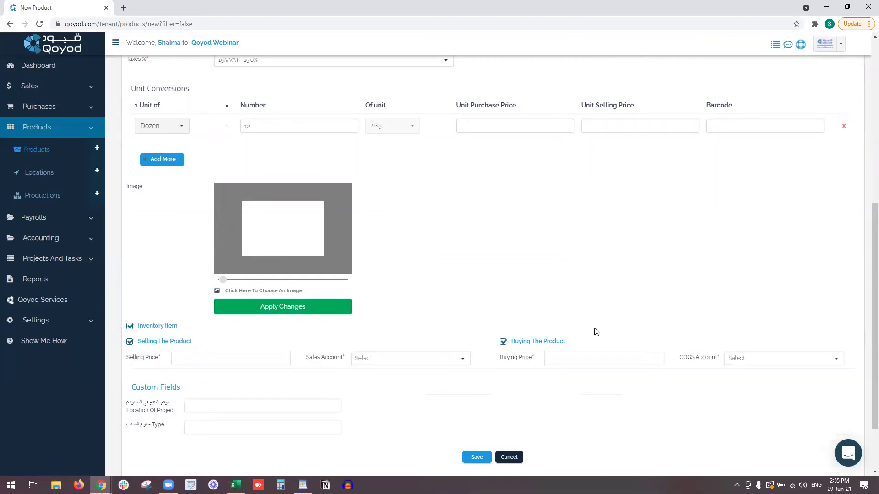
{"action": "left_click", "coordinate": [563, 355]}
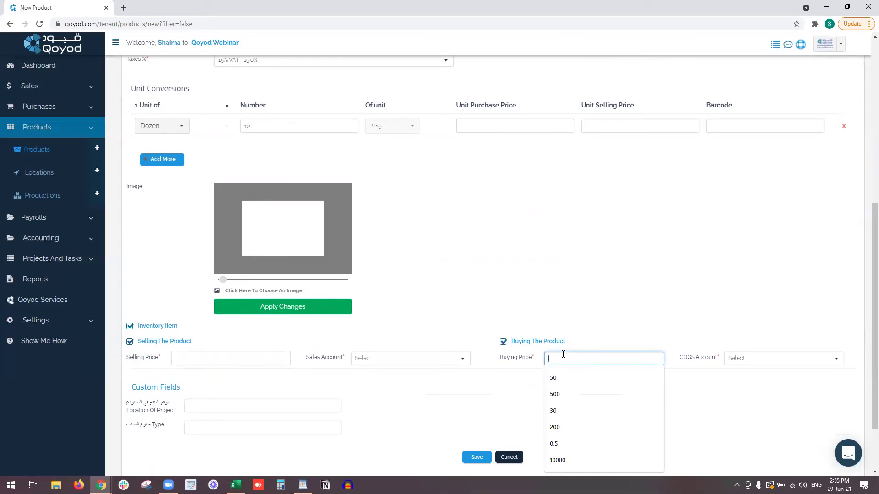
{"action": "type", "text": "600"}
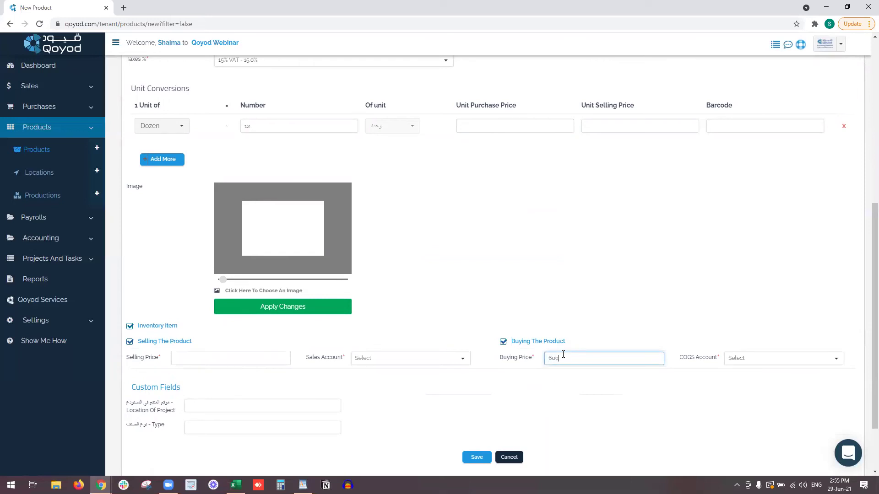
{"action": "left_click", "coordinate": [246, 354]}
{"action": "type", "text": "750"}
{"action": "left_click", "coordinate": [433, 363]}
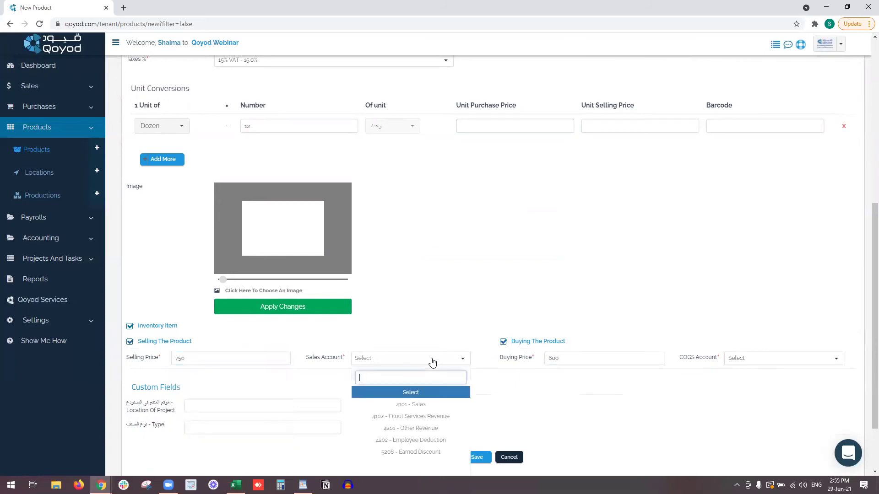
{"action": "left_click", "coordinate": [386, 406]}
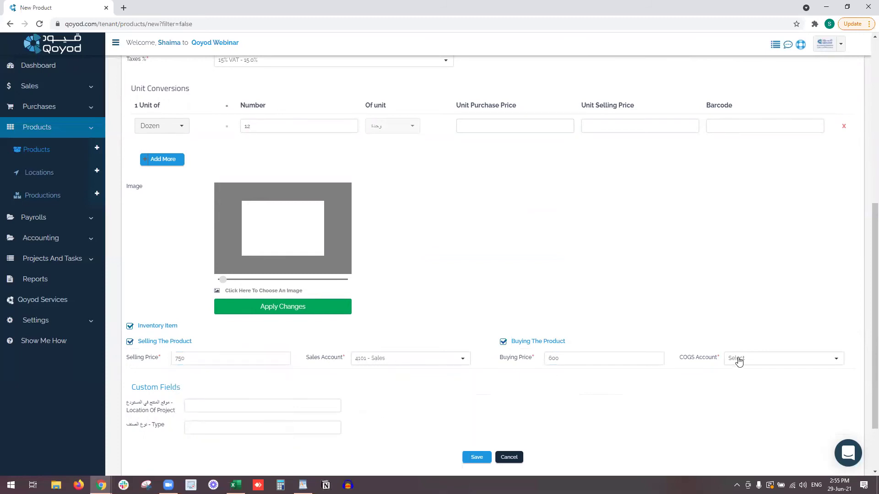
{"action": "left_click", "coordinate": [747, 358]}
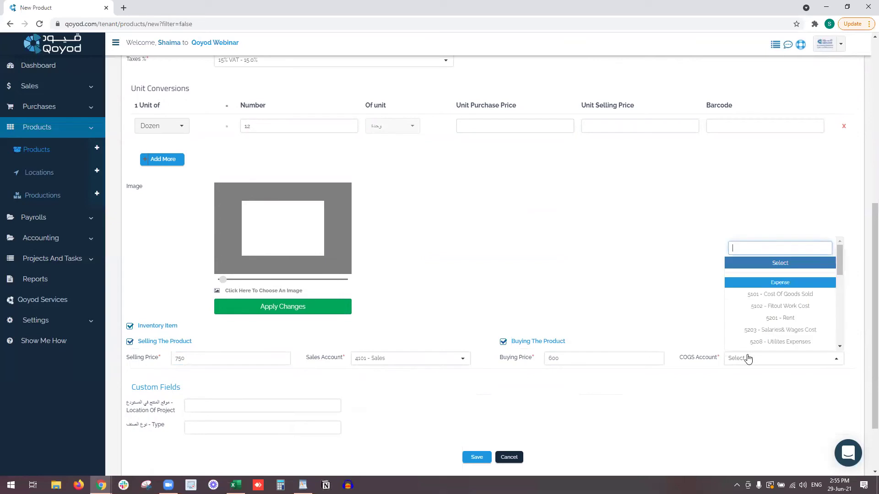
{"action": "left_click", "coordinate": [762, 295]}
Set Location Of Project to 1A72 and Type to منتج نهائي.
{"action": "scroll", "coordinate": [220, 338], "scroll_direction": "down", "scroll_amount": 1}
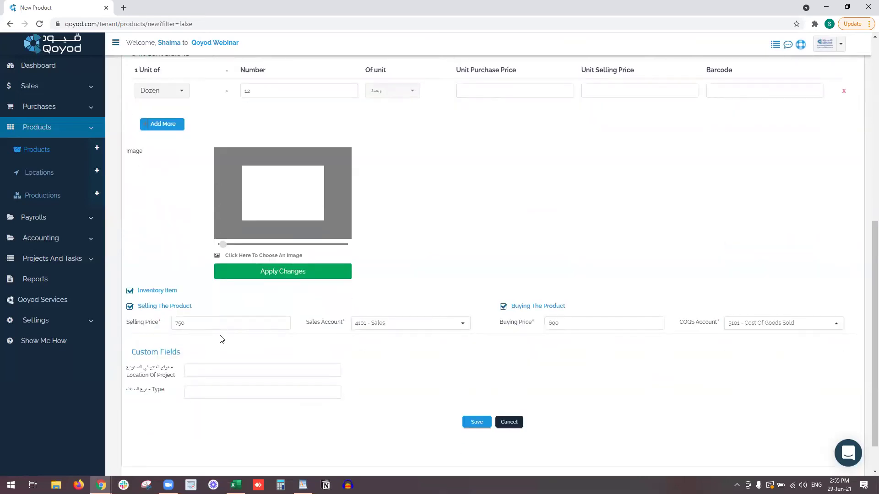
{"action": "left_click", "coordinate": [212, 360]}
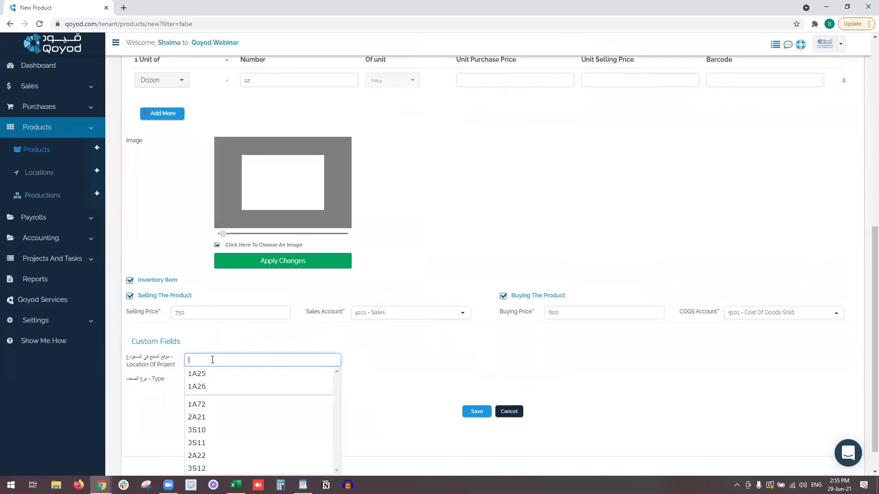
{"action": "left_click", "coordinate": [226, 407]}
{"action": "left_click", "coordinate": [224, 383]}
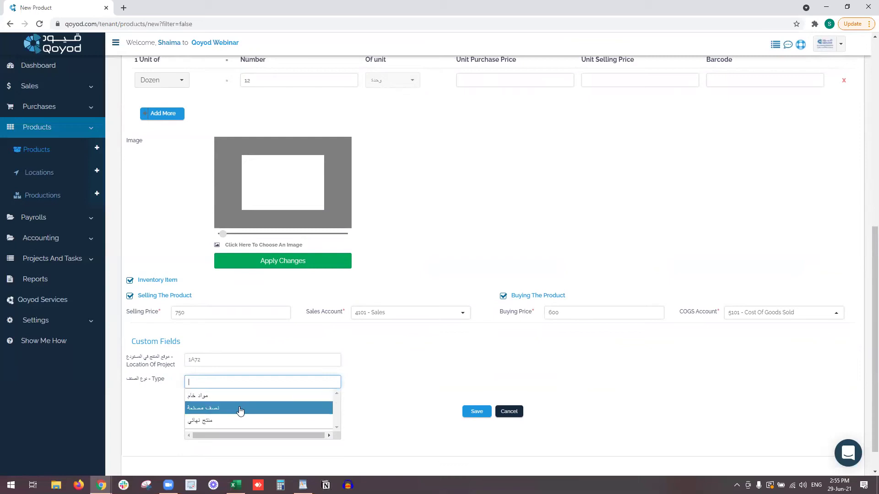
{"action": "left_click", "coordinate": [236, 422]}
{"action": "scroll", "coordinate": [345, 352], "scroll_direction": "up", "scroll_amount": 3}
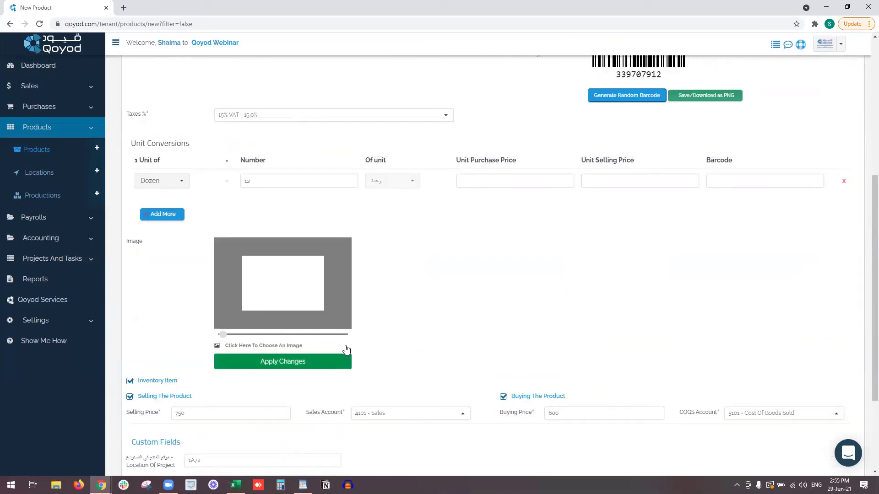
{"action": "scroll", "coordinate": [502, 182], "scroll_direction": "down", "scroll_amount": 1}
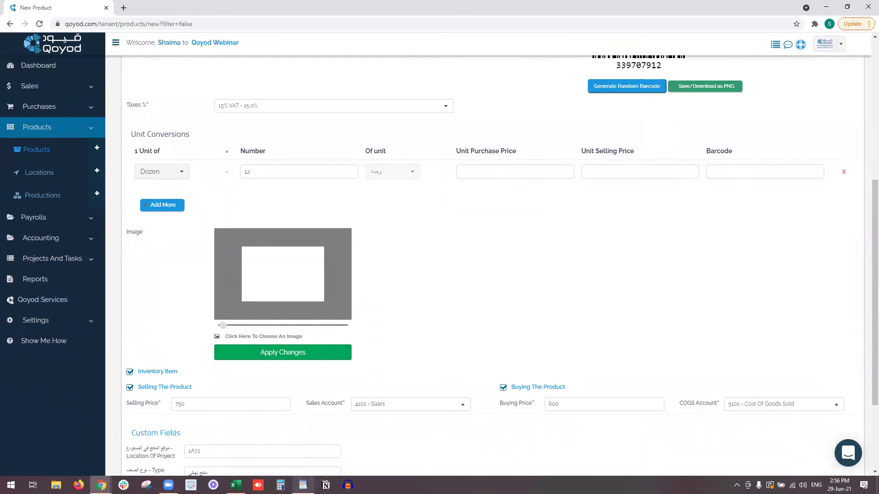
Calculate 600×12 for the Dozen purchase price of 7200, then 750×12 for its selling price.
{"action": "left_click", "coordinate": [280, 485]}
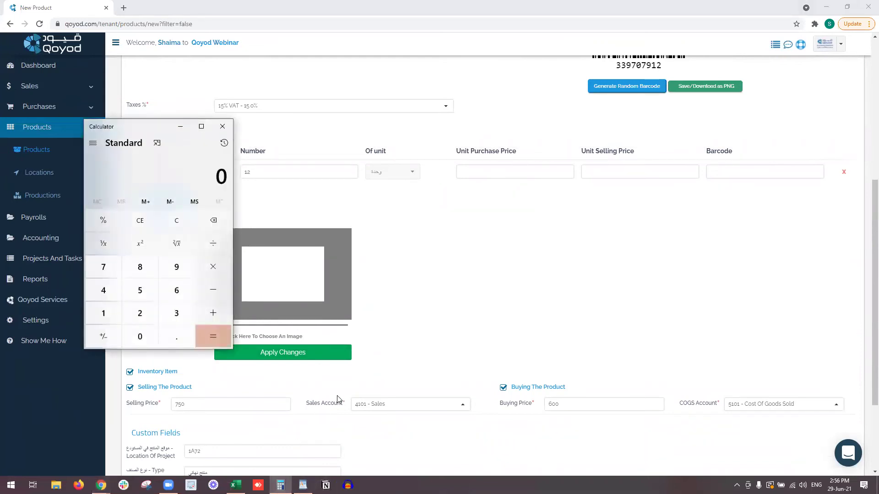
{"action": "type", "text": "600*1"}
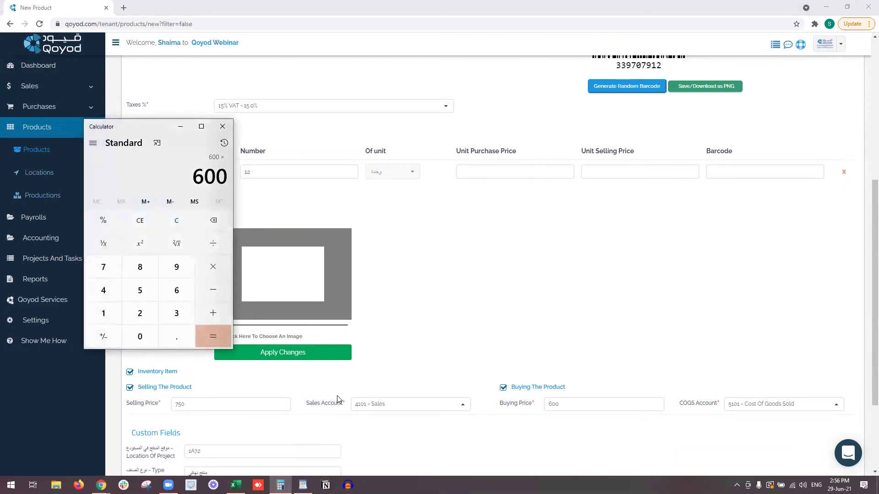
{"action": "type", "text": "2"}
{"action": "key", "text": "Return"}
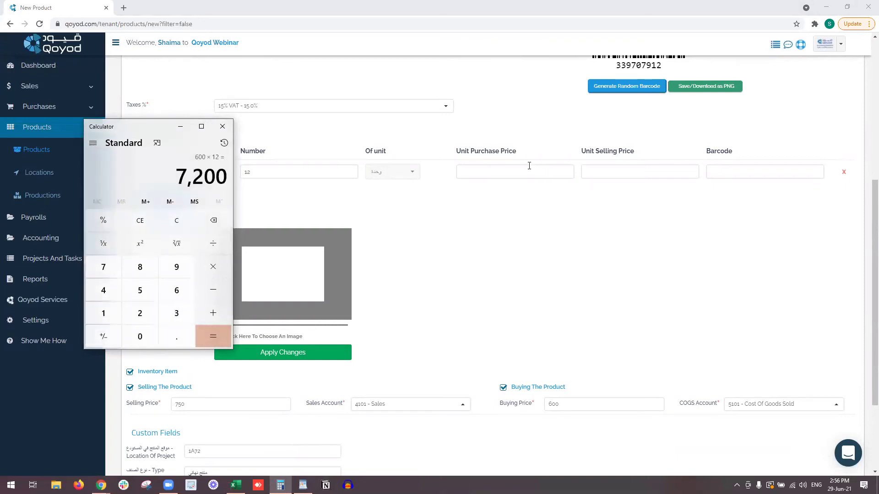
{"action": "left_click", "coordinate": [530, 171]}
{"action": "key", "text": "Tab"}
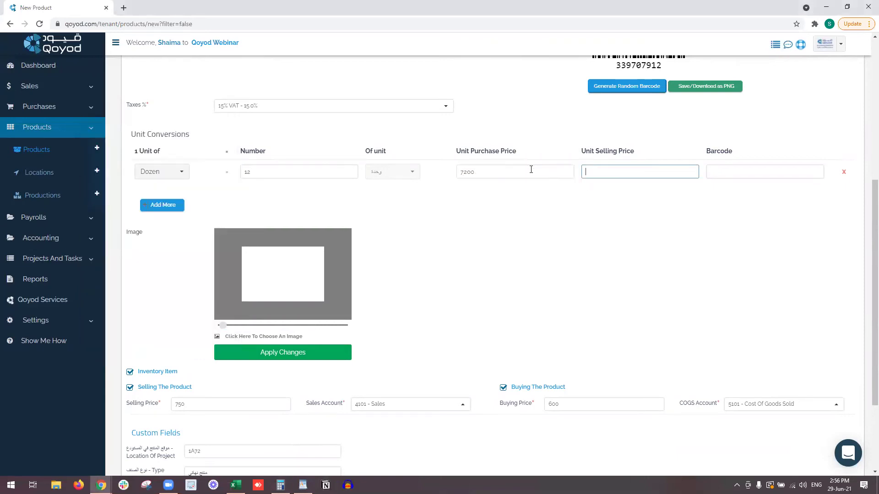
{"action": "key", "text": "alt+Tab"}
{"action": "type", "text": "750*12"}
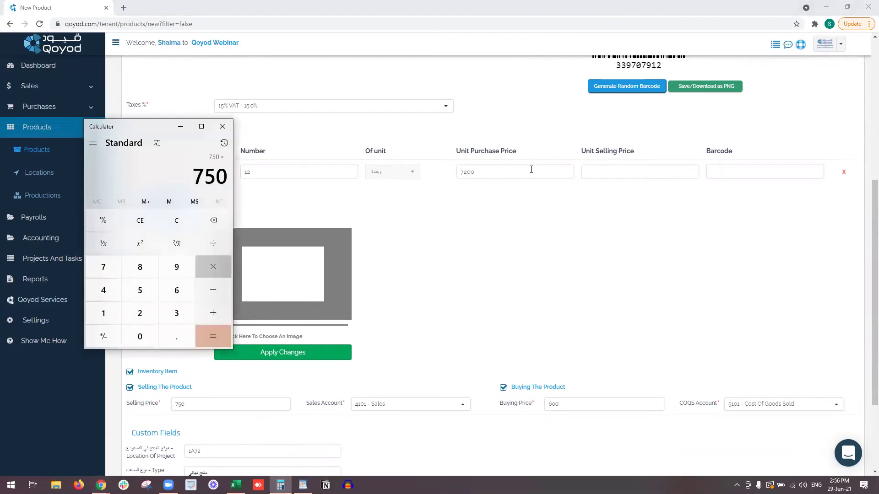
{"action": "key", "text": "Return"}
{"action": "key", "text": "alt+Tab"}
Enter 9000 as the Dozen selling price and barcode 32490282, then save the product.
{"action": "left_click", "coordinate": [587, 173]}
{"action": "type", "text": "9000"}
{"action": "left_click", "coordinate": [802, 173]}
{"action": "type", "text": "32490282221"}
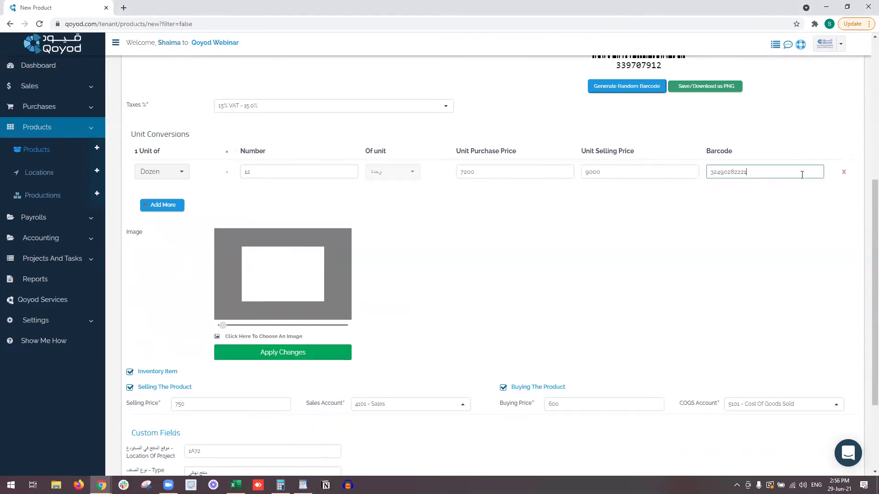
{"action": "left_click", "coordinate": [754, 208]}
{"action": "scroll", "coordinate": [754, 208], "scroll_direction": "down", "scroll_amount": 3}
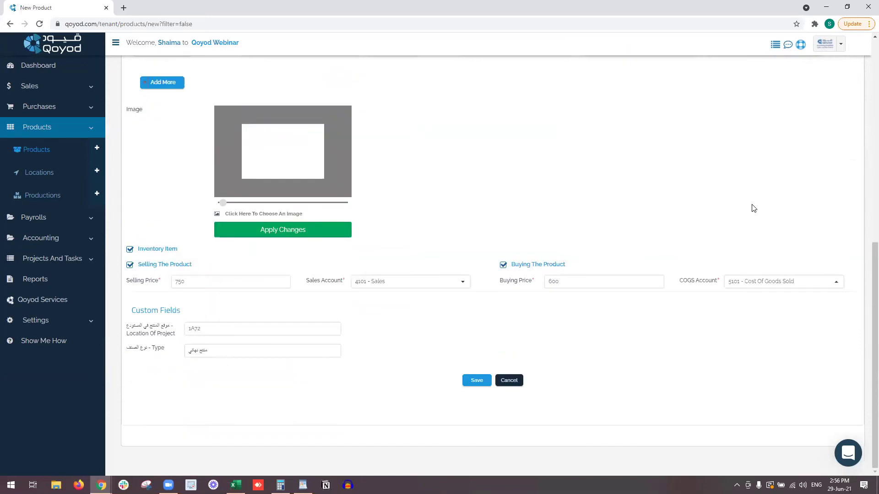
{"action": "left_click", "coordinate": [482, 381]}
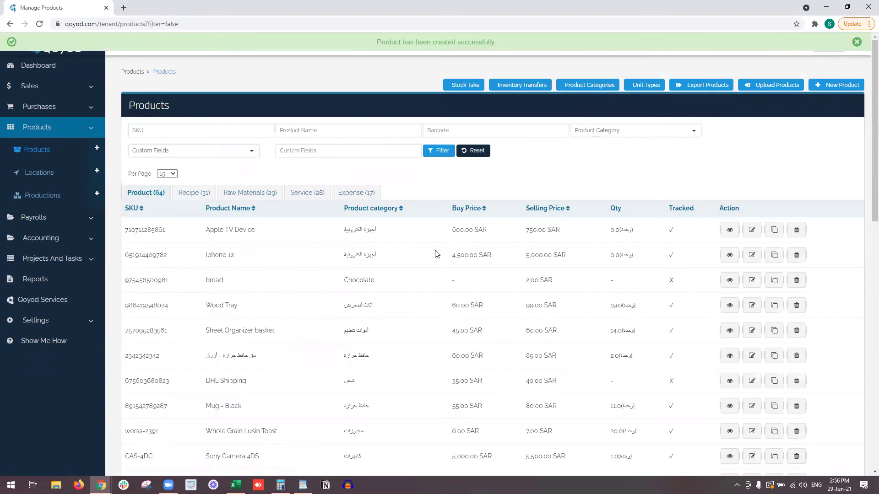
Open Manual Journal Entries in a new tab and begin a Products opening-balance entry.
{"action": "double_click", "coordinate": [632, 230]}
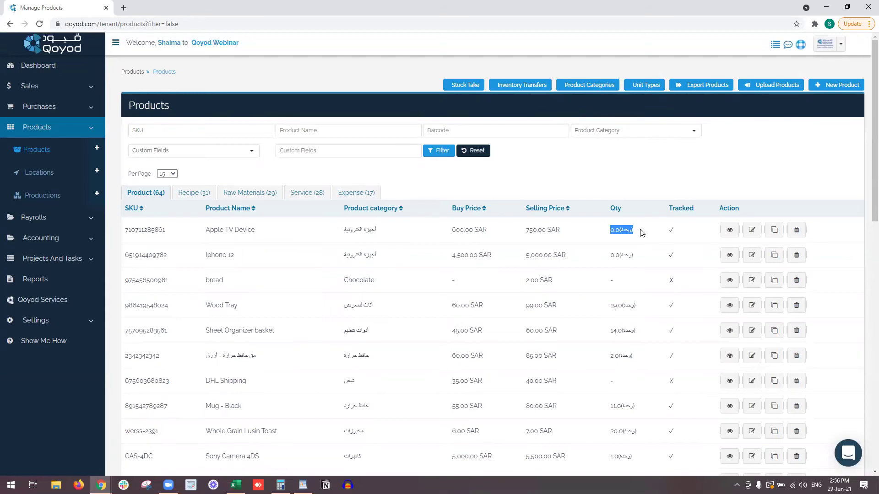
{"action": "left_click", "coordinate": [69, 238]}
{"action": "right_click", "coordinate": [65, 216]}
{"action": "left_click", "coordinate": [92, 223]}
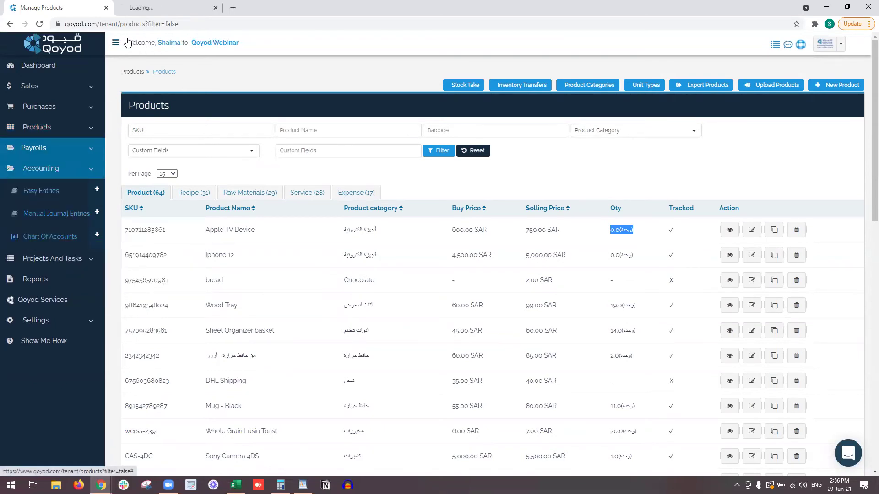
{"action": "left_click", "coordinate": [156, 7]}
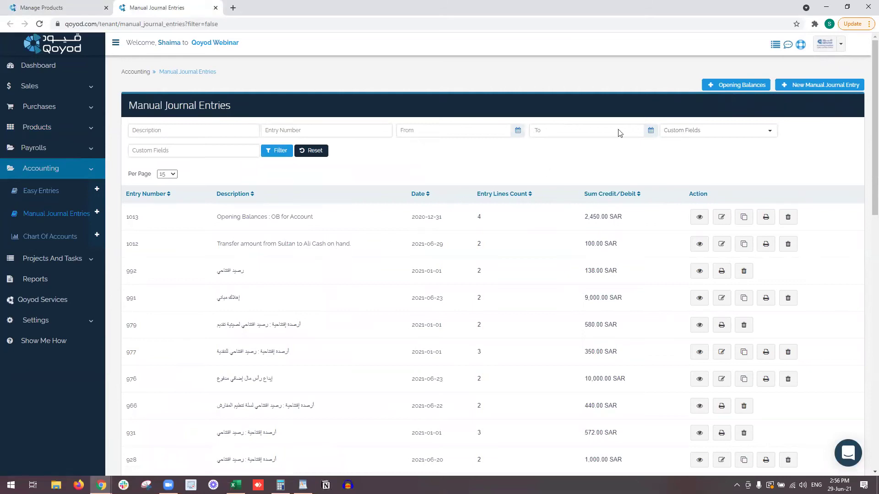
{"action": "left_click", "coordinate": [720, 90]}
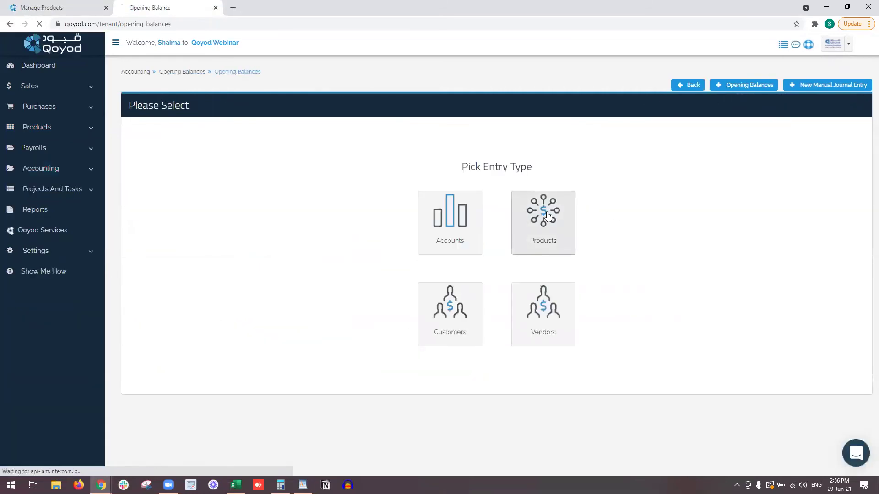
{"action": "left_click", "coordinate": [545, 218]}
{"action": "left_click", "coordinate": [396, 155]}
Date the entry 2021-01-01, describe it as OB for Account, and use account 3204 Opening Balances.
{"action": "left_click", "coordinate": [387, 189]}
{"action": "left_click", "coordinate": [458, 182]}
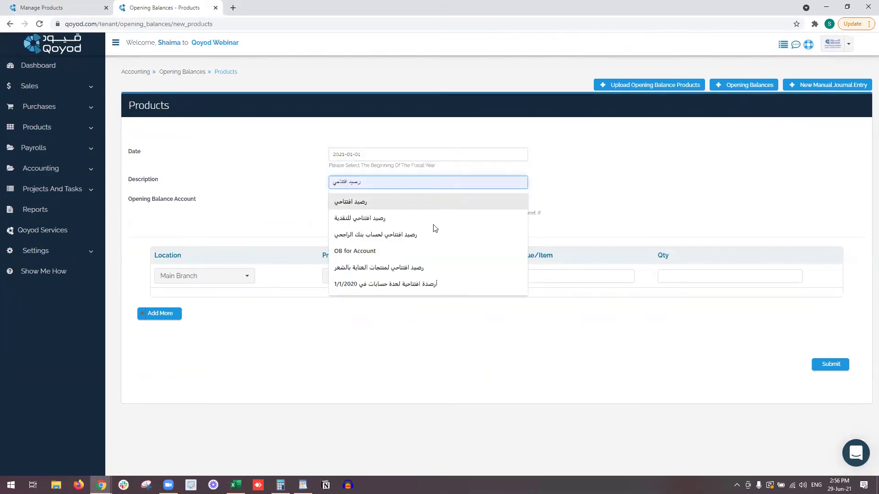
{"action": "left_click", "coordinate": [428, 257]}
{"action": "left_click", "coordinate": [451, 208]}
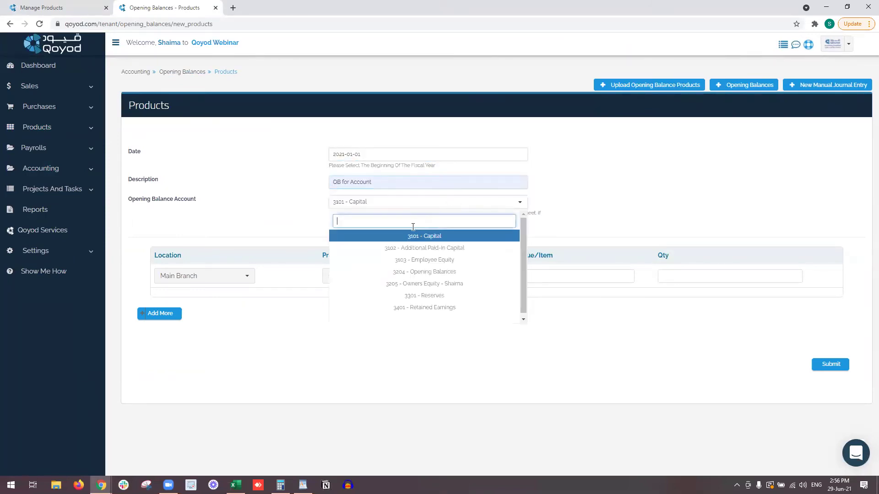
{"action": "left_click", "coordinate": [454, 271]}
{"action": "left_click", "coordinate": [206, 276]}
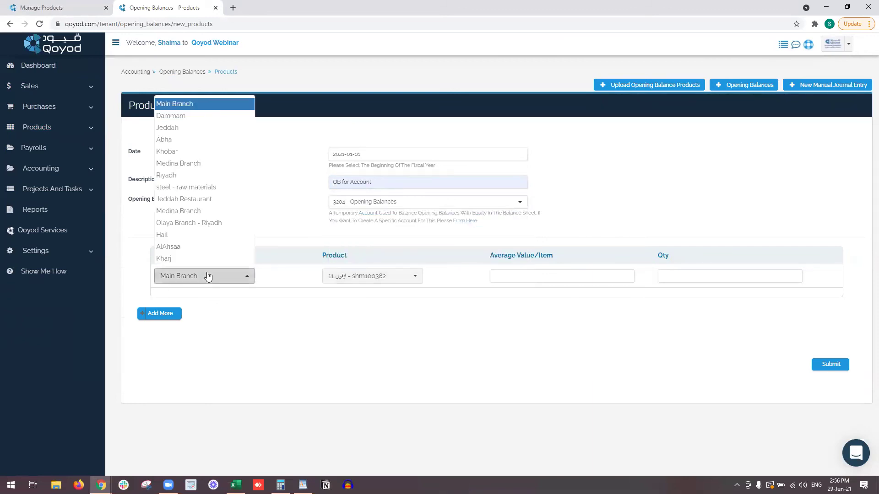
{"action": "left_click", "coordinate": [360, 276]}
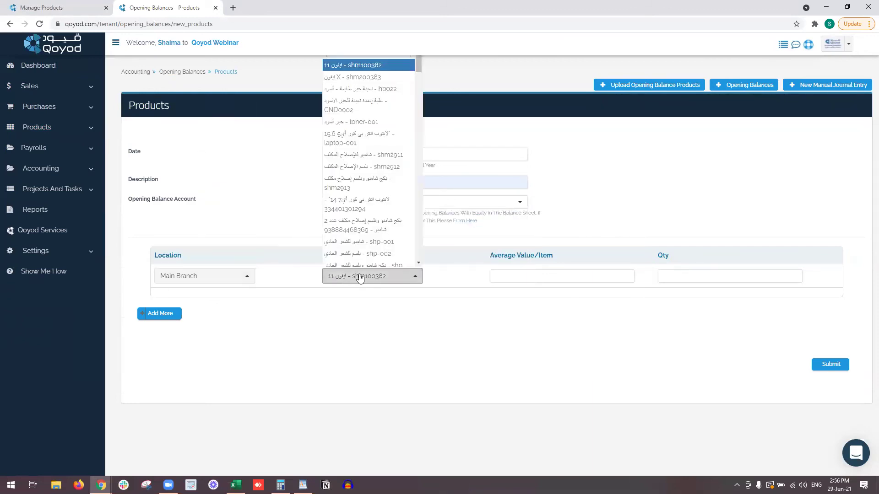
{"action": "type", "text": "pa"}
{"action": "key", "text": "BackSpace"}
{"action": "key", "text": "BackSpace"}
{"action": "type", "text": "ahl"}
{"action": "key", "text": "BackSpace"}
{"action": "key", "text": "BackSpace"}
{"action": "key", "text": "BackSpace"}
{"action": "key", "text": "alt+shift"}
{"action": "type", "text": "أل"}
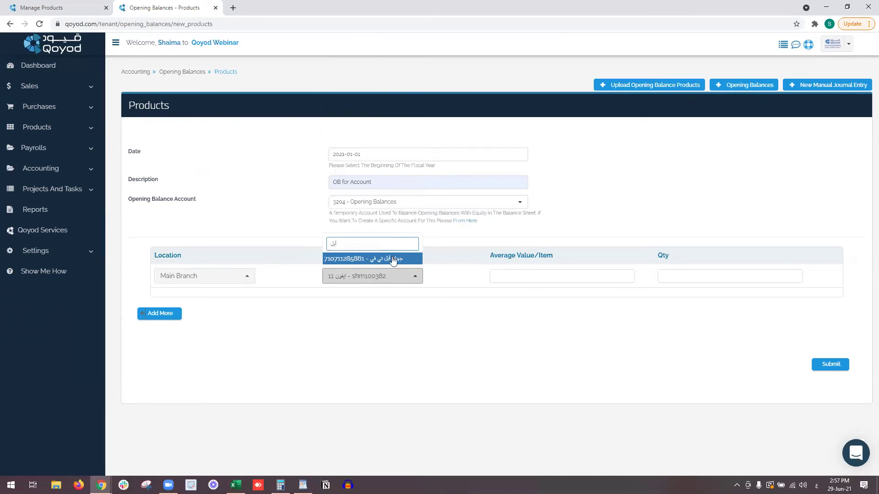
{"action": "left_click", "coordinate": [393, 259]}
Enter average value 590 and quantity 3, then submit and confirm the opening balance.
{"action": "left_click", "coordinate": [565, 275]}
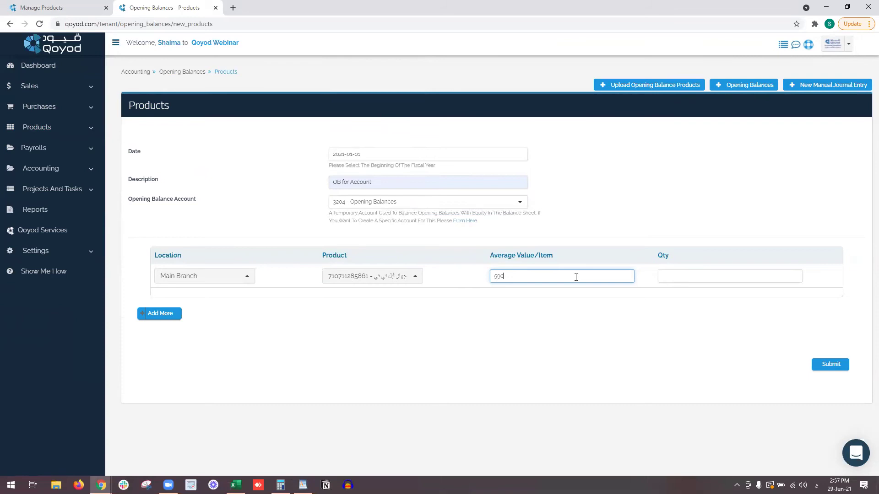
{"action": "left_click", "coordinate": [698, 279]}
{"action": "type", "text": "3"}
{"action": "left_click", "coordinate": [648, 331]}
{"action": "left_click", "coordinate": [824, 369]}
{"action": "left_click", "coordinate": [559, 123]}
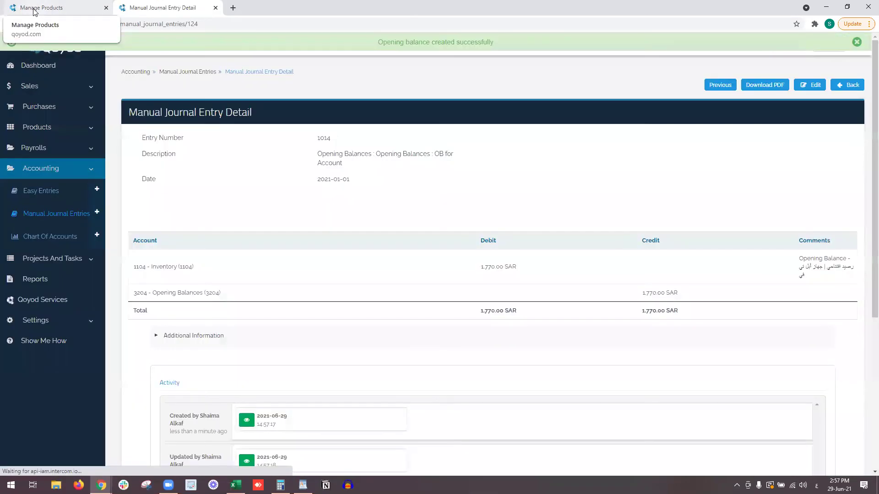
{"action": "left_click", "coordinate": [35, 9]}
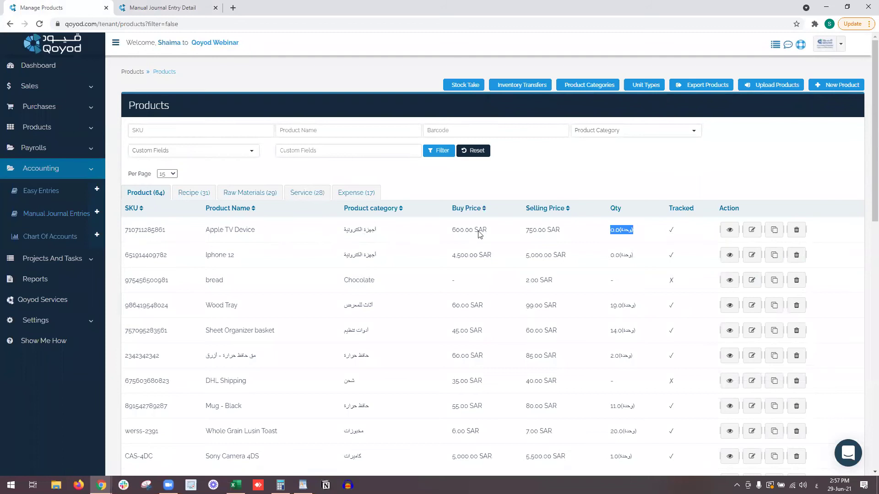
Open Apple TV Device's details and check Main Branch stock: 3.0 at 590.00, totalling 1,770.00 SAR.
{"action": "right_click", "coordinate": [730, 233]}
{"action": "left_click", "coordinate": [730, 231]}
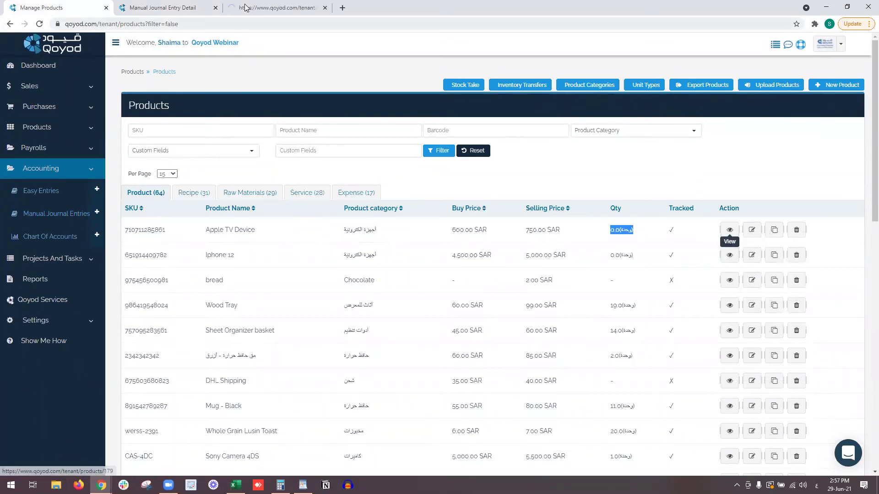
{"action": "left_click_drag", "start_coordinate": [200, 314], "coordinate": [257, 314]}
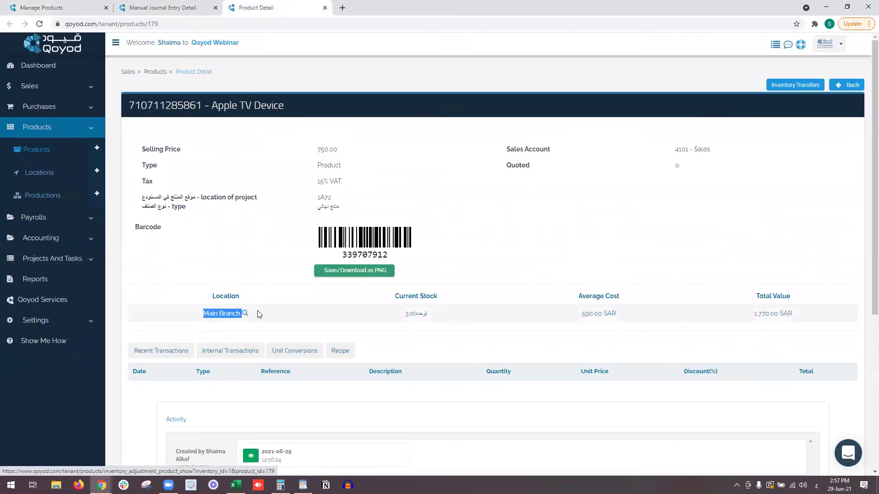
{"action": "left_click_drag", "start_coordinate": [403, 314], "coordinate": [451, 314]}
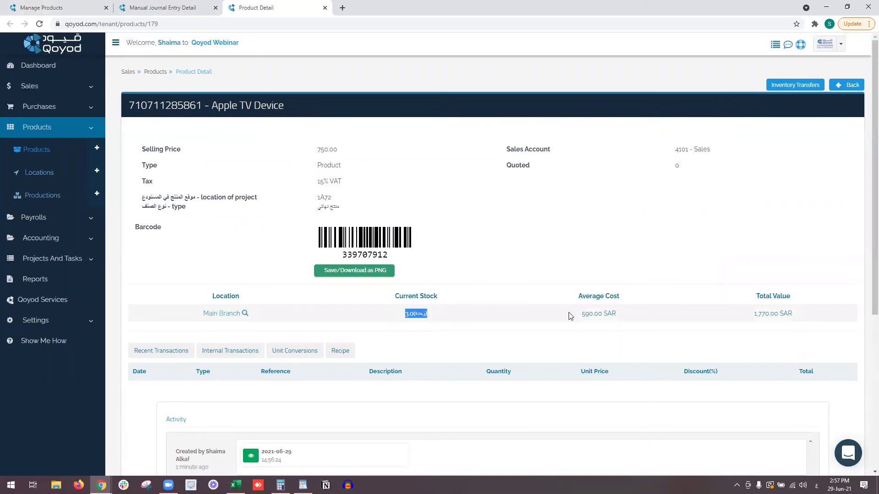
{"action": "left_click_drag", "start_coordinate": [571, 315], "coordinate": [623, 315]}
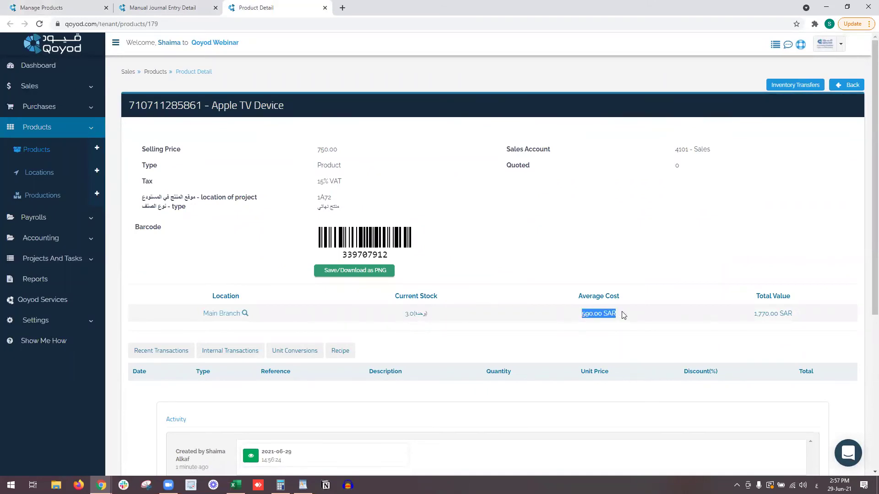
{"action": "left_click_drag", "start_coordinate": [728, 320], "coordinate": [794, 321]}
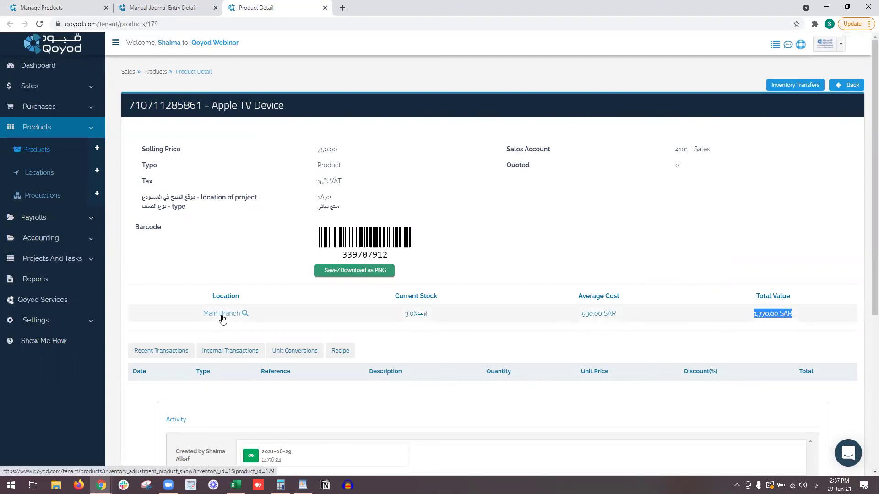
Review the Main Branch inventory adjustments, then view journal entry 1014.
{"action": "left_click", "coordinate": [245, 314]}
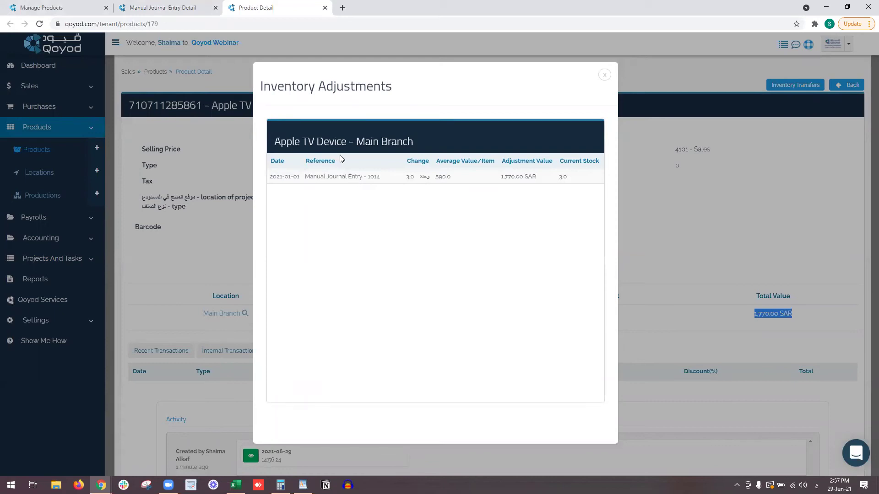
{"action": "left_click_drag", "start_coordinate": [311, 179], "coordinate": [420, 185]}
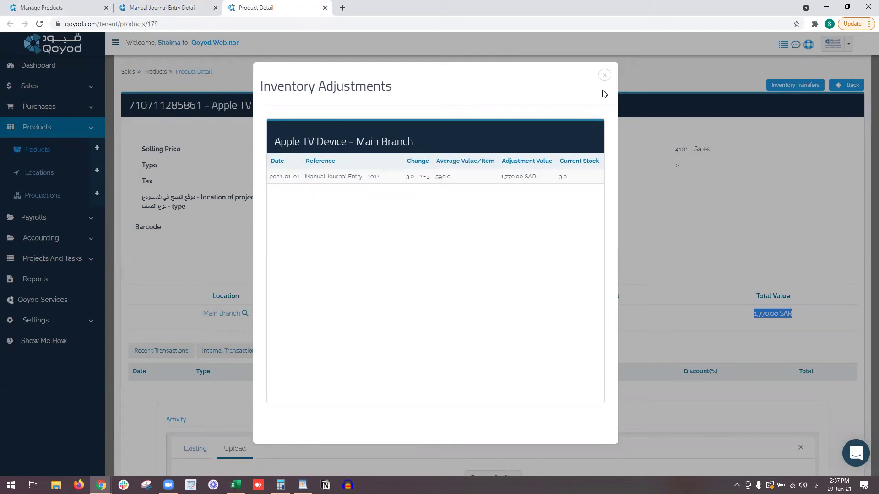
{"action": "left_click", "coordinate": [605, 75]}
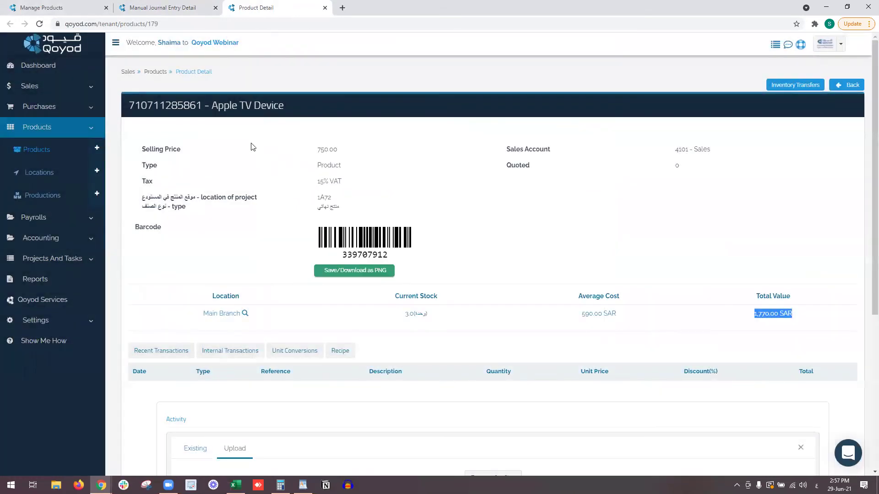
{"action": "left_click", "coordinate": [178, 6]}
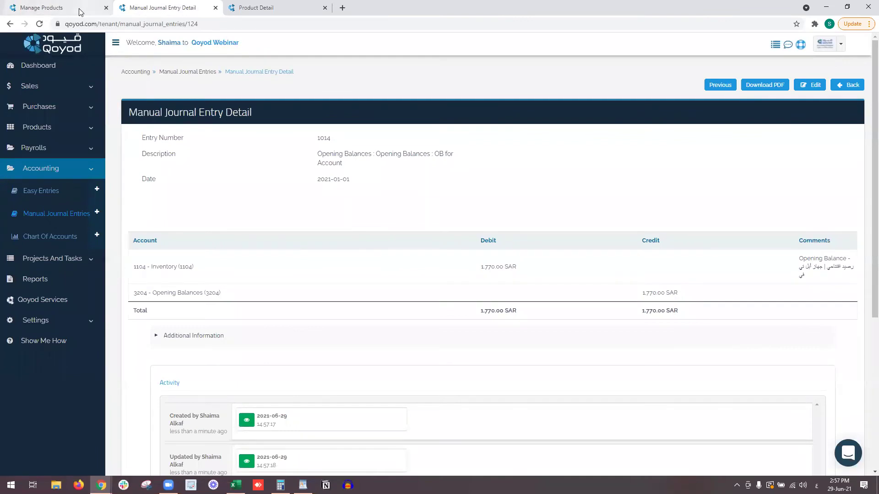
Reload the products list and confirm Apple TV Device's quantity is now 3.0.
{"action": "left_click", "coordinate": [70, 8]}
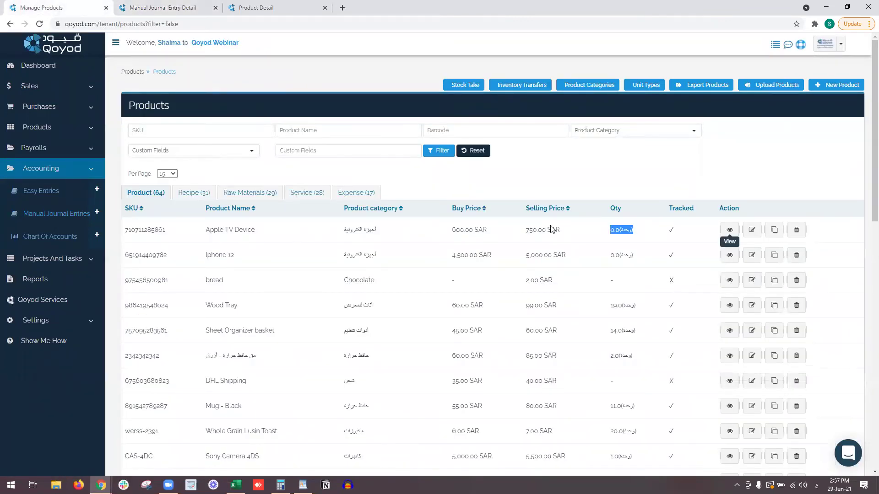
{"action": "left_click", "coordinate": [122, 21]}
{"action": "key", "text": "Return"}
{"action": "left_click", "coordinate": [64, 109]}
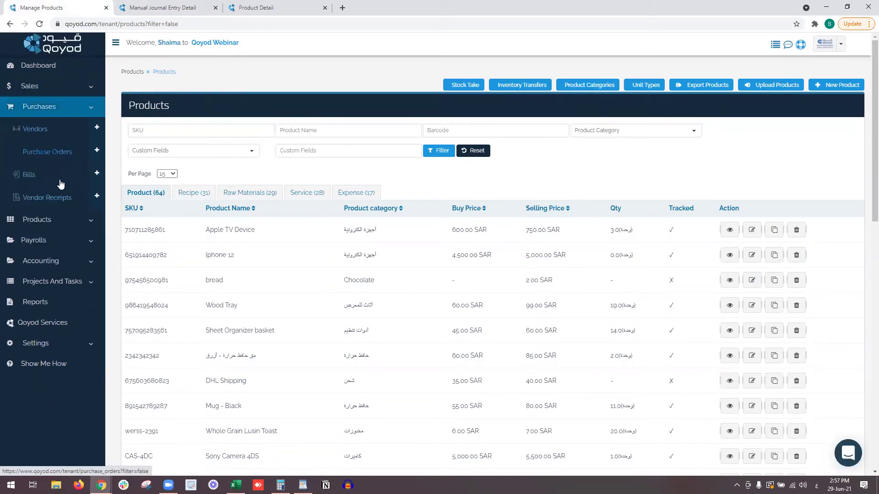
{"action": "left_click", "coordinate": [70, 104]}
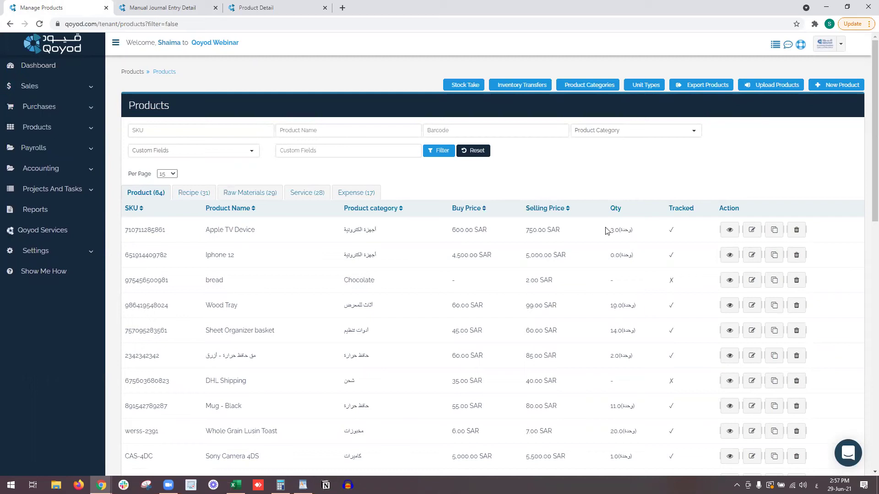
{"action": "left_click_drag", "start_coordinate": [619, 232], "coordinate": [640, 236]}
Open Product Categories and Unit Types in new browser tabs.
{"action": "right_click", "coordinate": [606, 88]}
{"action": "left_click", "coordinate": [606, 91]}
{"action": "right_click", "coordinate": [654, 85]}
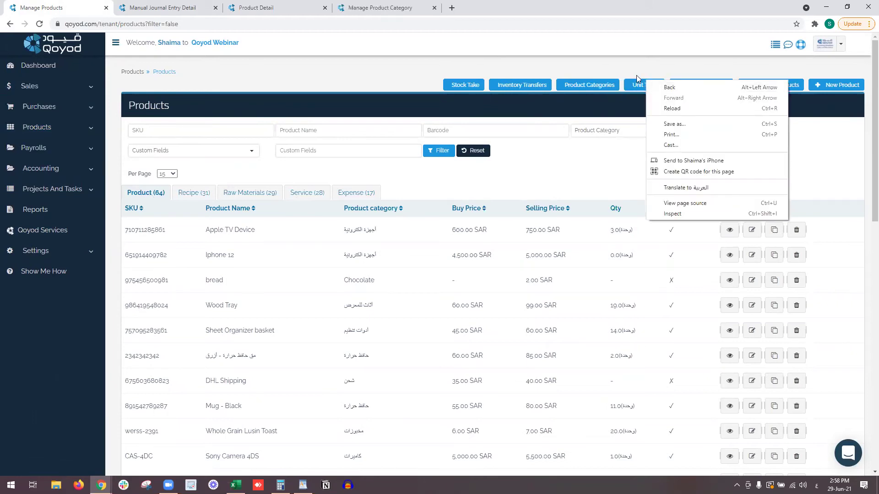
{"action": "right_click", "coordinate": [634, 86]}
{"action": "left_click", "coordinate": [641, 91]}
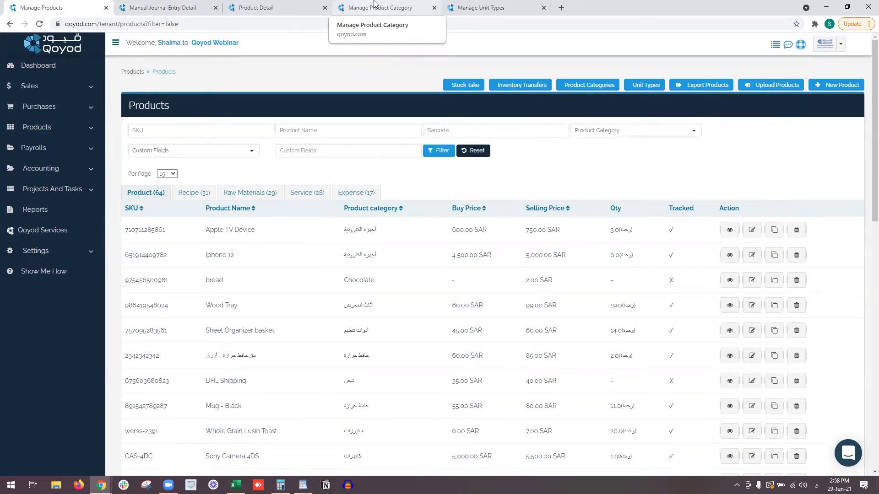
Start a new ordinary product and try the category and unit type quick-add buttons.
{"action": "left_click", "coordinate": [844, 88]}
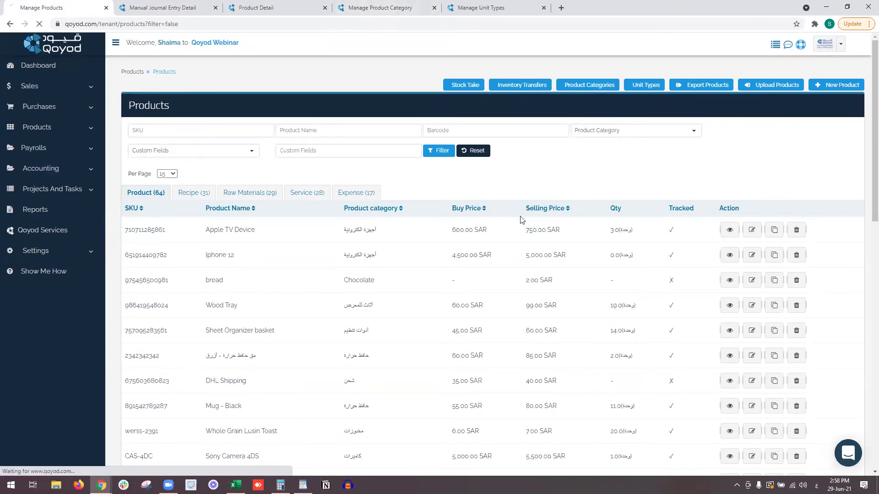
{"action": "left_click", "coordinate": [235, 265]}
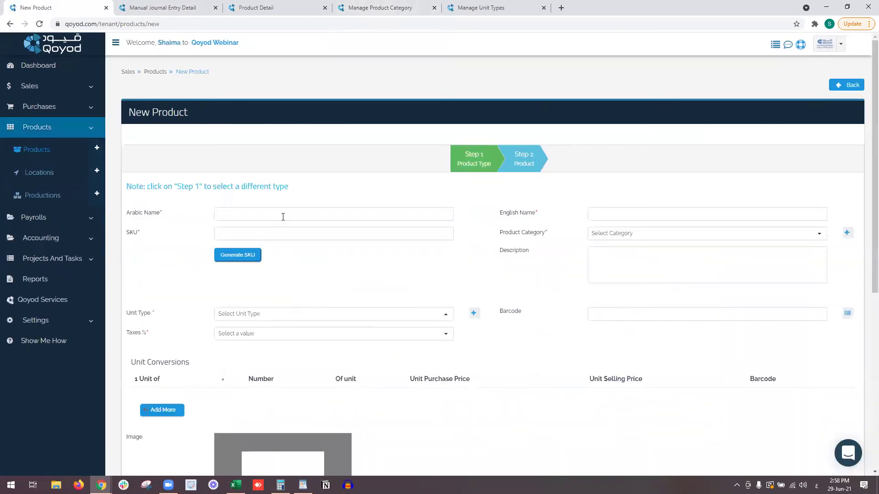
{"action": "left_click", "coordinate": [848, 235]}
{"action": "left_click", "coordinate": [611, 79]}
{"action": "left_click", "coordinate": [474, 314]}
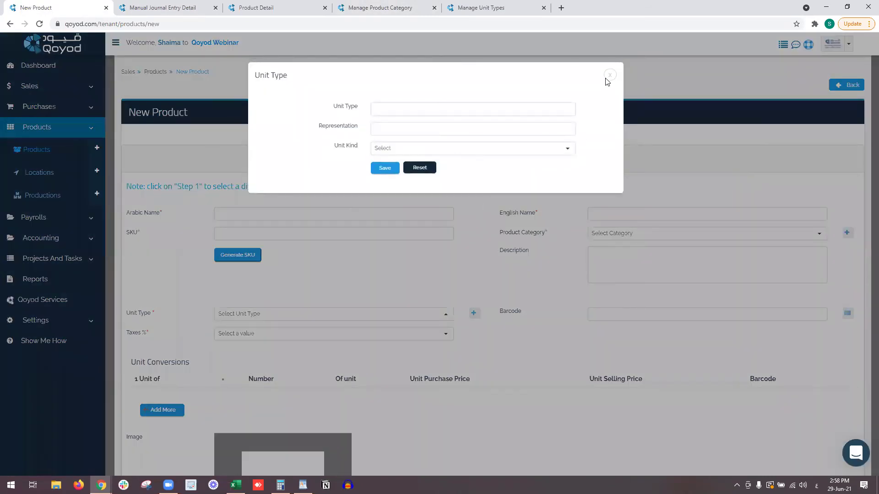
{"action": "left_click", "coordinate": [609, 78]}
{"action": "key", "text": "ctrl+4"}
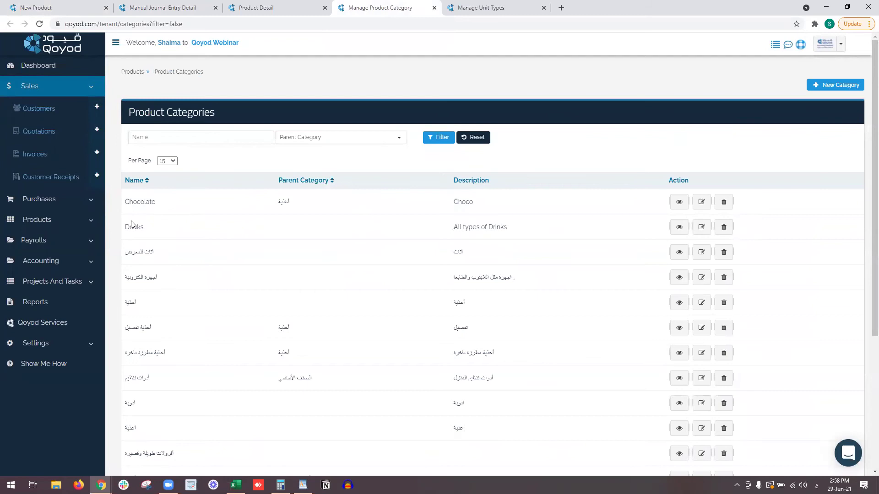
Browse the Unit Types list and inspect the Dozen unit's representation.
{"action": "scroll", "coordinate": [145, 240], "scroll_direction": "down", "scroll_amount": 2}
{"action": "scroll", "coordinate": [146, 241], "scroll_direction": "down", "scroll_amount": 2}
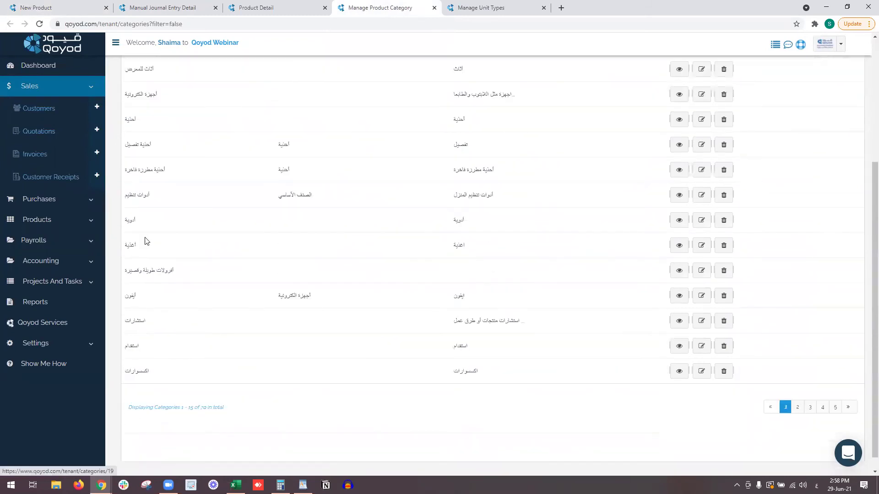
{"action": "scroll", "coordinate": [146, 241], "scroll_direction": "up", "scroll_amount": 4}
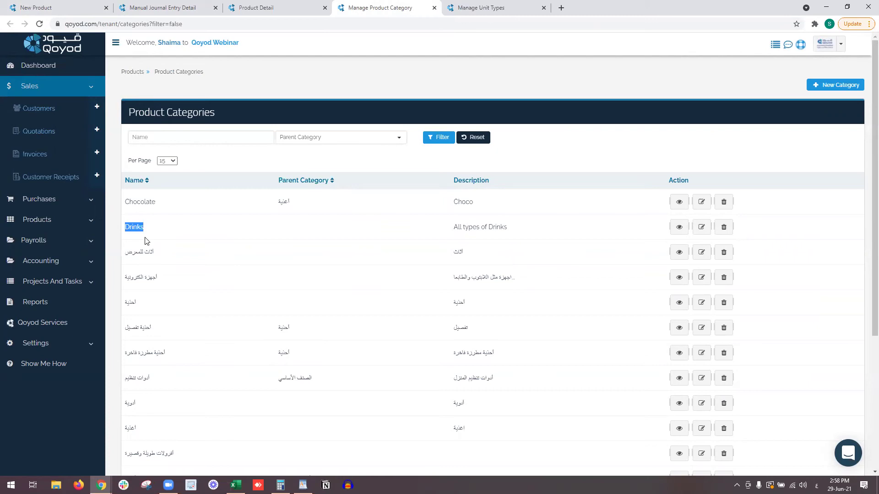
{"action": "left_click", "coordinate": [469, 5]}
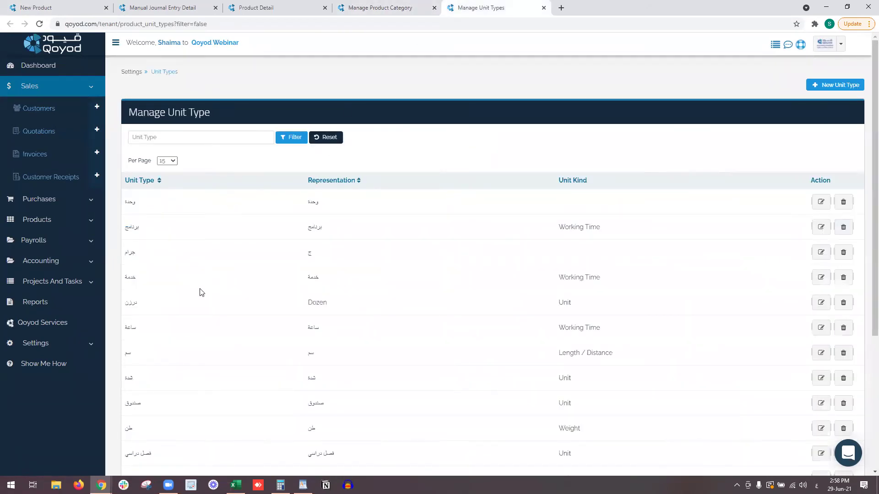
{"action": "double_click", "coordinate": [347, 309]}
{"action": "scroll", "coordinate": [341, 307], "scroll_direction": "down", "scroll_amount": 4}
{"action": "left_click", "coordinate": [329, 370]}
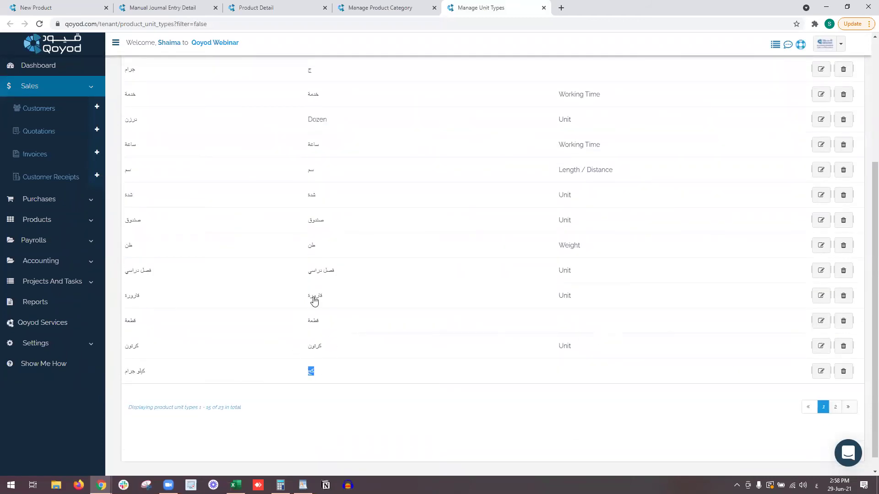
{"action": "scroll", "coordinate": [323, 277], "scroll_direction": "up", "scroll_amount": 1}
{"action": "left_click", "coordinate": [173, 295]}
{"action": "left_click_drag", "start_coordinate": [106, 296], "coordinate": [202, 296]}
{"action": "left_click", "coordinate": [210, 296]}
{"action": "scroll", "coordinate": [218, 295], "scroll_direction": "up", "scroll_amount": 3}
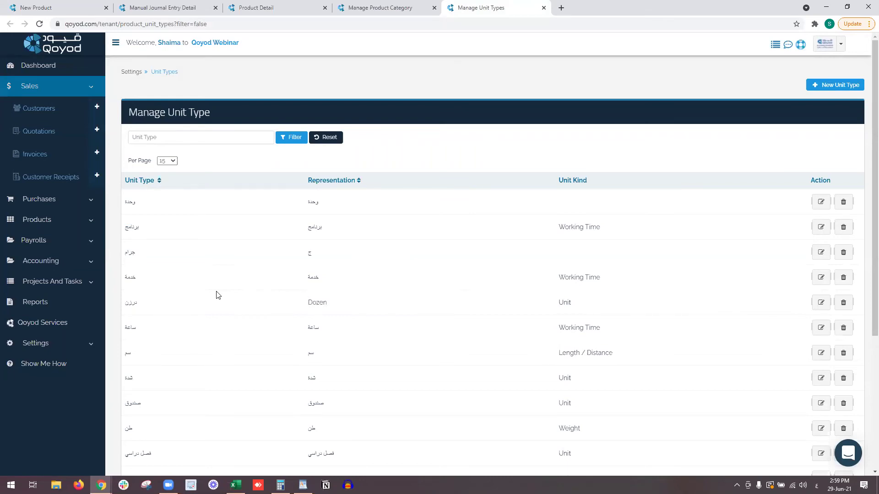
Edit the first unit type, cancel without changes, and return to product categories.
{"action": "left_click", "coordinate": [819, 206]}
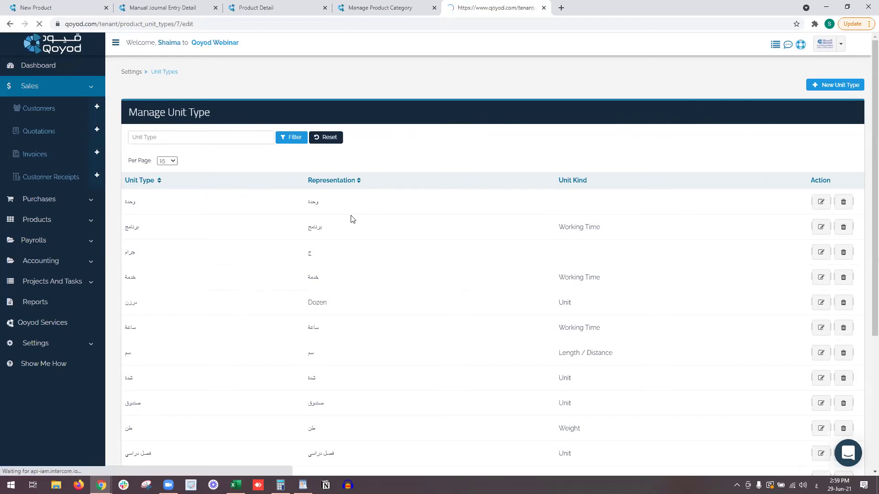
{"action": "left_click", "coordinate": [267, 153]}
{"action": "double_click", "coordinate": [261, 156]}
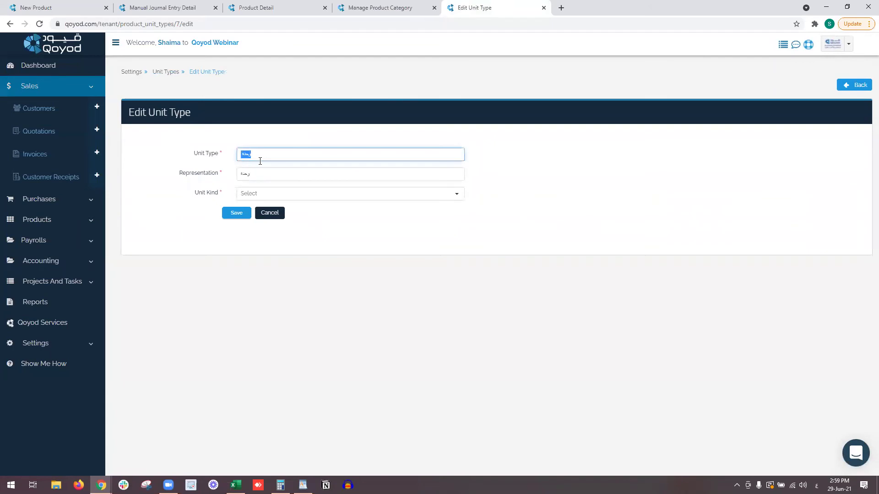
{"action": "left_click", "coordinate": [274, 212]}
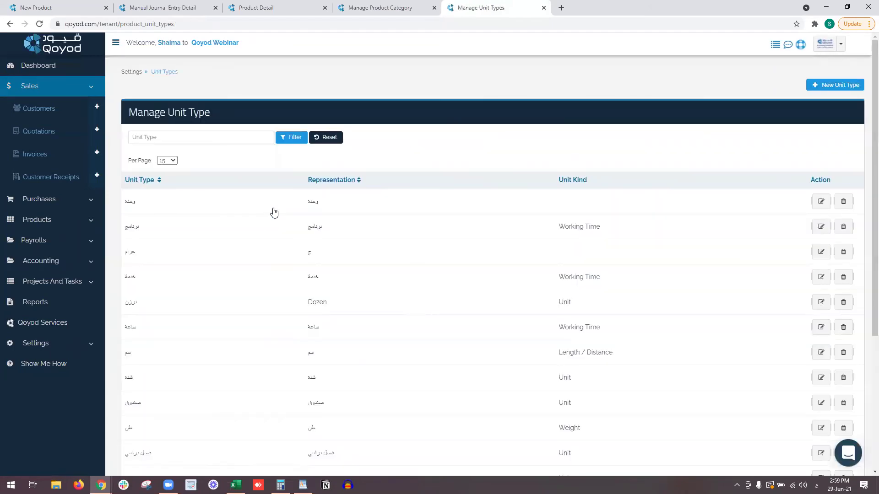
{"action": "left_click", "coordinate": [366, 7]}
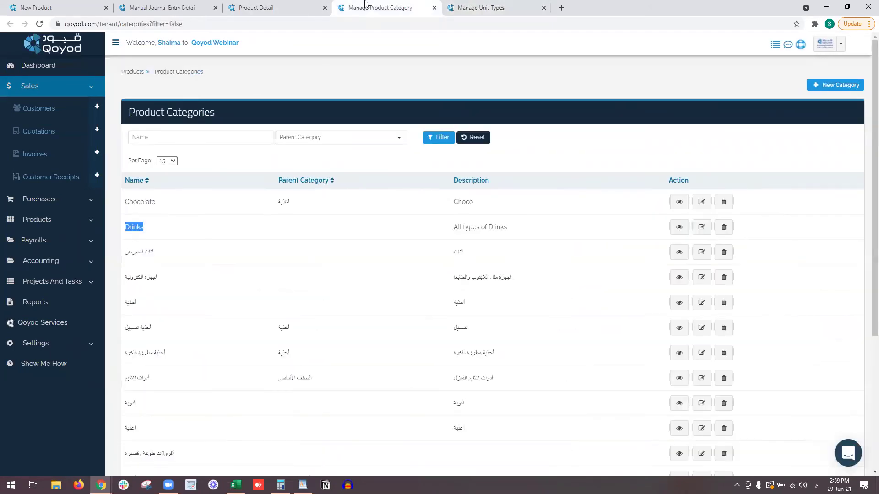
Create category Salad, description Salad, with parent category أغذية, and save it.
{"action": "left_click", "coordinate": [499, 141]}
{"action": "left_click", "coordinate": [831, 86]}
{"action": "left_click", "coordinate": [357, 156]}
{"action": "type", "text": "أ"}
{"action": "key", "text": "alt+shift"}
{"action": "type", "text": "Salad"}
{"action": "key", "text": "Tab"}
{"action": "type", "text": "Sa"}
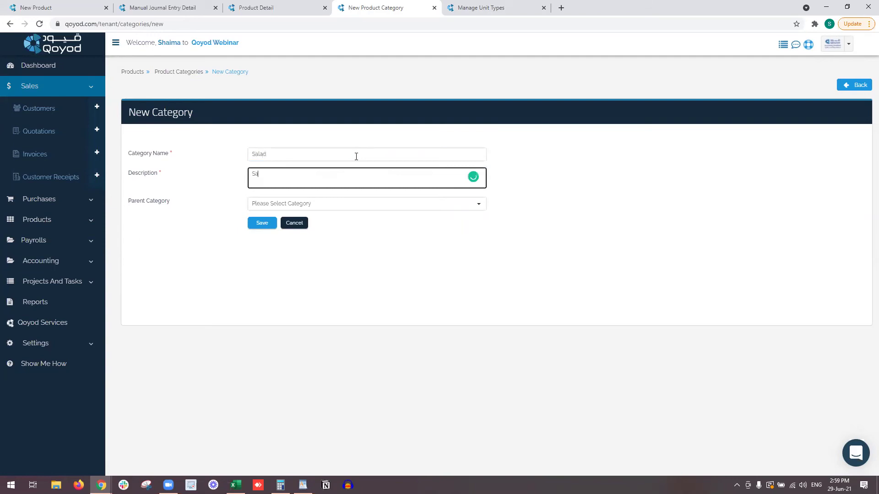
{"action": "left_click", "coordinate": [326, 205]}
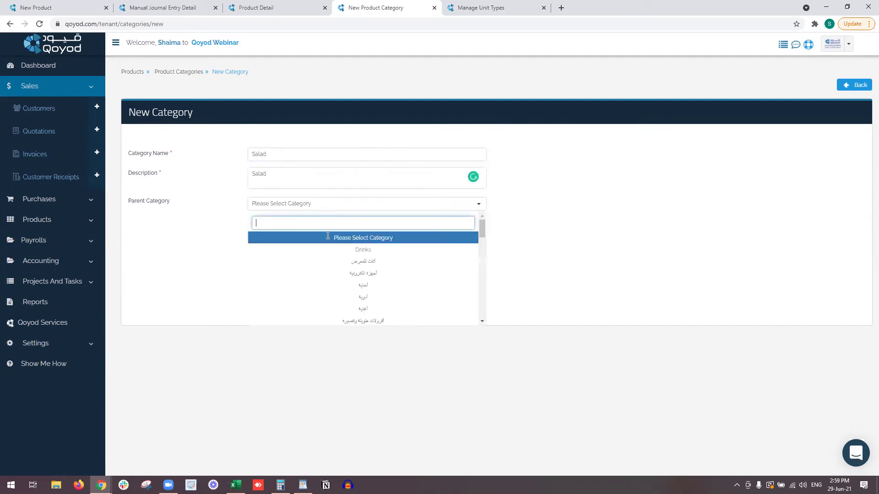
{"action": "scroll", "coordinate": [328, 275], "scroll_direction": "down", "scroll_amount": 3}
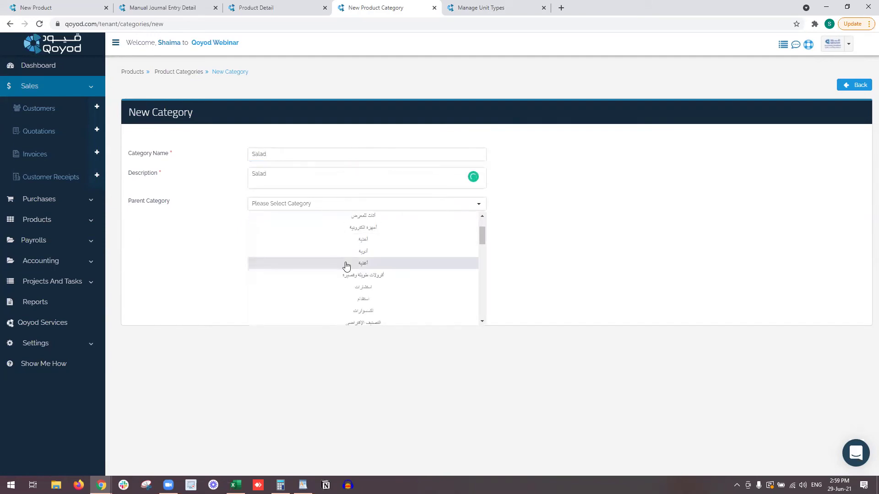
{"action": "left_click", "coordinate": [346, 263]}
{"action": "left_click", "coordinate": [263, 222]}
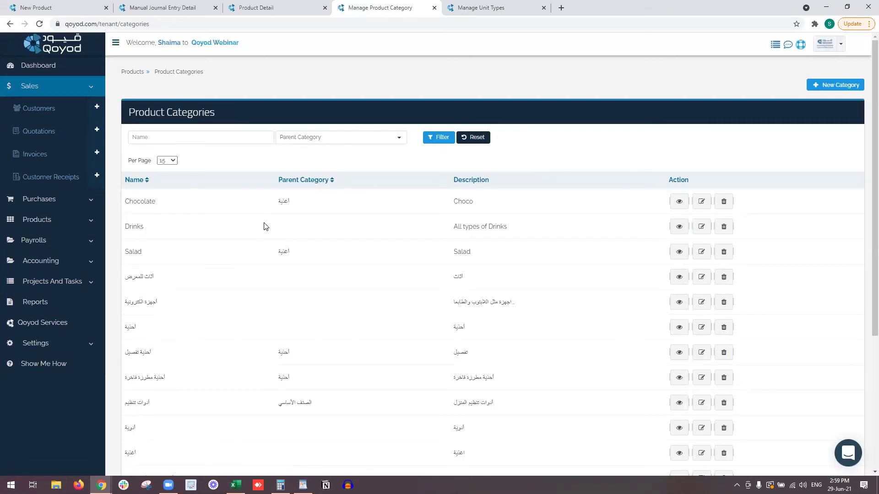
{"action": "left_click", "coordinate": [298, 6]}
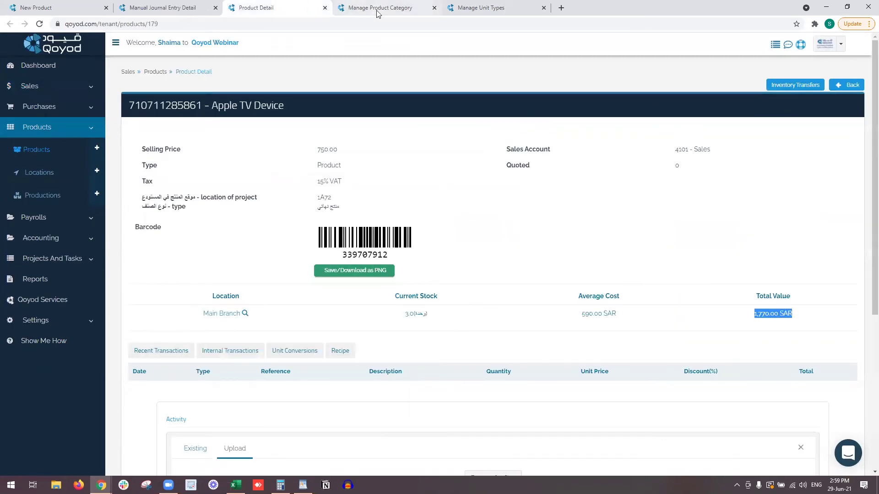
Filter the Products list to Raw Materials and open wood's edit page in a new tab.
{"action": "left_click", "coordinate": [156, 7]}
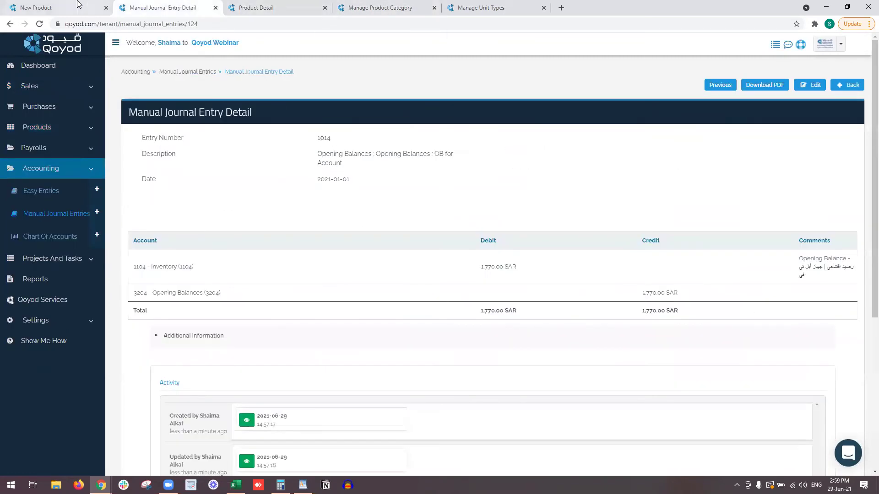
{"action": "left_click", "coordinate": [69, 8]}
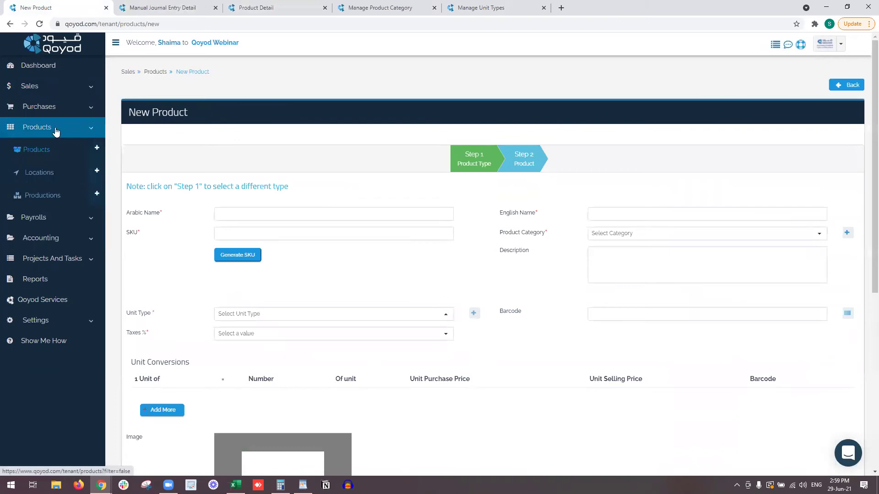
{"action": "left_click", "coordinate": [54, 151]}
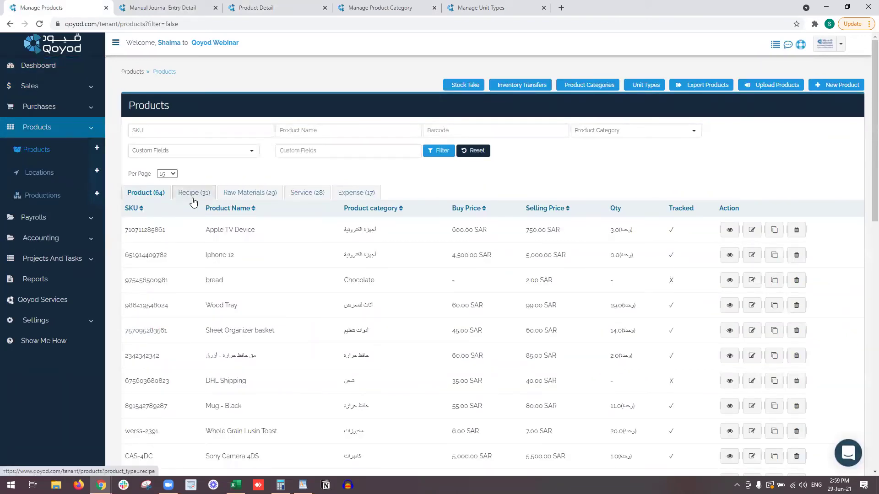
{"action": "left_click", "coordinate": [242, 195]}
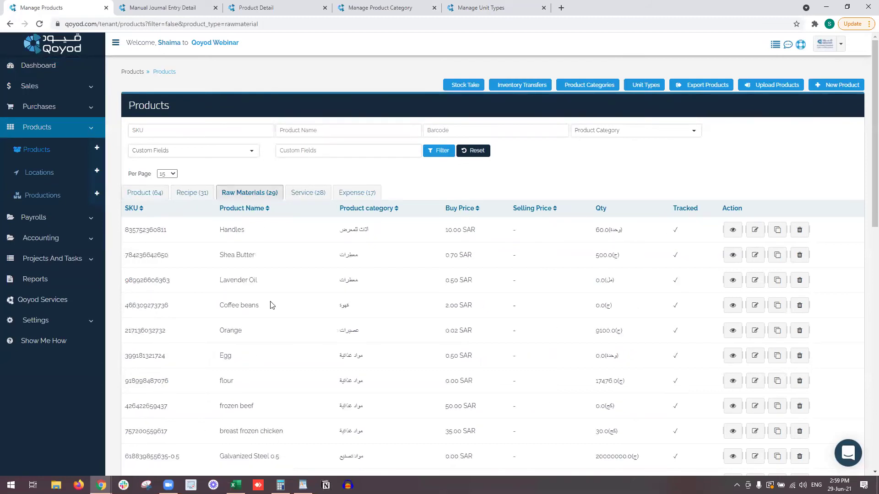
{"action": "scroll", "coordinate": [272, 305], "scroll_direction": "down", "scroll_amount": 8}
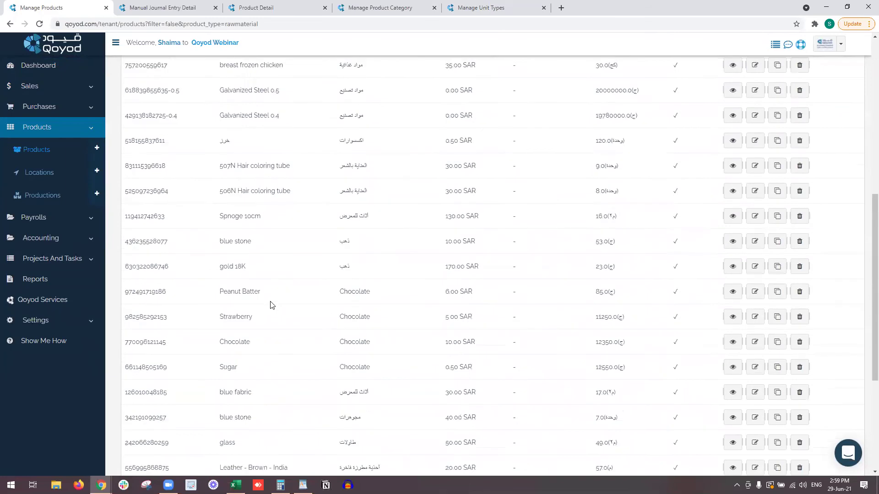
{"action": "scroll", "coordinate": [272, 305], "scroll_direction": "down", "scroll_amount": 4}
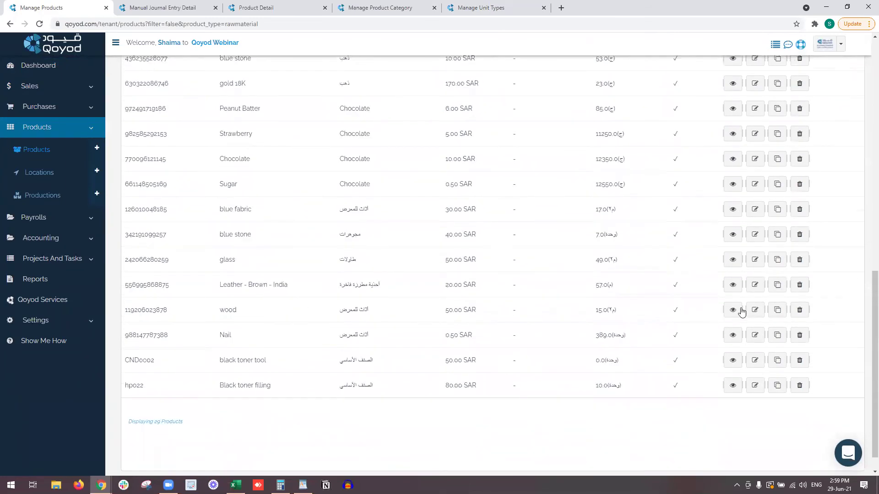
{"action": "right_click", "coordinate": [742, 311]}
{"action": "left_click", "coordinate": [774, 314]}
On wood's edit form, set Location Of Project to 2A21 and Type to مواد خام, then save.
{"action": "scroll", "coordinate": [462, 221], "scroll_direction": "up", "scroll_amount": 12}
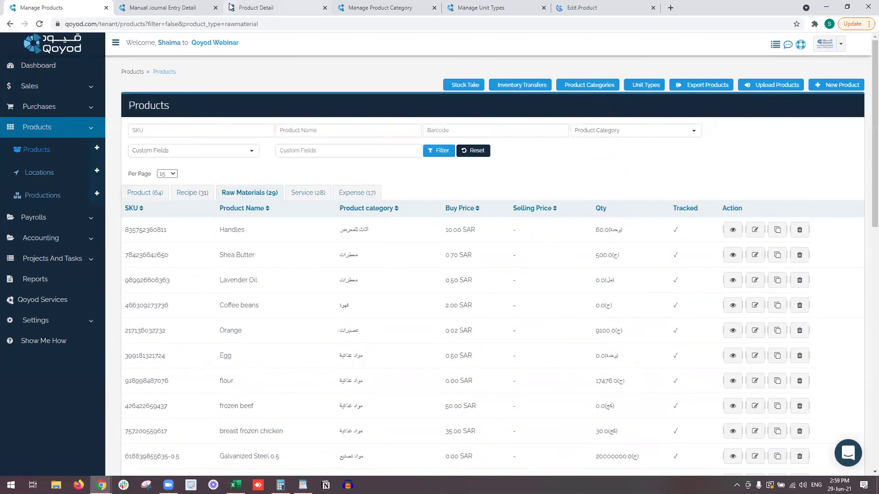
{"action": "left_click", "coordinate": [215, 8]}
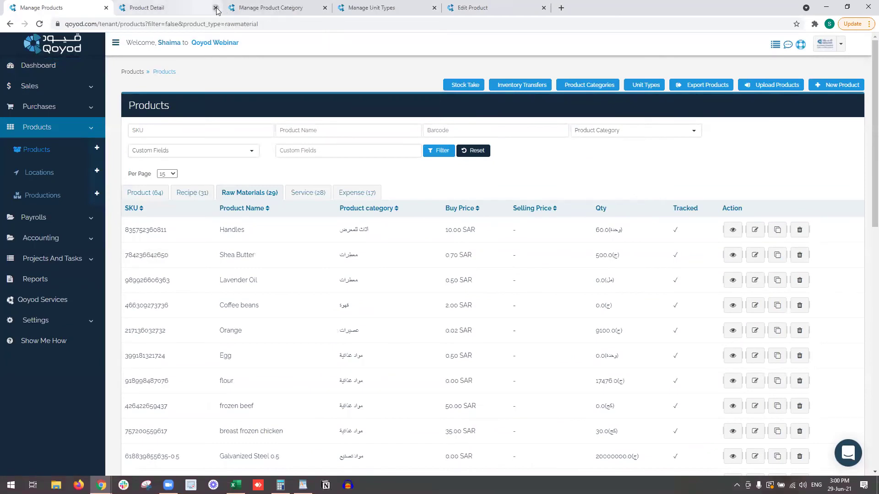
{"action": "left_click", "coordinate": [476, 8]}
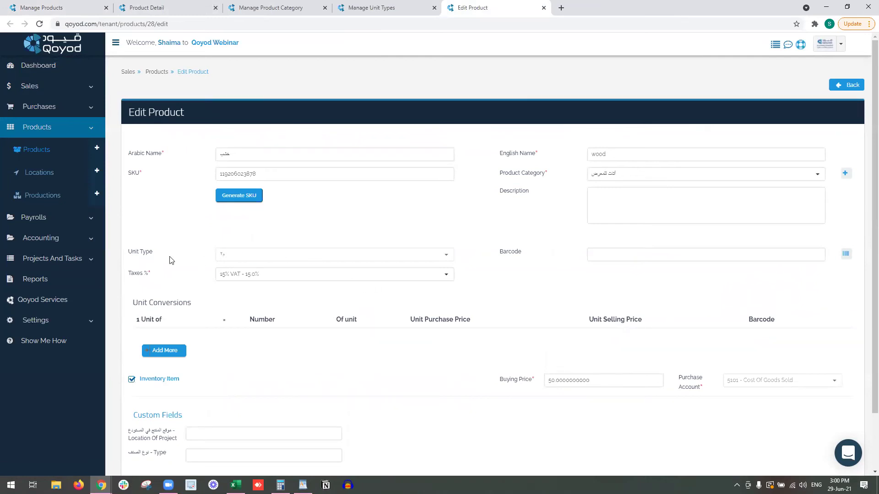
{"action": "left_click_drag", "start_coordinate": [139, 253], "coordinate": [247, 255]}
{"action": "scroll", "coordinate": [247, 284], "scroll_direction": "down", "scroll_amount": 1}
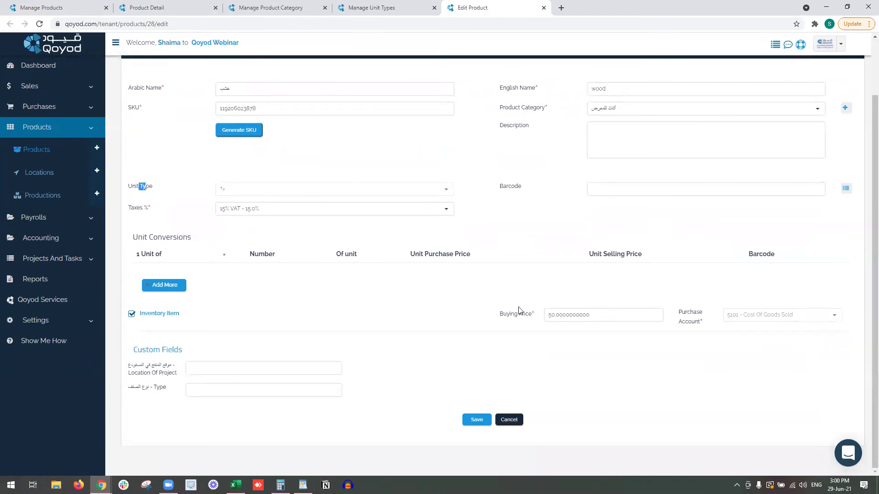
{"action": "left_click", "coordinate": [549, 316]}
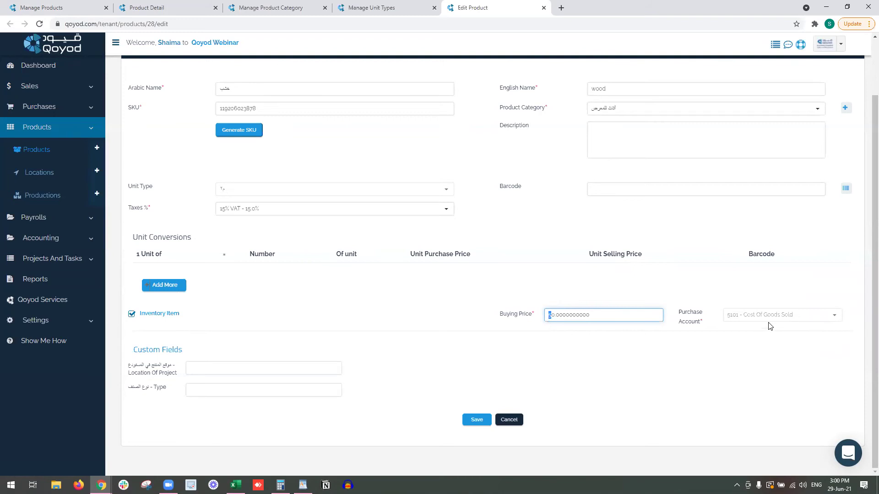
{"action": "left_click", "coordinate": [267, 370]}
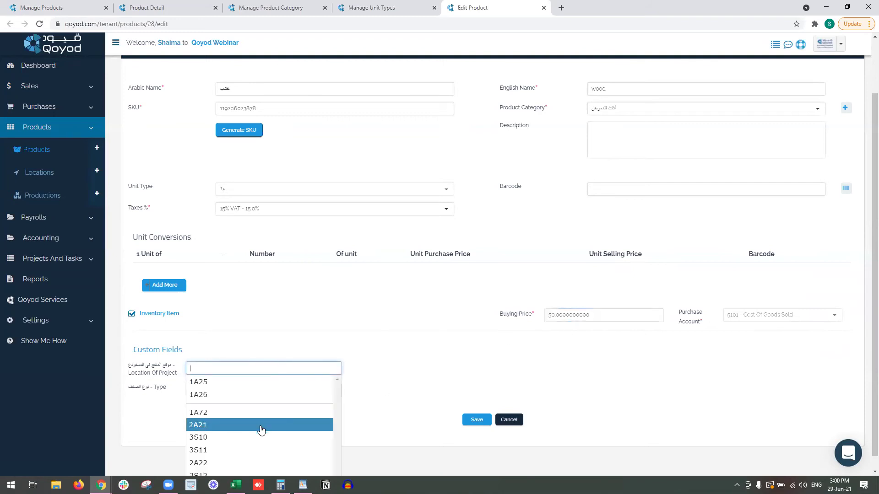
{"action": "left_click", "coordinate": [261, 425]}
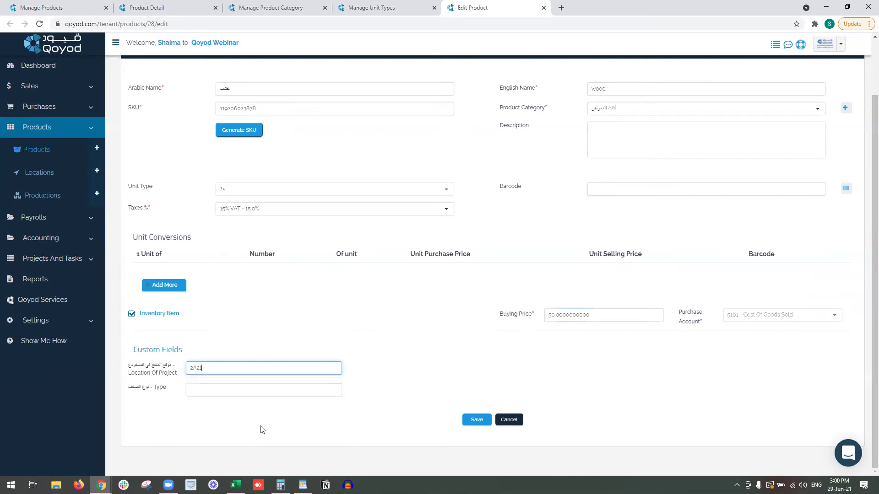
{"action": "left_click", "coordinate": [241, 391]}
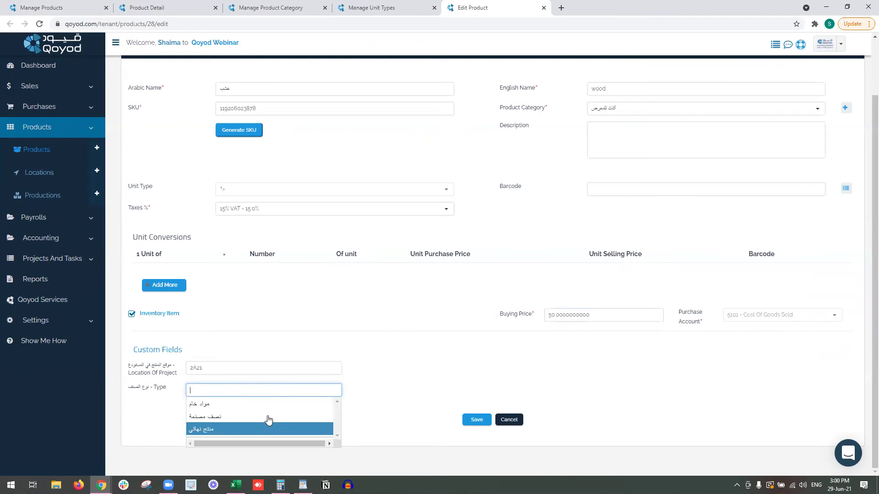
{"action": "left_click", "coordinate": [288, 405]}
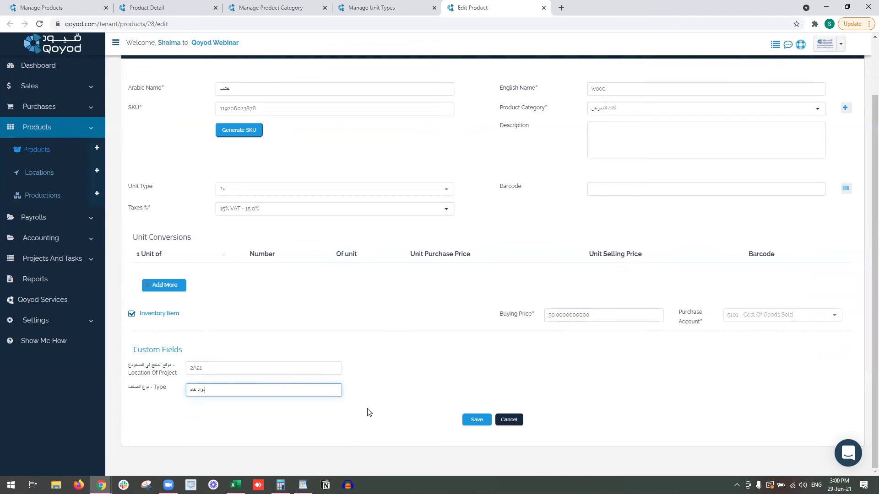
{"action": "left_click", "coordinate": [464, 418]}
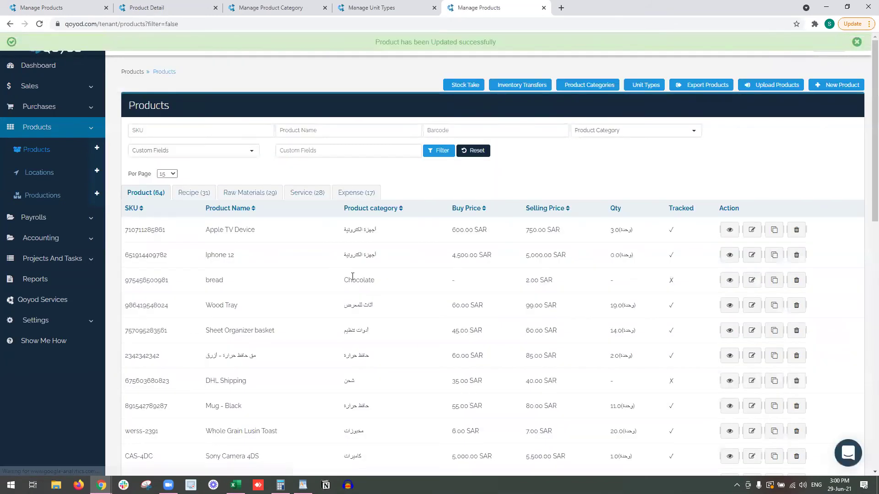
Filter products by the custom Type field with the value 'منتج تجاري' and scroll the results.
{"action": "left_click", "coordinate": [229, 156]}
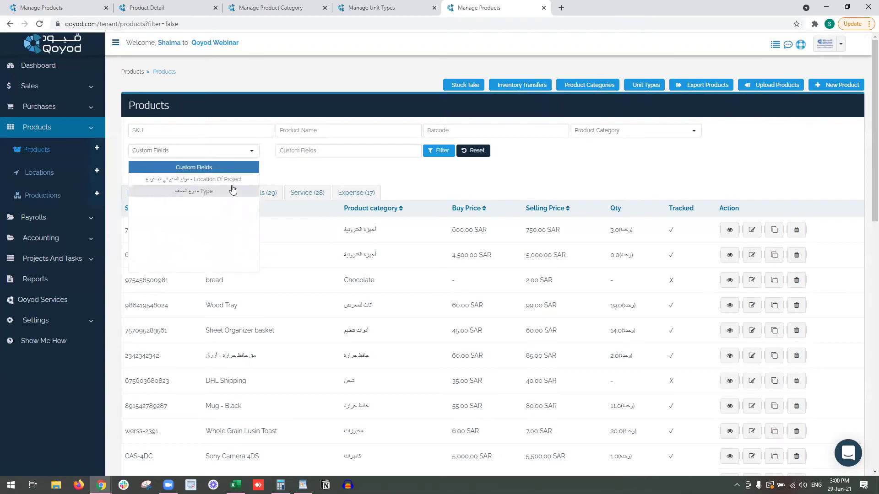
{"action": "left_click", "coordinate": [229, 191]}
{"action": "left_click", "coordinate": [304, 154]}
{"action": "type", "text": "l"}
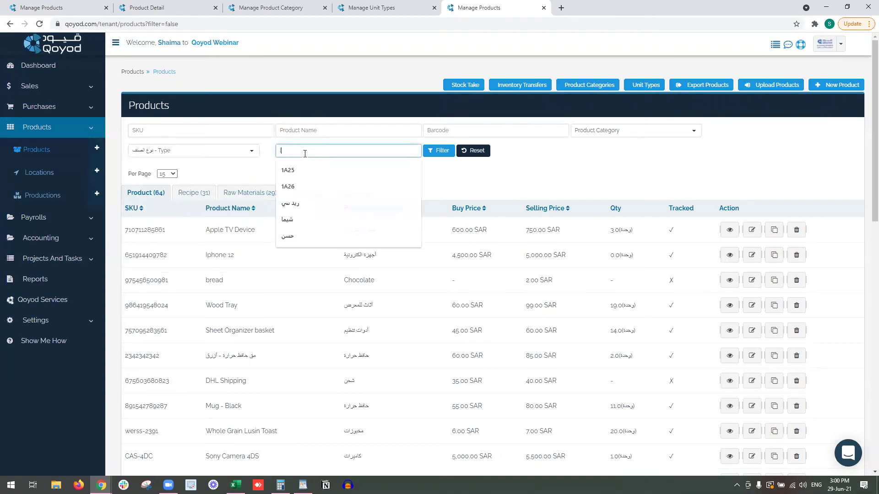
{"action": "key", "text": "BackSpace"}
{"action": "key", "text": "alt+shift"}
{"action": "type", "text": "منتج تجاري"}
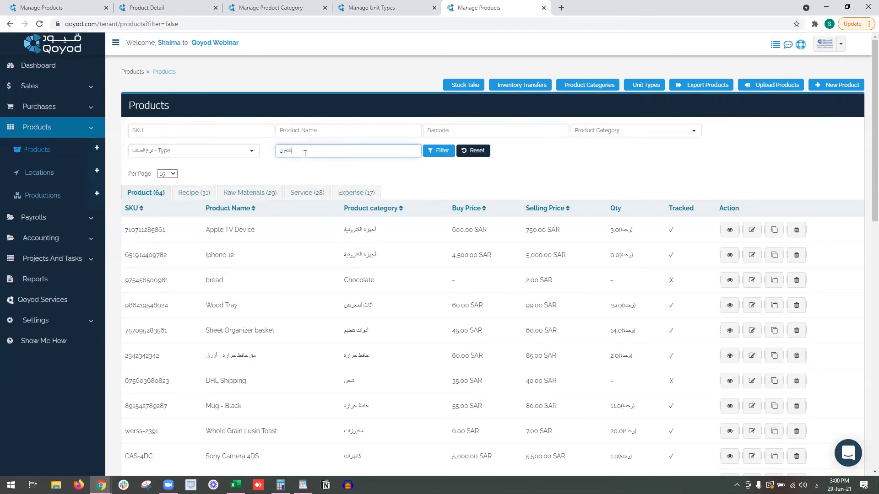
{"action": "key", "text": "Return"}
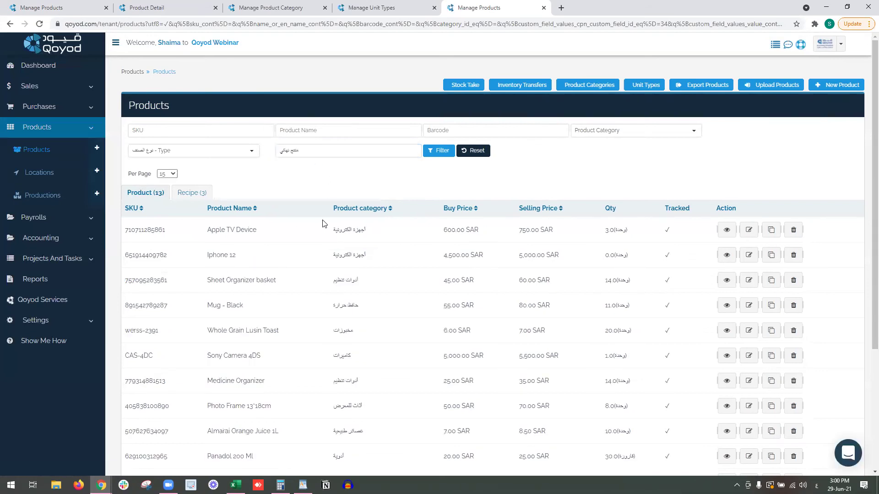
{"action": "scroll", "coordinate": [335, 157], "scroll_direction": "down", "scroll_amount": 1}
{"action": "scroll", "coordinate": [304, 207], "scroll_direction": "down", "scroll_amount": 1}
{"action": "scroll", "coordinate": [310, 189], "scroll_direction": "up", "scroll_amount": 1}
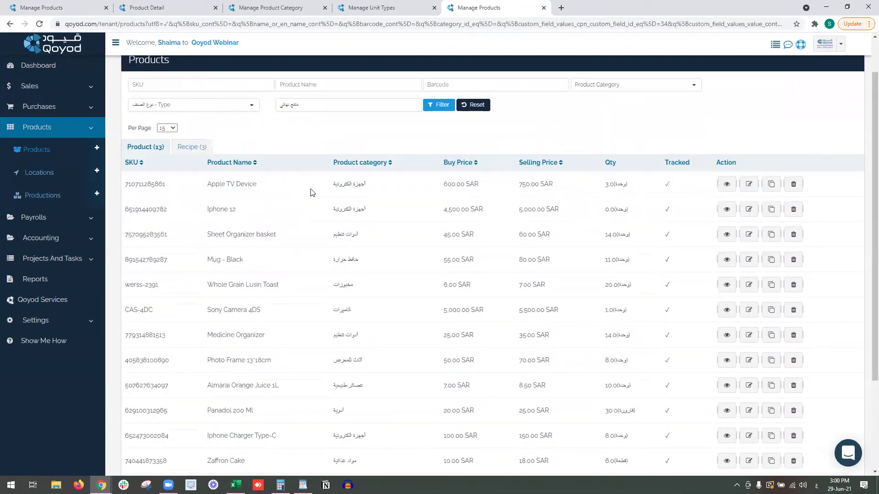
{"action": "scroll", "coordinate": [311, 197], "scroll_direction": "down", "scroll_amount": 1}
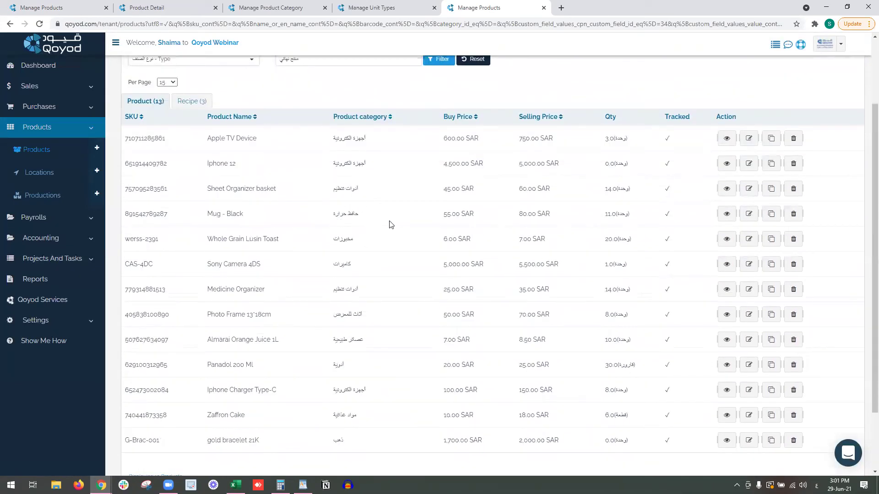
{"action": "scroll", "coordinate": [256, 275], "scroll_direction": "down", "scroll_amount": 1}
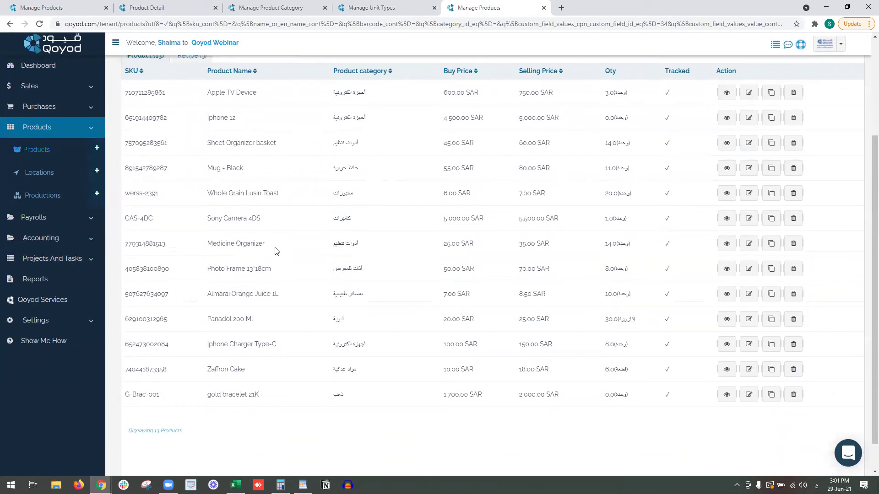
{"action": "scroll", "coordinate": [294, 278], "scroll_direction": "up", "scroll_amount": 3}
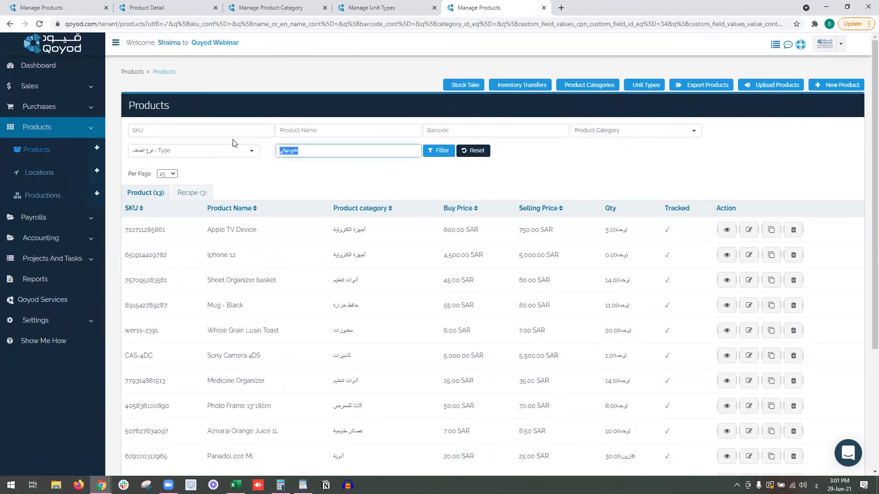
Filter by Type 'مواد خام' to list the raw materials including wood, then reset the filter.
{"action": "type", "text": "اواد خام"}
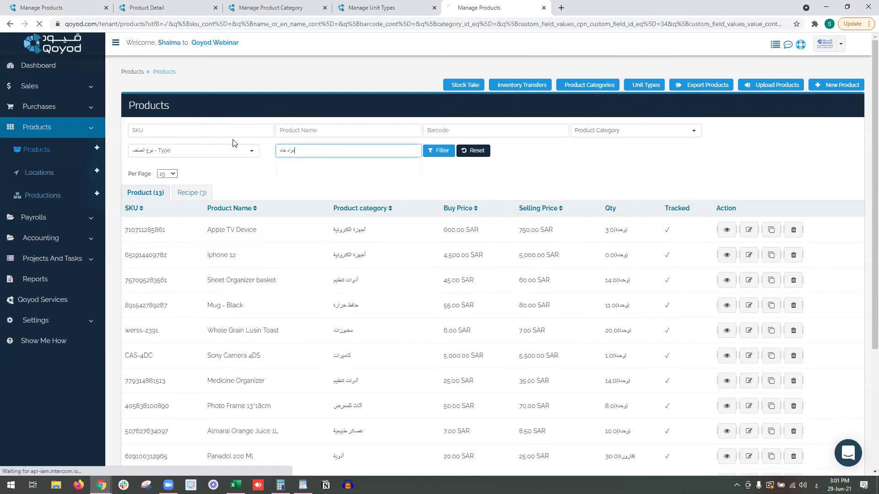
{"action": "key", "text": "Return"}
{"action": "left_click_drag", "start_coordinate": [227, 381], "coordinate": [207, 383]}
{"action": "left_click_drag", "start_coordinate": [224, 307], "coordinate": [208, 233]}
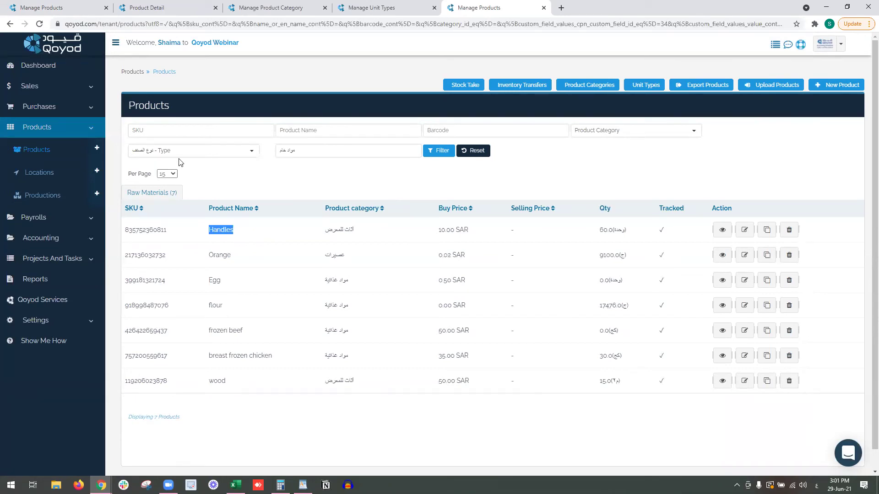
{"action": "left_click", "coordinate": [476, 155]}
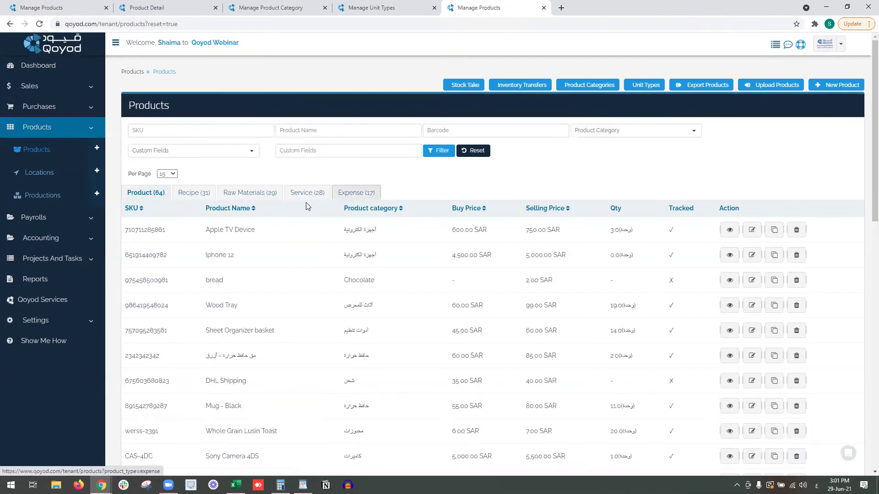
Open Software Developing Service's edit form in a new tab and check its Selling Price.
{"action": "left_click", "coordinate": [285, 195]}
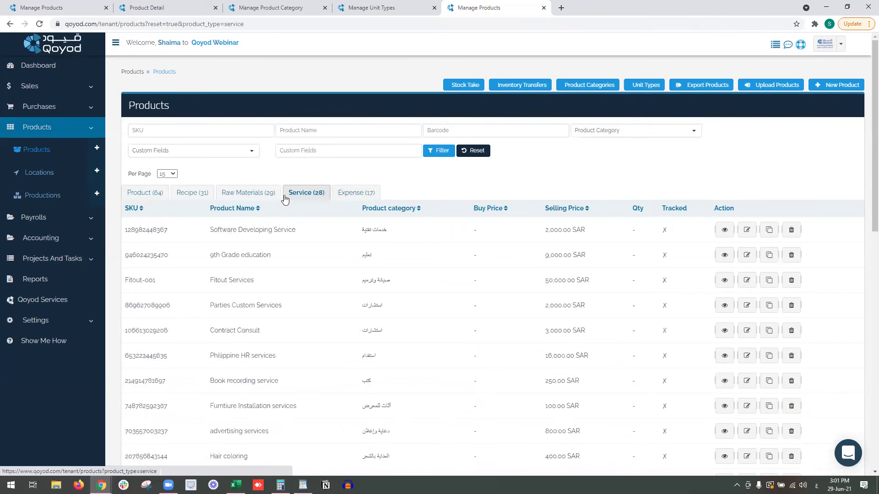
{"action": "left_click_drag", "start_coordinate": [222, 230], "coordinate": [270, 232]}
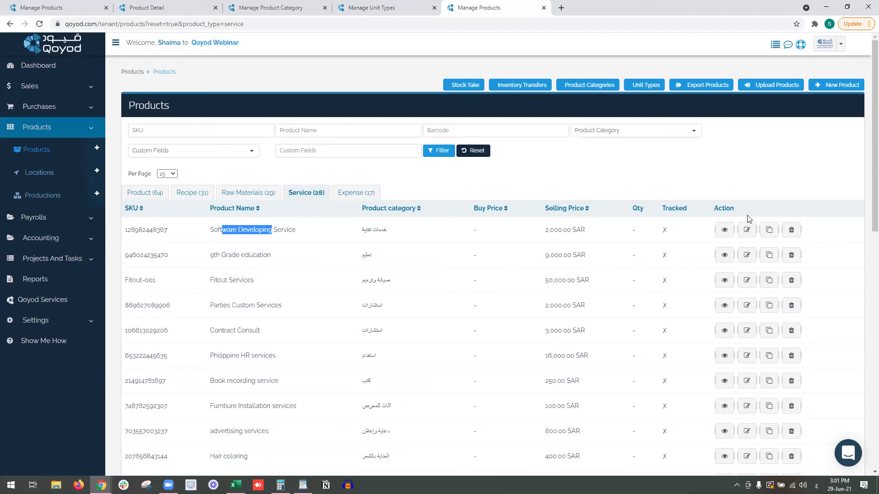
{"action": "right_click", "coordinate": [747, 229]}
{"action": "left_click", "coordinate": [774, 233]}
{"action": "left_click", "coordinate": [609, 5]}
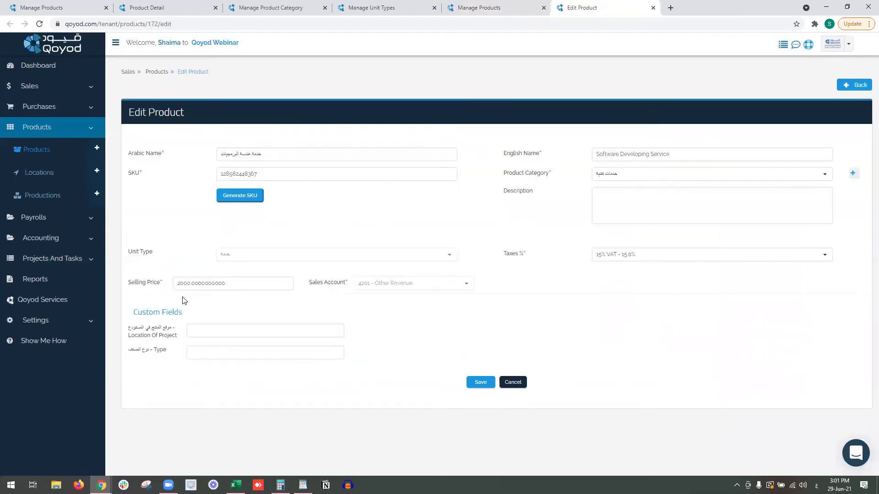
{"action": "left_click_drag", "start_coordinate": [161, 284], "coordinate": [131, 288]}
{"action": "left_click", "coordinate": [513, 7]}
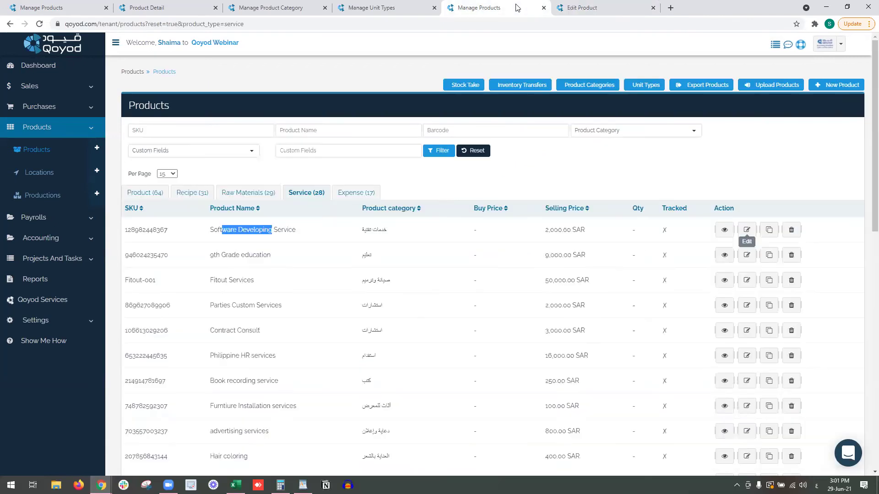
Open the Electricity Bill and Laptop HP Core i5 expense edit forms in new tabs.
{"action": "left_click", "coordinate": [341, 194]}
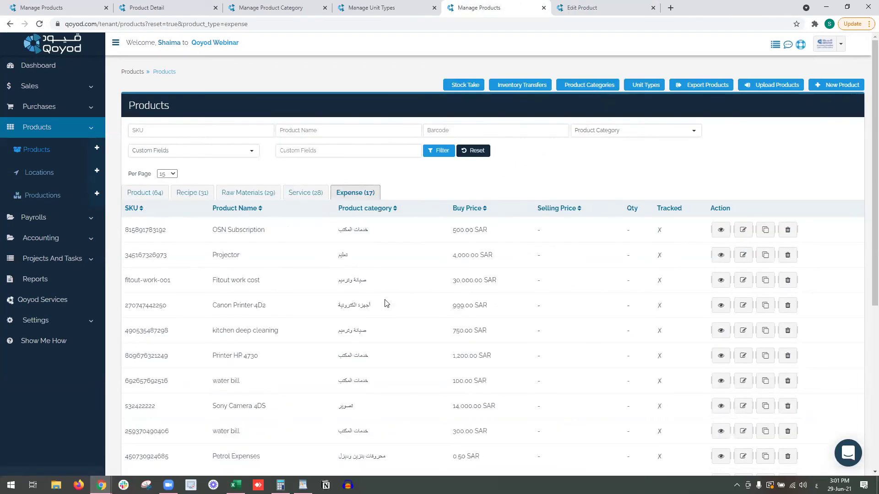
{"action": "scroll", "coordinate": [394, 302], "scroll_direction": "down", "scroll_amount": 2}
{"action": "scroll", "coordinate": [497, 345], "scroll_direction": "down", "scroll_amount": 2}
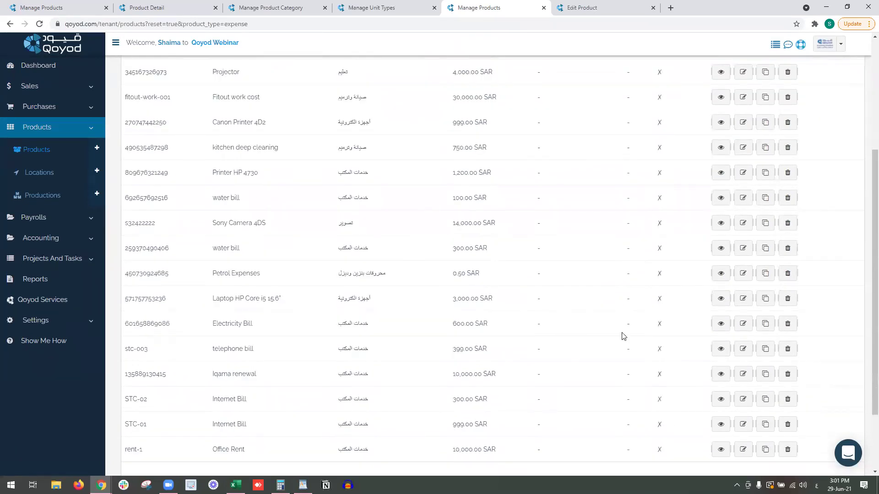
{"action": "right_click", "coordinate": [742, 329]}
{"action": "left_click", "coordinate": [756, 335]}
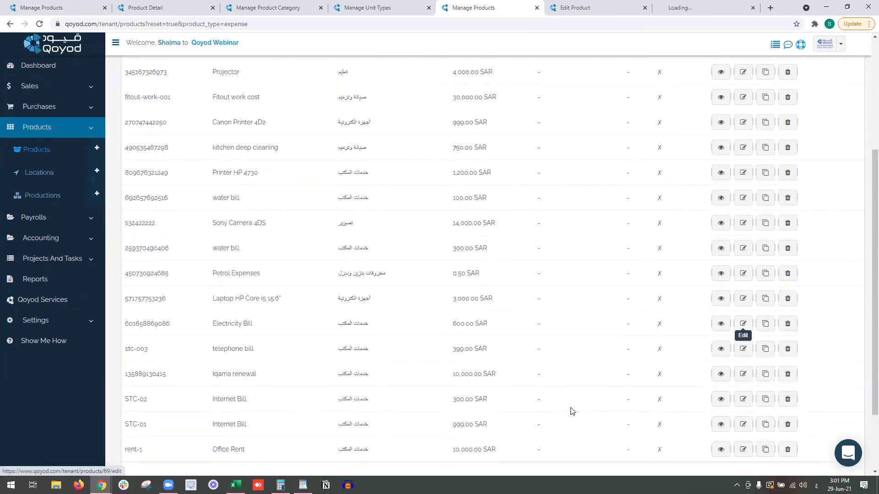
{"action": "right_click", "coordinate": [746, 301]}
{"action": "left_click", "coordinate": [750, 308]}
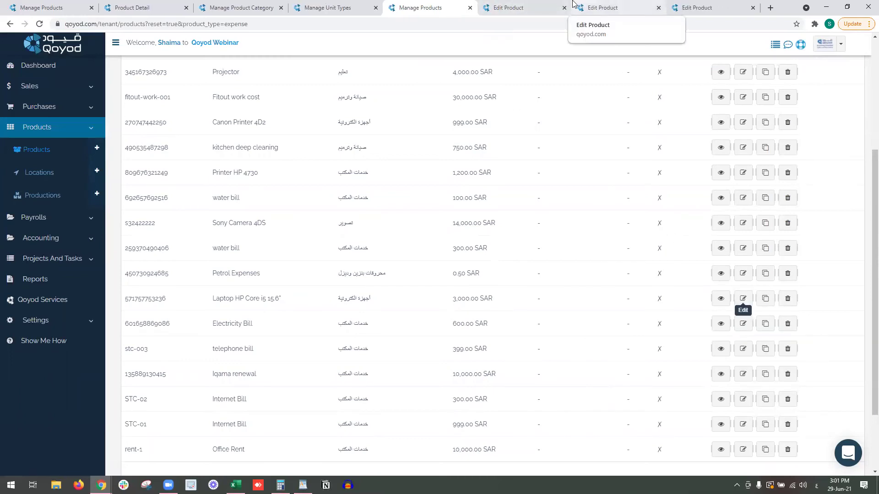
Review the Electricity Bill form's English name and category list, then the laptop's form.
{"action": "left_click", "coordinate": [612, 7]}
{"action": "left_click", "coordinate": [669, 158]}
{"action": "left_click_drag", "start_coordinate": [631, 156], "coordinate": [594, 155]}
{"action": "left_click", "coordinate": [626, 177]}
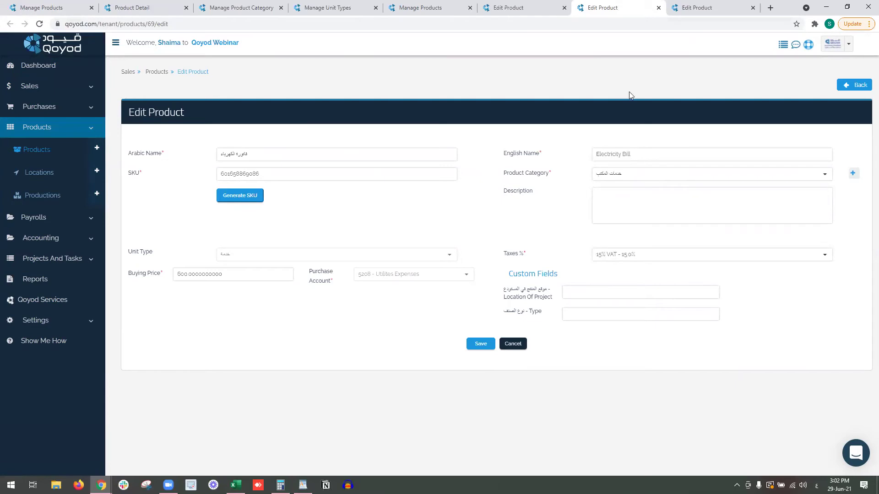
{"action": "left_click", "coordinate": [701, 4]}
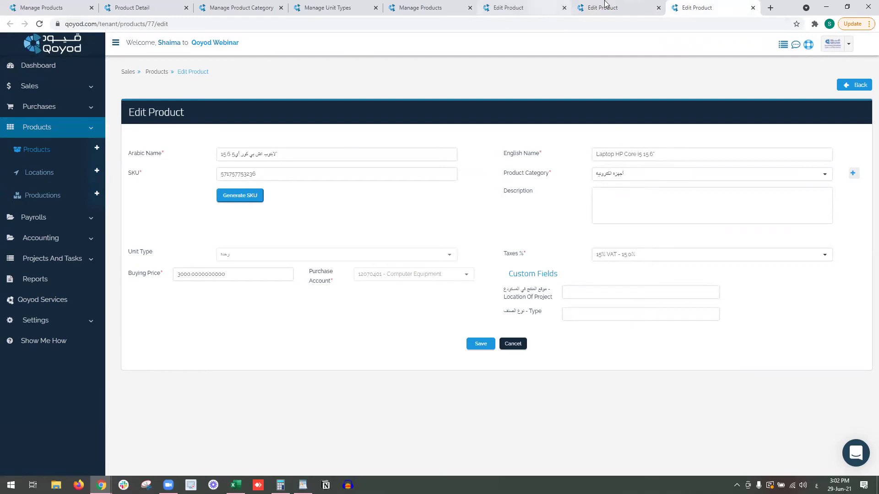
Close the three edit form tabs, returning to the Expense product list.
{"action": "left_click", "coordinate": [543, 8]}
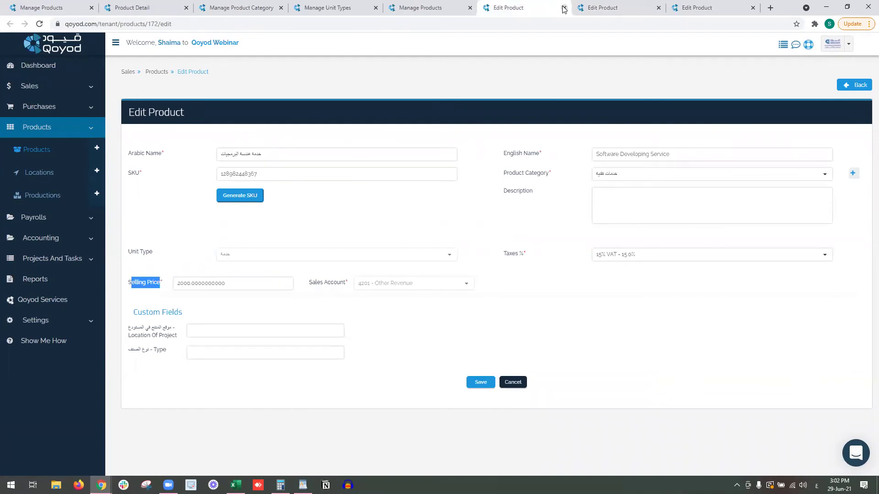
{"action": "left_click", "coordinate": [564, 9]}
{"action": "left_click", "coordinate": [564, 9]}
{"action": "left_click", "coordinate": [564, 9]}
{"action": "scroll", "coordinate": [611, 210], "scroll_direction": "up", "scroll_amount": 2}
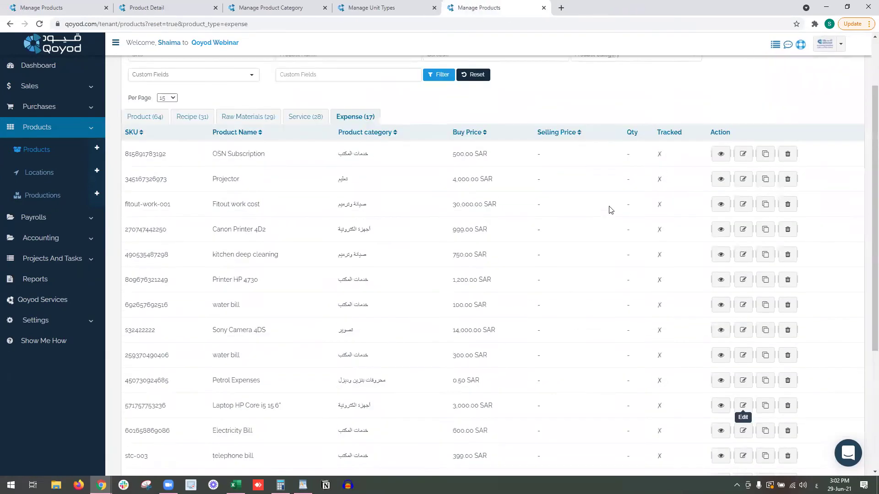
{"action": "scroll", "coordinate": [610, 210], "scroll_direction": "up", "scroll_amount": 2}
Start a new product of the Expense type.
{"action": "left_click", "coordinate": [826, 92]}
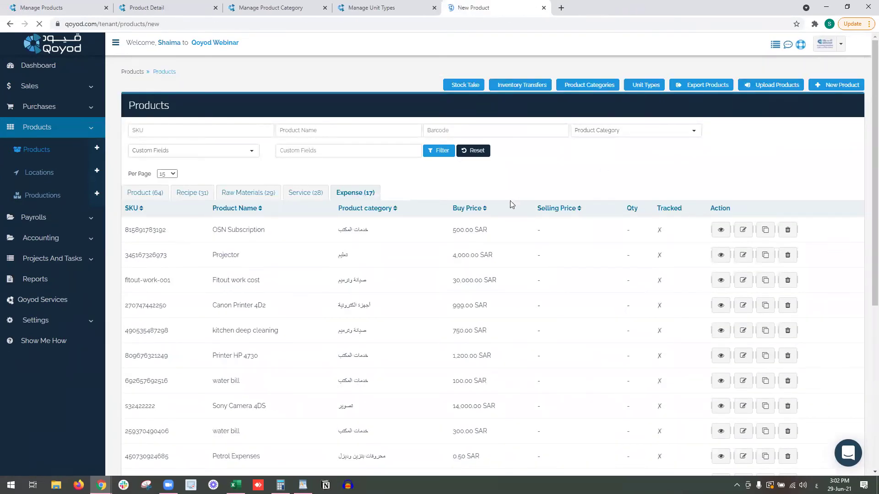
{"action": "left_click", "coordinate": [508, 357]}
{"action": "scroll", "coordinate": [467, 308], "scroll_direction": "down", "scroll_amount": 1}
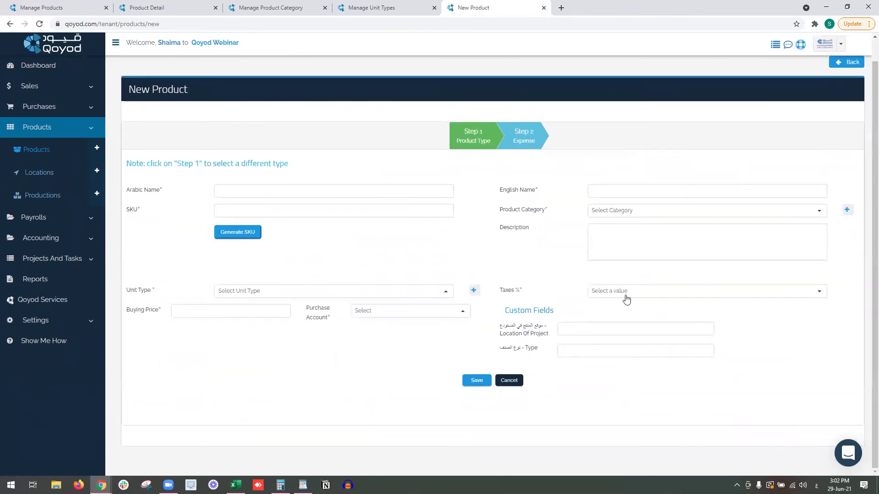
Inspect the expense form's tax rate and purchase account options, then expand Purchases in the sidebar.
{"action": "left_click", "coordinate": [628, 293]}
{"action": "left_click", "coordinate": [430, 312]}
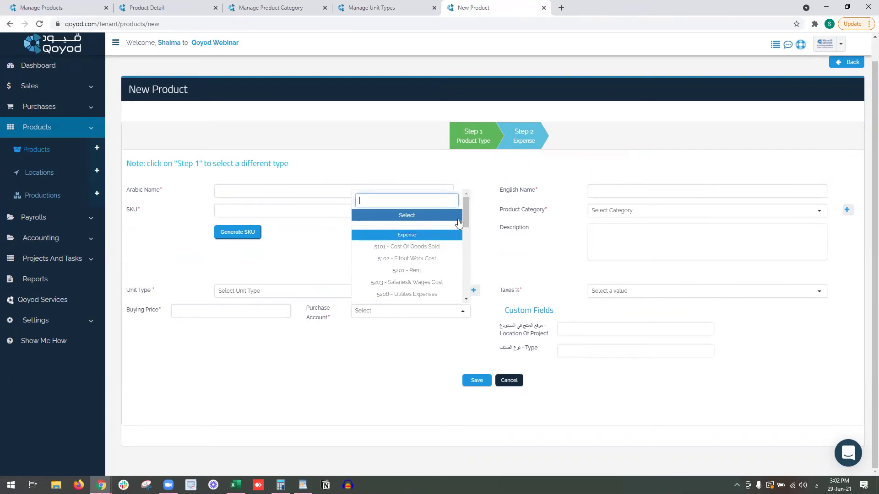
{"action": "left_click", "coordinate": [465, 259]}
{"action": "scroll", "coordinate": [416, 229], "scroll_direction": "up", "scroll_amount": 5}
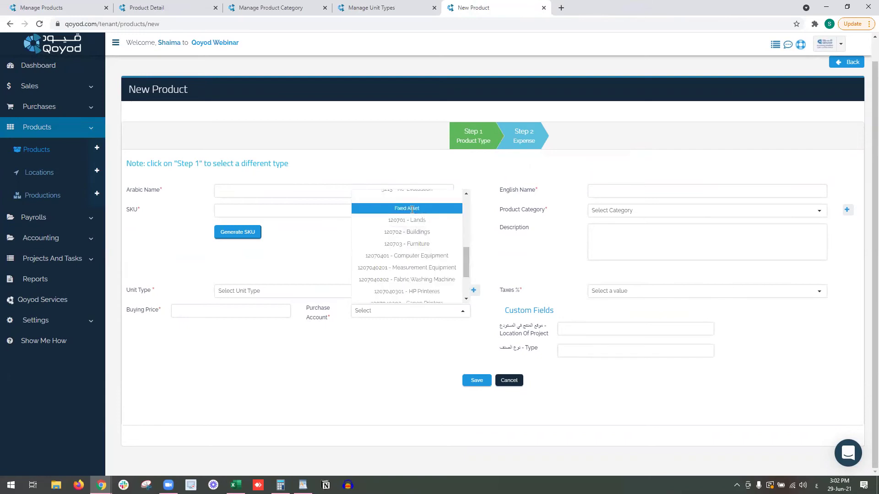
{"action": "scroll", "coordinate": [392, 275], "scroll_direction": "down", "scroll_amount": 3}
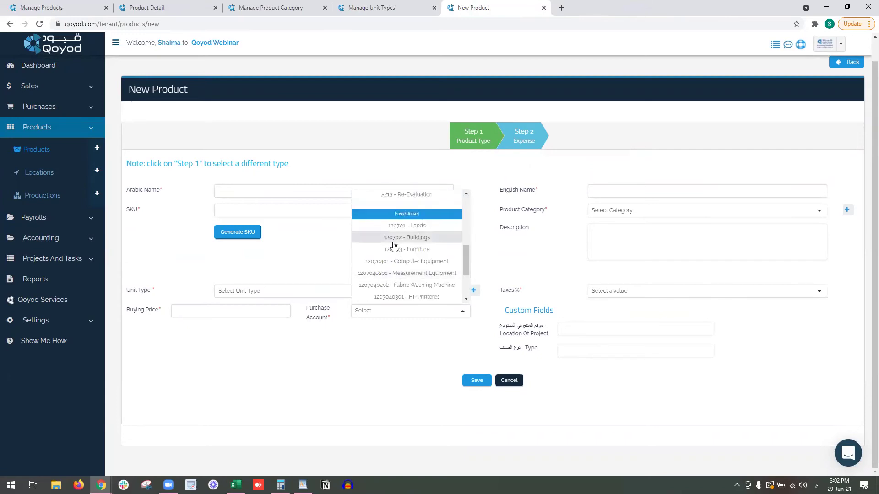
{"action": "left_click", "coordinate": [363, 344]}
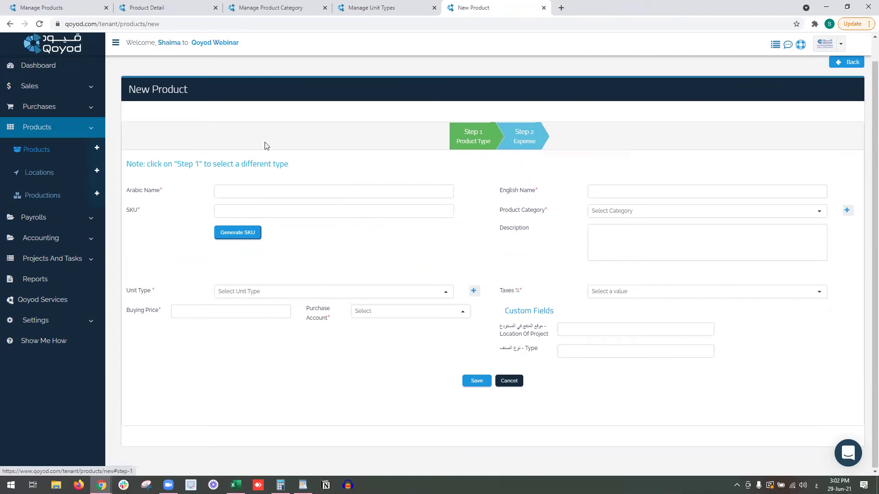
{"action": "left_click", "coordinate": [39, 107]}
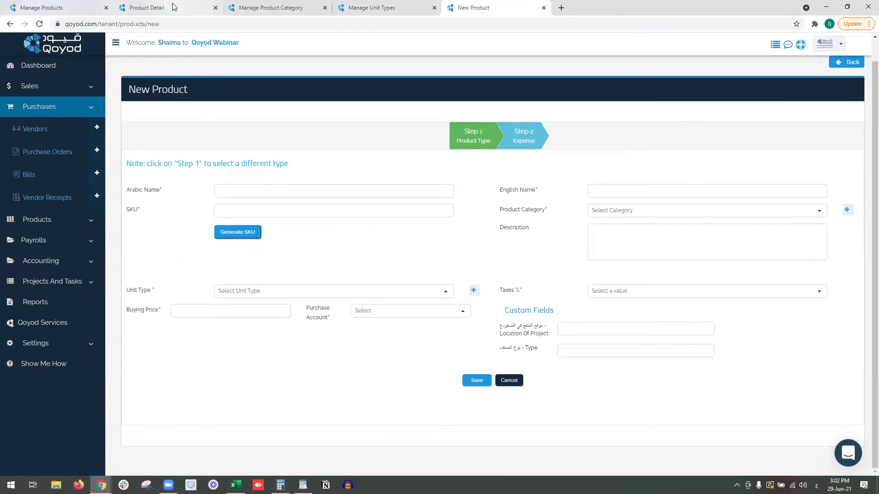
{"action": "left_click", "coordinate": [87, 10]}
Open 3-seat Sofa - blue fabric's edit page to view ingredients wood 4, Nail 40, blue fabric 10.
{"action": "left_click", "coordinate": [183, 192]}
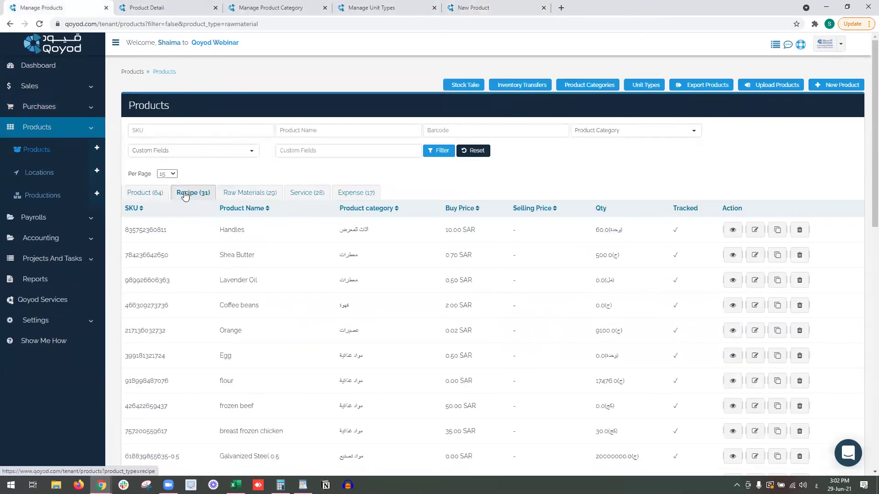
{"action": "scroll", "coordinate": [333, 304], "scroll_direction": "down", "scroll_amount": 6}
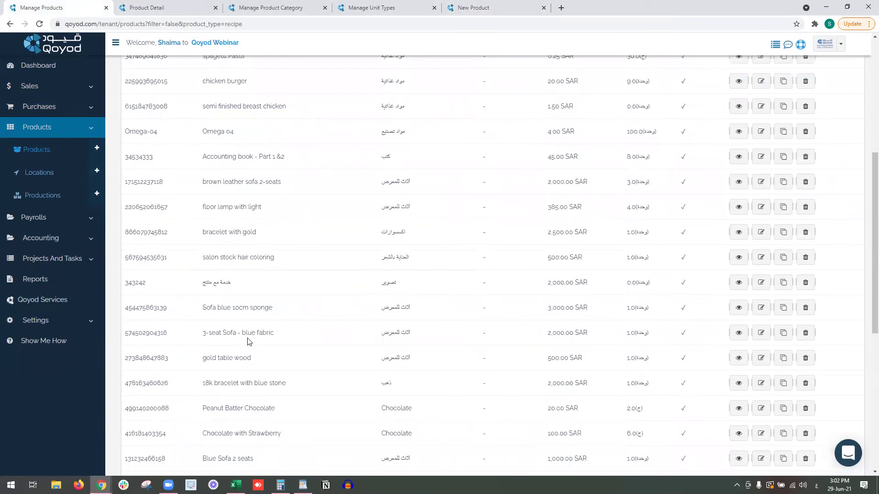
{"action": "left_click_drag", "start_coordinate": [274, 333], "coordinate": [220, 333]}
{"action": "left_click", "coordinate": [761, 335]}
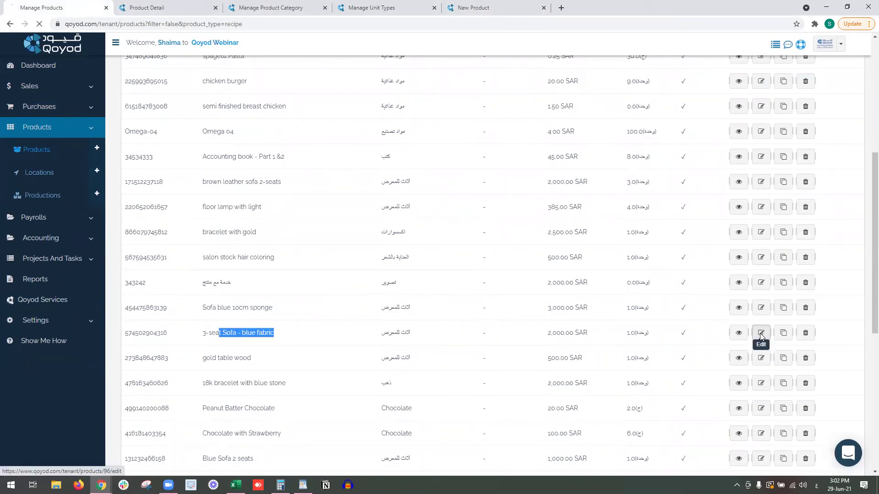
{"action": "scroll", "coordinate": [599, 327], "scroll_direction": "down", "scroll_amount": 4}
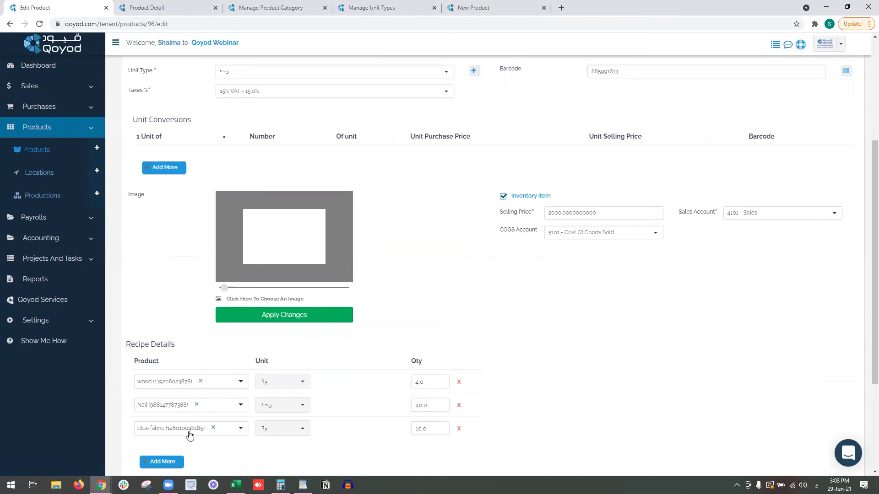
Scroll through the 3-seat Sofa edit form, then go back to the Products list.
{"action": "mouse_move", "coordinate": [174, 344]}
{"action": "left_mouse_down"}
{"action": "mouse_move", "coordinate": [130, 344]}
{"action": "mouse_move", "coordinate": [173, 345]}
{"action": "left_mouse_up"}
{"action": "left_click", "coordinate": [137, 345]}
{"action": "left_click", "coordinate": [435, 307]}
{"action": "scroll", "coordinate": [201, 91], "scroll_direction": "up", "scroll_amount": 4}
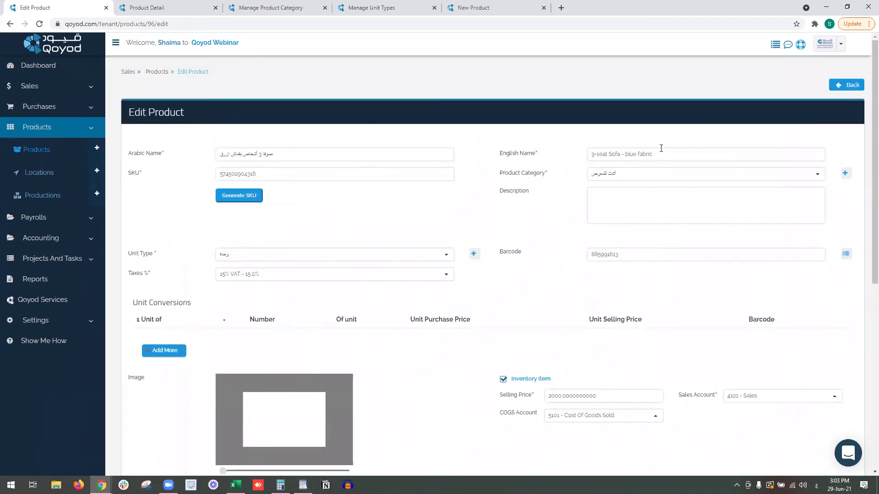
{"action": "scroll", "coordinate": [649, 154], "scroll_direction": "down", "scroll_amount": 1}
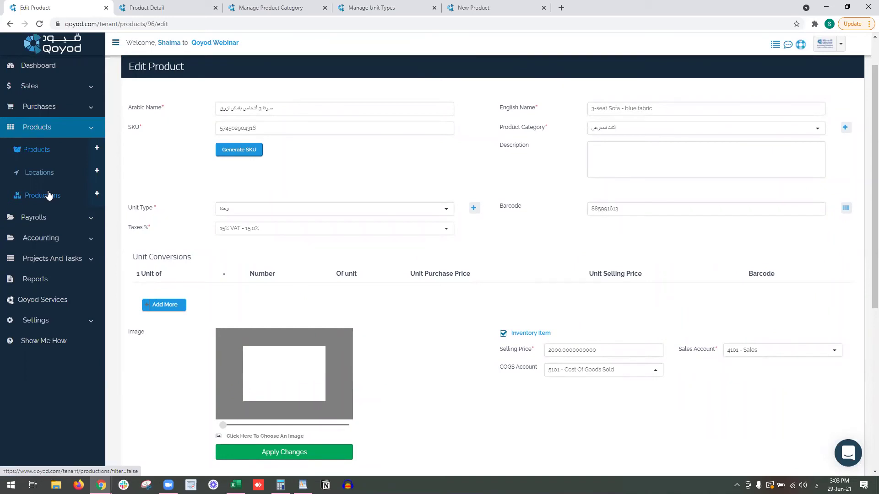
{"action": "scroll", "coordinate": [123, 201], "scroll_direction": "down", "scroll_amount": 6}
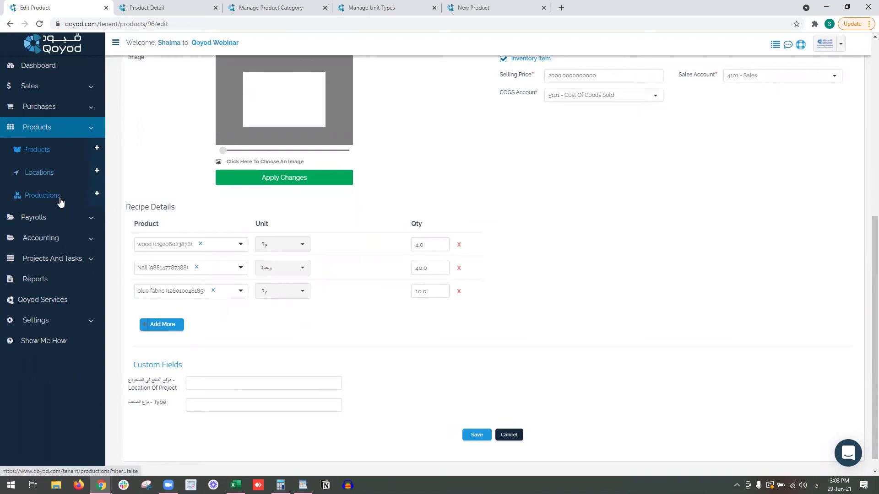
{"action": "scroll", "coordinate": [187, 216], "scroll_direction": "up", "scroll_amount": 5}
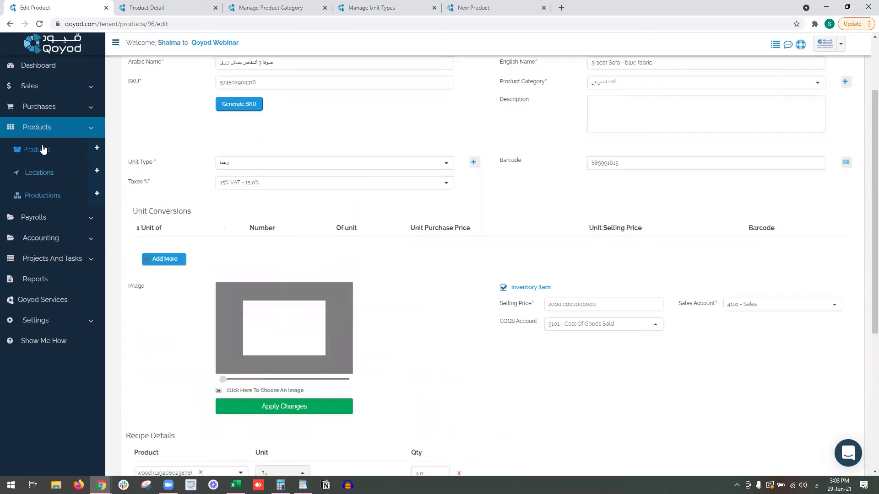
{"action": "left_click", "coordinate": [38, 152]}
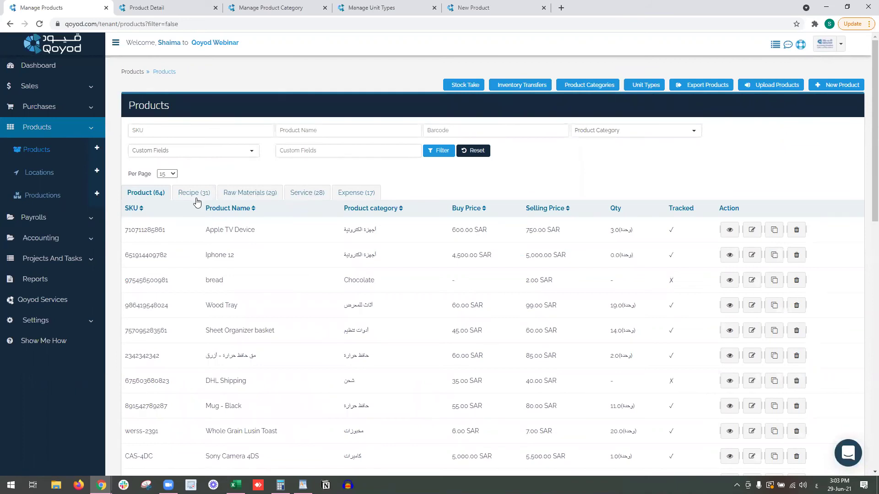
Filter products to recipes and open 3-seat Sofa - blue fabric's details in a new tab.
{"action": "scroll", "coordinate": [251, 239], "scroll_direction": "down", "scroll_amount": 5}
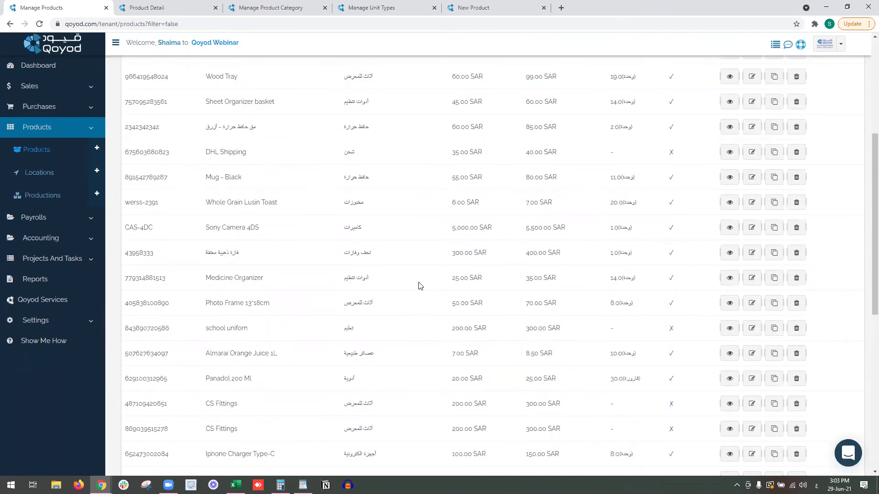
{"action": "scroll", "coordinate": [421, 286], "scroll_direction": "down", "scroll_amount": 5}
{"action": "scroll", "coordinate": [418, 292], "scroll_direction": "down", "scroll_amount": 2}
{"action": "scroll", "coordinate": [418, 290], "scroll_direction": "up", "scroll_amount": 11}
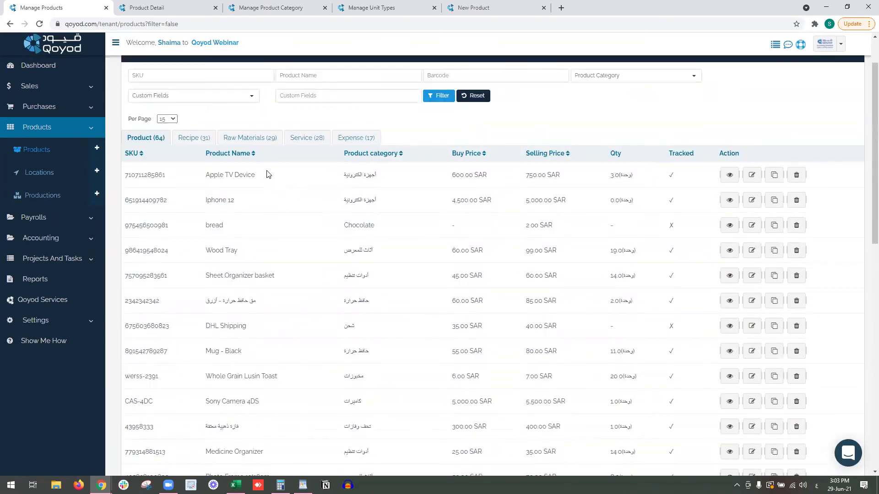
{"action": "left_click", "coordinate": [201, 138]}
{"action": "scroll", "coordinate": [387, 264], "scroll_direction": "down", "scroll_amount": 3}
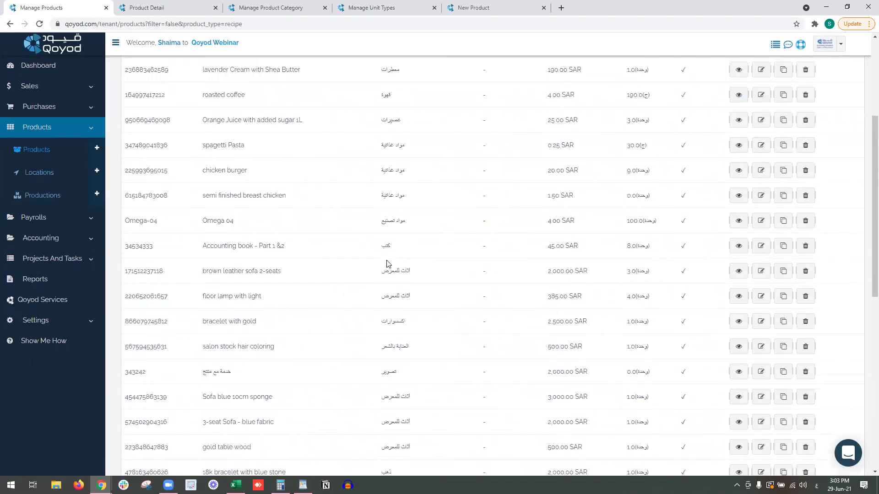
{"action": "scroll", "coordinate": [387, 264], "scroll_direction": "down", "scroll_amount": 1}
{"action": "right_click", "coordinate": [738, 370]}
{"action": "left_click", "coordinate": [773, 376]}
{"action": "scroll", "coordinate": [242, 153], "scroll_direction": "up", "scroll_amount": 4}
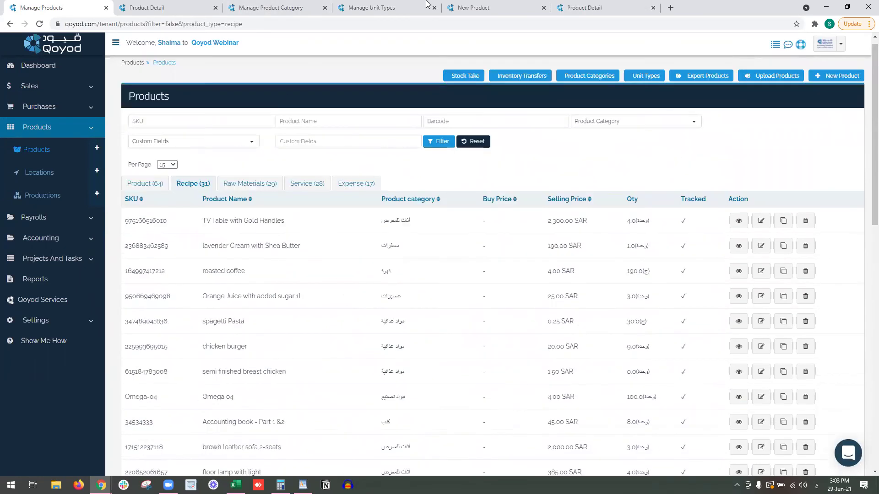
{"action": "left_click", "coordinate": [575, 7]}
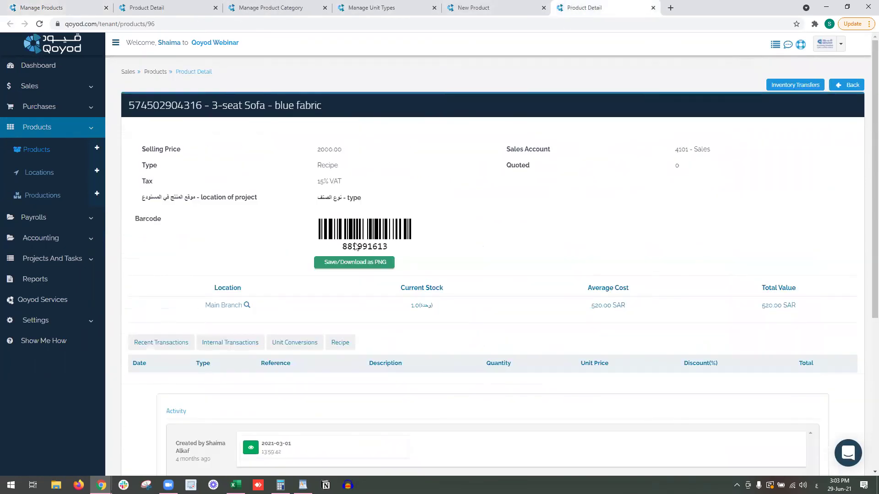
Open the sofa's recipe components wood, Nail and blue fabric in separate new tabs.
{"action": "left_click", "coordinate": [331, 344]}
{"action": "left_click_drag", "start_coordinate": [205, 101], "coordinate": [327, 107]}
{"action": "scroll", "coordinate": [327, 344], "scroll_direction": "down", "scroll_amount": 2}
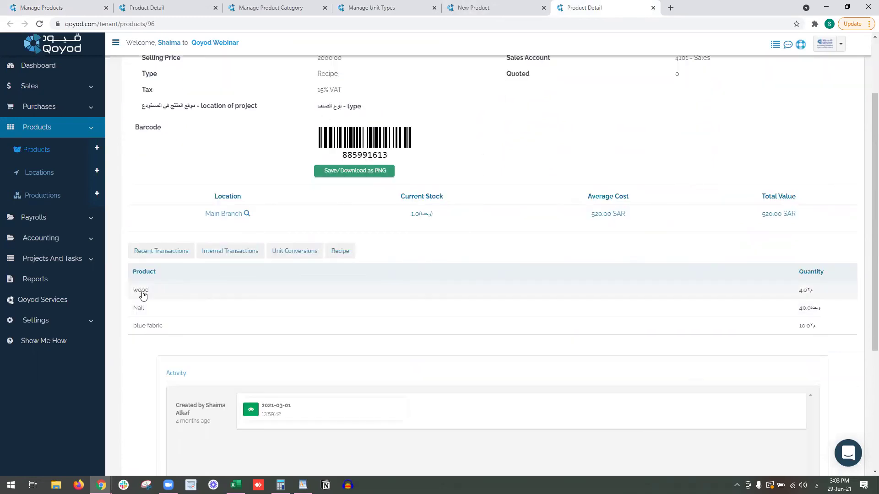
{"action": "right_click", "coordinate": [143, 292]}
{"action": "left_click", "coordinate": [153, 299]}
{"action": "right_click", "coordinate": [143, 306]}
{"action": "left_click", "coordinate": [154, 313]}
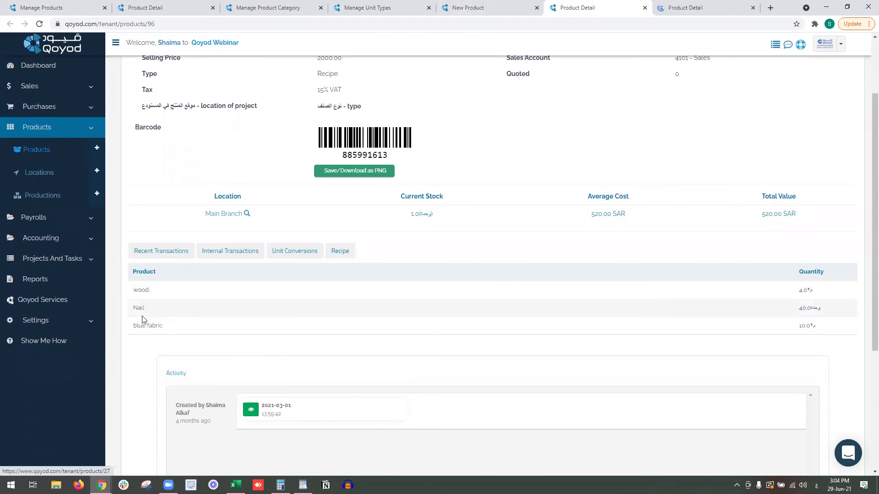
{"action": "right_click", "coordinate": [142, 326]}
{"action": "left_click", "coordinate": [153, 331]}
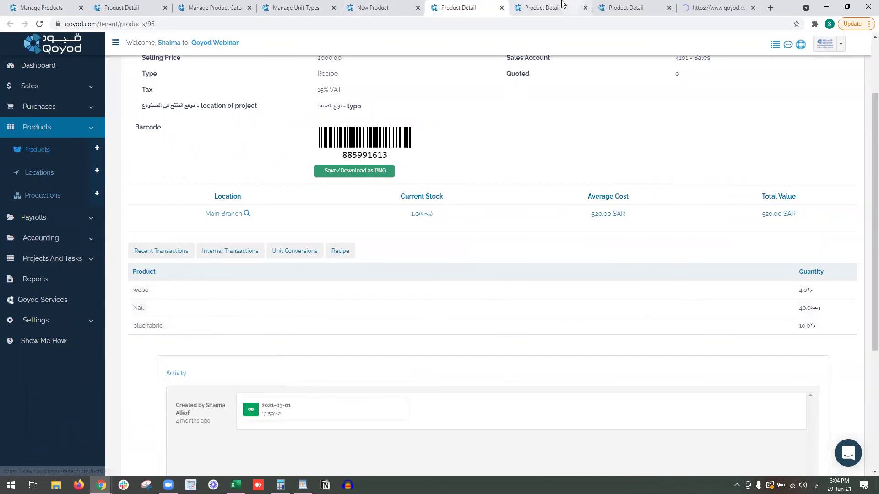
Check each component's stock (blue fabric: 7.0 Main Branch, 10.0 Dammam) and reopen Products in a new tab.
{"action": "key", "text": "ctrl+Tab"}
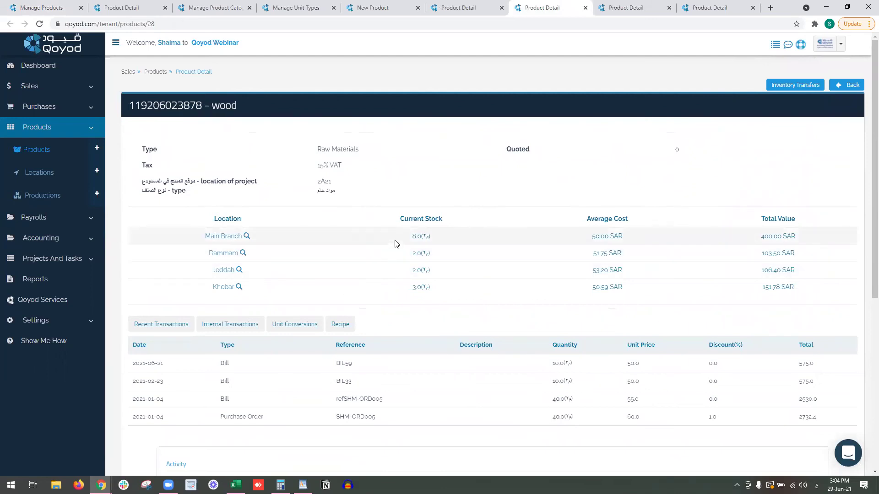
{"action": "key", "text": "ctrl+Tab"}
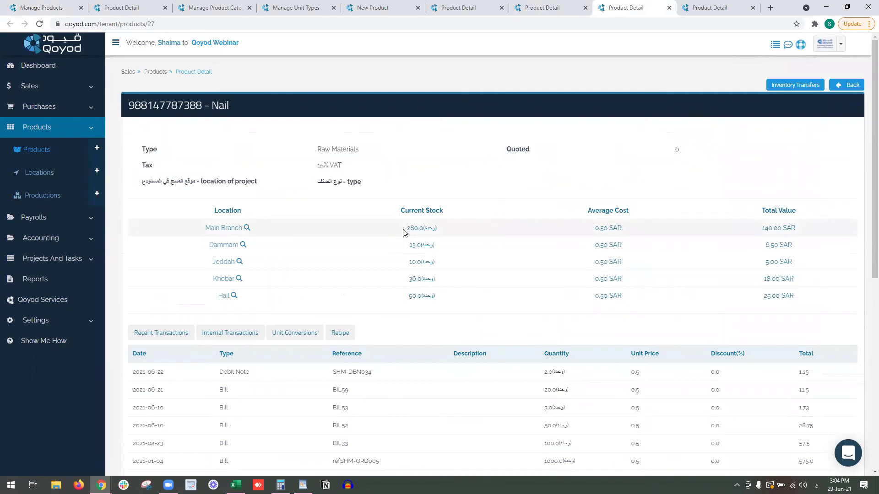
{"action": "key", "text": "ctrl+Tab"}
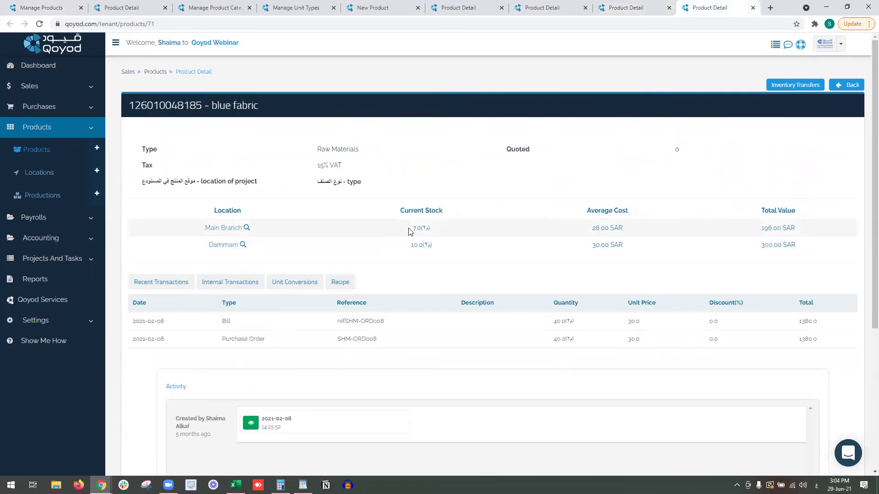
{"action": "left_click", "coordinate": [475, 4]}
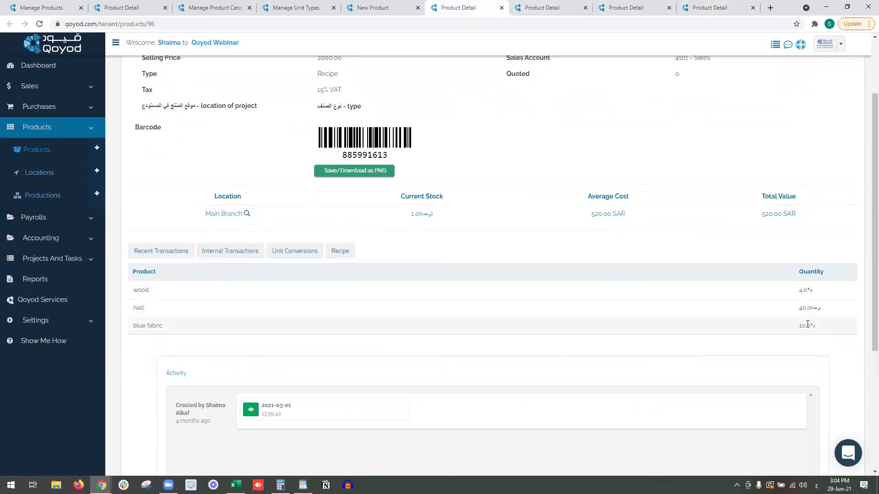
{"action": "left_click", "coordinate": [718, 6]}
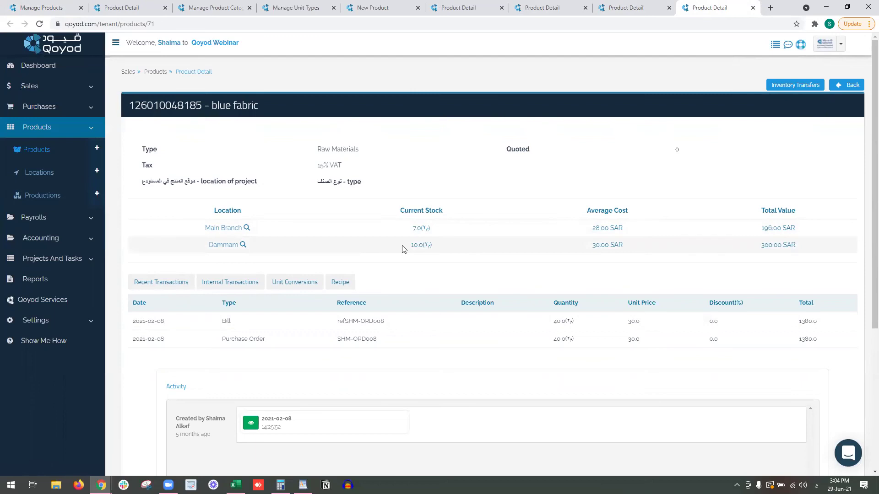
{"action": "right_click", "coordinate": [50, 148]}
{"action": "left_click", "coordinate": [72, 154]}
{"action": "left_click", "coordinate": [721, 7]}
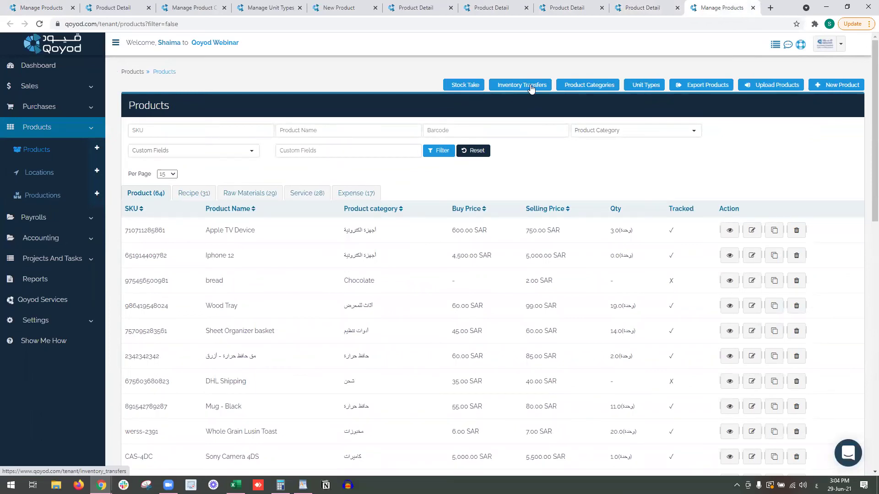
Start a new inventory transfer from Dammam to Main Branch using the Inventory account, with a description.
{"action": "right_click", "coordinate": [531, 87]}
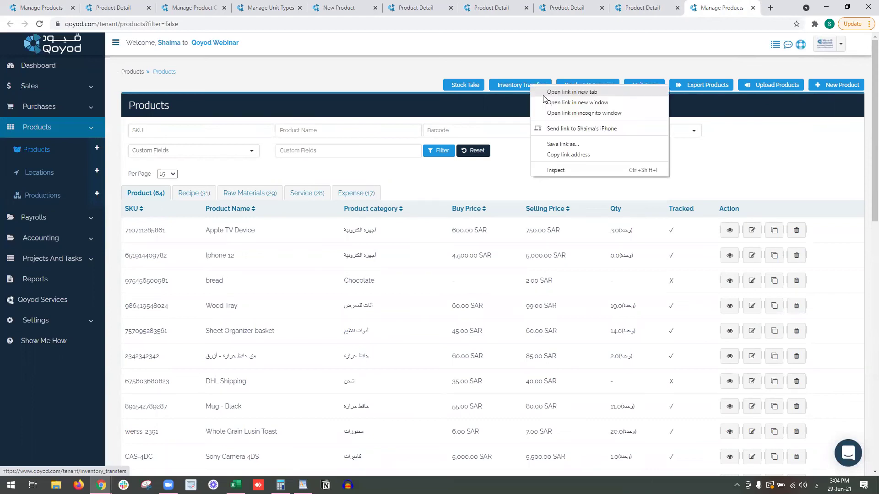
{"action": "left_click", "coordinate": [544, 92]}
{"action": "left_click", "coordinate": [723, 8]}
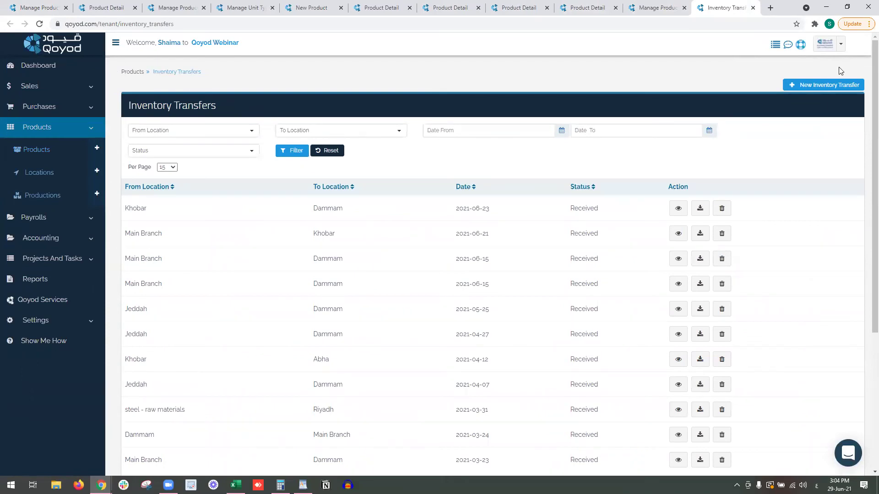
{"action": "left_click", "coordinate": [795, 85]}
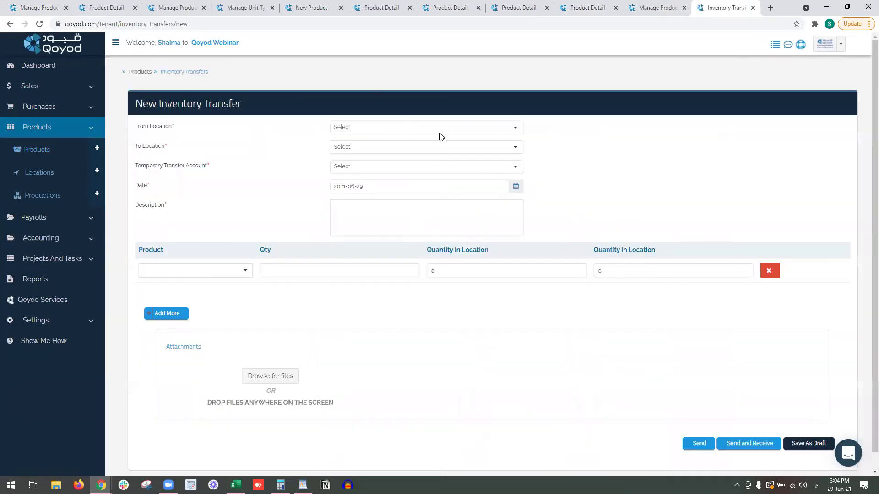
{"action": "left_click", "coordinate": [439, 127]}
{"action": "left_click", "coordinate": [437, 166]}
{"action": "left_click", "coordinate": [437, 147]}
{"action": "left_click", "coordinate": [440, 173]}
{"action": "left_click", "coordinate": [427, 168]}
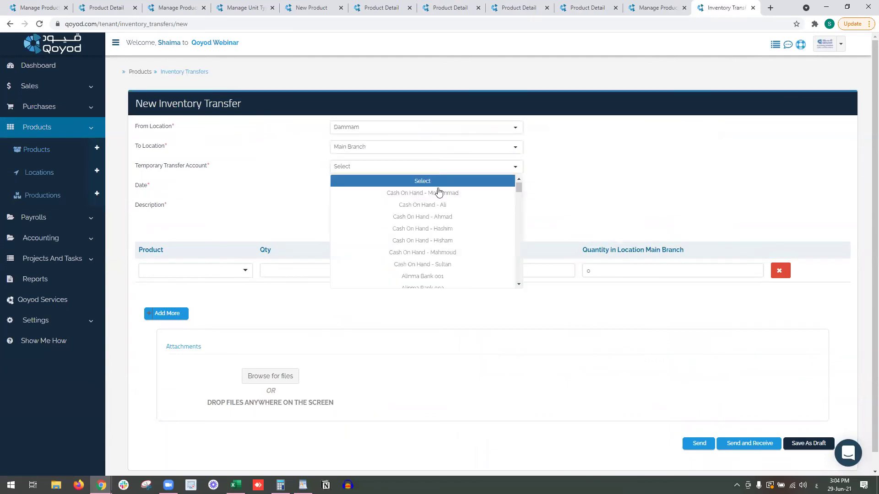
{"action": "scroll", "coordinate": [454, 243], "scroll_direction": "down", "scroll_amount": 5}
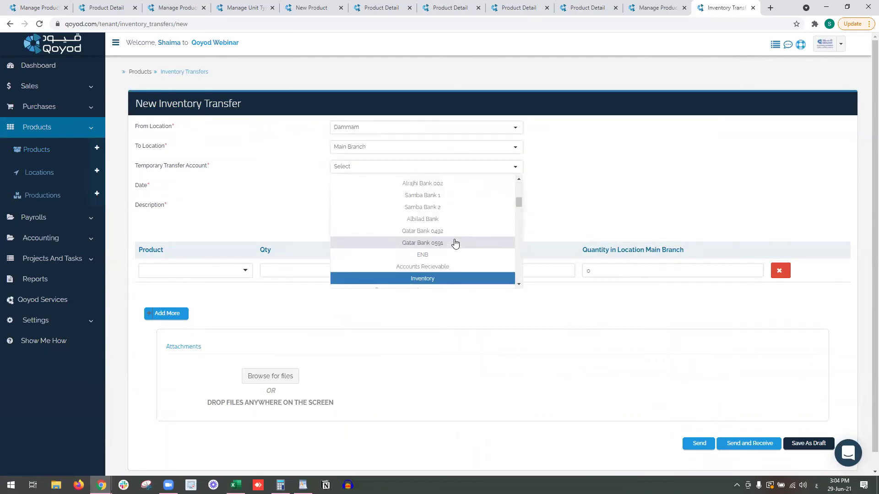
{"action": "left_click", "coordinate": [430, 278]}
{"action": "left_click", "coordinate": [423, 188]}
{"action": "left_click", "coordinate": [475, 215]}
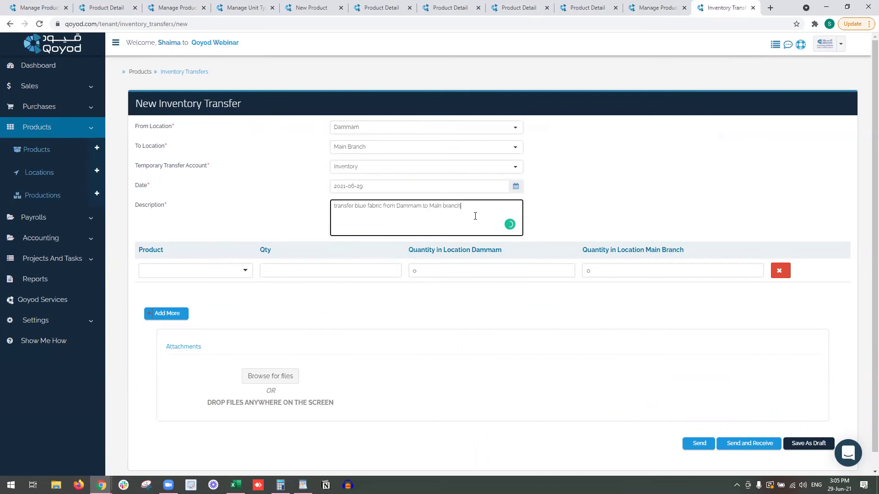
Add 3 blue fabric to the transfer and send it as received.
{"action": "left_click", "coordinate": [176, 270]}
{"action": "type", "text": "blue"}
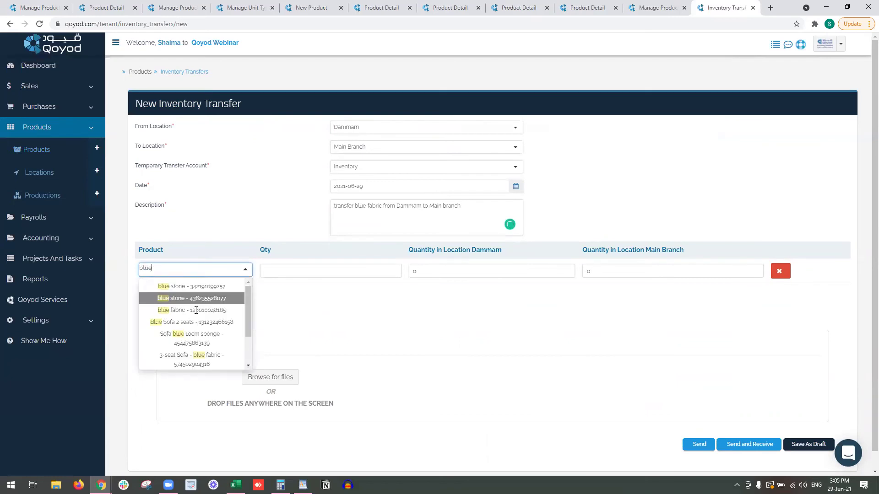
{"action": "left_click", "coordinate": [185, 287]}
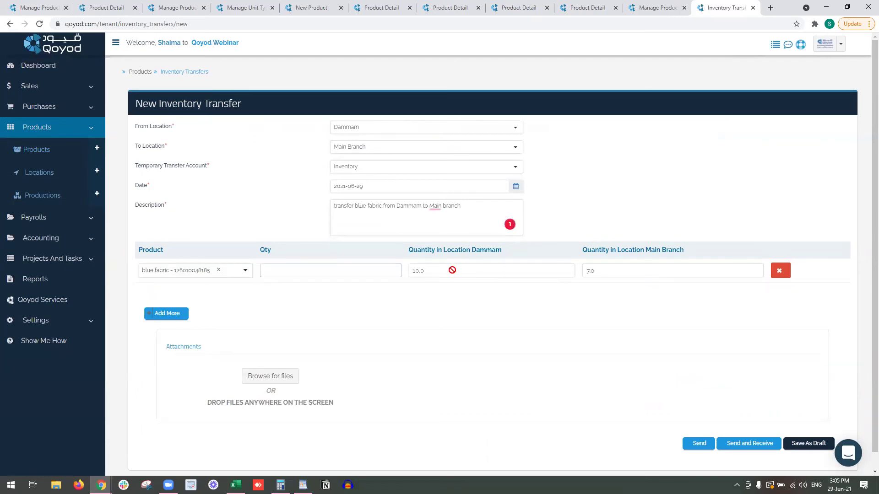
{"action": "left_click", "coordinate": [304, 275]}
{"action": "type", "text": "3"}
{"action": "left_click", "coordinate": [434, 287]}
{"action": "scroll", "coordinate": [646, 273], "scroll_direction": "down", "scroll_amount": 1}
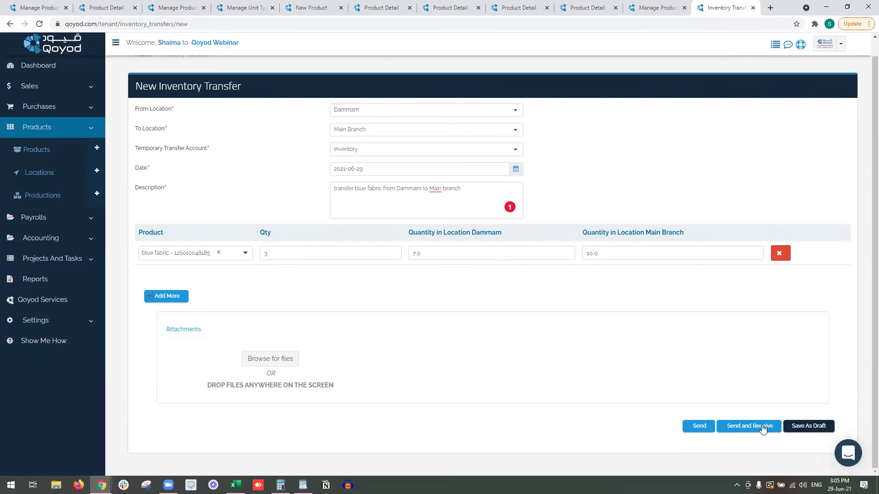
{"action": "left_click", "coordinate": [761, 425]}
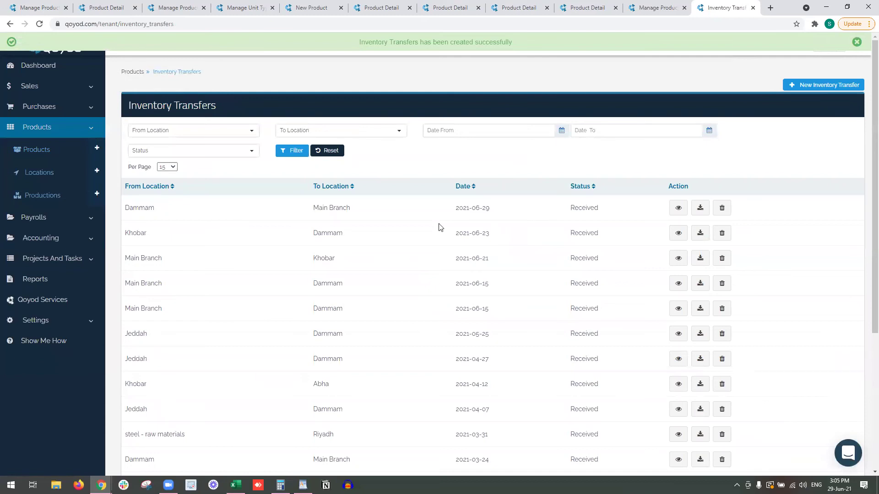
Reload the blue fabric page to show 10.0 and 7.0 stock, then open the Productions list.
{"action": "left_click", "coordinate": [577, 4]}
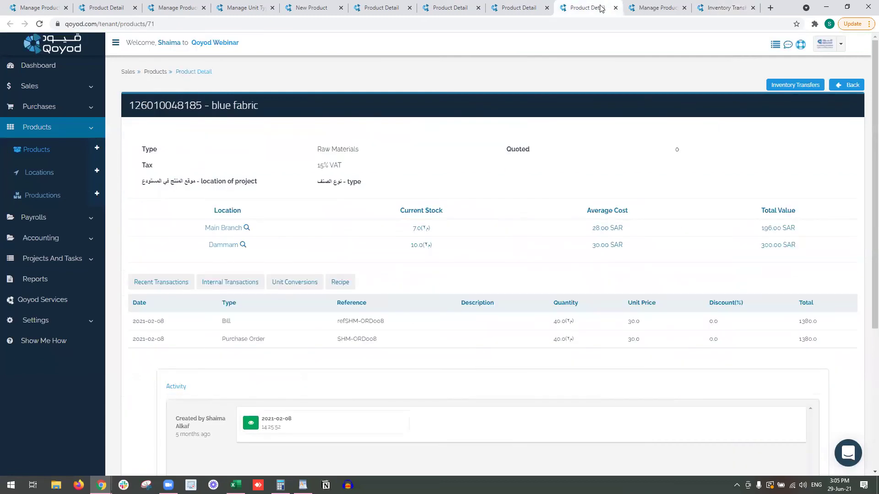
{"action": "left_click", "coordinate": [482, 23]}
{"action": "key", "text": "Return"}
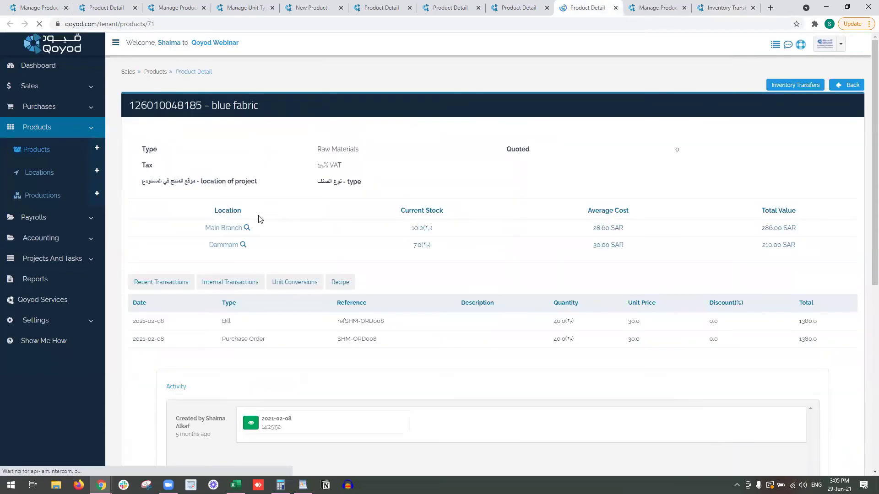
{"action": "left_click_drag", "start_coordinate": [200, 230], "coordinate": [277, 229]}
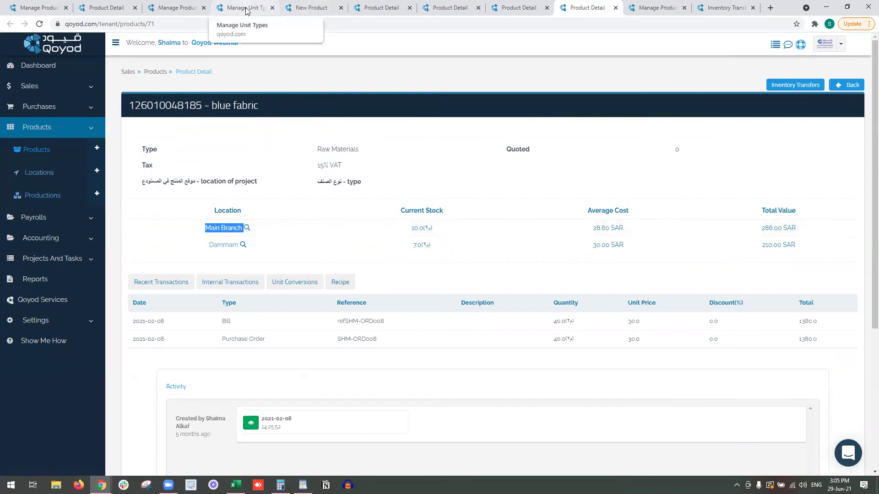
{"action": "left_click", "coordinate": [39, 8]}
{"action": "left_click", "coordinate": [43, 196]}
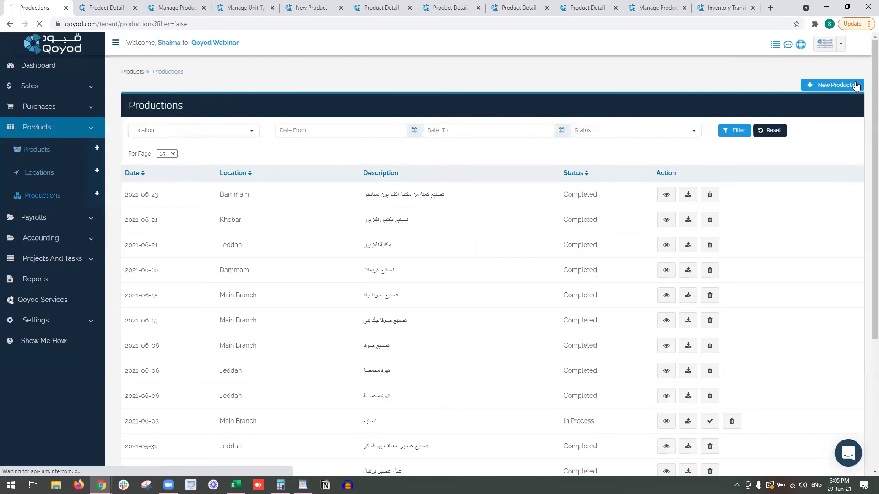
Start a production dated 2021-06-29 at Main Branch, described 'Produce 3-seats sofa blue fabric', account Inventory.
{"action": "left_click", "coordinate": [856, 86]}
{"action": "left_click", "coordinate": [324, 156]}
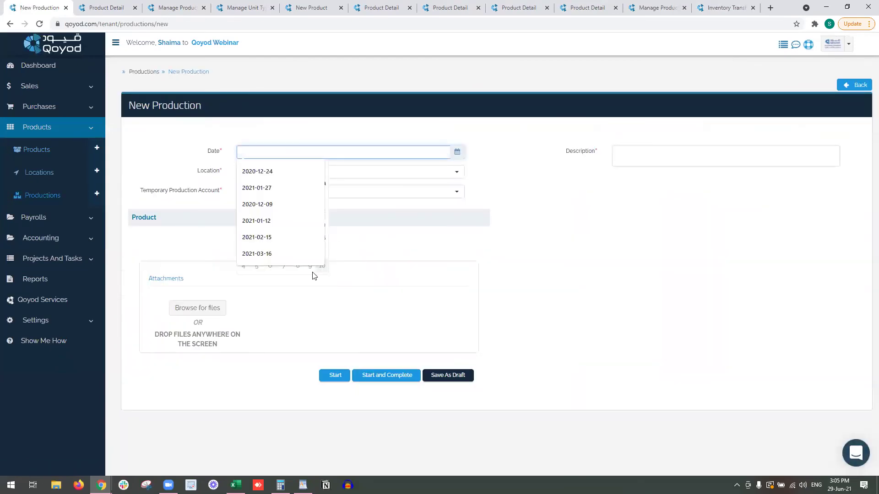
{"action": "key", "text": "Escape"}
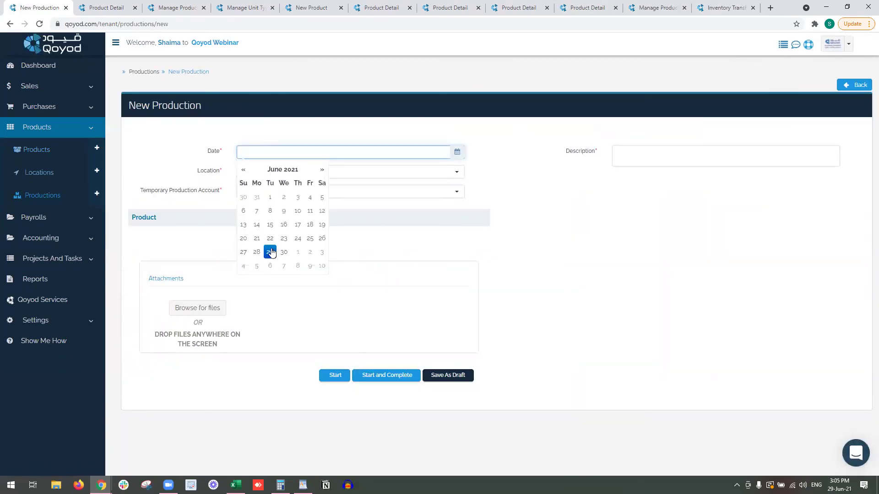
{"action": "left_click", "coordinate": [271, 252]}
{"action": "left_click", "coordinate": [683, 151]}
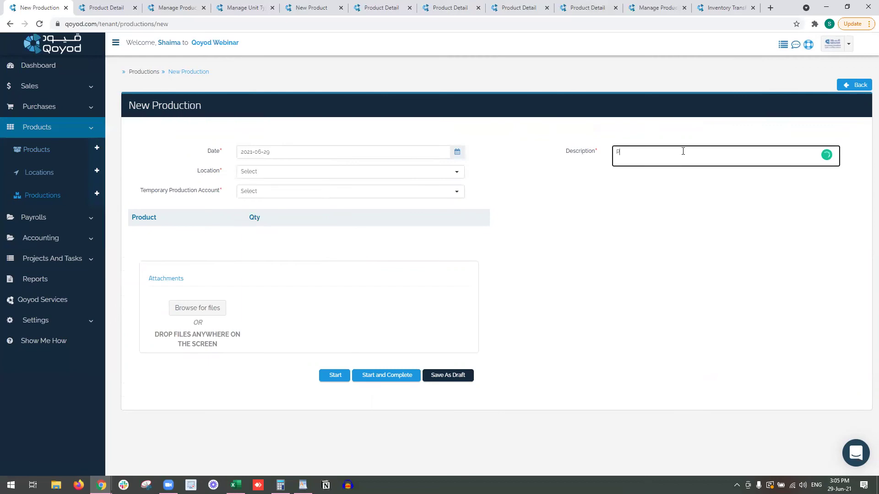
{"action": "type", "text": "Produce 3-seats sofa blue fabric"}
{"action": "left_click", "coordinate": [359, 174]}
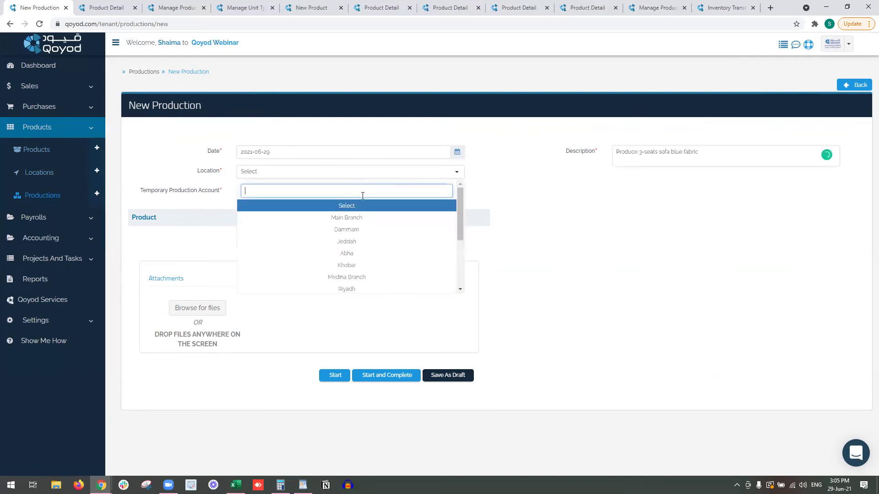
{"action": "left_click", "coordinate": [365, 218]}
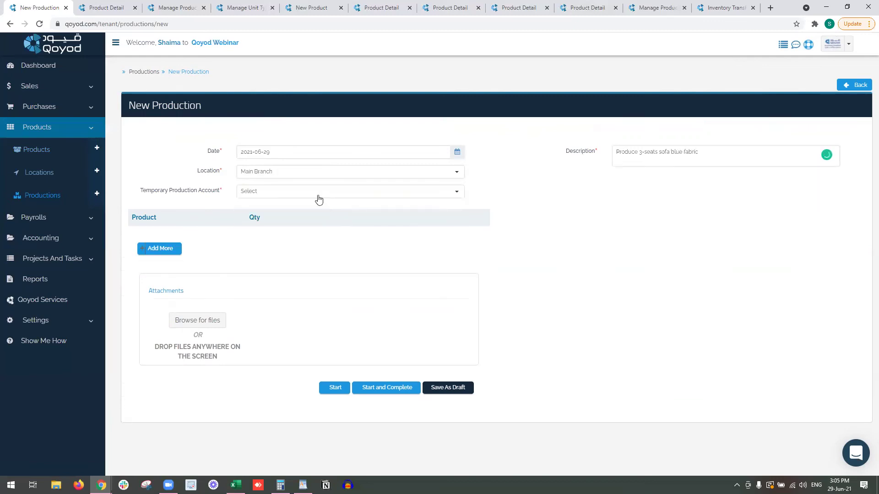
{"action": "left_click", "coordinate": [283, 197]}
{"action": "scroll", "coordinate": [283, 197], "scroll_direction": "down", "scroll_amount": 4}
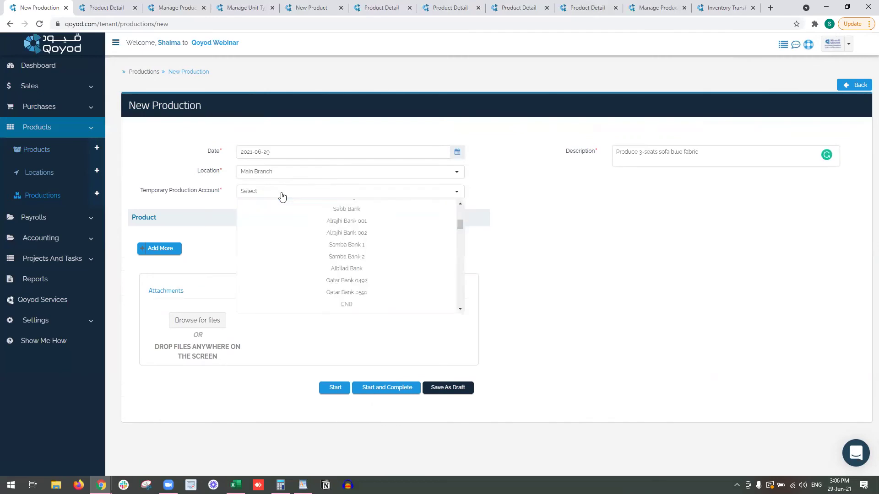
{"action": "scroll", "coordinate": [300, 289], "scroll_direction": "down", "scroll_amount": 3}
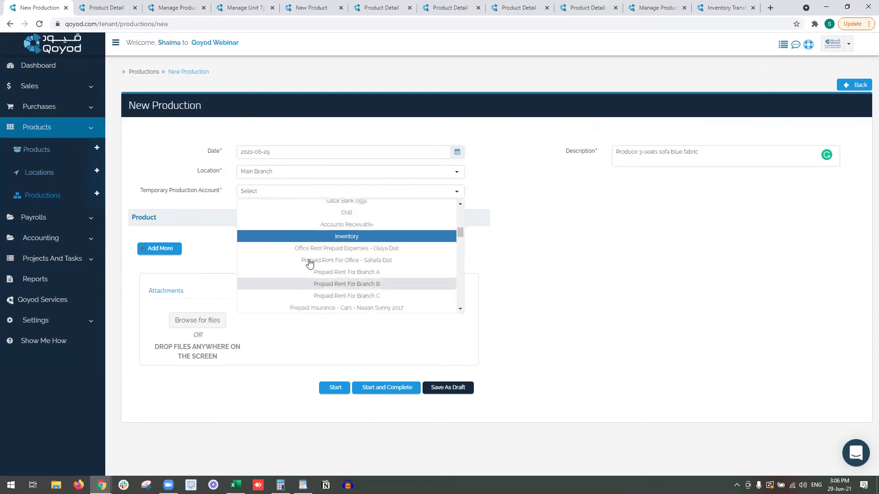
{"action": "left_click", "coordinate": [327, 236]}
Add one 3-seat Sofa - blue fabric to the production and save it as Completed.
{"action": "left_click", "coordinate": [165, 247]}
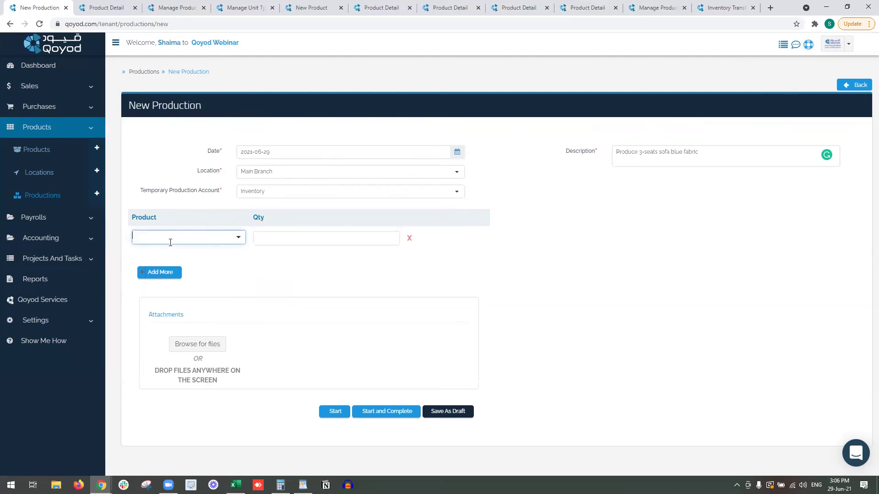
{"action": "type", "text": "ble"}
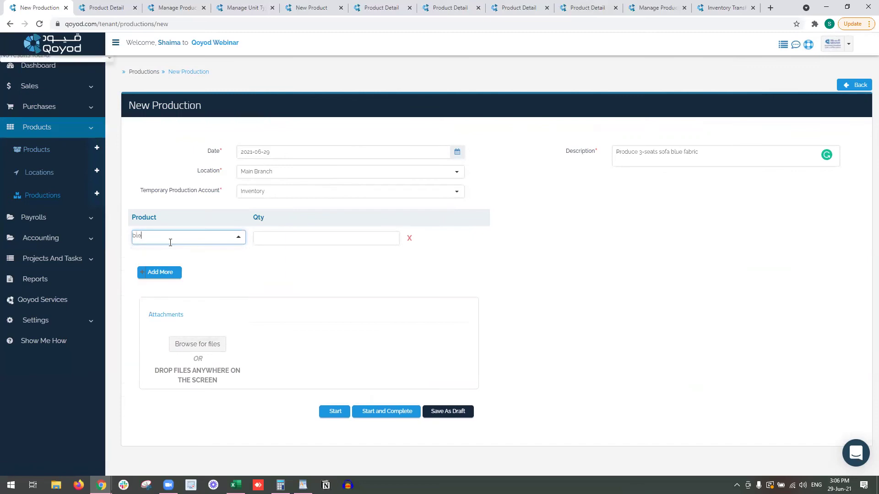
{"action": "key", "text": "BackSpace"}
{"action": "type", "text": "ue"}
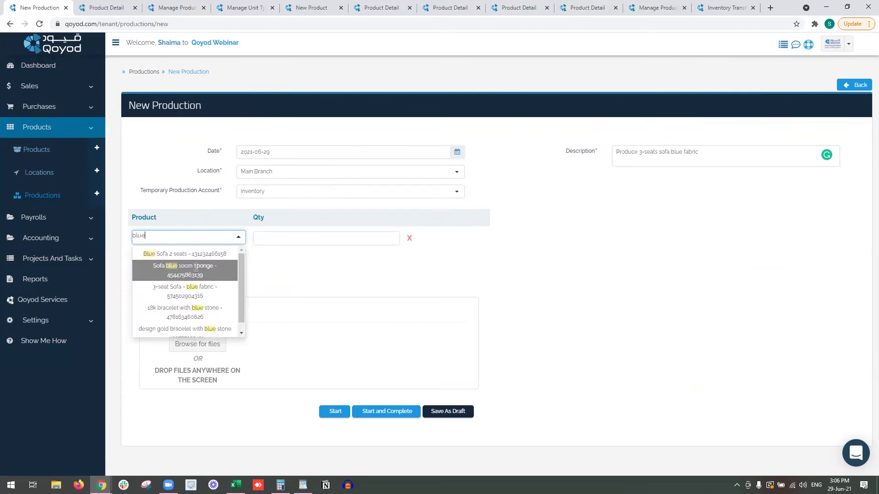
{"action": "left_click", "coordinate": [205, 296]}
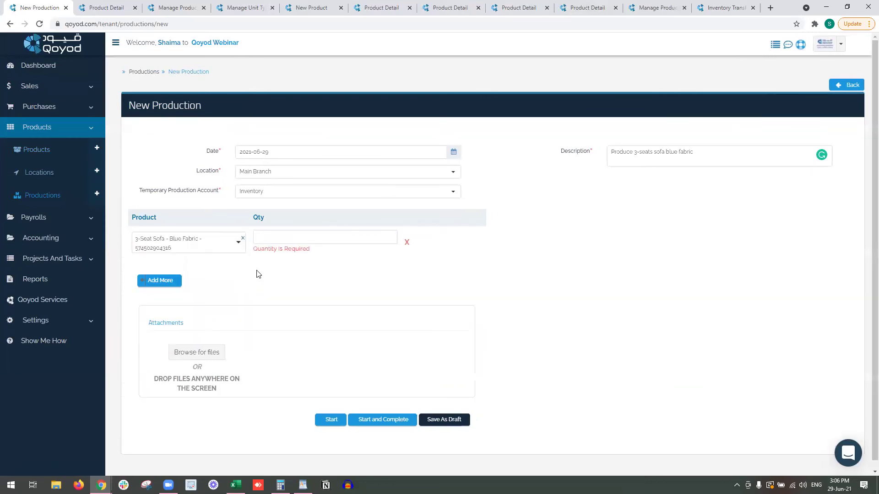
{"action": "left_click", "coordinate": [288, 242]}
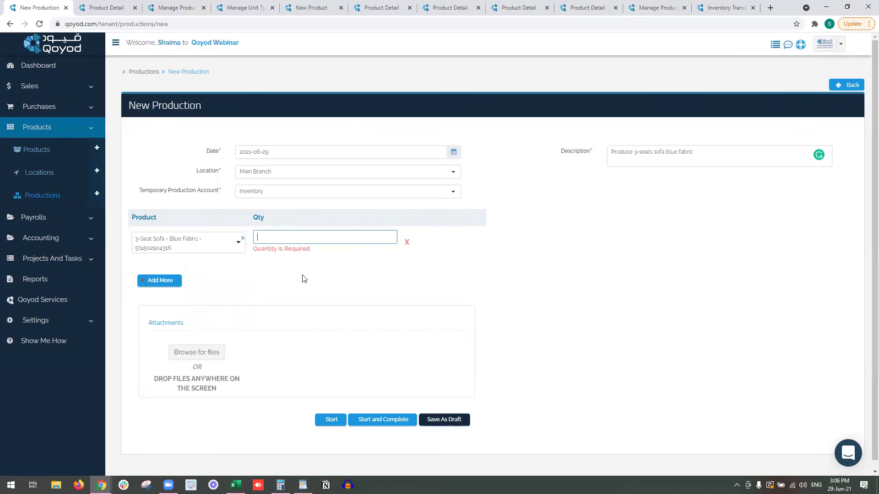
{"action": "type", "text": "1"}
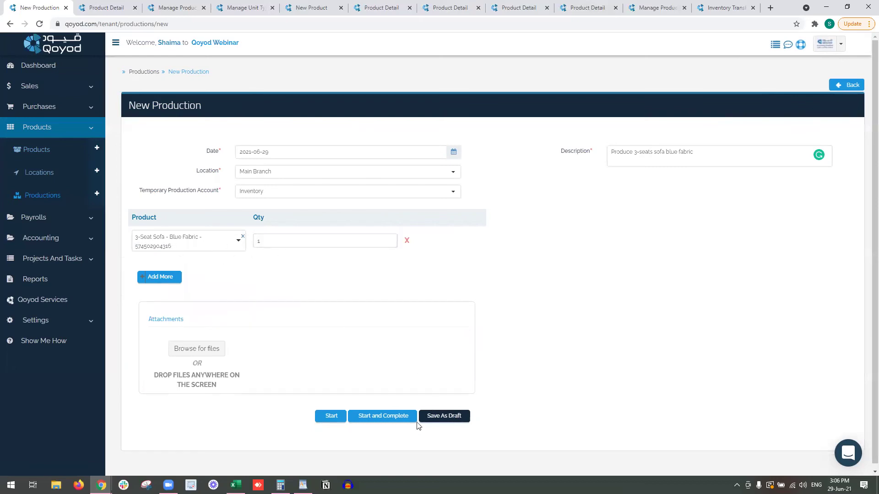
{"action": "left_click", "coordinate": [383, 417]}
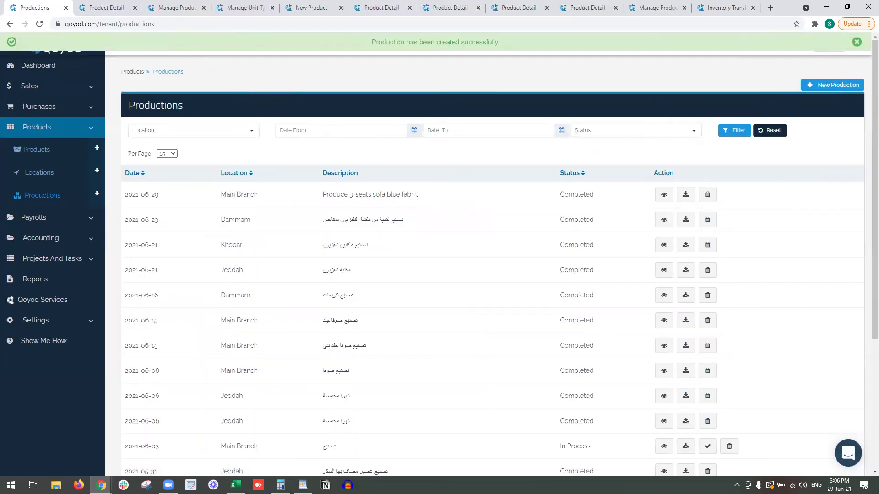
Inspect the new production's details, then view the sofa page showing 1.0 in stock at 520.00 SAR.
{"action": "left_click", "coordinate": [664, 194]}
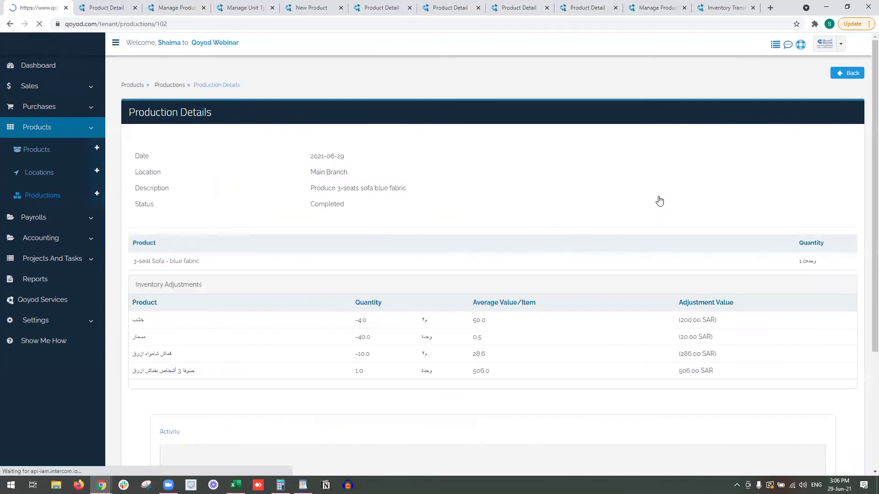
{"action": "scroll", "coordinate": [320, 289], "scroll_direction": "down", "scroll_amount": 1}
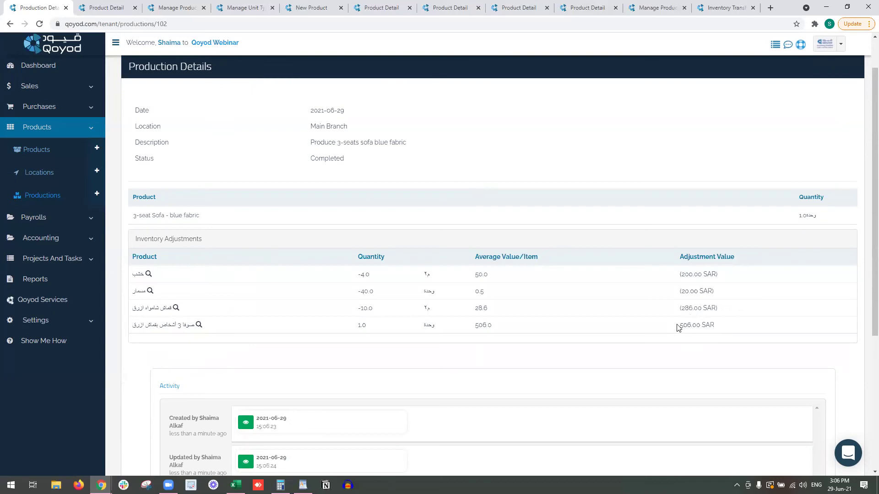
{"action": "left_click", "coordinate": [392, 7]}
{"action": "scroll", "coordinate": [442, 211], "scroll_direction": "up", "scroll_amount": 3}
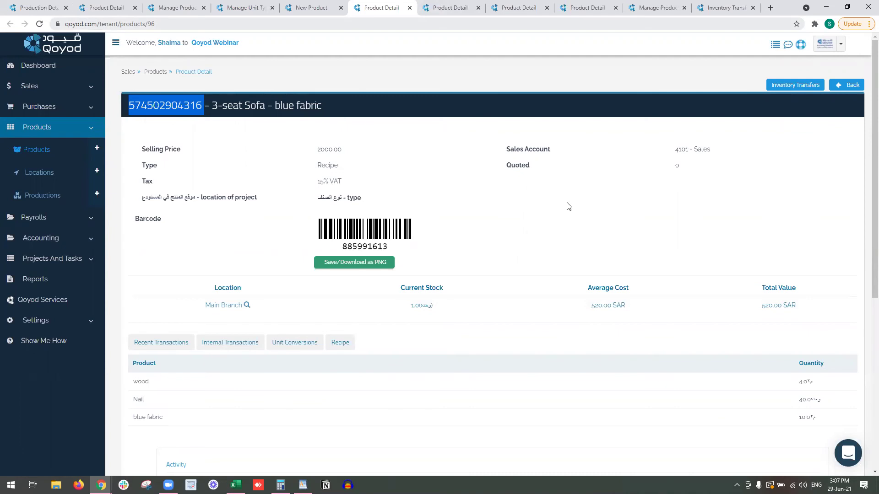
Reload the sofa page to confirm stock of 2.0 at a 513.00 SAR average cost.
{"action": "key", "text": "F5"}
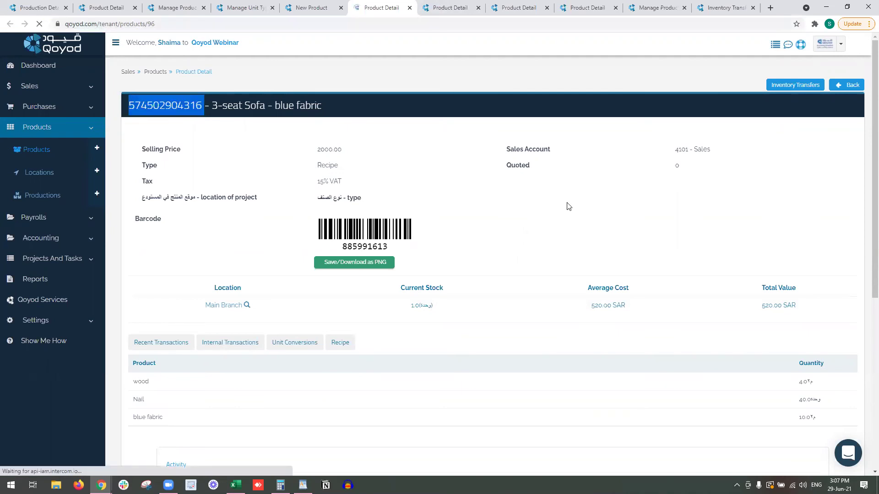
{"action": "double_click", "coordinate": [433, 303]}
{"action": "left_click_drag", "start_coordinate": [576, 310], "coordinate": [628, 309]}
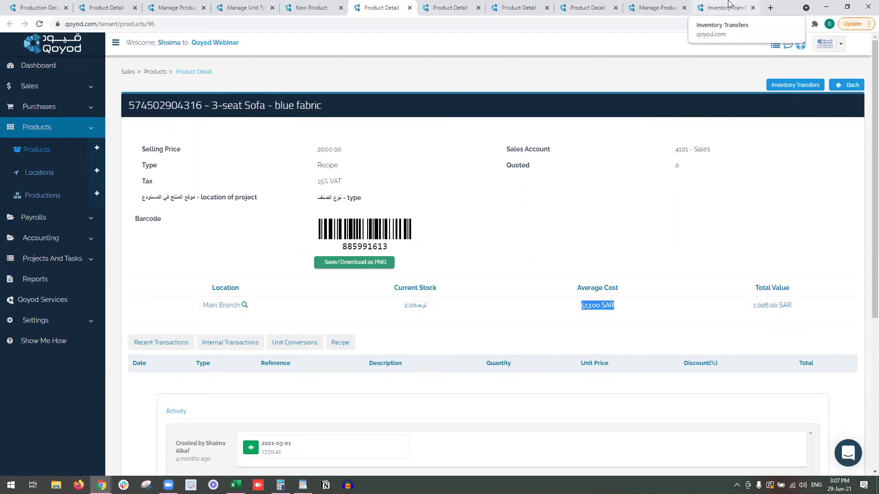
{"action": "left_click", "coordinate": [591, 306]}
Compare the Main Branch adjustments' 506.0 and 520 unit values, then close two extra tabs.
{"action": "left_click", "coordinate": [224, 311]}
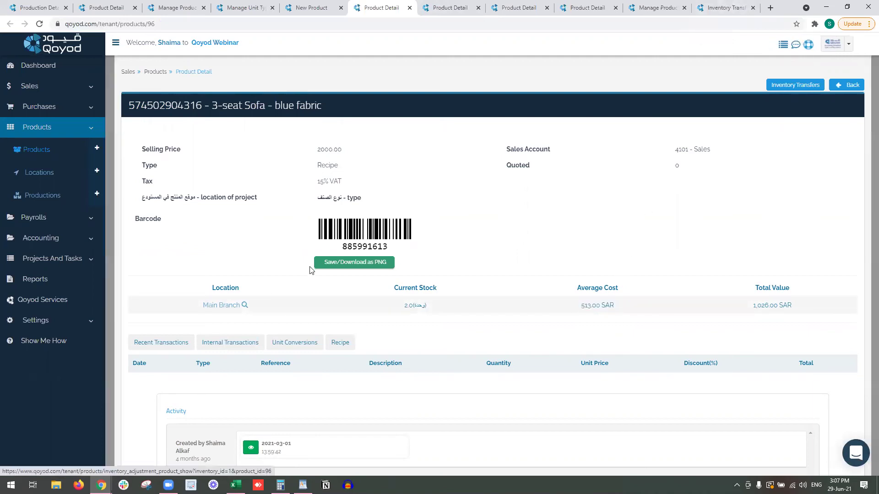
{"action": "left_click_drag", "start_coordinate": [459, 196], "coordinate": [444, 198]}
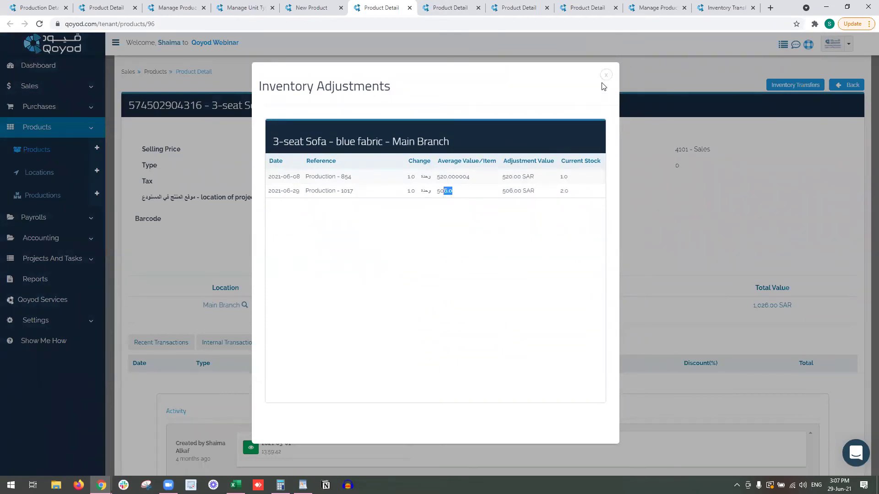
{"action": "left_click", "coordinate": [437, 179]}
{"action": "left_click_drag", "start_coordinate": [437, 179], "coordinate": [421, 191]}
{"action": "left_click", "coordinate": [605, 76]}
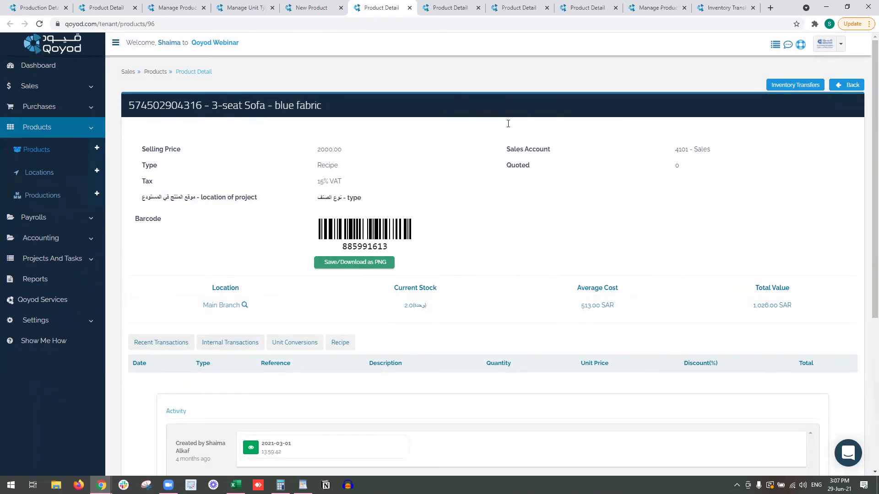
{"action": "left_click", "coordinate": [410, 7]}
{"action": "left_click", "coordinate": [409, 8]}
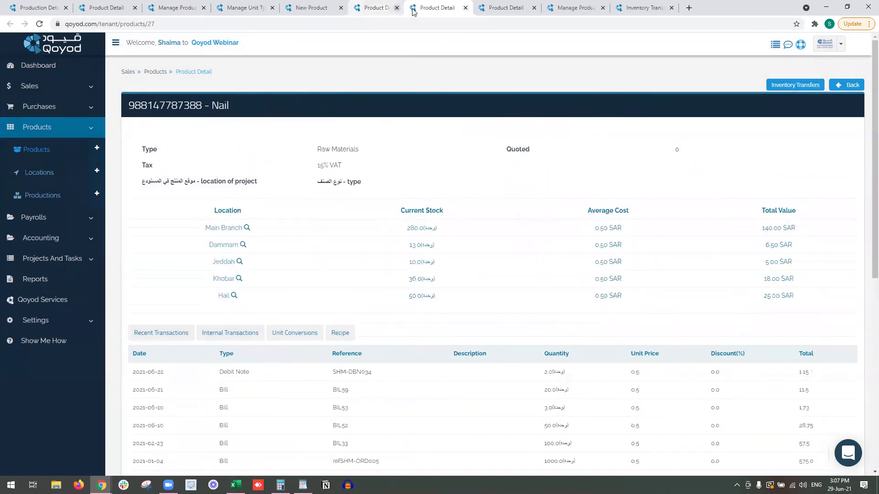
Close the remaining leftover tabs and return to the Products list.
{"action": "left_click", "coordinate": [410, 8]}
{"action": "left_click", "coordinate": [410, 8]}
{"action": "left_click", "coordinate": [410, 8]}
{"action": "left_click", "coordinate": [410, 8]}
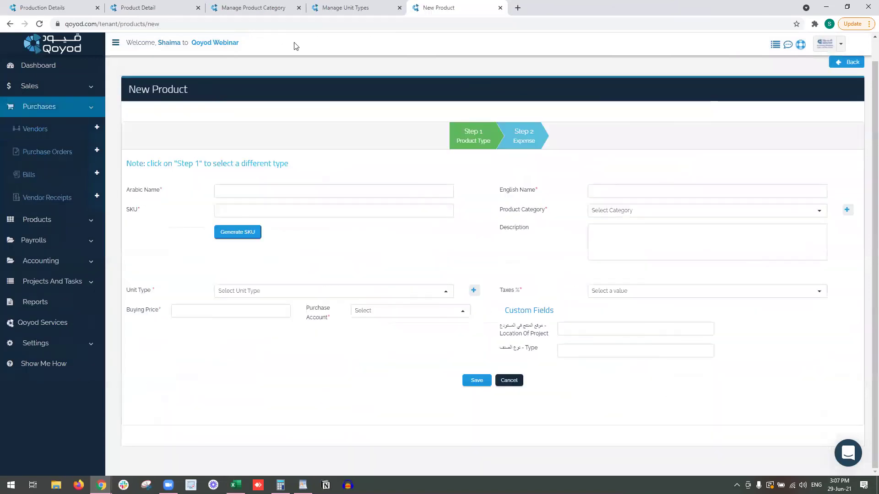
{"action": "left_click", "coordinate": [325, 7]}
{"action": "left_click", "coordinate": [325, 8]}
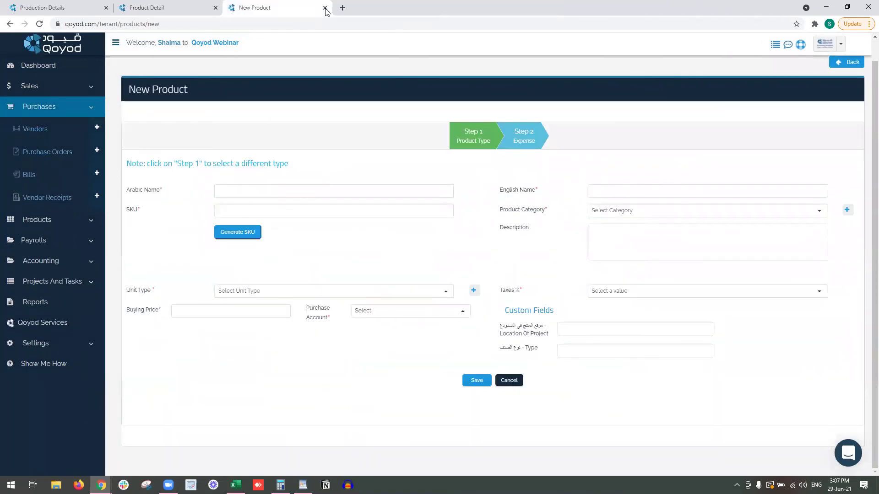
{"action": "left_click", "coordinate": [325, 8]}
{"action": "left_click", "coordinate": [215, 8]}
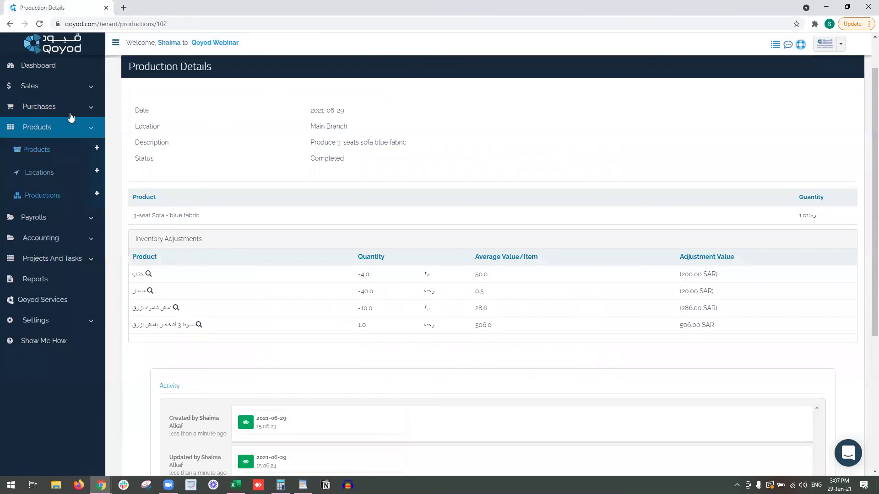
{"action": "left_click", "coordinate": [50, 156]}
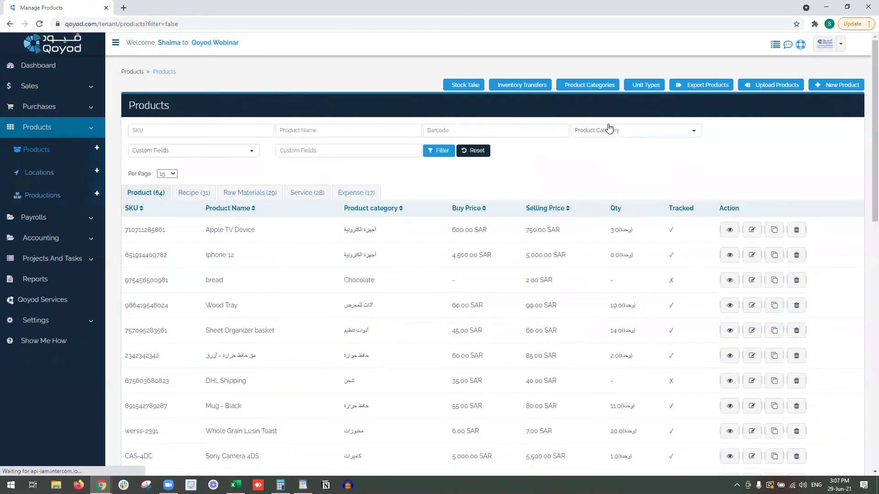
Open Stock Take in a new tab and start a new stock take there.
{"action": "right_click", "coordinate": [456, 85]}
{"action": "left_click", "coordinate": [420, 84]}
{"action": "right_click", "coordinate": [462, 85]}
{"action": "left_click", "coordinate": [485, 92]}
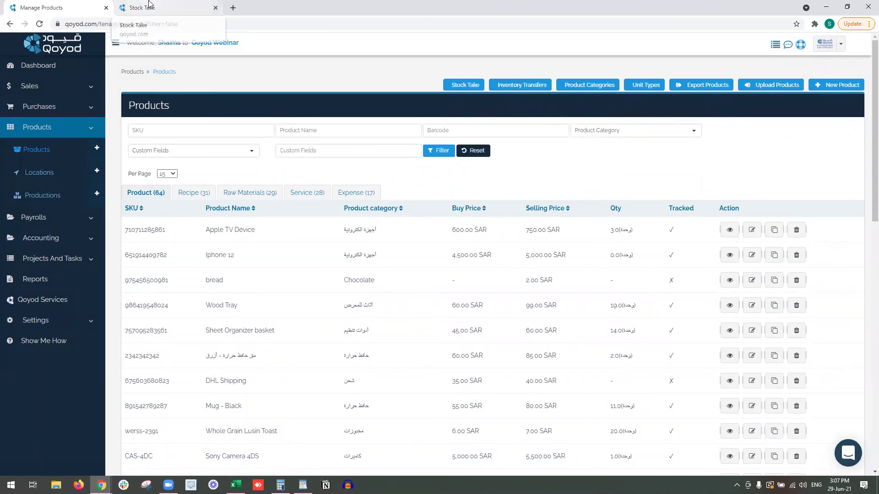
{"action": "left_click", "coordinate": [148, 6]}
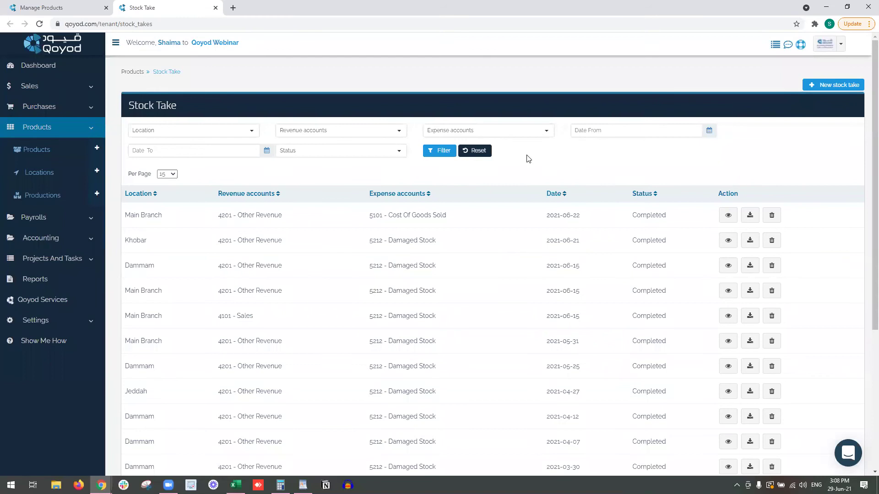
{"action": "left_click", "coordinate": [846, 87]}
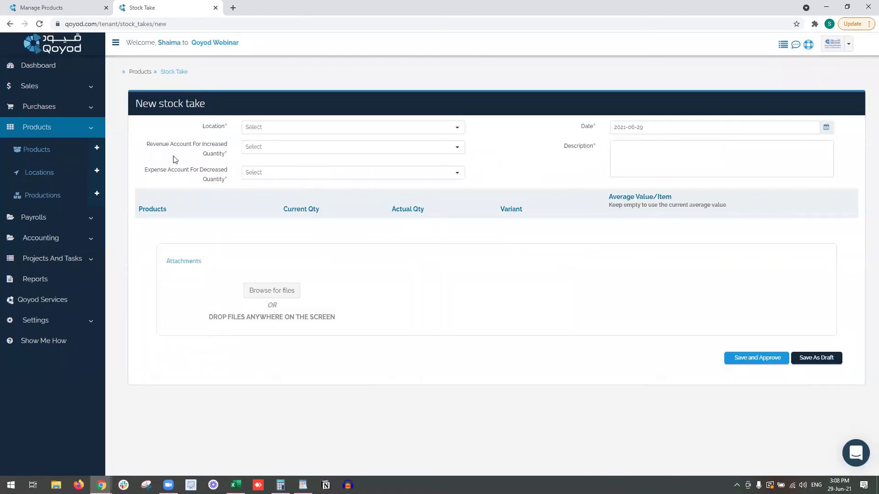
Set the stock take to Main Branch, accounts 4101 - Sales and 5212 - Damaged Stock, with a 'stock take by' description and the preparer's name.
{"action": "left_click", "coordinate": [279, 151]}
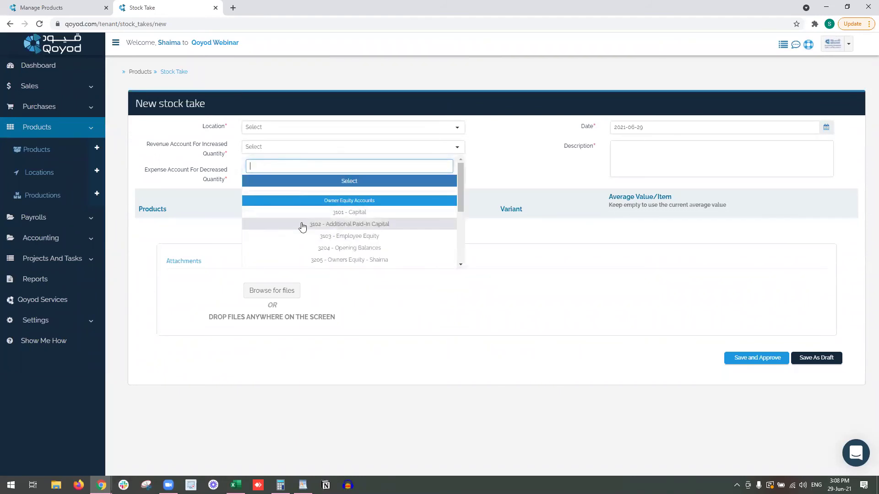
{"action": "scroll", "coordinate": [302, 227], "scroll_direction": "down", "scroll_amount": 1}
{"action": "scroll", "coordinate": [308, 247], "scroll_direction": "down", "scroll_amount": 1}
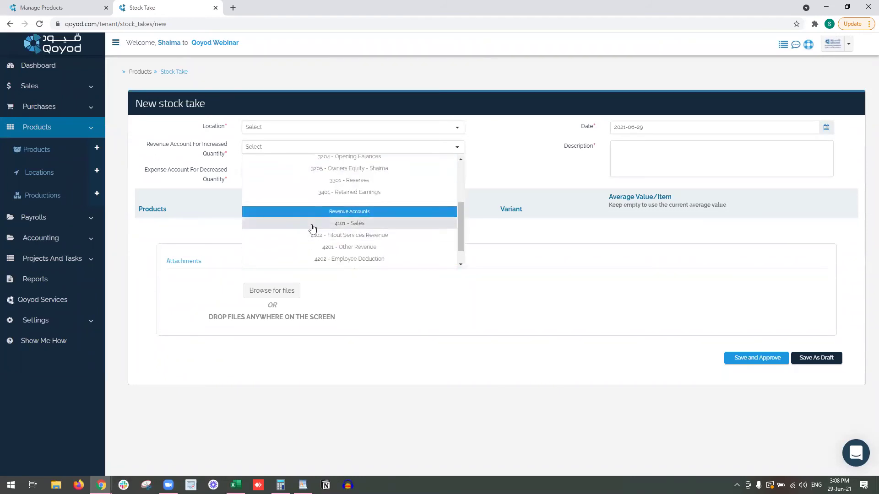
{"action": "left_click", "coordinate": [313, 227]}
{"action": "left_click", "coordinate": [288, 174]}
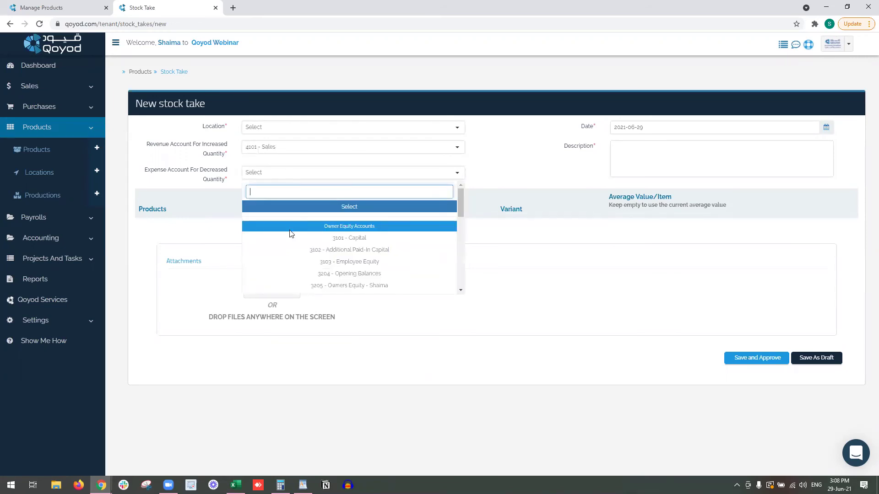
{"action": "scroll", "coordinate": [289, 237], "scroll_direction": "down", "scroll_amount": 10}
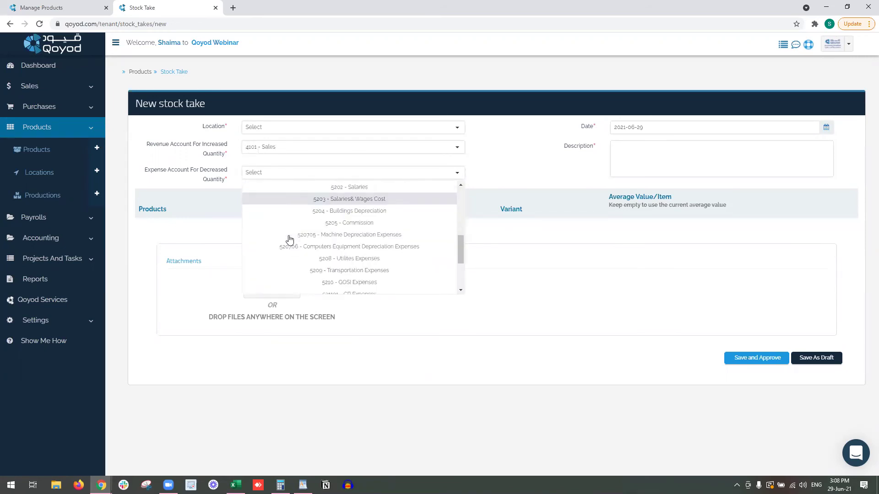
{"action": "type", "text": "dam"}
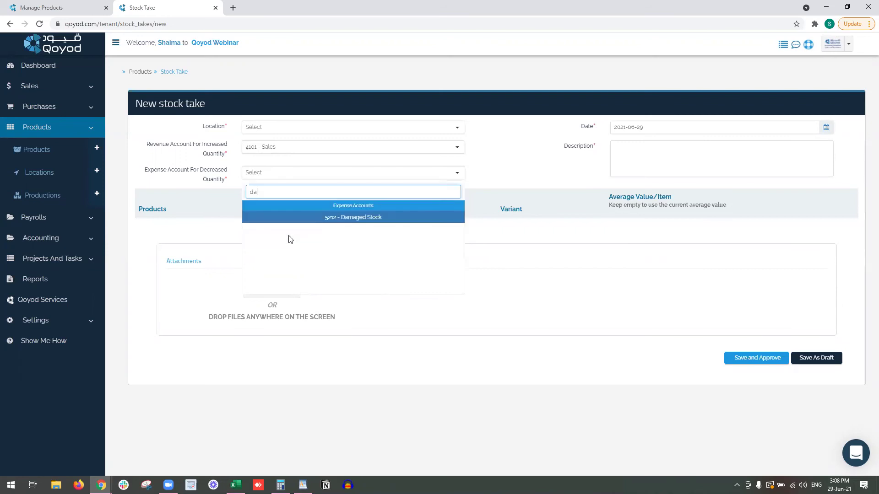
{"action": "left_click", "coordinate": [308, 219]}
{"action": "left_click", "coordinate": [679, 161]}
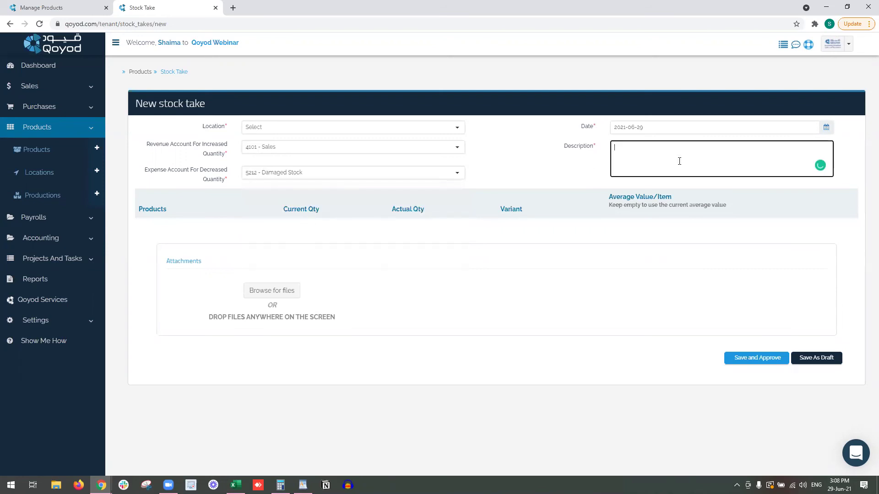
{"action": "type", "text": "stock take by Mohammad"}
{"action": "left_click", "coordinate": [671, 261]}
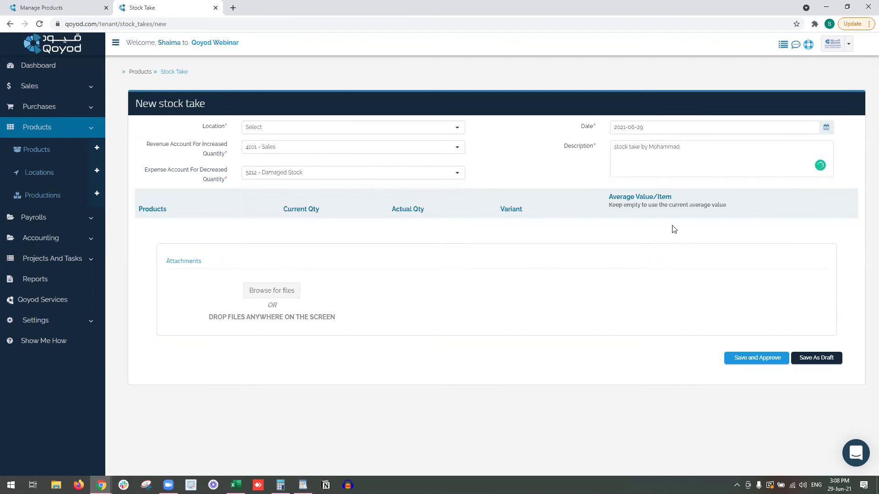
{"action": "left_click", "coordinate": [373, 129]}
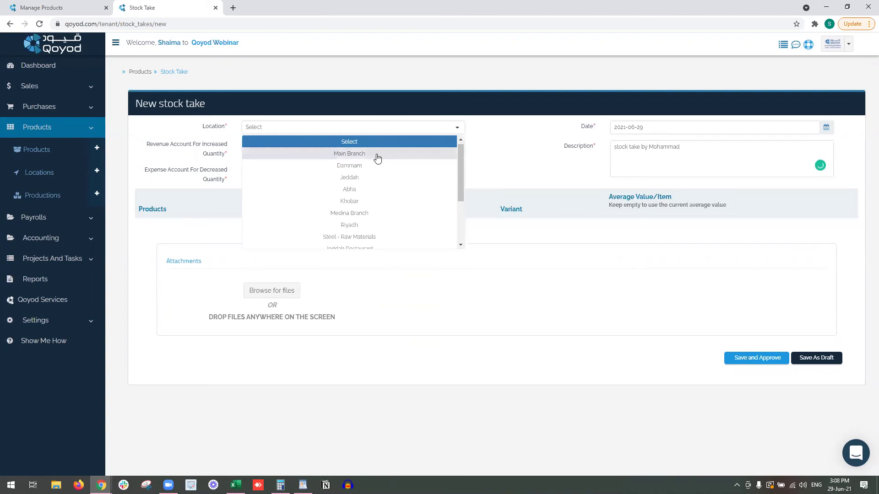
{"action": "left_click", "coordinate": [377, 156]}
Count Nail at an actual quantity of 230, then save and approve the stock take.
{"action": "left_click", "coordinate": [177, 237]}
{"action": "type", "text": "nails"}
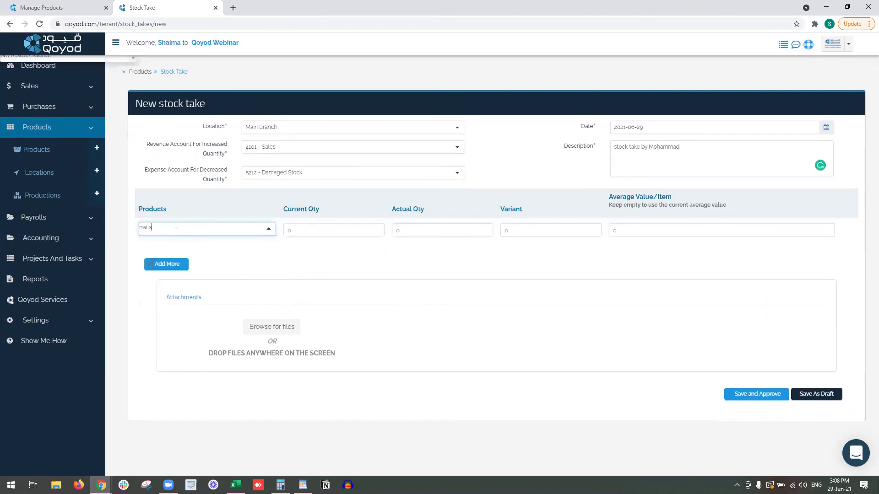
{"action": "key", "text": "BackSpace"}
{"action": "left_click", "coordinate": [199, 246]}
{"action": "left_click", "coordinate": [311, 230]}
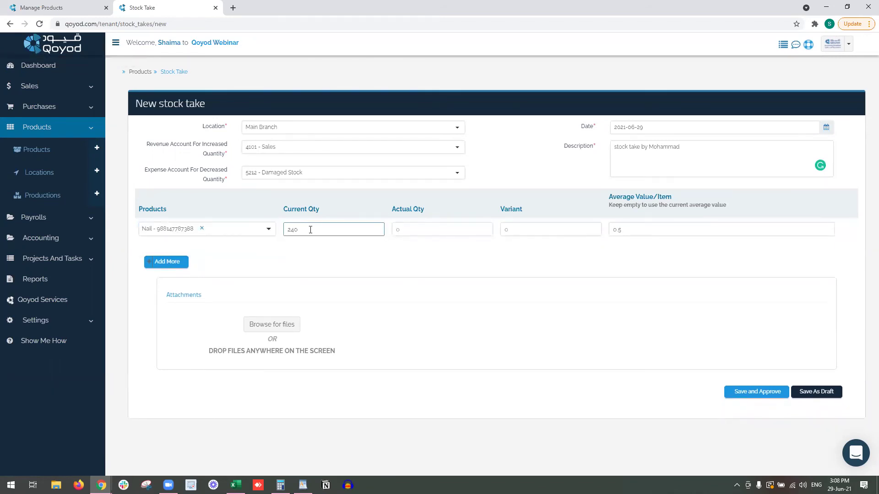
{"action": "left_click", "coordinate": [440, 231]}
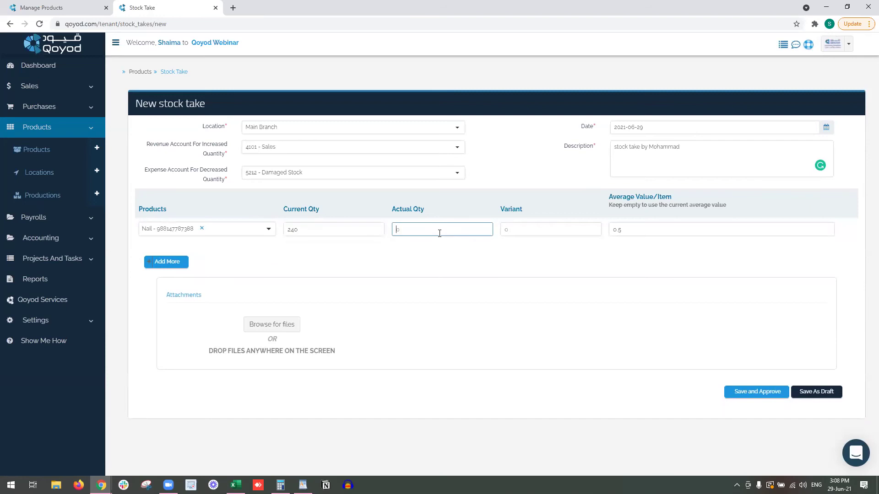
{"action": "type", "text": "23"}
{"action": "type", "text": "9"}
{"action": "left_click", "coordinate": [523, 253]}
{"action": "left_click", "coordinate": [778, 393]}
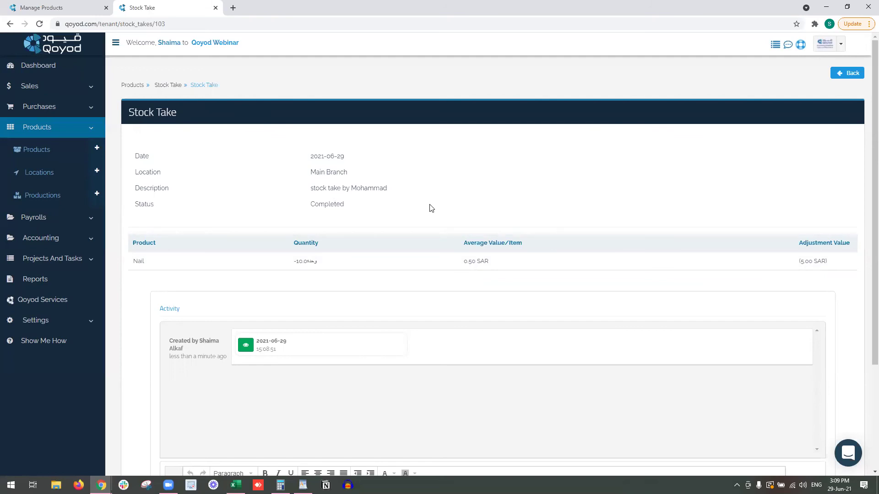
Close the finished stock take tab and expand Purchases in the sidebar.
{"action": "left_click", "coordinate": [215, 8]}
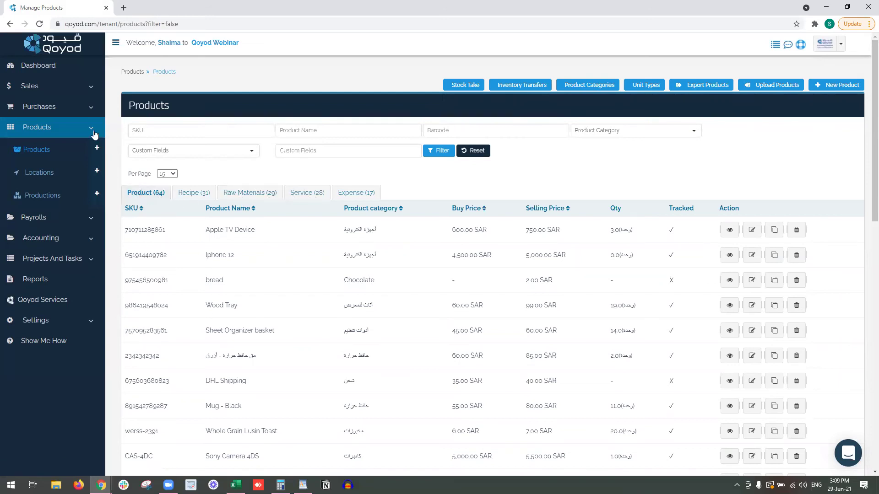
{"action": "left_click", "coordinate": [63, 116]}
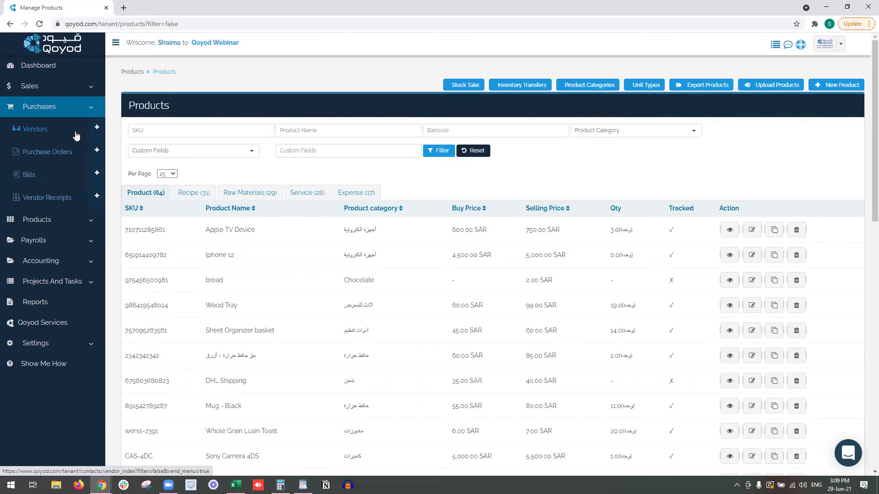
Edit the first vendor in the Vendors list and rename it to Extraa.
{"action": "left_click", "coordinate": [72, 135]}
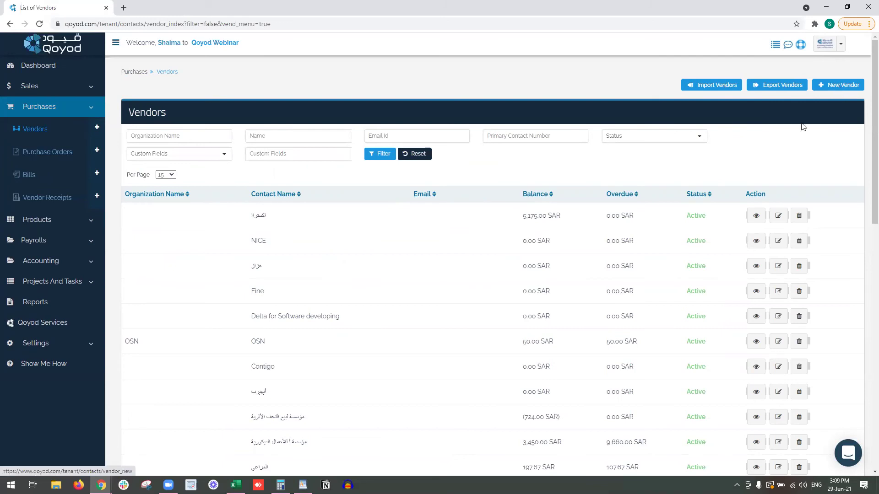
{"action": "left_click", "coordinate": [778, 215]}
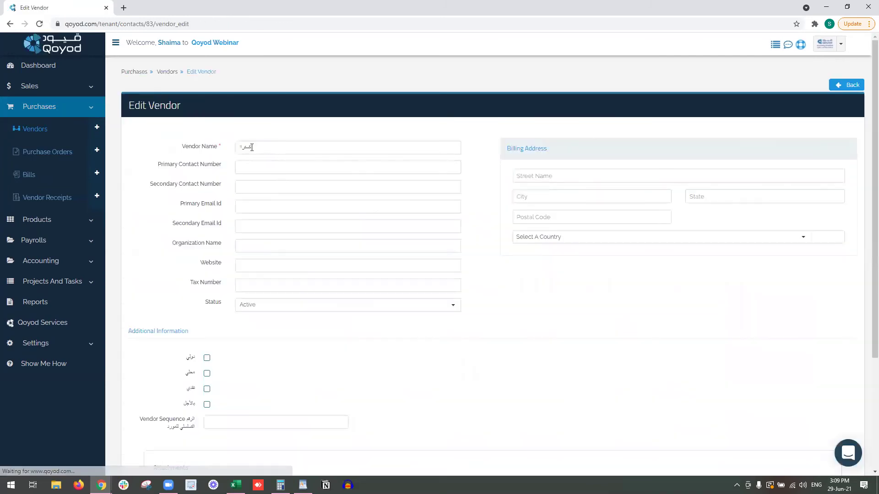
{"action": "double_click", "coordinate": [249, 147]}
{"action": "type", "text": "Extraa"}
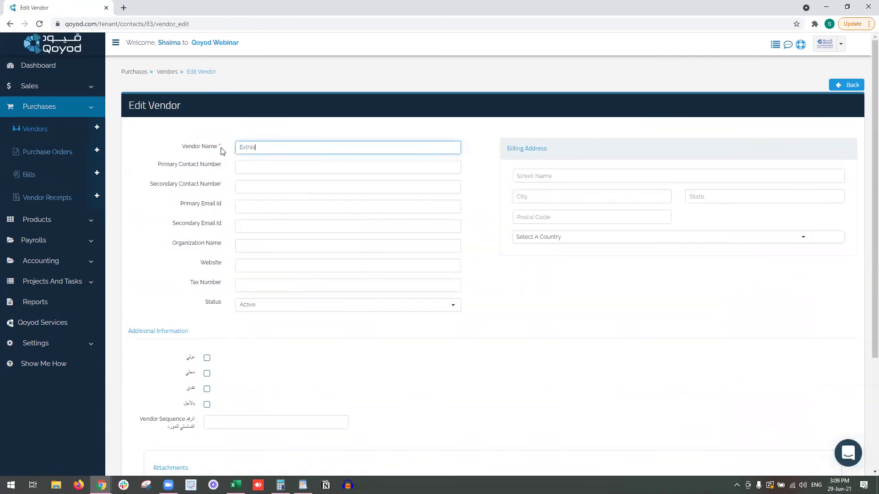
Fill in the vendor's tax number from the saved suggestion, correcting one digit to 4.
{"action": "left_click", "coordinate": [275, 165]}
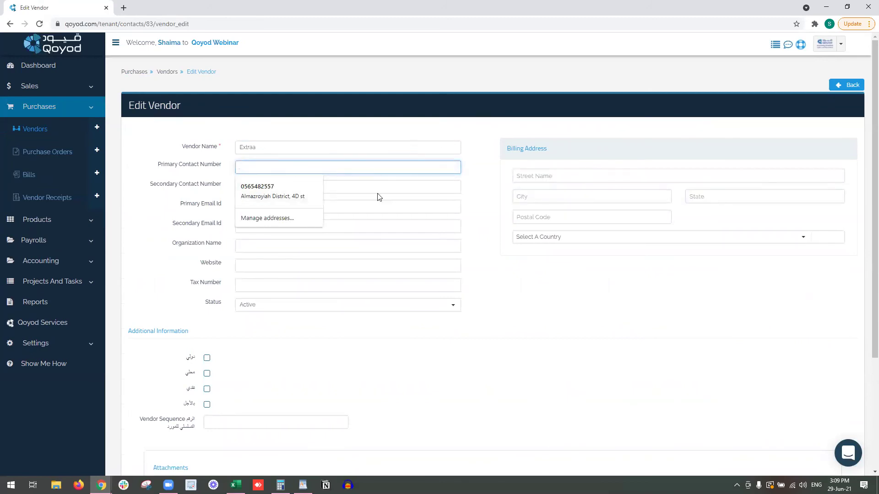
{"action": "left_click", "coordinate": [345, 208]}
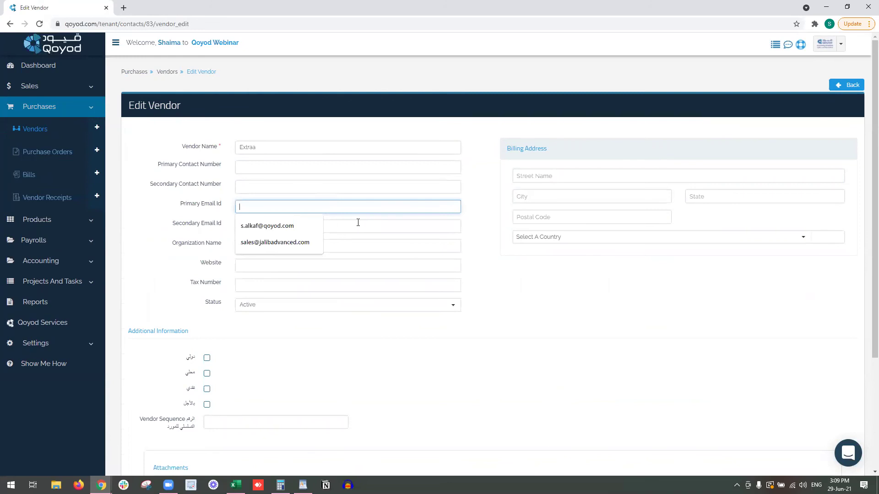
{"action": "left_click", "coordinate": [336, 227]}
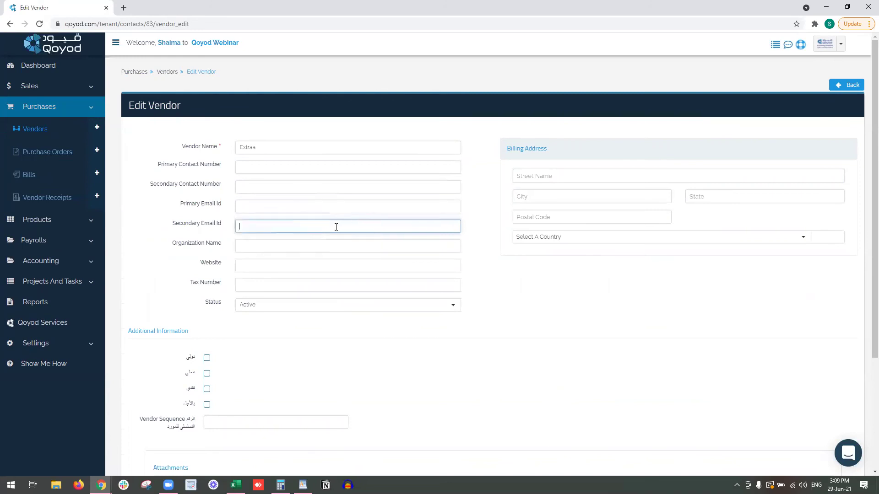
{"action": "left_click", "coordinate": [275, 167]}
{"action": "left_click", "coordinate": [358, 265]}
{"action": "left_click", "coordinate": [331, 286]}
{"action": "left_click", "coordinate": [303, 305]}
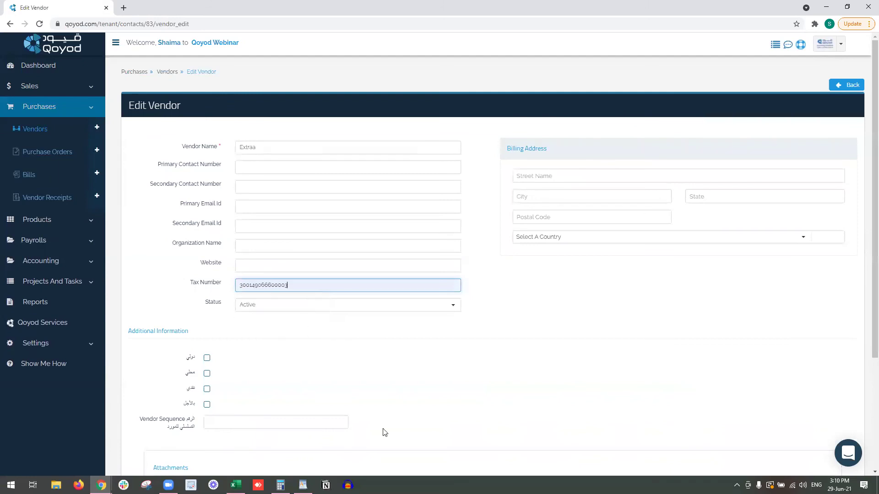
{"action": "left_click", "coordinate": [265, 284]}
{"action": "key", "text": "BackSpace"}
{"action": "type", "text": "4"}
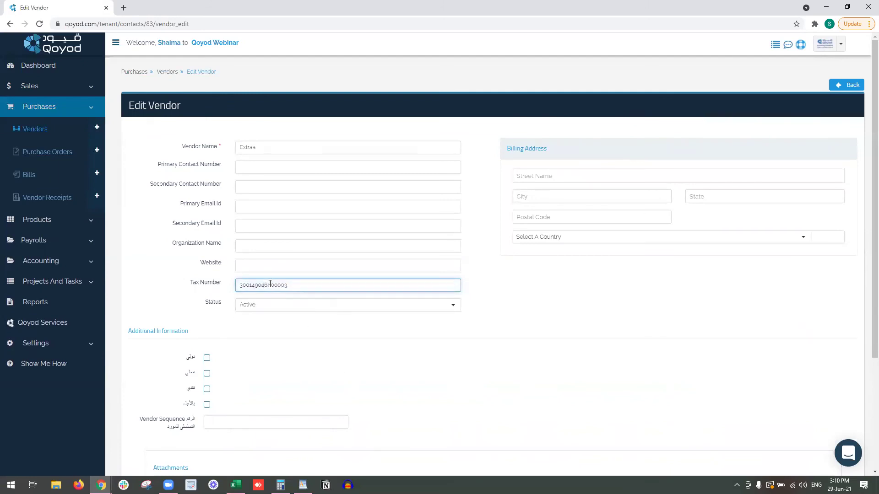
{"action": "left_click", "coordinate": [294, 347]}
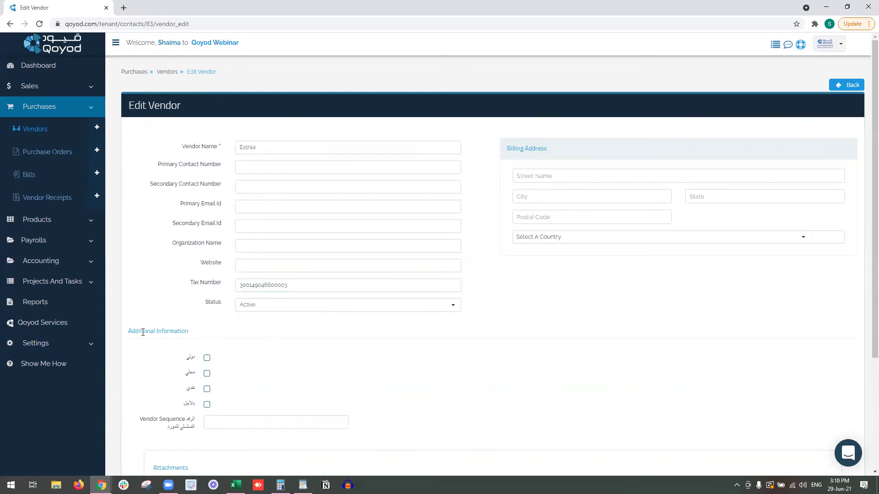
Tick the دولي and بالأجل options, choose a vendor sequence code, and save the vendor.
{"action": "left_click_drag", "start_coordinate": [142, 331], "coordinate": [169, 331]}
{"action": "left_click", "coordinate": [207, 359]}
{"action": "left_click", "coordinate": [206, 406]}
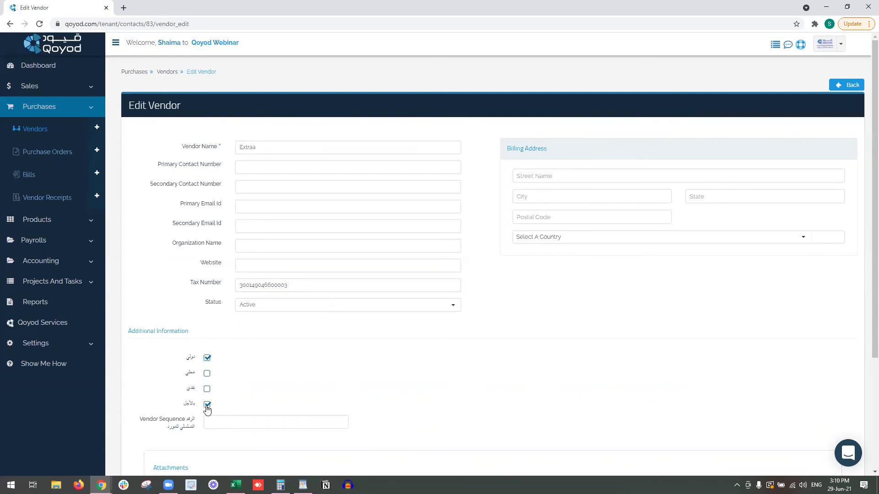
{"action": "left_click", "coordinate": [226, 422]}
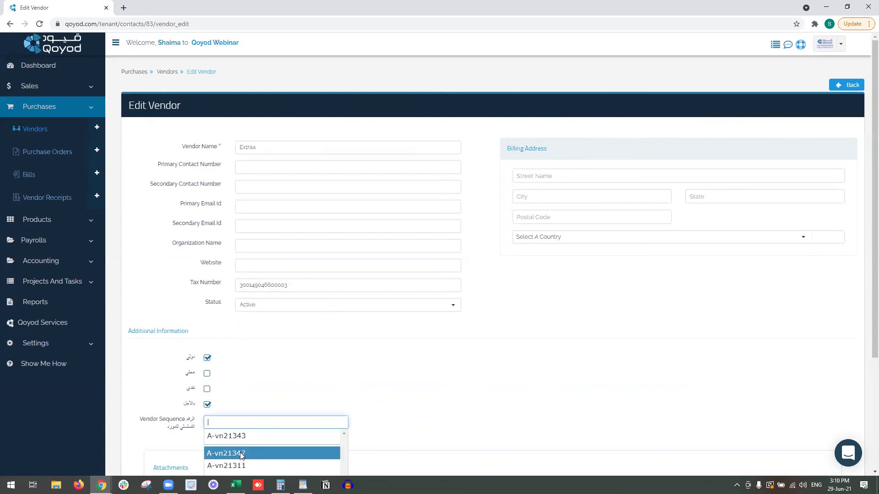
{"action": "left_click", "coordinate": [236, 454]}
{"action": "left_click", "coordinate": [437, 417]}
{"action": "scroll", "coordinate": [435, 416], "scroll_direction": "down", "scroll_amount": 3}
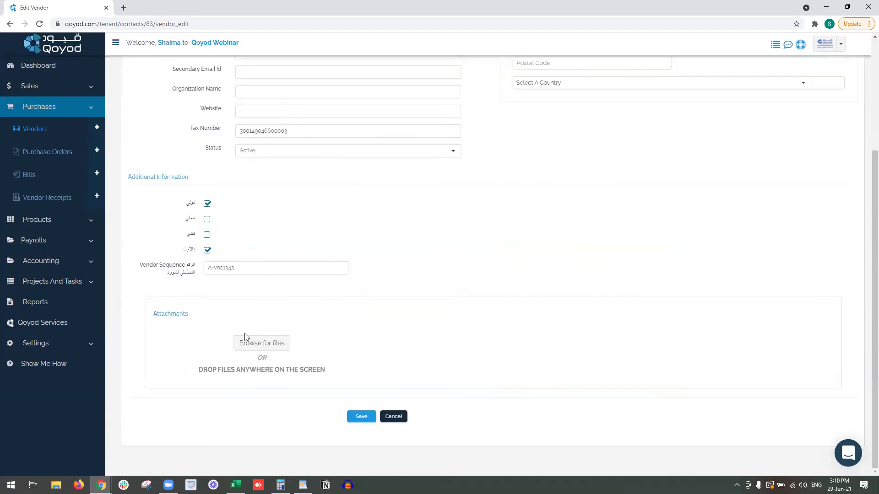
{"action": "left_click_drag", "start_coordinate": [147, 316], "coordinate": [195, 317]}
{"action": "left_click", "coordinate": [201, 317]}
{"action": "left_click", "coordinate": [364, 417]}
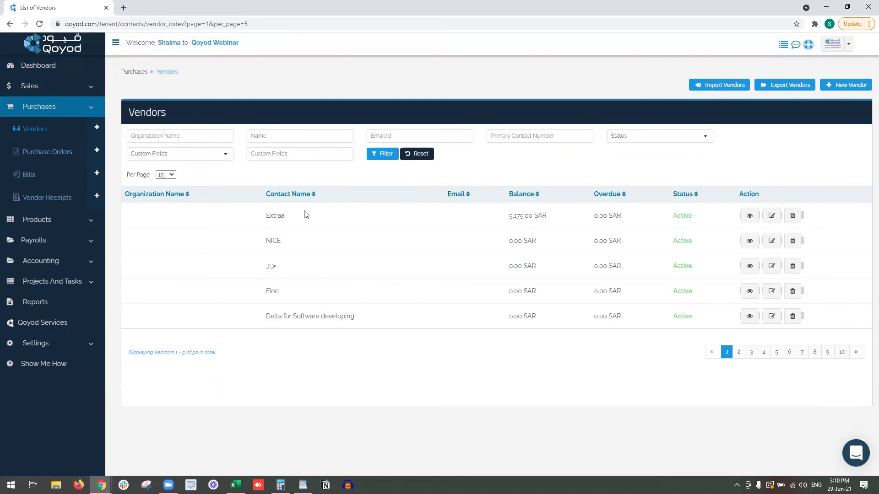
{"action": "left_click", "coordinate": [61, 150]}
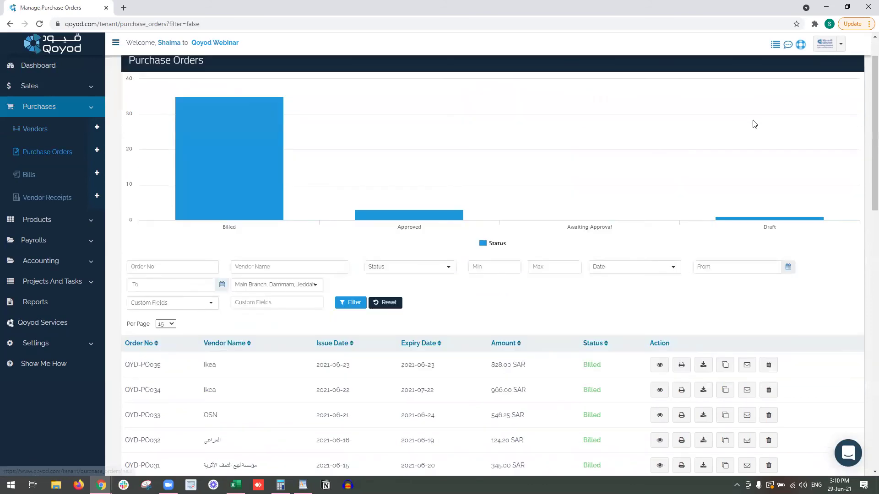
{"action": "scroll", "coordinate": [751, 122], "scroll_direction": "down", "scroll_amount": 3}
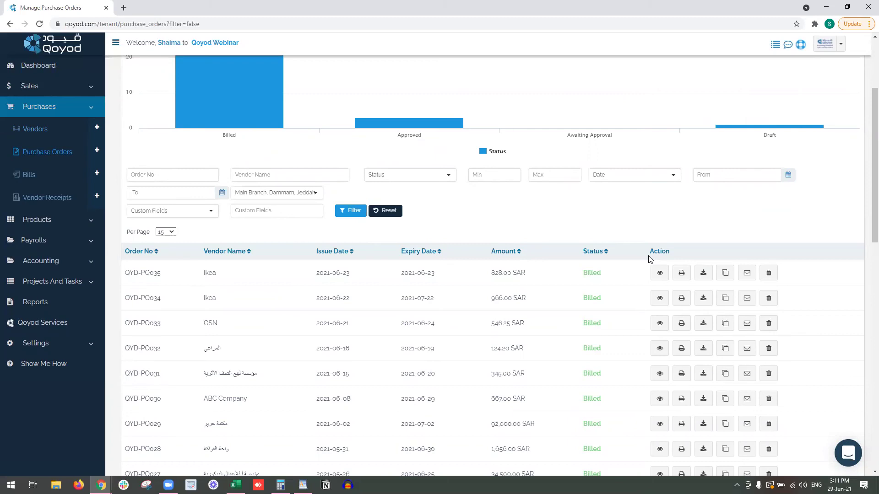
{"action": "scroll", "coordinate": [649, 259], "scroll_direction": "up", "scroll_amount": 3}
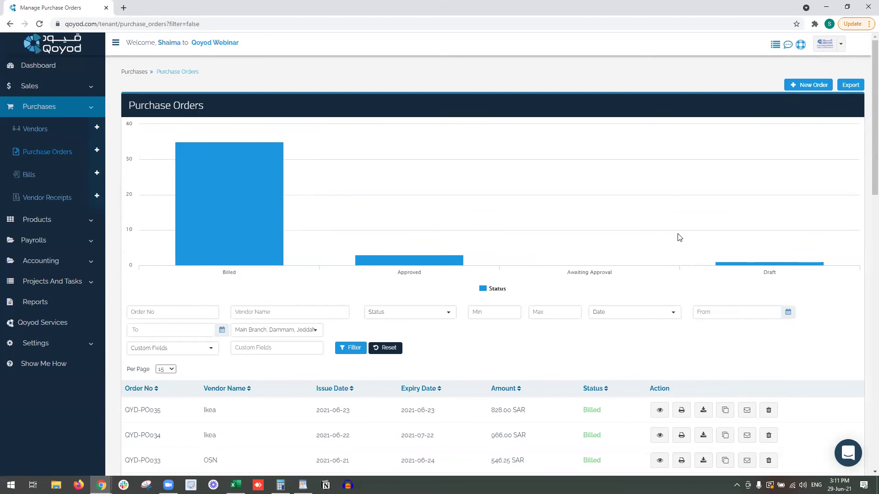
Start a new purchase order described 'ask for Wood' with After 40 Days terms at Main Branch.
{"action": "left_click", "coordinate": [808, 85]}
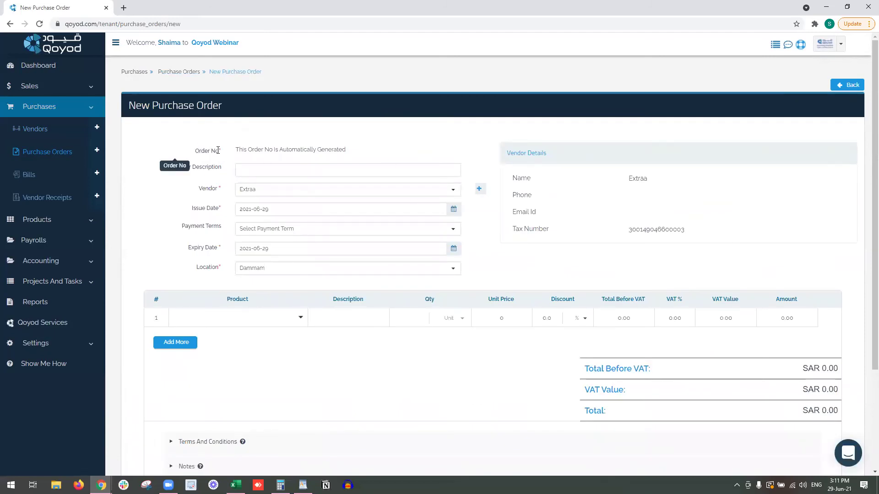
{"action": "left_click_drag", "start_coordinate": [242, 149], "coordinate": [344, 150]}
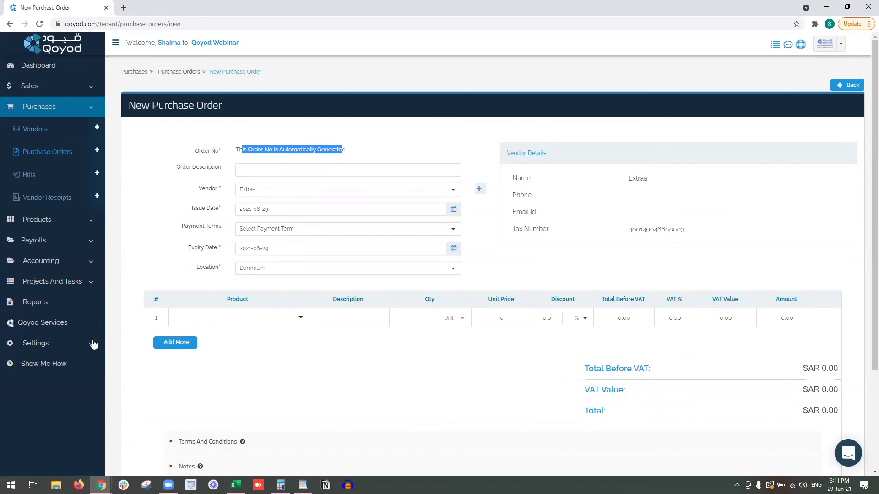
{"action": "left_click", "coordinate": [268, 169]}
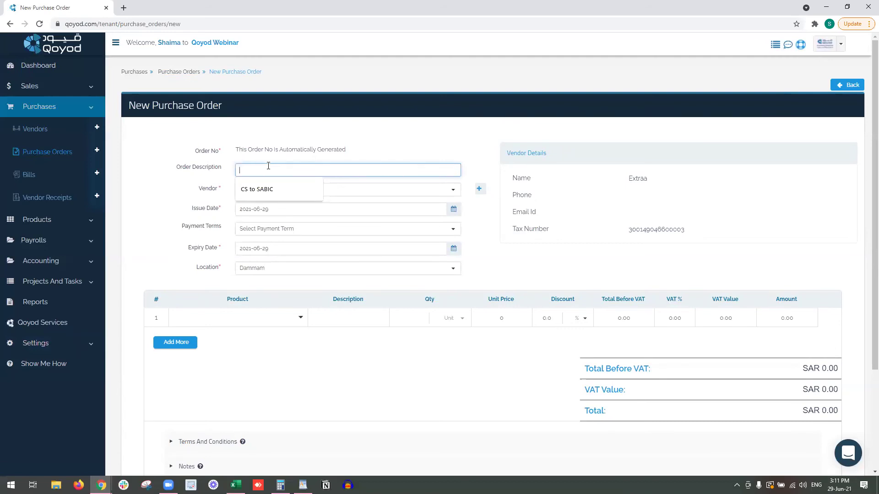
{"action": "type", "text": "ask for Wood"}
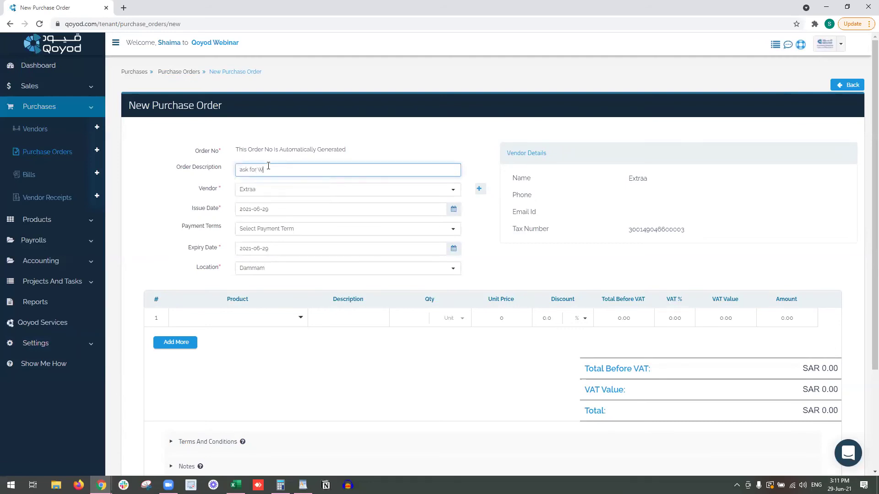
{"action": "left_click", "coordinate": [276, 208]}
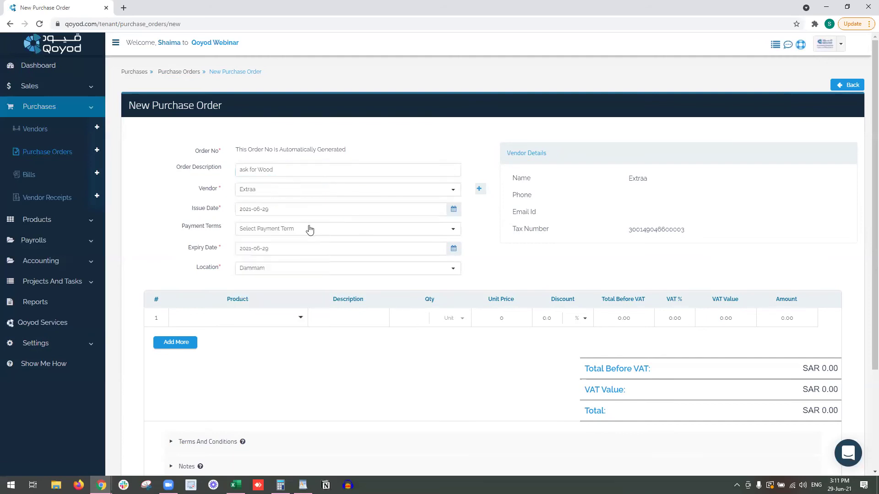
{"action": "left_click", "coordinate": [308, 229]}
{"action": "left_click", "coordinate": [306, 287]}
{"action": "left_click", "coordinate": [264, 275]}
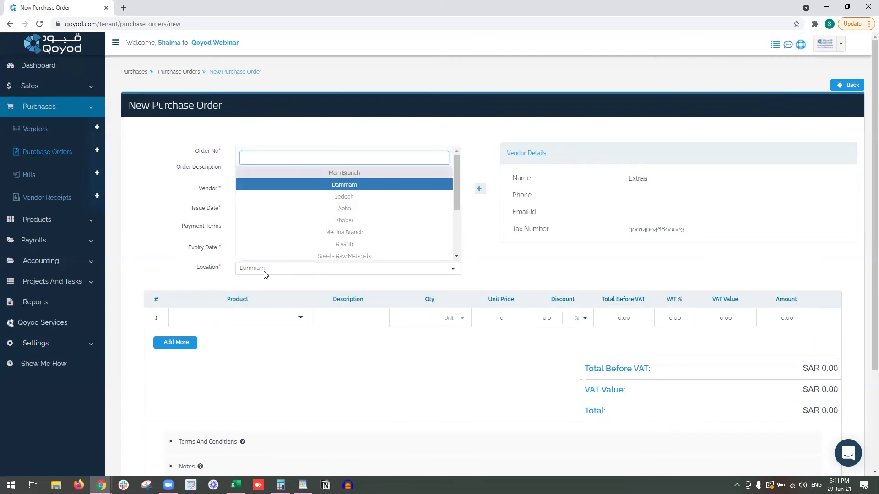
{"action": "left_click", "coordinate": [306, 173]}
Add two line items: wood on line 1 and blue fabric on line 2.
{"action": "left_click", "coordinate": [248, 311]}
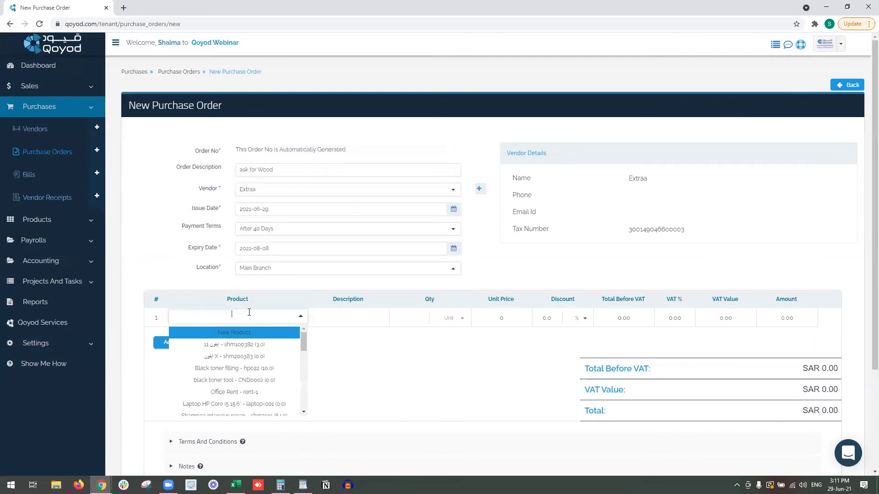
{"action": "type", "text": "wood"}
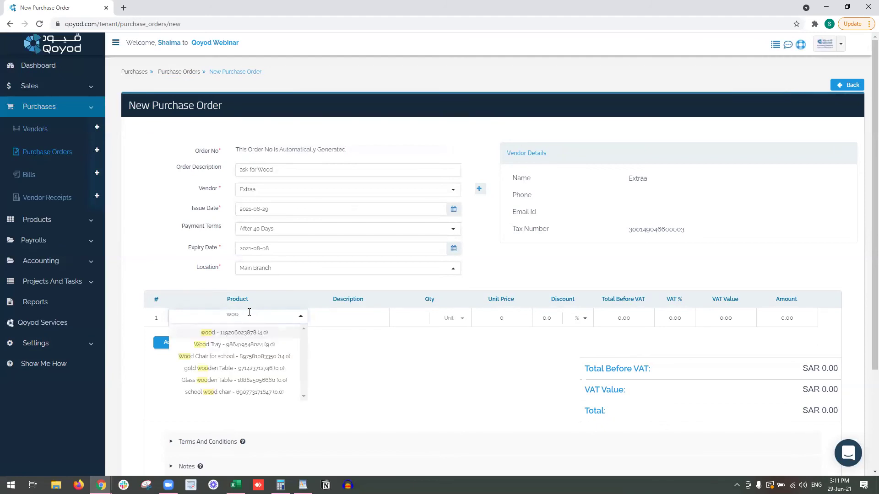
{"action": "left_click", "coordinate": [232, 332]}
{"action": "left_click", "coordinate": [176, 342]}
{"action": "left_click", "coordinate": [231, 332]}
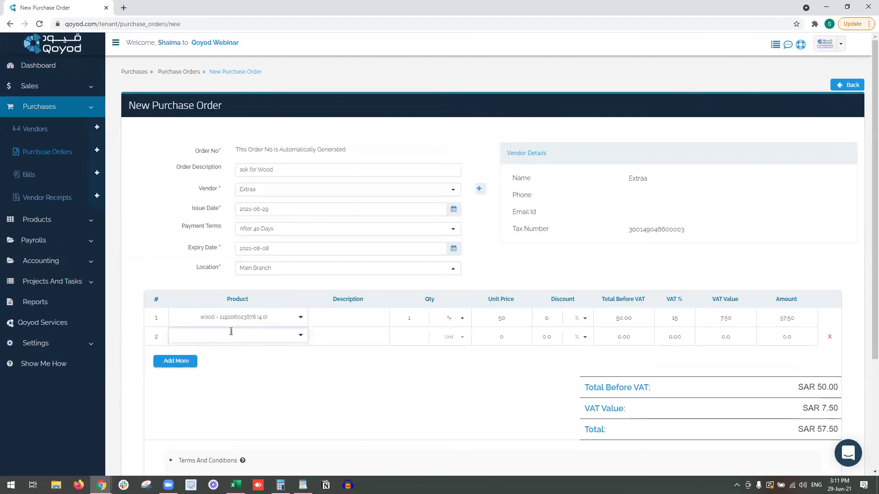
{"action": "type", "text": "blue"}
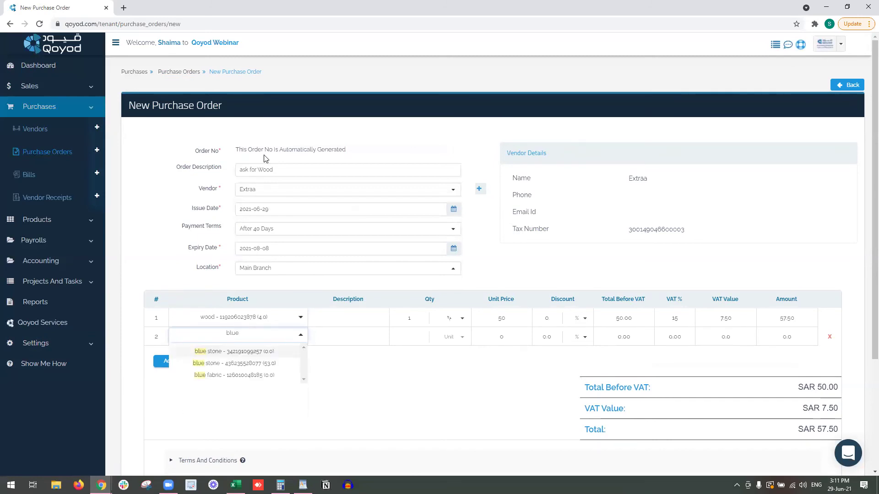
{"action": "left_click", "coordinate": [264, 374]}
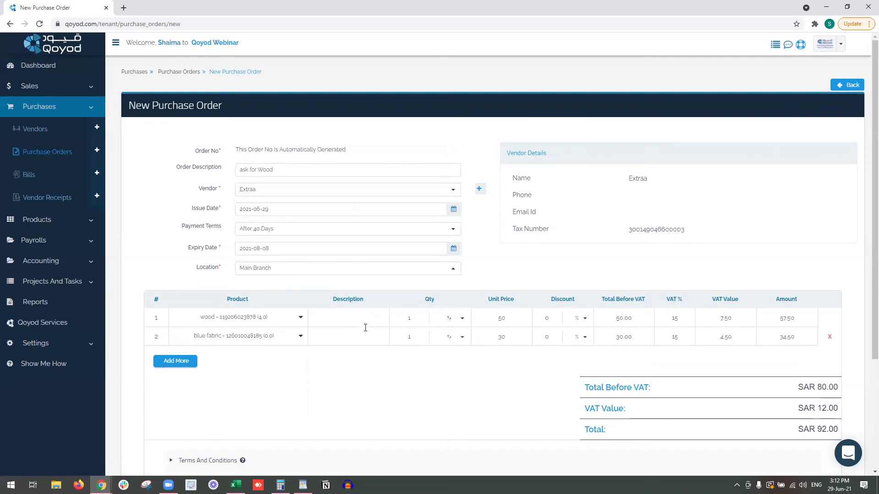
Set both quantities to 10, give wood a 1% discount, and make fabric's discount a SAR amount.
{"action": "left_click", "coordinate": [417, 318]}
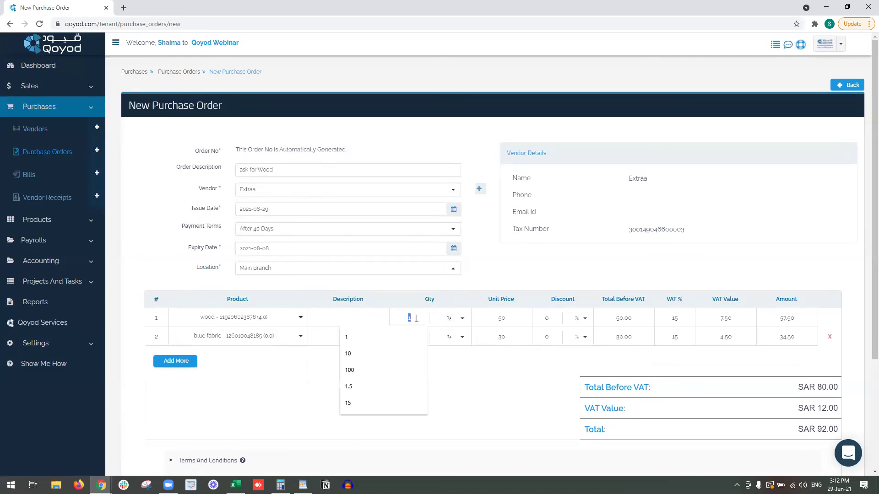
{"action": "type", "text": "10"}
{"action": "left_click", "coordinate": [463, 341]}
{"action": "double_click", "coordinate": [418, 344]}
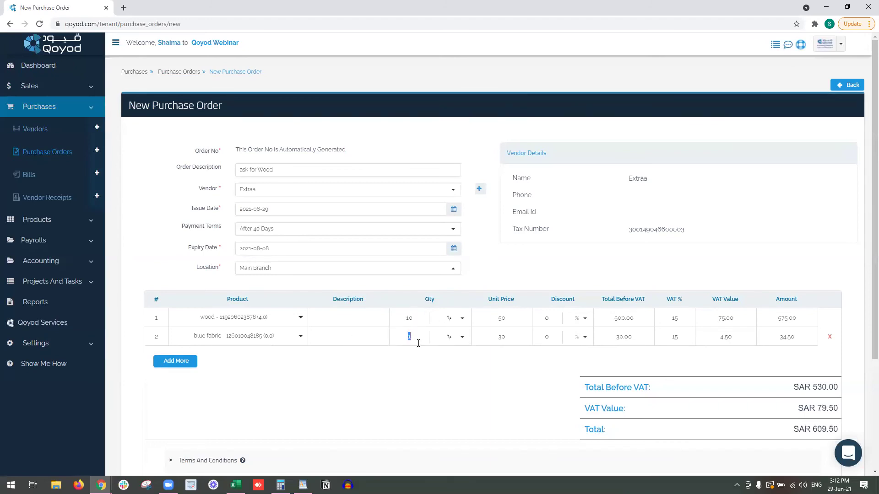
{"action": "left_click", "coordinate": [440, 374]}
{"action": "type", "text": "1"}
{"action": "left_click", "coordinate": [559, 349]}
{"action": "left_click", "coordinate": [576, 337]}
{"action": "left_click", "coordinate": [572, 364]}
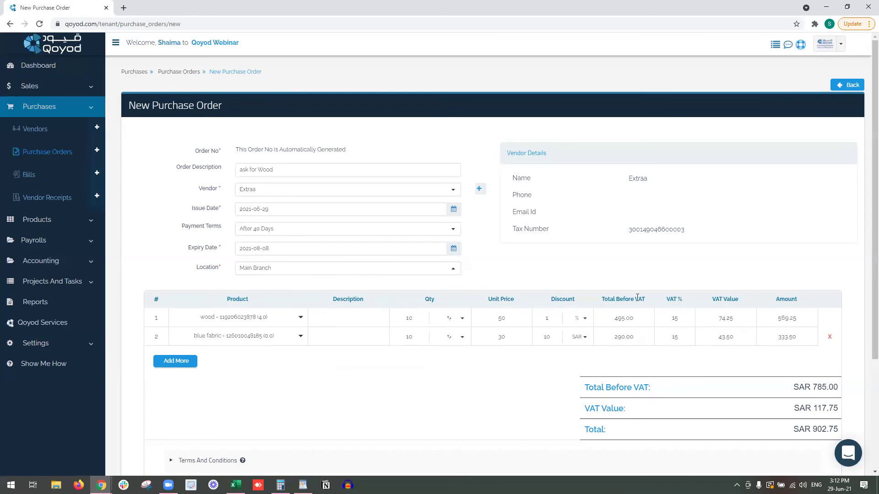
Expand the order's Additional Information and link it to project PRJ-22.
{"action": "scroll", "coordinate": [550, 302], "scroll_direction": "down", "scroll_amount": 3}
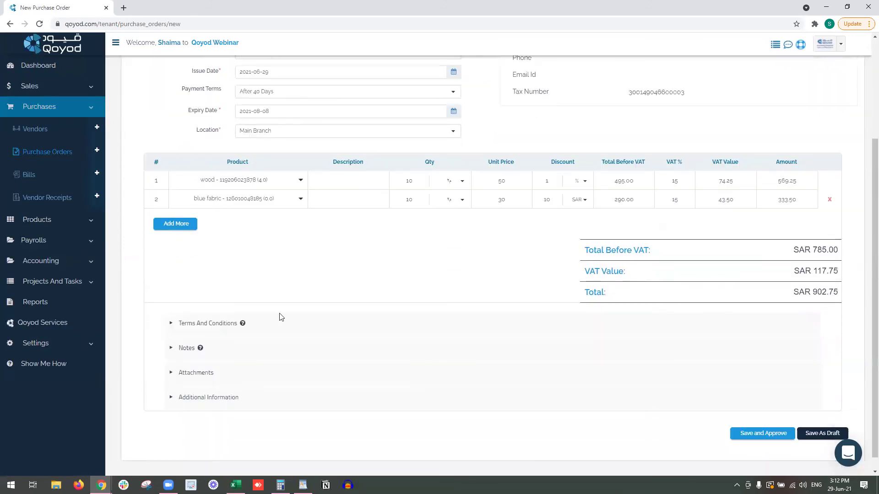
{"action": "left_click", "coordinate": [209, 324]}
{"action": "left_click", "coordinate": [208, 324]}
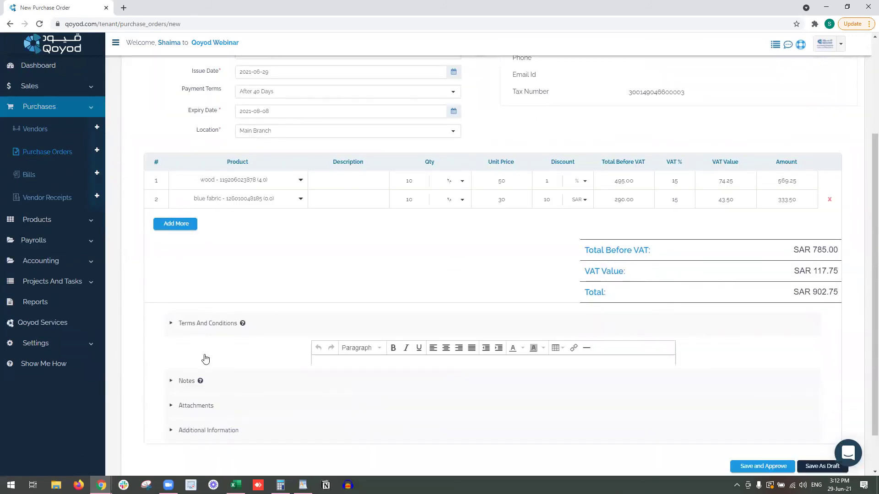
{"action": "left_click", "coordinate": [204, 355]}
{"action": "left_click", "coordinate": [238, 356]}
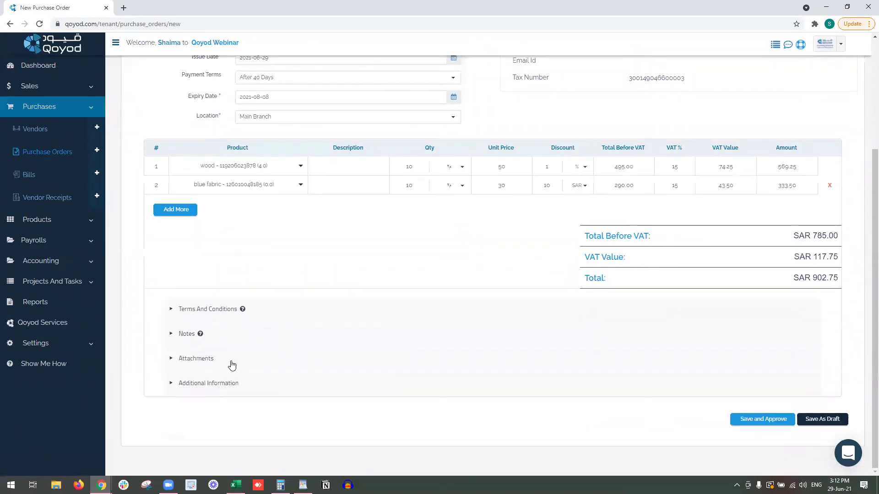
{"action": "left_click", "coordinate": [234, 394]}
{"action": "scroll", "coordinate": [236, 389], "scroll_direction": "down", "scroll_amount": 3}
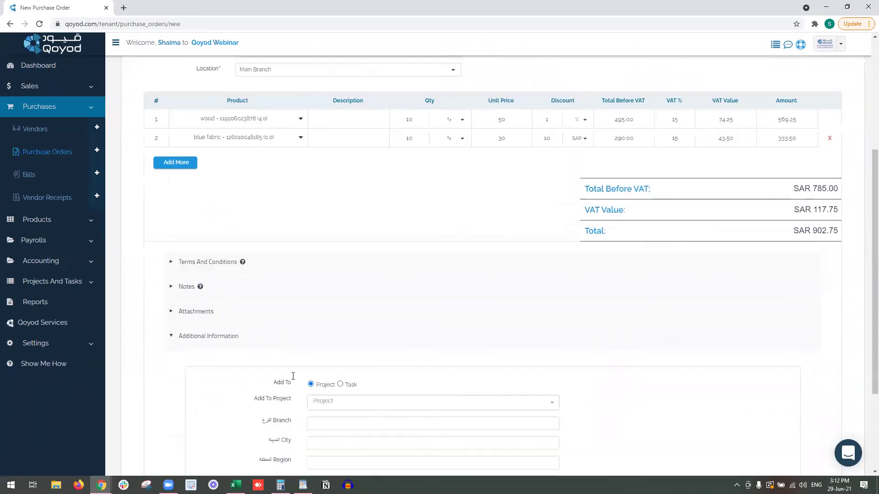
{"action": "left_click", "coordinate": [395, 313]}
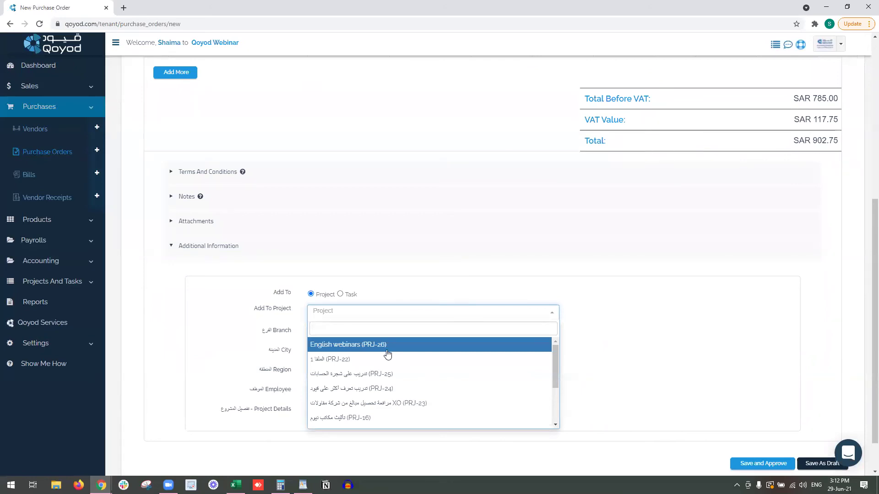
{"action": "left_click", "coordinate": [375, 361]}
Set the city to الرياض and the branch to المكتب الرئيسي.
{"action": "left_click", "coordinate": [379, 328]}
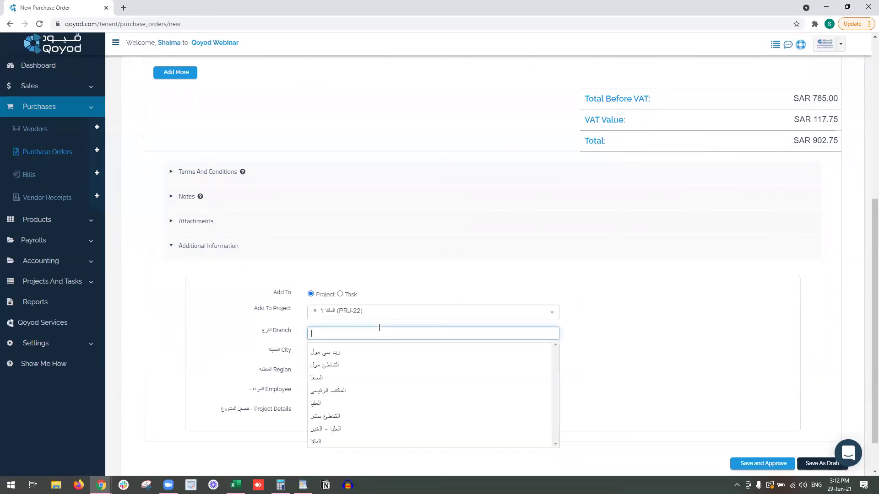
{"action": "left_click", "coordinate": [269, 388]}
{"action": "left_click", "coordinate": [327, 412]}
{"action": "scroll", "coordinate": [327, 412], "scroll_direction": "down", "scroll_amount": 3}
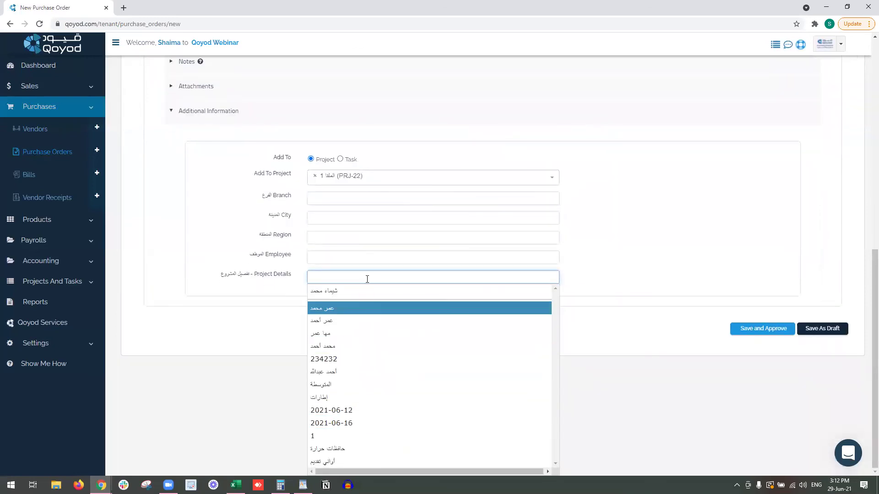
{"action": "left_click", "coordinate": [367, 198]}
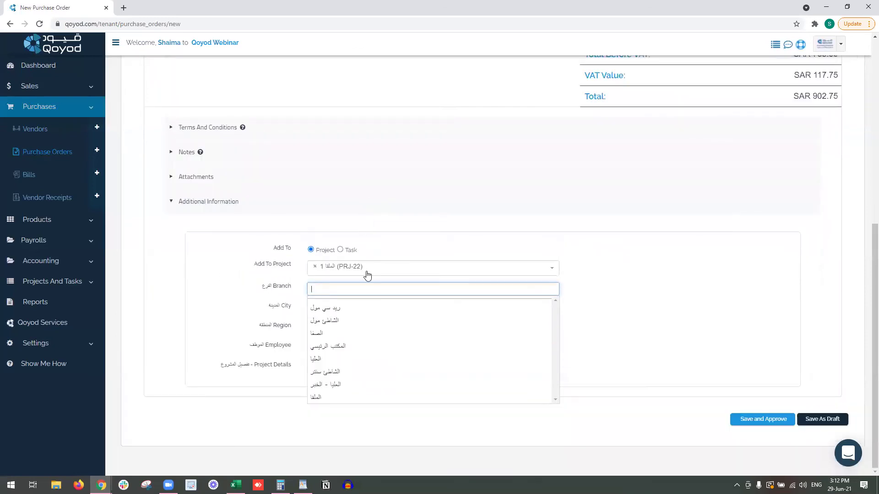
{"action": "left_click", "coordinate": [366, 333]}
{"action": "left_click", "coordinate": [362, 310]}
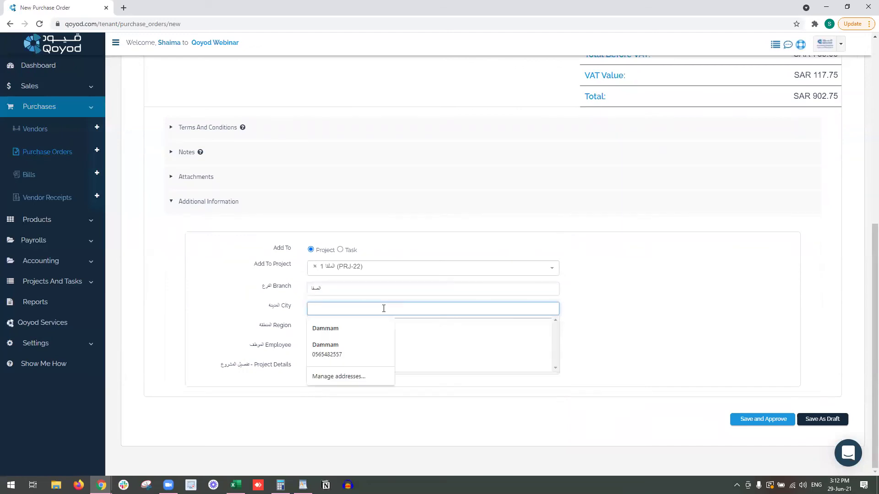
{"action": "left_click", "coordinate": [384, 309]}
{"action": "left_click", "coordinate": [366, 333]}
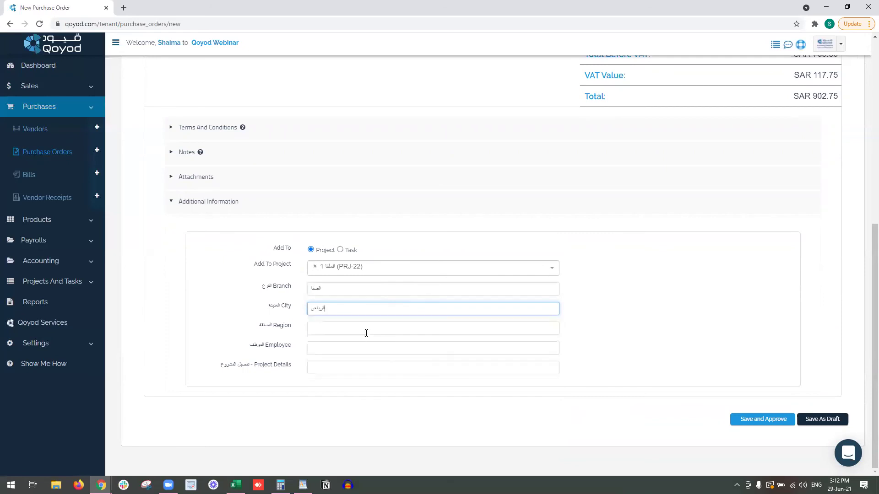
{"action": "left_click", "coordinate": [363, 290]}
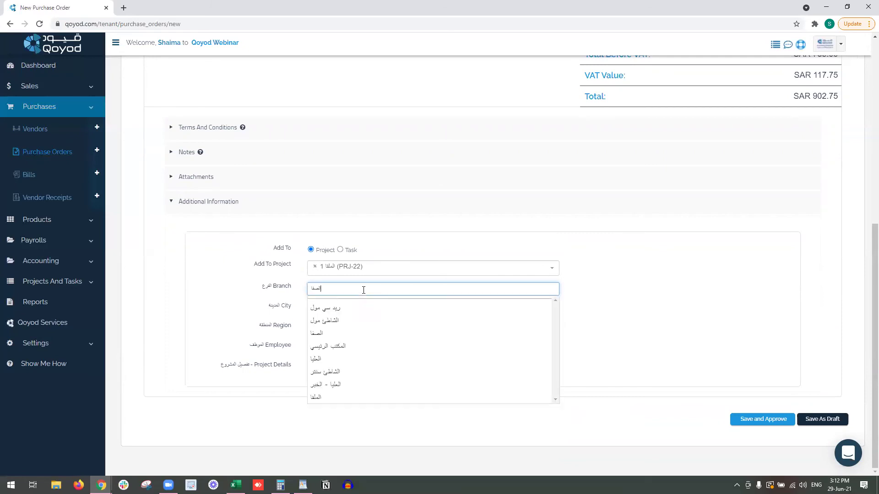
{"action": "left_click", "coordinate": [368, 345]}
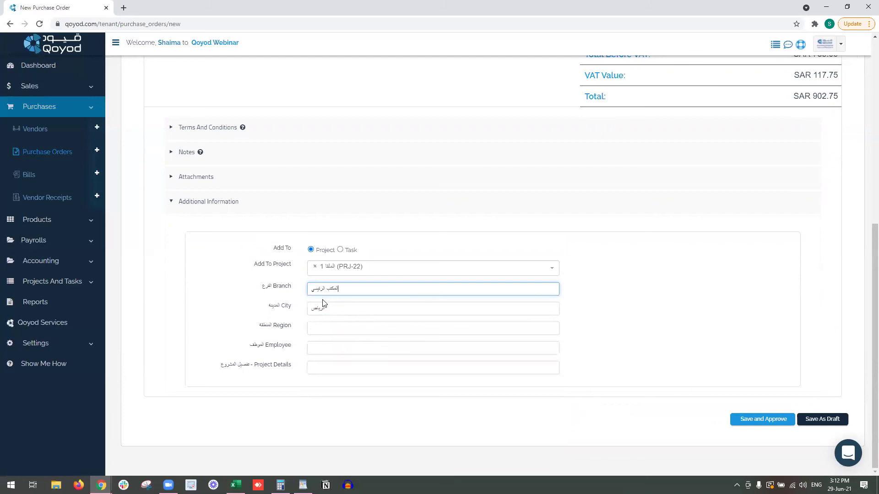
Choose الوسطى as the region and assign an employee to the order.
{"action": "left_click", "coordinate": [329, 327]}
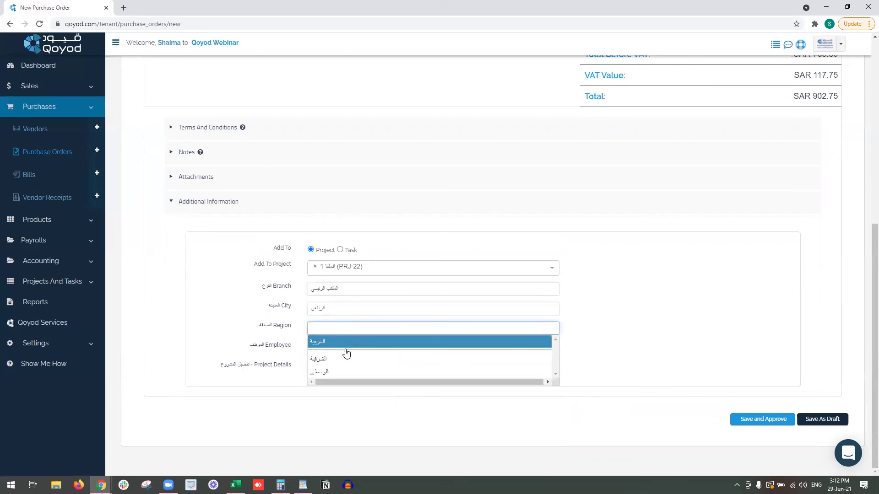
{"action": "left_click", "coordinate": [346, 370]}
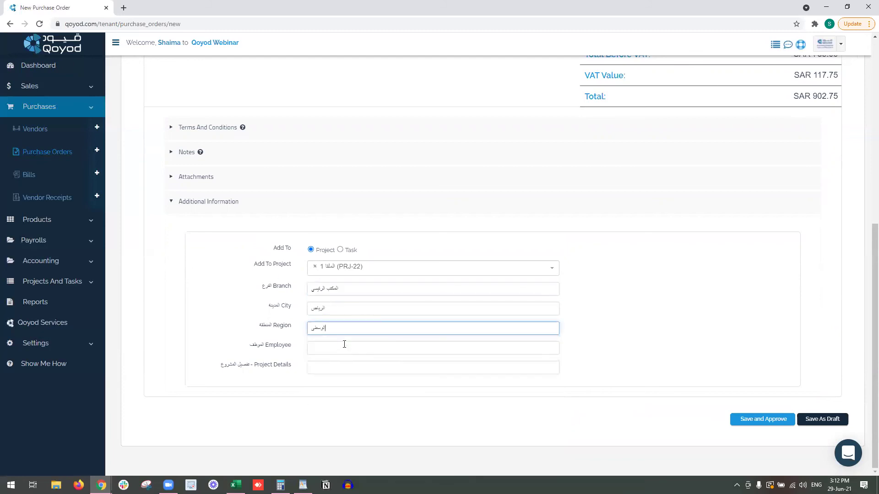
{"action": "left_click", "coordinate": [344, 344]}
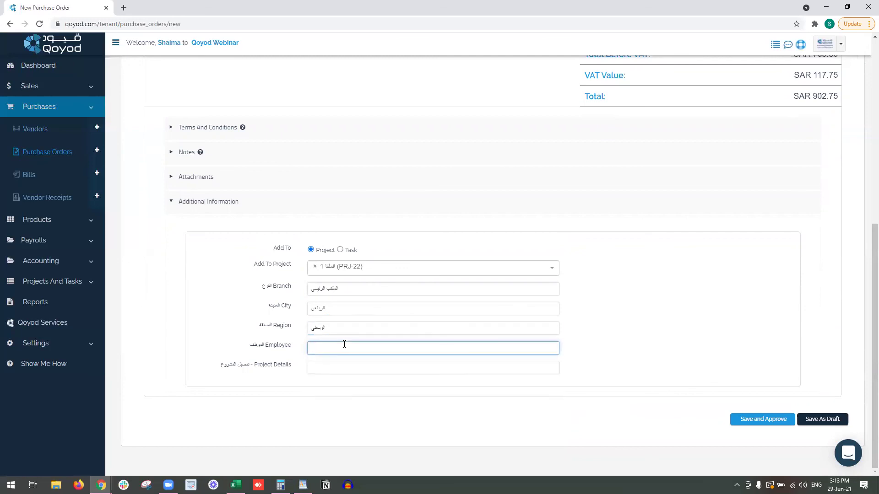
{"action": "left_click", "coordinate": [361, 363]}
{"action": "left_click", "coordinate": [361, 351]}
{"action": "left_click", "coordinate": [361, 393]}
{"action": "left_click", "coordinate": [353, 371]}
{"action": "scroll", "coordinate": [353, 370], "scroll_direction": "down", "scroll_amount": 2}
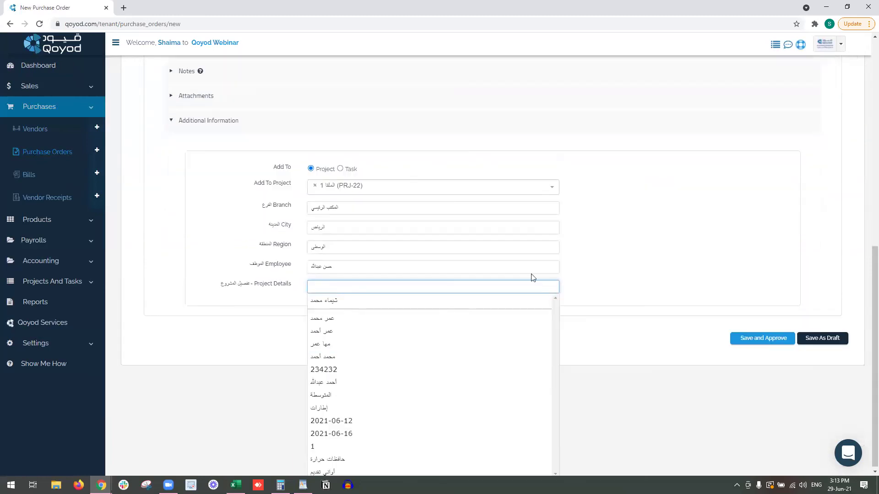
{"action": "left_click", "coordinate": [676, 259]}
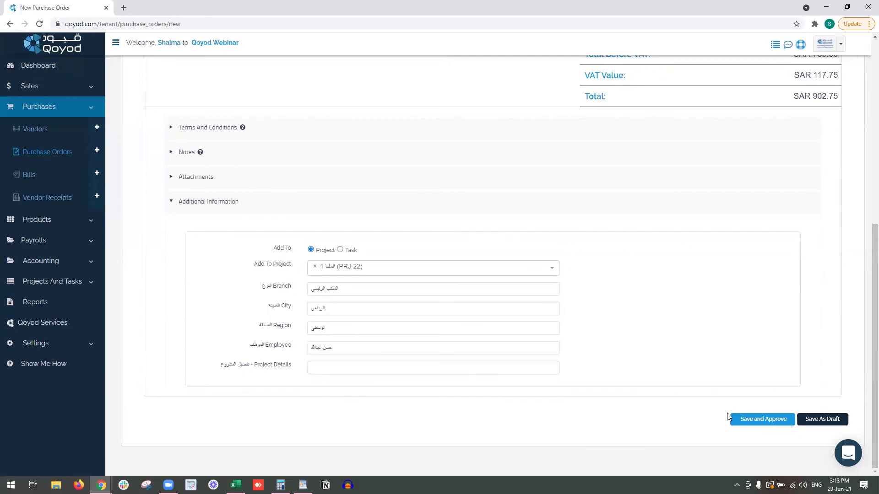
Save and approve purchase order QYD-PO036, then convert it into a bill.
{"action": "left_click", "coordinate": [768, 424]}
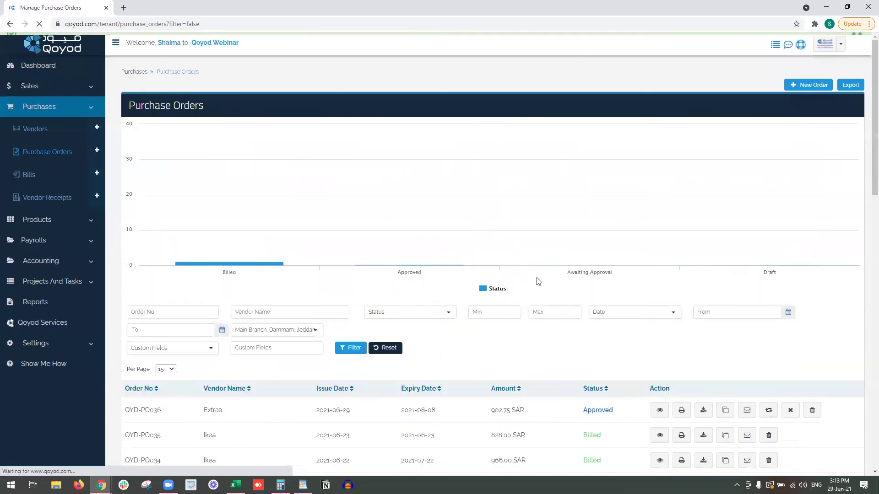
{"action": "scroll", "coordinate": [553, 281], "scroll_direction": "down", "scroll_amount": 4}
{"action": "left_click_drag", "start_coordinate": [617, 228], "coordinate": [581, 228]}
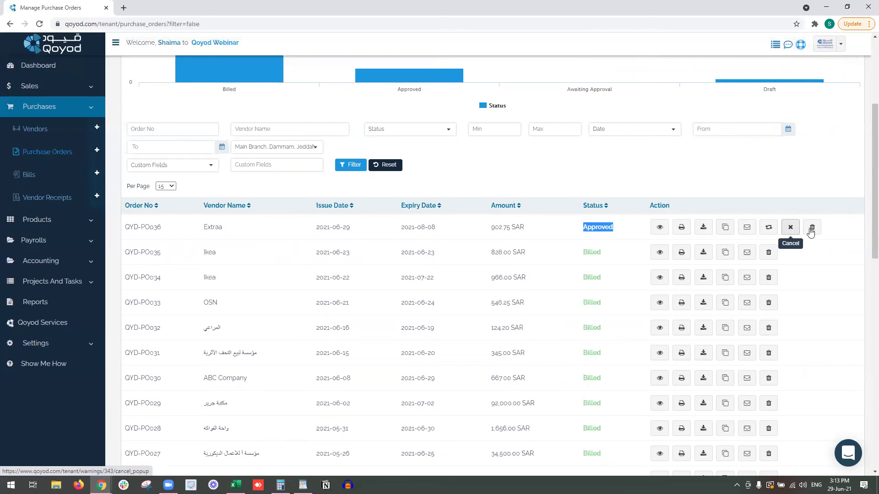
{"action": "left_click", "coordinate": [773, 226]}
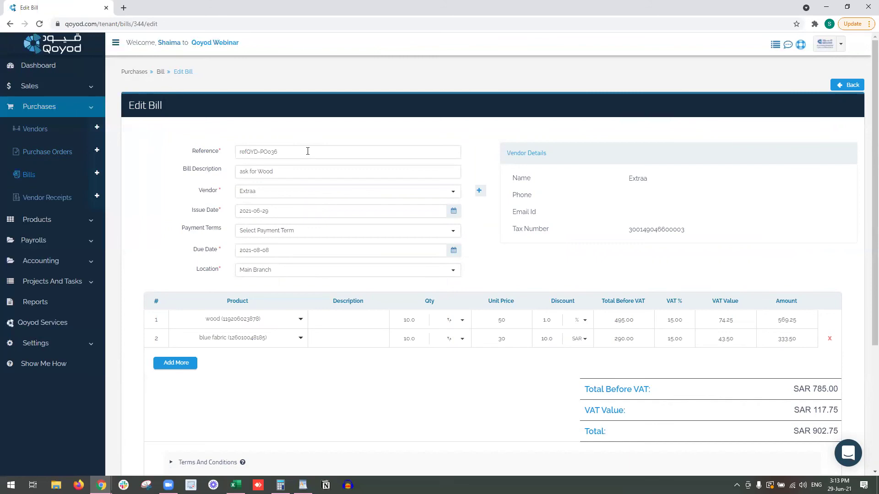
Link bill refQYD-PO036 to project PRJ-22 in Additional Information, then save and approve it.
{"action": "left_click_drag", "start_coordinate": [305, 151], "coordinate": [242, 153]}
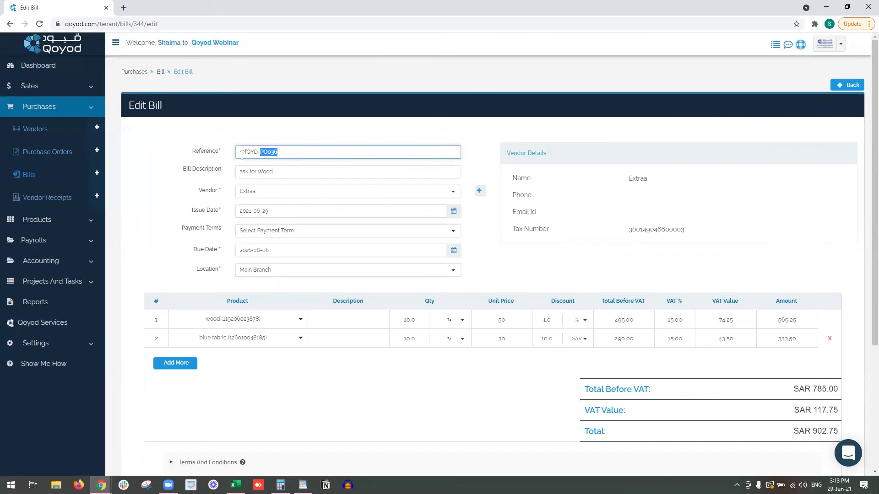
{"action": "left_click", "coordinate": [277, 176]}
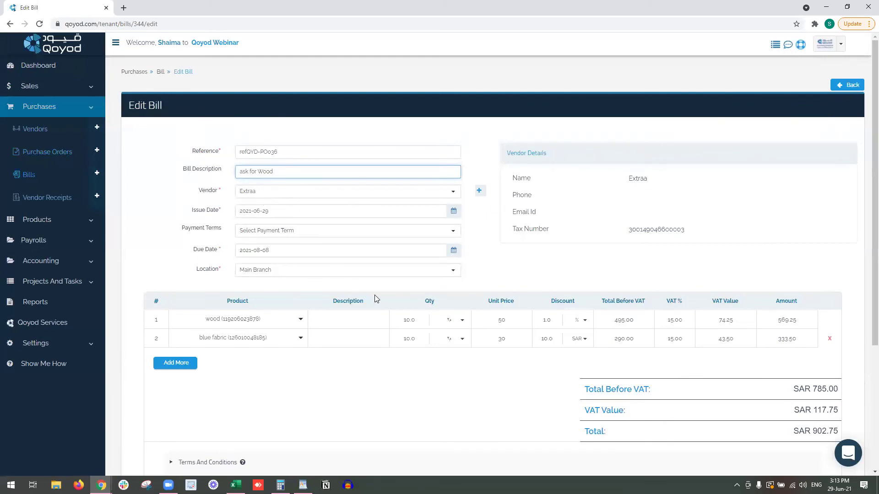
{"action": "scroll", "coordinate": [374, 299], "scroll_direction": "down", "scroll_amount": 2}
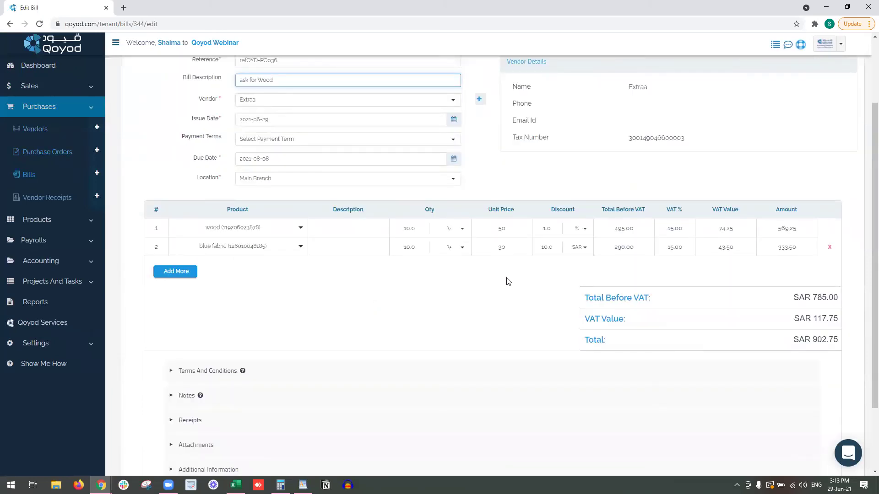
{"action": "scroll", "coordinate": [487, 284], "scroll_direction": "down", "scroll_amount": 2}
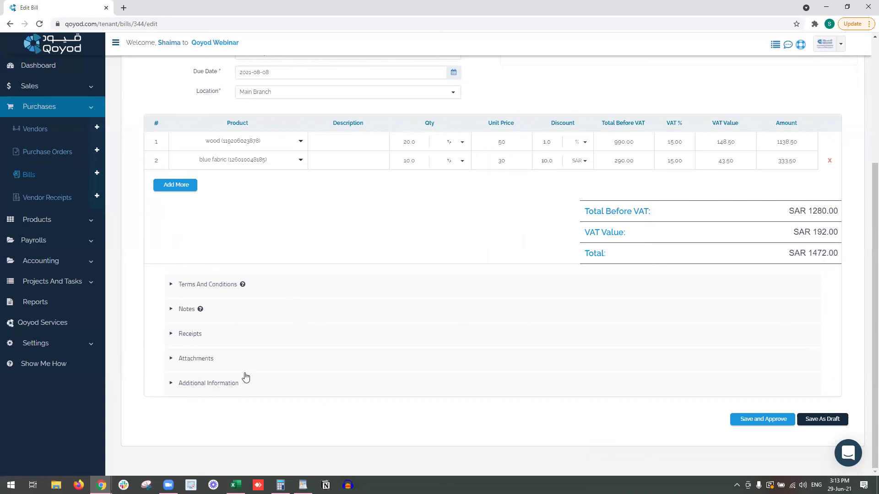
{"action": "left_click", "coordinate": [233, 382]}
{"action": "scroll", "coordinate": [319, 322], "scroll_direction": "down", "scroll_amount": 3}
{"action": "scroll", "coordinate": [319, 322], "scroll_direction": "down", "scroll_amount": 1}
{"action": "left_click", "coordinate": [350, 270]}
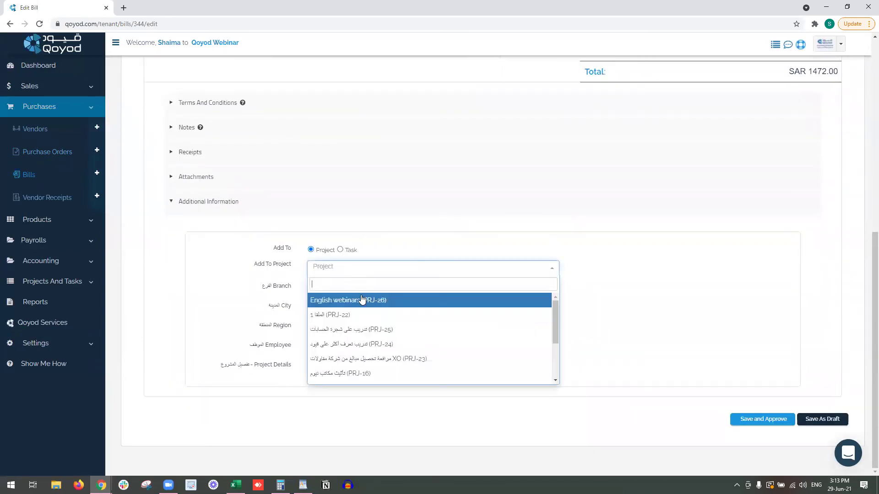
{"action": "left_click", "coordinate": [367, 315]}
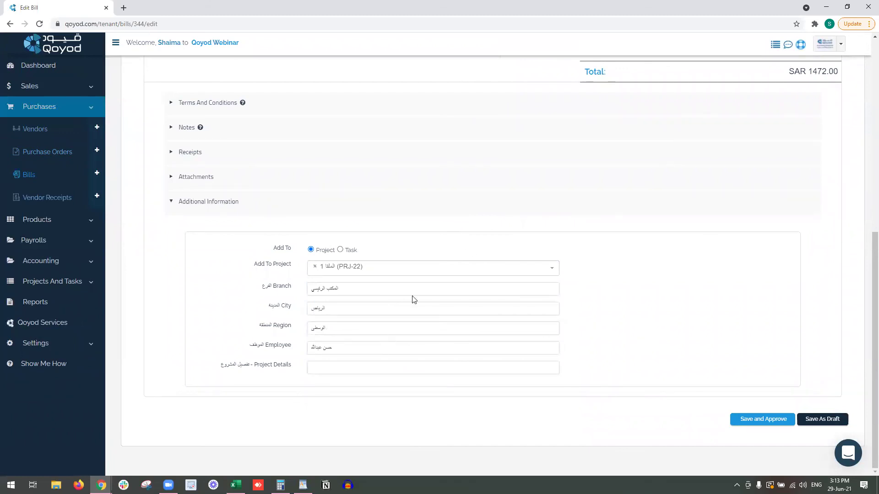
{"action": "left_click", "coordinate": [737, 419]}
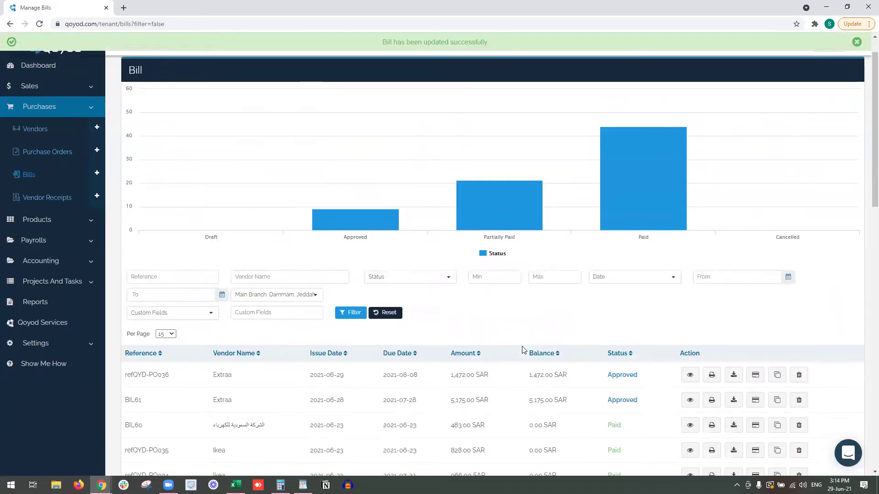
{"action": "left_click_drag", "start_coordinate": [123, 372], "coordinate": [666, 375]}
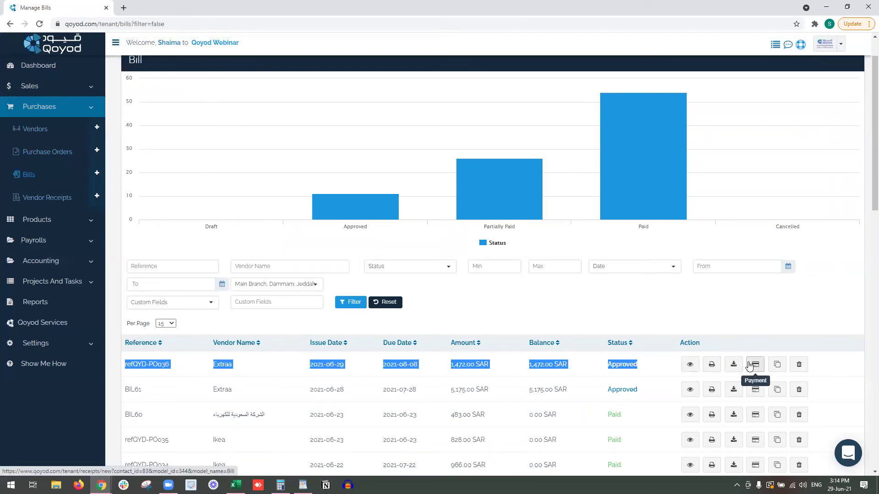
{"action": "left_click", "coordinate": [666, 365]}
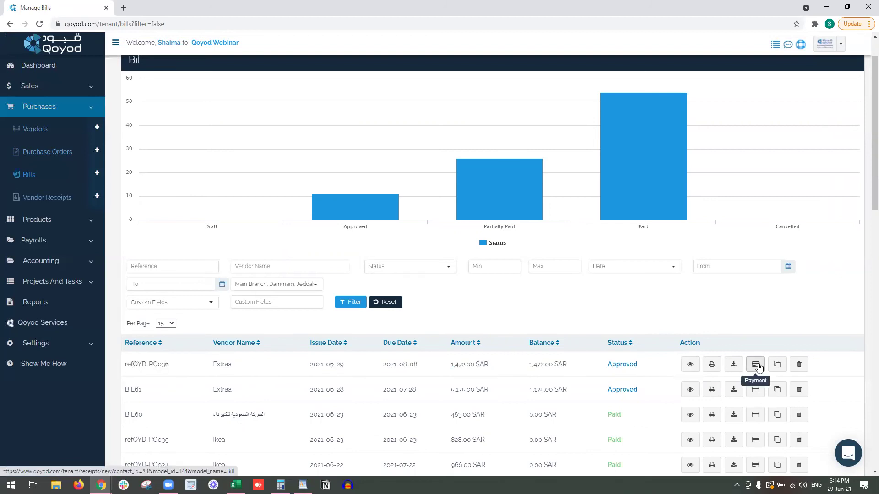
Start a new payment on the bill from account 11020101 - Alinma Bank 001.
{"action": "left_click", "coordinate": [756, 365]}
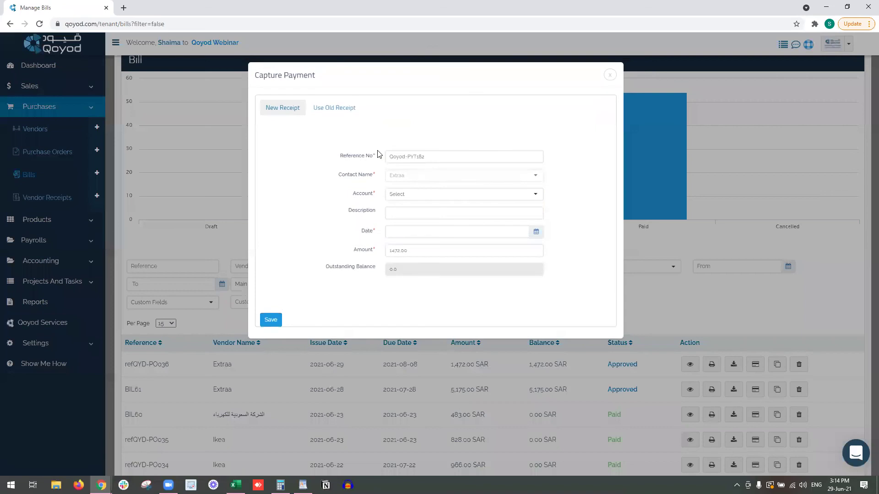
{"action": "left_click", "coordinate": [343, 114]}
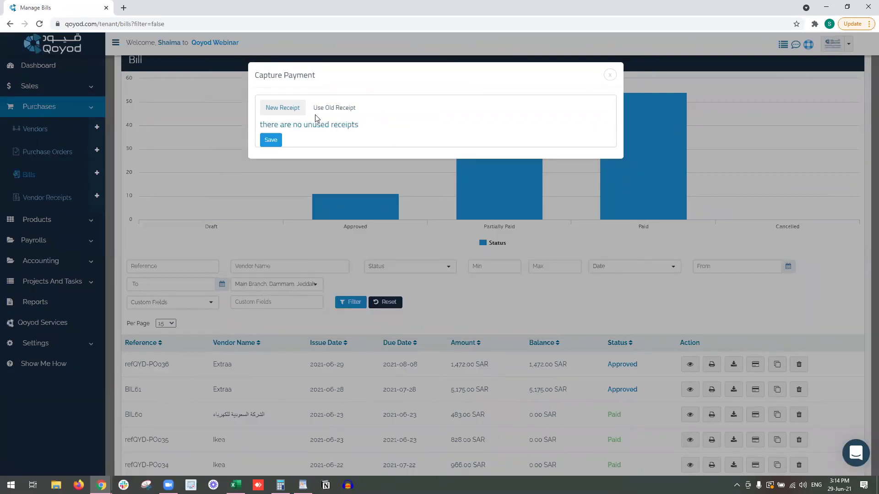
{"action": "left_click", "coordinate": [283, 108]}
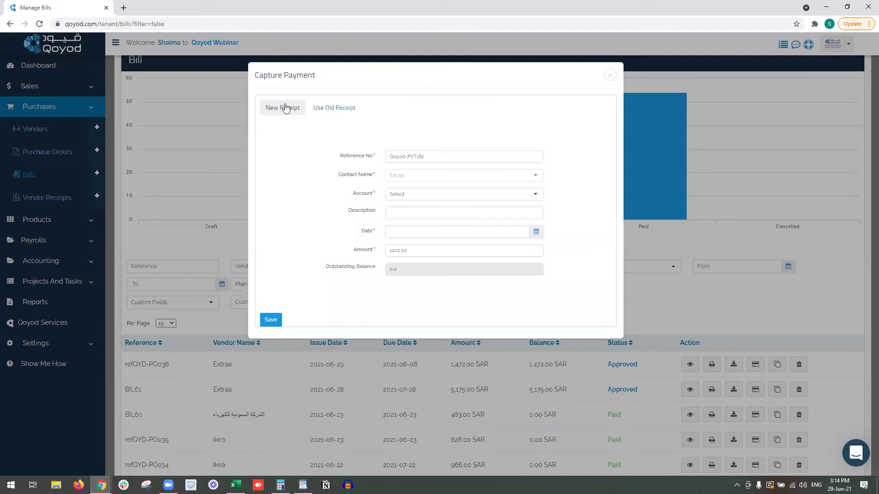
{"action": "left_click", "coordinate": [473, 200]}
{"action": "scroll", "coordinate": [462, 274], "scroll_direction": "down", "scroll_amount": 3}
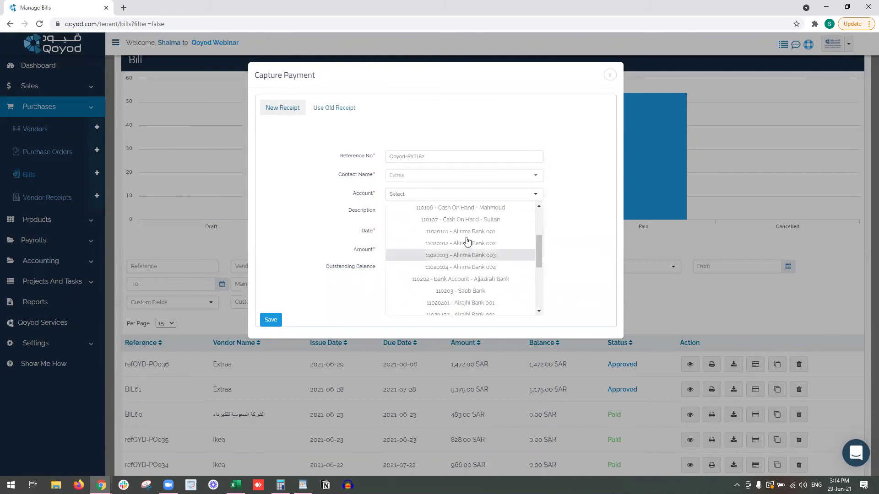
{"action": "left_click", "coordinate": [462, 232]}
Enter a short payment description and set the payment date to 2021-06-29.
{"action": "left_click", "coordinate": [428, 210]}
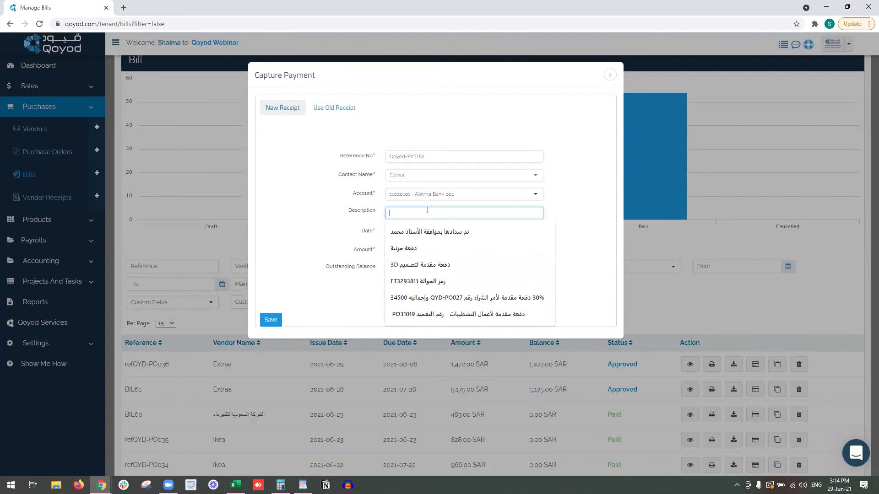
{"action": "type", "text": "Fai"}
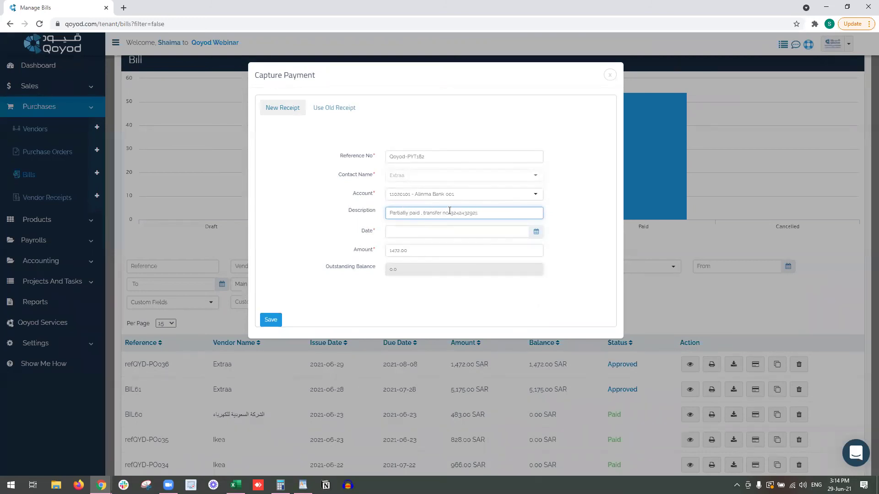
{"action": "type", "text": "fy"}
{"action": "key", "text": "BackSpace"}
{"action": "left_click", "coordinate": [434, 231]}
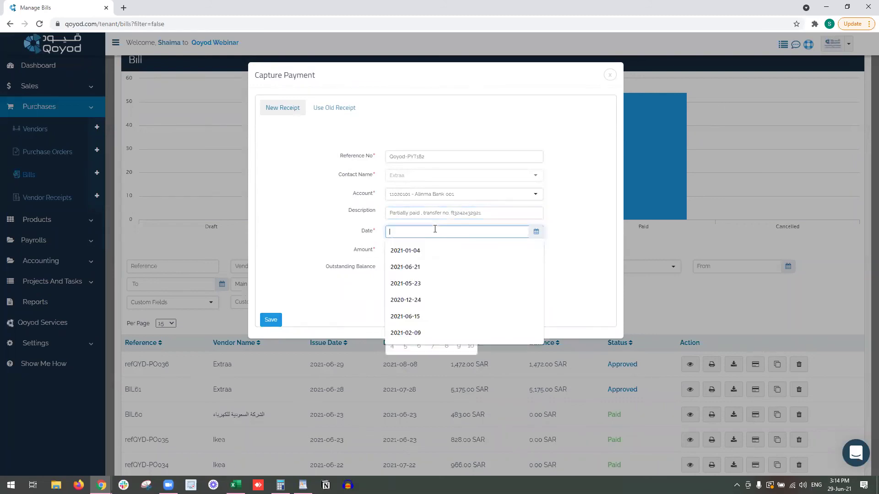
{"action": "left_click", "coordinate": [536, 232]}
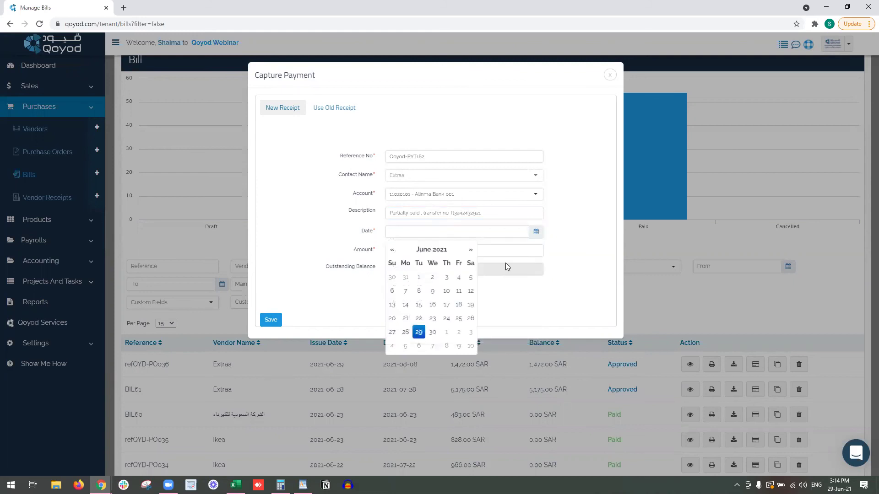
{"action": "left_click", "coordinate": [419, 331]}
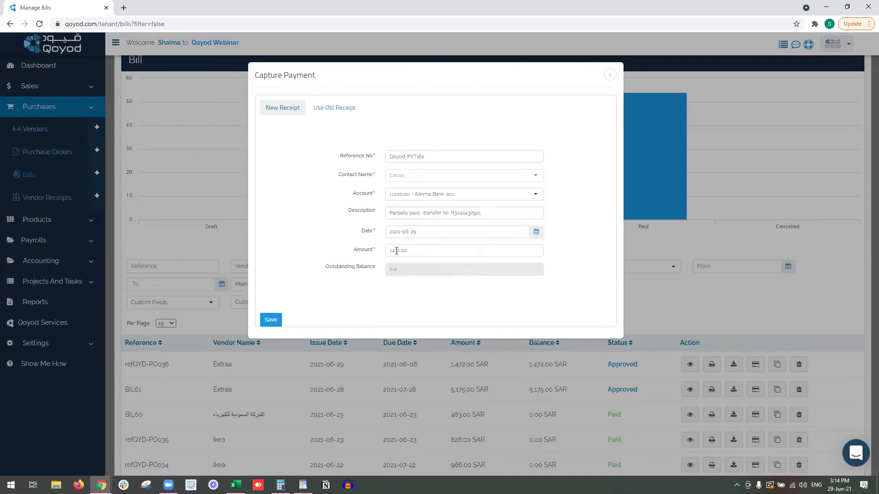
Change the amount to 572 SAR and save the payment.
{"action": "left_click_drag", "start_coordinate": [394, 250], "coordinate": [387, 251]}
{"action": "type", "text": "5"}
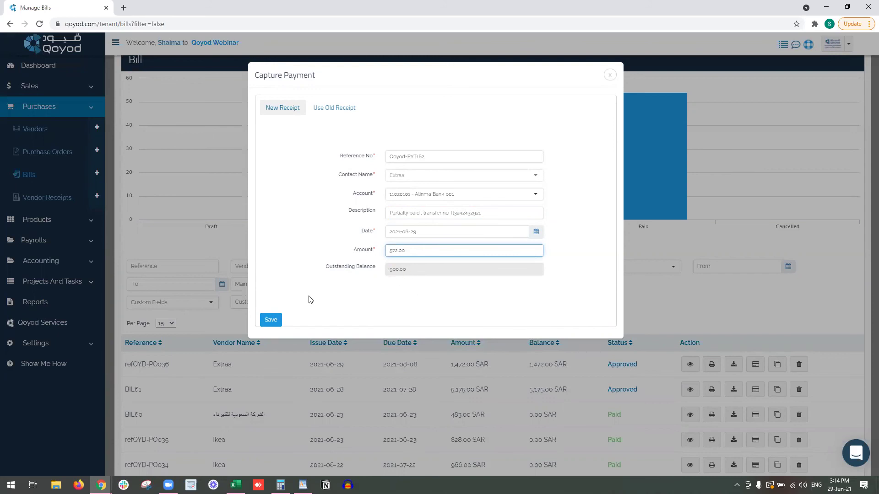
{"action": "left_click", "coordinate": [268, 322]}
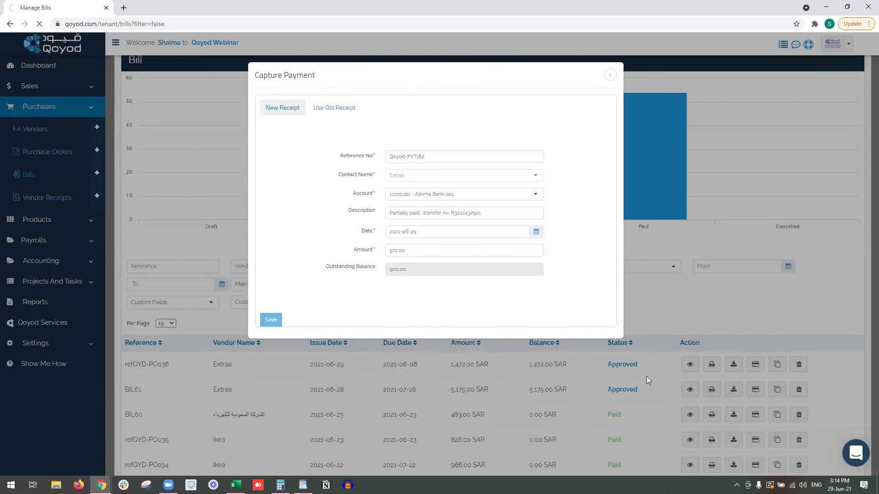
{"action": "scroll", "coordinate": [643, 376], "scroll_direction": "down", "scroll_amount": 3}
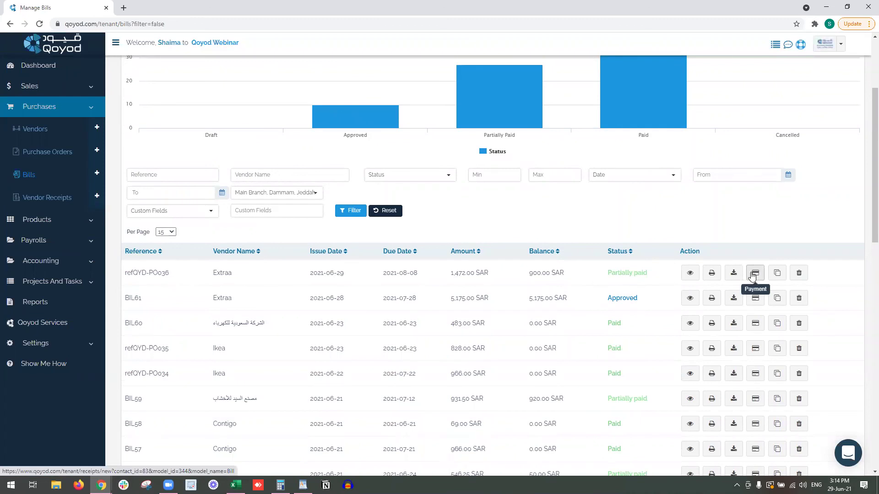
Start a new vendor receipt for contact Extraa with kind Paid.
{"action": "left_click", "coordinate": [74, 198]}
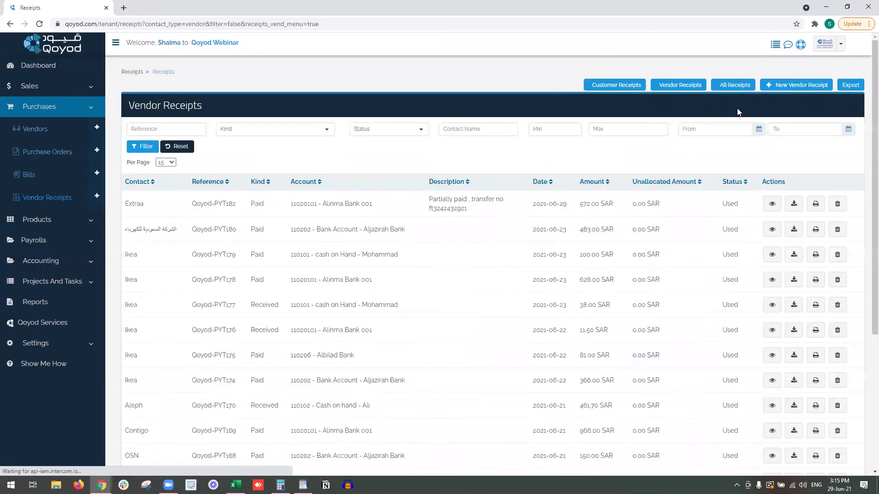
{"action": "left_click", "coordinate": [774, 86]}
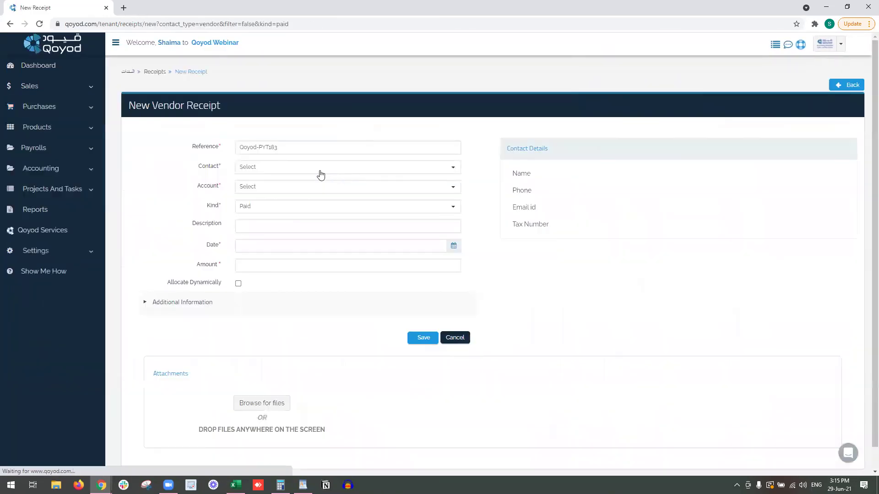
{"action": "left_click", "coordinate": [320, 170]}
{"action": "type", "text": "e"}
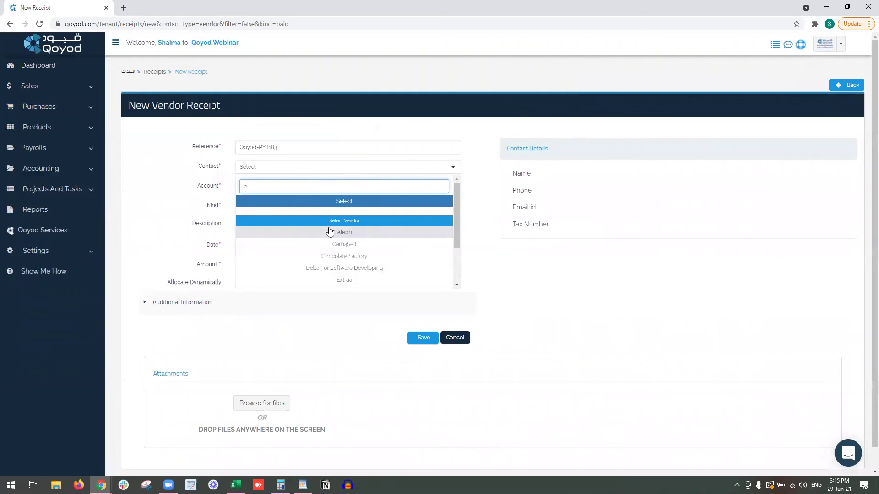
{"action": "type", "text": "xt"}
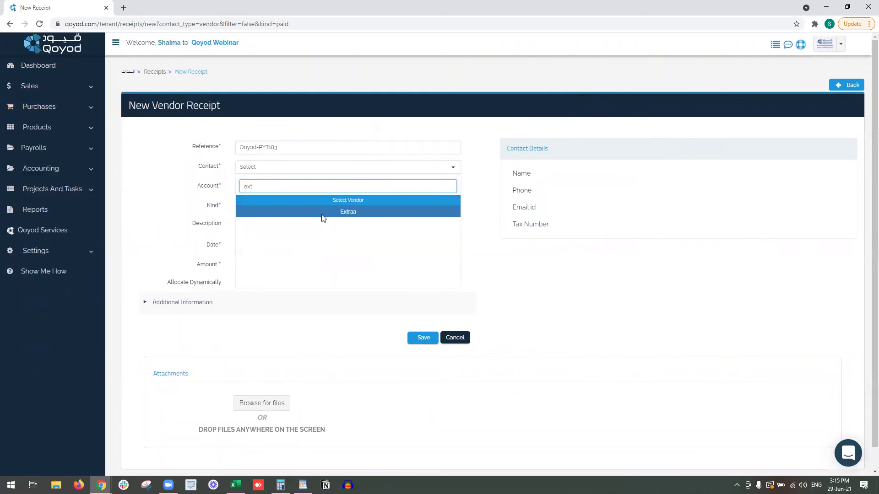
{"action": "left_click", "coordinate": [322, 215]}
{"action": "left_click", "coordinate": [296, 206]}
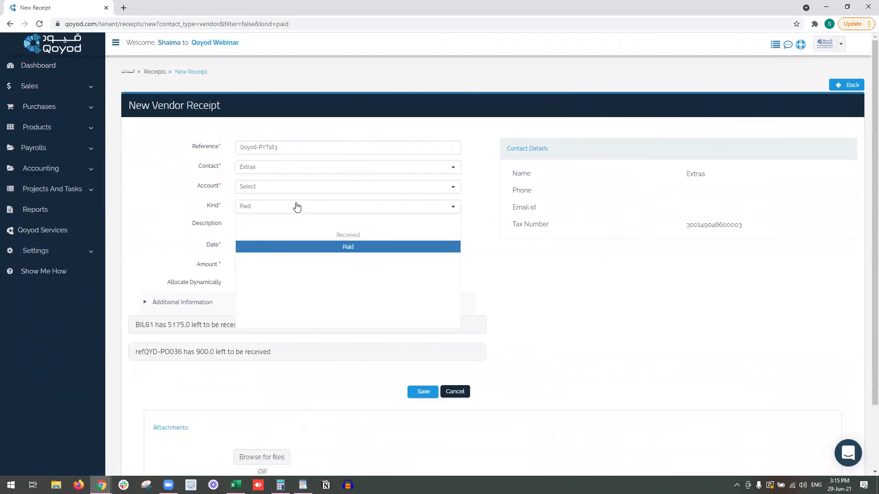
{"action": "left_click", "coordinate": [193, 208]}
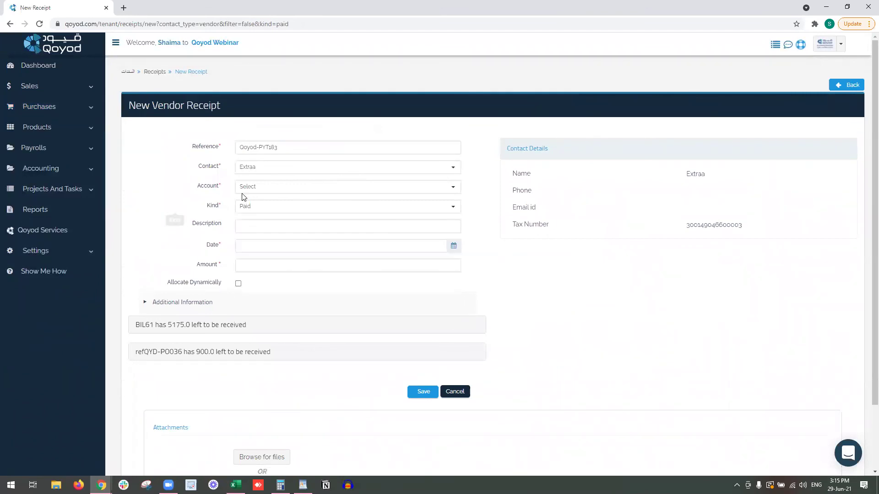
Pay 10000 from the Aljazirah Bank account, dated 2021-06-29.
{"action": "left_click", "coordinate": [244, 189]}
{"action": "scroll", "coordinate": [272, 259], "scroll_direction": "down", "scroll_amount": 5}
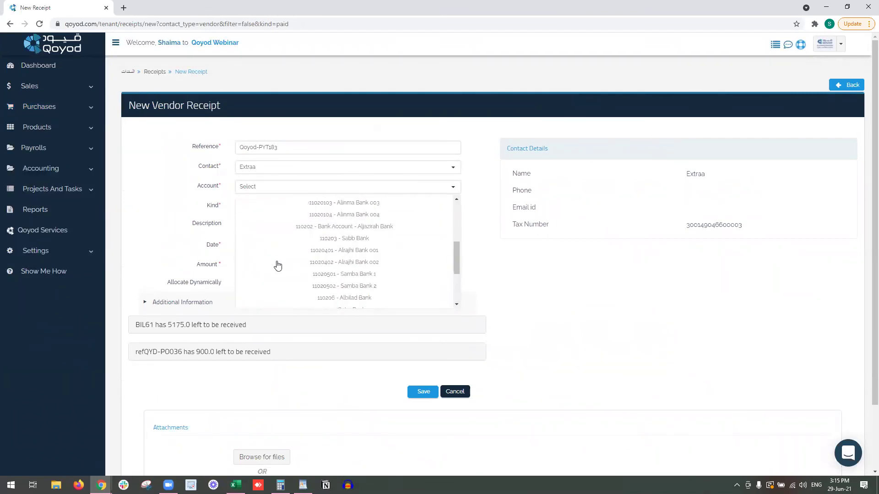
{"action": "scroll", "coordinate": [277, 266], "scroll_direction": "down", "scroll_amount": 2}
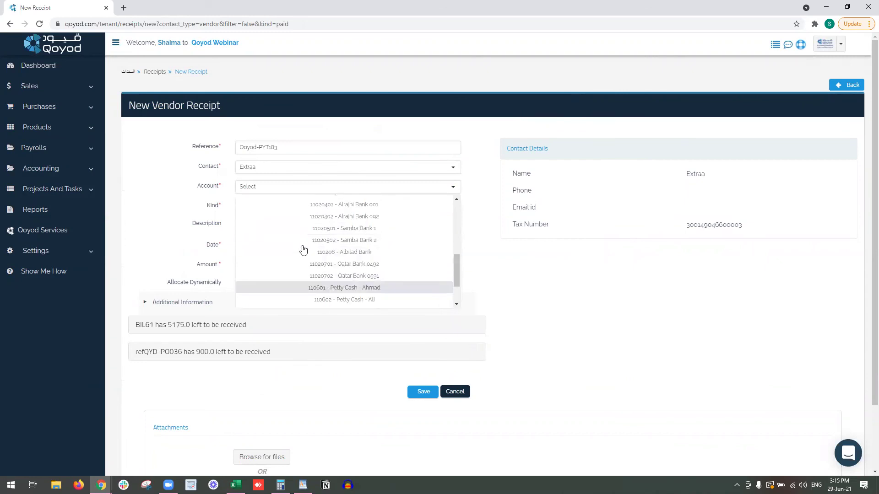
{"action": "scroll", "coordinate": [303, 250], "scroll_direction": "up", "scroll_amount": 4}
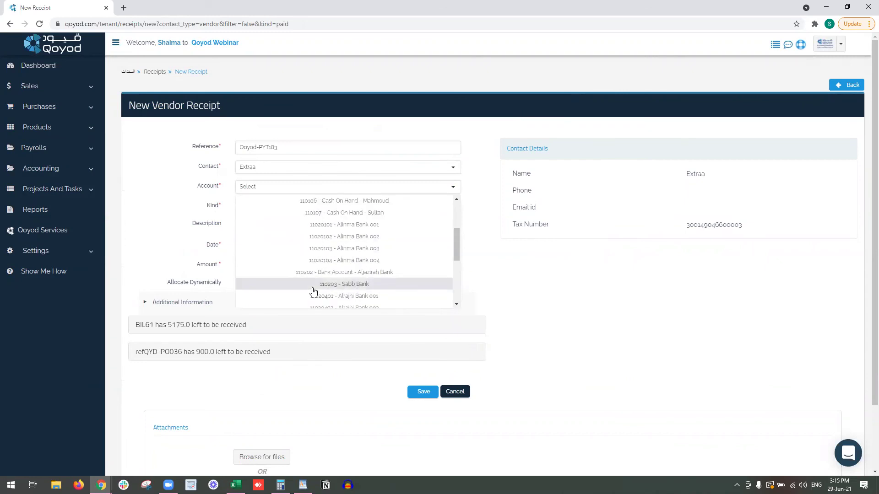
{"action": "left_click", "coordinate": [308, 273]}
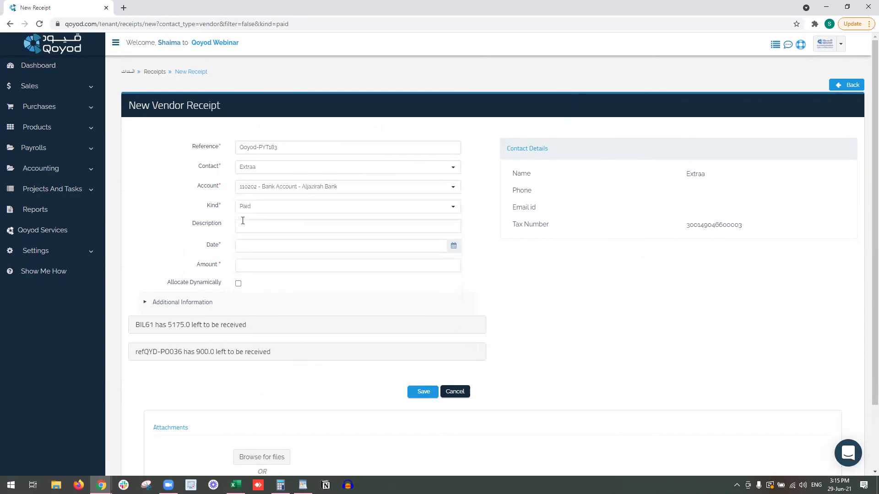
{"action": "left_click", "coordinate": [269, 223]}
{"action": "left_click", "coordinate": [262, 246]}
{"action": "left_click", "coordinate": [272, 268]}
{"action": "left_click", "coordinate": [179, 213]}
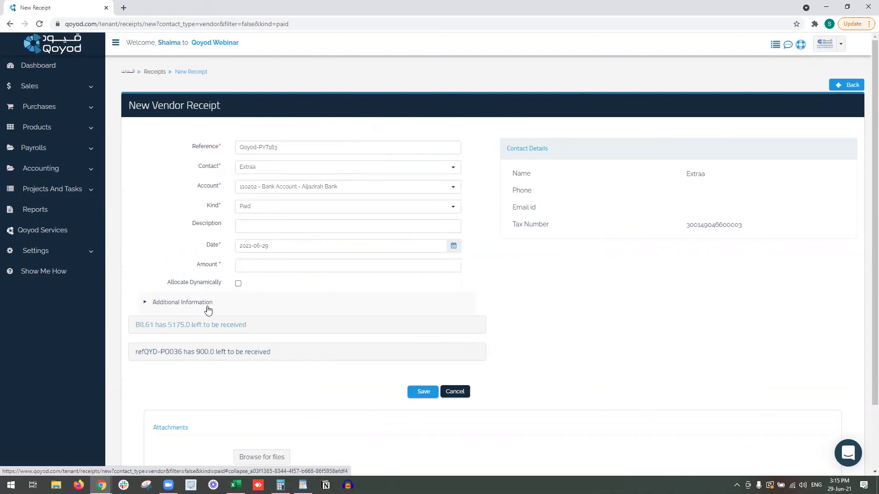
{"action": "left_click", "coordinate": [258, 265]}
{"action": "type", "text": "100"}
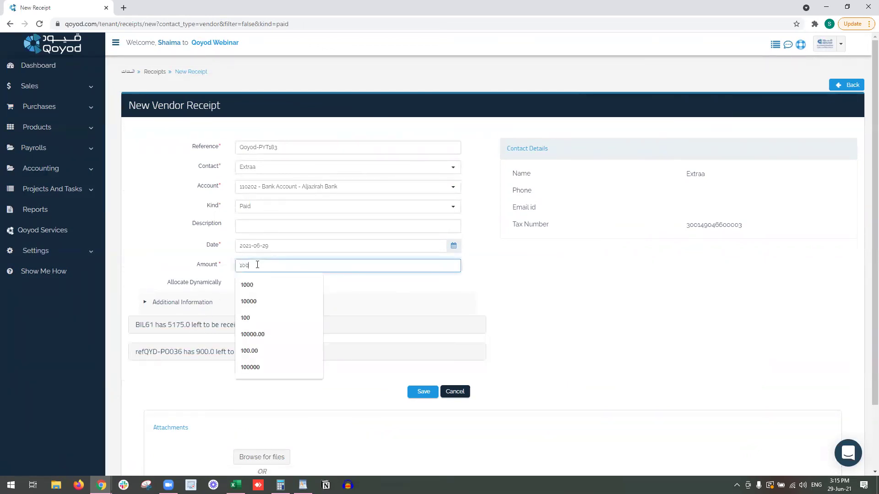
{"action": "type", "text": "00"}
{"action": "left_click", "coordinate": [558, 306]}
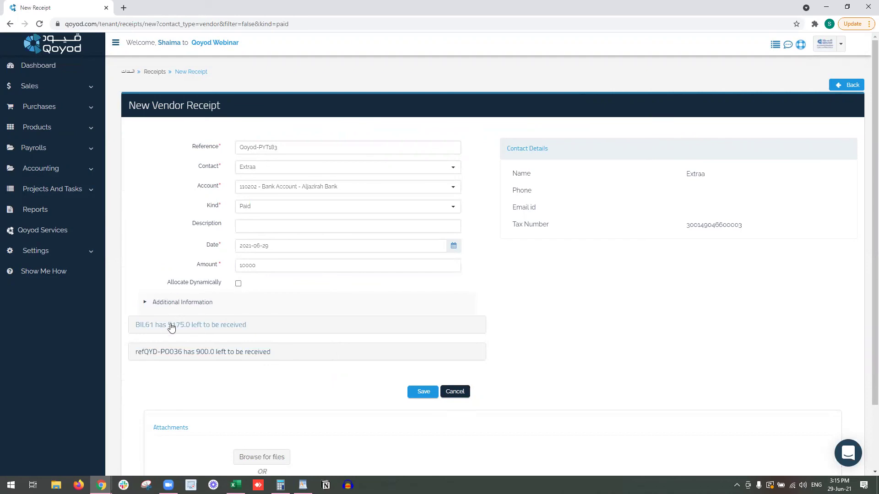
Leave bill BIL61 without any allocation and save the receipt.
{"action": "left_click", "coordinate": [220, 325]}
{"action": "left_click", "coordinate": [260, 348]}
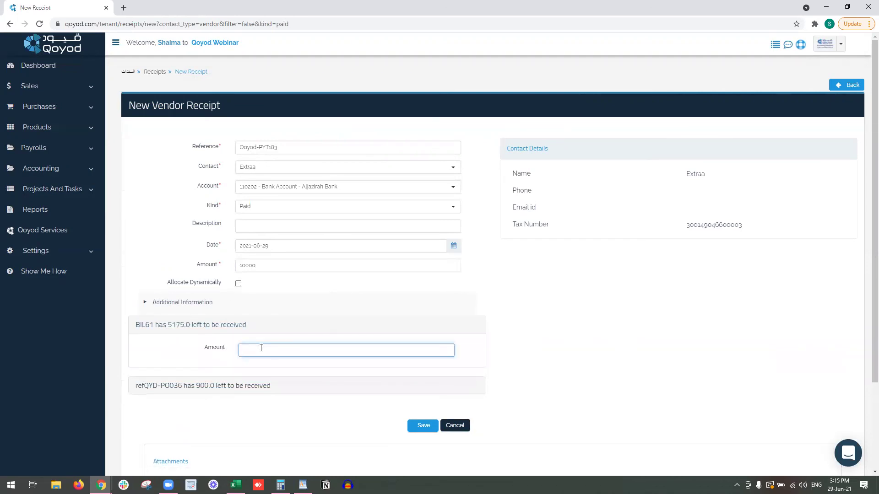
{"action": "left_click", "coordinate": [554, 408]}
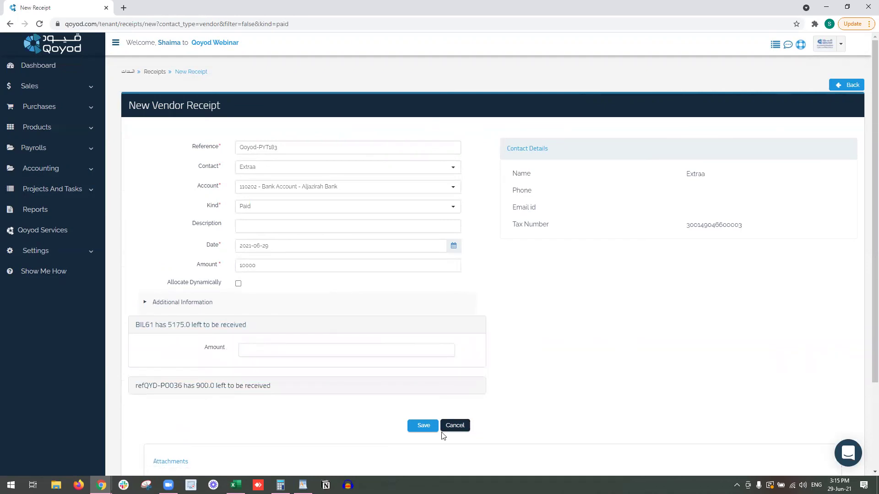
{"action": "left_click", "coordinate": [414, 423]}
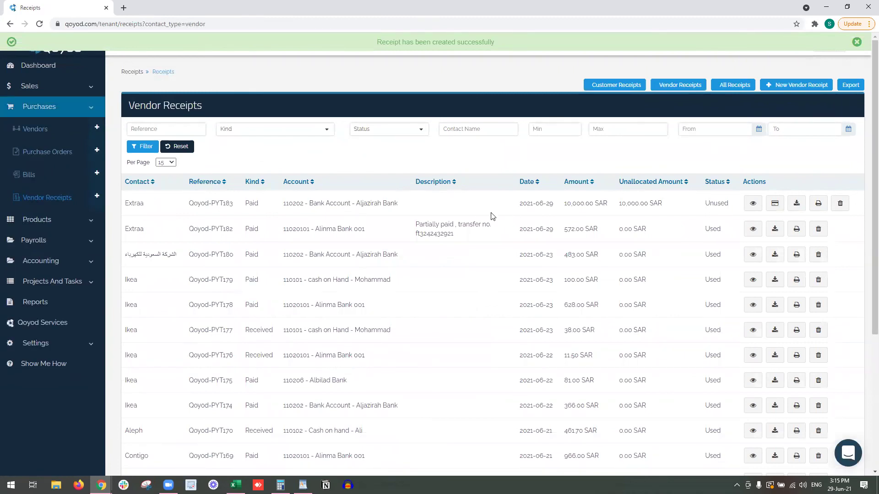
Pay bill refQYD-PO036 with 900 SAR from existing receipt Qoyod-PYT183 and confirm it shows Paid.
{"action": "left_click", "coordinate": [47, 181]}
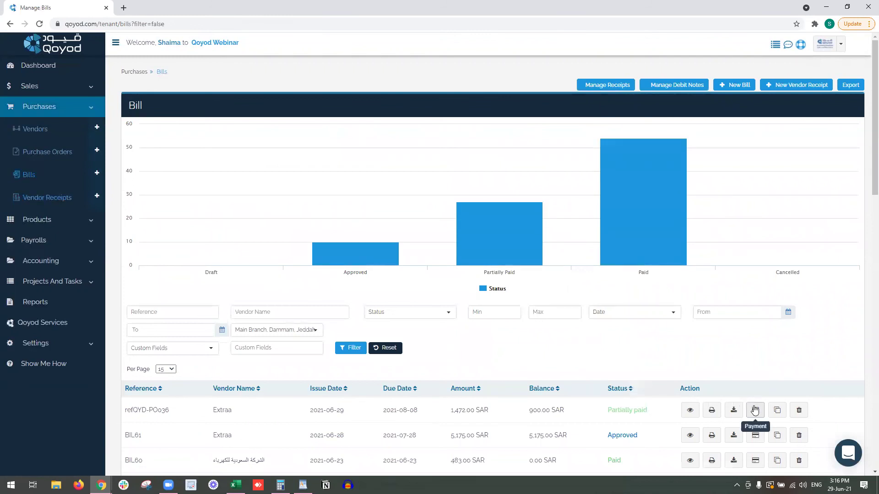
{"action": "left_click", "coordinate": [755, 409]}
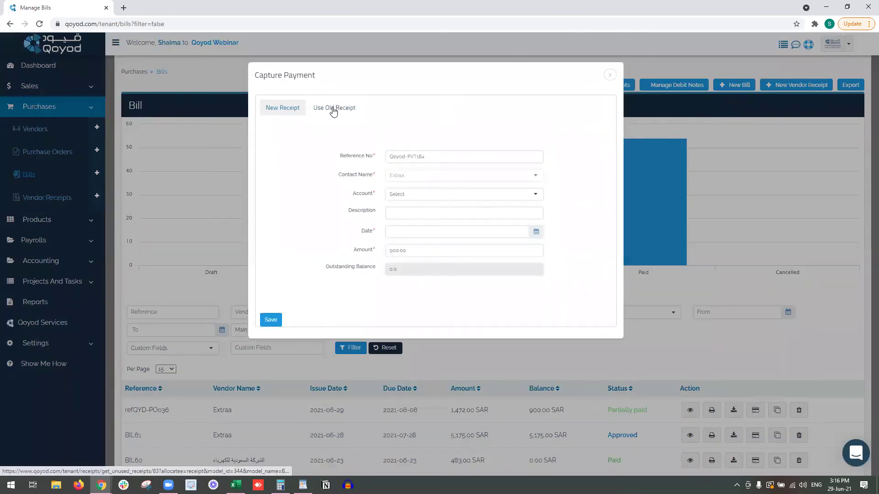
{"action": "left_click", "coordinate": [333, 109]}
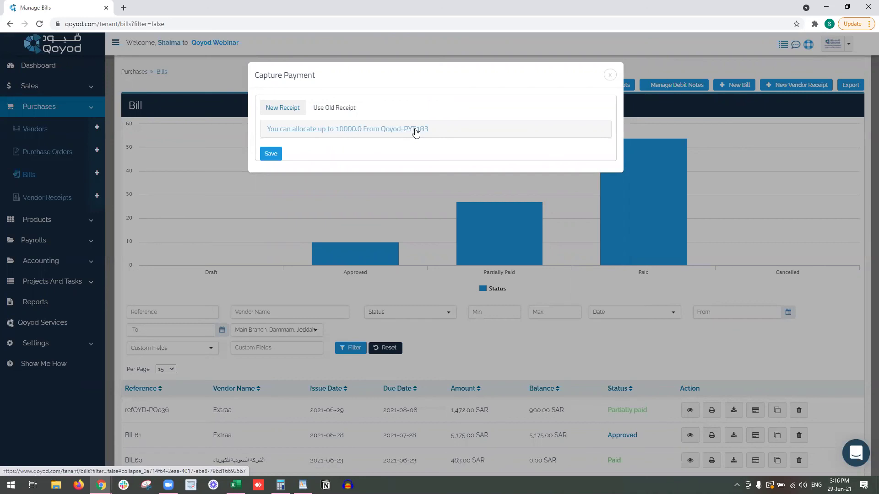
{"action": "left_click", "coordinate": [415, 133]}
{"action": "left_click", "coordinate": [378, 154]}
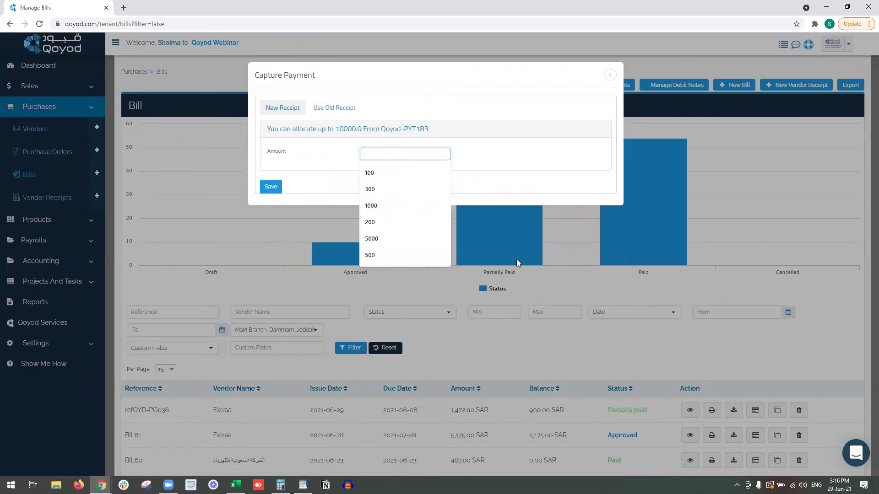
{"action": "type", "text": "900"}
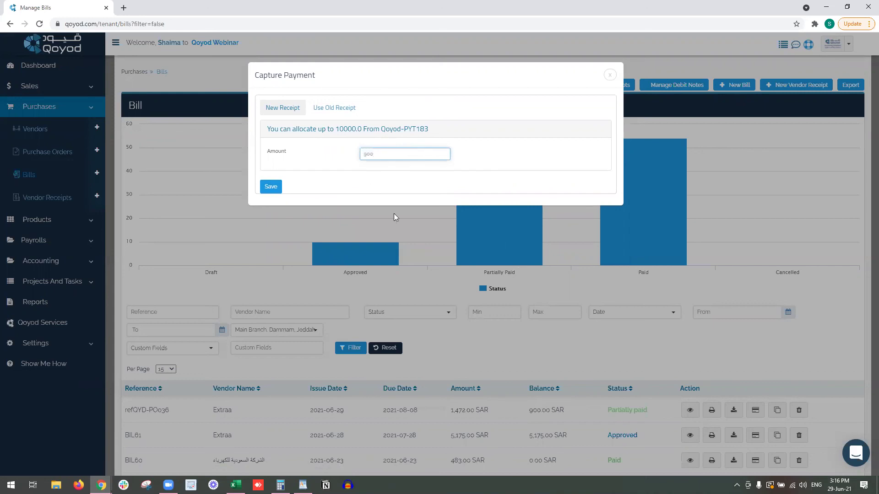
{"action": "left_click", "coordinate": [271, 187]}
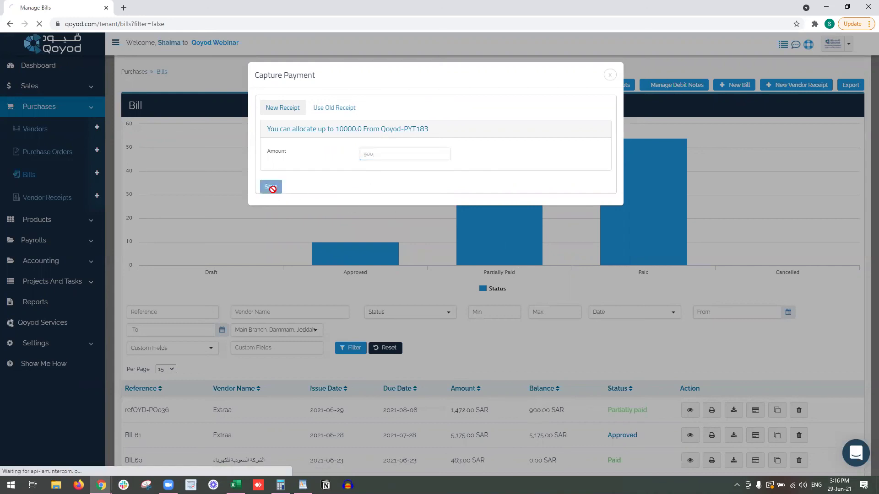
{"action": "scroll", "coordinate": [404, 311], "scroll_direction": "down", "scroll_amount": 2}
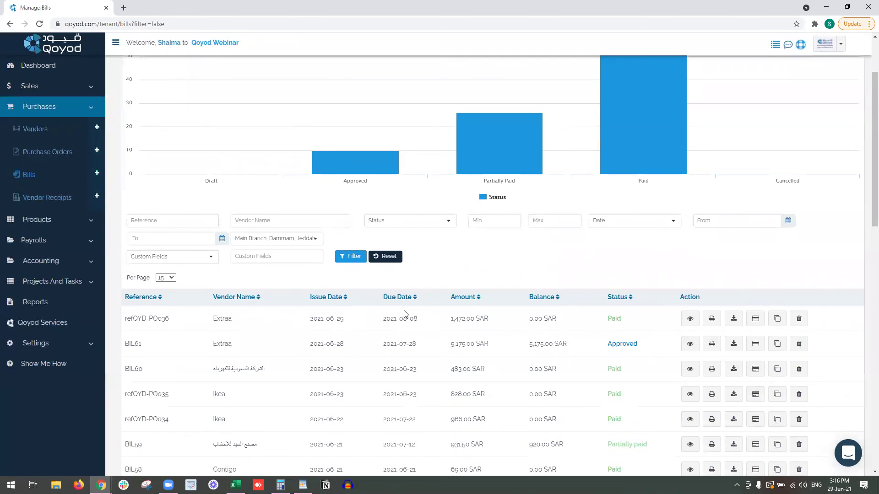
{"action": "left_click_drag", "start_coordinate": [607, 318], "coordinate": [626, 320]}
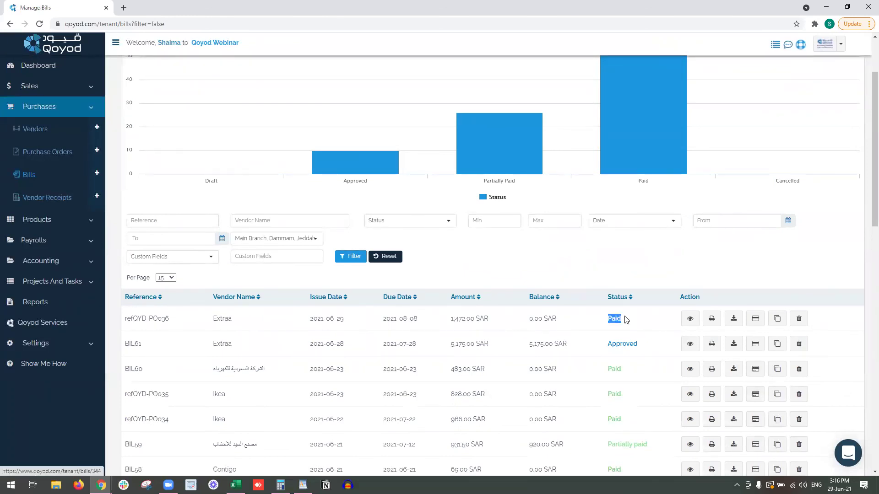
{"action": "left_click", "coordinate": [73, 202]}
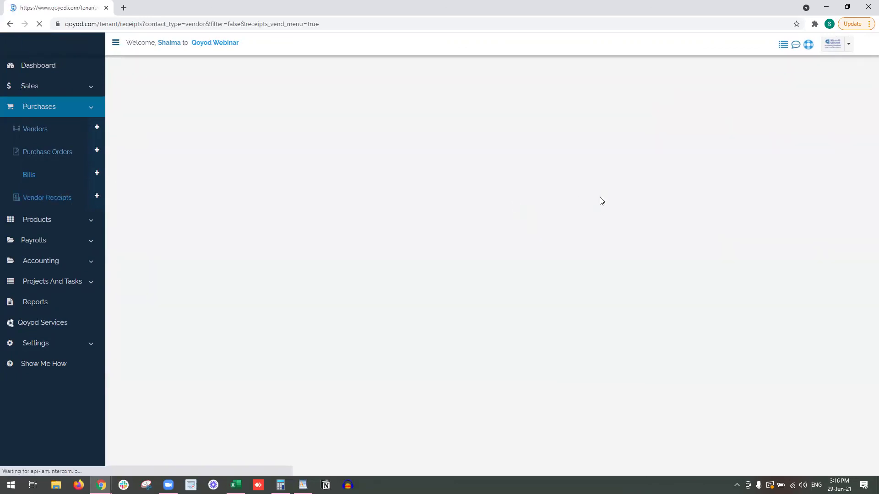
{"action": "triple_click", "coordinate": [621, 201]}
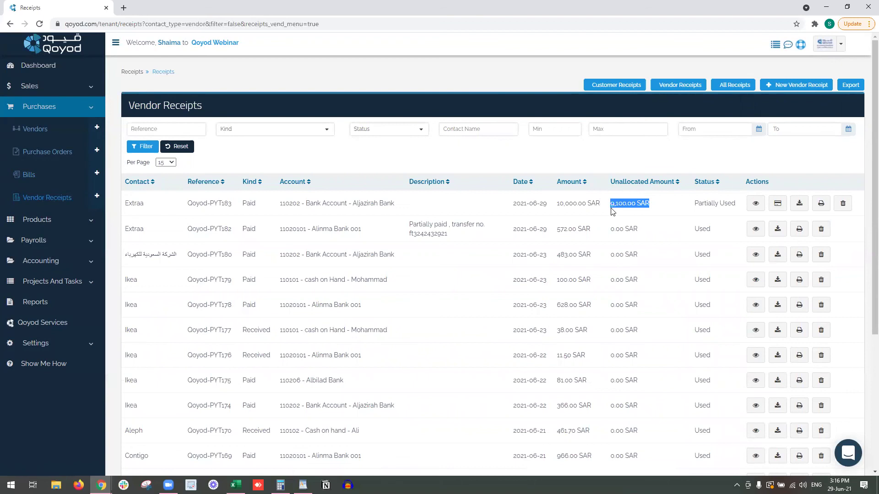
{"action": "left_click", "coordinate": [756, 203]}
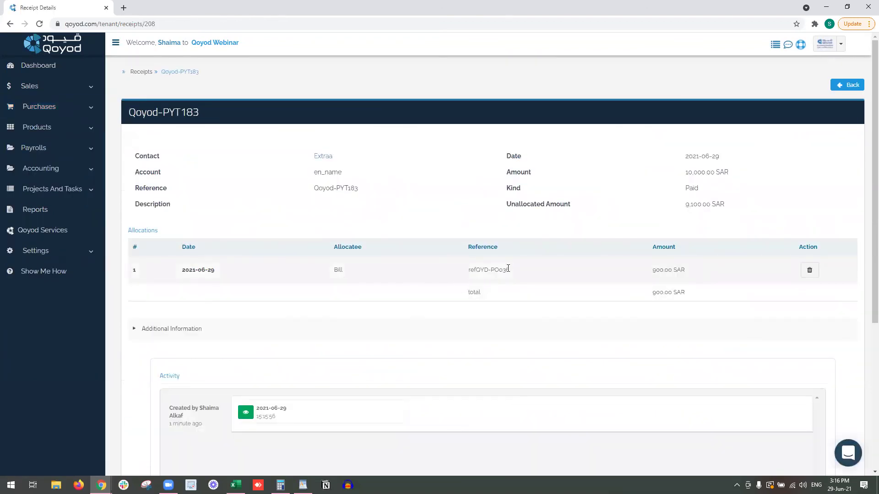
{"action": "triple_click", "coordinate": [502, 269]}
{"action": "left_click", "coordinate": [64, 111]}
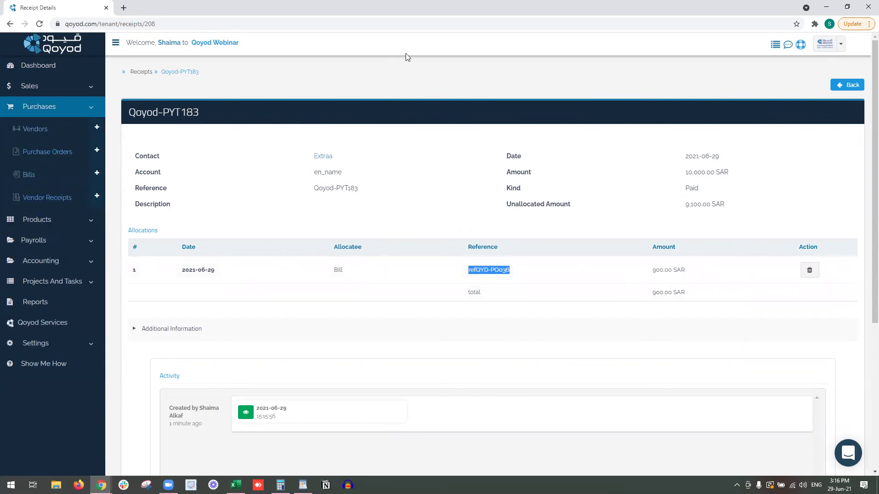
{"action": "left_click", "coordinate": [524, 100]}
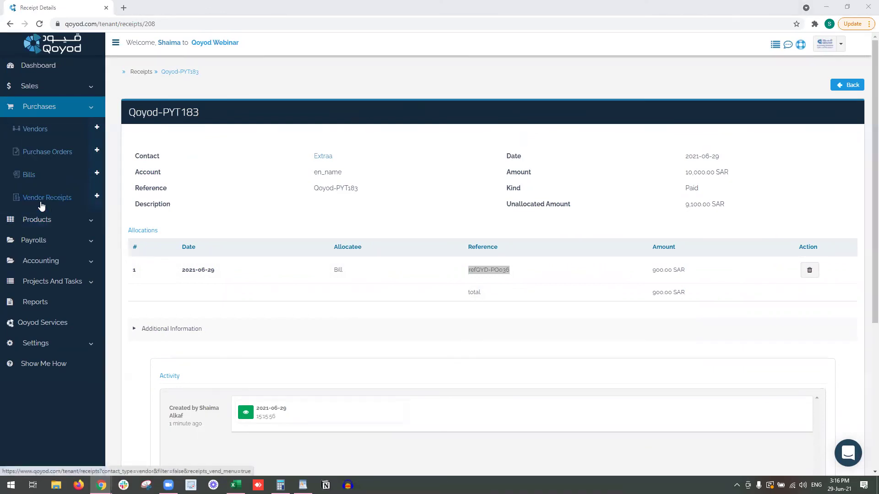
{"action": "left_click", "coordinate": [53, 178]}
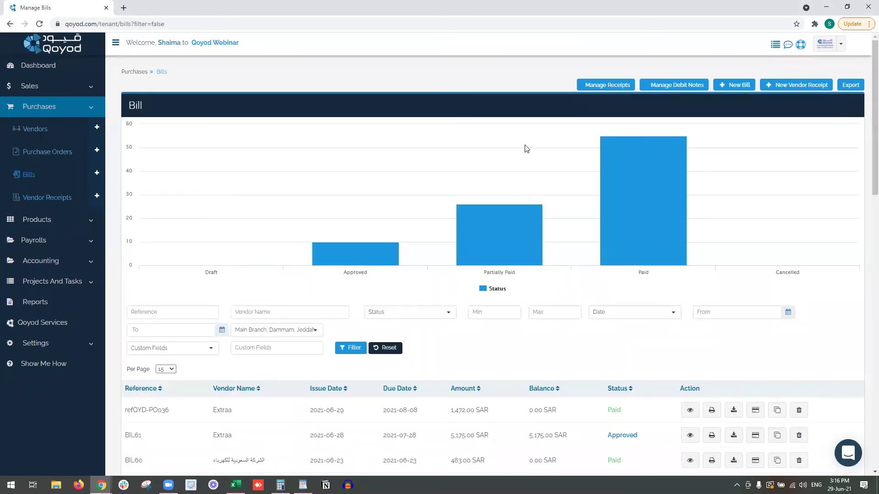
Open bill BIL61's details in a new Bills tab, then go back to the Debit Notes list.
{"action": "left_click", "coordinate": [676, 86]}
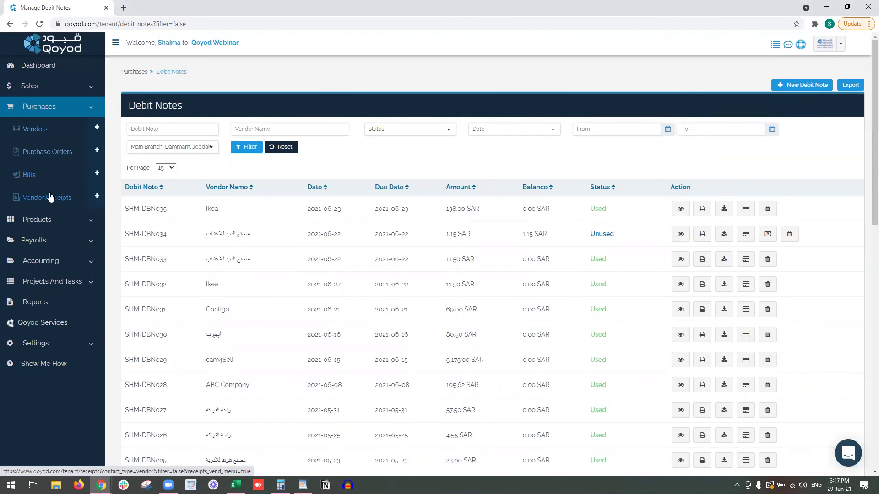
{"action": "right_click", "coordinate": [54, 178]}
{"action": "left_click", "coordinate": [73, 184]}
{"action": "left_click", "coordinate": [174, 7]}
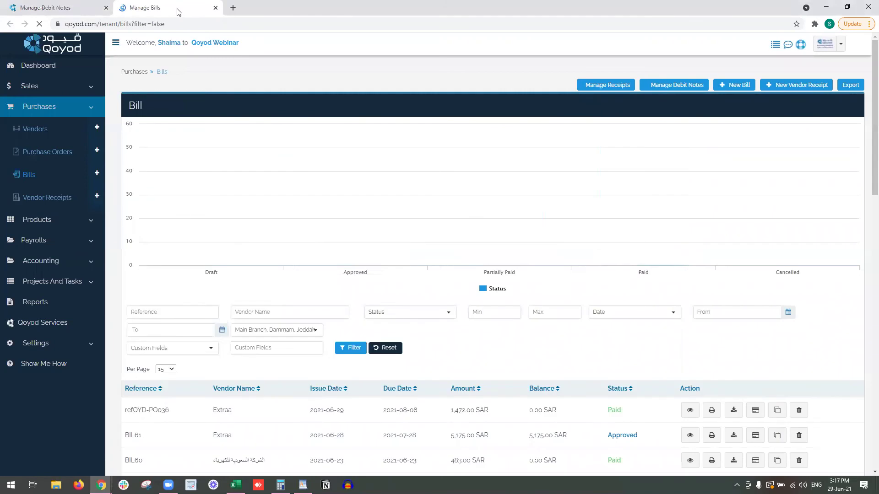
{"action": "scroll", "coordinate": [517, 279], "scroll_direction": "down", "scroll_amount": 2}
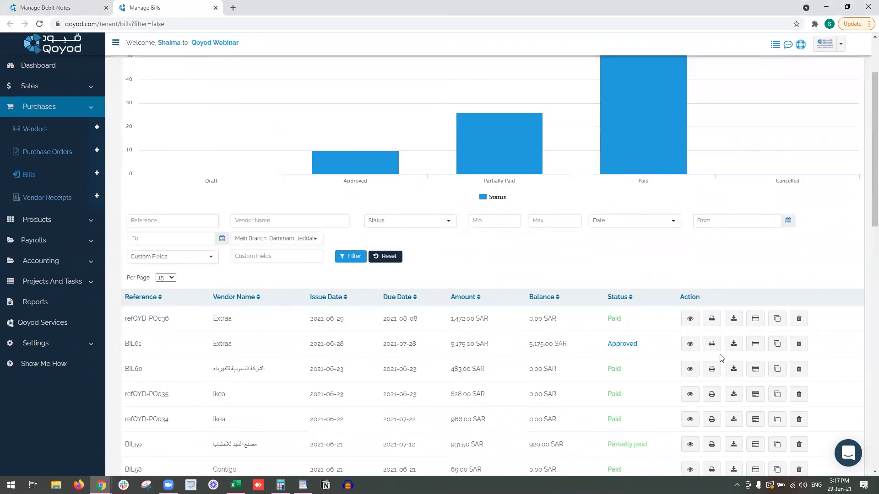
{"action": "left_click", "coordinate": [690, 344]}
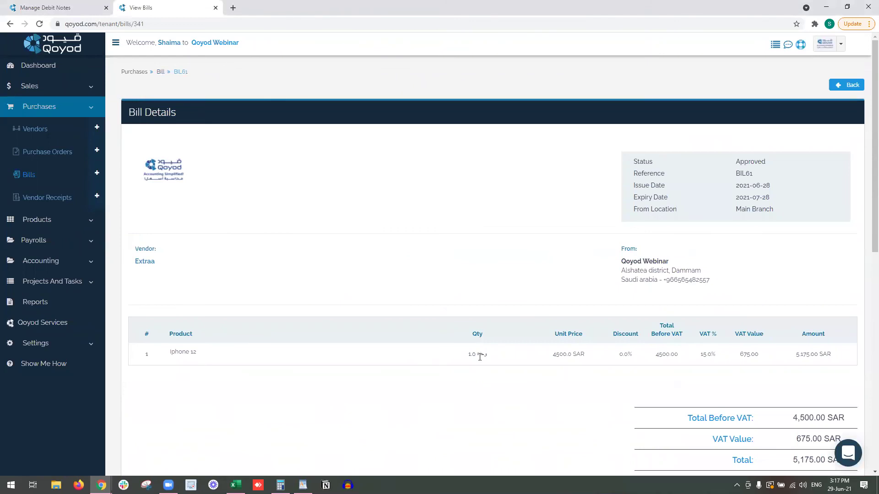
{"action": "left_click", "coordinate": [46, 3]}
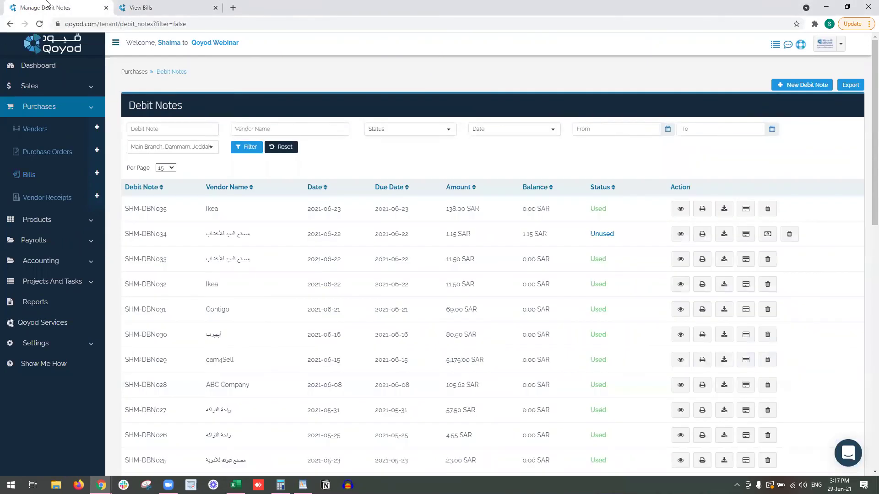
Start a new debit note, try Iphone 12 on line one, and set location to Main Branch.
{"action": "left_click", "coordinate": [820, 85]}
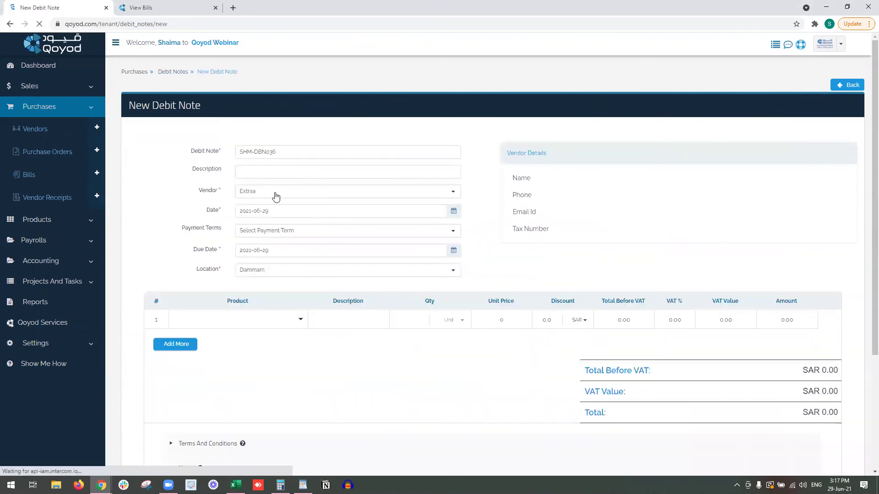
{"action": "left_click", "coordinate": [269, 319]}
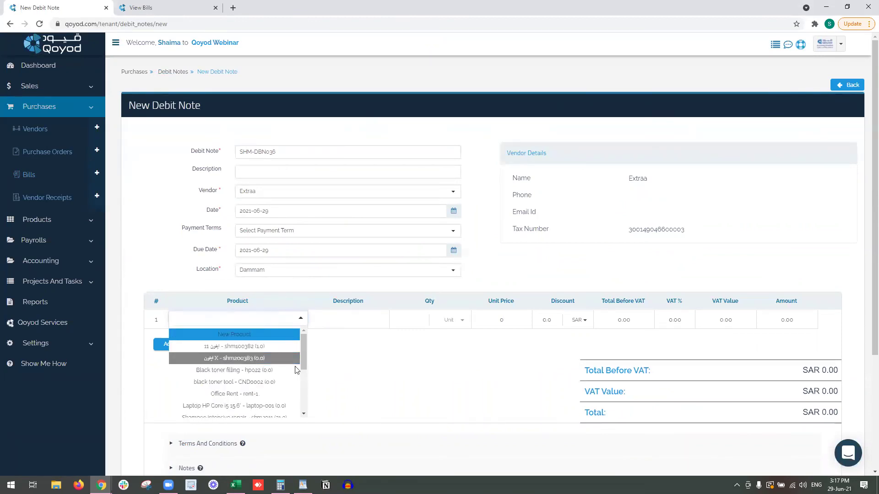
{"action": "type", "text": "12"}
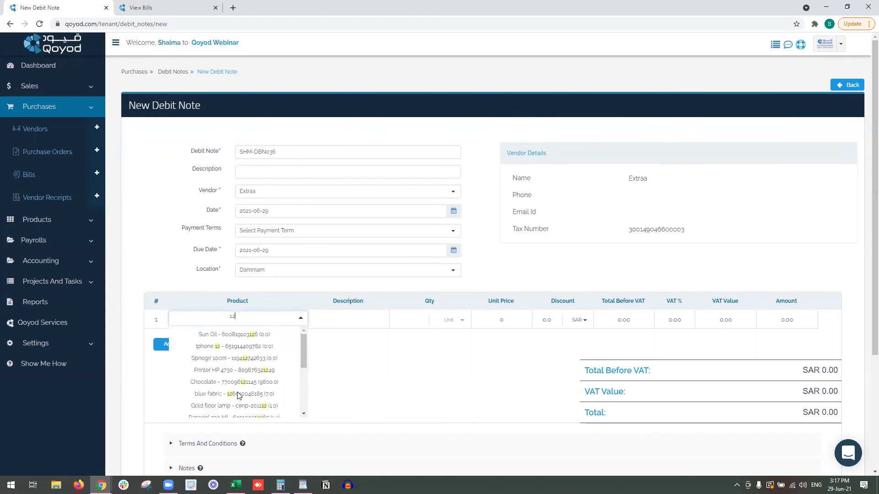
{"action": "left_click", "coordinate": [265, 347]}
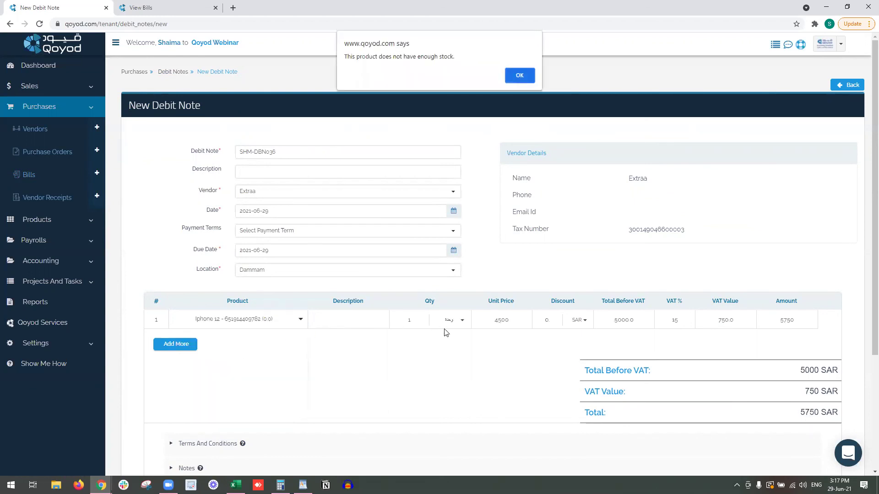
{"action": "left_click", "coordinate": [182, 12]}
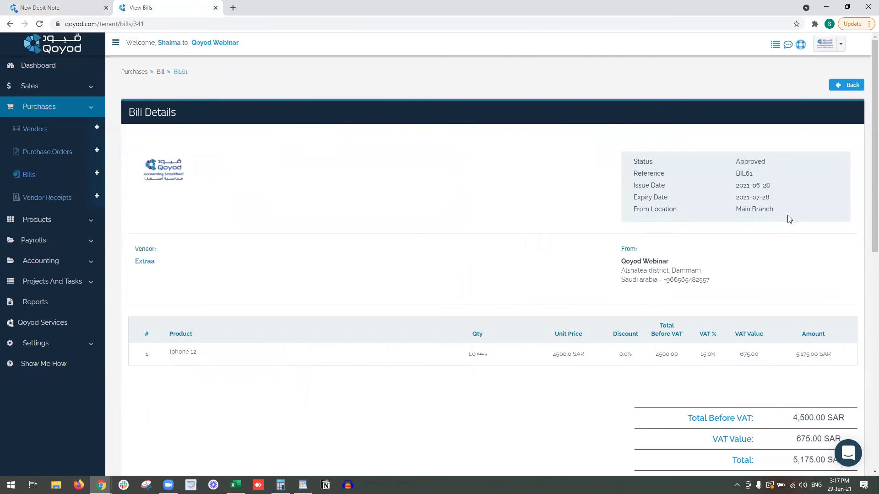
{"action": "left_click_drag", "start_coordinate": [774, 210], "coordinate": [733, 213]}
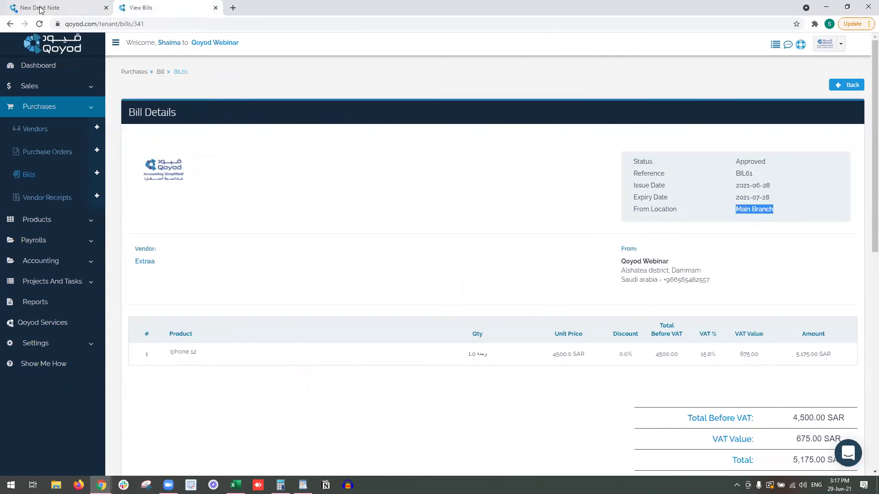
{"action": "left_click", "coordinate": [41, 10]}
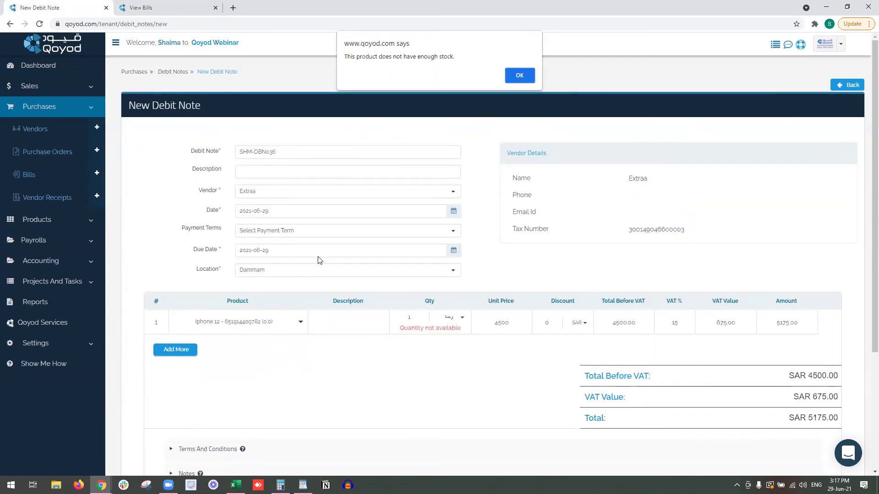
{"action": "left_click", "coordinate": [526, 77]}
{"action": "left_click", "coordinate": [396, 272]}
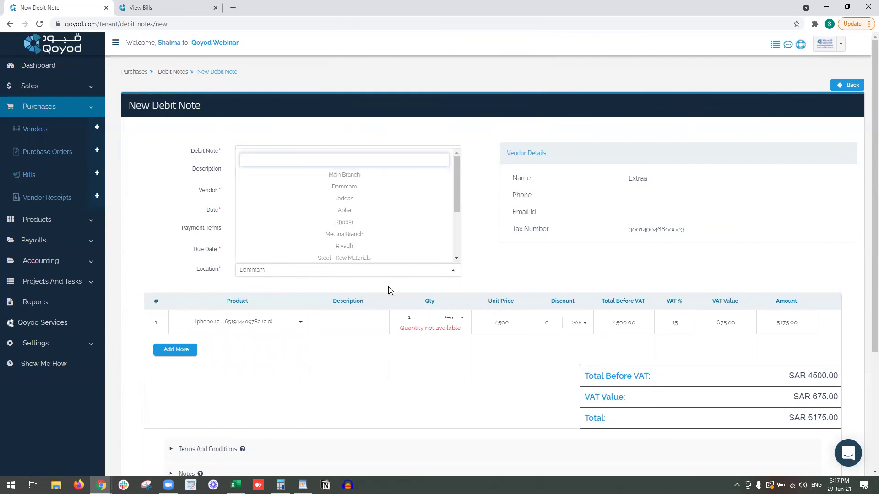
{"action": "left_click", "coordinate": [387, 175]}
Retry Iphone 12 on line one, dismiss the stock warning, then clear the product.
{"action": "left_click", "coordinate": [278, 324]}
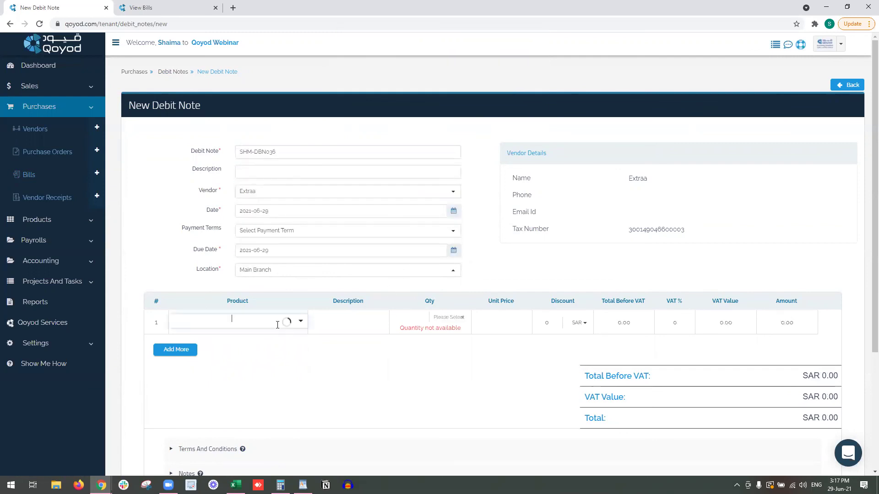
{"action": "type", "text": "ihp"}
{"action": "key", "text": "BackSpace"}
{"action": "key", "text": "BackSpace"}
{"action": "type", "text": "phone"}
{"action": "left_click", "coordinate": [270, 339]}
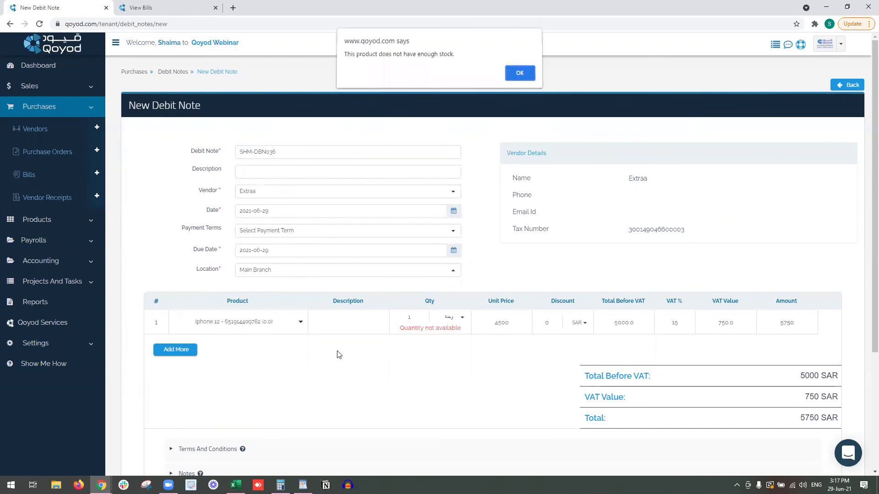
{"action": "left_click", "coordinate": [508, 81]}
{"action": "left_click", "coordinate": [265, 328]}
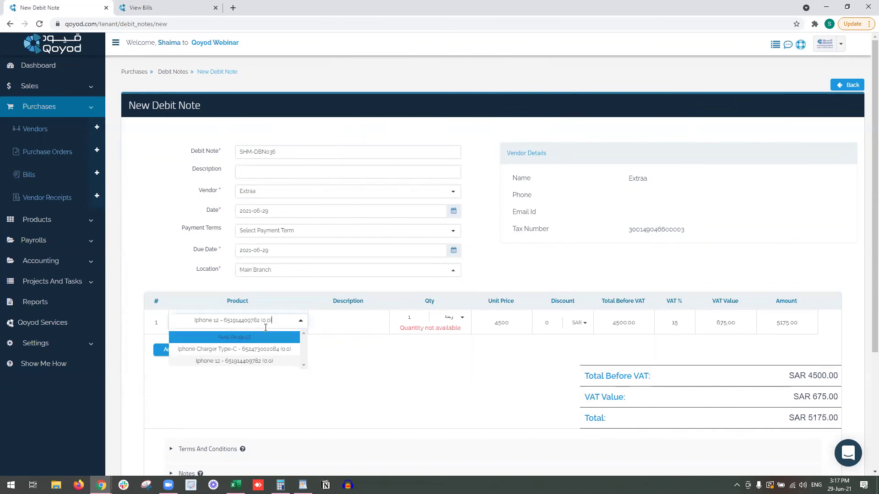
{"action": "key", "text": "BackSpace"}
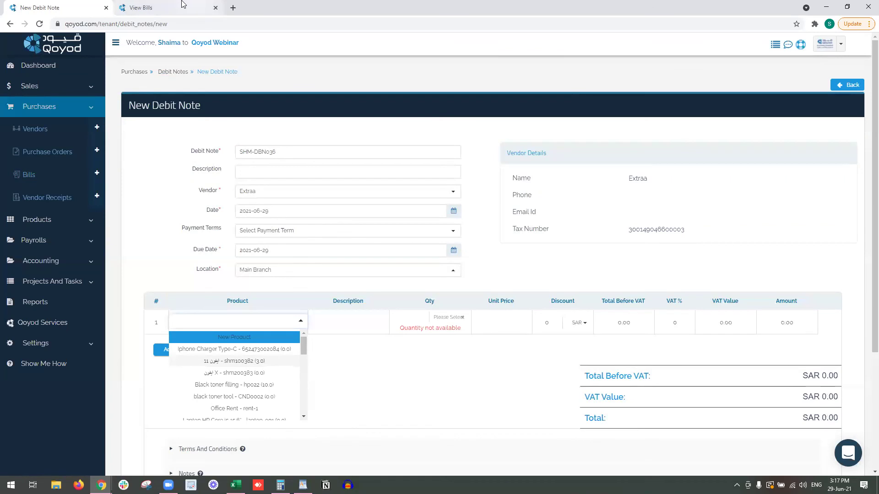
{"action": "left_click", "coordinate": [206, 8]}
Open bill refQYD-PO035 from the Bills list in a new tab.
{"action": "left_click", "coordinate": [52, 172]}
{"action": "scroll", "coordinate": [309, 246], "scroll_direction": "down", "scroll_amount": 5}
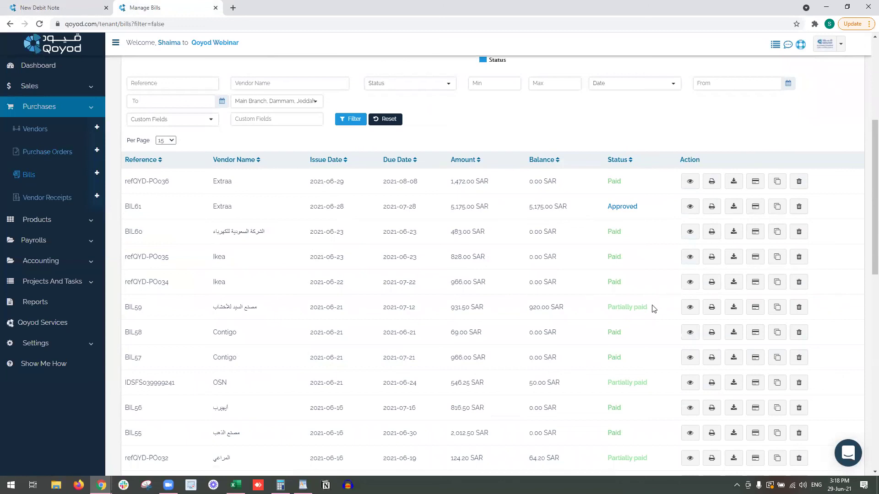
{"action": "right_click", "coordinate": [690, 257]}
{"action": "left_click", "coordinate": [700, 265]}
{"action": "left_click", "coordinate": [273, 5]}
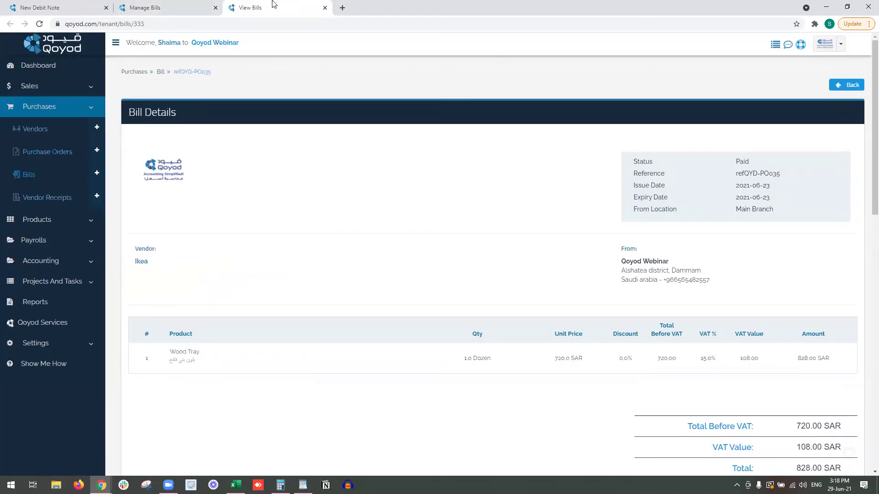
Open the Wood Tray product details in a new tab, then return to the new debit note.
{"action": "right_click", "coordinate": [174, 358]}
{"action": "left_click", "coordinate": [201, 361]}
{"action": "left_click", "coordinate": [352, 6]}
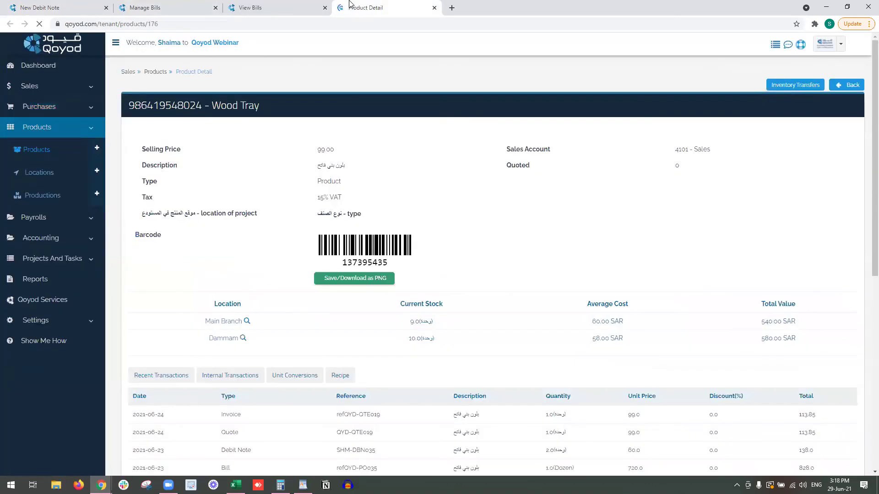
{"action": "left_click", "coordinate": [306, 5]}
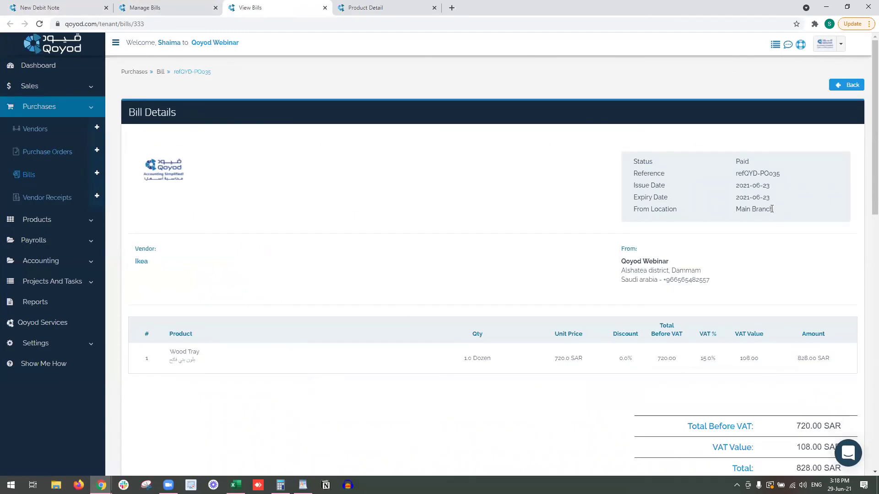
{"action": "left_click", "coordinate": [188, 8]}
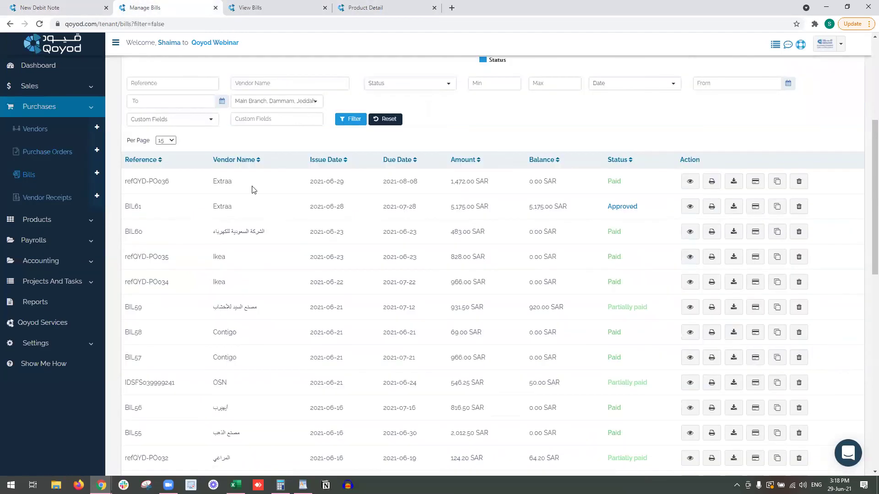
{"action": "left_click", "coordinate": [51, 7]}
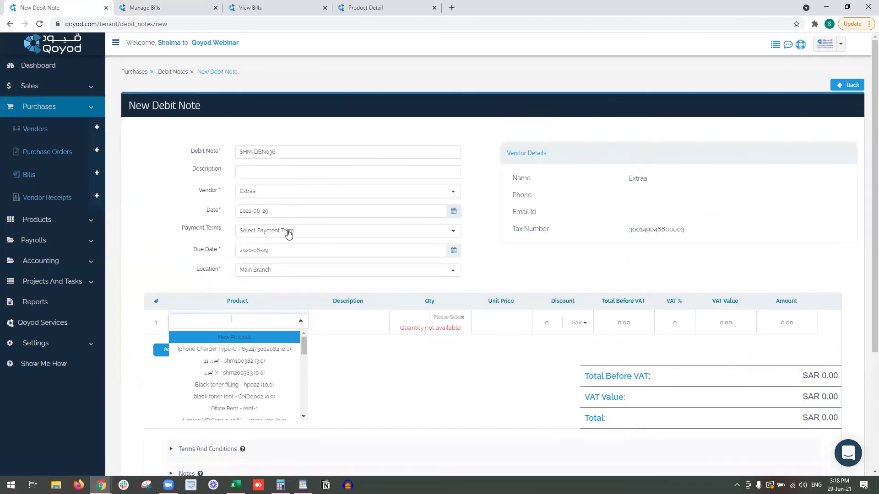
Change the debit note vendor from Extraa to Ikea.
{"action": "left_click", "coordinate": [266, 197]}
{"action": "left_click", "coordinate": [268, 196]}
{"action": "type", "text": "ext"}
{"action": "left_click", "coordinate": [335, 235]}
{"action": "left_click", "coordinate": [332, 196]}
{"action": "type", "text": "ike"}
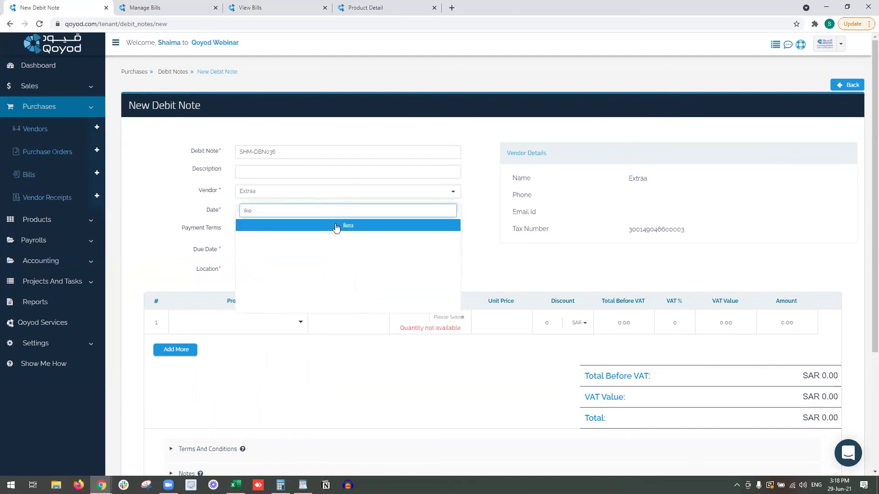
{"action": "left_click", "coordinate": [336, 226]}
Put Wood Tray on line one and save and approve the 69 SAR debit note.
{"action": "left_click", "coordinate": [255, 323]}
{"action": "type", "text": "wood"}
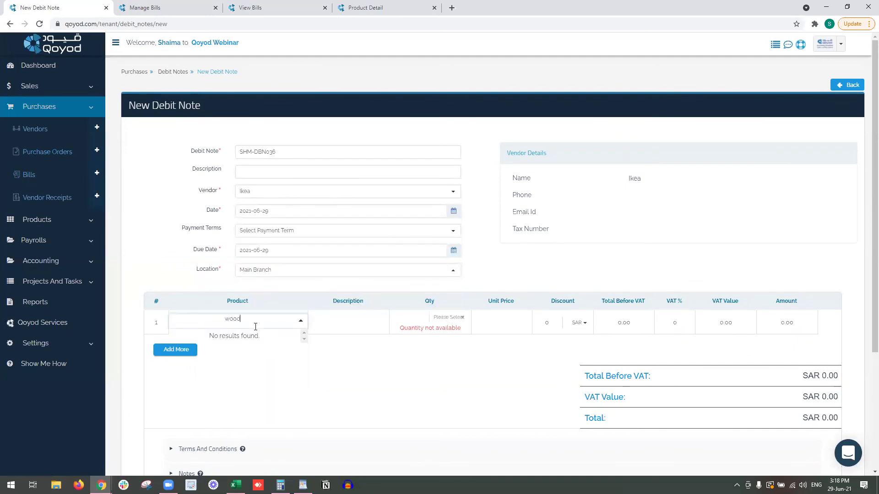
{"action": "left_click", "coordinate": [261, 344]}
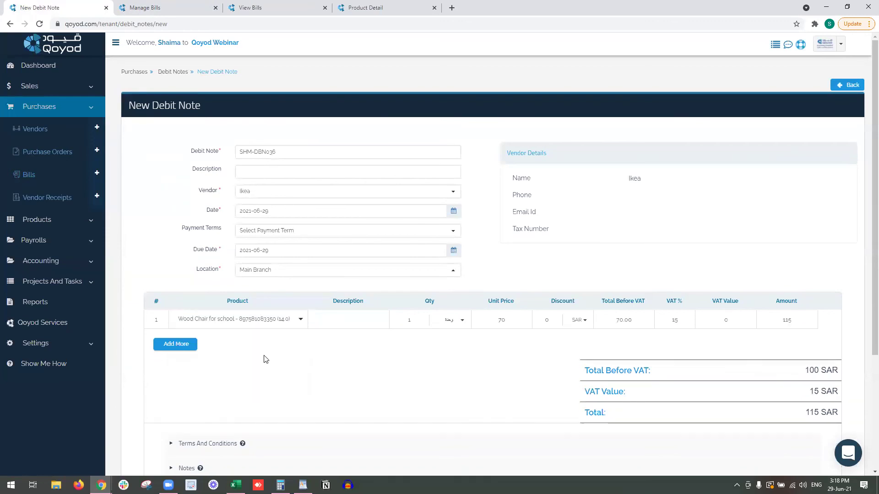
{"action": "left_click", "coordinate": [270, 323]}
{"action": "type", "text": "wo"}
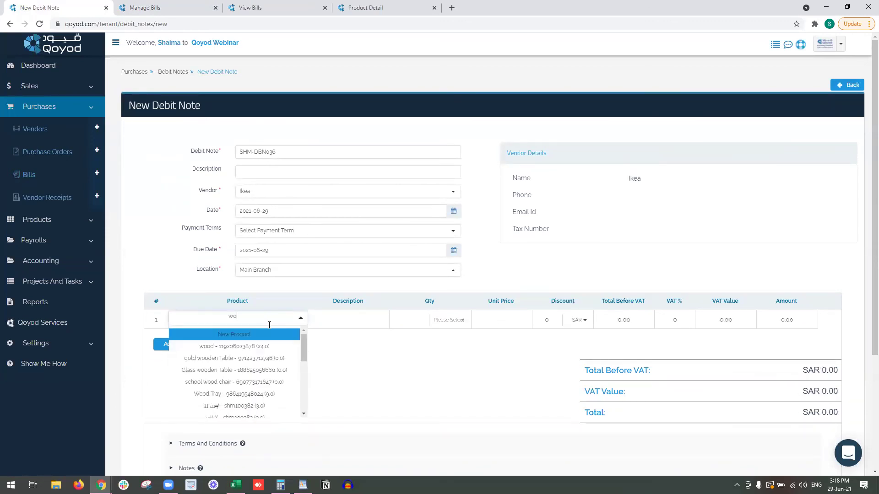
{"action": "type", "text": "od"}
{"action": "left_click", "coordinate": [252, 347]}
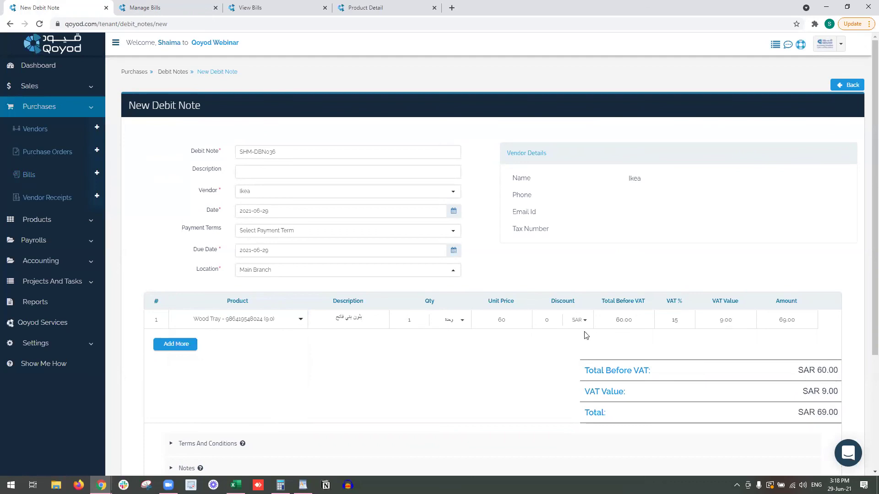
{"action": "scroll", "coordinate": [243, 363], "scroll_direction": "down", "scroll_amount": 4}
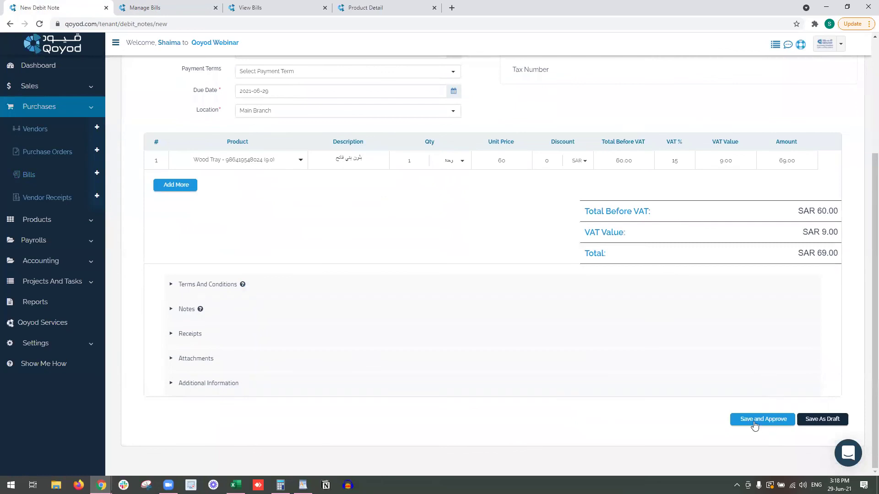
{"action": "left_click", "coordinate": [755, 425]}
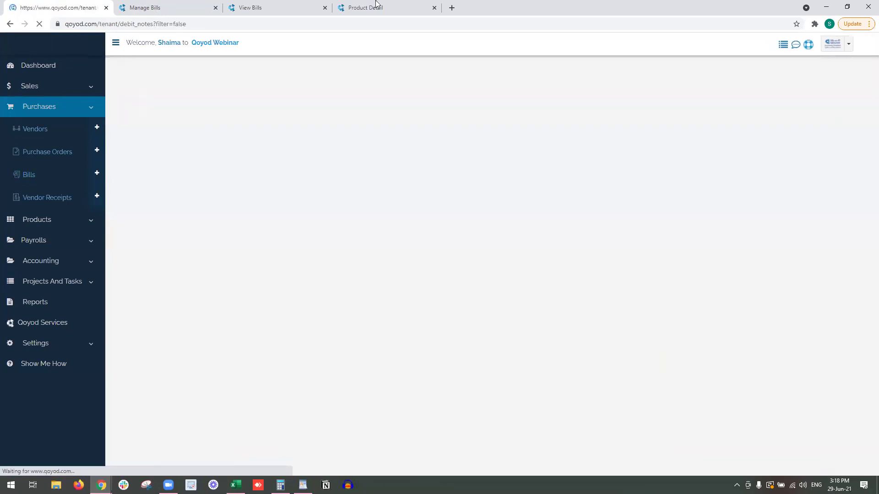
{"action": "left_click", "coordinate": [376, 6]}
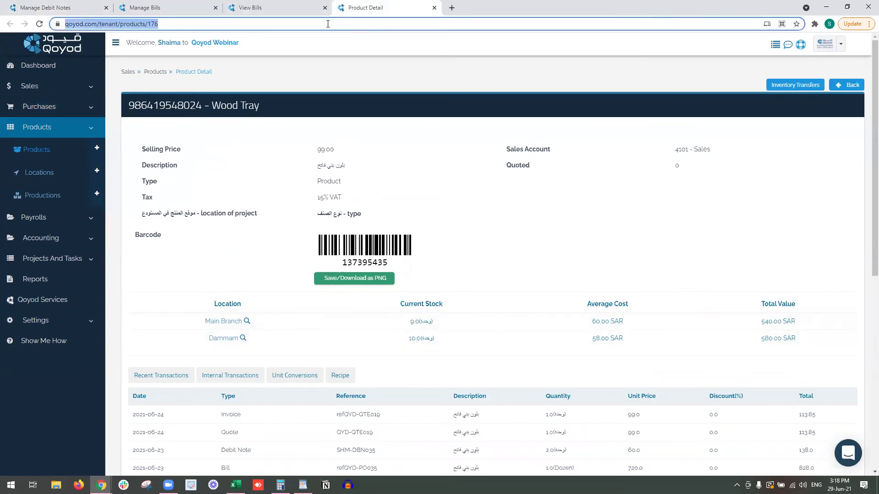
{"action": "key", "text": "Return"}
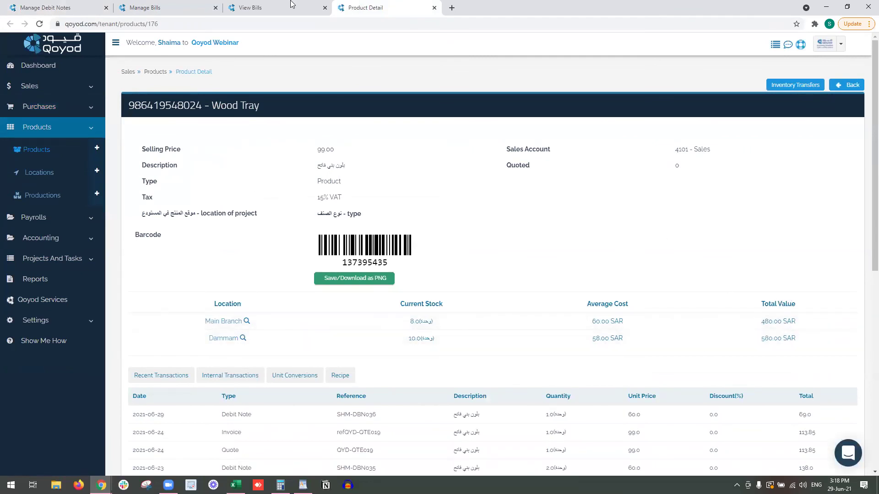
{"action": "left_click", "coordinate": [73, 5]}
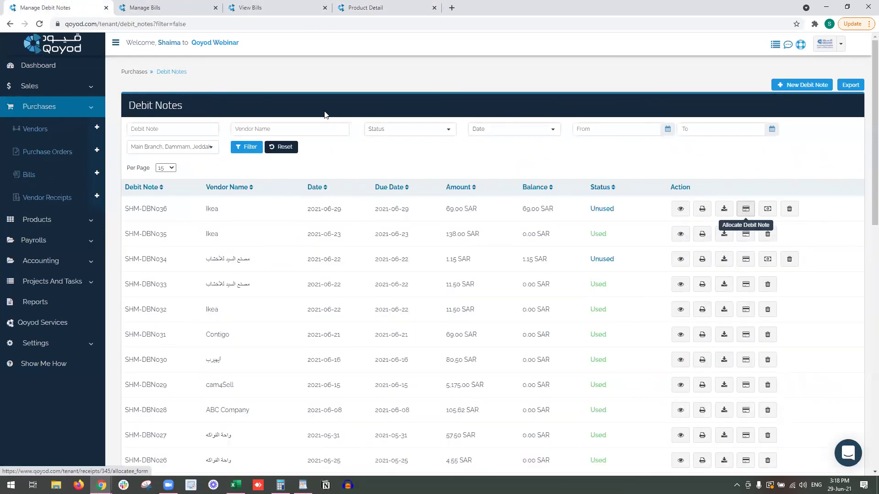
{"action": "left_click", "coordinate": [187, 6]}
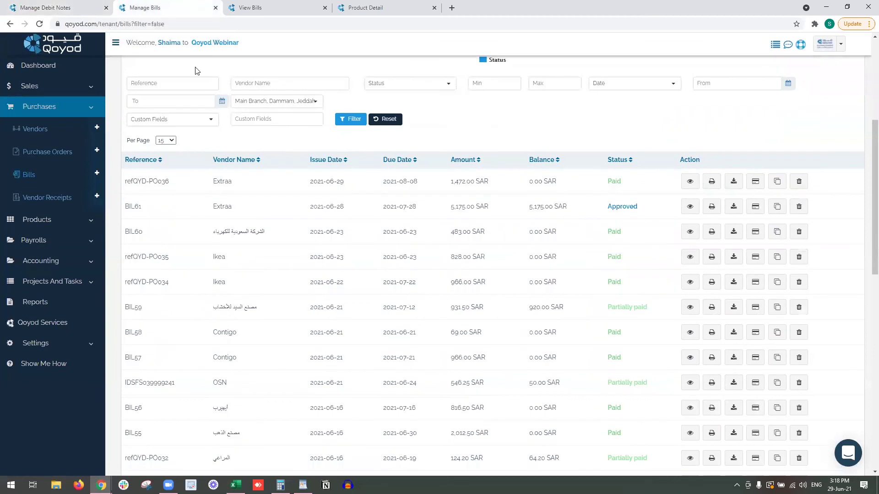
{"action": "left_click_drag", "start_coordinate": [611, 254], "coordinate": [574, 276]}
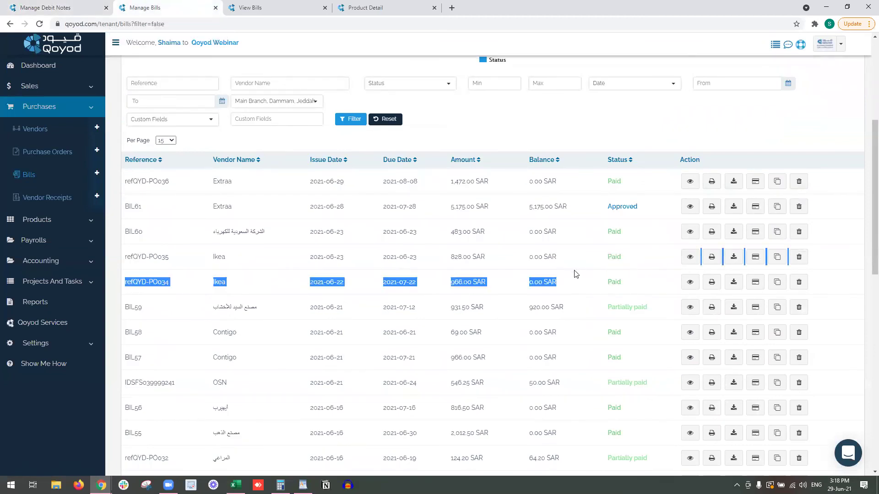
{"action": "left_click", "coordinate": [35, 4]}
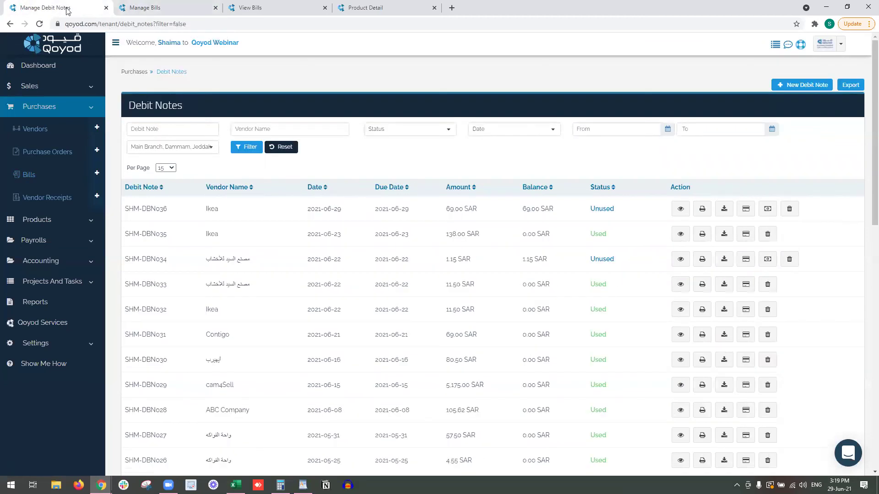
Open and close the payment and allocation forms for SHM-DBN036 without saving.
{"action": "left_click", "coordinate": [768, 209]}
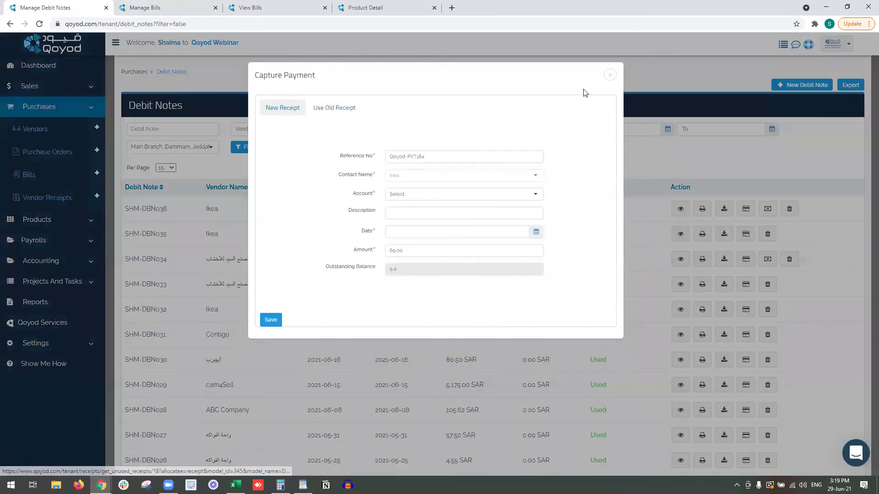
{"action": "left_click", "coordinate": [610, 74]}
{"action": "left_click", "coordinate": [745, 208]}
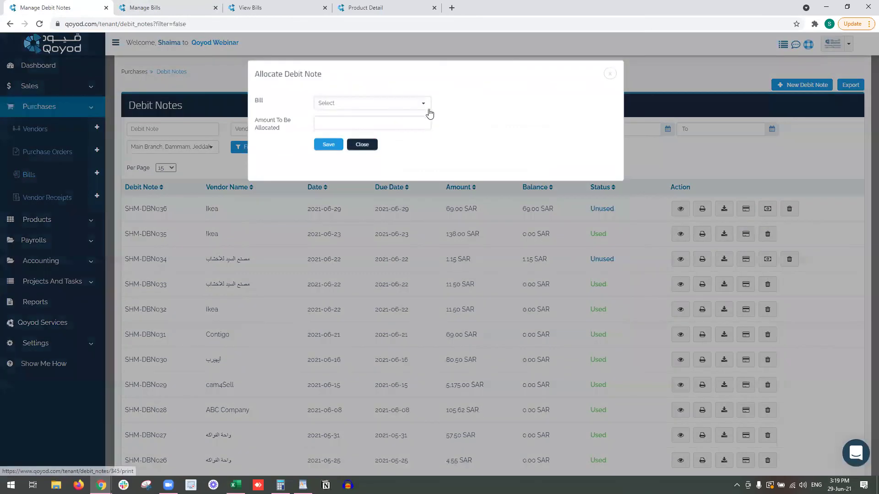
{"action": "left_click", "coordinate": [420, 106]}
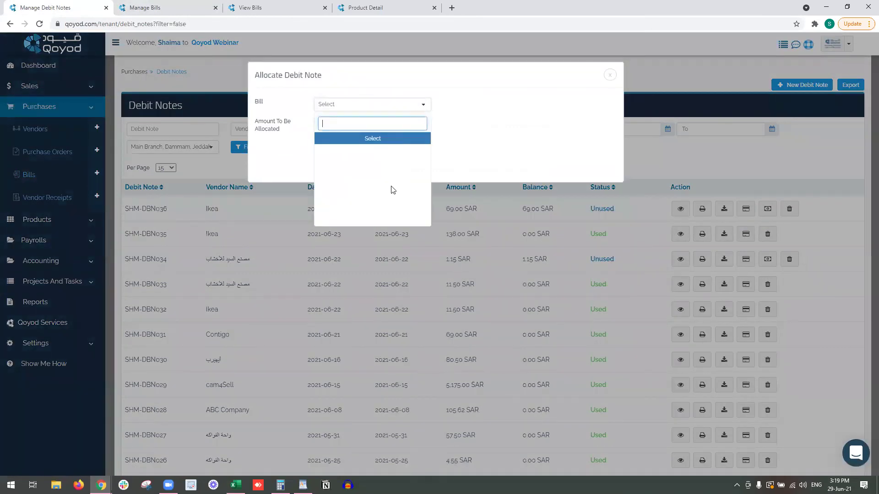
{"action": "left_click", "coordinate": [435, 94]}
{"action": "left_click", "coordinate": [610, 74]}
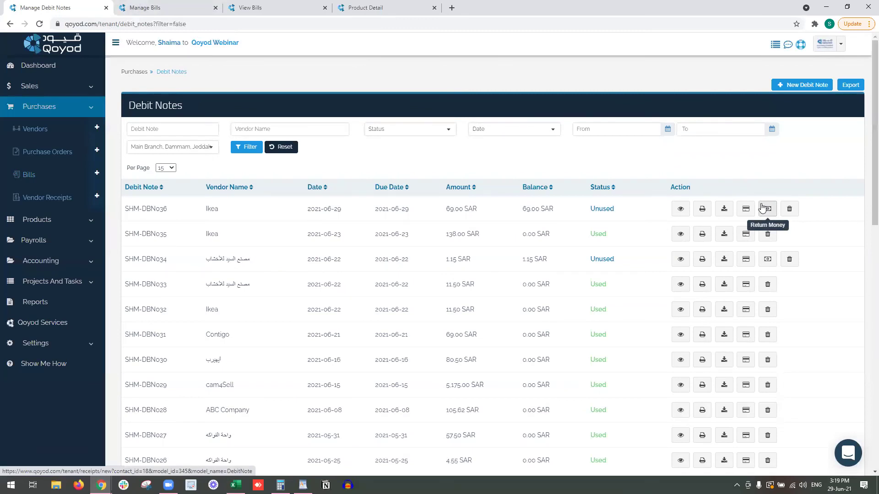
Return 69.00 SAR for SHM-DBN036 to 110107 - Cash on Hand - Sultan, dated 2021-06-29.
{"action": "left_click", "coordinate": [762, 208]}
{"action": "left_click", "coordinate": [443, 194]}
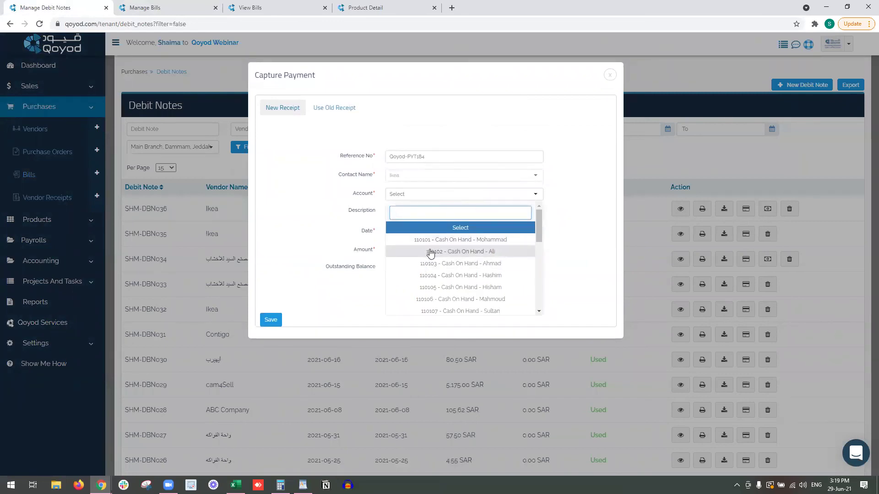
{"action": "left_click", "coordinate": [453, 311]}
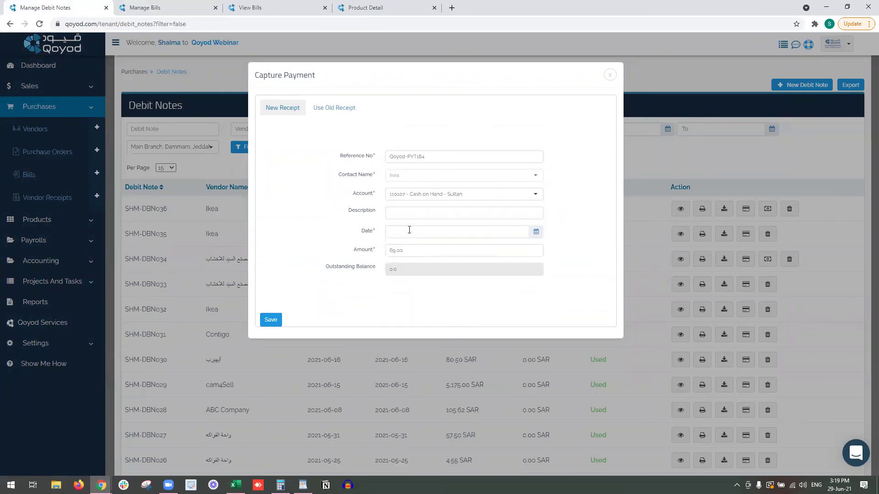
{"action": "left_click", "coordinate": [410, 231]}
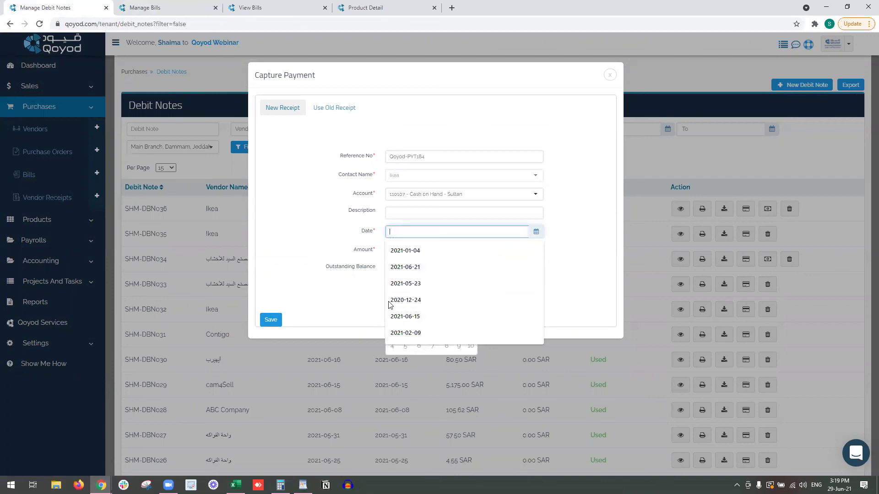
{"action": "left_click", "coordinate": [417, 330]}
{"action": "left_click", "coordinate": [425, 251]}
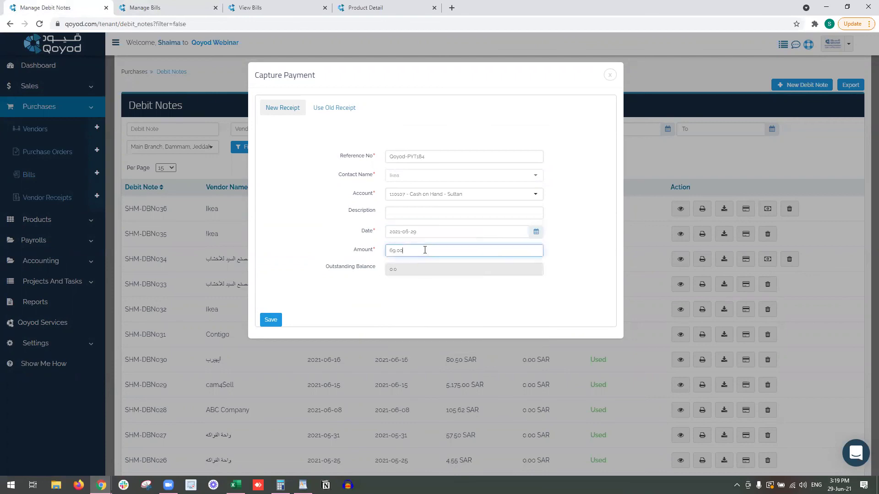
{"action": "left_click", "coordinate": [269, 324]}
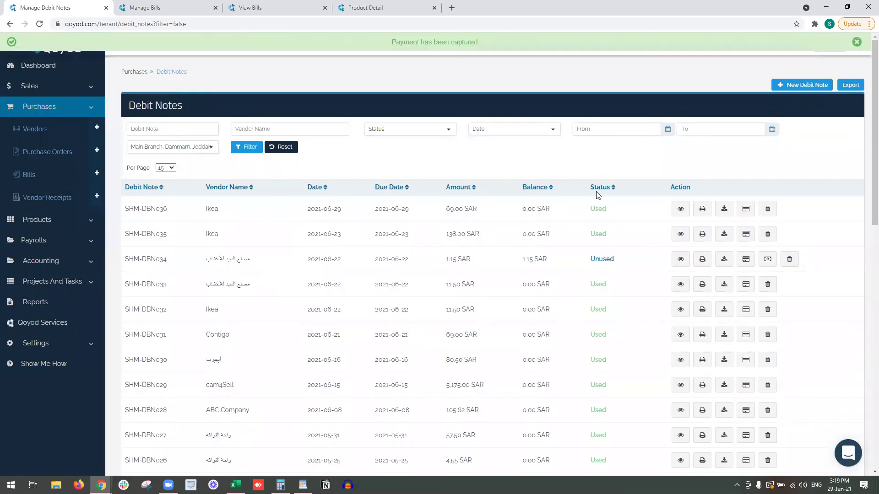
Confirm SHM-DBN036 is Used with a receipt in its details, and note SHM-DBN034 is Unused.
{"action": "double_click", "coordinate": [598, 208]}
{"action": "right_click", "coordinate": [684, 218]}
{"action": "left_click", "coordinate": [685, 219]}
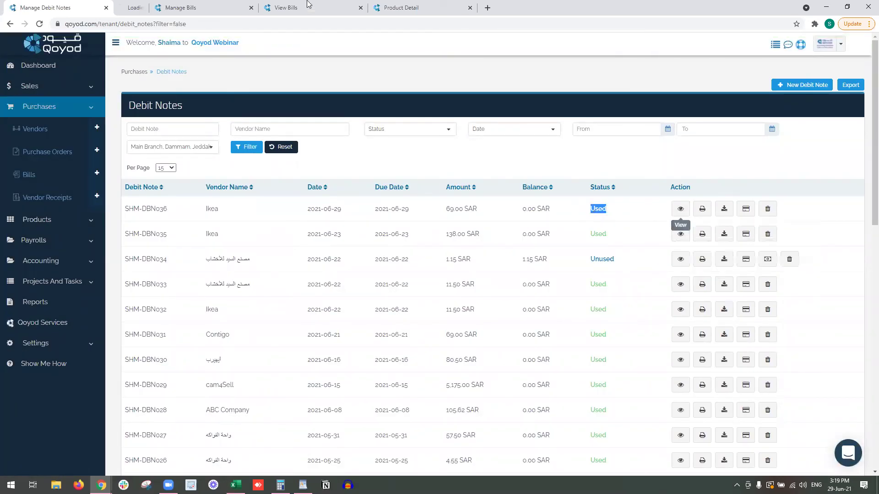
{"action": "left_click", "coordinate": [169, 8]}
{"action": "scroll", "coordinate": [687, 316], "scroll_direction": "down", "scroll_amount": 3}
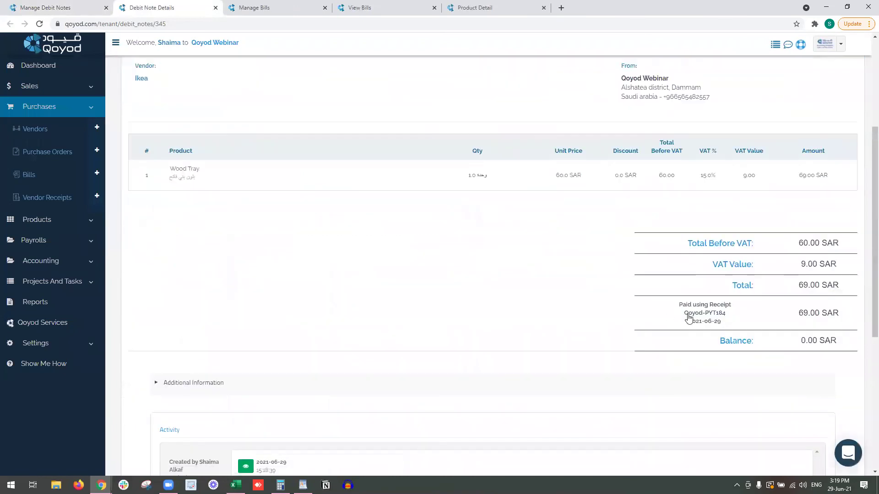
{"action": "left_click_drag", "start_coordinate": [731, 305], "coordinate": [712, 308]}
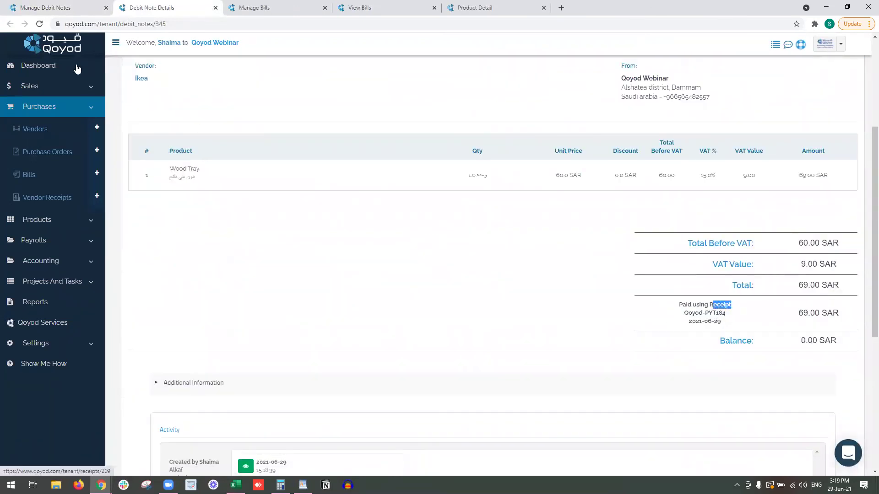
{"action": "left_click", "coordinate": [41, 4]}
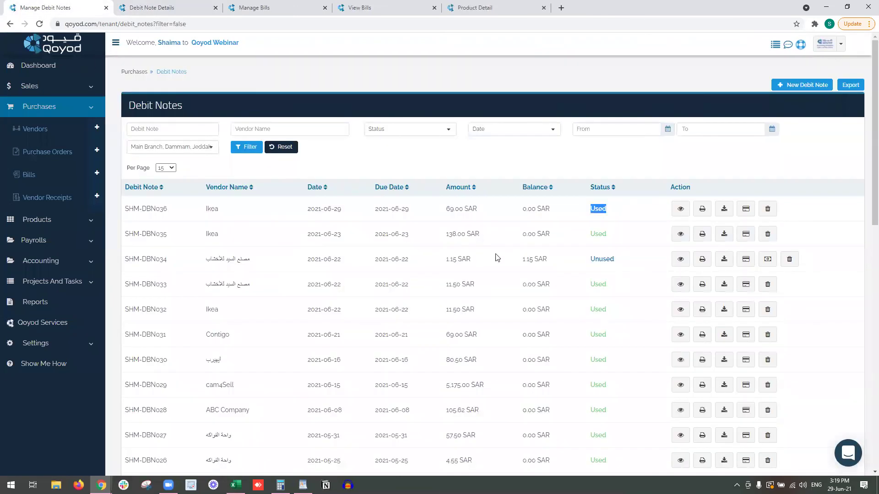
{"action": "left_click", "coordinate": [604, 267]}
{"action": "left_click_drag", "start_coordinate": [614, 259], "coordinate": [600, 260]}
Allocate 1.15 SAR of debit note SHM-DBN034 to bill refQYD-PO019, then return to the Bills list.
{"action": "left_click", "coordinate": [767, 259]}
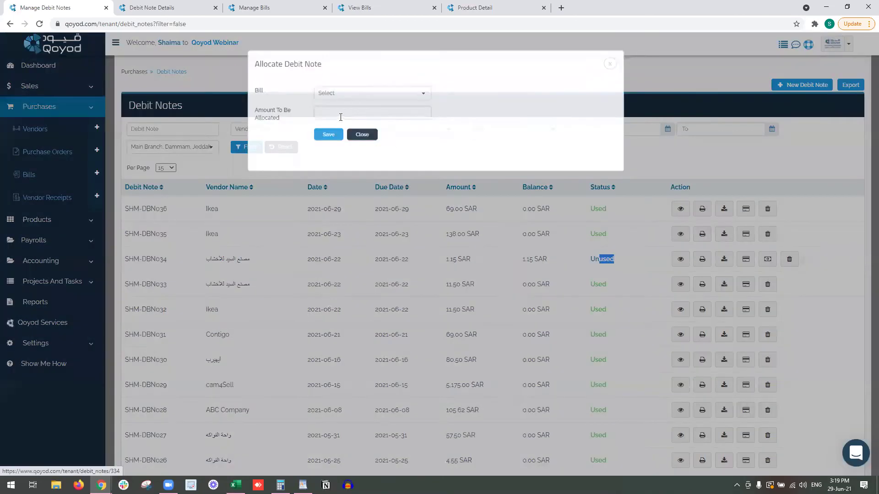
{"action": "left_click", "coordinate": [348, 112]}
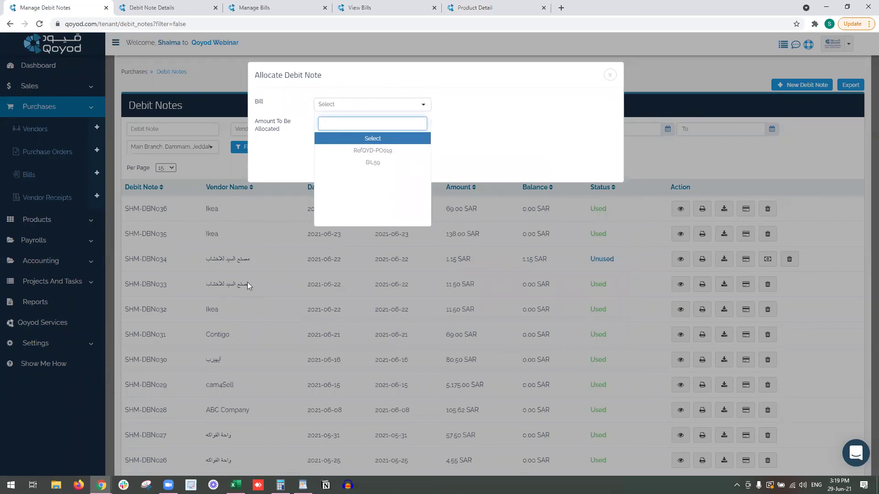
{"action": "left_click", "coordinate": [357, 151]}
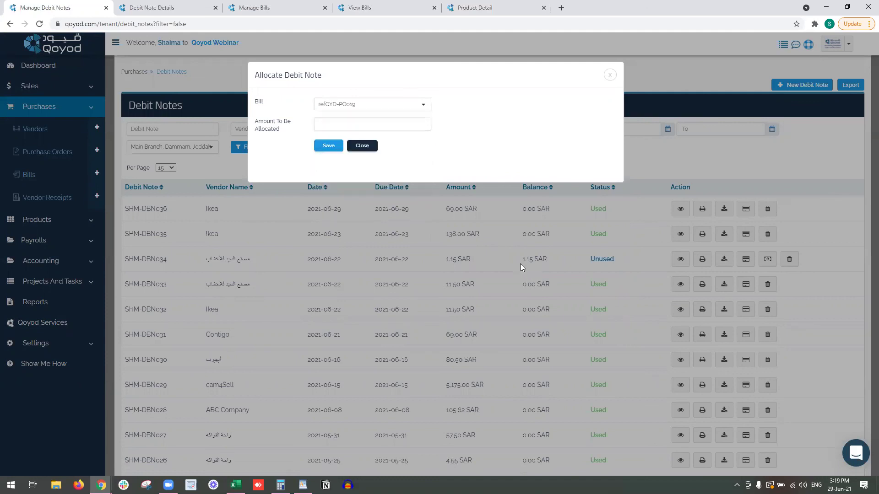
{"action": "left_click", "coordinate": [353, 124]}
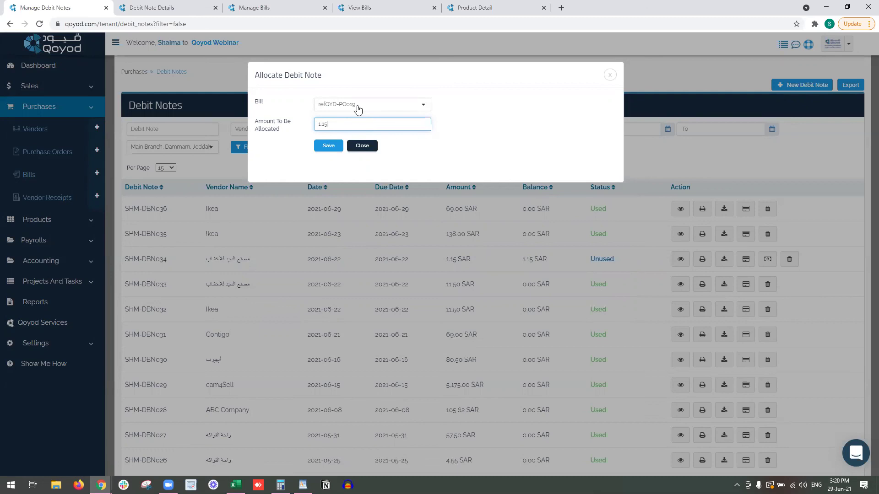
{"action": "left_click", "coordinate": [329, 146]}
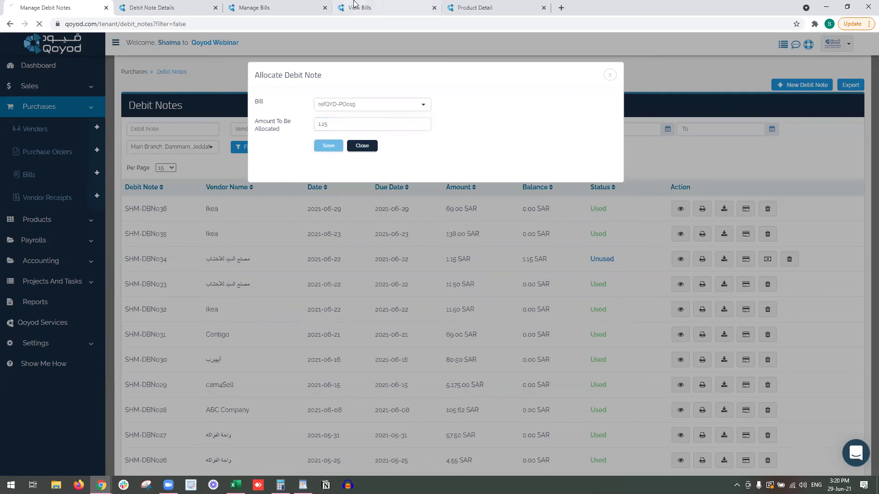
{"action": "left_click", "coordinate": [356, 7]}
{"action": "left_click", "coordinate": [49, 176]}
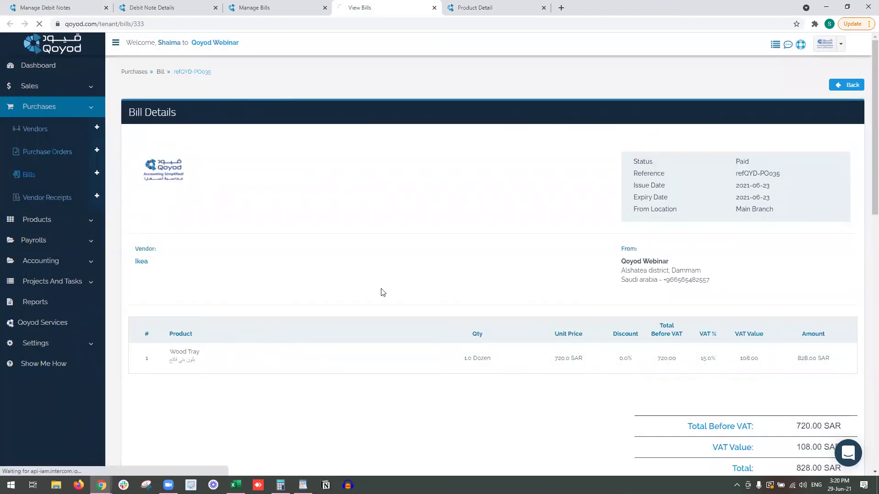
Find refQYD-PO019 on page 2 of Bills and check its 1.15 SAR SHM-DBN034 payment.
{"action": "scroll", "coordinate": [383, 293], "scroll_direction": "down", "scroll_amount": 2}
{"action": "scroll", "coordinate": [383, 293], "scroll_direction": "down", "scroll_amount": 4}
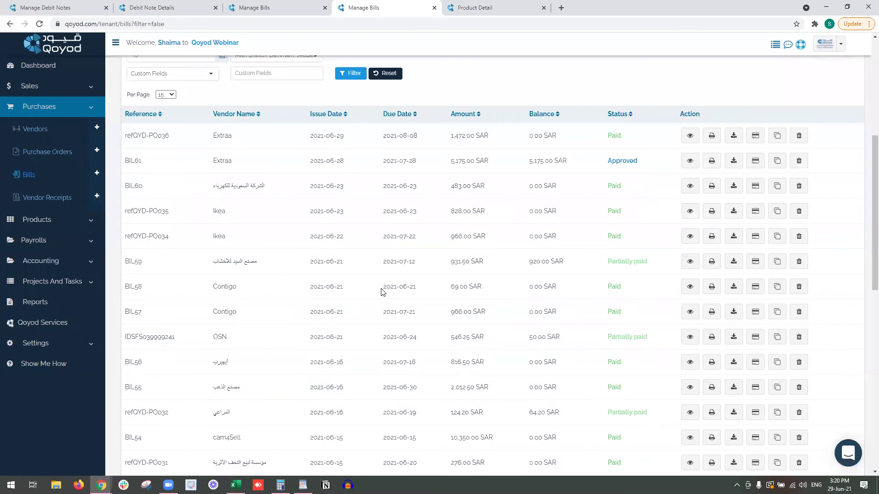
{"action": "scroll", "coordinate": [383, 292], "scroll_direction": "down", "scroll_amount": 5}
{"action": "scroll", "coordinate": [383, 292], "scroll_direction": "down", "scroll_amount": 6}
{"action": "left_click", "coordinate": [810, 398]}
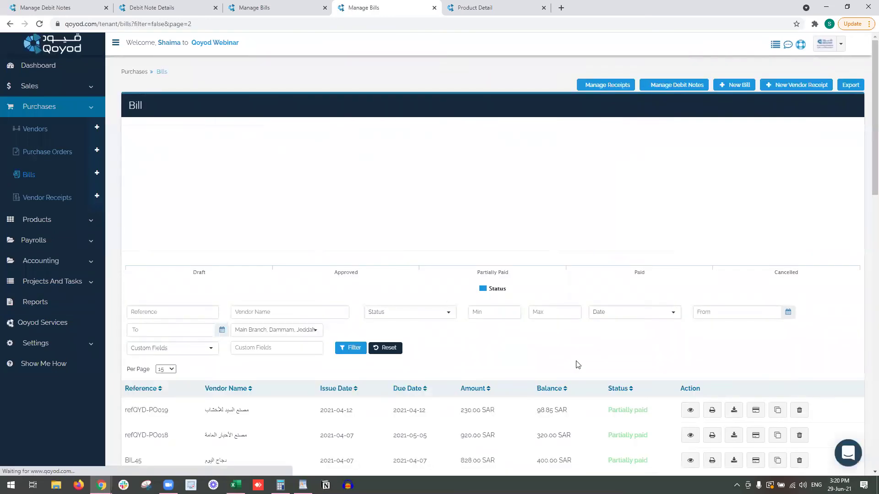
{"action": "left_click", "coordinate": [687, 418]}
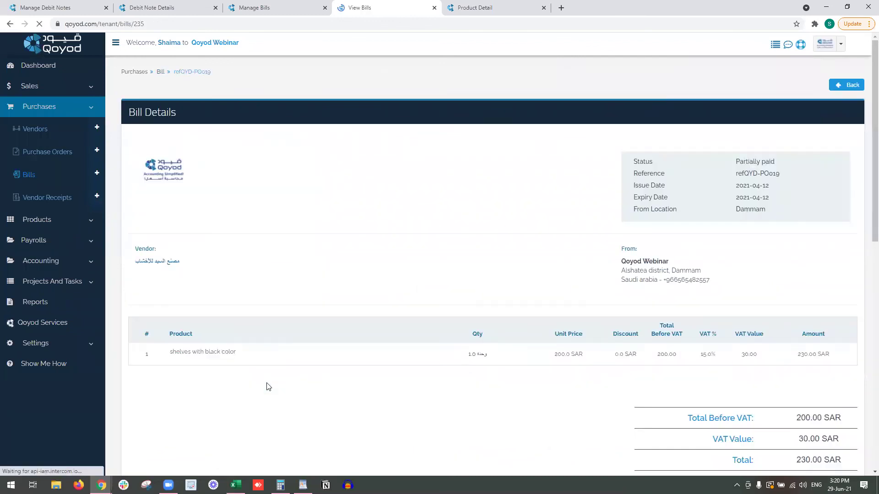
{"action": "scroll", "coordinate": [504, 357], "scroll_direction": "down", "scroll_amount": 5}
{"action": "left_click_drag", "start_coordinate": [671, 290], "coordinate": [770, 301]}
{"action": "triple_click", "coordinate": [795, 296]}
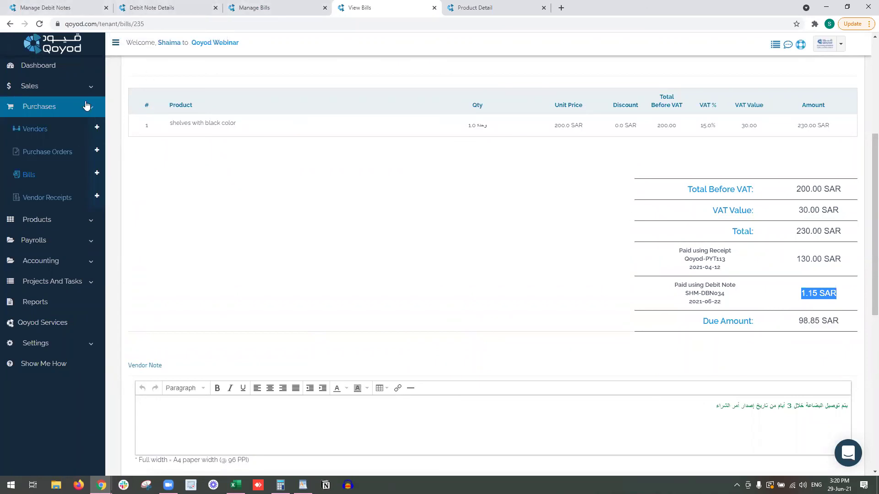
{"action": "left_click", "coordinate": [68, 88]}
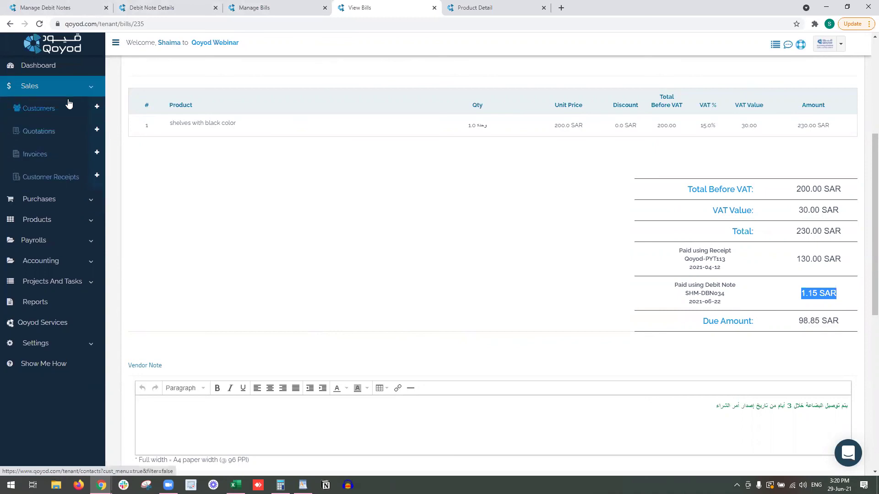
Start a new sales invoice for customer HM at the Main Branch location.
{"action": "left_click", "coordinate": [76, 112]}
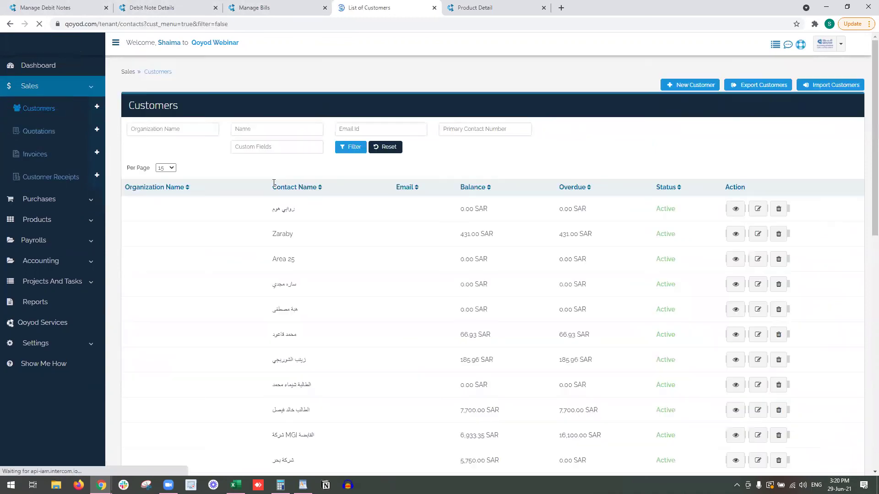
{"action": "left_click", "coordinate": [52, 140]}
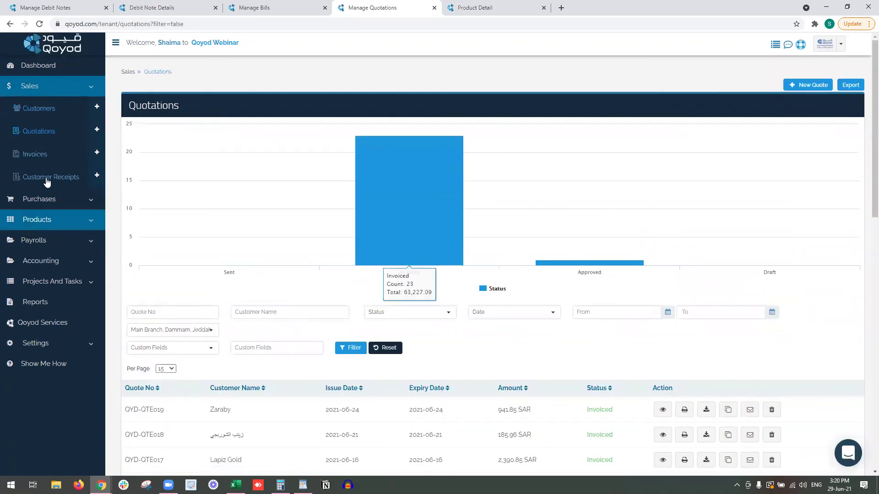
{"action": "left_click", "coordinate": [66, 159]}
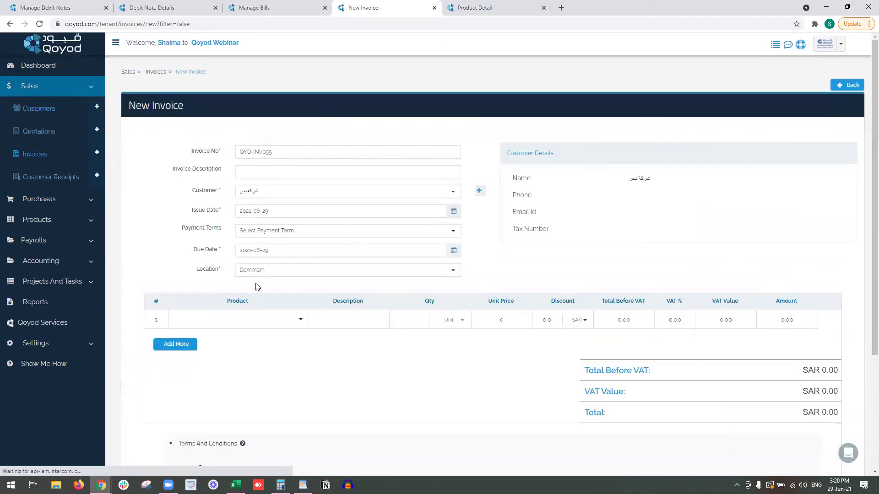
{"action": "left_click", "coordinate": [294, 196]}
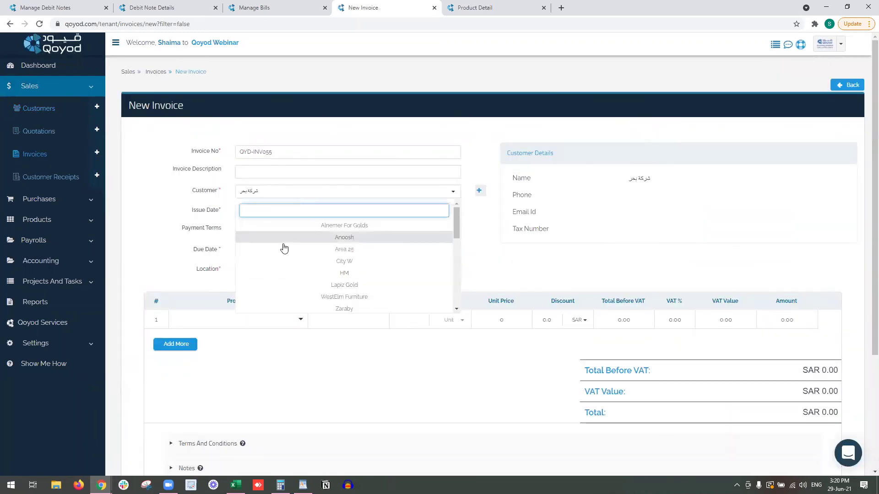
{"action": "left_click", "coordinate": [302, 273]}
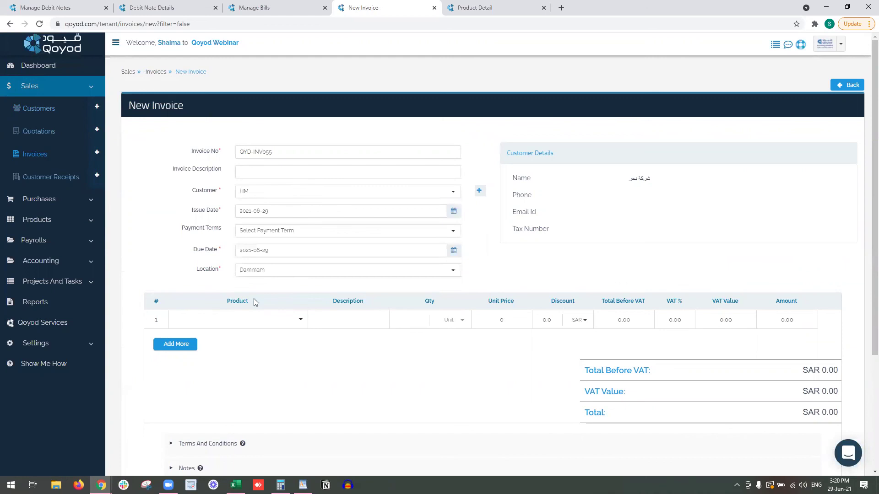
{"action": "left_click", "coordinate": [257, 314]}
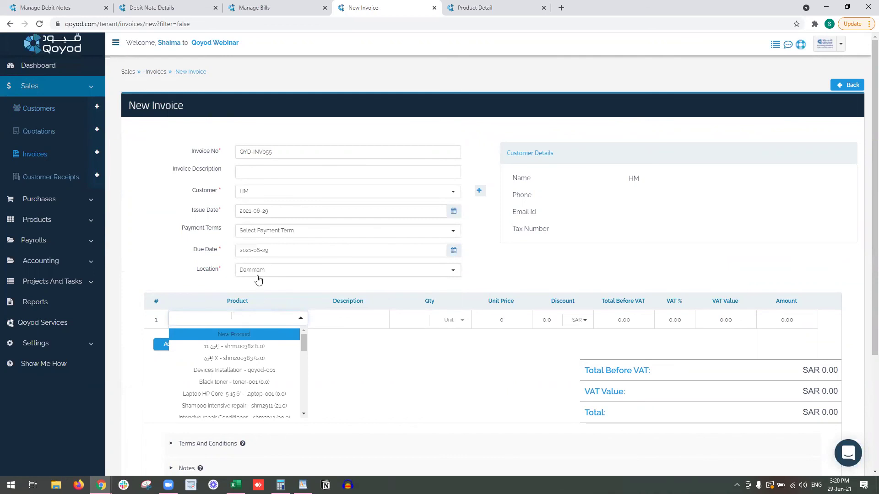
{"action": "left_click", "coordinate": [257, 271]}
{"action": "left_click", "coordinate": [290, 177]}
Add 3-seat Sofa - blue fabric and Product Consulting - CND0001 as the invoice lines.
{"action": "left_click", "coordinate": [232, 323]}
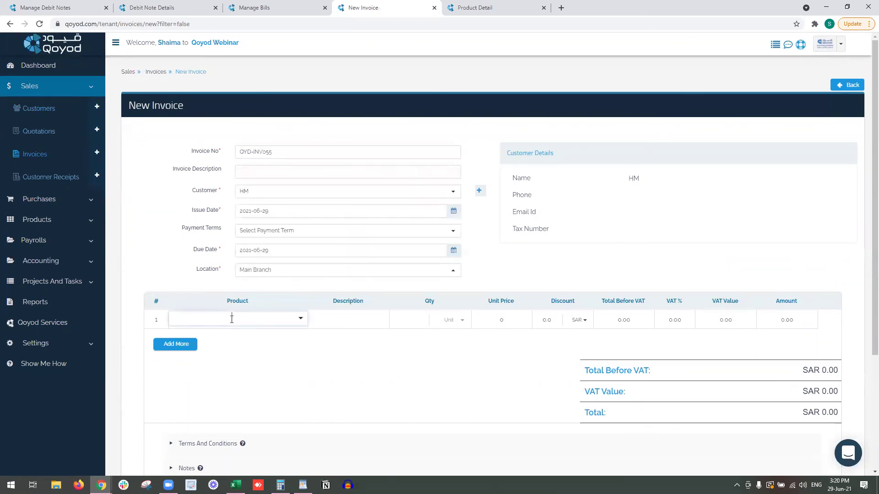
{"action": "type", "text": "blue fabric - 574502904316 (2.0"}
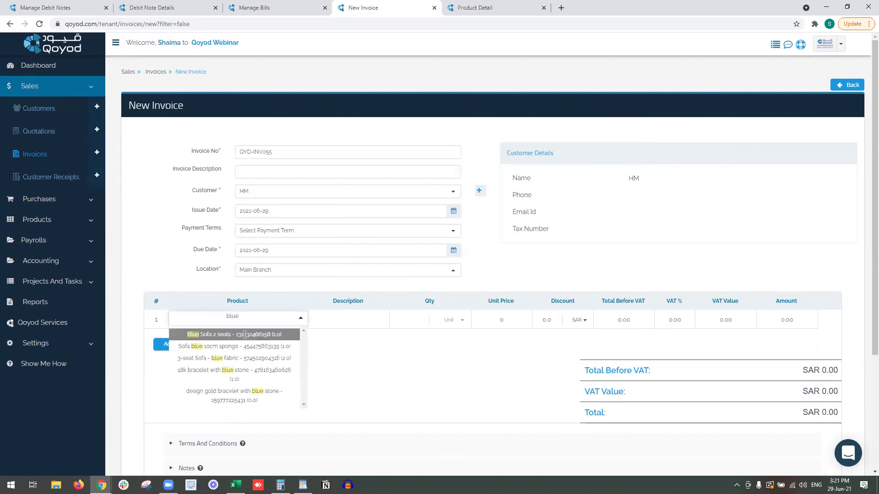
{"action": "left_click", "coordinate": [251, 360]}
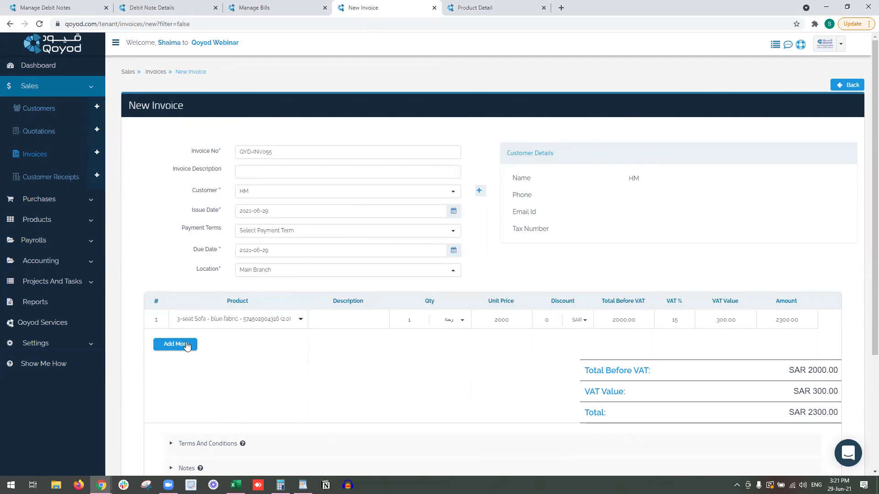
{"action": "left_click", "coordinate": [188, 345]}
{"action": "left_click", "coordinate": [287, 338]}
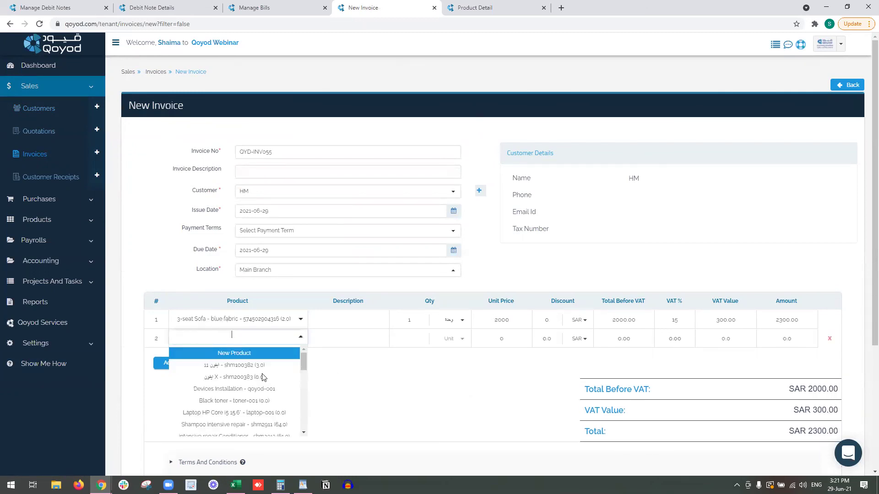
{"action": "type", "text": "cons"}
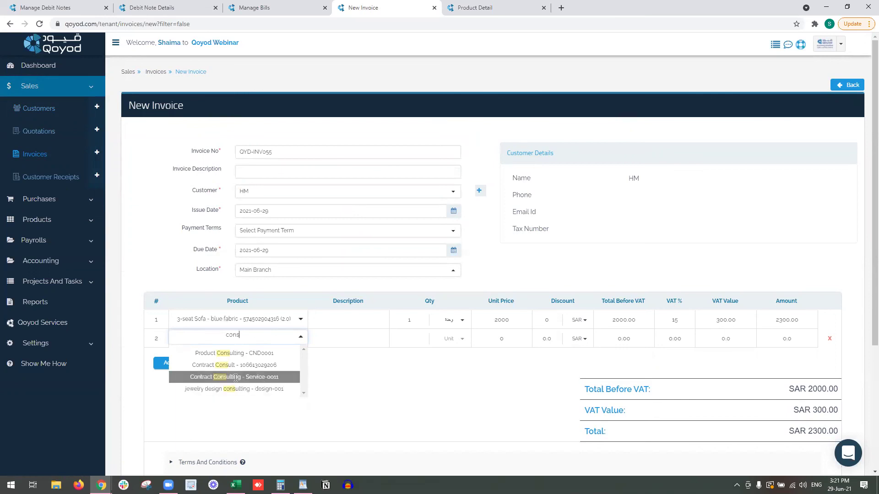
{"action": "left_click", "coordinate": [234, 353]}
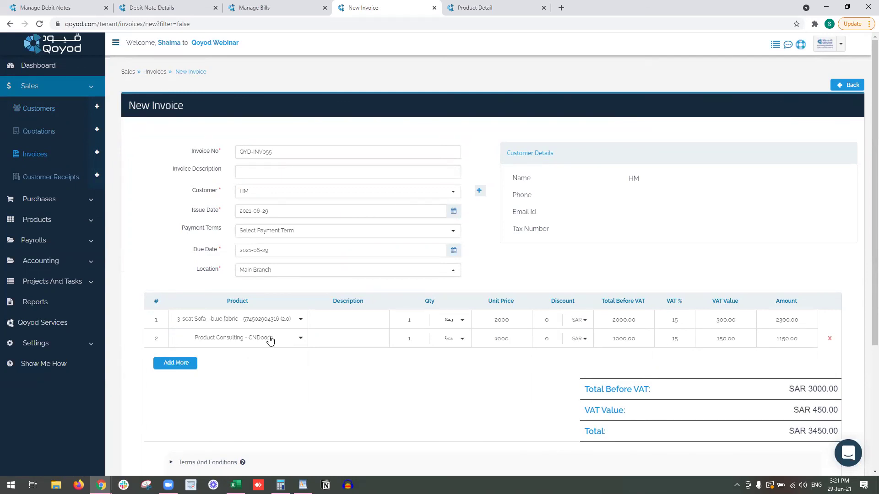
{"action": "scroll", "coordinate": [270, 341], "scroll_direction": "down", "scroll_amount": 4}
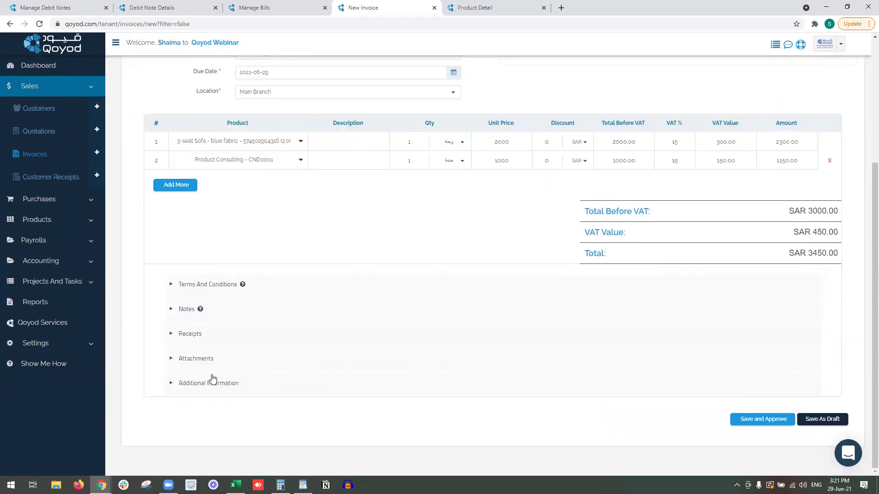
Link the invoice to project PRJ-22 with branch المكتب الرئيسي, city الرياض, region الوسطى.
{"action": "left_click", "coordinate": [213, 382]}
{"action": "scroll", "coordinate": [214, 379], "scroll_direction": "down", "scroll_amount": 3}
{"action": "left_click", "coordinate": [380, 312]}
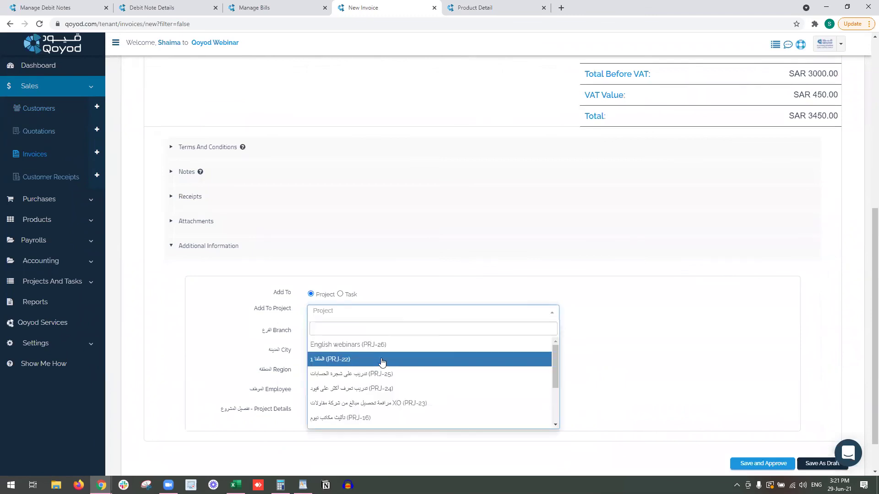
{"action": "left_click", "coordinate": [382, 362]}
{"action": "left_click", "coordinate": [371, 353]}
{"action": "left_click", "coordinate": [366, 331]}
{"action": "left_click", "coordinate": [369, 390]}
{"action": "left_click", "coordinate": [358, 352]}
{"action": "left_click", "coordinate": [361, 398]}
{"action": "left_click", "coordinate": [359, 372]}
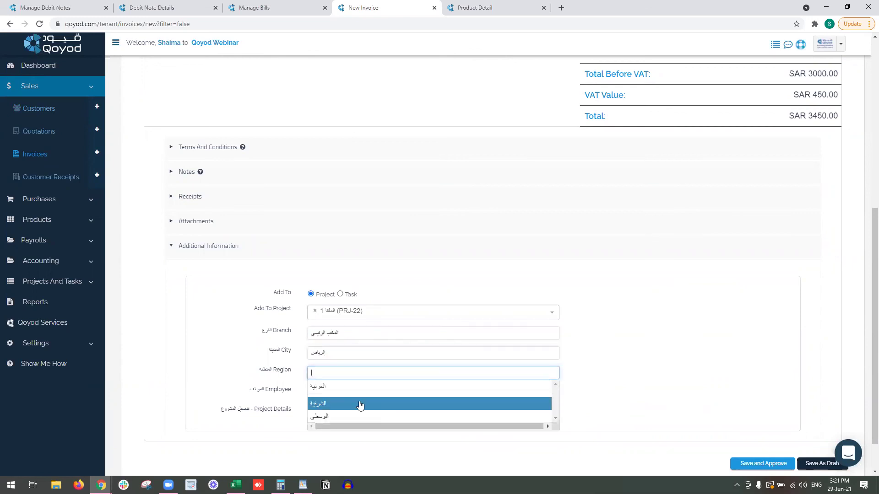
{"action": "left_click", "coordinate": [363, 415]}
Assign the responsible employee and save and approve invoice QYD-INV055.
{"action": "left_click", "coordinate": [358, 391]}
{"action": "left_click", "coordinate": [358, 391]}
{"action": "scroll", "coordinate": [358, 391], "scroll_direction": "down", "scroll_amount": 1}
{"action": "left_click", "coordinate": [382, 369]}
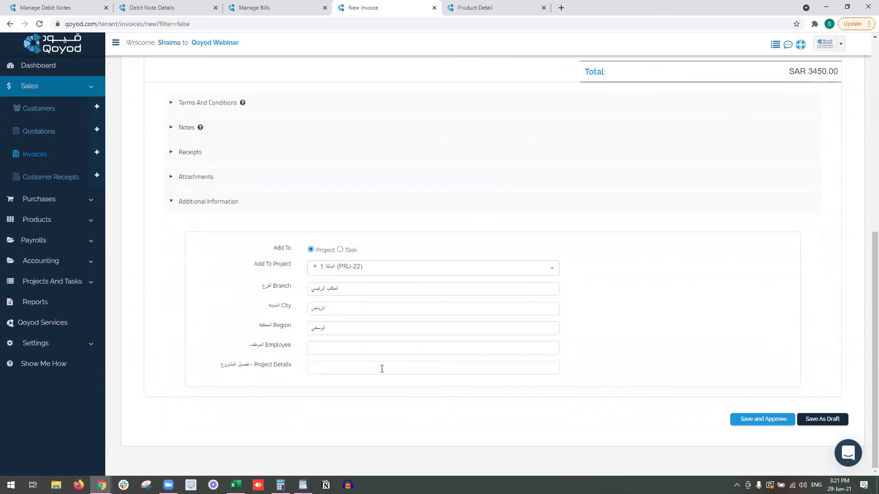
{"action": "left_click", "coordinate": [365, 351]}
{"action": "left_click", "coordinate": [372, 396]}
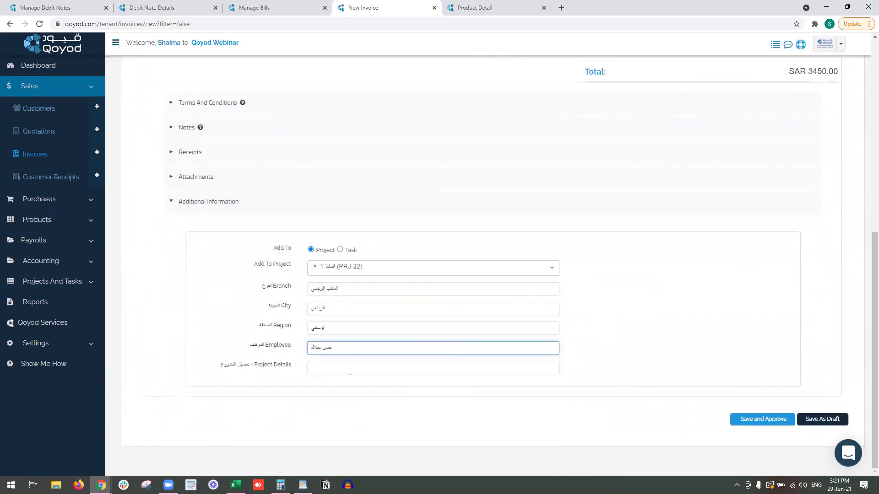
{"action": "left_click", "coordinate": [781, 424]}
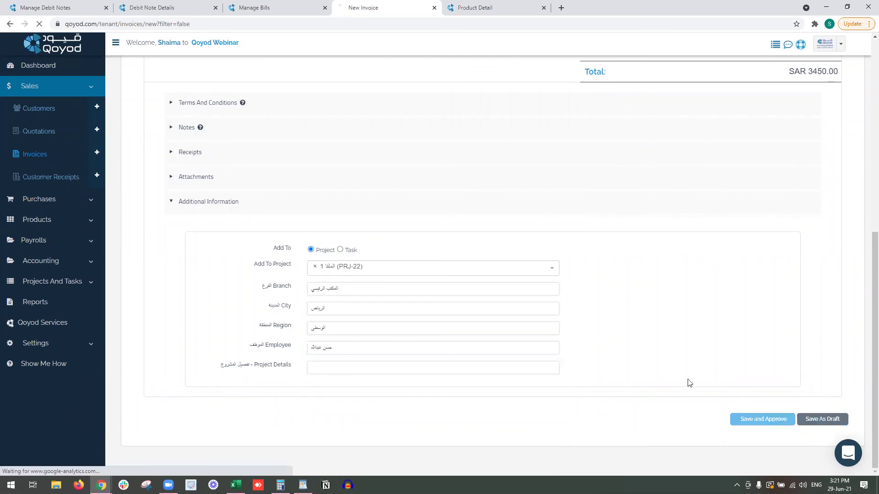
Record a new 3,450 SAR receipt on QYD-INV055 into 110107 Cash on Hand, dated 2021-06-29.
{"action": "scroll", "coordinate": [549, 338], "scroll_direction": "down", "scroll_amount": 2}
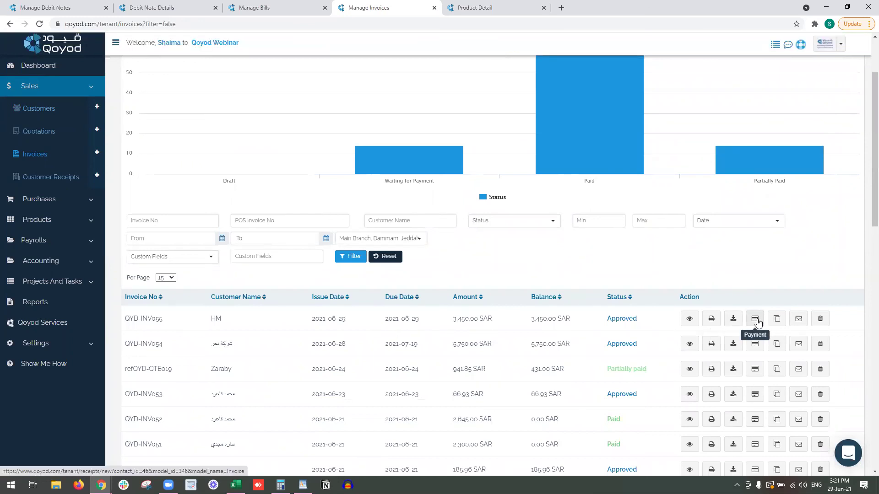
{"action": "left_click", "coordinate": [756, 320]}
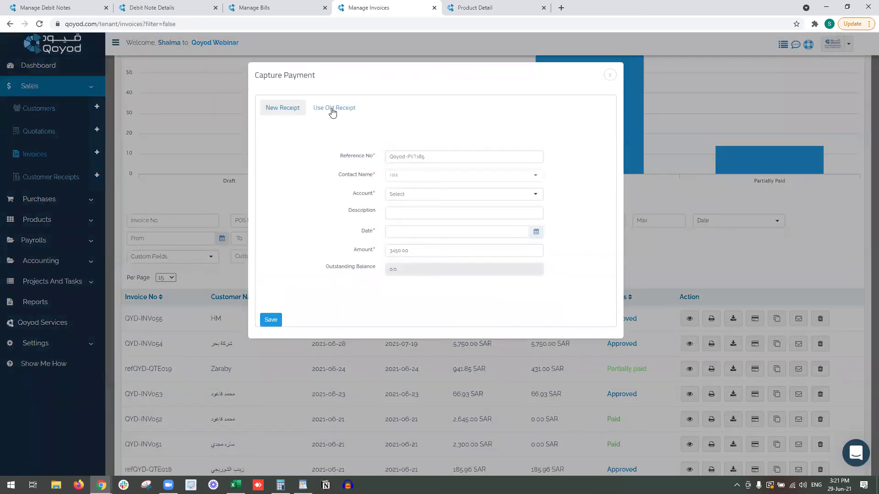
{"action": "left_click", "coordinate": [333, 109]}
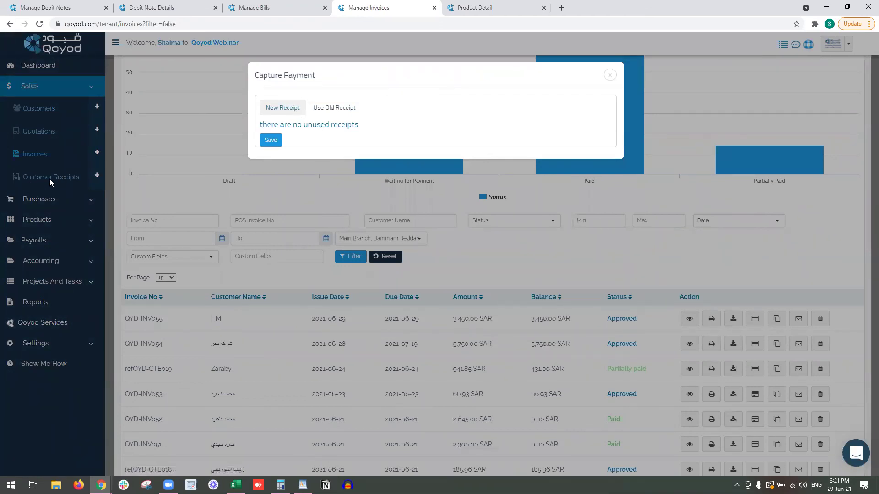
{"action": "left_click", "coordinate": [285, 105]}
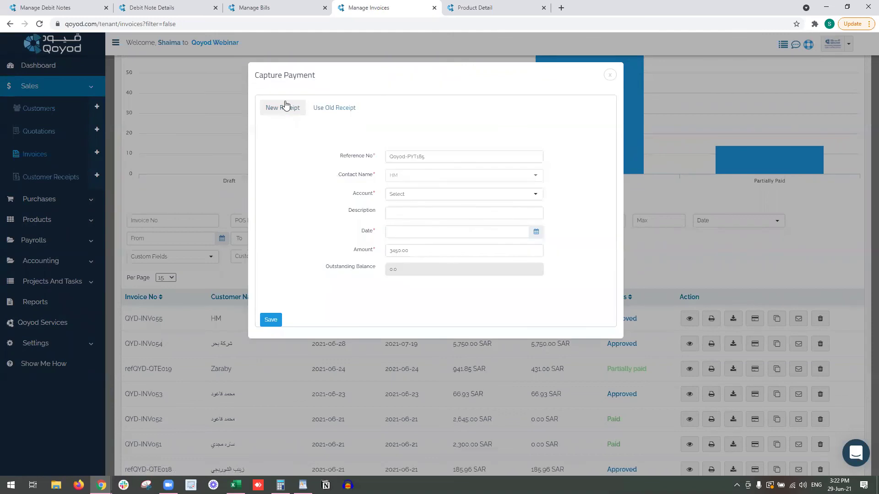
{"action": "left_click", "coordinate": [462, 197]}
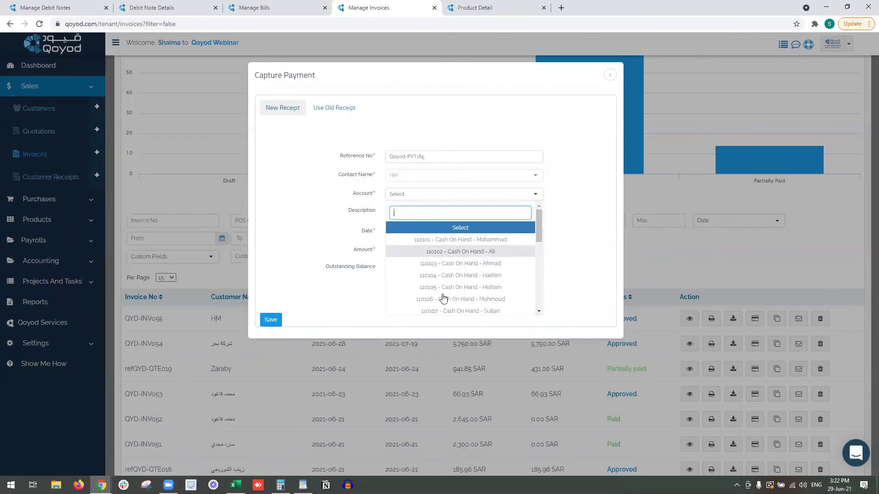
{"action": "left_click", "coordinate": [456, 311]}
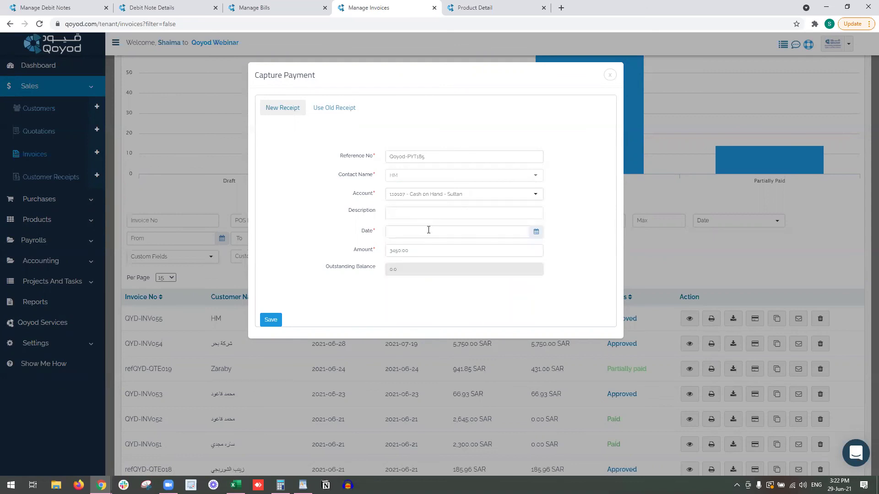
{"action": "left_click", "coordinate": [429, 230]}
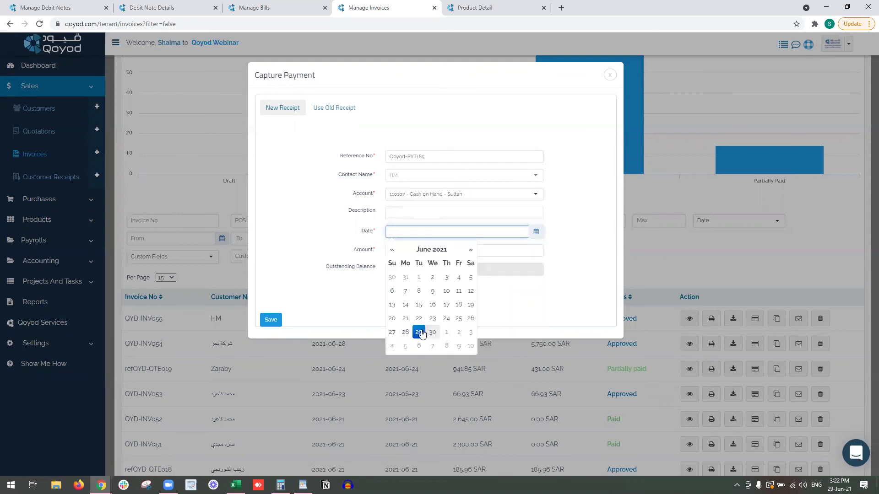
{"action": "left_click", "coordinate": [419, 333]}
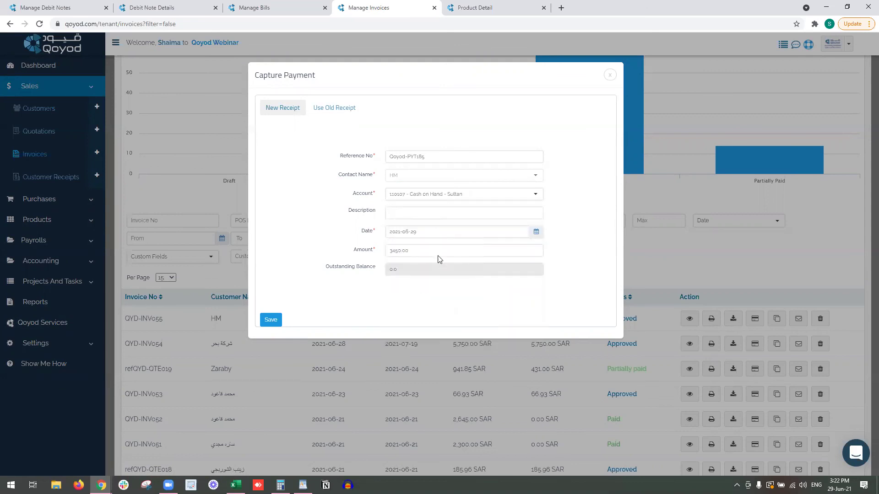
{"action": "left_click", "coordinate": [271, 320]}
{"action": "scroll", "coordinate": [643, 335], "scroll_direction": "down", "scroll_amount": 3}
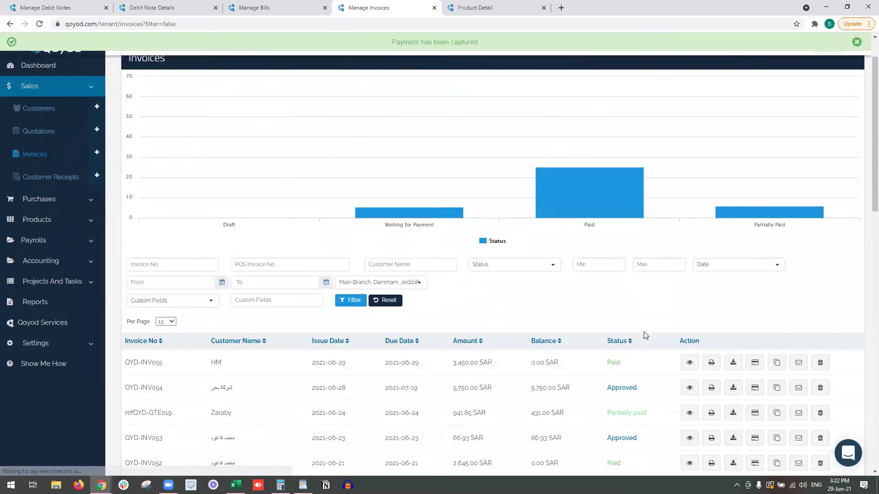
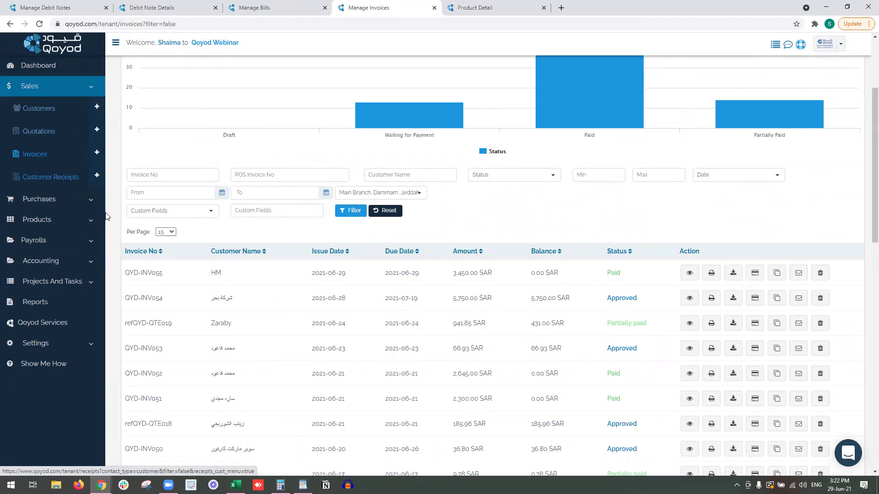
Browse the Payrolls and Settings sidebar menus, then open the All Reports page.
{"action": "scroll", "coordinate": [562, 157], "scroll_direction": "up", "scroll_amount": 3}
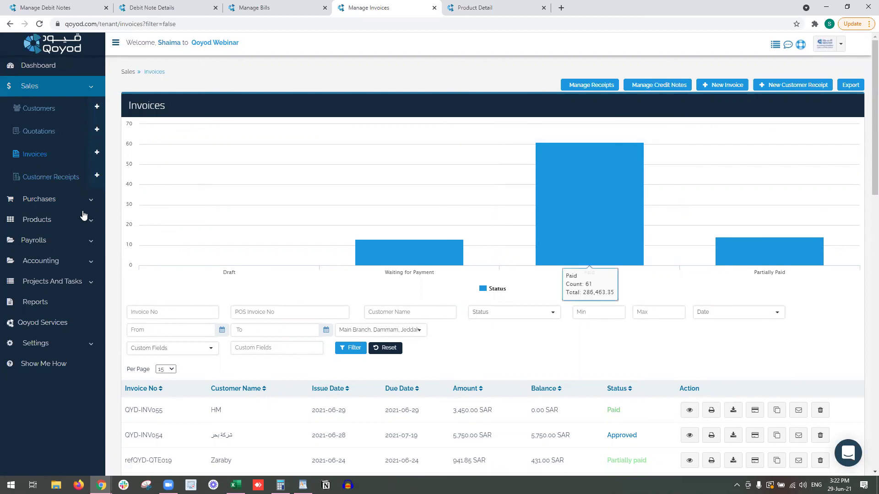
{"action": "left_click", "coordinate": [79, 241]}
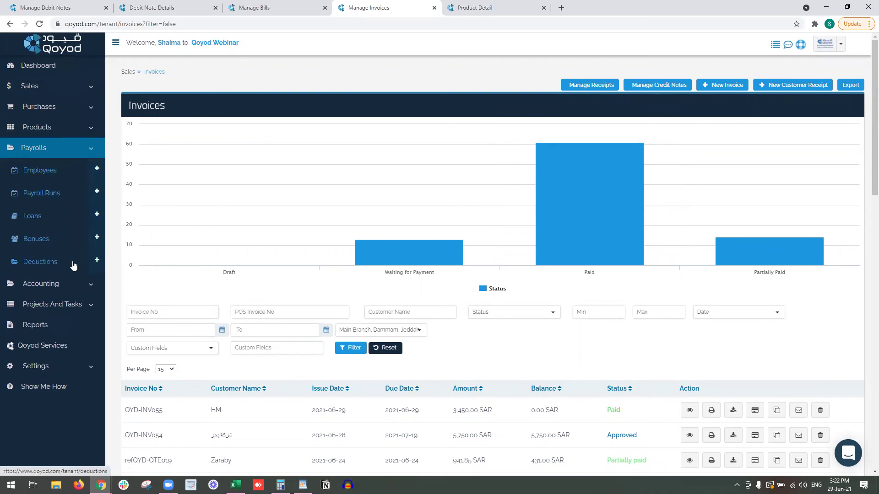
{"action": "left_click", "coordinate": [63, 367]}
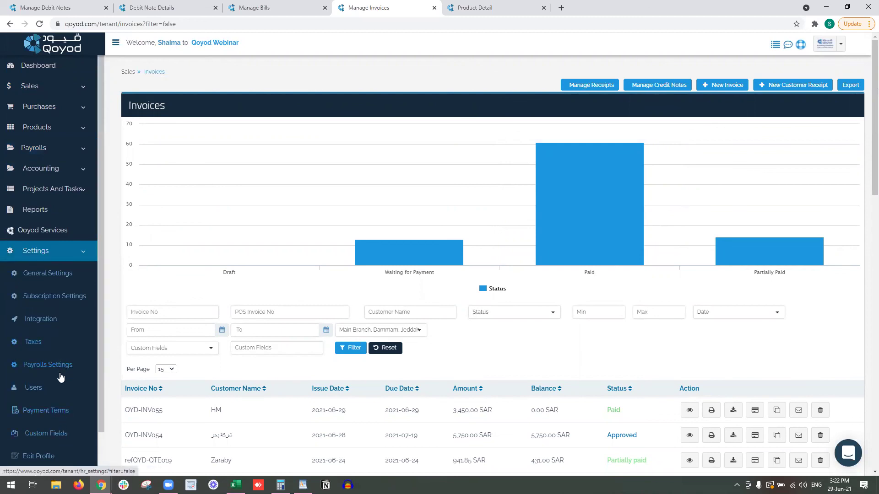
{"action": "left_click", "coordinate": [50, 147]}
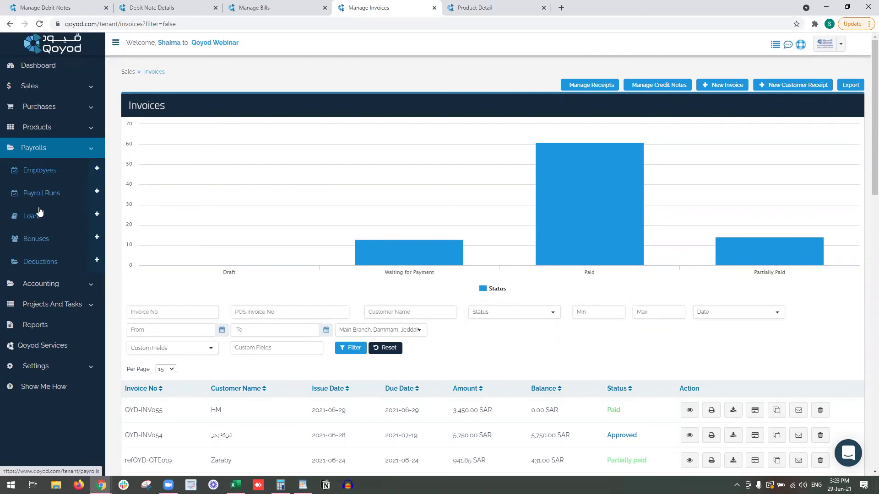
{"action": "left_click", "coordinate": [48, 333]}
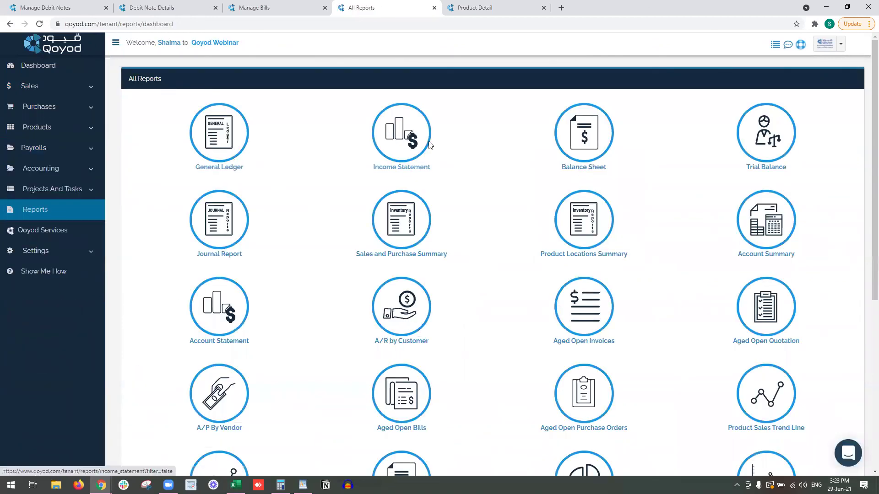
Open the Income Statement and Trial Balance reports in new browser tabs.
{"action": "left_click", "coordinate": [409, 136], "text": "ctrl"}
{"action": "right_click", "coordinate": [739, 135]}
{"action": "left_click", "coordinate": [756, 139]}
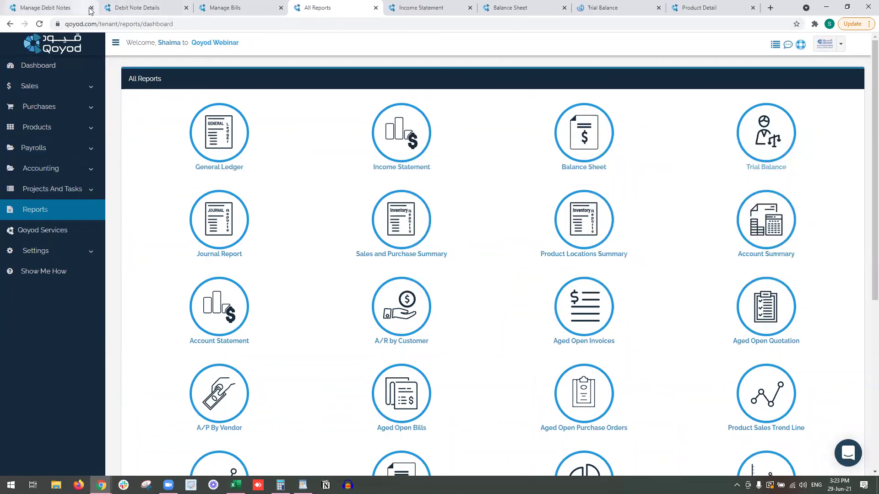
Close the old Manage Debit Notes, Debit Note Details and Manage Bills tabs.
{"action": "left_click", "coordinate": [87, 7]}
{"action": "left_click", "coordinate": [91, 8]}
{"action": "left_click", "coordinate": [91, 8]}
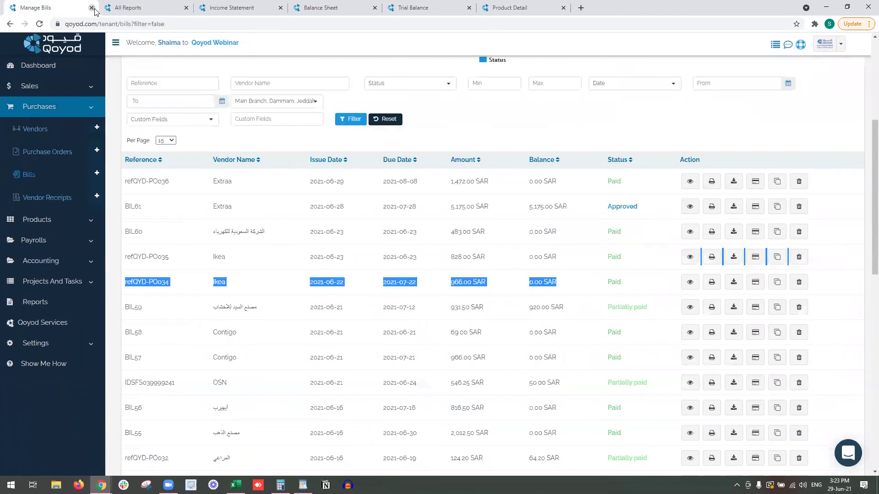
{"action": "left_click", "coordinate": [91, 7]}
{"action": "left_click", "coordinate": [121, 8]}
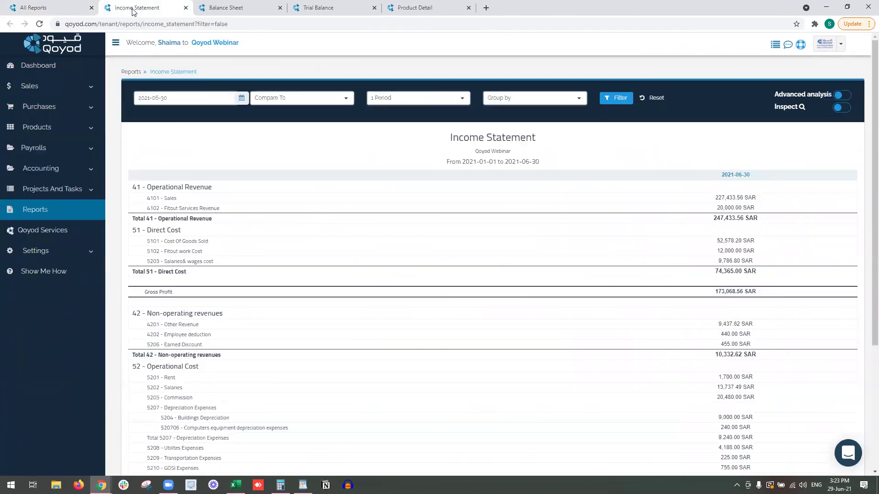
Enable advanced analysis and filter the Income Statement to the المكتب الرئيسي branch.
{"action": "left_click", "coordinate": [841, 94]}
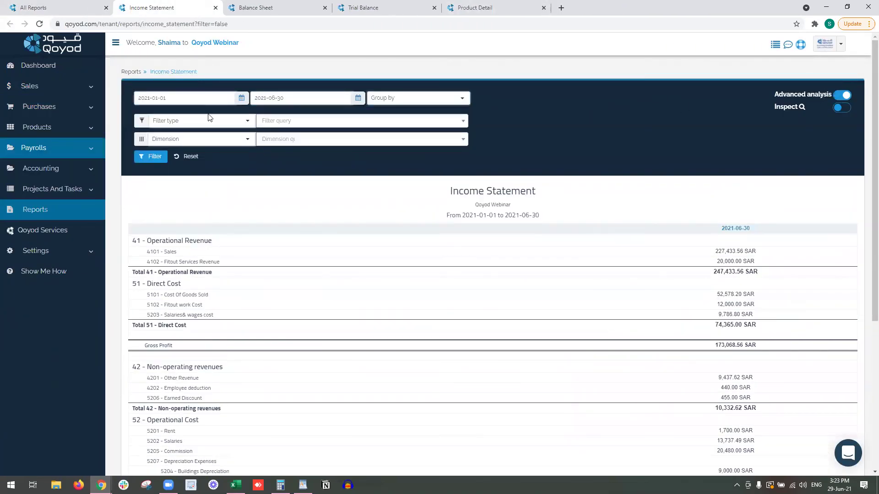
{"action": "left_click", "coordinate": [206, 121]}
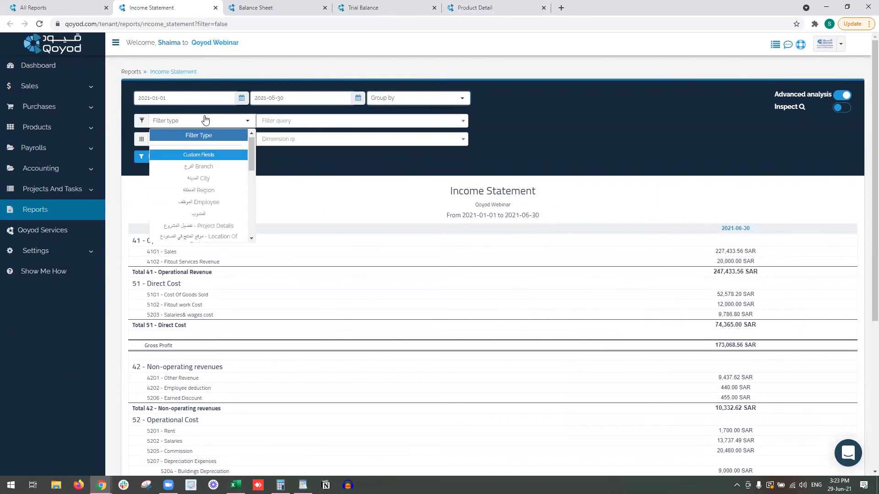
{"action": "left_click", "coordinate": [209, 167]}
{"action": "left_click", "coordinate": [290, 122]}
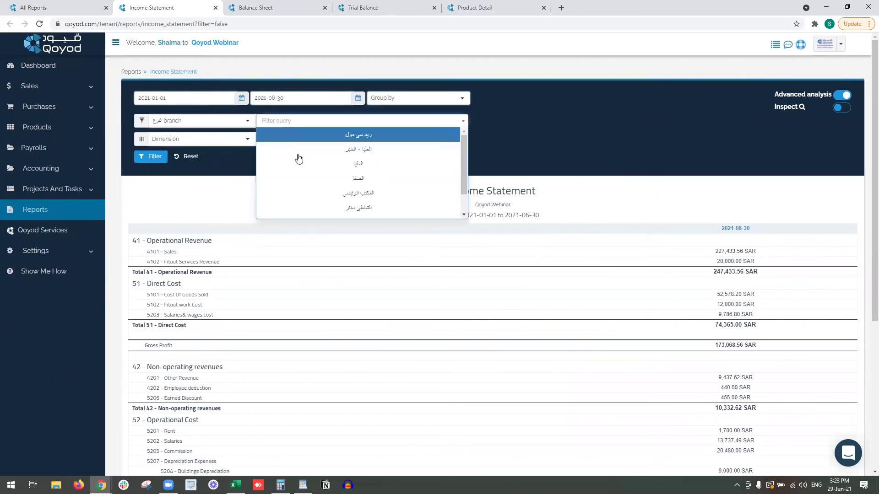
{"action": "left_click", "coordinate": [300, 193]}
{"action": "left_click", "coordinate": [157, 157]}
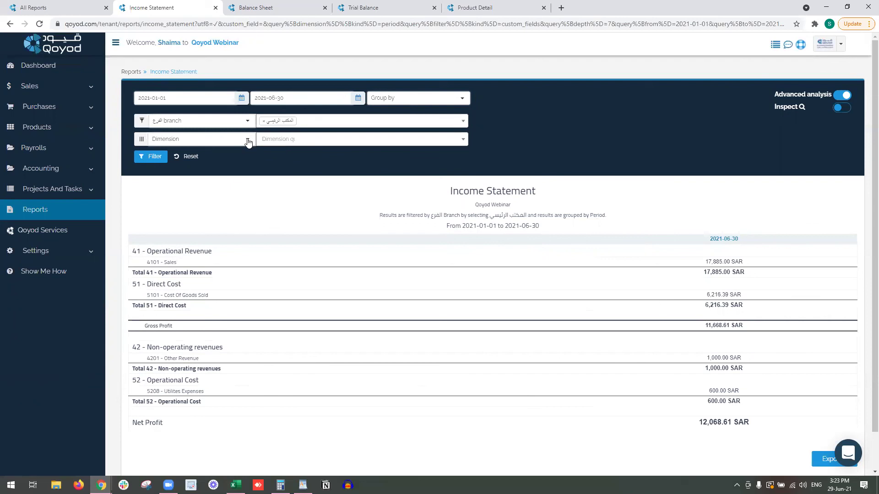
Group by Projects: English webinars, الملقا 1, تدريب على شجرة الحسابات, تأثيث مكاتب نيوم.
{"action": "left_click", "coordinate": [248, 141]}
{"action": "left_click", "coordinate": [243, 140]}
{"action": "left_click", "coordinate": [241, 142]}
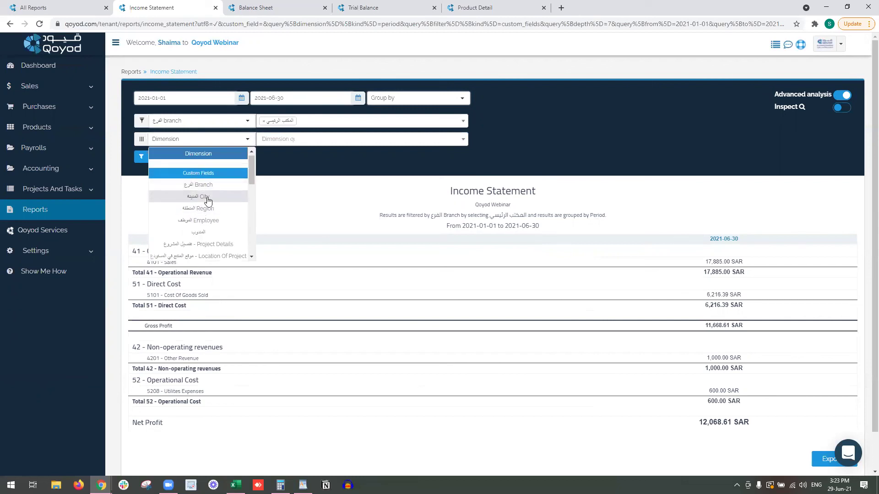
{"action": "scroll", "coordinate": [206, 201], "scroll_direction": "down", "scroll_amount": 4}
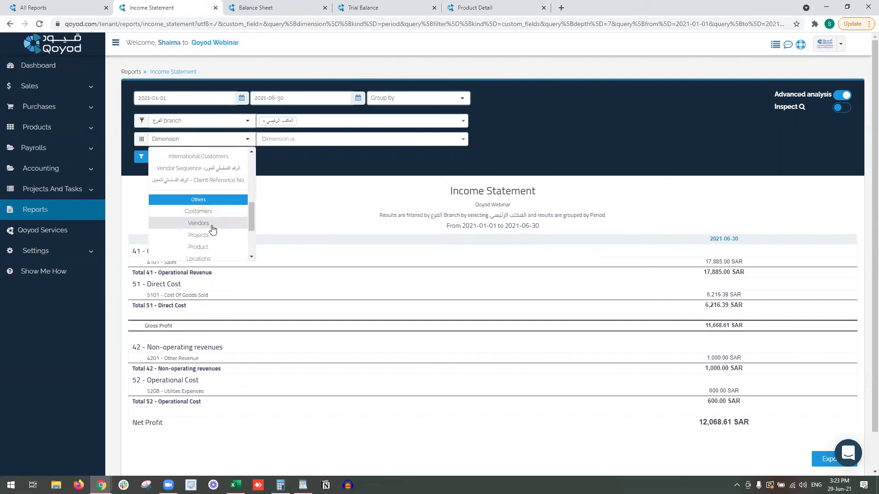
{"action": "left_click", "coordinate": [211, 235]}
{"action": "left_click", "coordinate": [340, 141]}
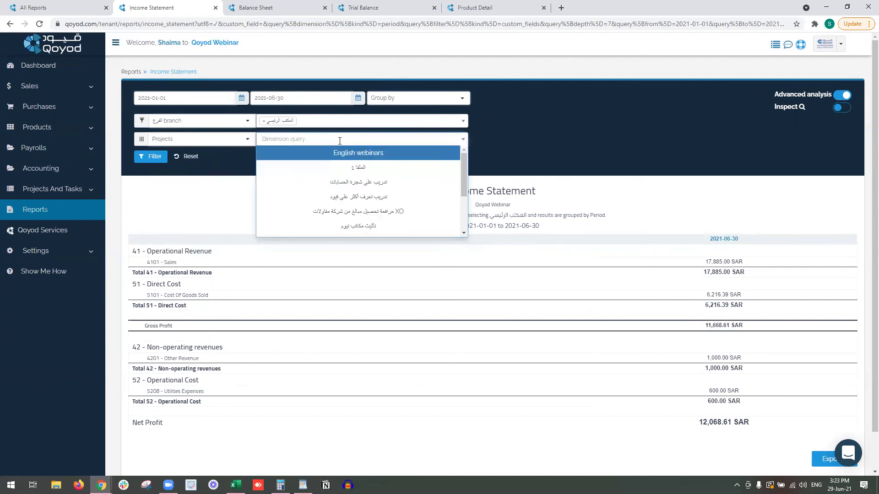
{"action": "left_click", "coordinate": [350, 166]}
{"action": "left_click", "coordinate": [354, 156]}
{"action": "left_click", "coordinate": [358, 188]}
{"action": "scroll", "coordinate": [349, 201], "scroll_direction": "down", "scroll_amount": 1}
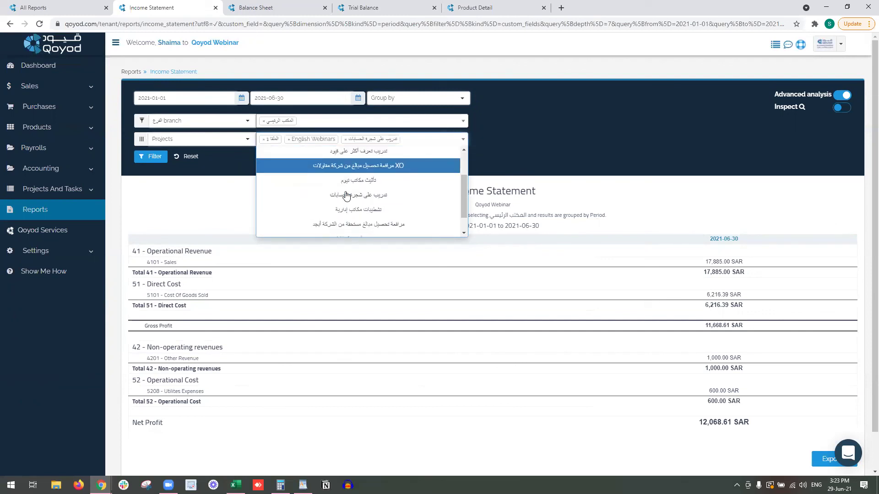
{"action": "left_click", "coordinate": [357, 180]}
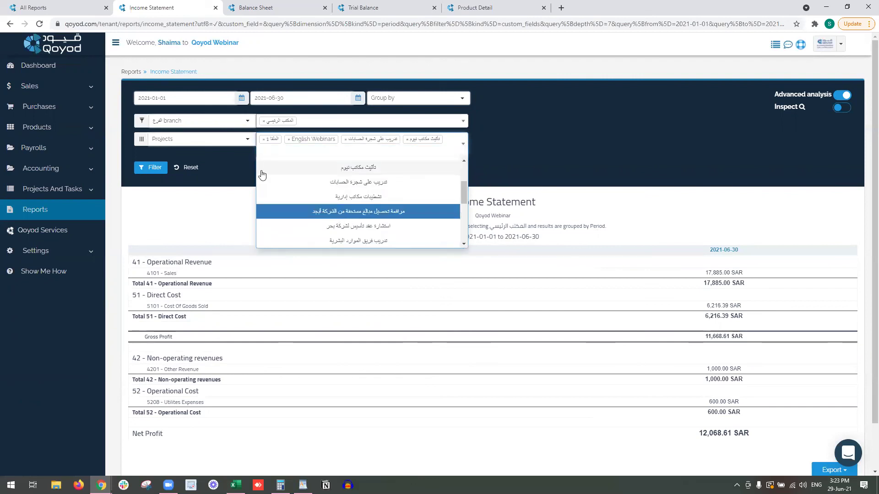
{"action": "left_click", "coordinate": [158, 169]}
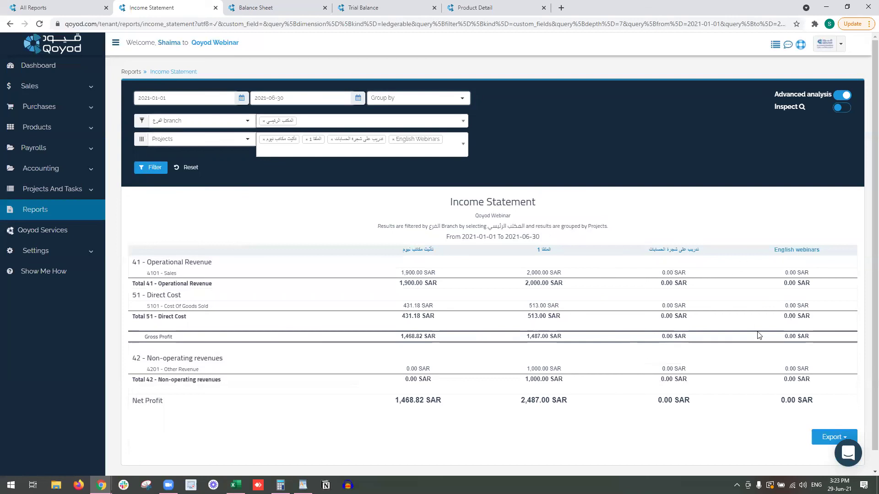
Regroup the Income Statement by Employee with four employees as columns.
{"action": "left_click", "coordinate": [201, 141]}
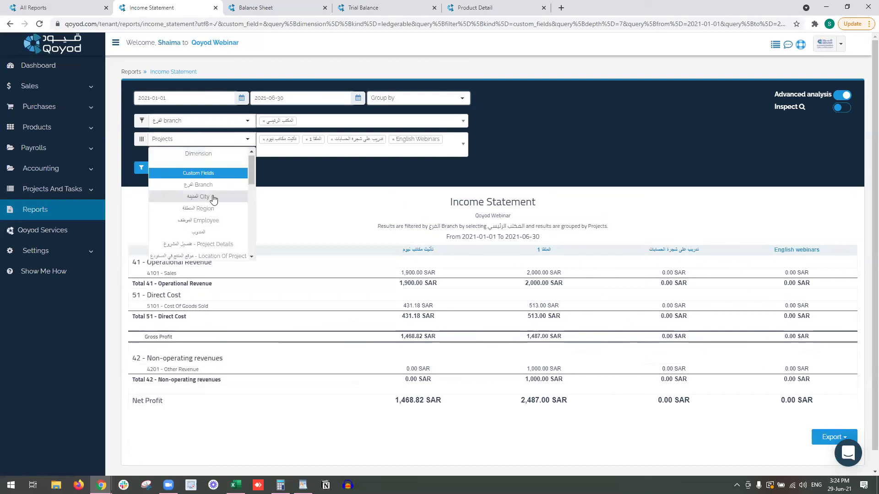
{"action": "left_click", "coordinate": [224, 220]}
{"action": "left_click", "coordinate": [295, 141]}
{"action": "left_click", "coordinate": [329, 184]}
{"action": "left_click", "coordinate": [336, 197]}
{"action": "left_click", "coordinate": [340, 211]}
{"action": "left_click", "coordinate": [341, 225]}
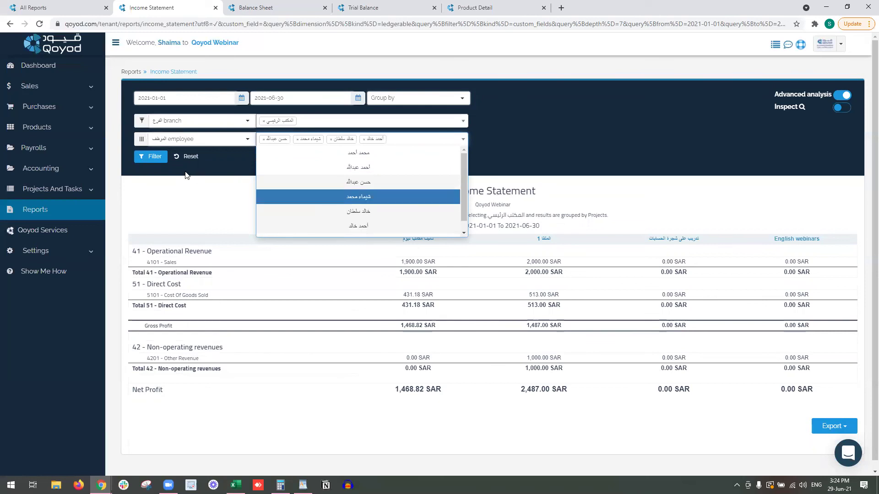
{"action": "left_click", "coordinate": [151, 156]}
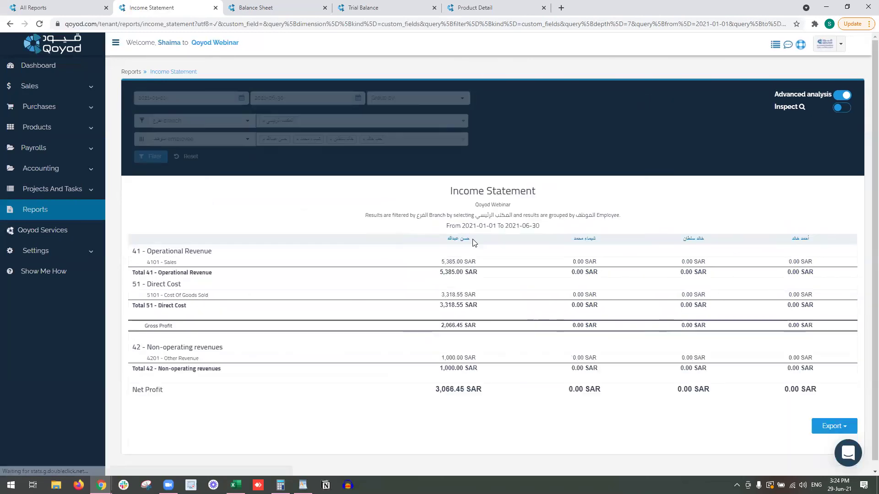
{"action": "left_click_drag", "start_coordinate": [471, 241], "coordinate": [440, 243]}
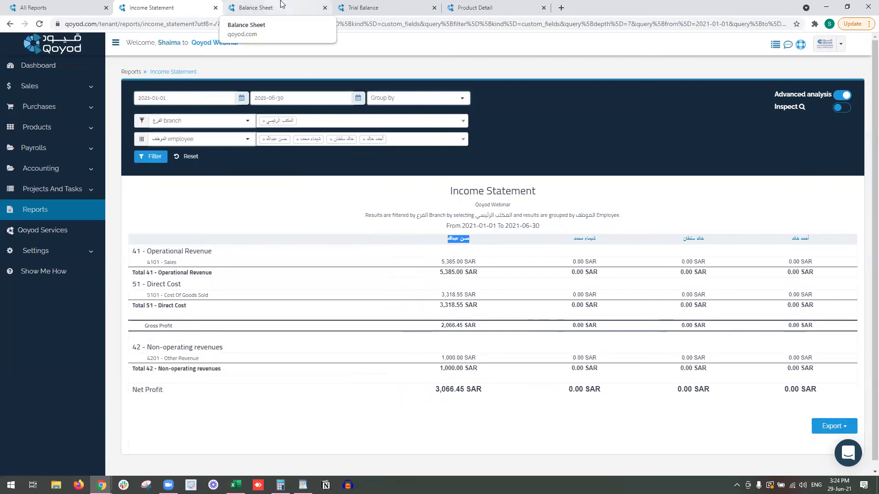
Summarise the Balance Sheet at Level 2 accounts.
{"action": "left_click", "coordinate": [281, 6]}
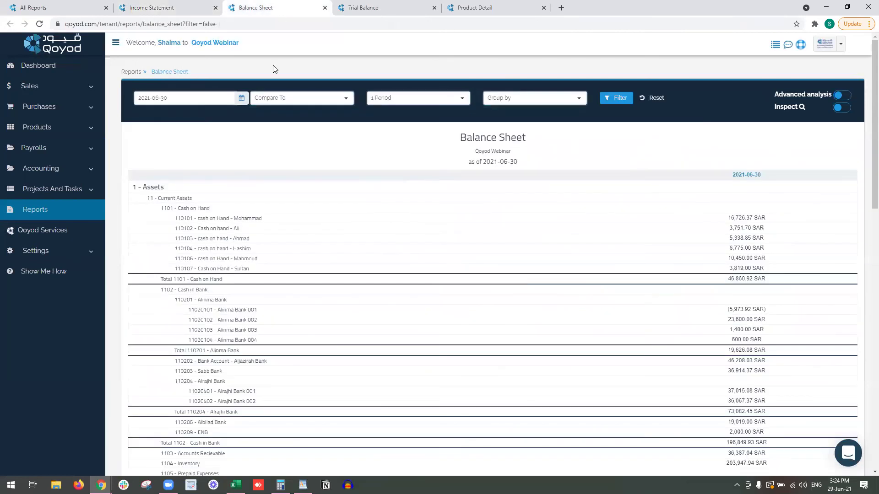
{"action": "left_click", "coordinate": [519, 97]}
{"action": "left_click", "coordinate": [526, 149]}
{"action": "left_click", "coordinate": [613, 99]}
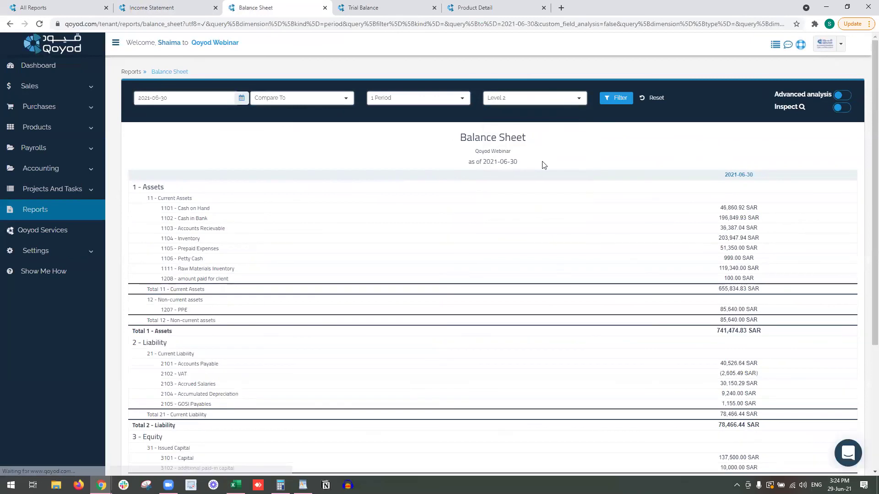
{"action": "left_click", "coordinate": [518, 99]}
Regenerate the Trial Balance with customer, vendor and employee breakdown and review Accounts Receivable rows.
{"action": "left_click", "coordinate": [399, 4]}
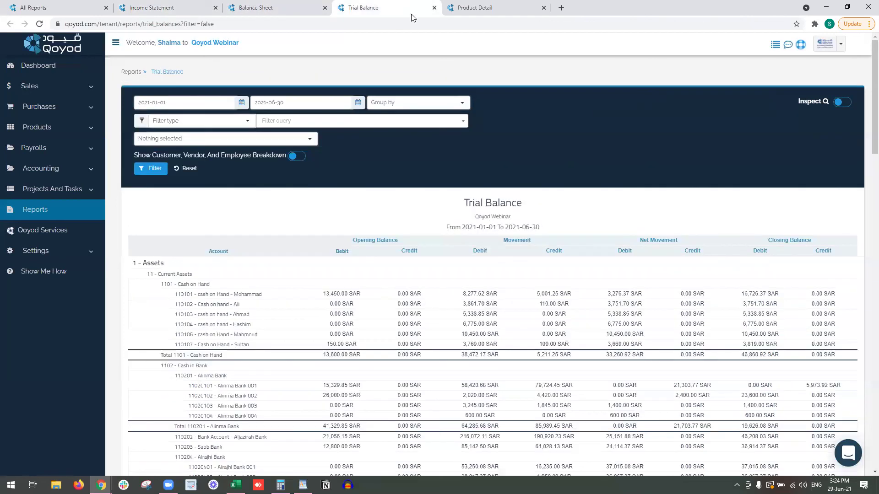
{"action": "left_click", "coordinate": [296, 156]}
{"action": "scroll", "coordinate": [245, 338], "scroll_direction": "down", "scroll_amount": 2}
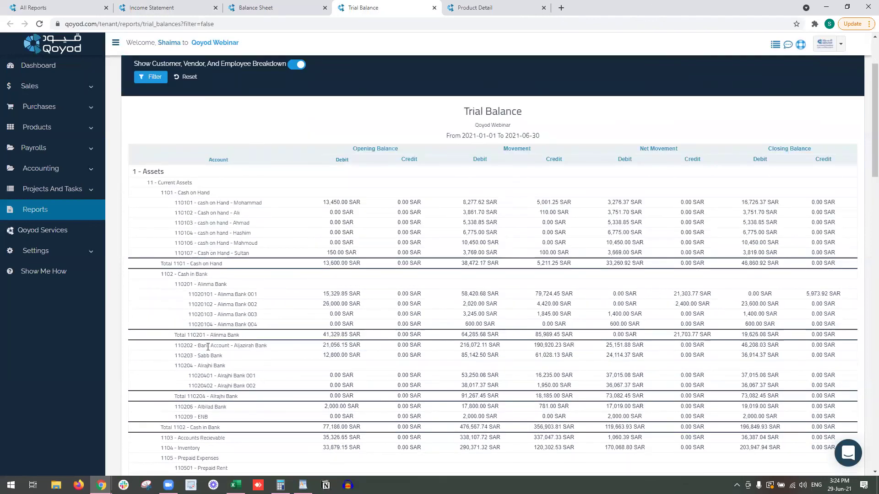
{"action": "scroll", "coordinate": [227, 365], "scroll_direction": "down", "scroll_amount": 2}
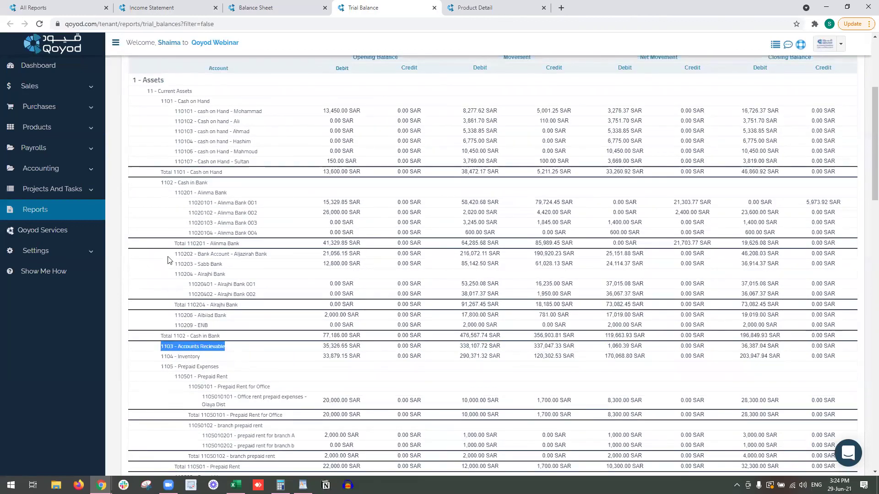
{"action": "scroll", "coordinate": [158, 334], "scroll_direction": "up", "scroll_amount": 4}
{"action": "left_click", "coordinate": [166, 169]}
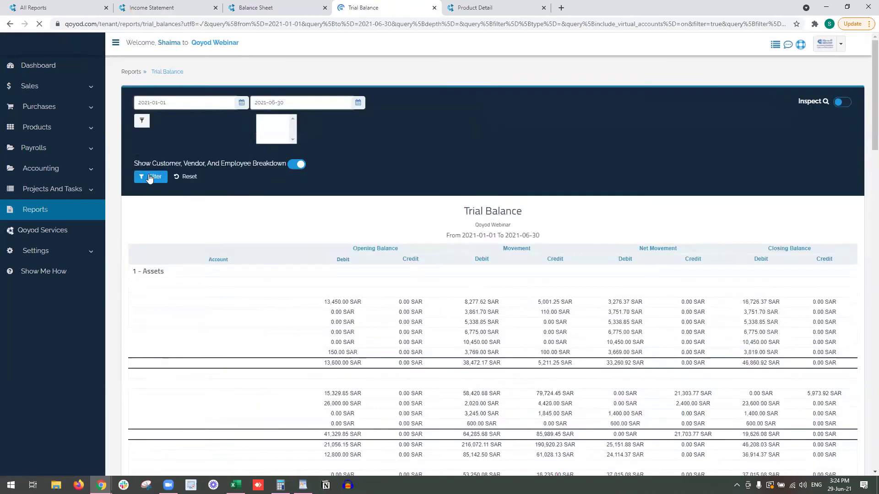
{"action": "scroll", "coordinate": [155, 265], "scroll_direction": "down", "scroll_amount": 6}
{"action": "left_click_drag", "start_coordinate": [155, 264], "coordinate": [254, 413]}
{"action": "left_click", "coordinate": [255, 413]}
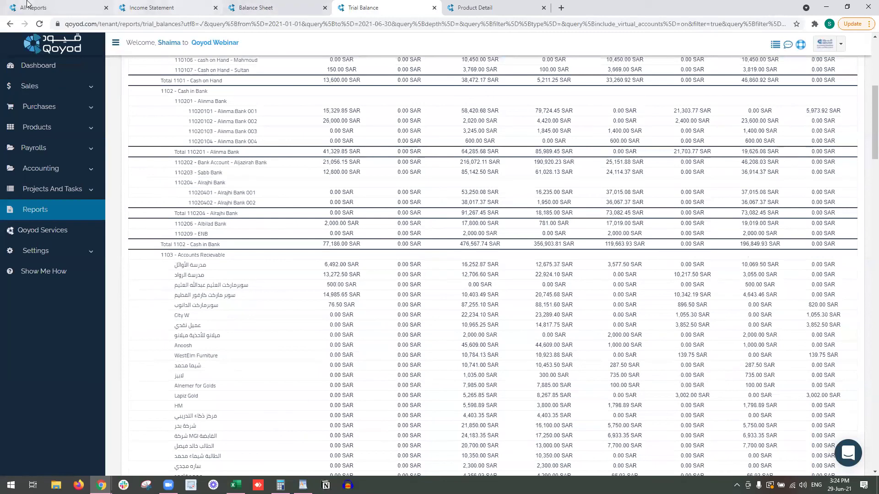
{"action": "left_click", "coordinate": [60, 7]}
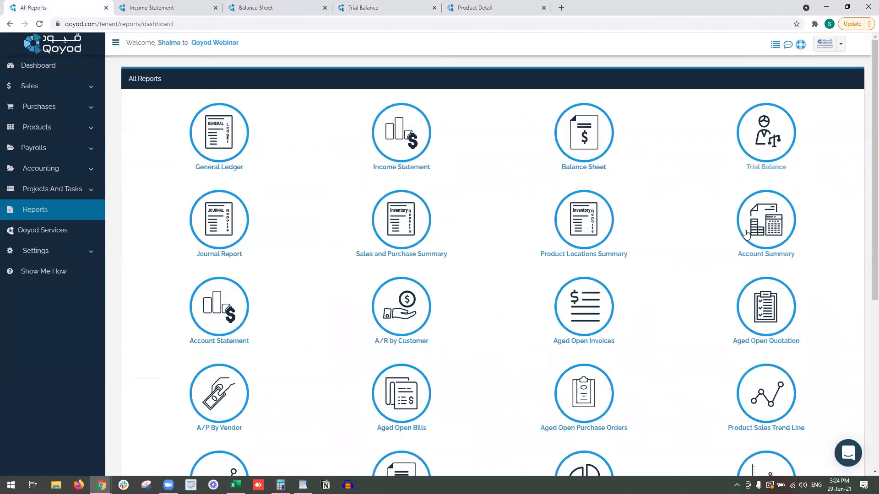
Start an Account Statement for account 2101 - Accounts Payable.
{"action": "left_click", "coordinate": [231, 316]}
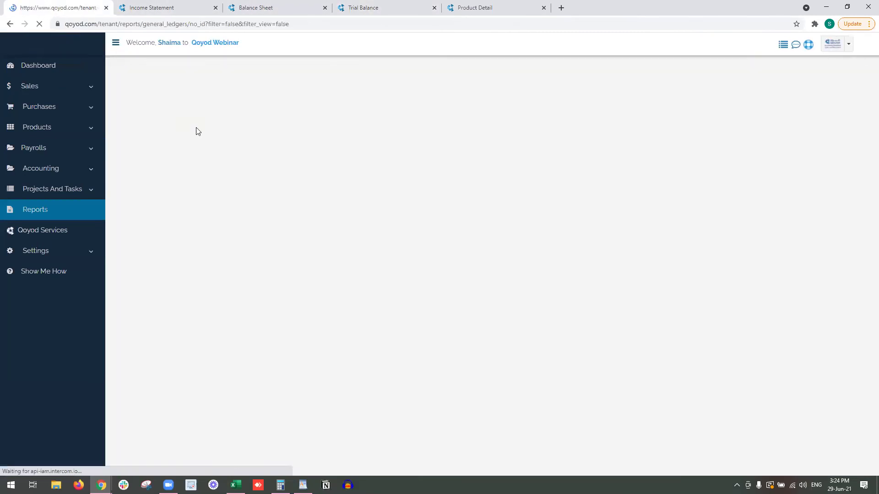
{"action": "left_click", "coordinate": [215, 121]}
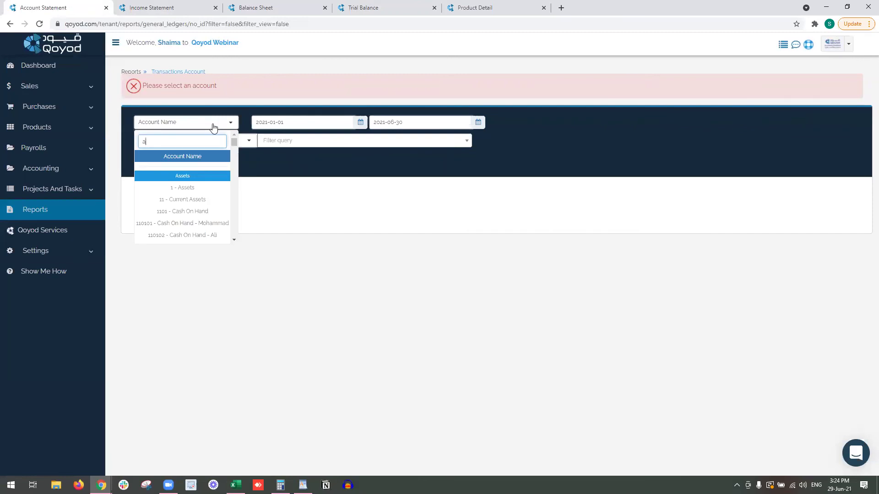
{"action": "type", "text": "a"}
{"action": "key", "text": "BackSpace"}
{"action": "type", "text": "pay"}
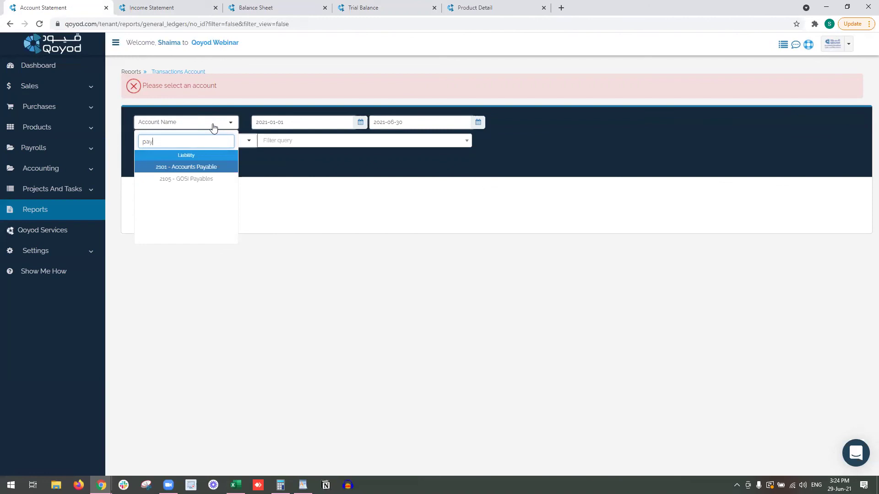
{"action": "left_click", "coordinate": [216, 166]}
Filter the statement by vendor Body Shop and generate it.
{"action": "left_click", "coordinate": [215, 141]}
{"action": "scroll", "coordinate": [216, 223], "scroll_direction": "down", "scroll_amount": 3}
{"action": "scroll", "coordinate": [215, 223], "scroll_direction": "down", "scroll_amount": 2}
{"action": "left_click", "coordinate": [215, 222]}
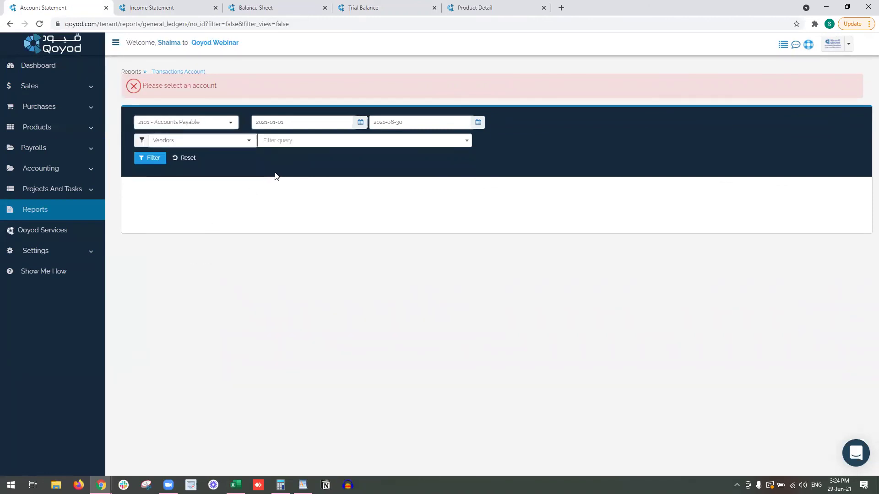
{"action": "left_click", "coordinate": [291, 146]}
{"action": "left_click", "coordinate": [295, 228]}
{"action": "left_click", "coordinate": [153, 158]}
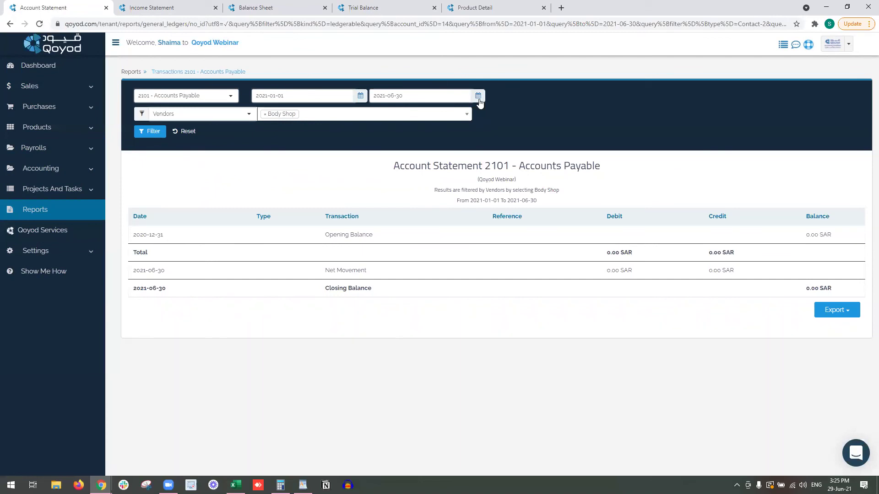
{"action": "left_click", "coordinate": [73, 69]}
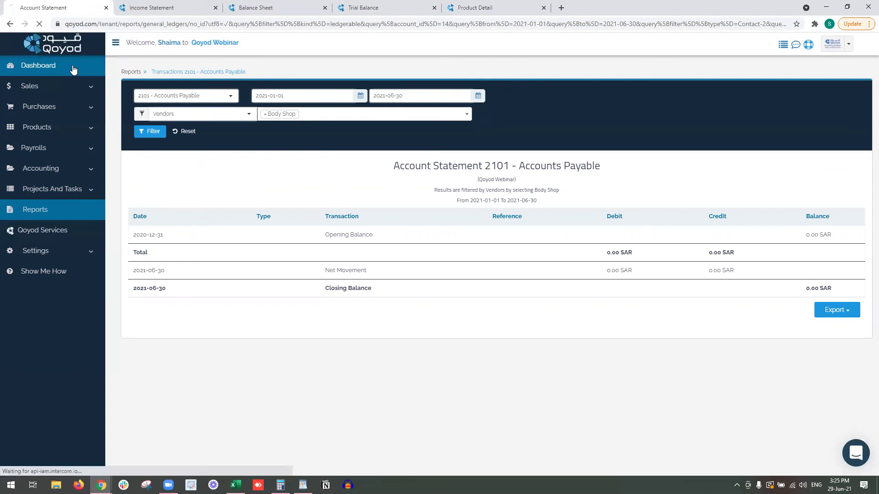